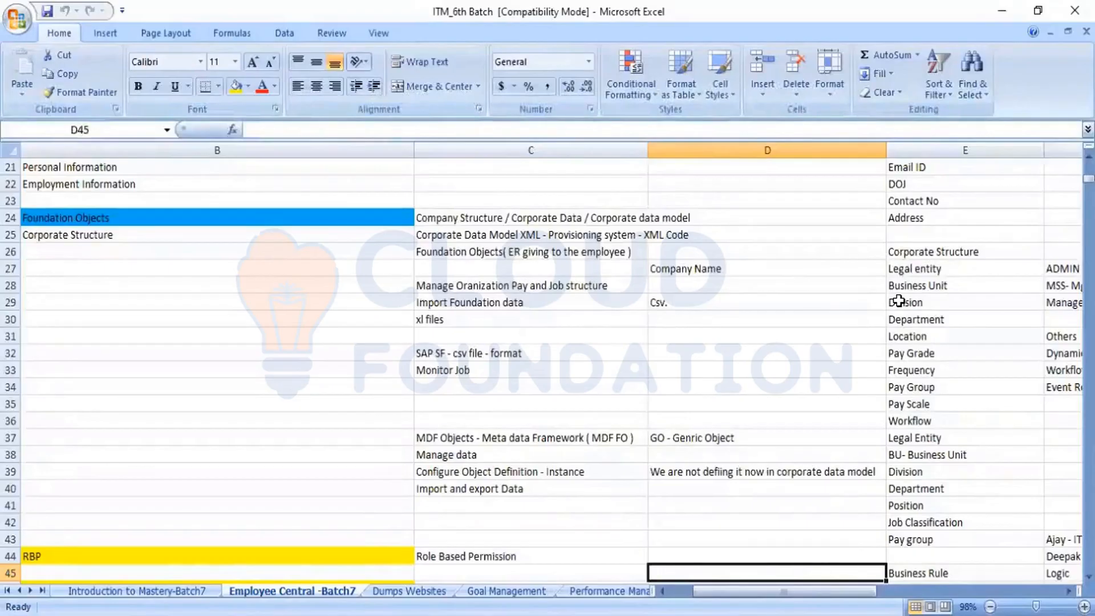
- Review the MDF Objects note and its Legal Entity, Business Unit, Division, Department, Position and Job Classification entries
{"action": "left_click", "coordinate": [459, 437]}
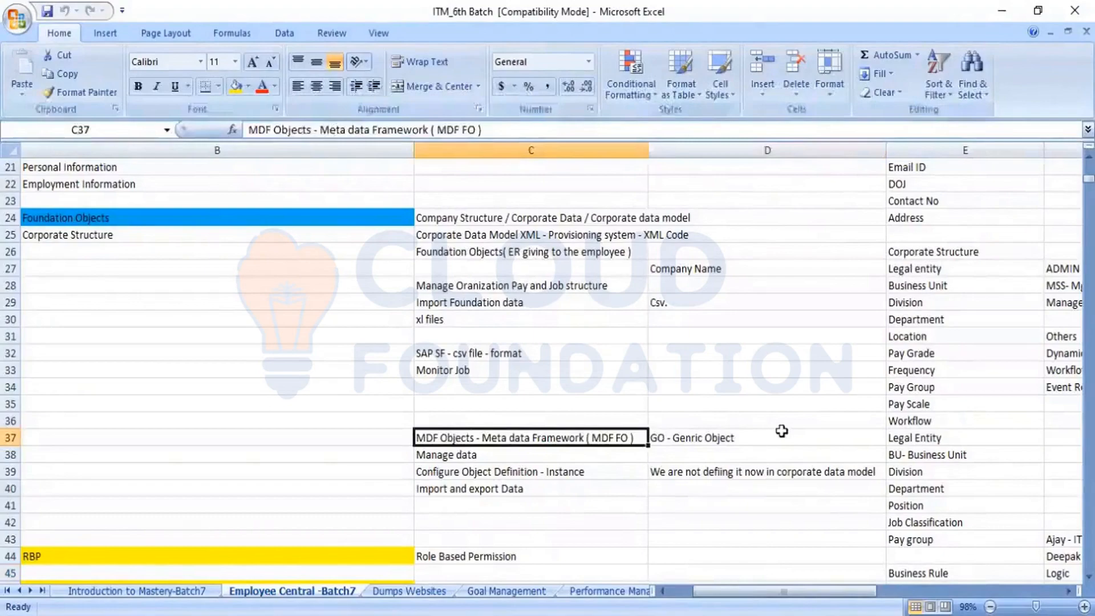
{"action": "left_click", "coordinate": [916, 441]}
{"action": "left_click", "coordinate": [928, 453]}
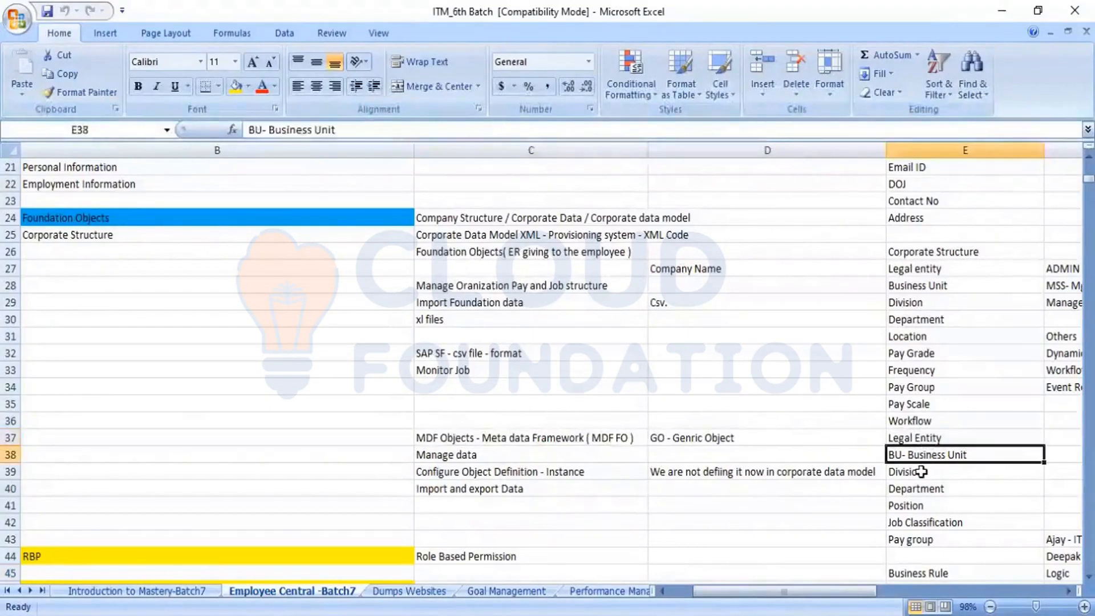
{"action": "left_click", "coordinate": [921, 472]}
{"action": "left_click", "coordinate": [918, 488]}
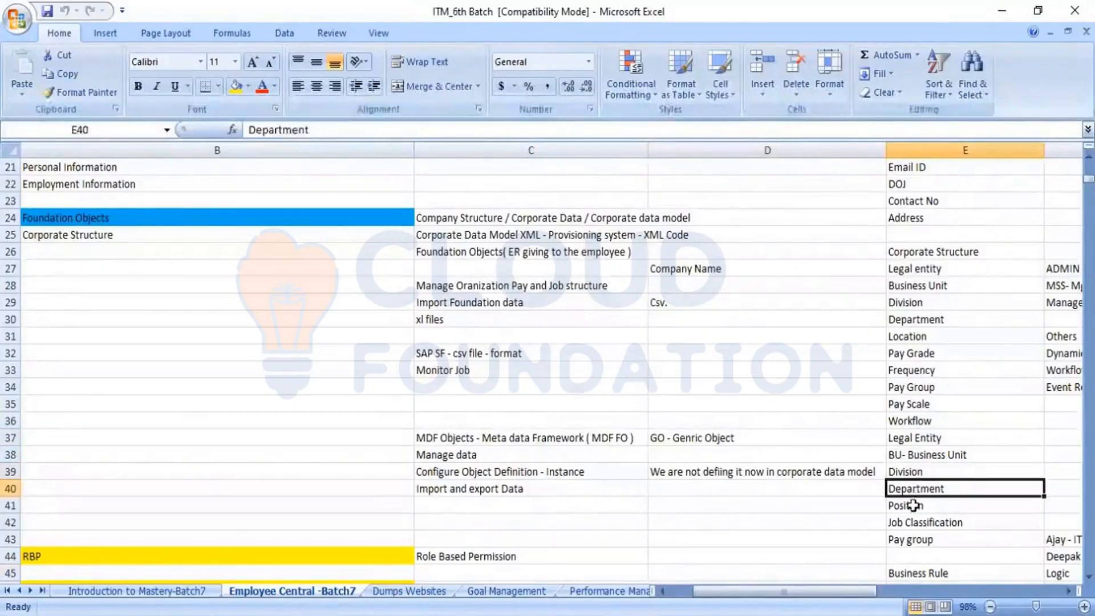
{"action": "left_click", "coordinate": [915, 505]}
{"action": "left_click", "coordinate": [917, 519]}
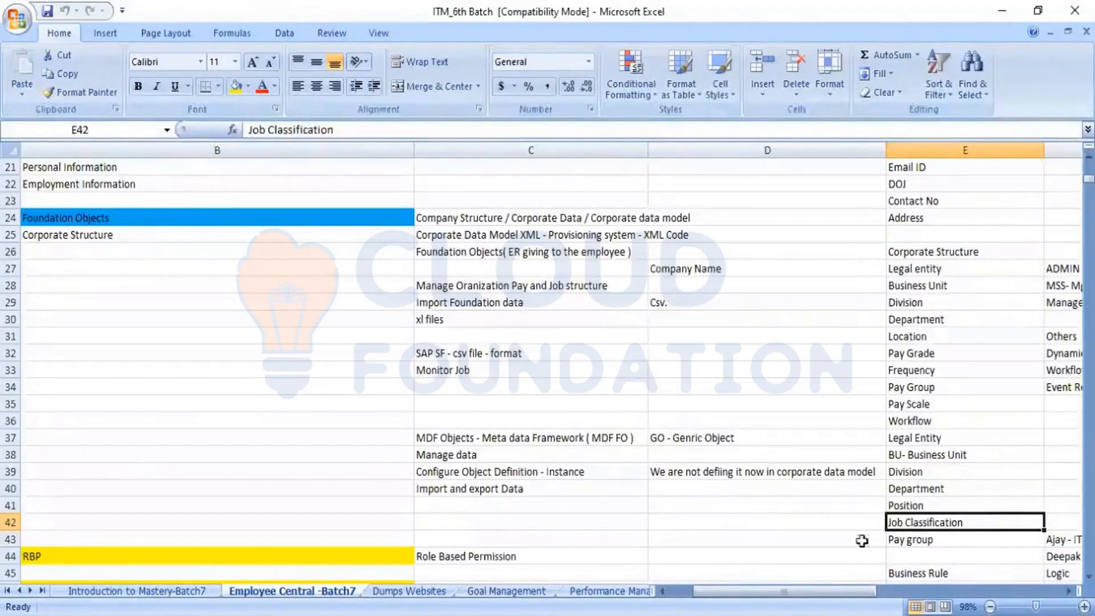
- Review the Manage data, Import and export Data and Configure Object Definition - Instance notes
{"action": "left_click", "coordinate": [448, 450]}
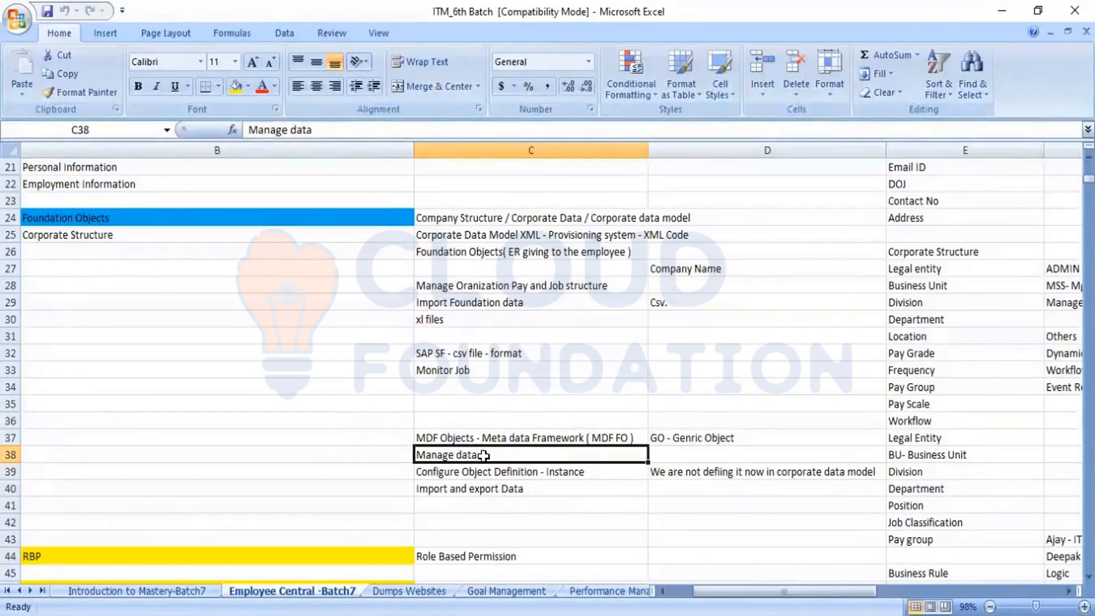
{"action": "left_click", "coordinate": [486, 494]}
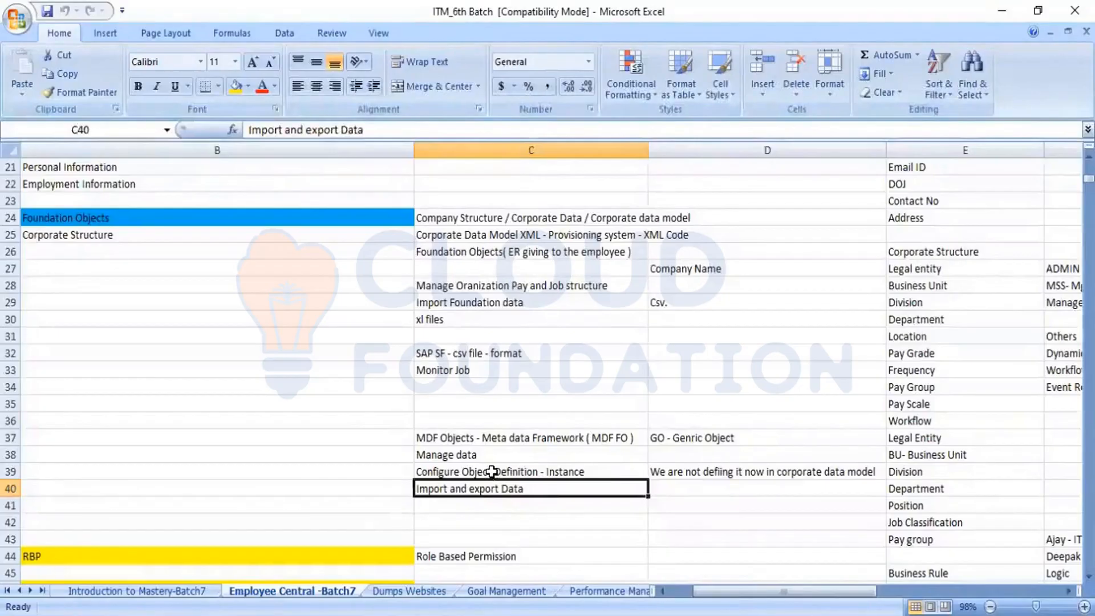
{"action": "left_click", "coordinate": [491, 472]}
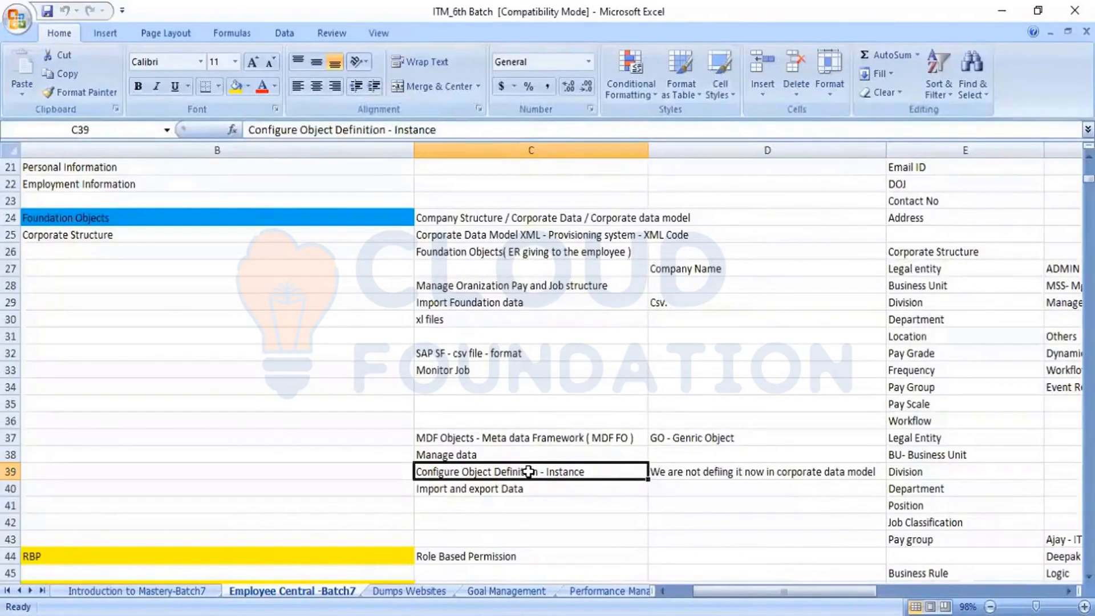
{"action": "left_click", "coordinate": [486, 454]}
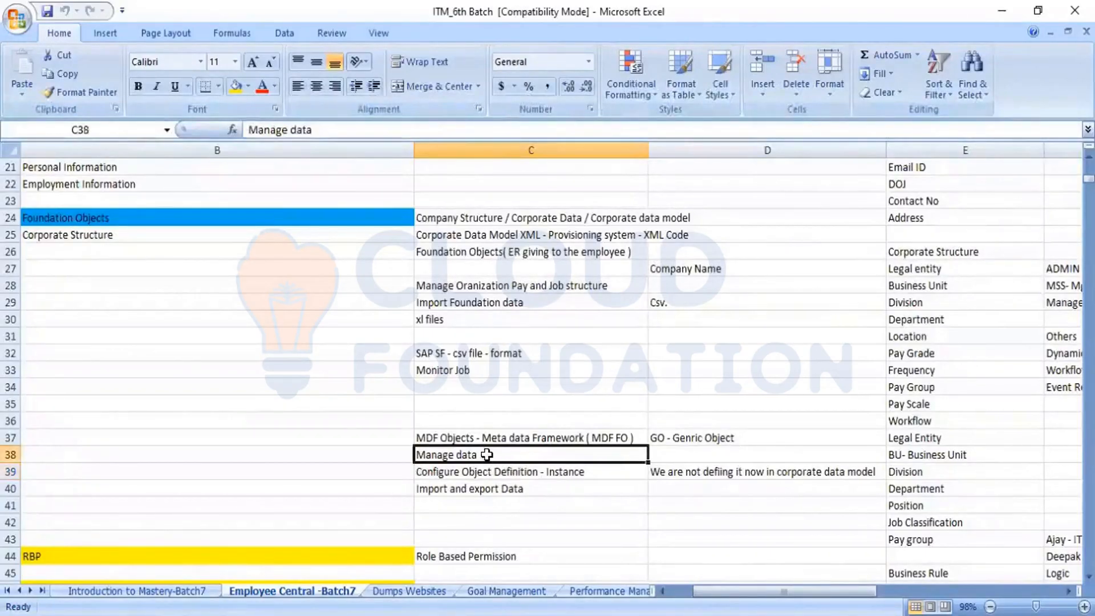
{"action": "left_click", "coordinate": [500, 490]}
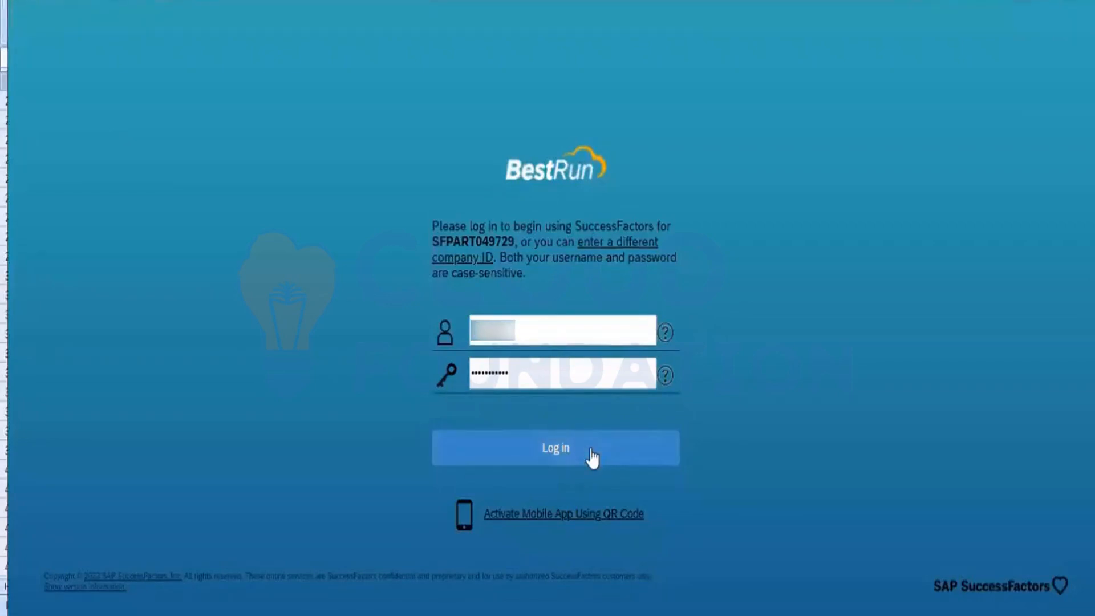
- Sign in to SuccessFactors and open the Manage Data page by searching 'Manage data'
{"action": "left_click", "coordinate": [591, 452]}
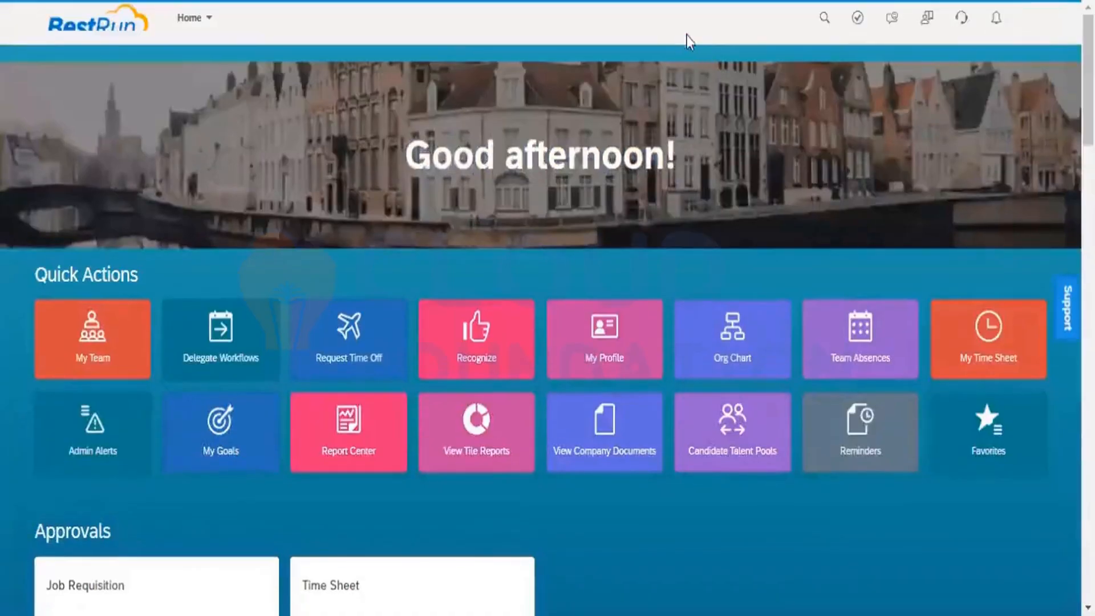
{"action": "left_click", "coordinate": [609, 25]}
{"action": "type", "text": "M"}
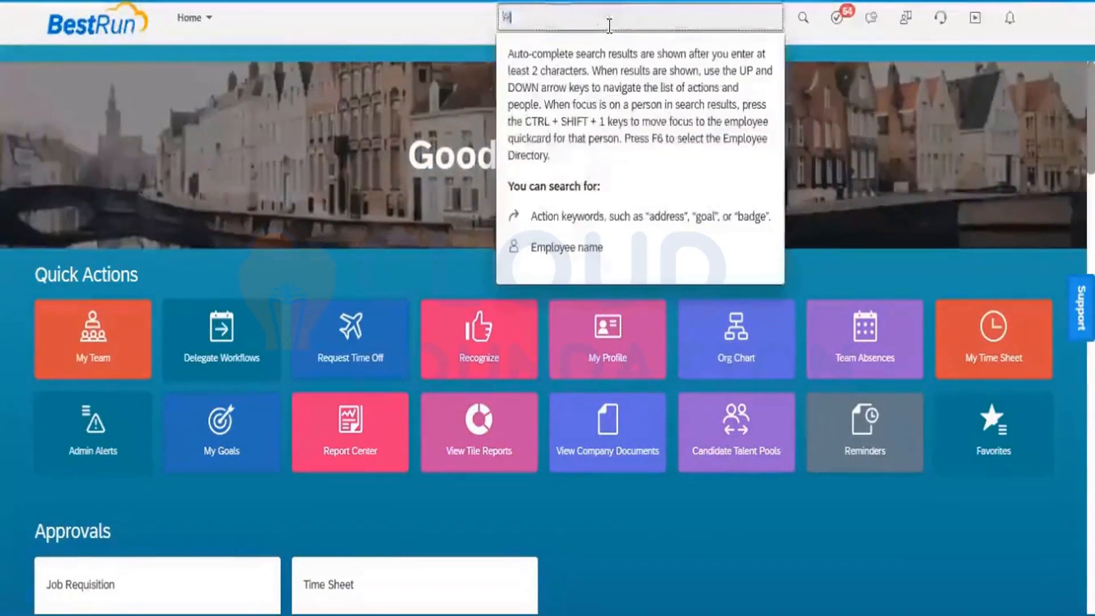
{"action": "type", "text": "anage"}
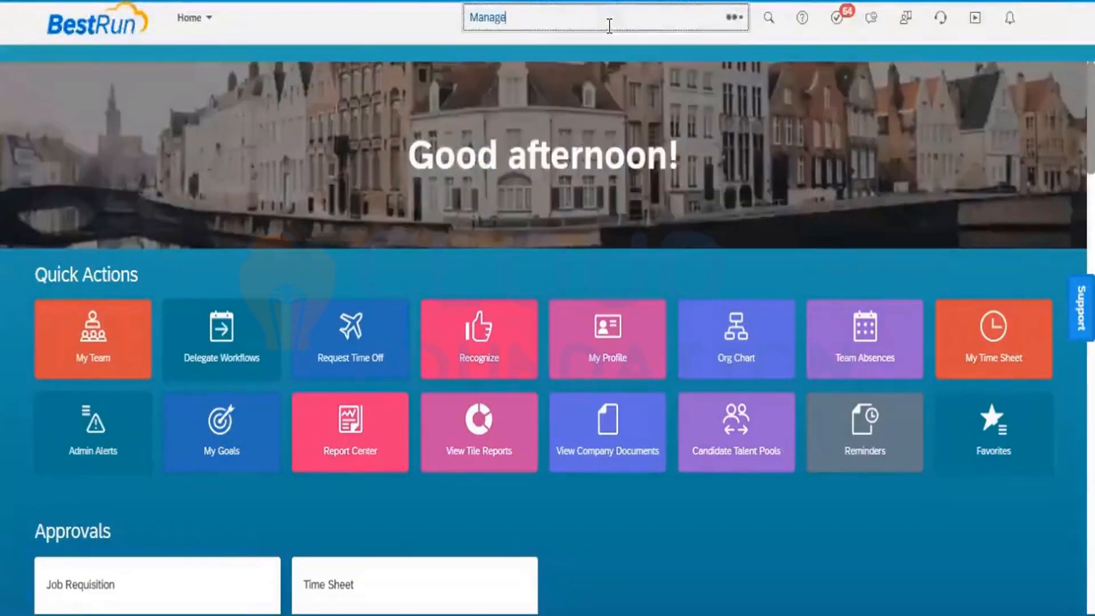
{"action": "type", "text": " data"}
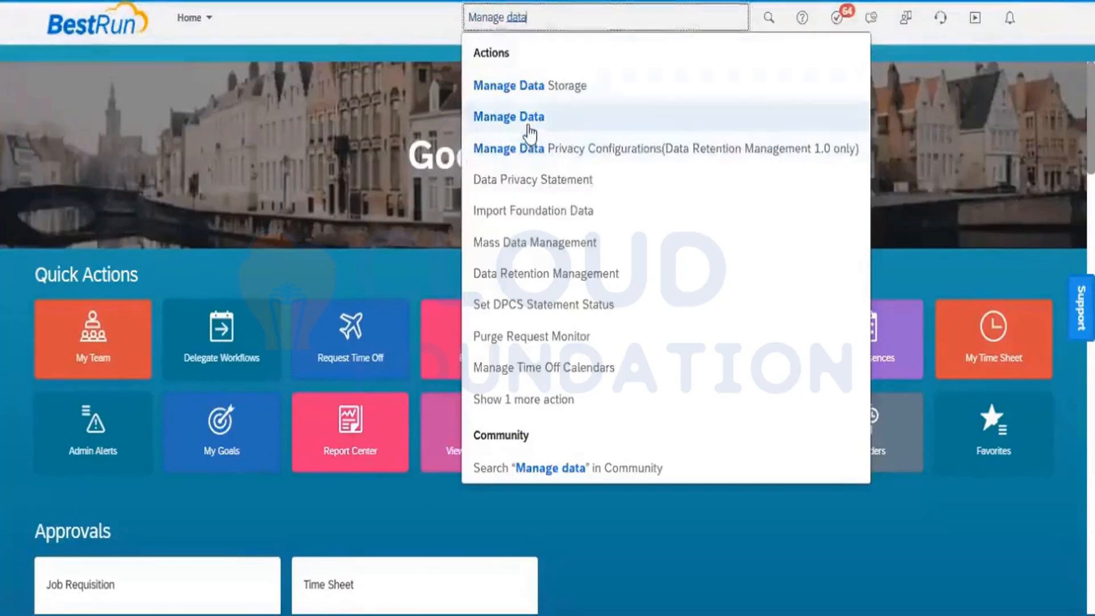
{"action": "left_click", "coordinate": [528, 127]}
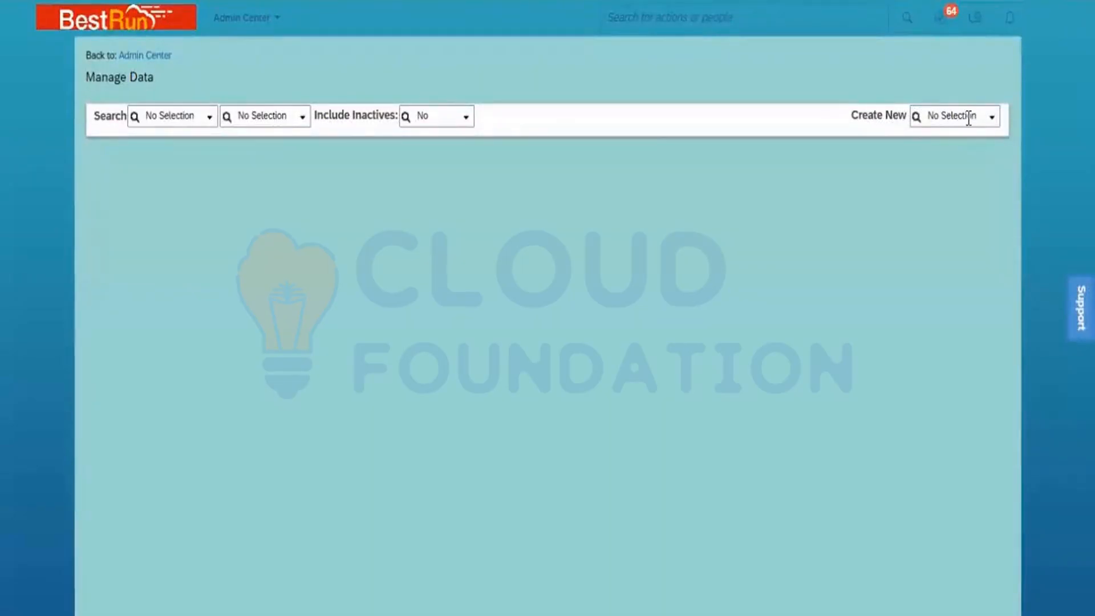
- Search Legal Entity records for 'power' and open Power Mech Infra Pvt Ltd
{"action": "left_click", "coordinate": [208, 119]}
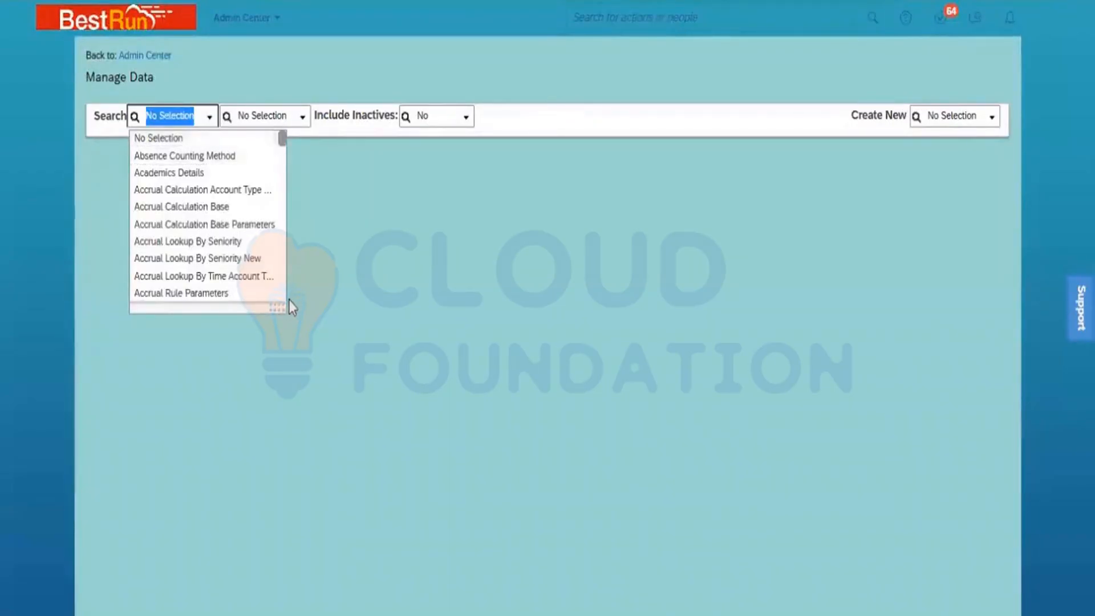
{"action": "left_click_drag", "start_coordinate": [281, 308], "coordinate": [356, 398]}
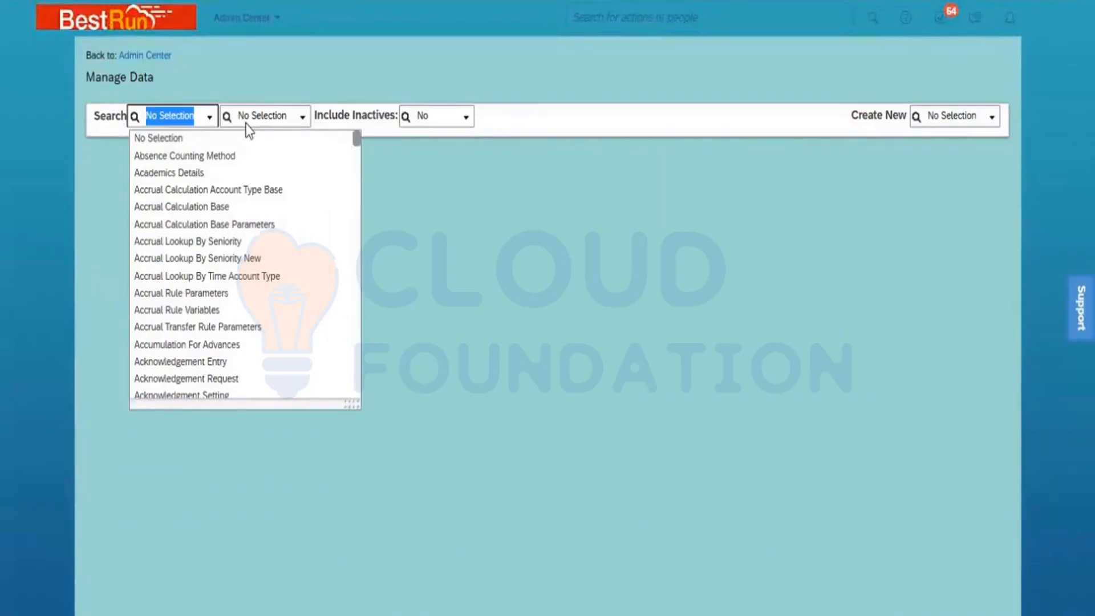
{"action": "type", "text": "Le"}
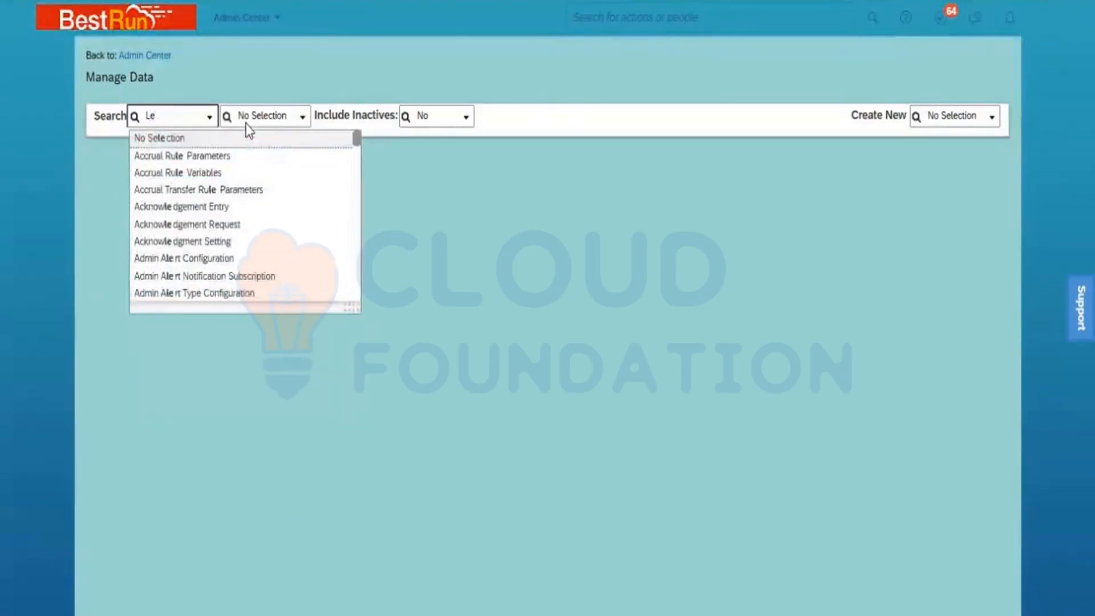
{"action": "type", "text": "ga"}
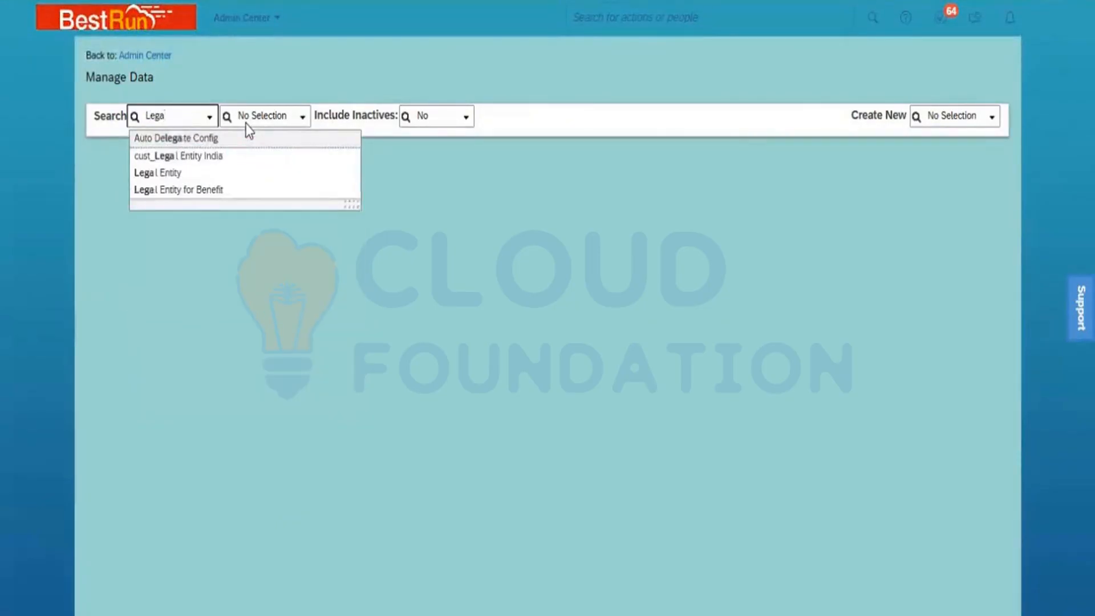
{"action": "type", "text": "l"}
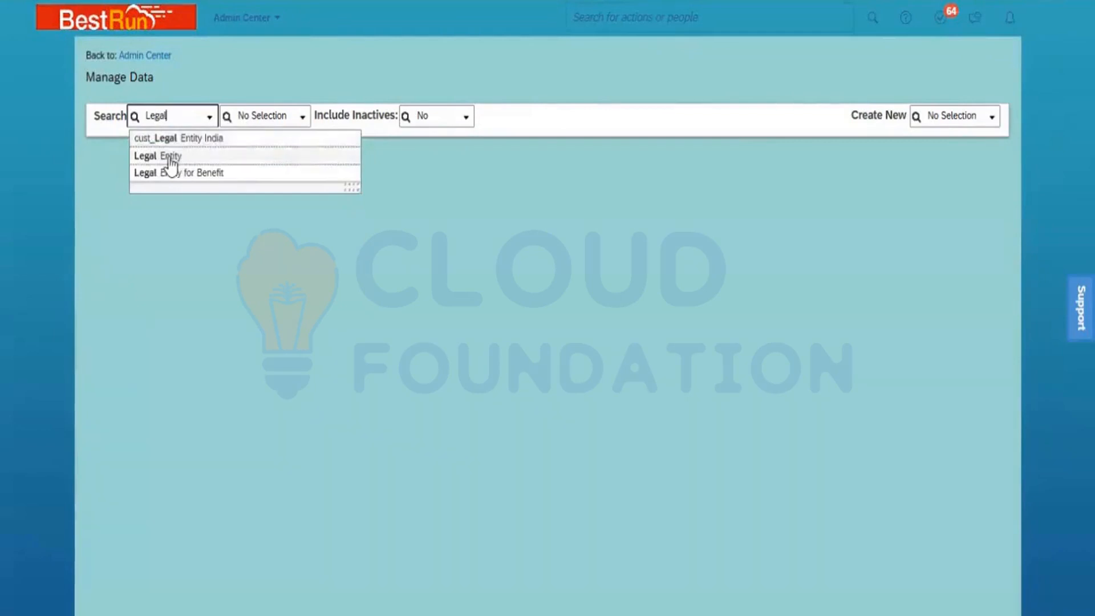
{"action": "left_click", "coordinate": [170, 159]}
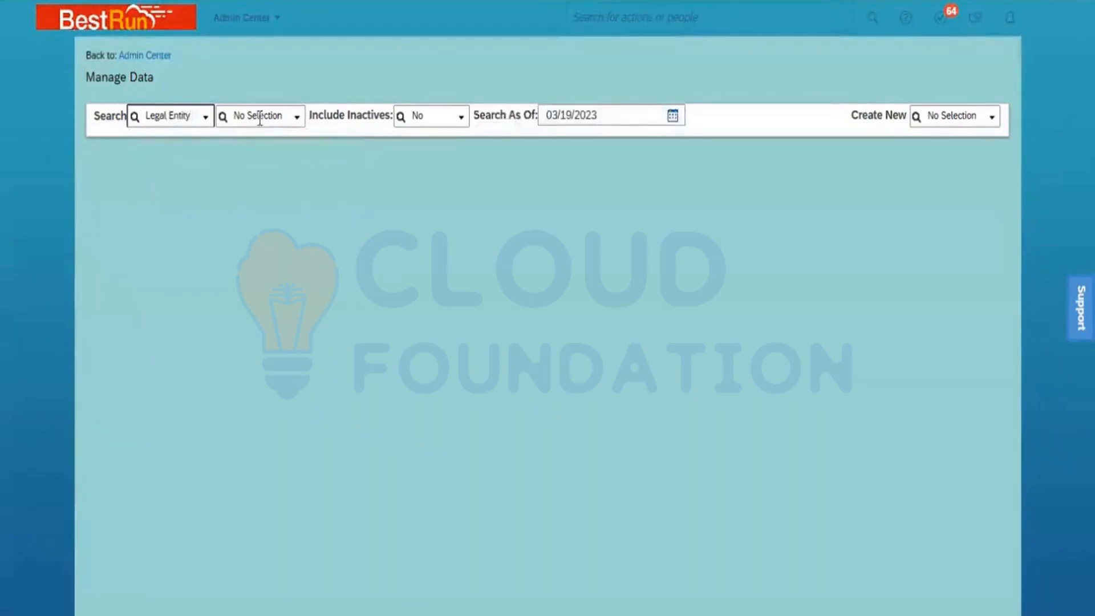
{"action": "left_click", "coordinate": [296, 120]}
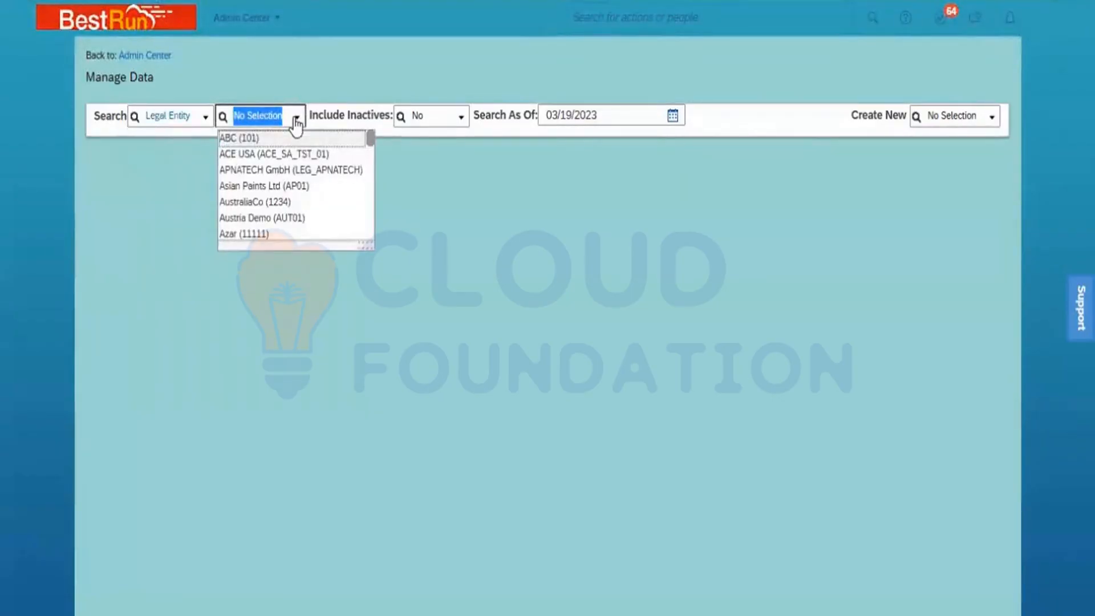
{"action": "type", "text": "power"}
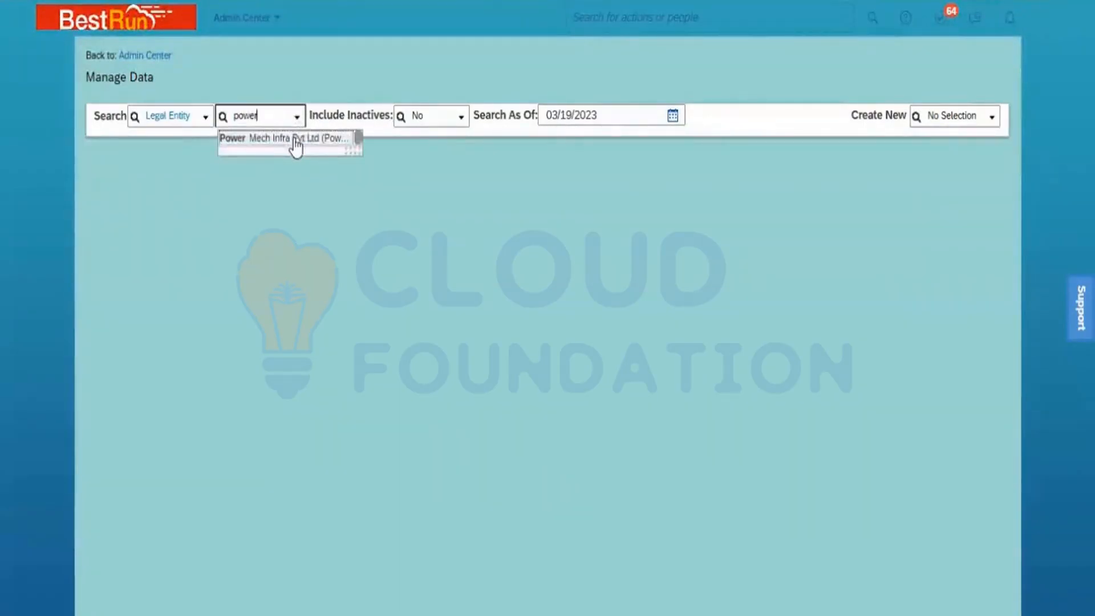
{"action": "left_click", "coordinate": [295, 140]}
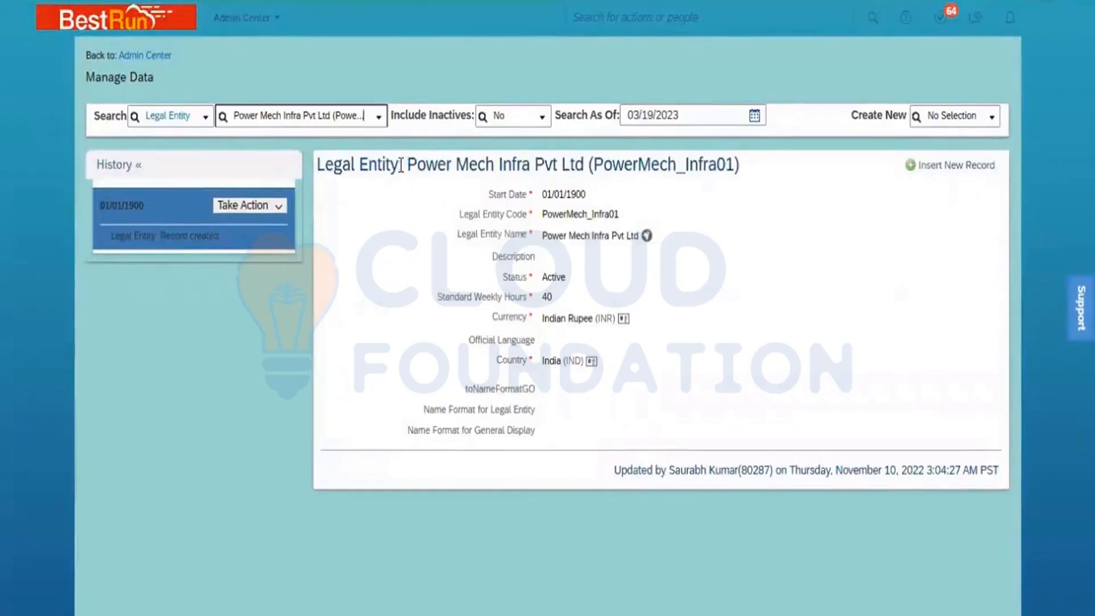
- Review the Power Mech Infra Pvt Ltd record title and show Take Action options for its 01/01/1900 entry
{"action": "left_click_drag", "start_coordinate": [401, 165], "coordinate": [318, 172]}
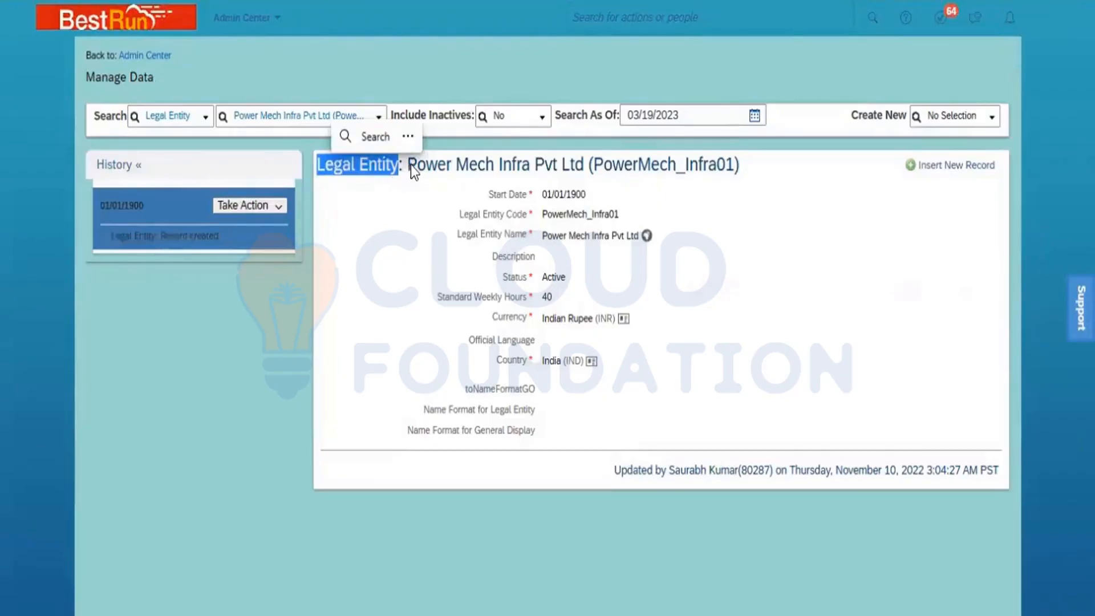
{"action": "left_click_drag", "start_coordinate": [409, 165], "coordinate": [739, 169]}
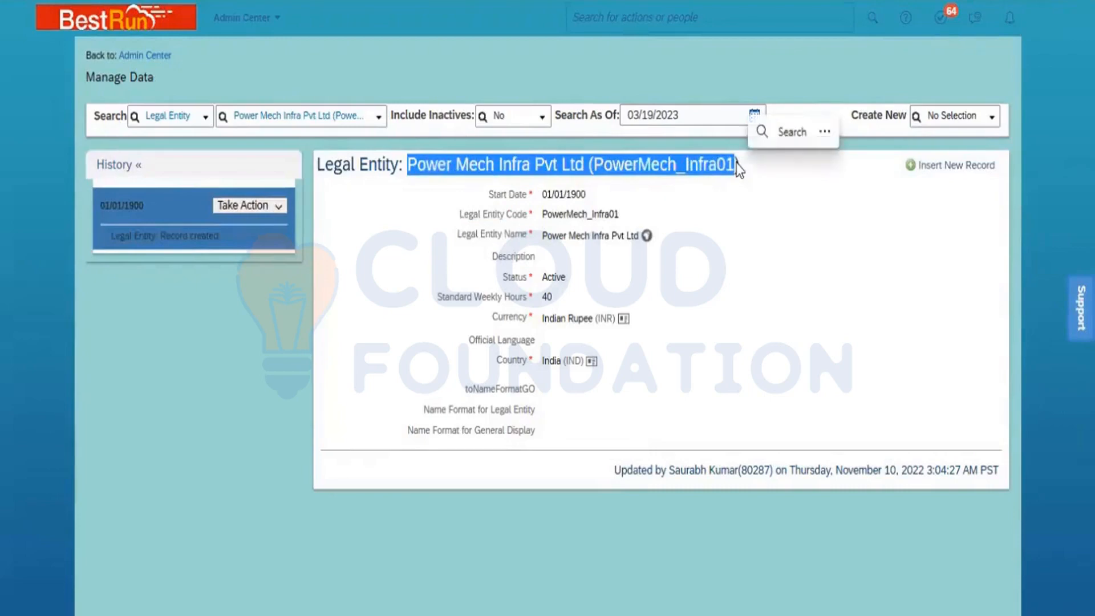
{"action": "left_click", "coordinate": [744, 199]}
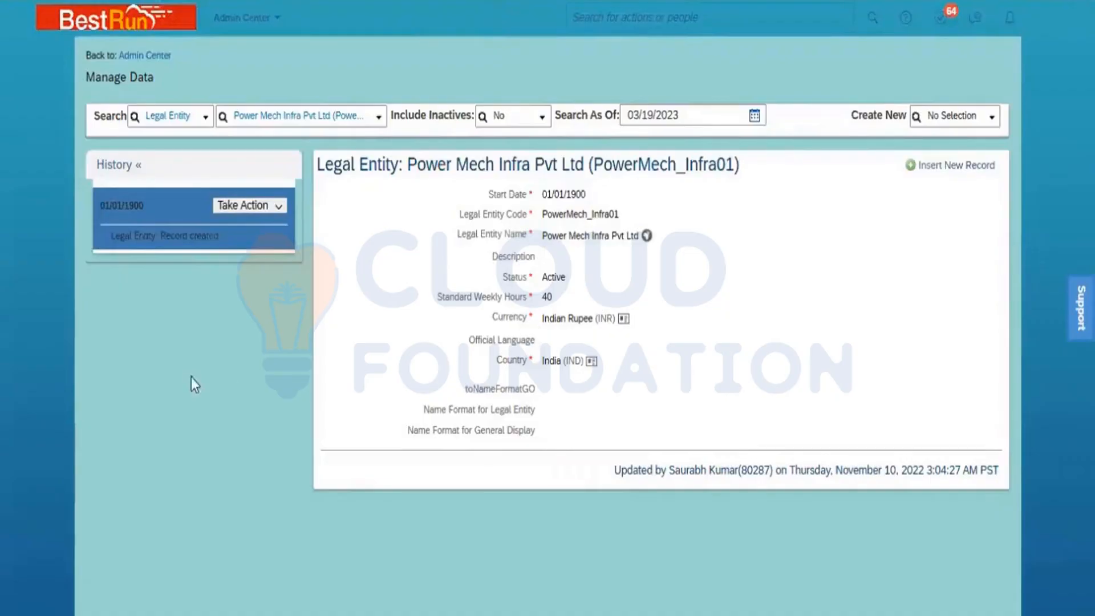
{"action": "left_click", "coordinate": [280, 206]}
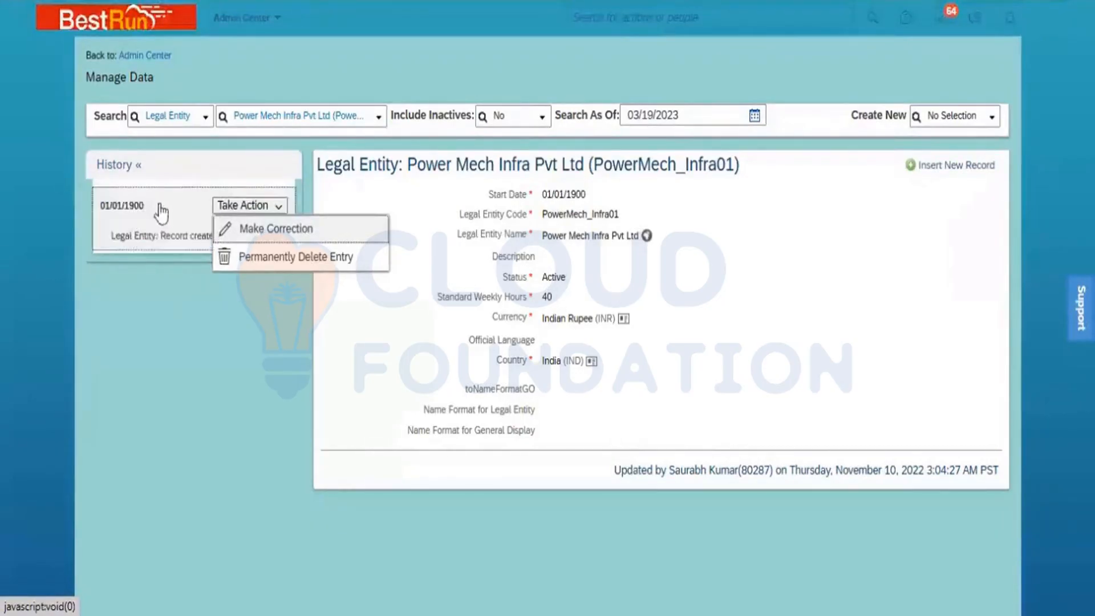
- Dismiss and reopen the 01/01/1900 entry's correction and delete options, then close them again
{"action": "left_click", "coordinate": [162, 310]}
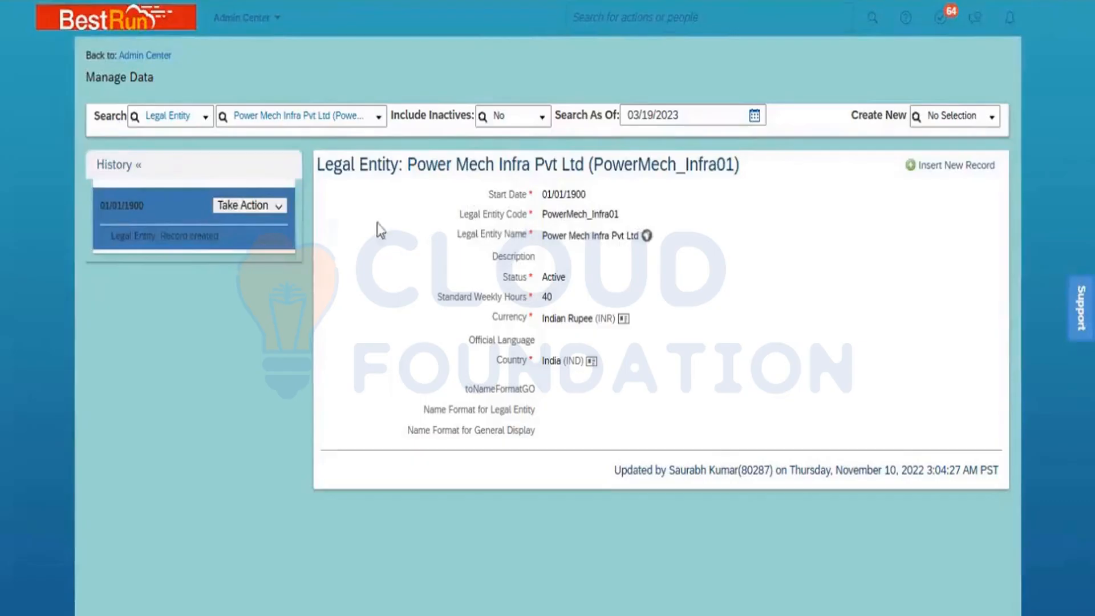
{"action": "left_click", "coordinate": [279, 206]}
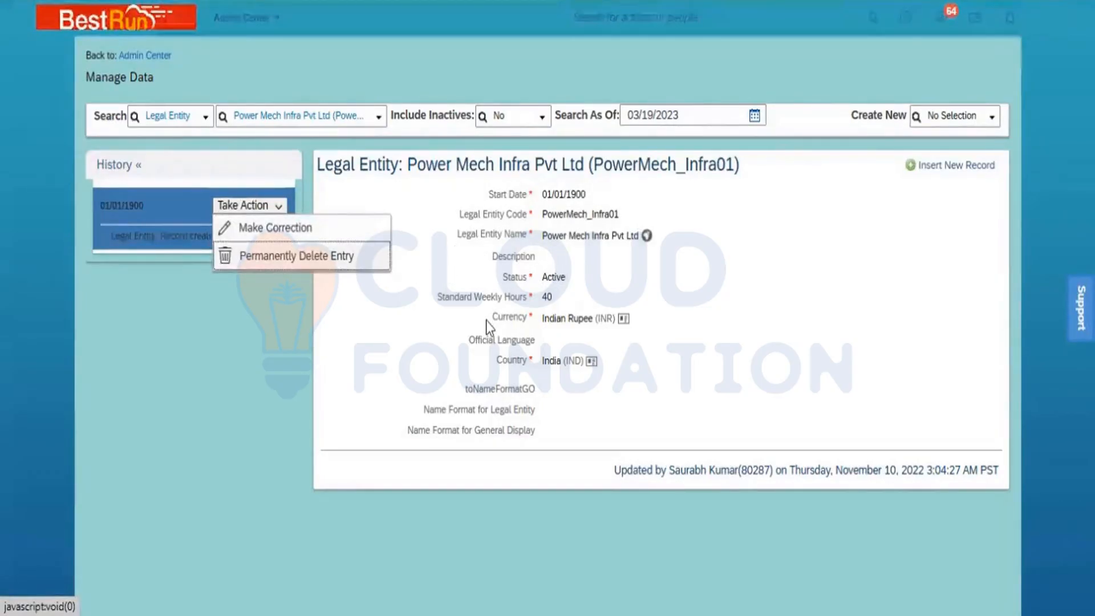
{"action": "left_click", "coordinate": [678, 336]}
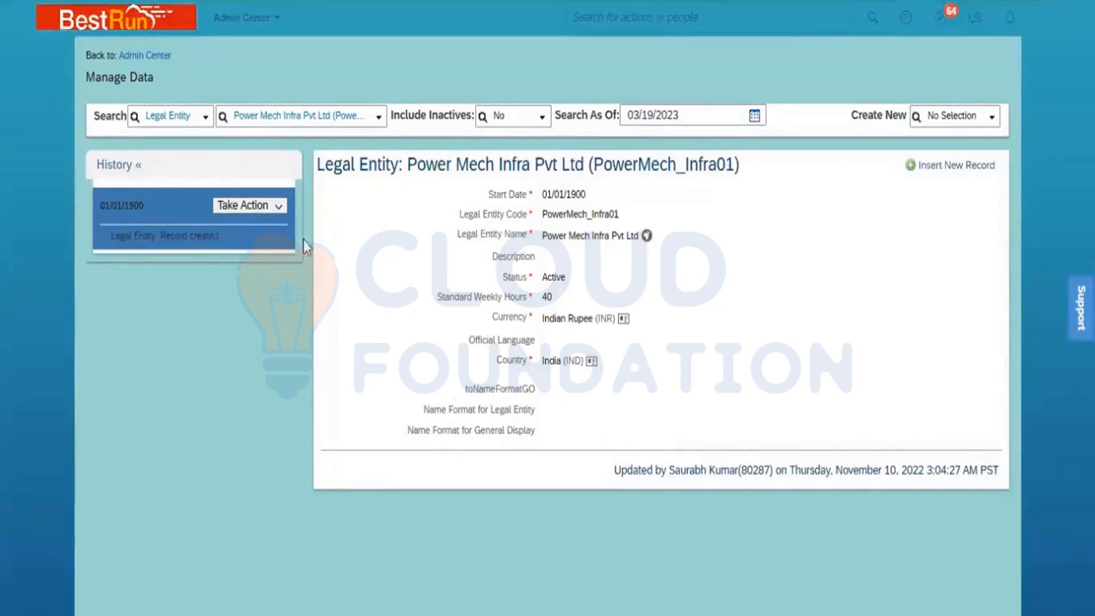
- Switch the search to Business Unit, filter by 'ONM' and open BU ONM South (BU_ONM_South)
{"action": "left_click", "coordinate": [183, 123]}
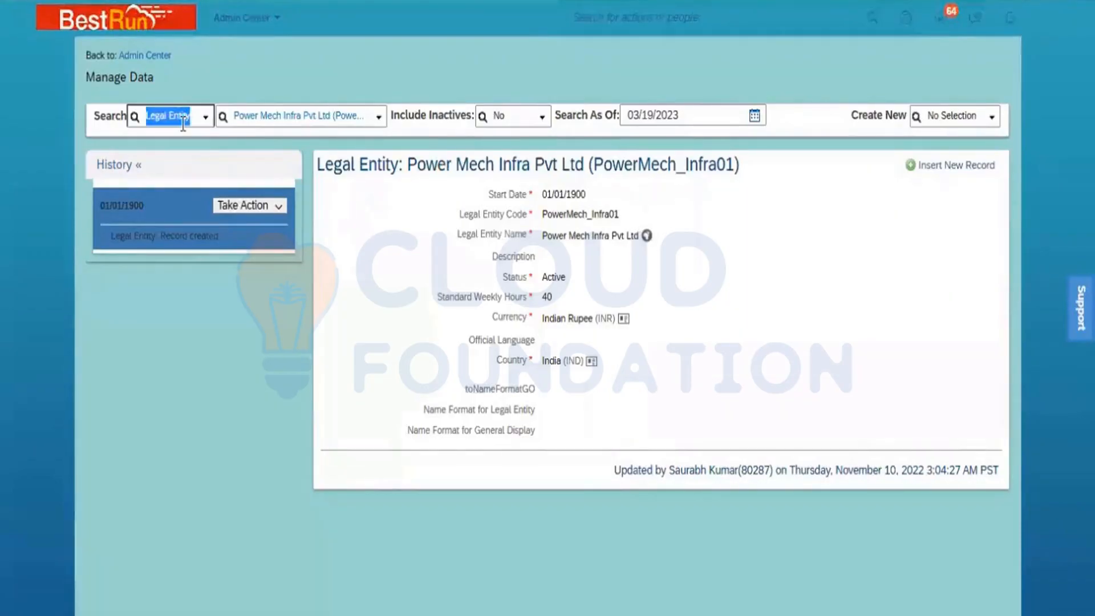
{"action": "type", "text": "busine"}
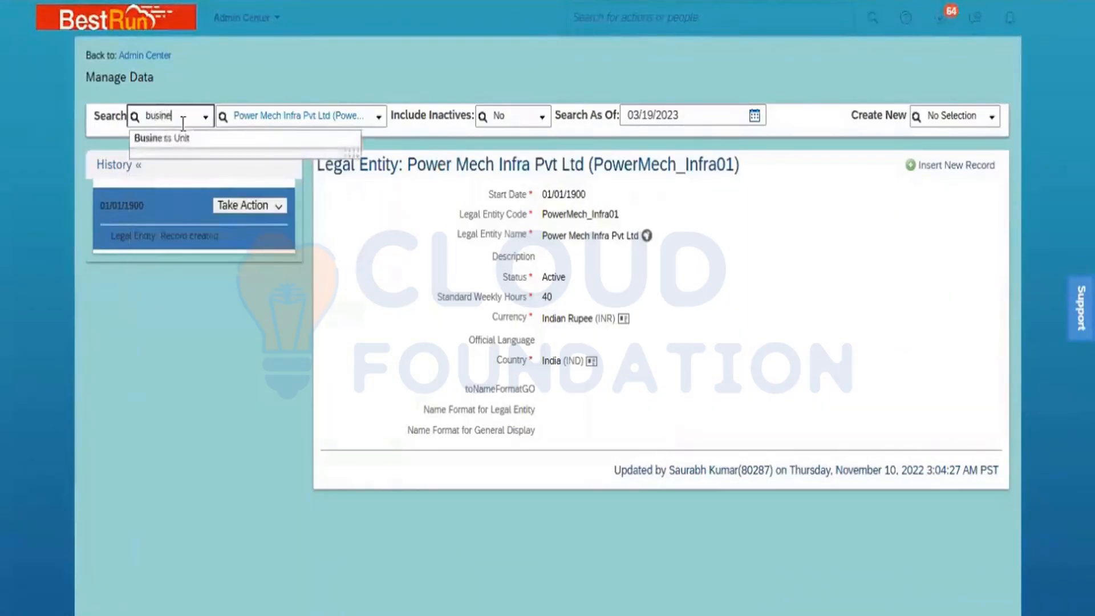
{"action": "left_click", "coordinate": [199, 140]}
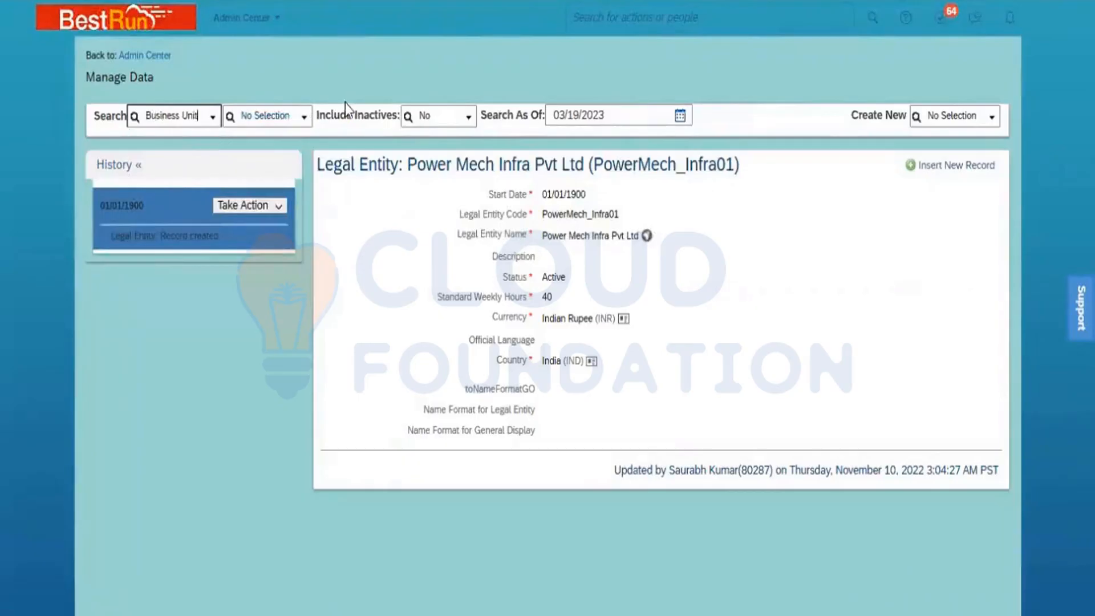
{"action": "left_click", "coordinate": [304, 126]}
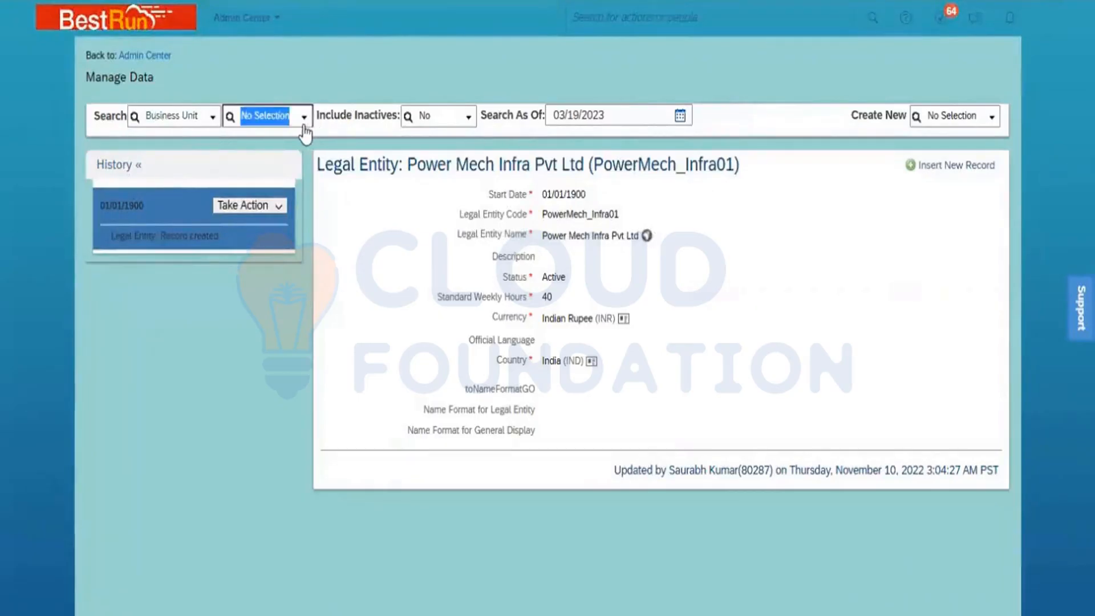
{"action": "type", "text": "ONM"}
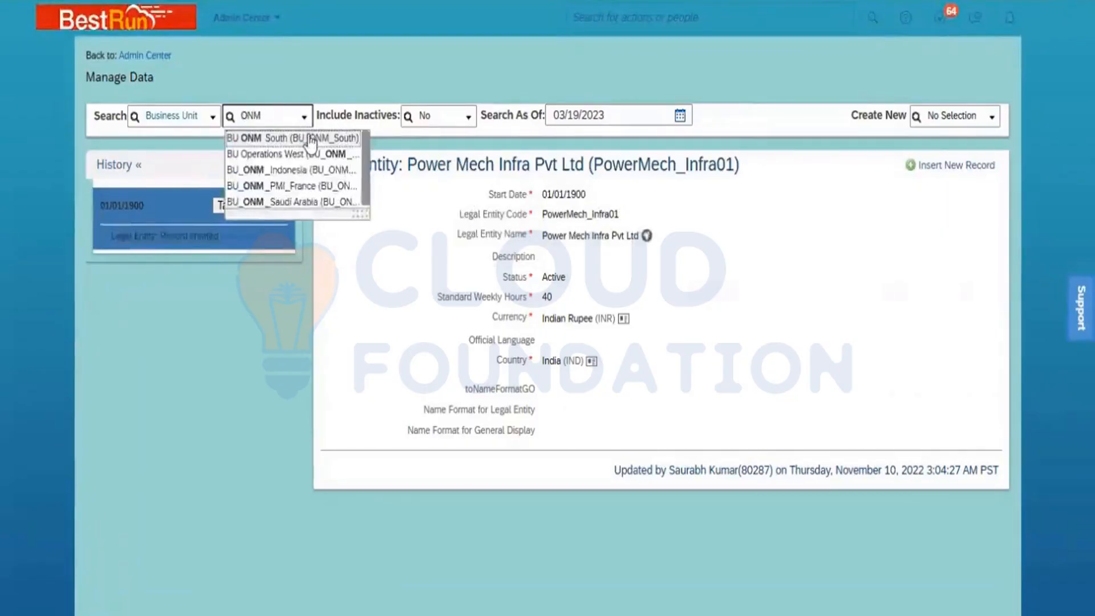
{"action": "left_click", "coordinate": [304, 137]}
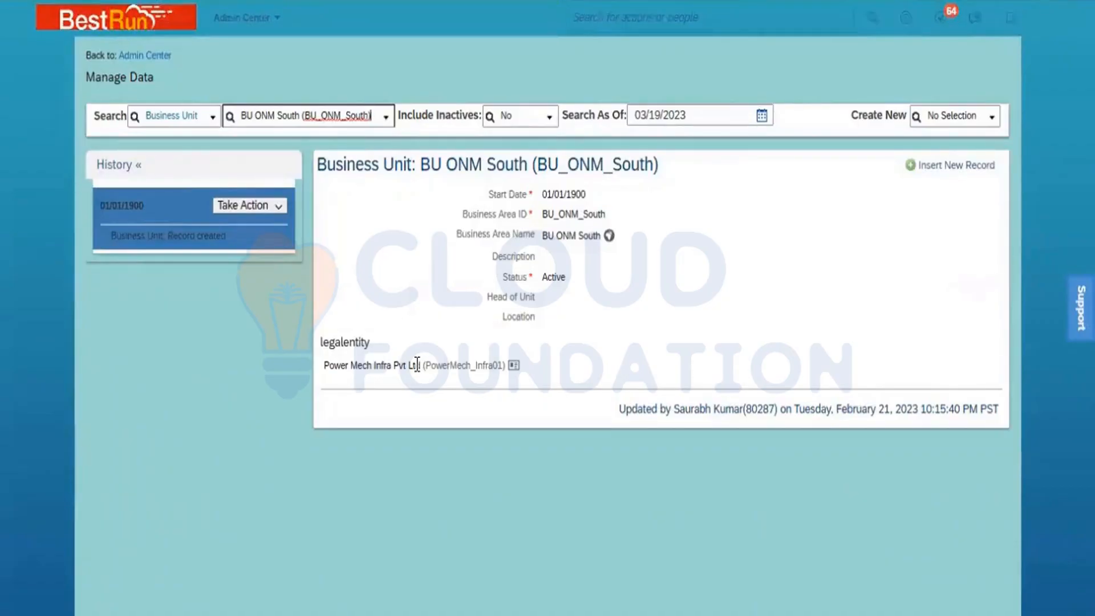
- Switch the search to Division, filter by 'ONM' and open Power Mech ONM
{"action": "left_click", "coordinate": [167, 116]}
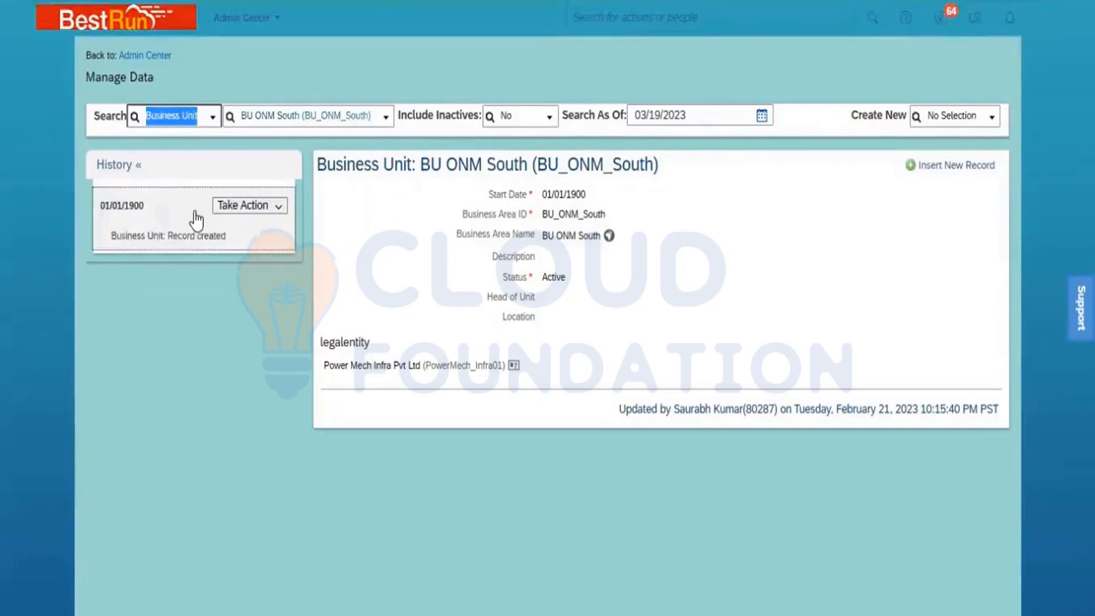
{"action": "type", "text": "dib"}
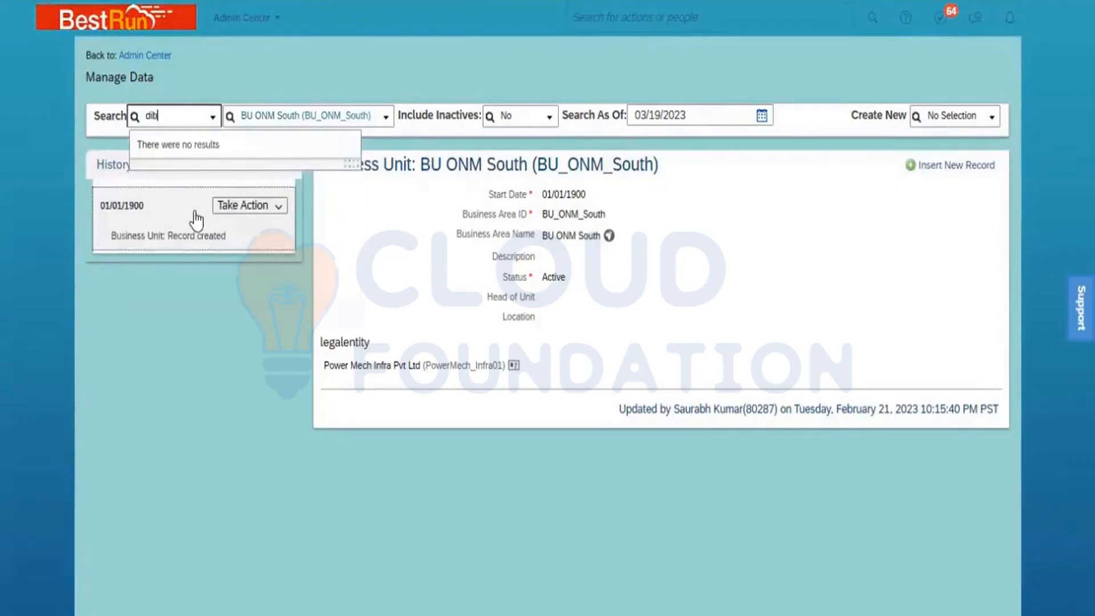
{"action": "type", "text": "i"}
{"action": "key", "text": "BackSpace"}
{"action": "key", "text": "BackSpace"}
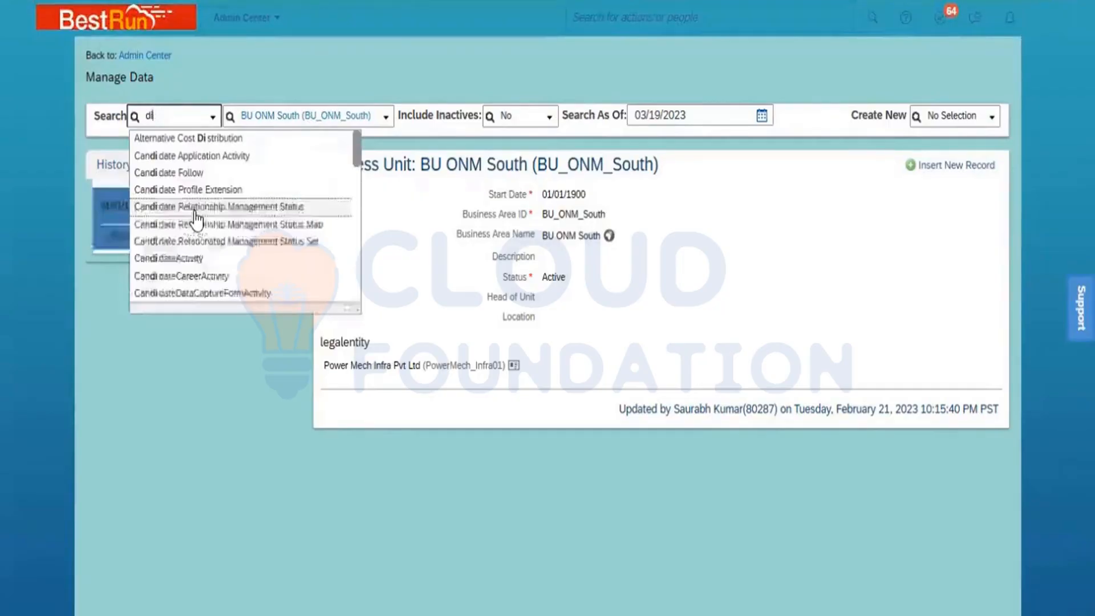
{"action": "type", "text": "vi"}
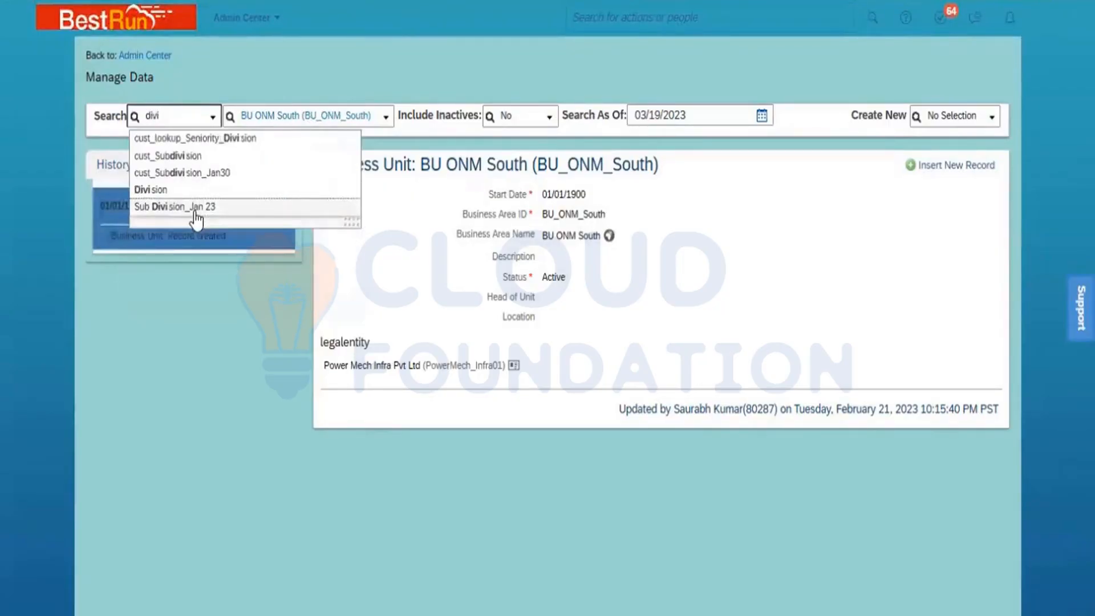
{"action": "left_click", "coordinate": [184, 191]}
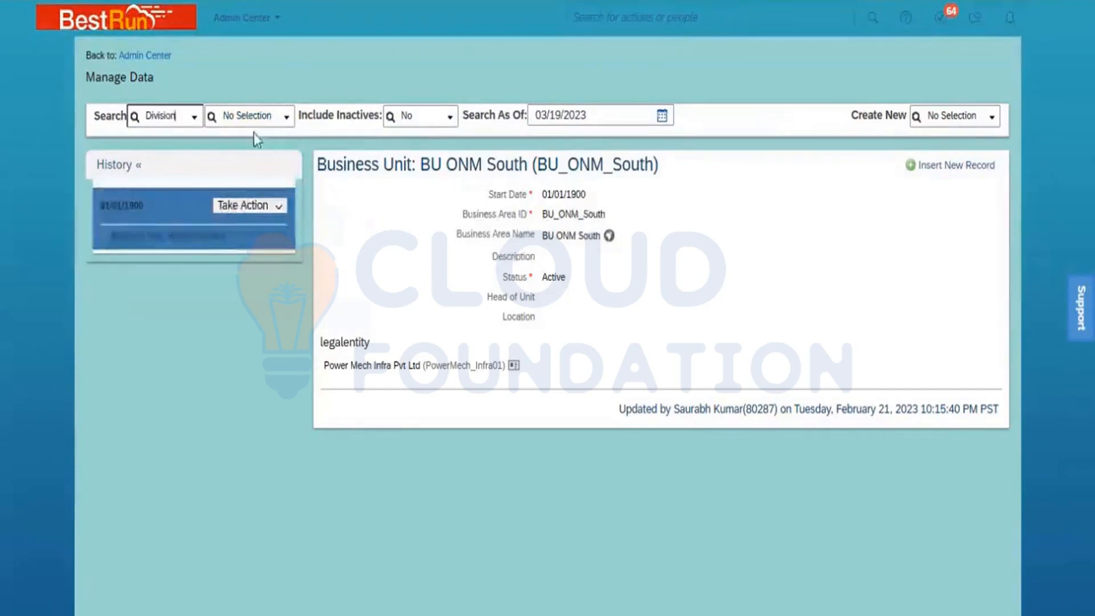
{"action": "left_click", "coordinate": [254, 115]}
{"action": "type", "text": "ONM"}
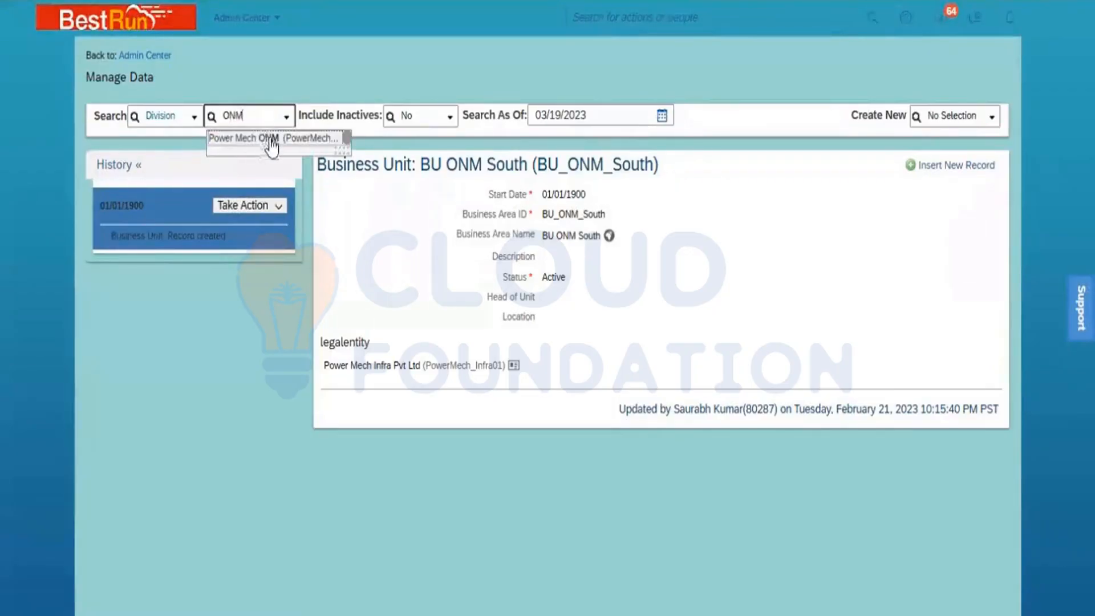
{"action": "left_click", "coordinate": [268, 138]}
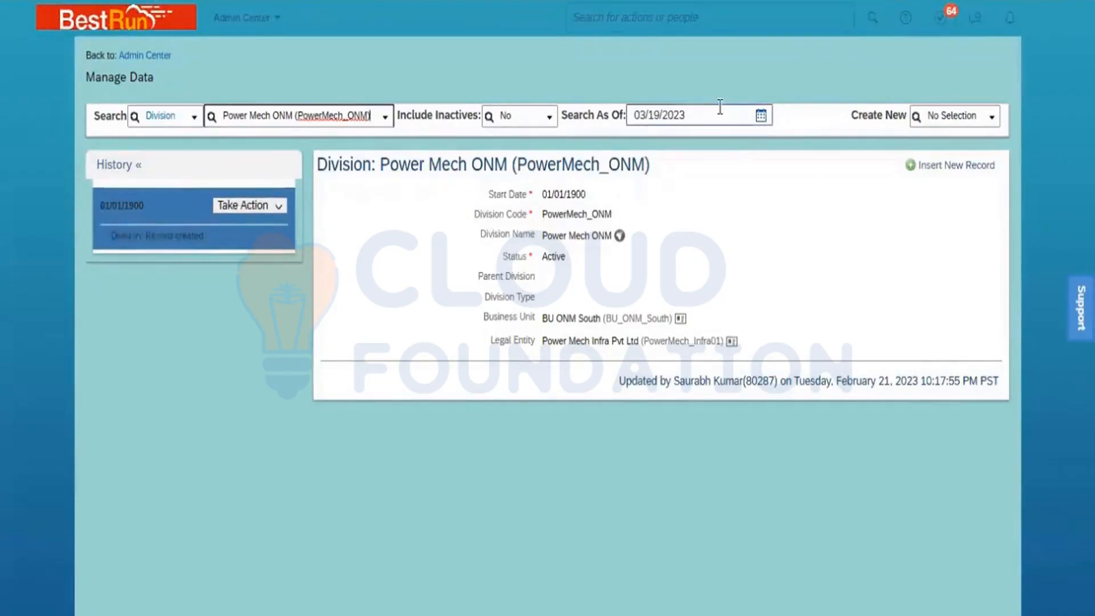
- View the Power Mech ONM division name translations, then close them
{"action": "left_click", "coordinate": [621, 238]}
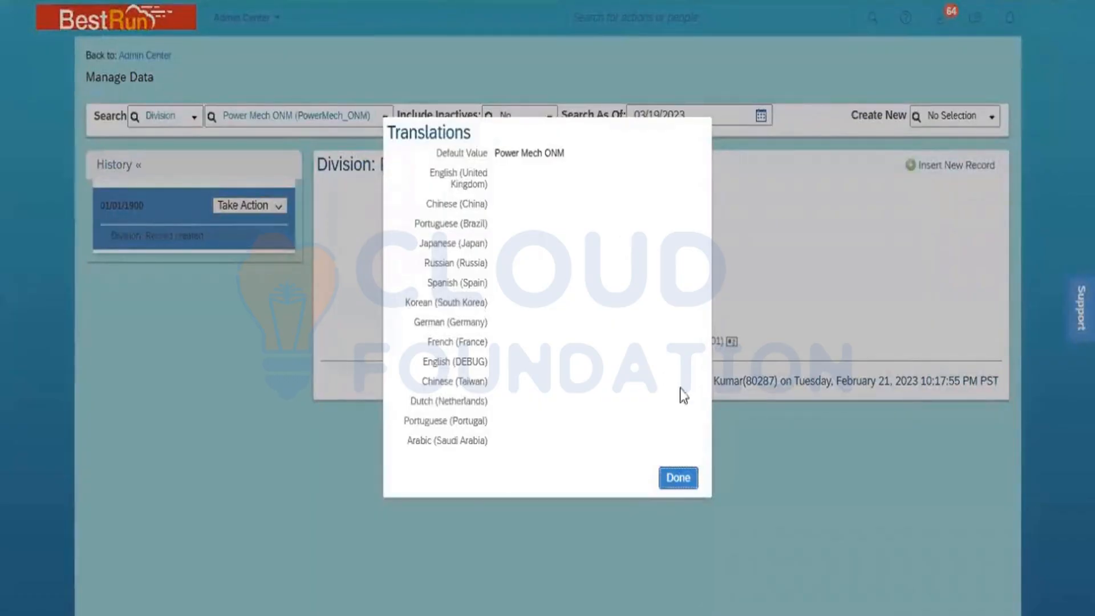
{"action": "left_click", "coordinate": [684, 479]}
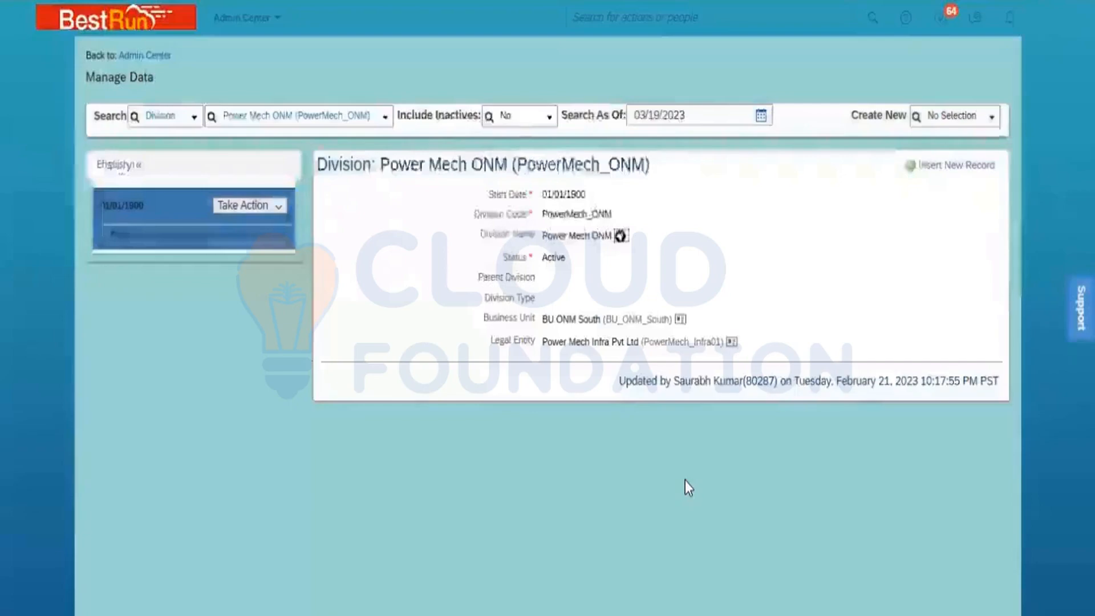
{"action": "left_click", "coordinate": [175, 115]}
- Search Department records for 'PMI', open C & I Operations_PMI (5000193) and check its Start Date
{"action": "type", "text": "depart"}
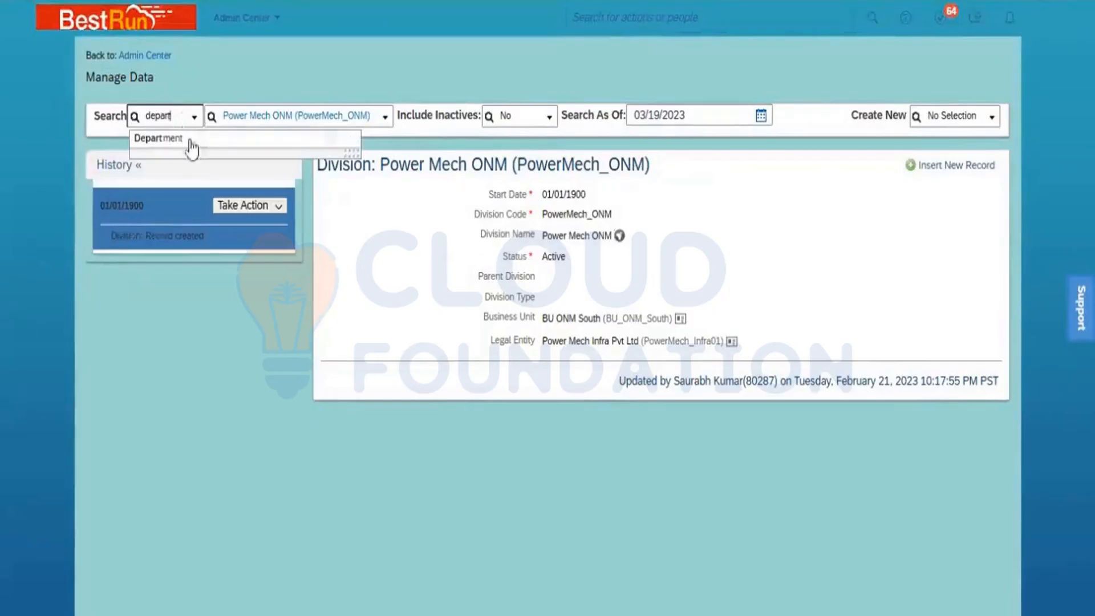
{"action": "left_click", "coordinate": [189, 139]}
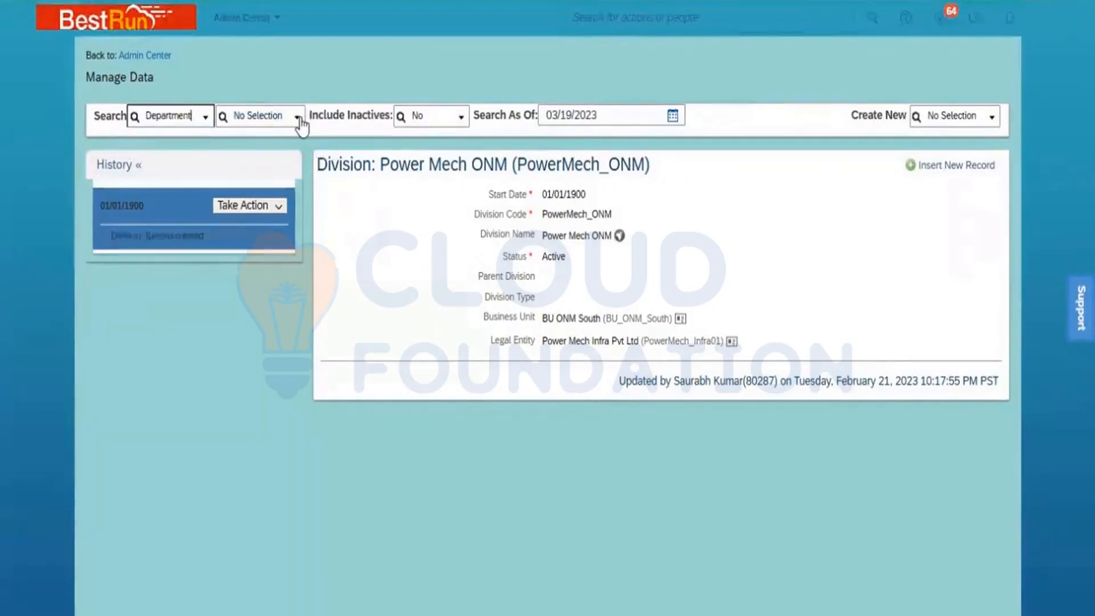
{"action": "left_click", "coordinate": [301, 118]}
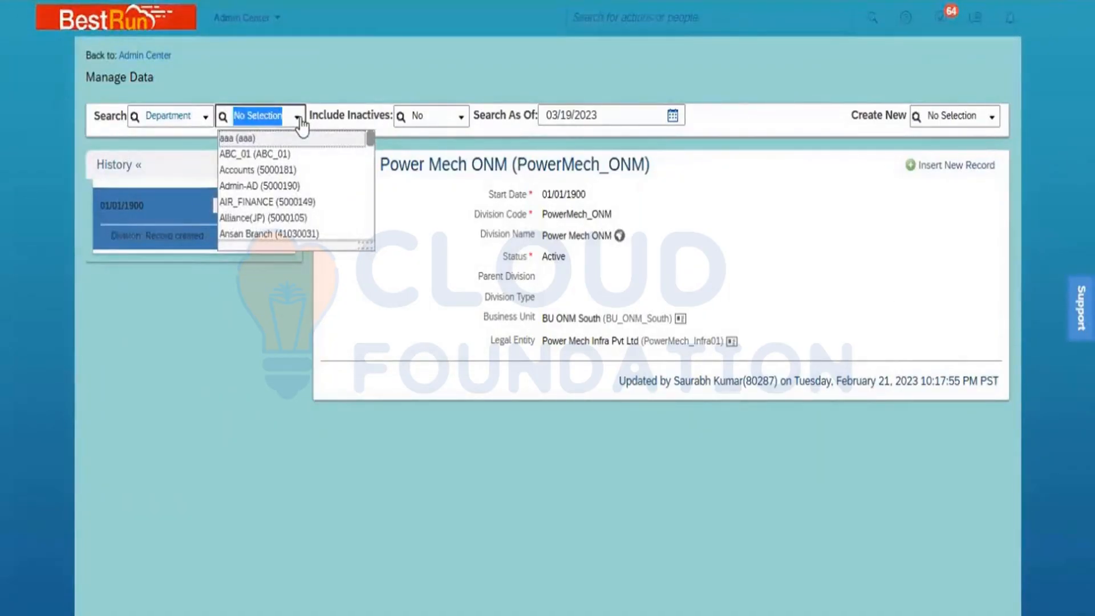
{"action": "type", "text": "PMI"}
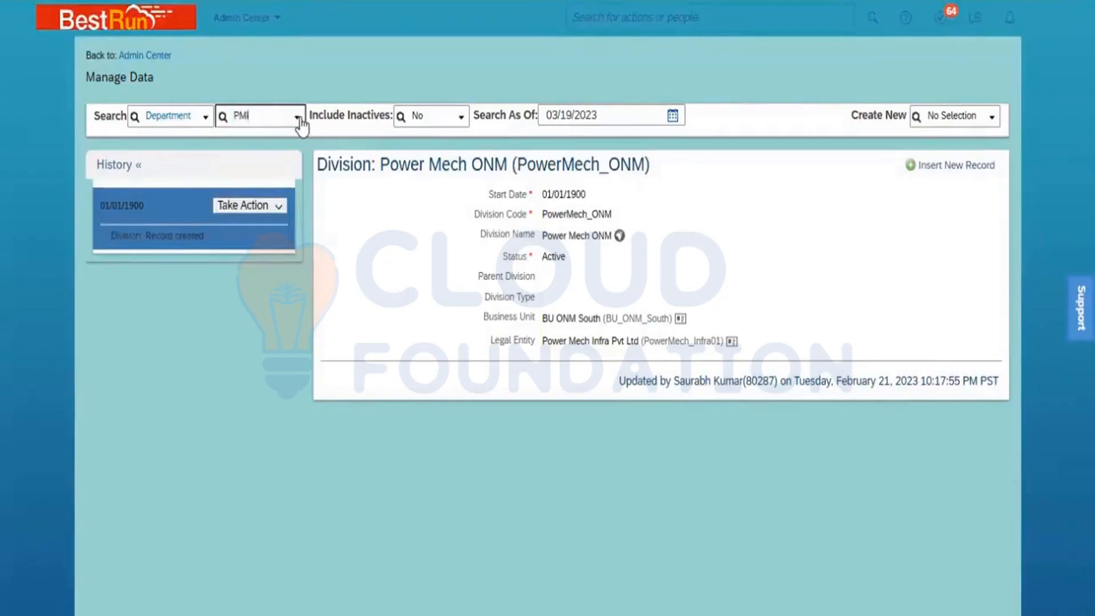
{"action": "left_click", "coordinate": [299, 118]}
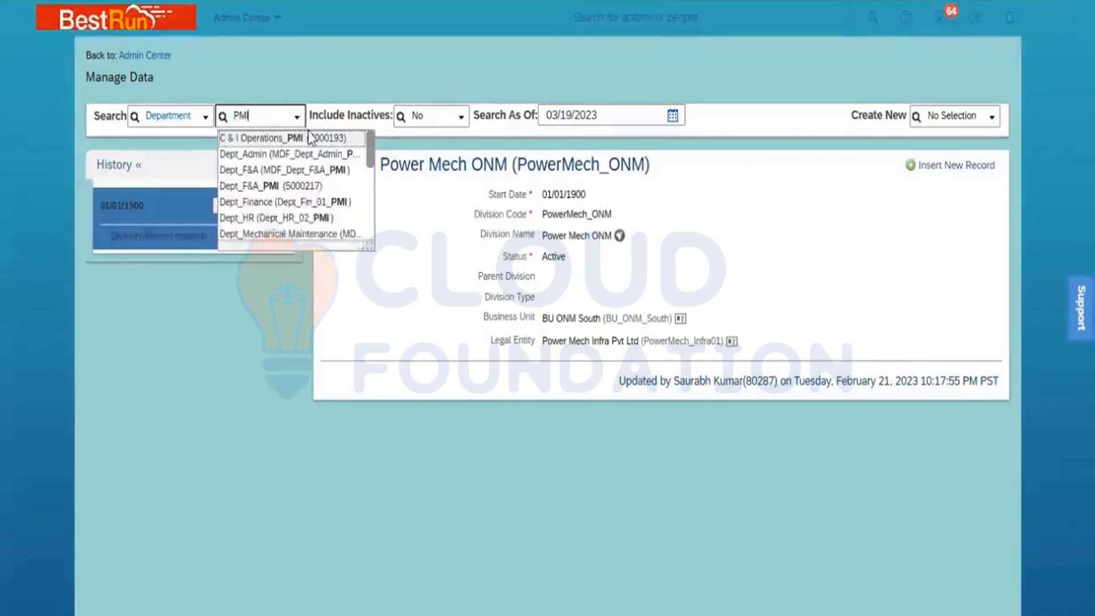
{"action": "left_click", "coordinate": [311, 139]}
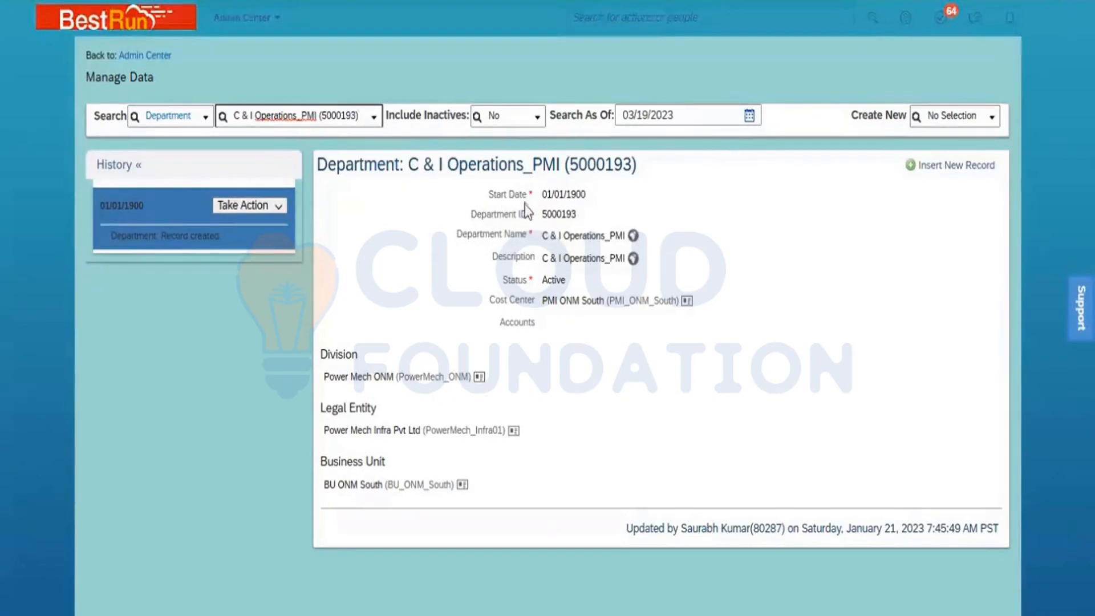
{"action": "left_click_drag", "start_coordinate": [526, 194], "coordinate": [488, 194]}
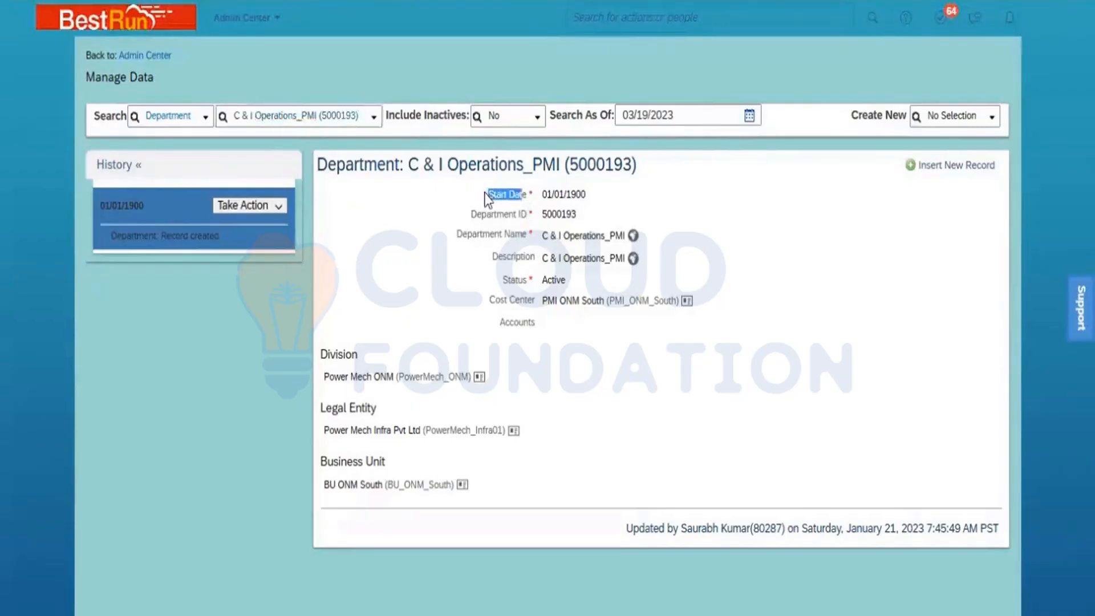
{"action": "left_click", "coordinate": [630, 199]}
{"action": "left_click", "coordinate": [188, 112]}
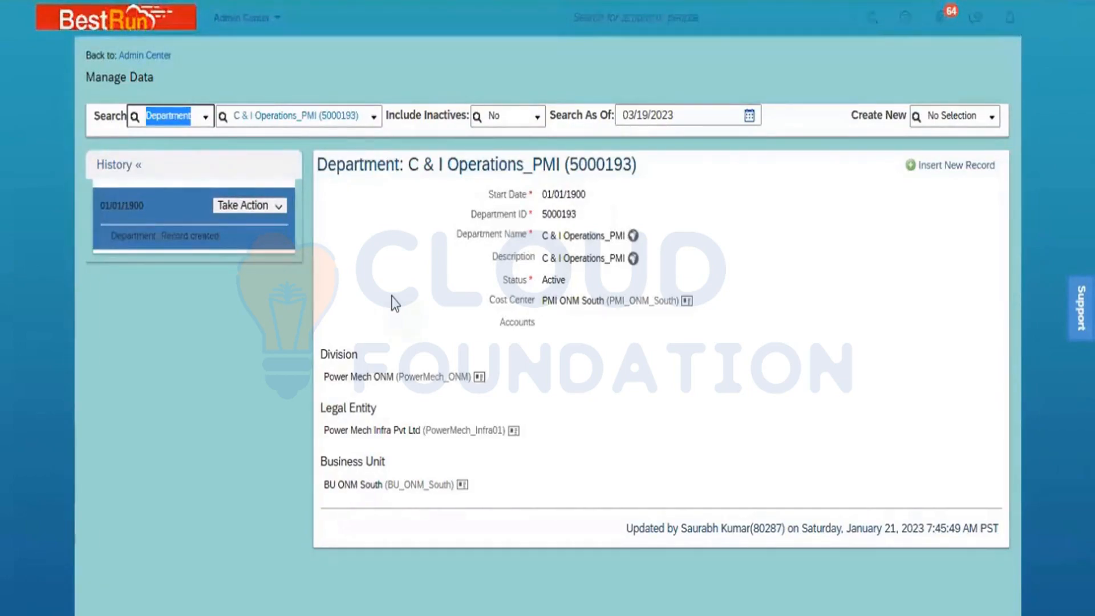
{"action": "type", "text": "coun"}
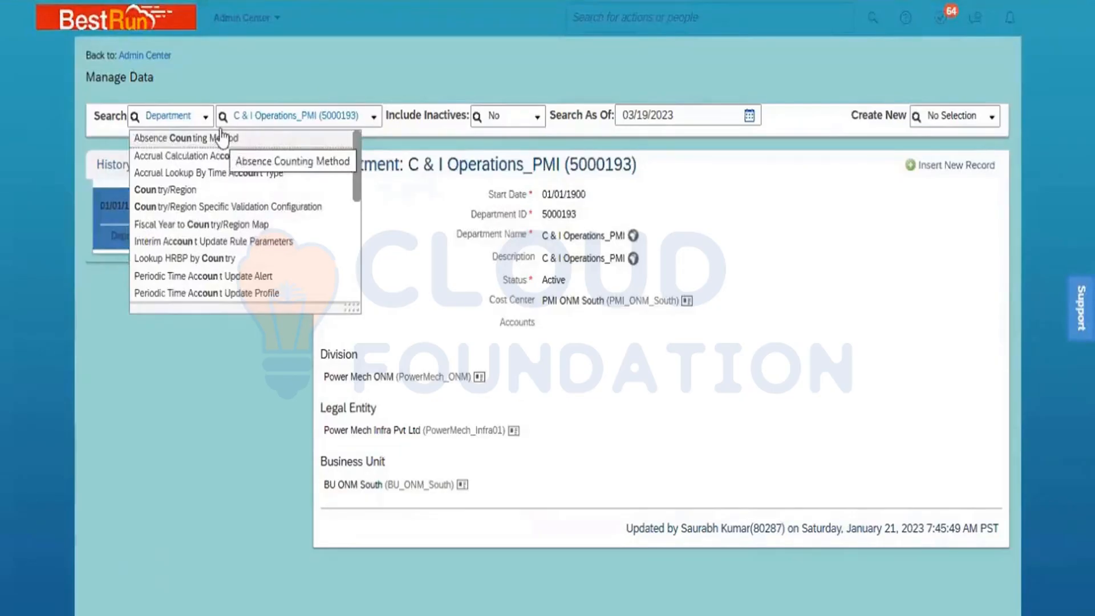
{"action": "left_click", "coordinate": [193, 113]}
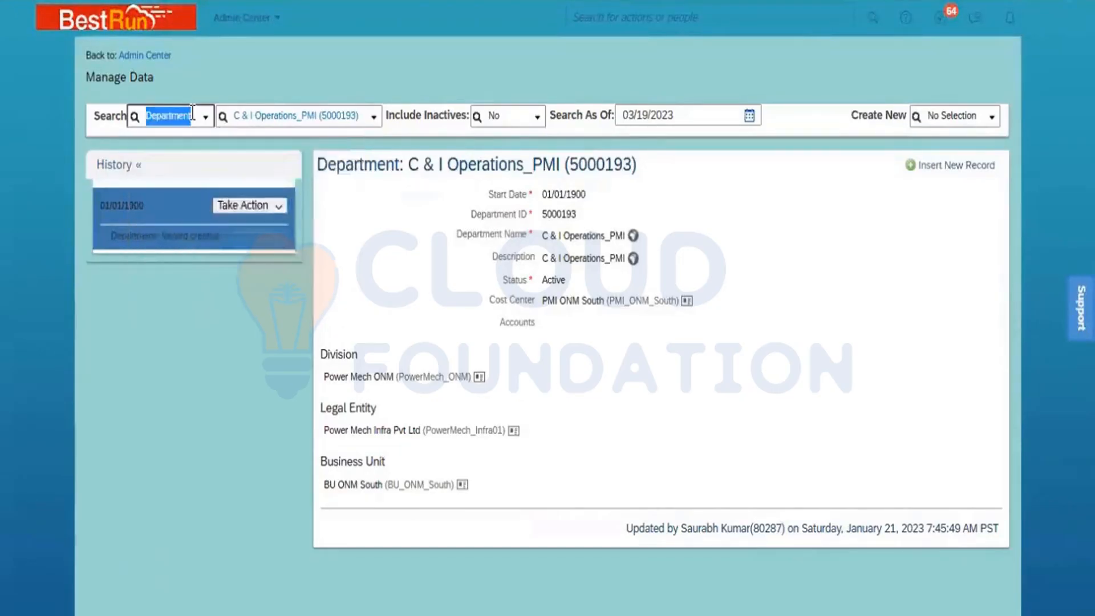
{"action": "type", "text": "country"}
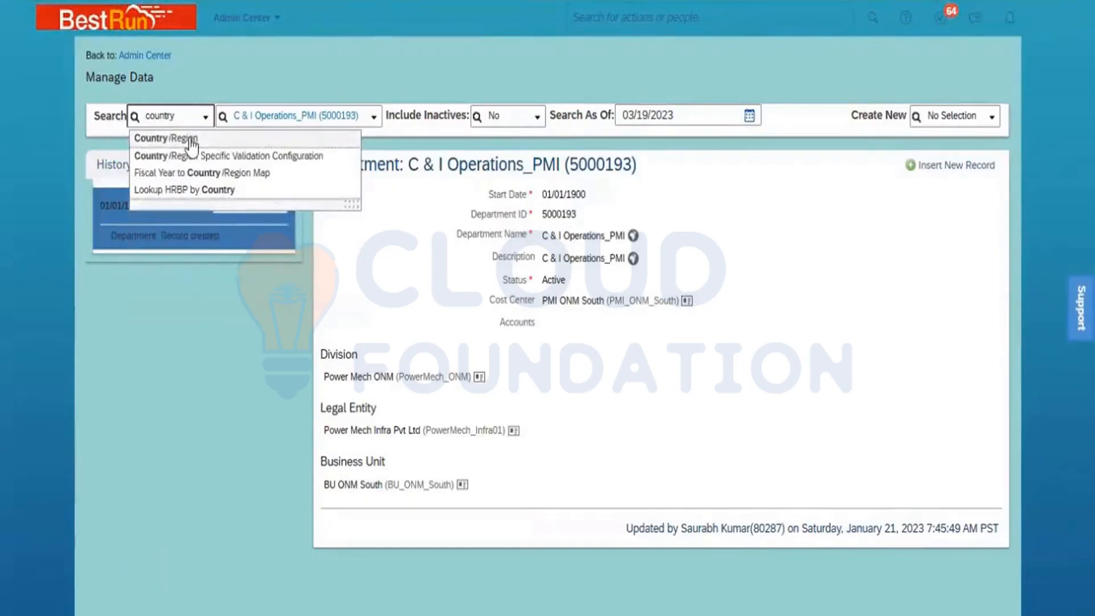
{"action": "left_click", "coordinate": [188, 140]}
{"action": "left_click", "coordinate": [291, 117]}
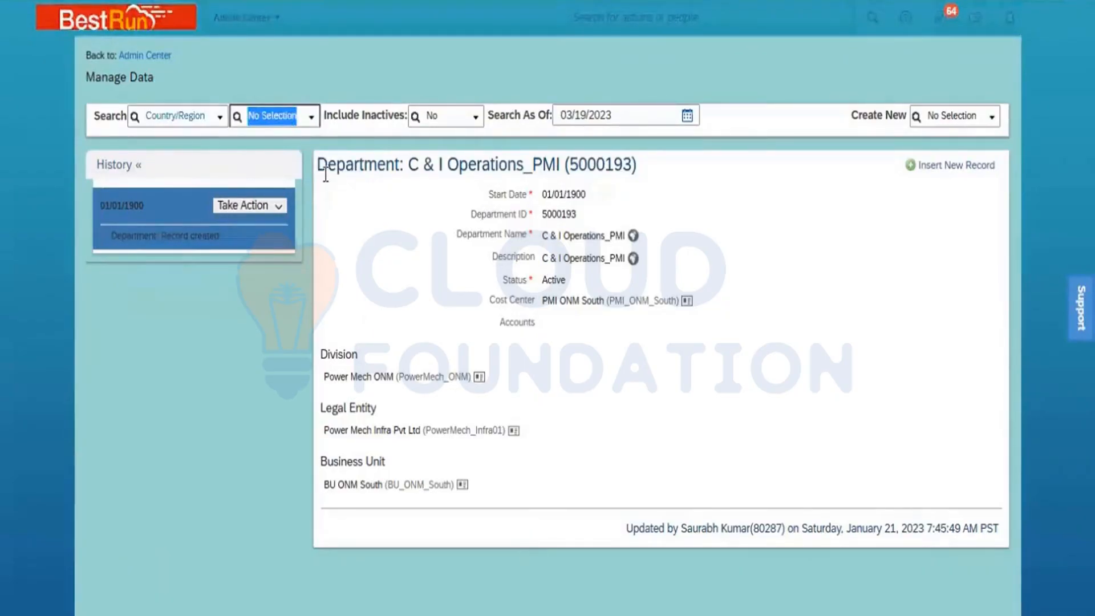
{"action": "type", "text": "Indi"}
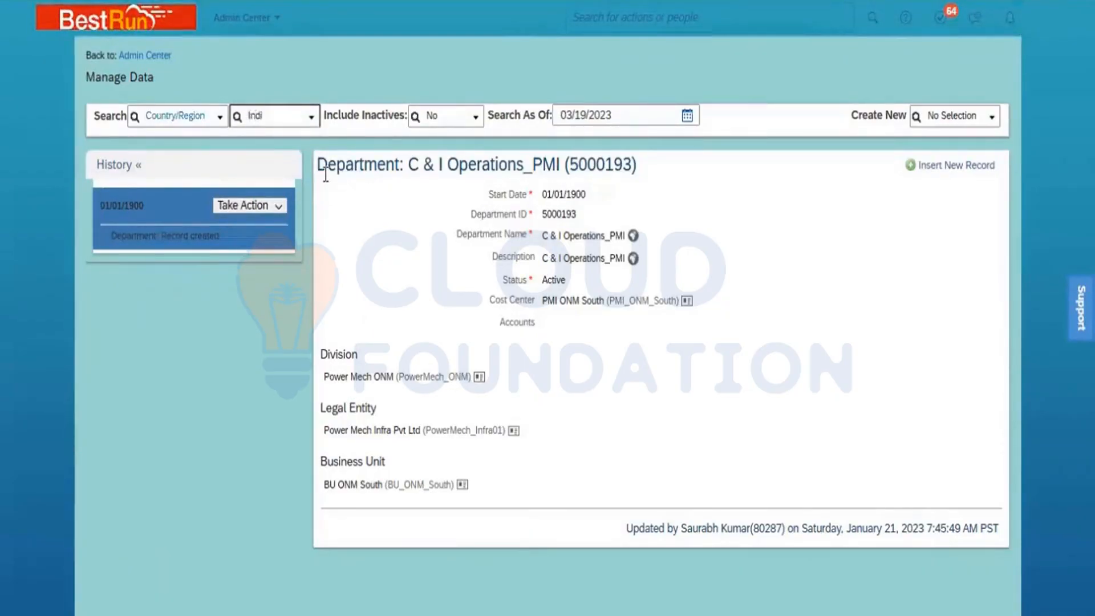
{"action": "left_click", "coordinate": [294, 171]}
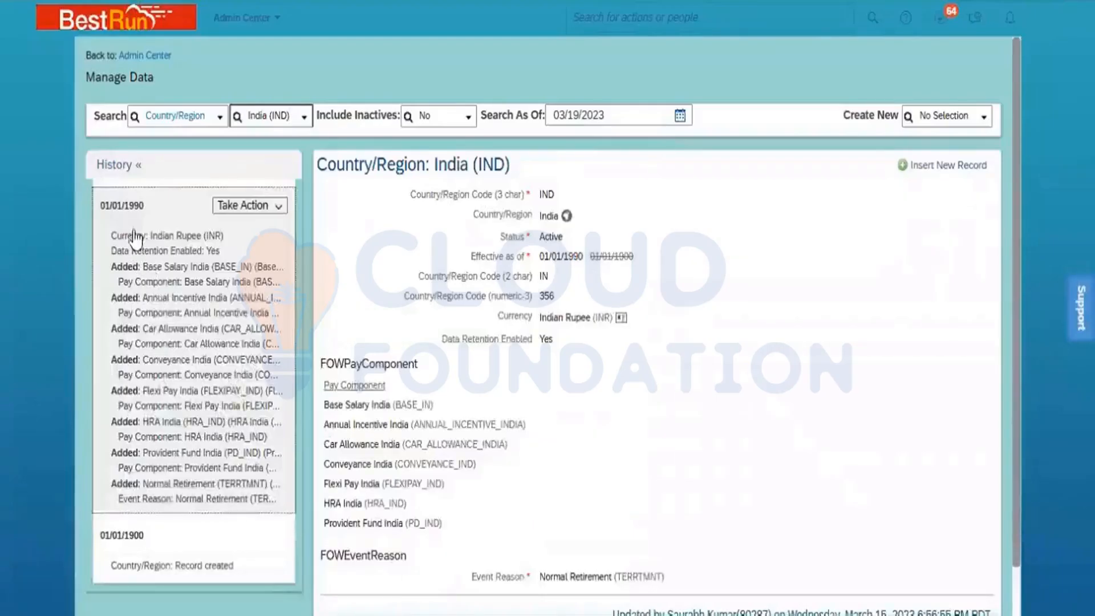
{"action": "left_click", "coordinate": [256, 251]}
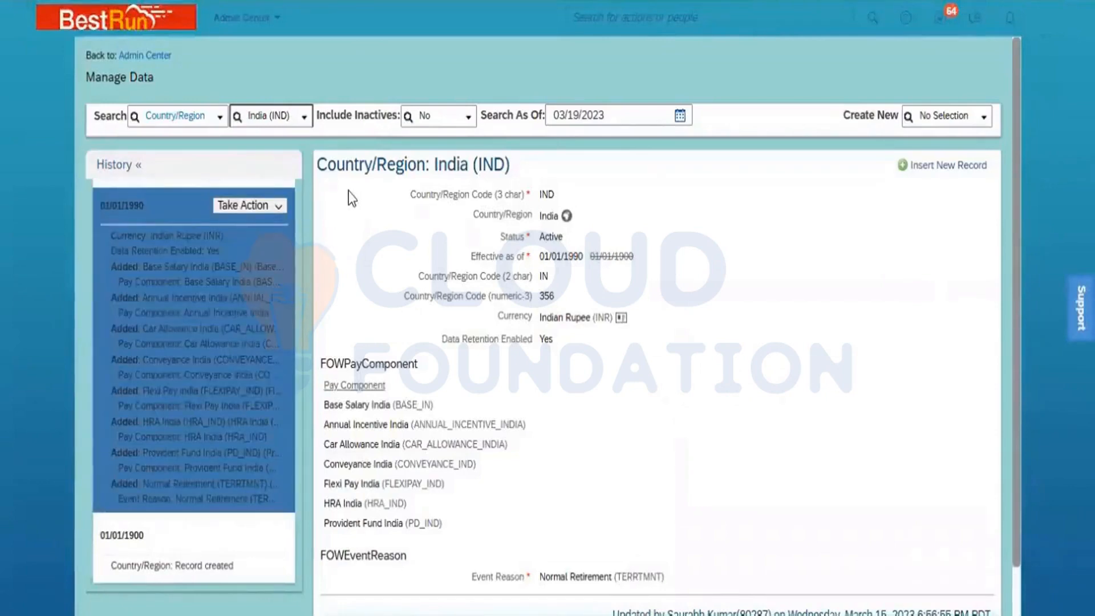
{"action": "left_click", "coordinate": [279, 206]}
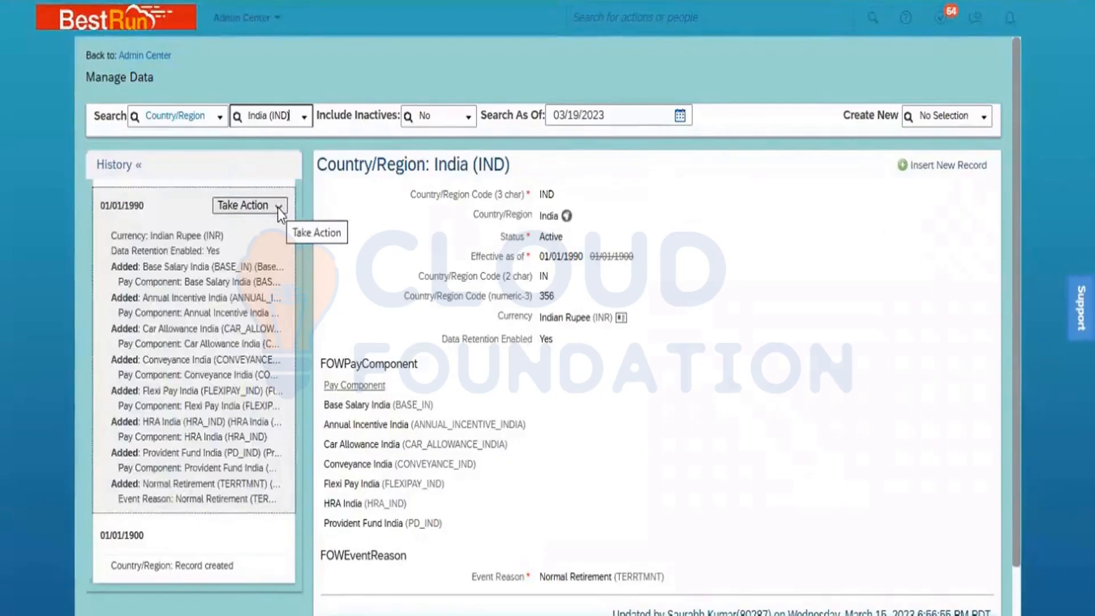
- Open the India 01/01/1990 entry via Make Correction and scroll through its editable fields
{"action": "left_click", "coordinate": [278, 207]}
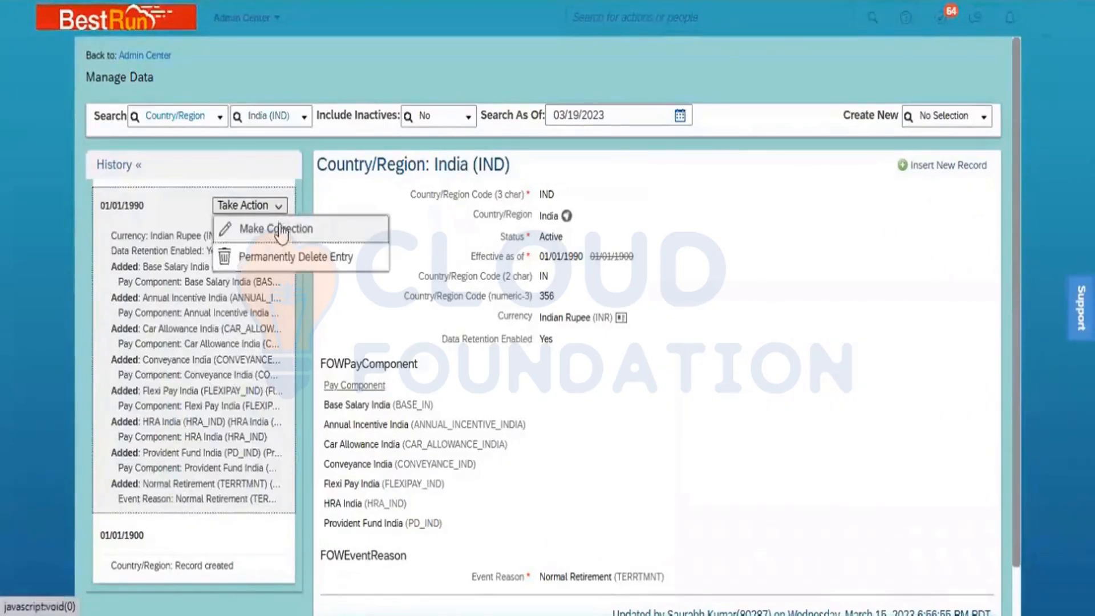
{"action": "left_click", "coordinate": [284, 231]}
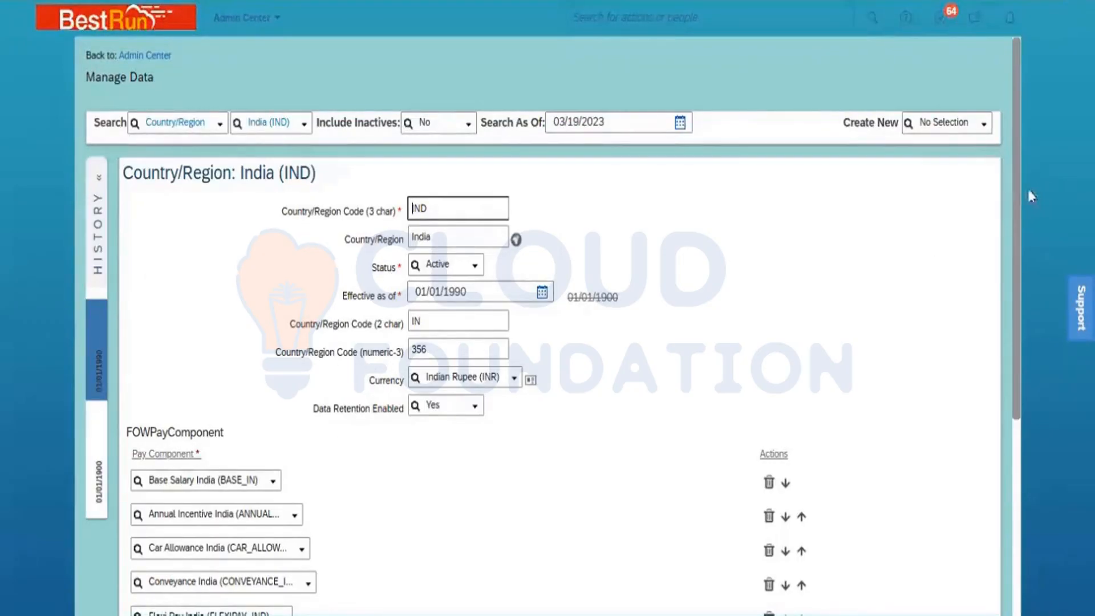
{"action": "left_click_drag", "start_coordinate": [1015, 187], "coordinate": [1037, 460]}
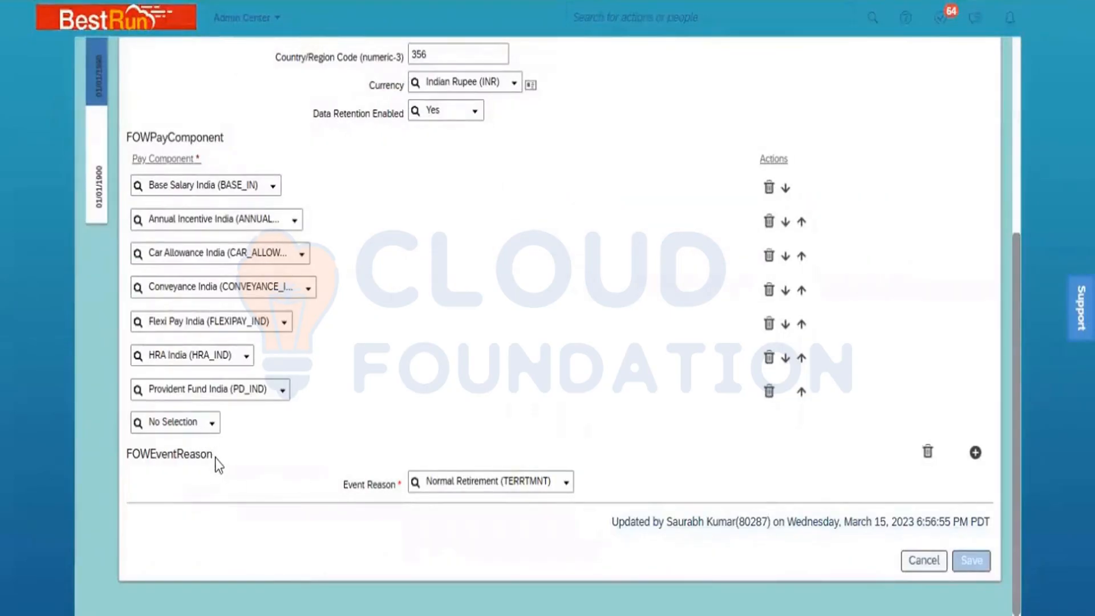
{"action": "left_click_drag", "start_coordinate": [214, 458], "coordinate": [155, 459]}
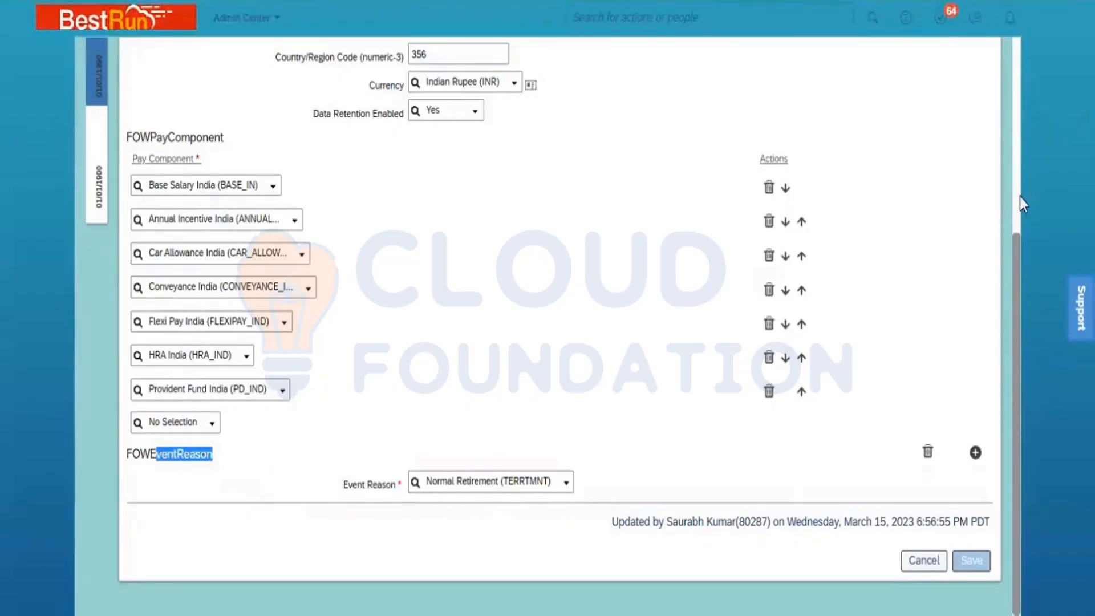
{"action": "scroll", "coordinate": [1018, 187], "scroll_direction": "up", "scroll_amount": 5}
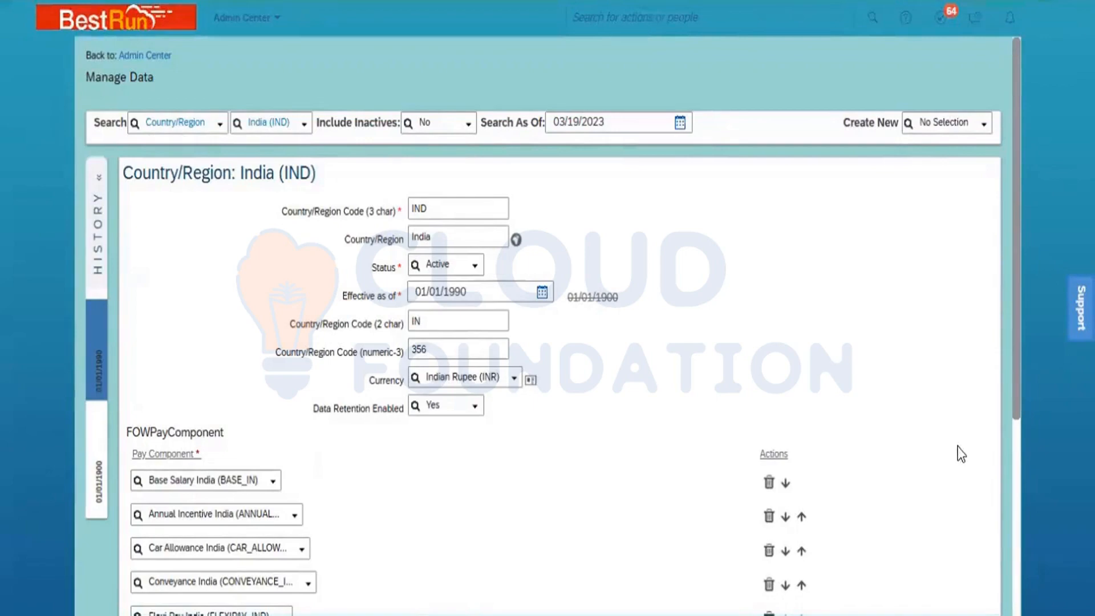
{"action": "left_click", "coordinate": [1015, 482]}
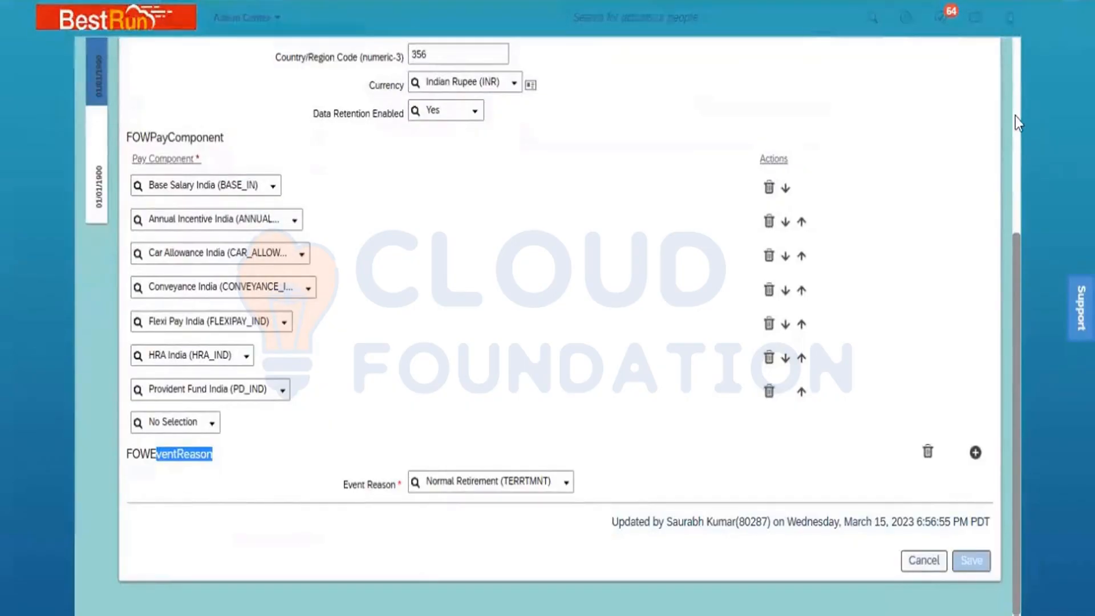
{"action": "left_click", "coordinate": [1015, 115]}
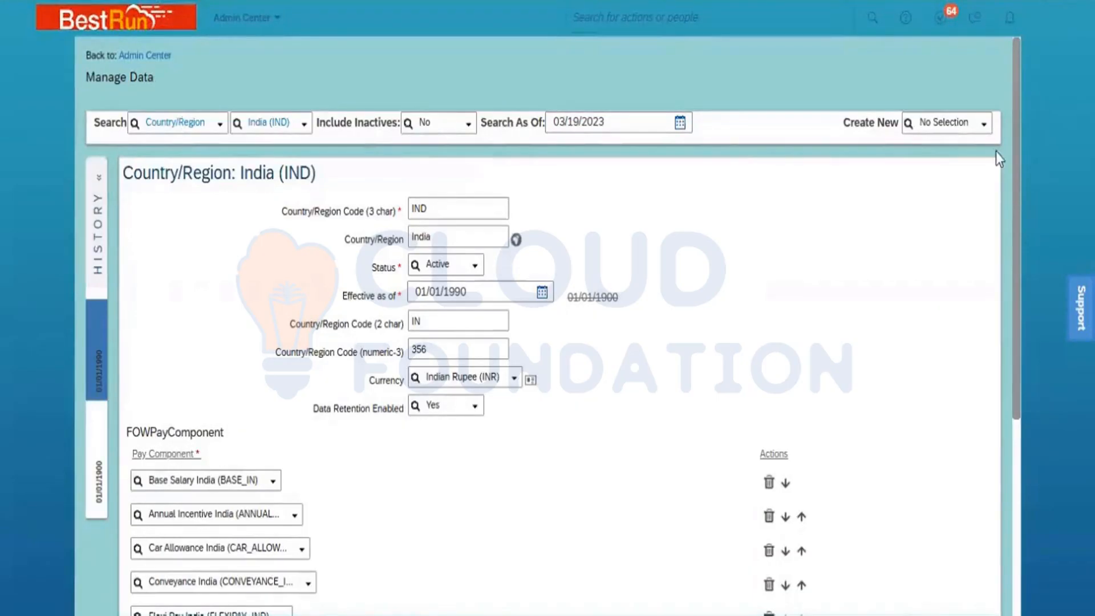
- Create a new Department record by searching 'depart' in the Create New box
{"action": "left_click", "coordinate": [957, 124]}
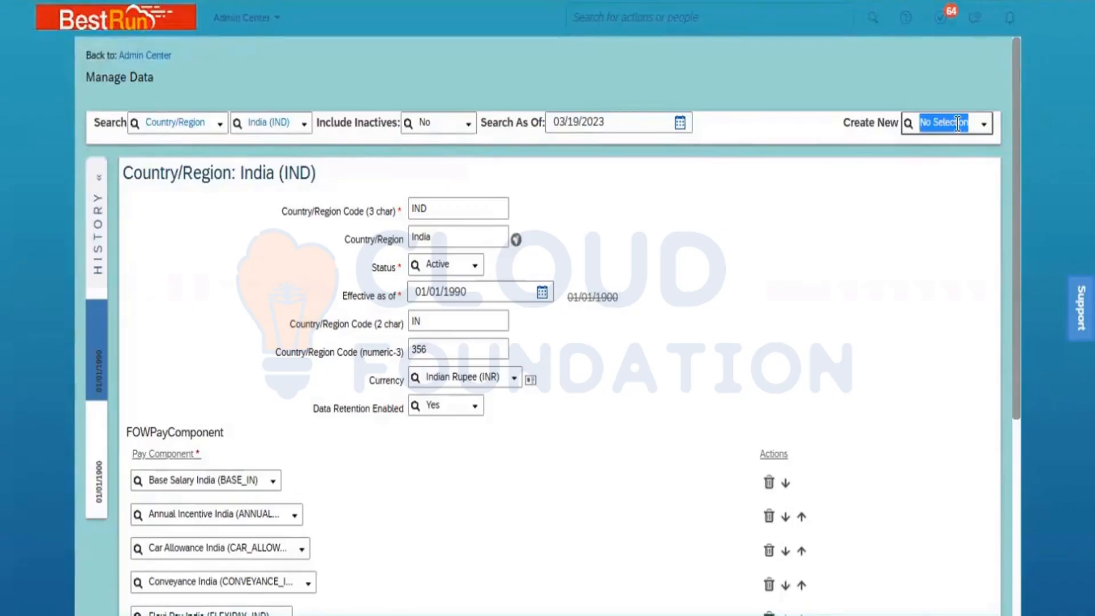
{"action": "type", "text": "d"}
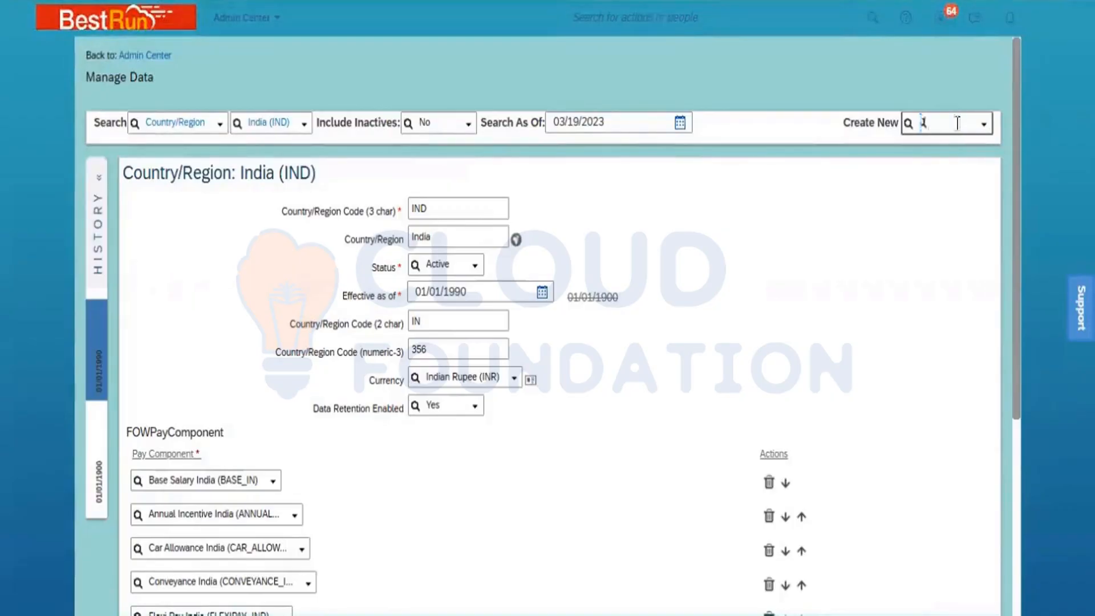
{"action": "type", "text": "epart"}
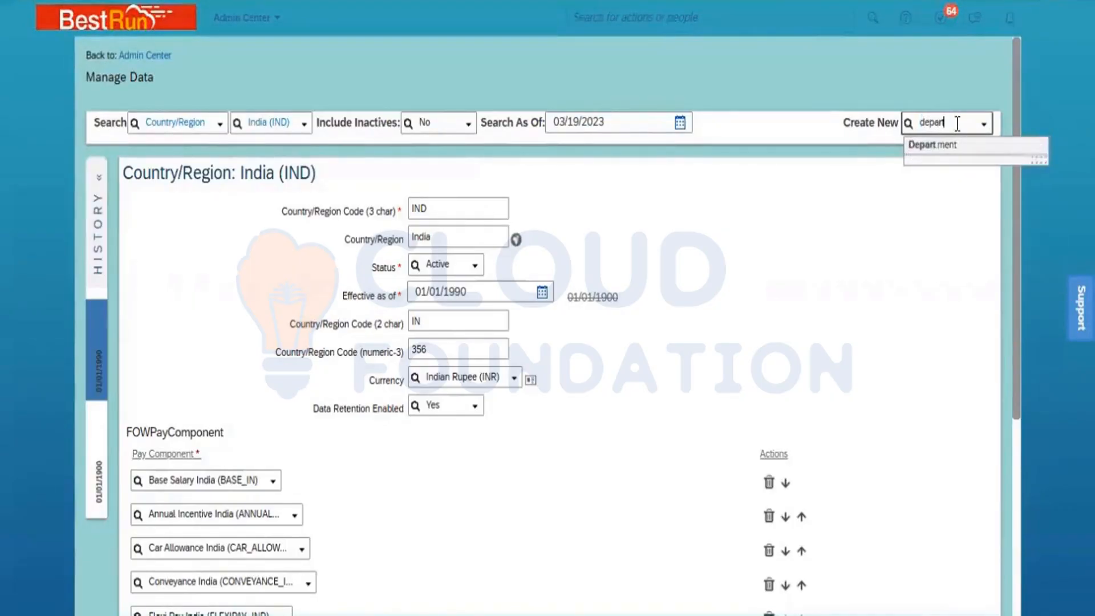
{"action": "left_click", "coordinate": [948, 146]}
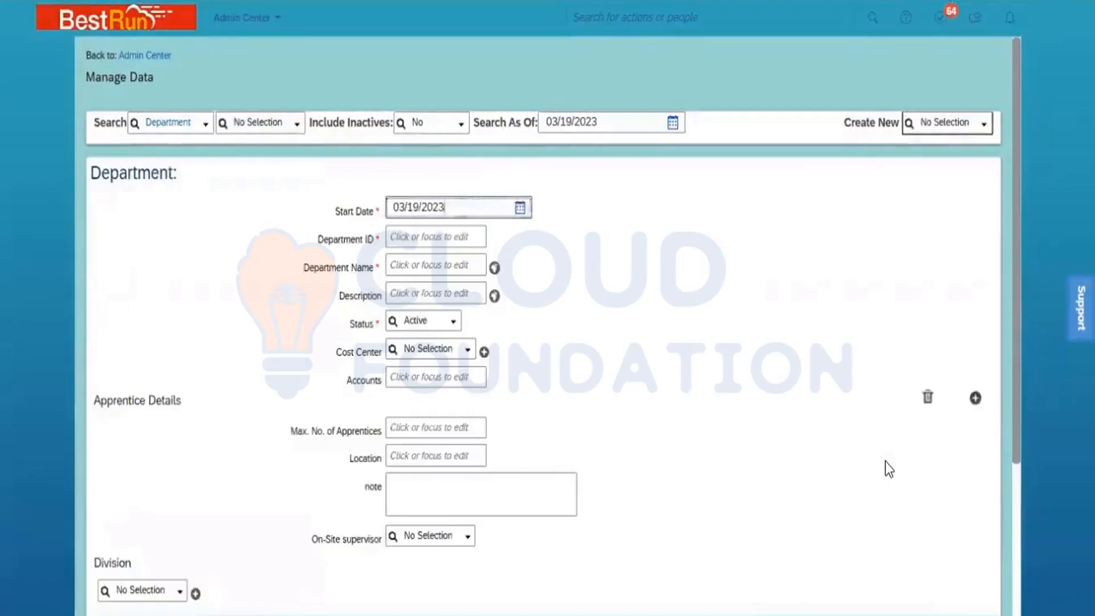
- Use the Start Date calendar to go back to year 1900, then choose January and day 1
{"action": "left_click", "coordinate": [520, 208]}
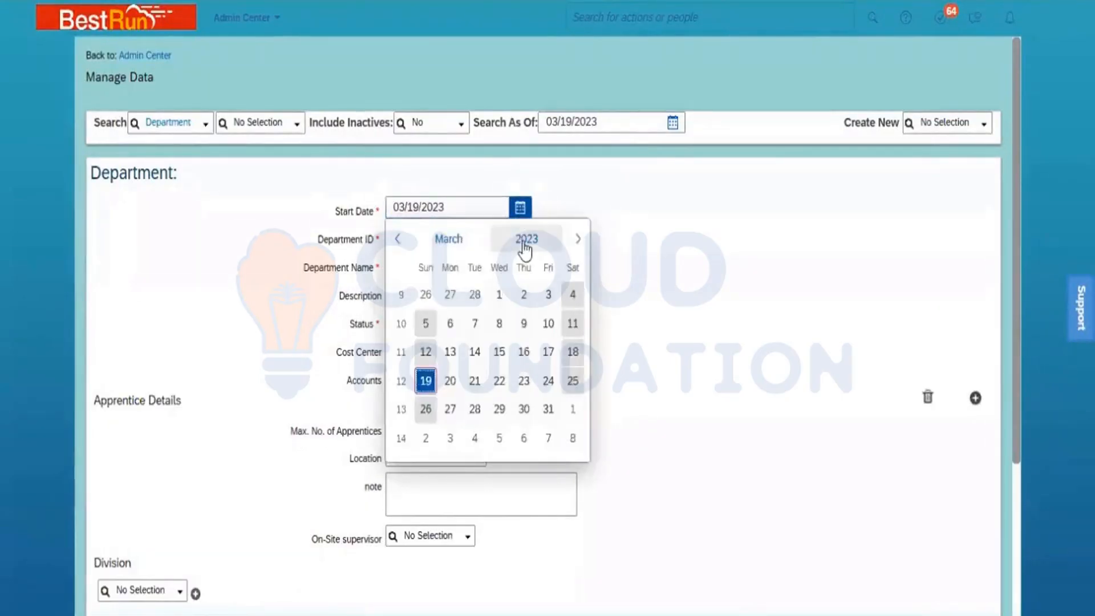
{"action": "left_click", "coordinate": [523, 242]}
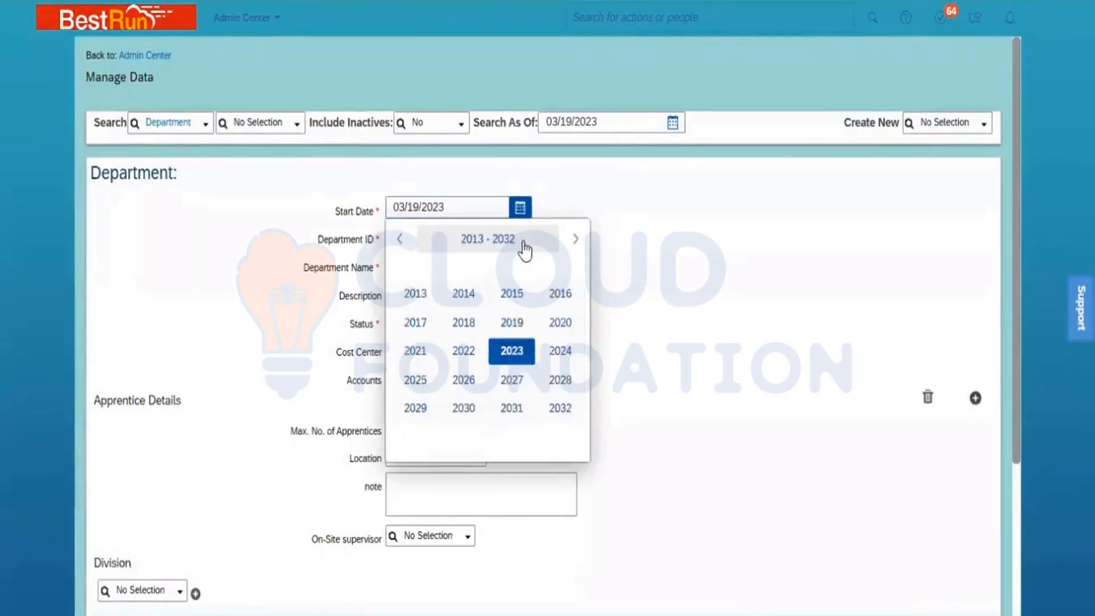
{"action": "left_click", "coordinate": [403, 240]}
{"action": "left_click", "coordinate": [403, 240]}
{"action": "left_click", "coordinate": [403, 240]}
{"action": "left_click", "coordinate": [402, 239]}
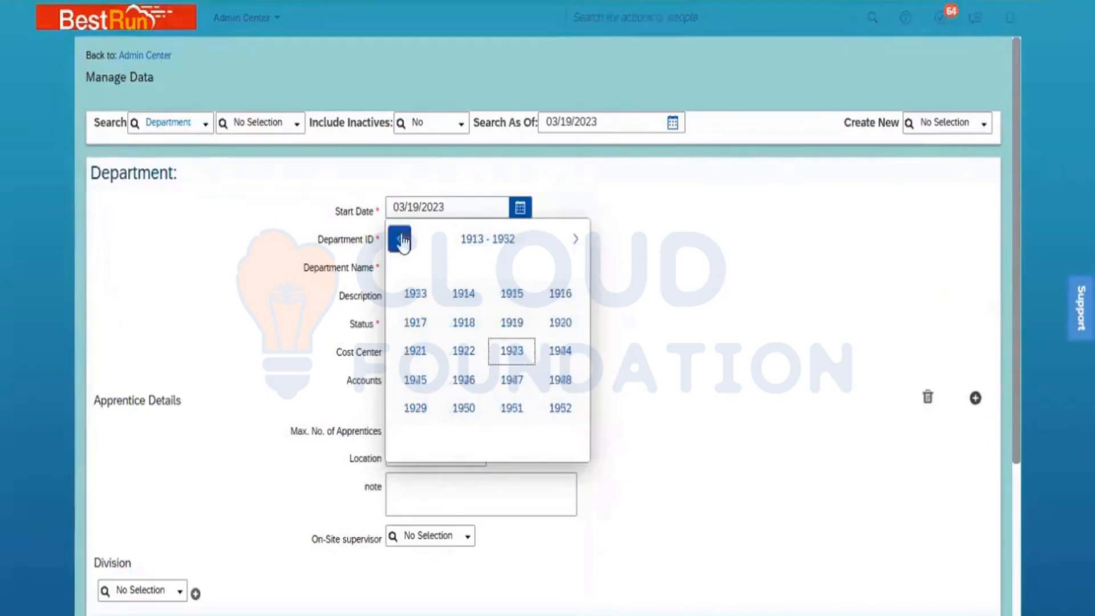
{"action": "left_click", "coordinate": [402, 240]}
{"action": "left_click", "coordinate": [402, 240]}
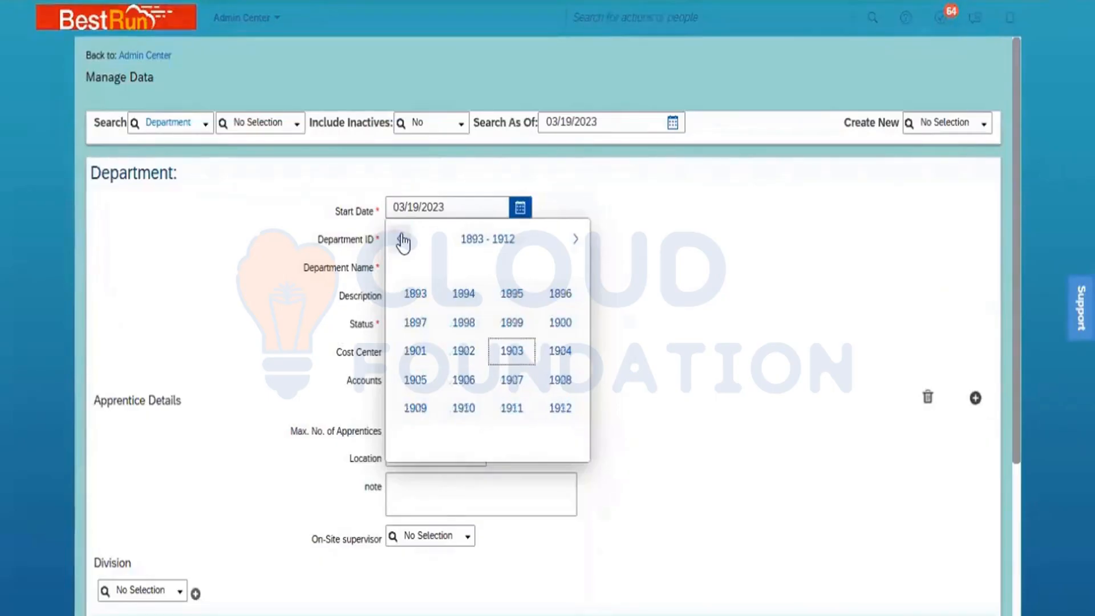
{"action": "left_click", "coordinate": [561, 331]}
{"action": "left_click", "coordinate": [456, 254]}
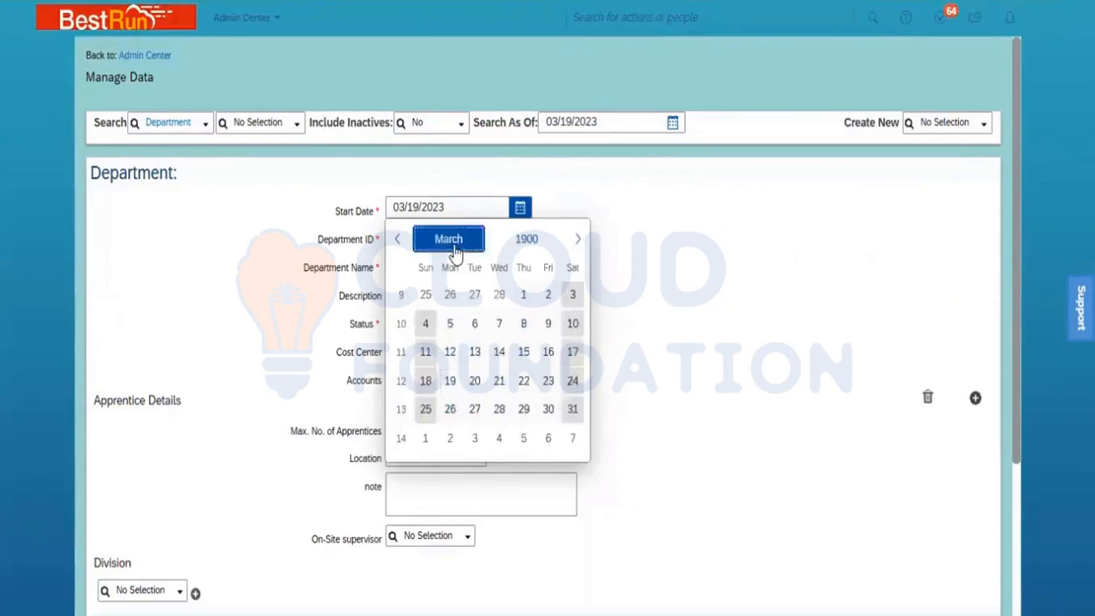
{"action": "left_click", "coordinate": [426, 301]}
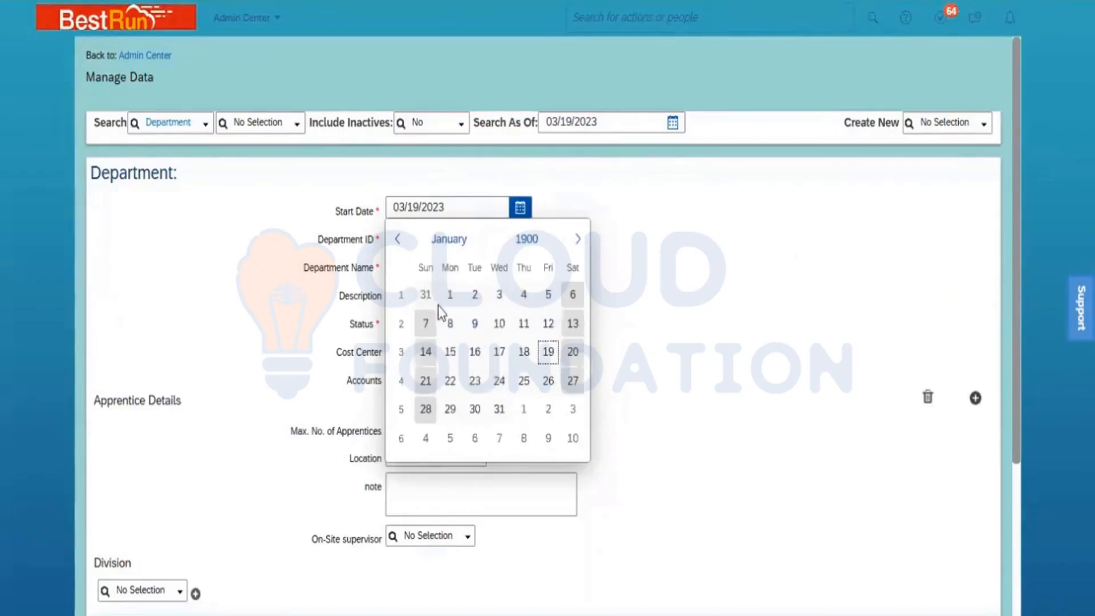
{"action": "left_click", "coordinate": [450, 294]}
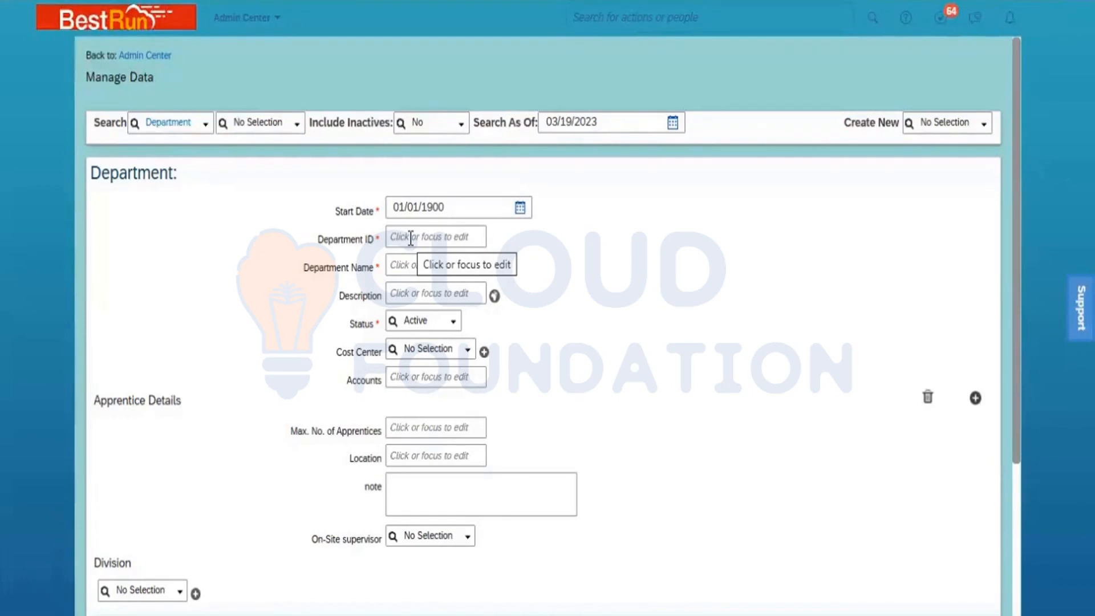
- Enter Department ID Dept_HR_PMI and Department Name Dept_HR
{"action": "left_click", "coordinate": [410, 238]}
{"action": "type", "text": "Dept_"}
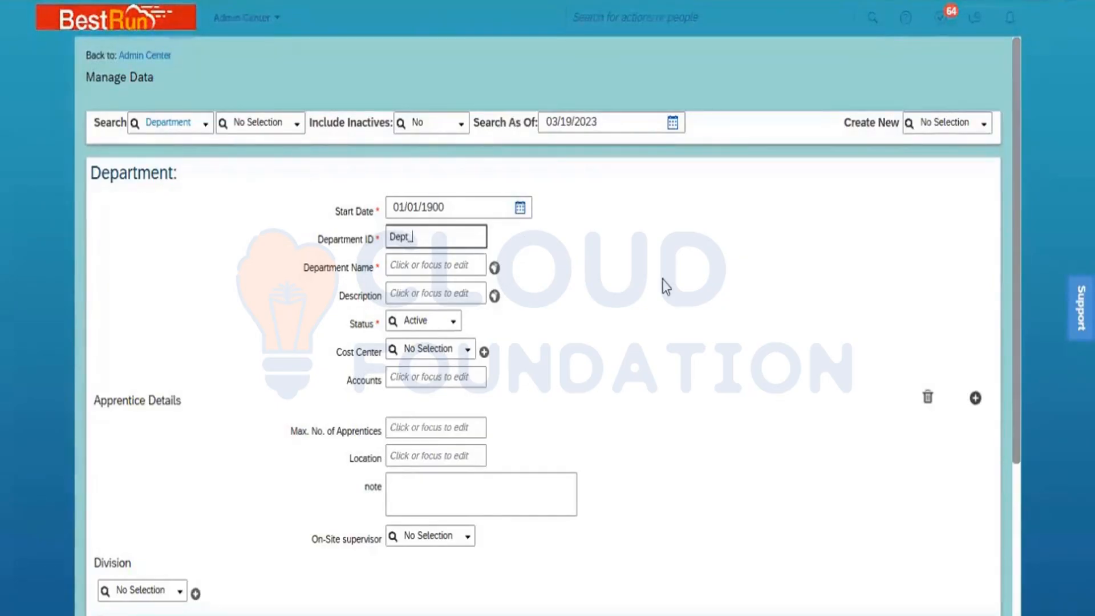
{"action": "type", "text": "HR_"}
{"action": "type", "text": "PM"}
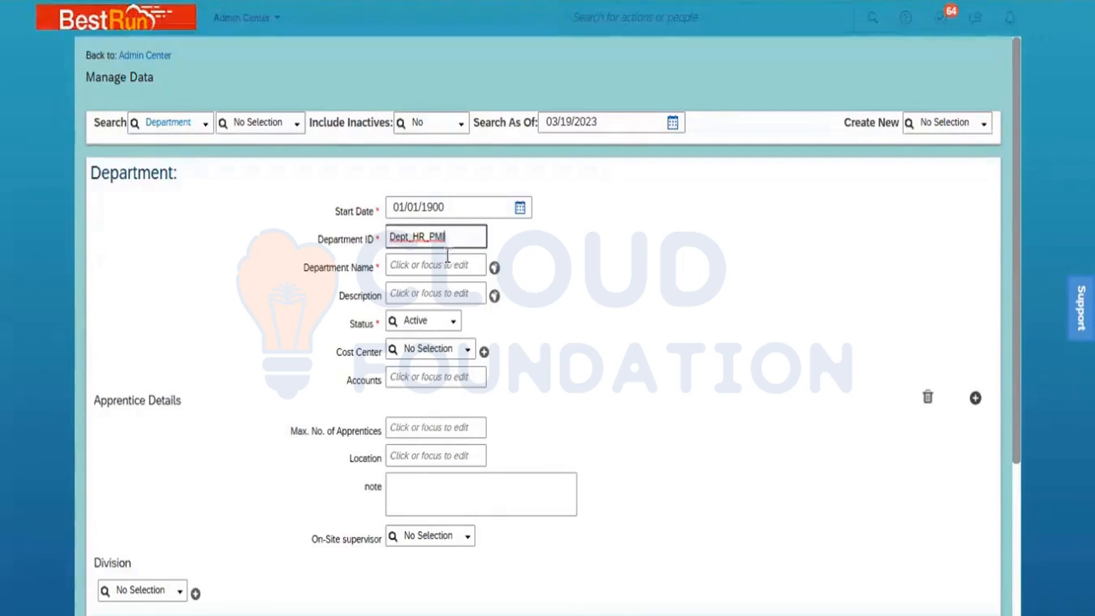
{"action": "left_click", "coordinate": [427, 262]}
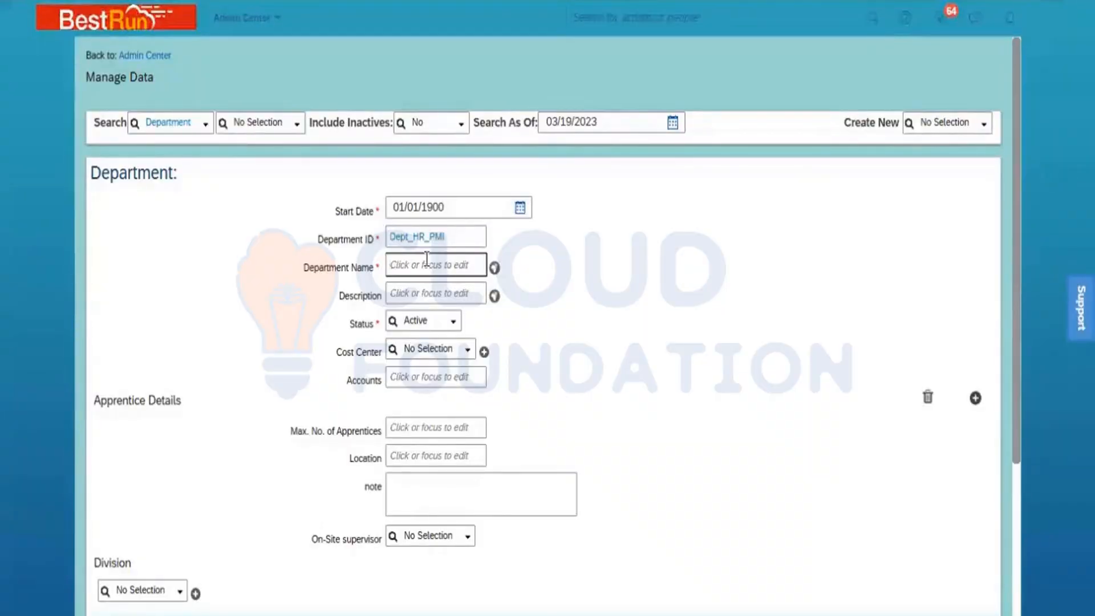
{"action": "type", "text": "Dept_HR"}
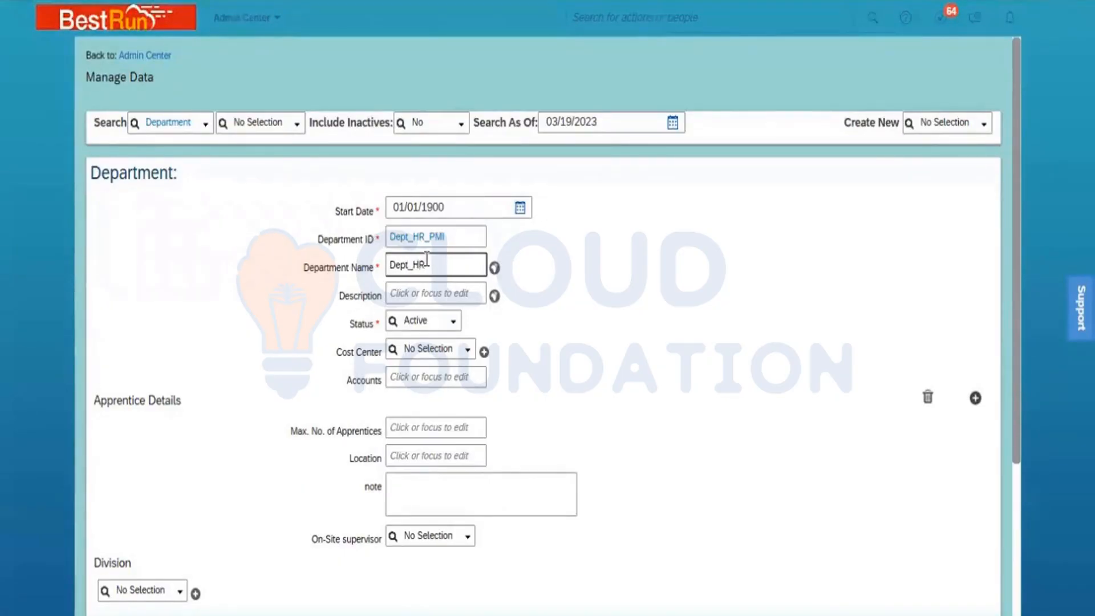
{"action": "left_click", "coordinate": [606, 303]}
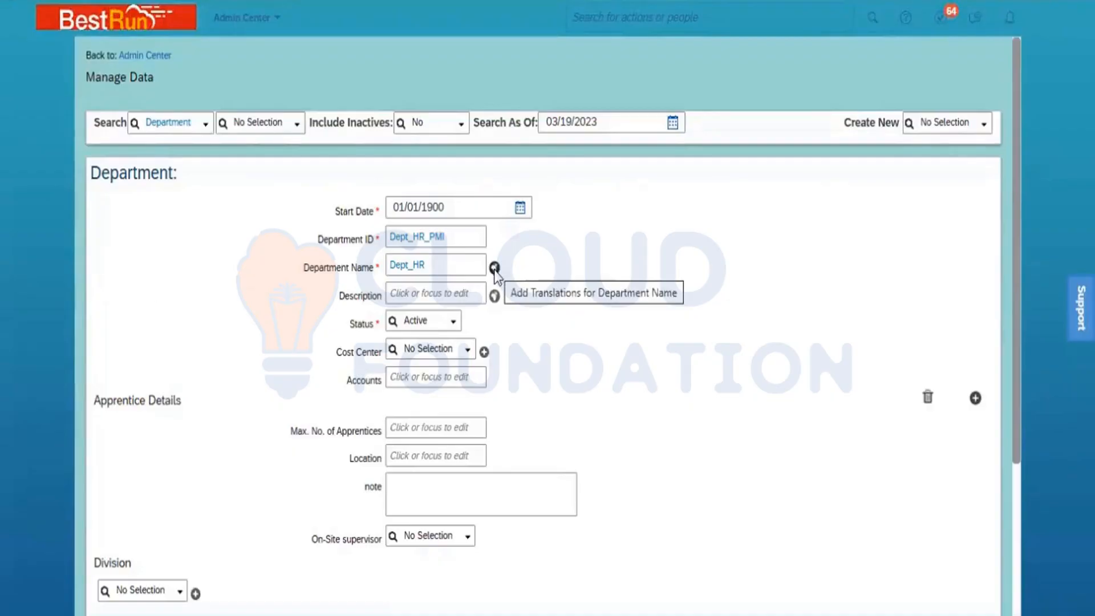
- Copy the name Dept_HR into the Description field
{"action": "left_click", "coordinate": [439, 269]}
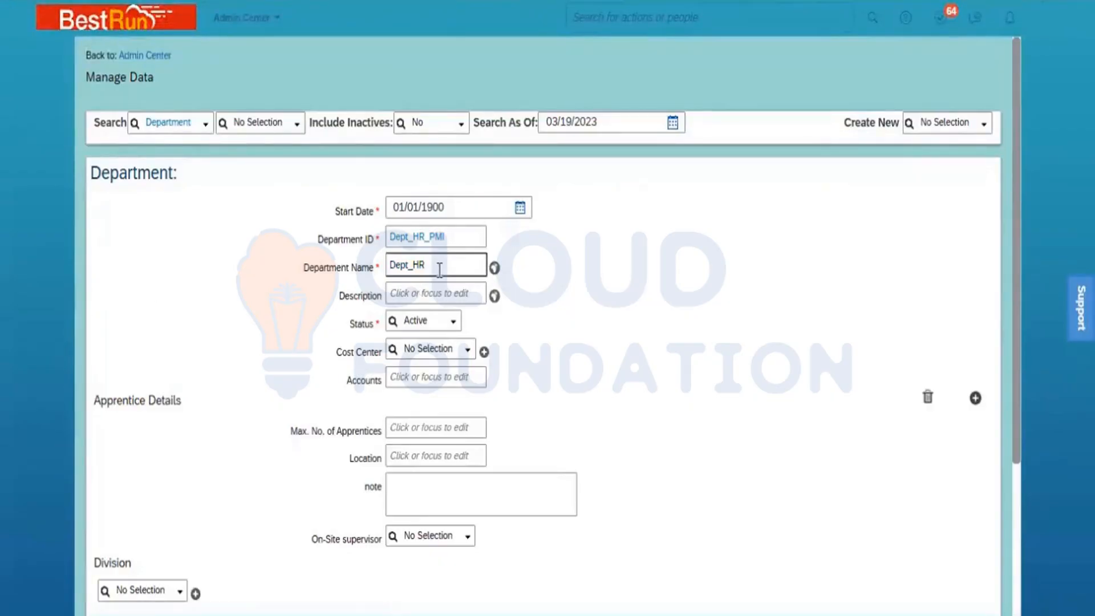
{"action": "double_click", "coordinate": [439, 269]}
{"action": "key", "text": "ctrl+c"}
{"action": "left_click", "coordinate": [430, 293]}
{"action": "key", "text": "ctrl+v"}
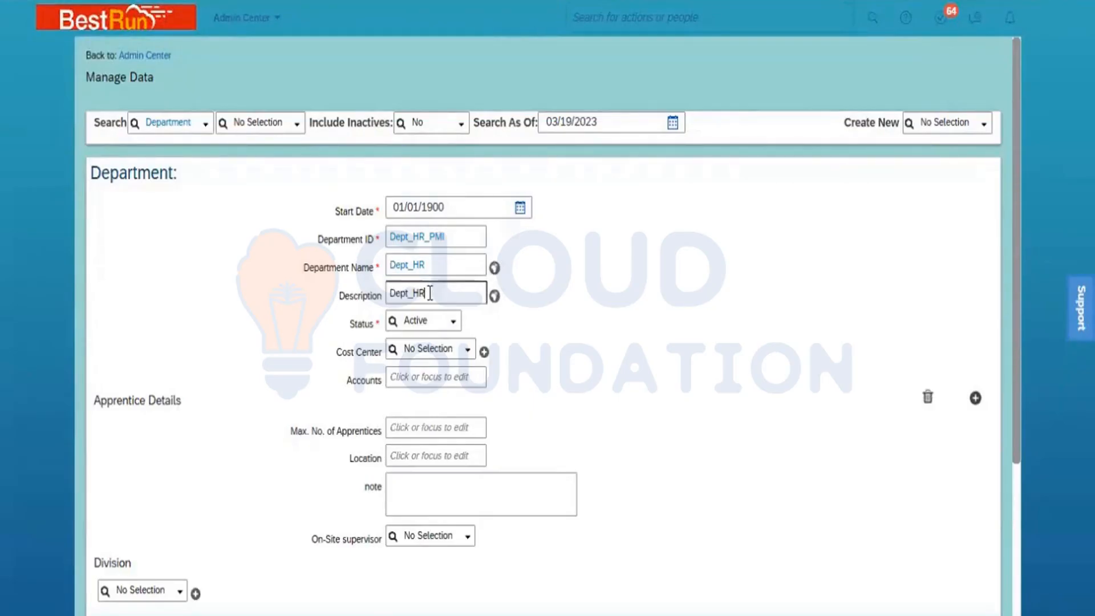
{"action": "left_click", "coordinate": [596, 321]}
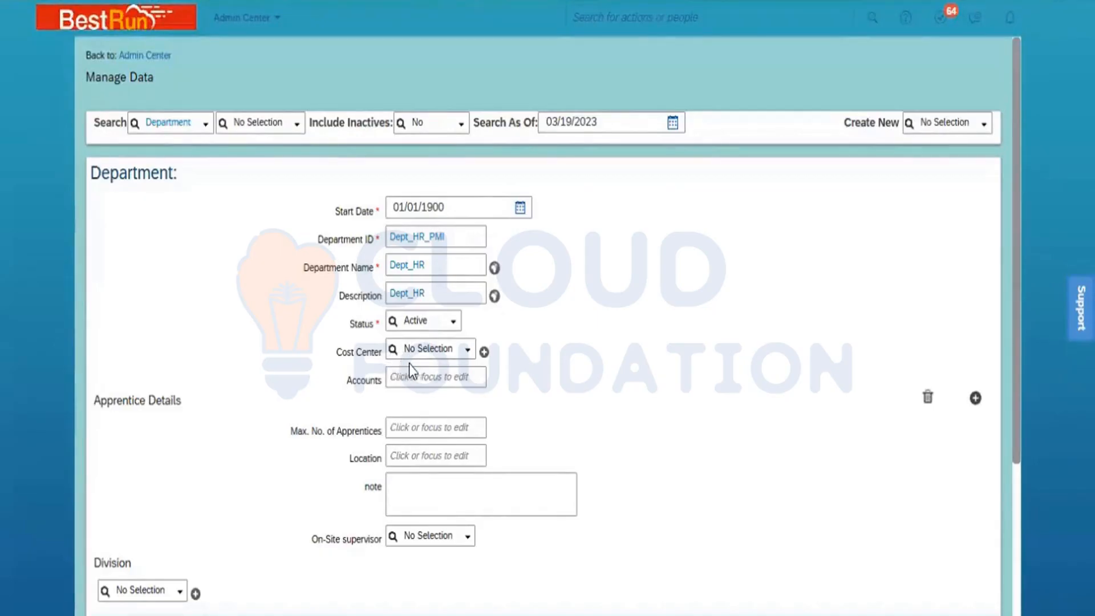
- Choose PMI ONM South as the cost center and delete the empty Apprentice Details entry
{"action": "left_click", "coordinate": [444, 350]}
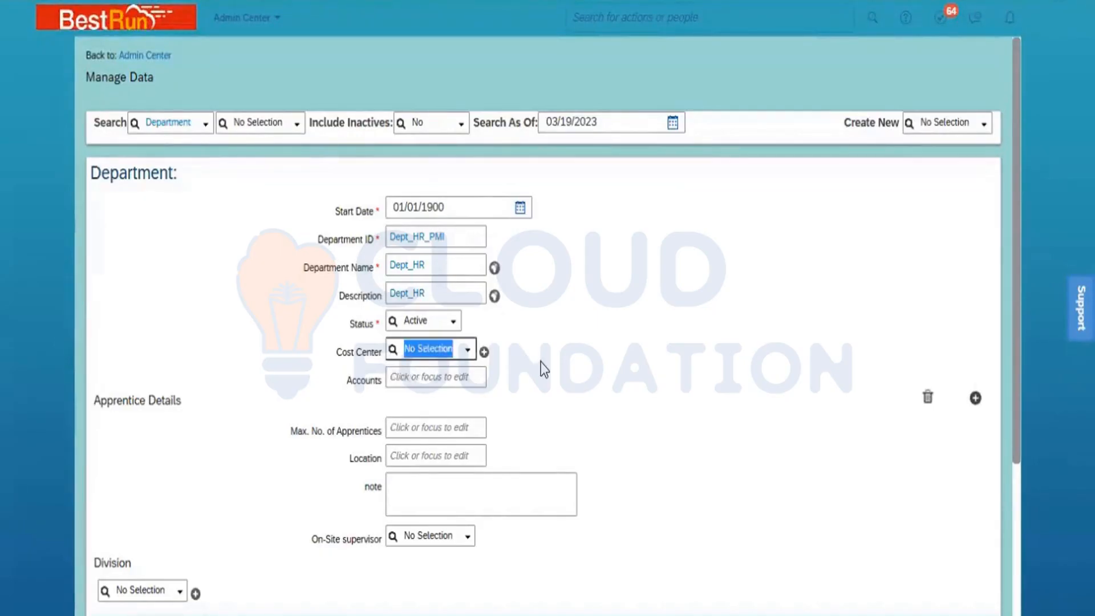
{"action": "type", "text": "ONM"}
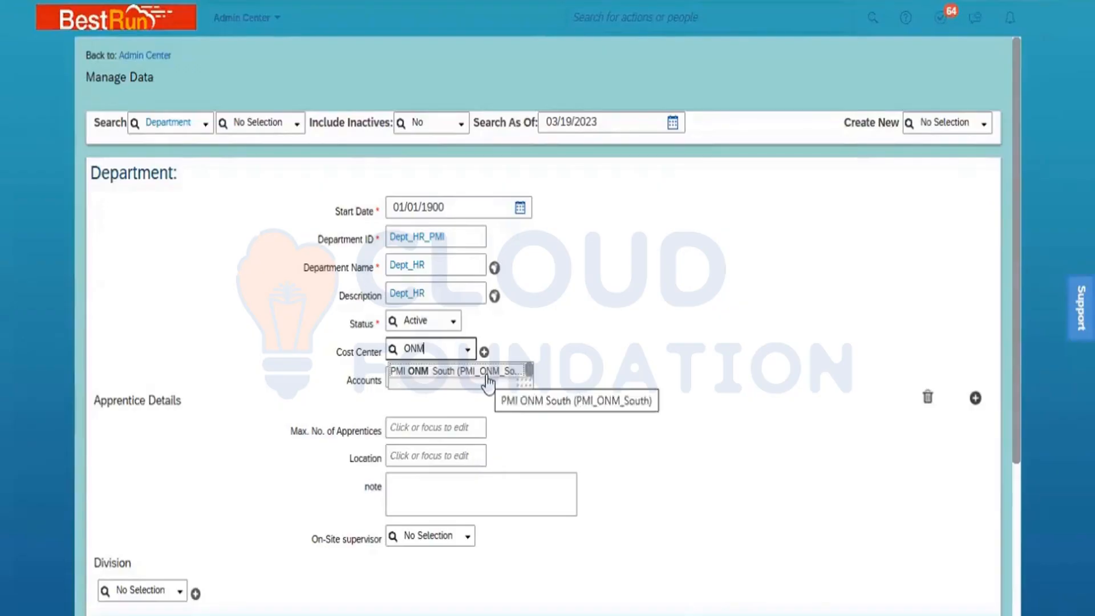
{"action": "left_click", "coordinate": [487, 376]}
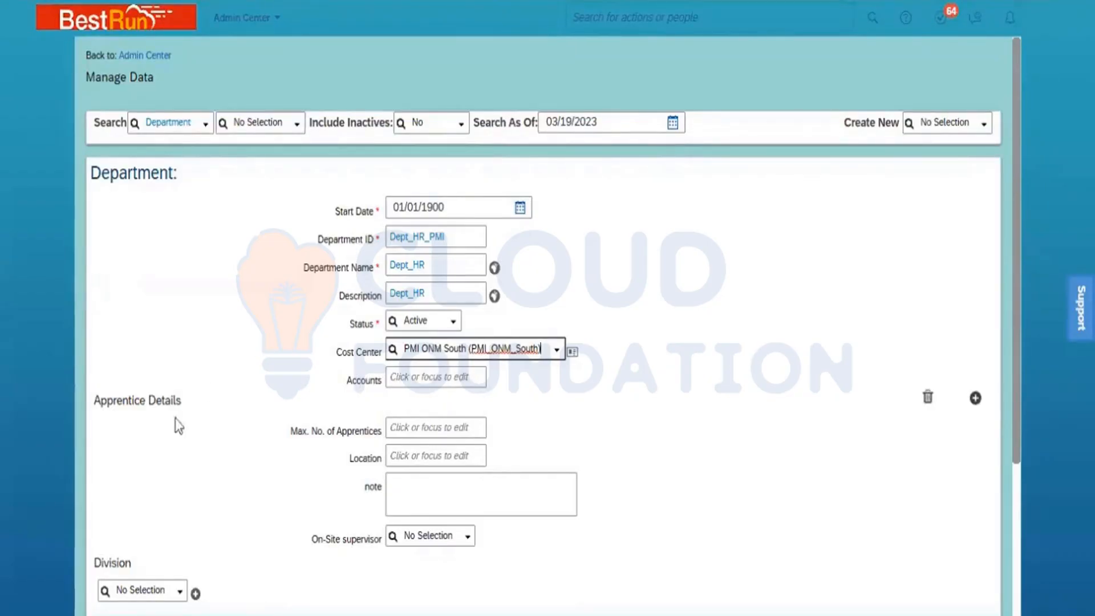
{"action": "left_click", "coordinate": [928, 397]}
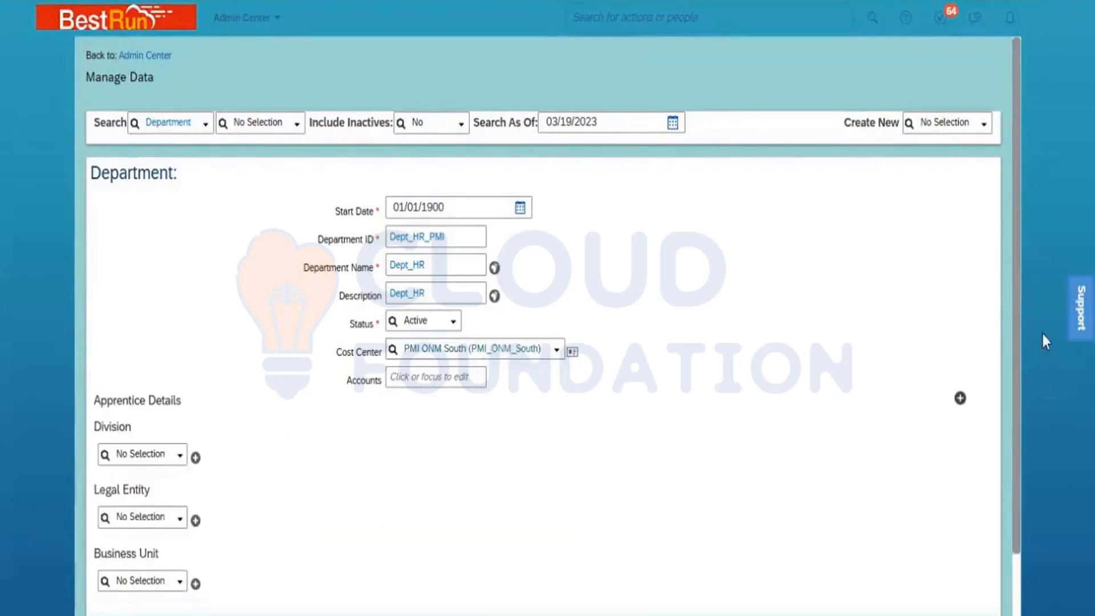
{"action": "left_click_drag", "start_coordinate": [1017, 331], "coordinate": [1014, 461]}
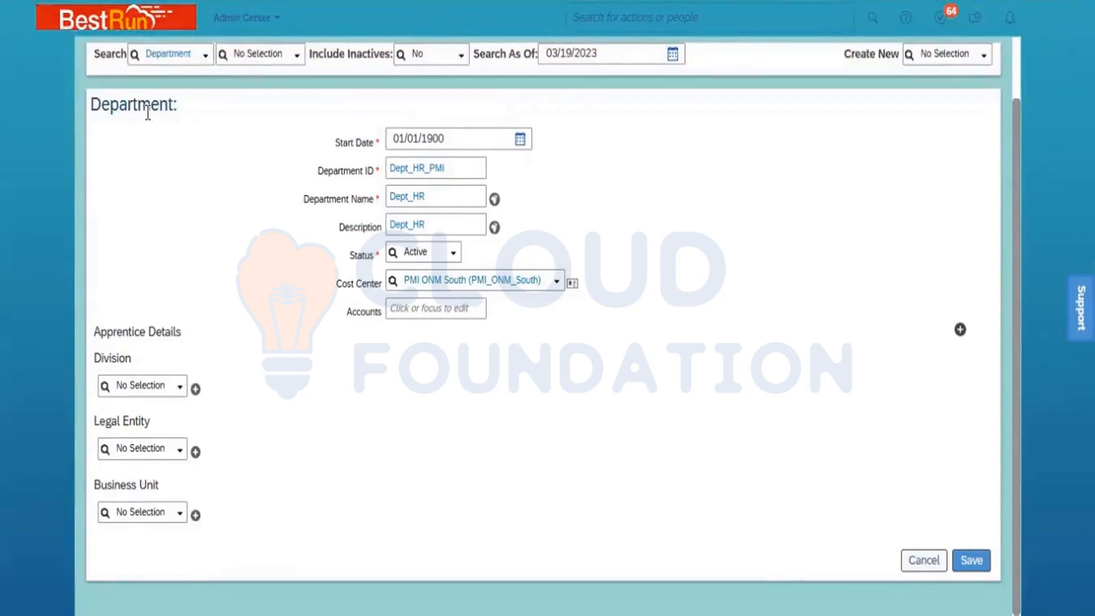
- Set division to Power Mech ONM and legal entity to Power Mech Infra Pvt Ltd
{"action": "left_click", "coordinate": [147, 384]}
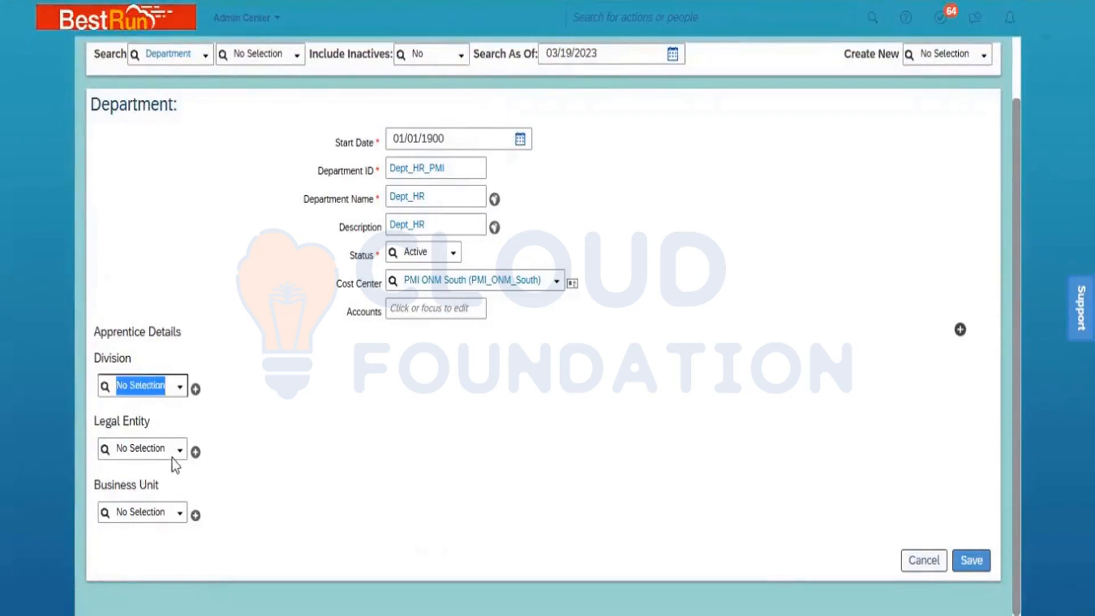
{"action": "type", "text": "ONM"}
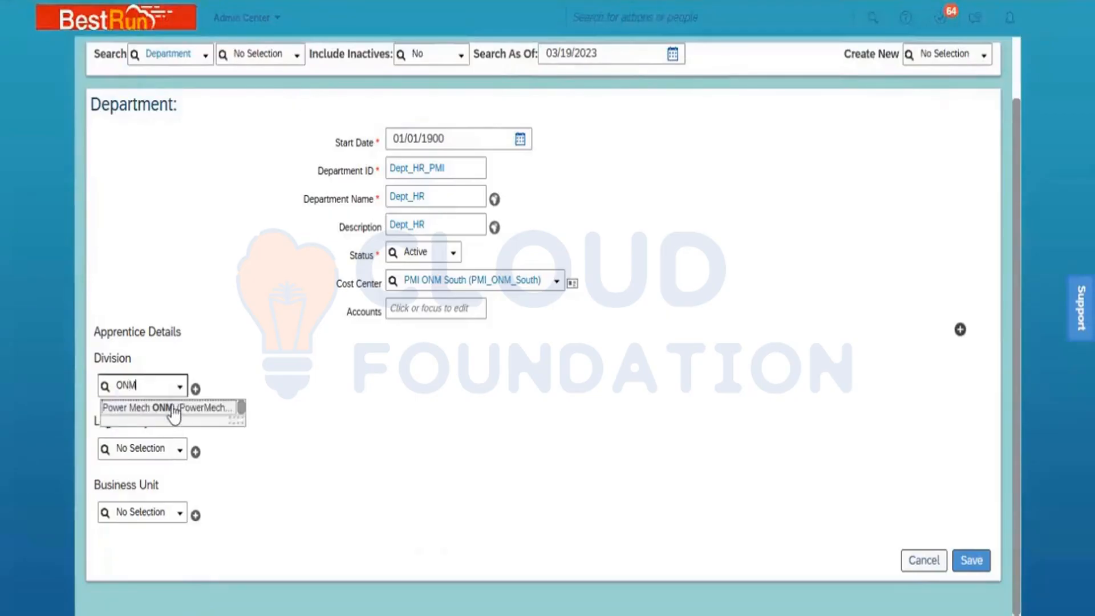
{"action": "left_click", "coordinate": [170, 408]}
{"action": "left_click", "coordinate": [143, 478]}
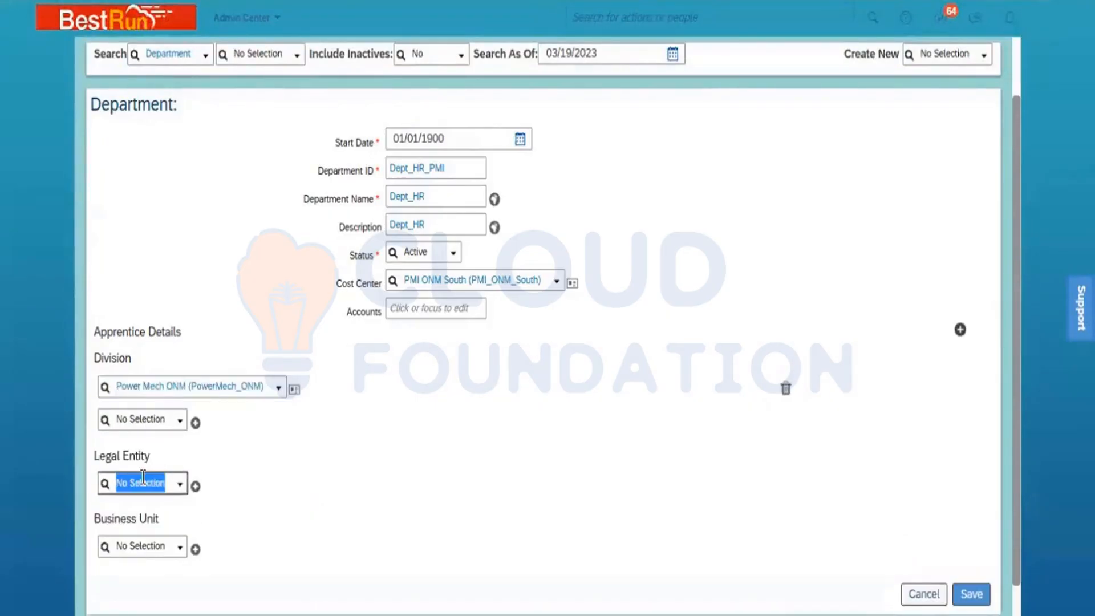
{"action": "type", "text": "Power"}
{"action": "left_click", "coordinate": [156, 508]}
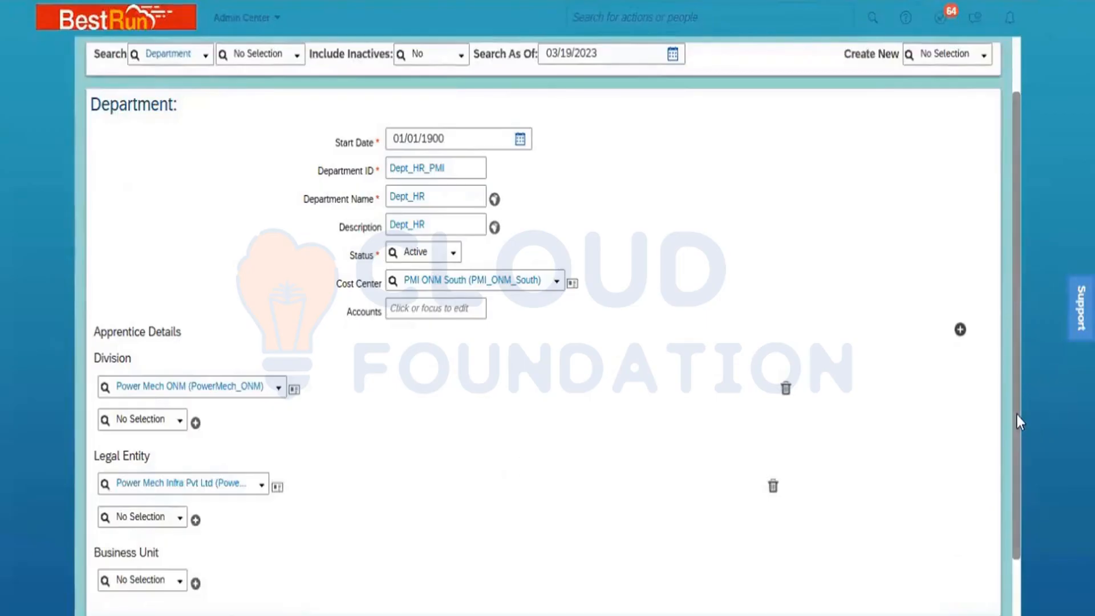
- Set business unit to BU ONM South and scroll to the end of the form
{"action": "scroll", "coordinate": [1016, 413], "scroll_direction": "down", "scroll_amount": 2}
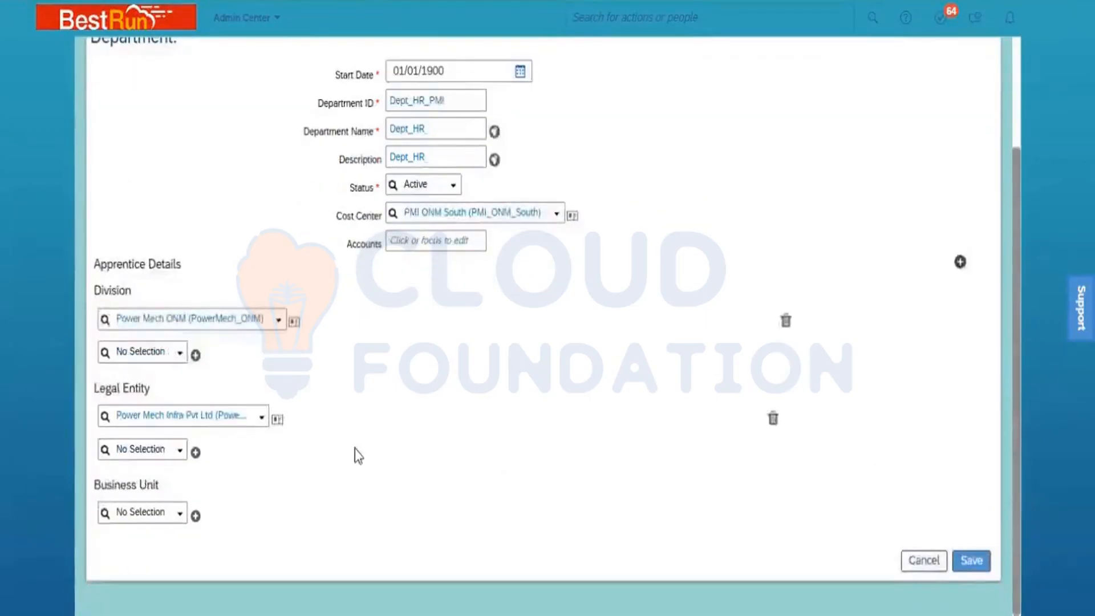
{"action": "left_click", "coordinate": [132, 510]}
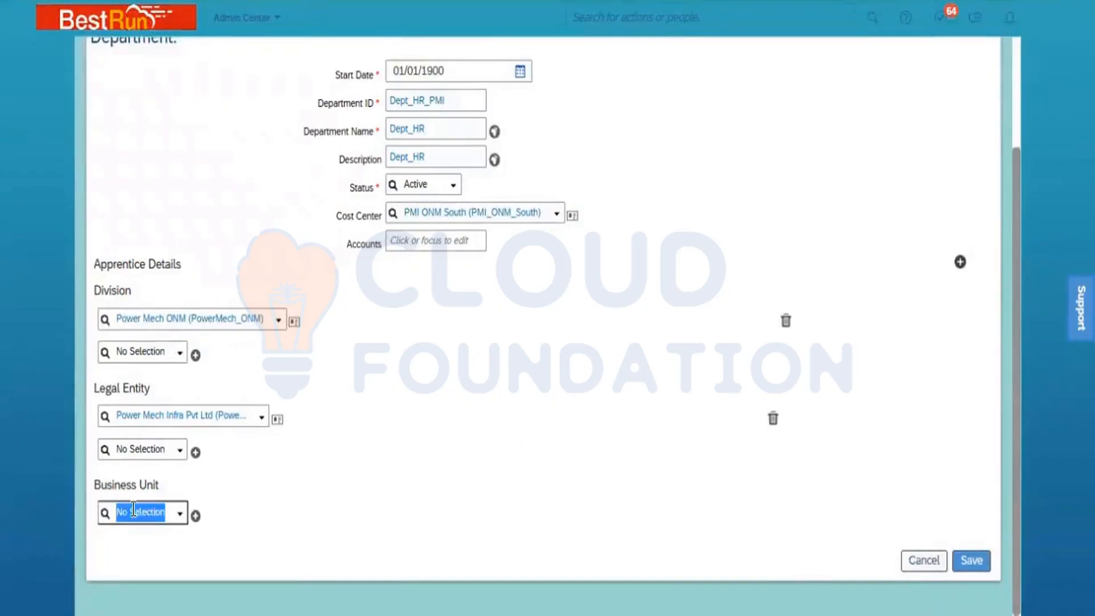
{"action": "type", "text": "ONM"}
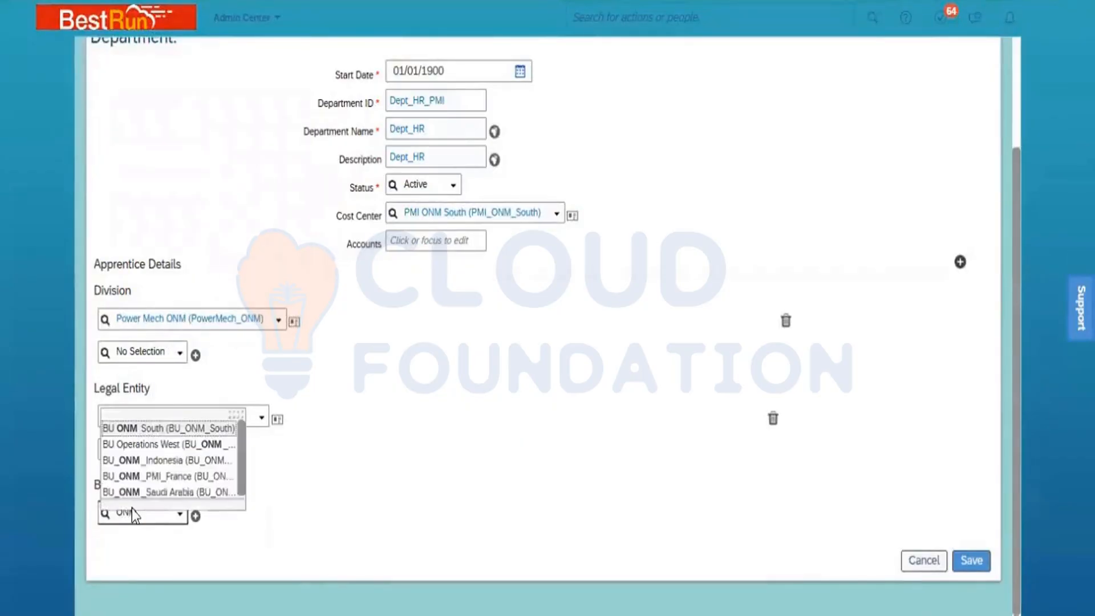
{"action": "left_click", "coordinate": [191, 436]}
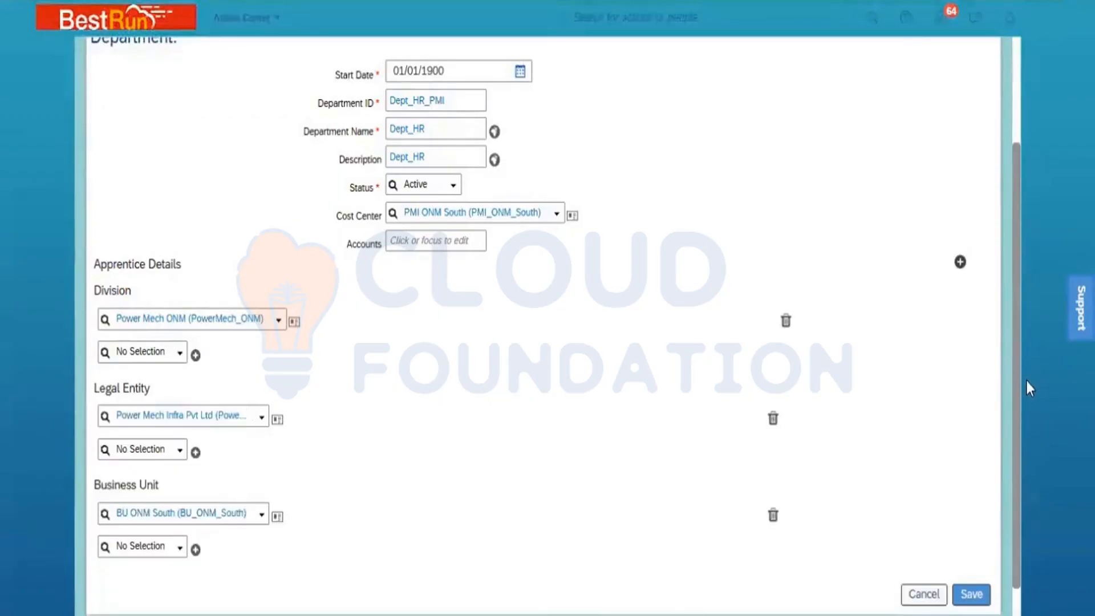
{"action": "left_click_drag", "start_coordinate": [1015, 369], "coordinate": [1010, 306]}
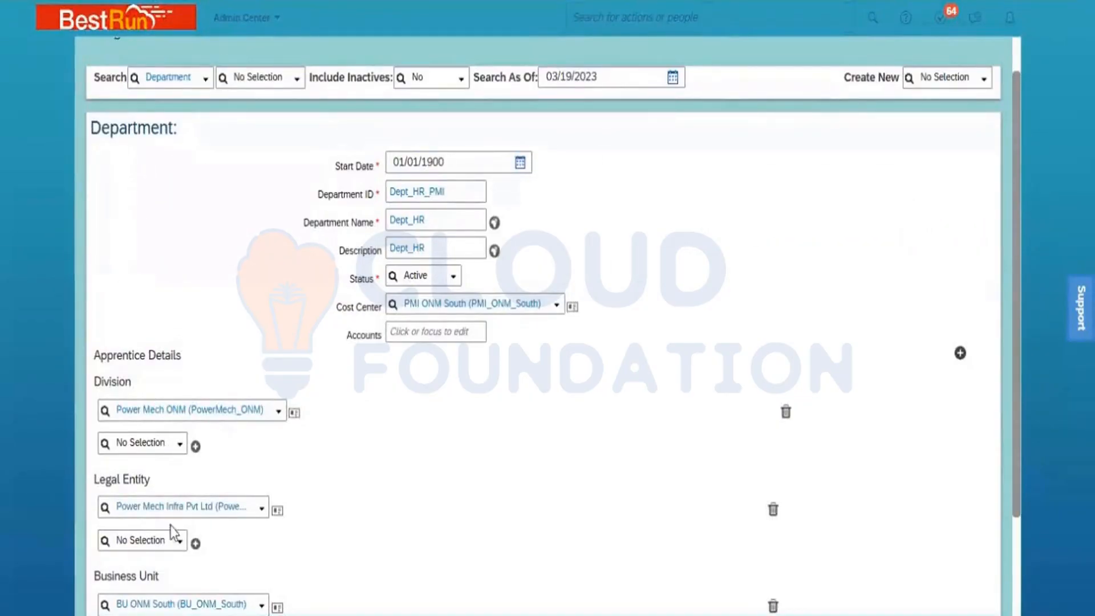
{"action": "left_click", "coordinate": [1017, 569]}
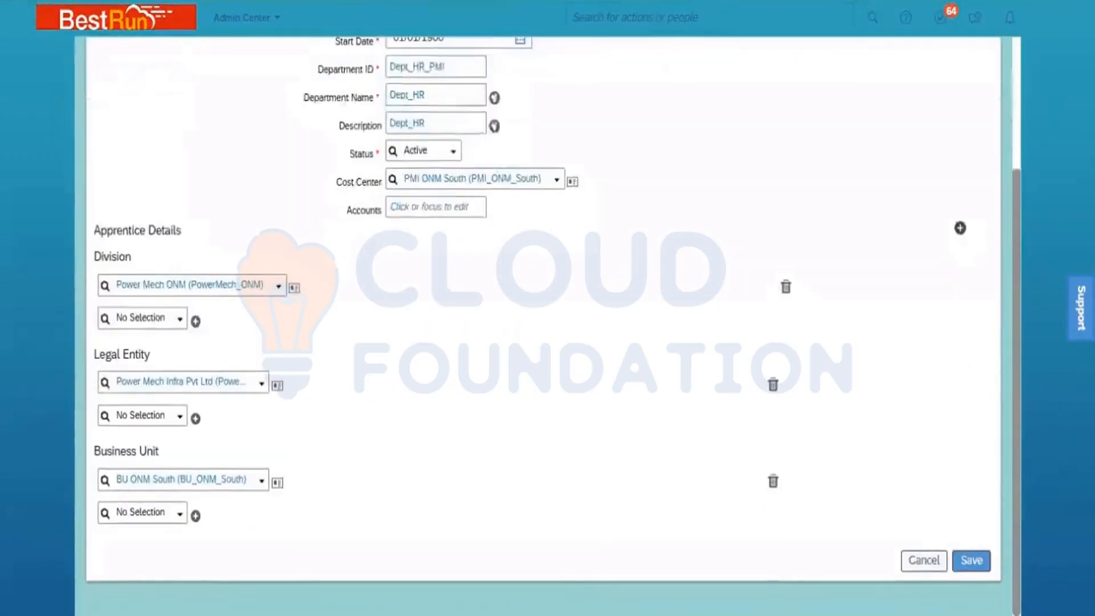
- Save the new department record and switch the search to Legal Entity records
{"action": "left_click", "coordinate": [972, 561]}
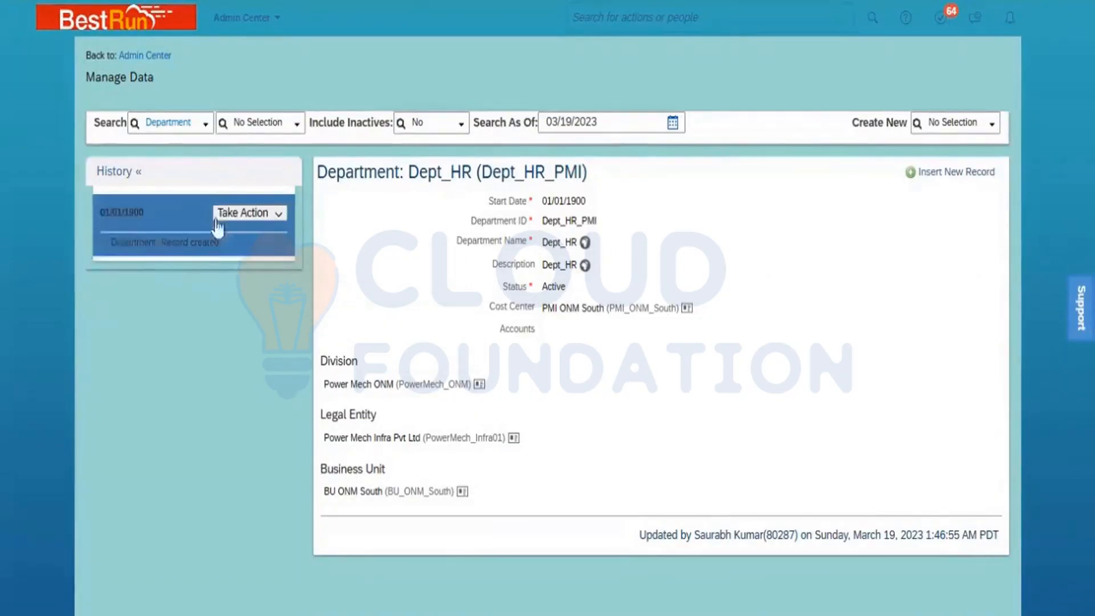
{"action": "left_click", "coordinate": [187, 122]}
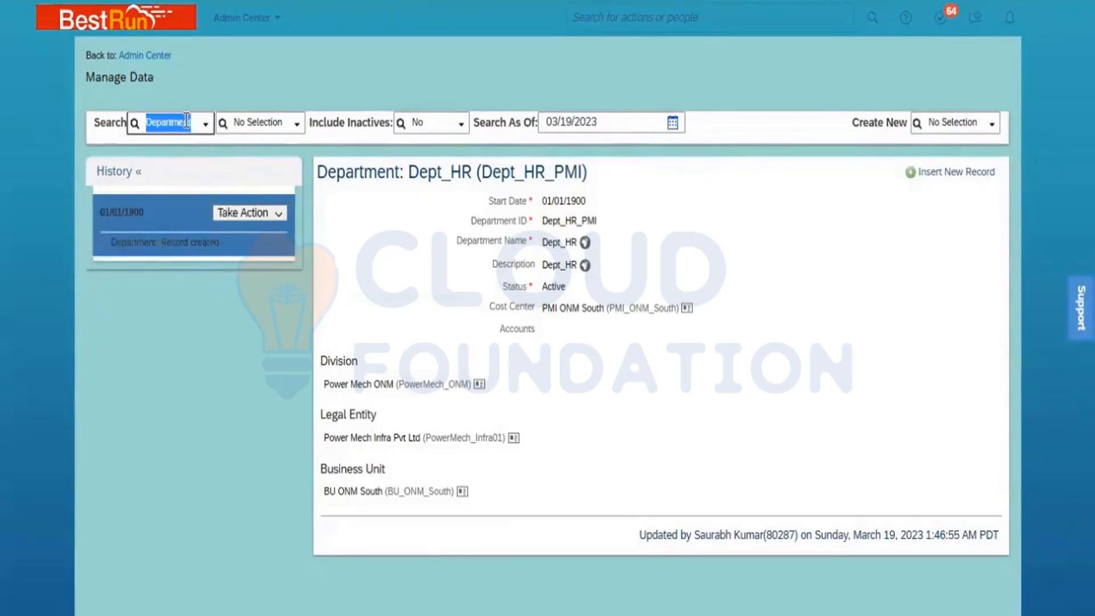
{"action": "type", "text": "le"}
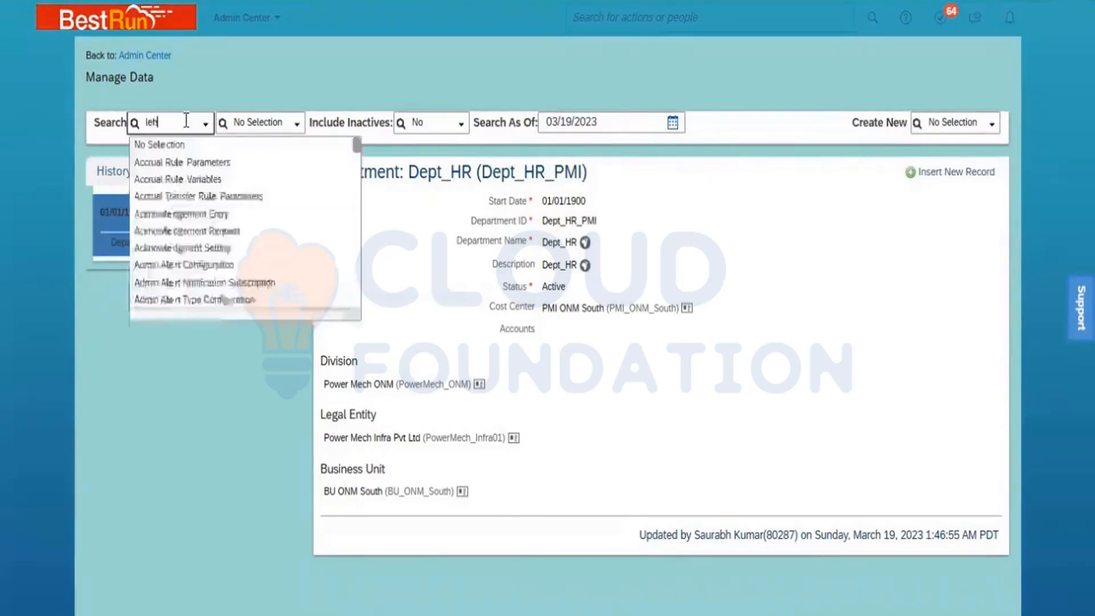
{"action": "type", "text": "gal"}
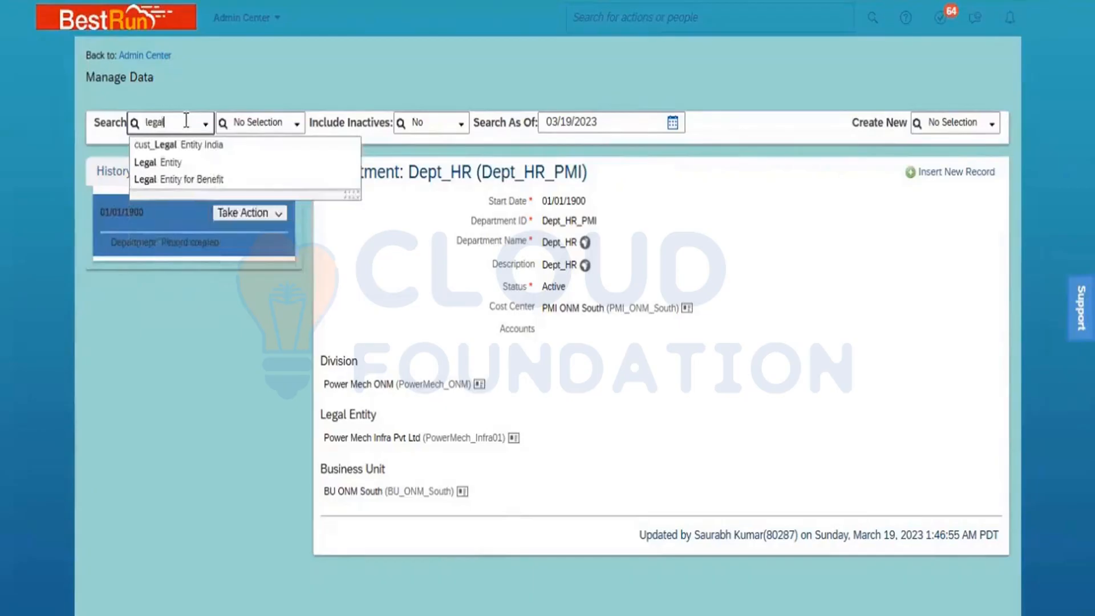
{"action": "left_click", "coordinate": [171, 164]}
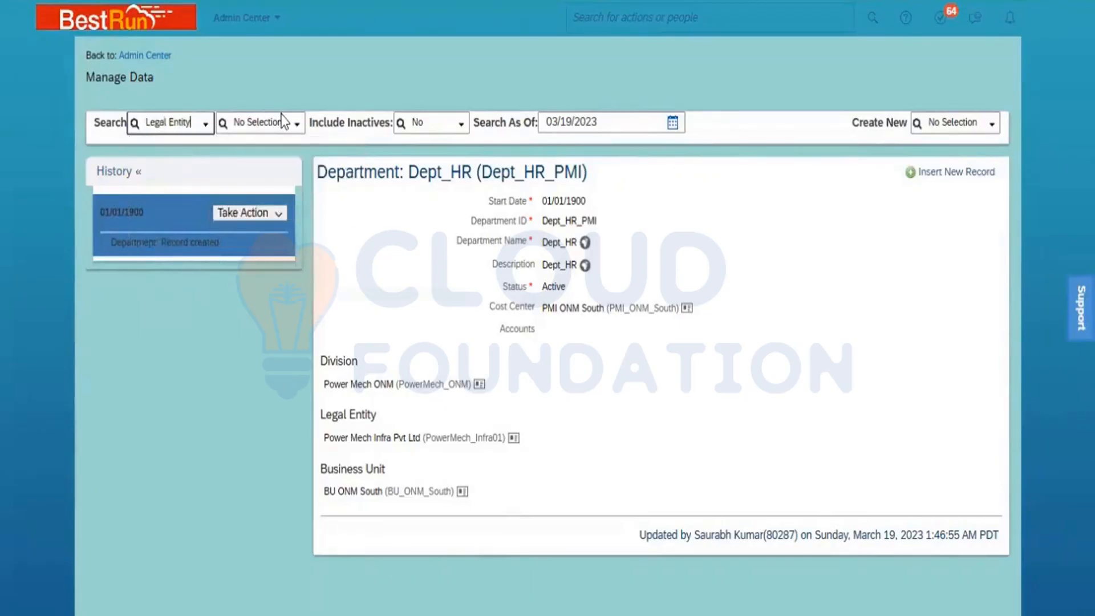
- Open the Power Mech Infra Pvt Ltd legal entity record
{"action": "left_click", "coordinate": [280, 122]}
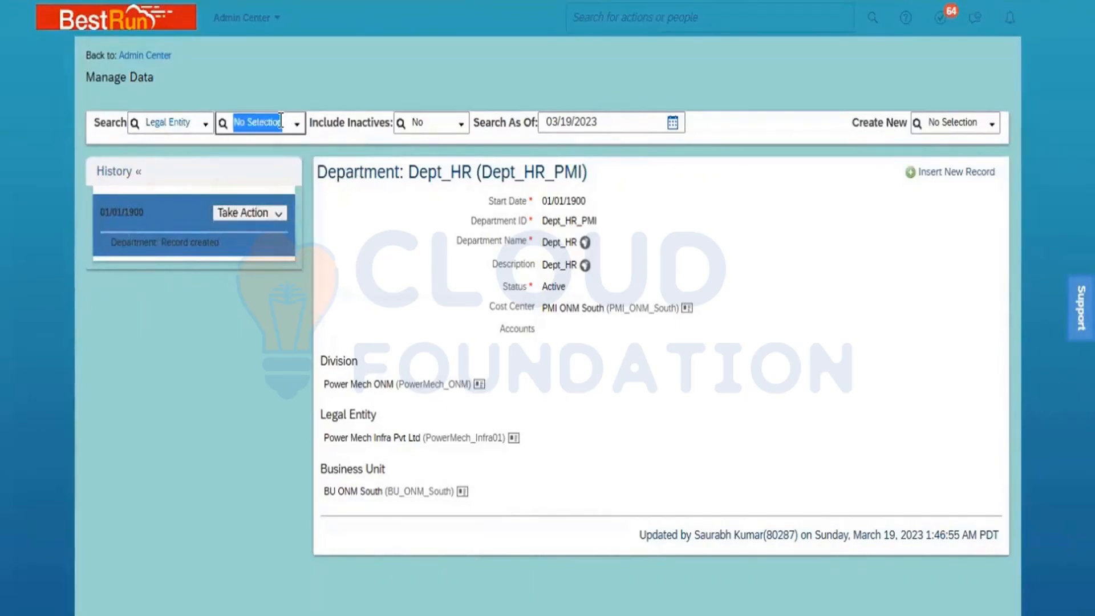
{"action": "type", "text": "power"}
{"action": "left_click", "coordinate": [281, 143]}
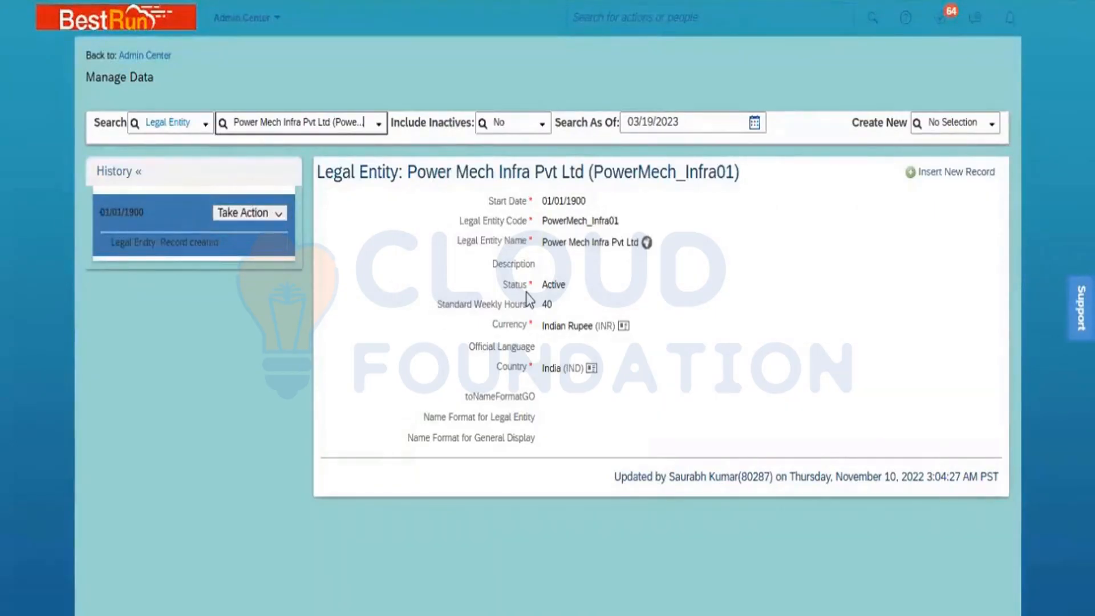
{"action": "left_click", "coordinate": [170, 116]}
- Look up Business Unit records and open BU ONM South (BU_ONM_South)
{"action": "type", "text": "busine"}
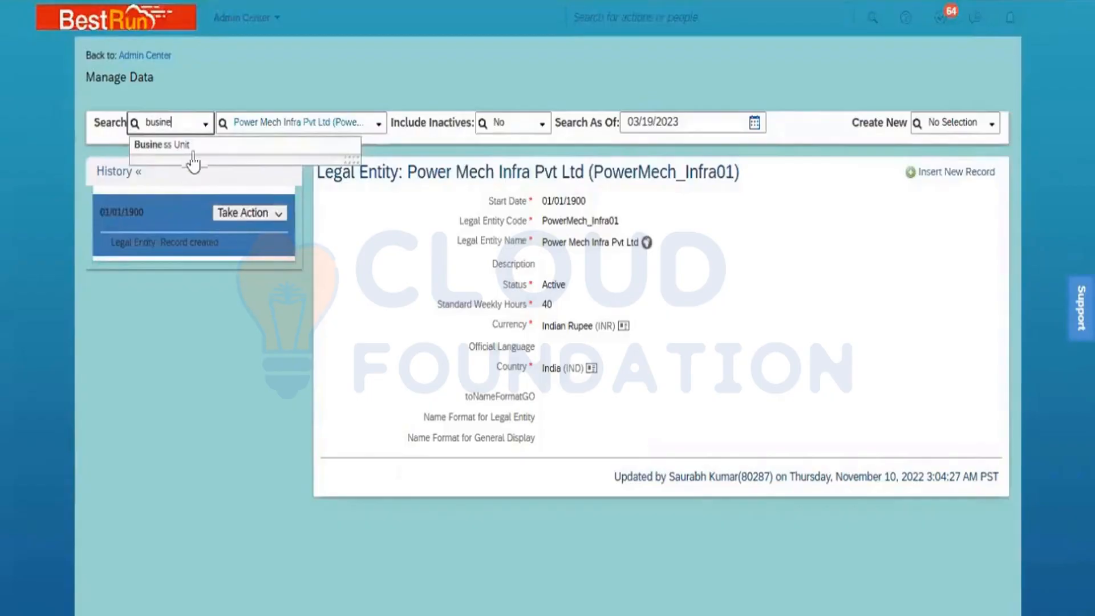
{"action": "left_click", "coordinate": [193, 150]}
{"action": "left_click", "coordinate": [256, 120]}
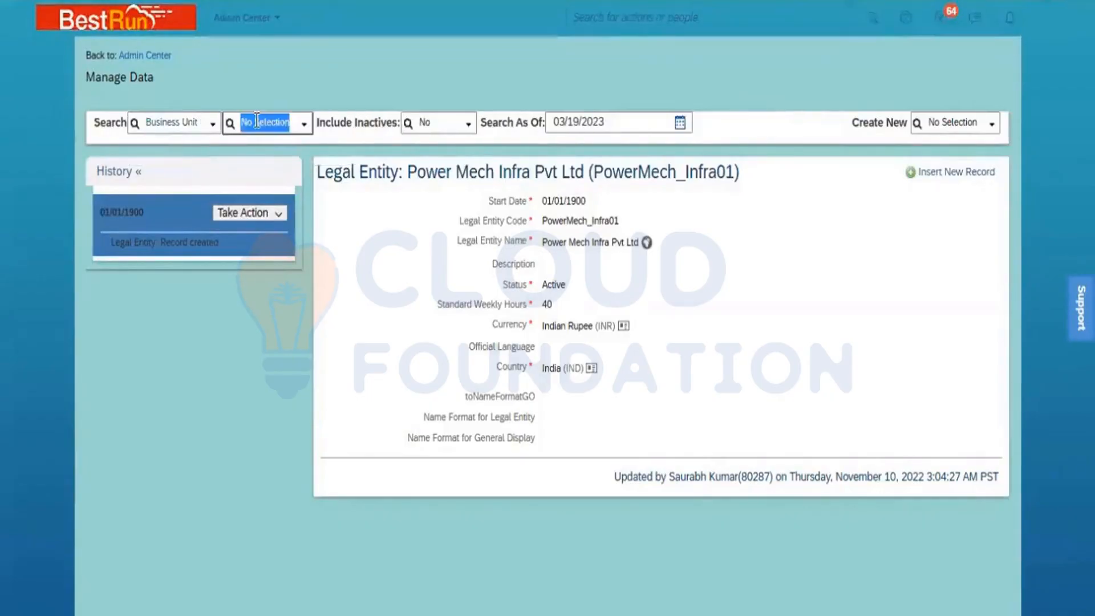
{"action": "type", "text": "ONI"}
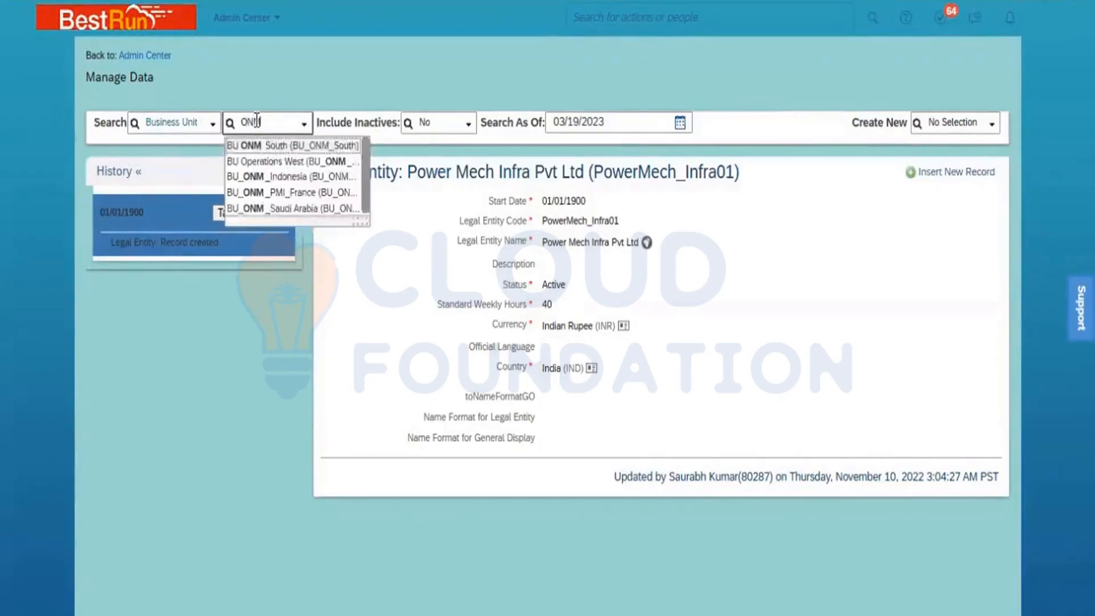
{"action": "left_click", "coordinate": [268, 145]}
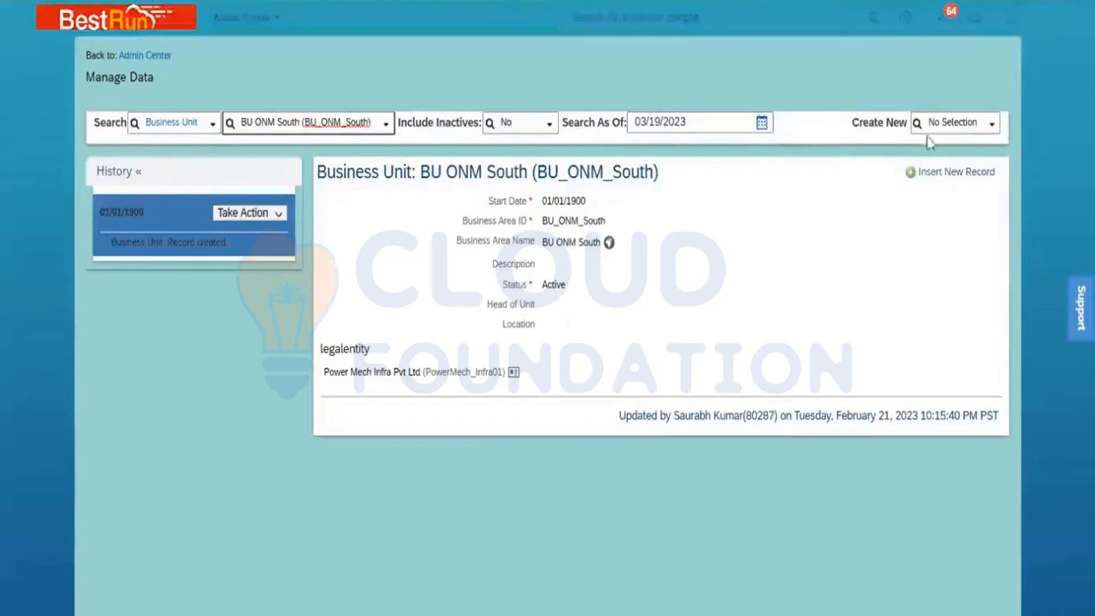
- Start a new Legal Entity record from the Create New list
{"action": "left_click", "coordinate": [943, 121]}
{"action": "type", "text": "legal"}
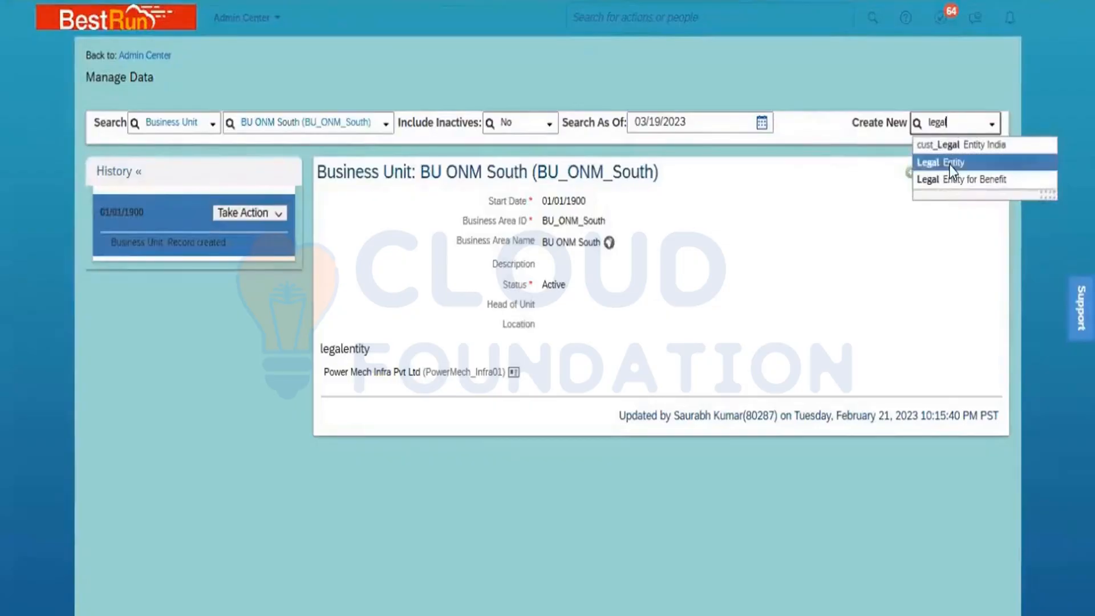
{"action": "left_click", "coordinate": [950, 165]}
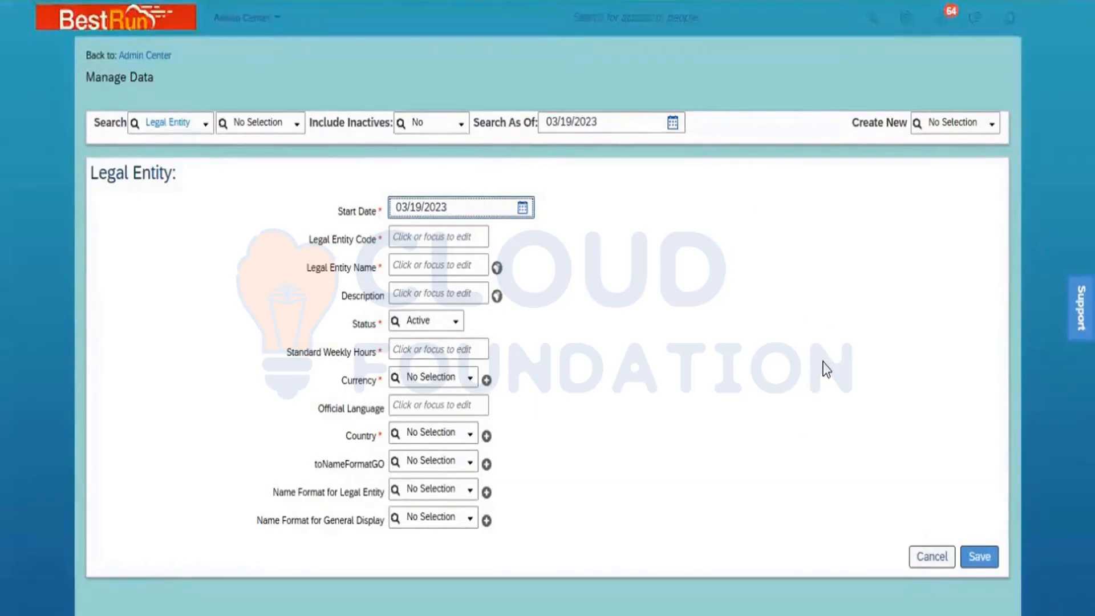
- Switch Create New to Business Unit to get a blank Business Unit form
{"action": "left_click", "coordinate": [941, 124]}
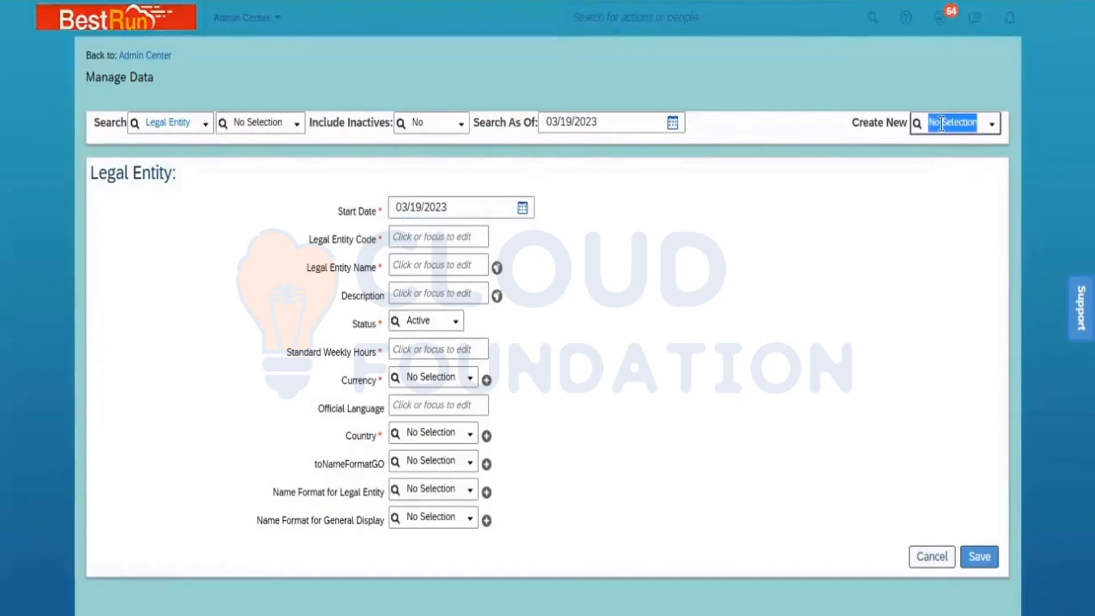
{"action": "type", "text": "busine"}
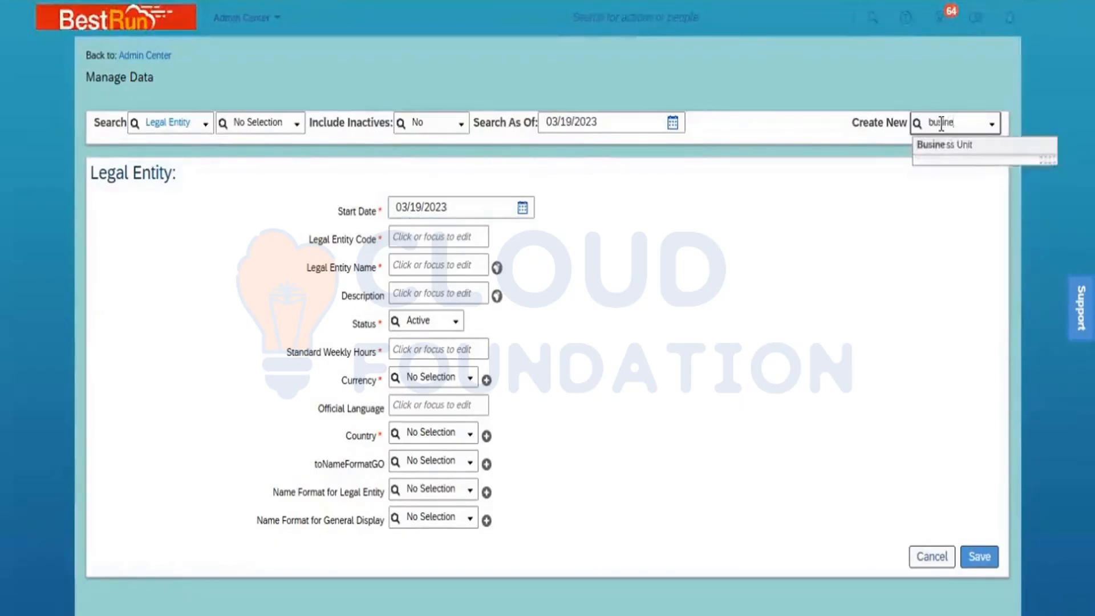
{"action": "left_click", "coordinate": [953, 147]}
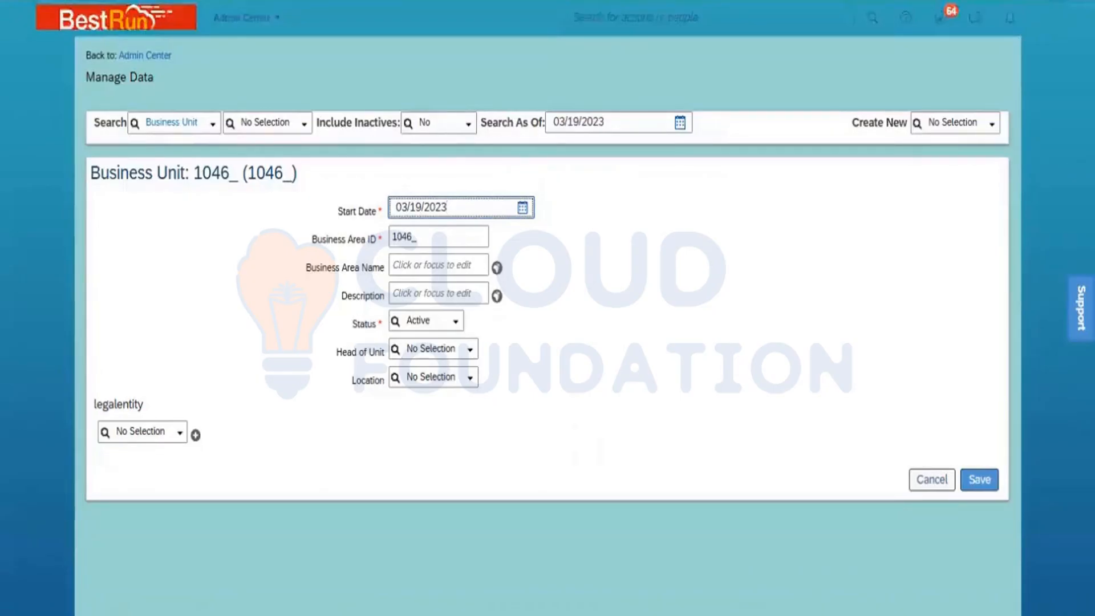
- Duplicate the browser tab and search 'configure obje' to reach Configure Object Definitions
{"action": "right_click", "coordinate": [162, 1]}
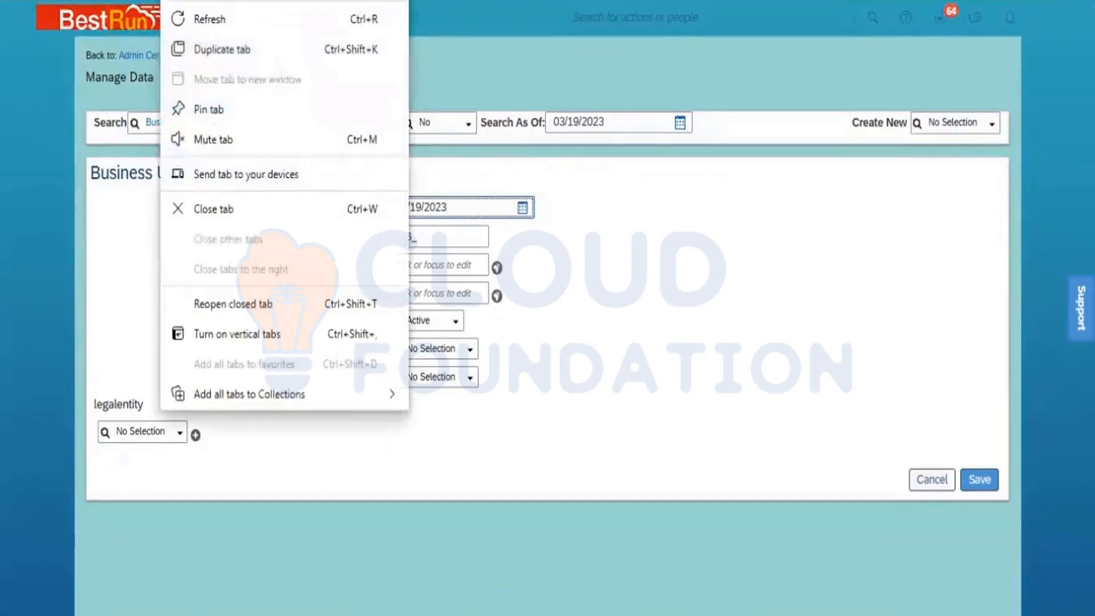
{"action": "left_click", "coordinate": [231, 48]}
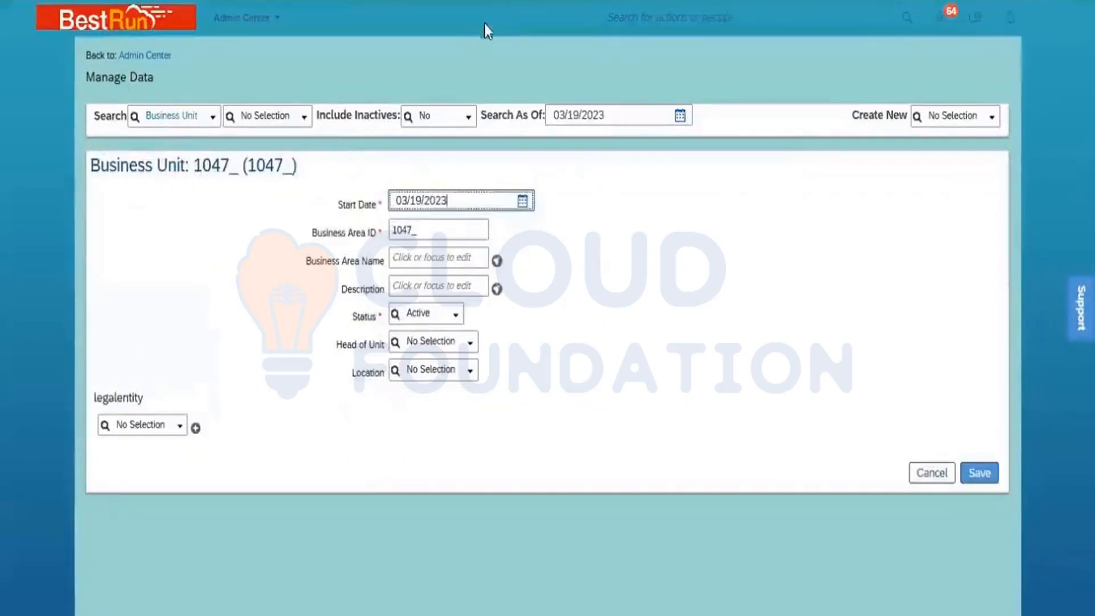
{"action": "left_click", "coordinate": [689, 8]}
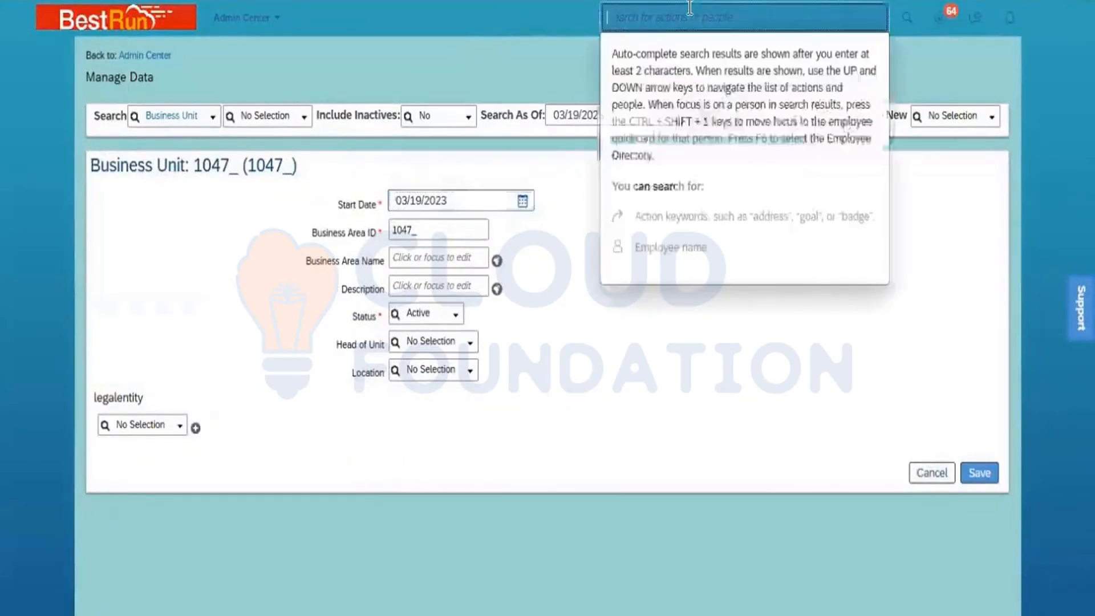
{"action": "type", "text": "confi"}
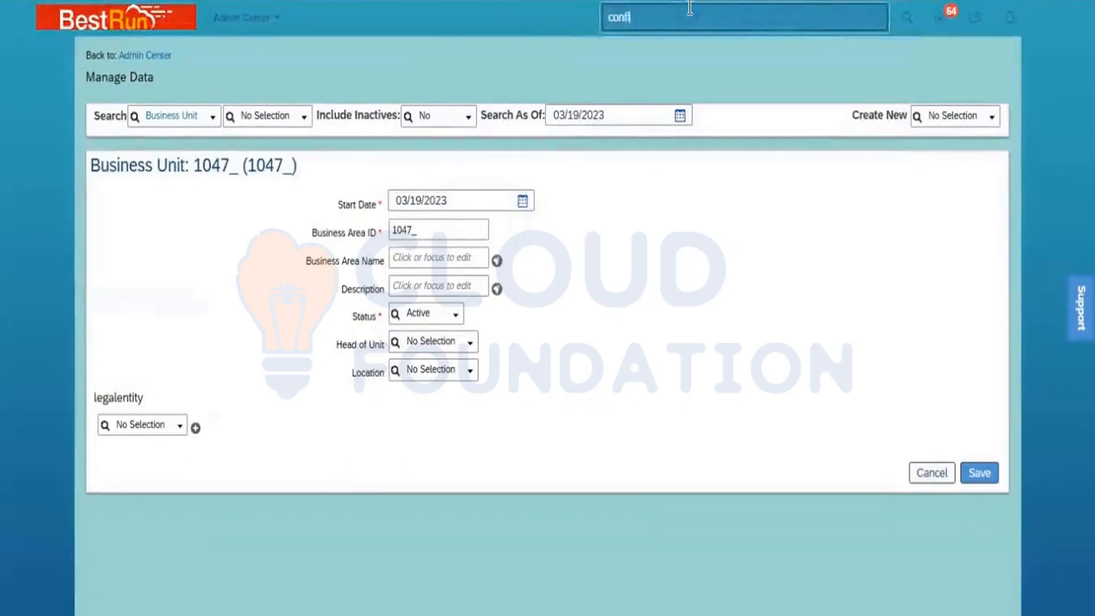
{"action": "type", "text": "gure"}
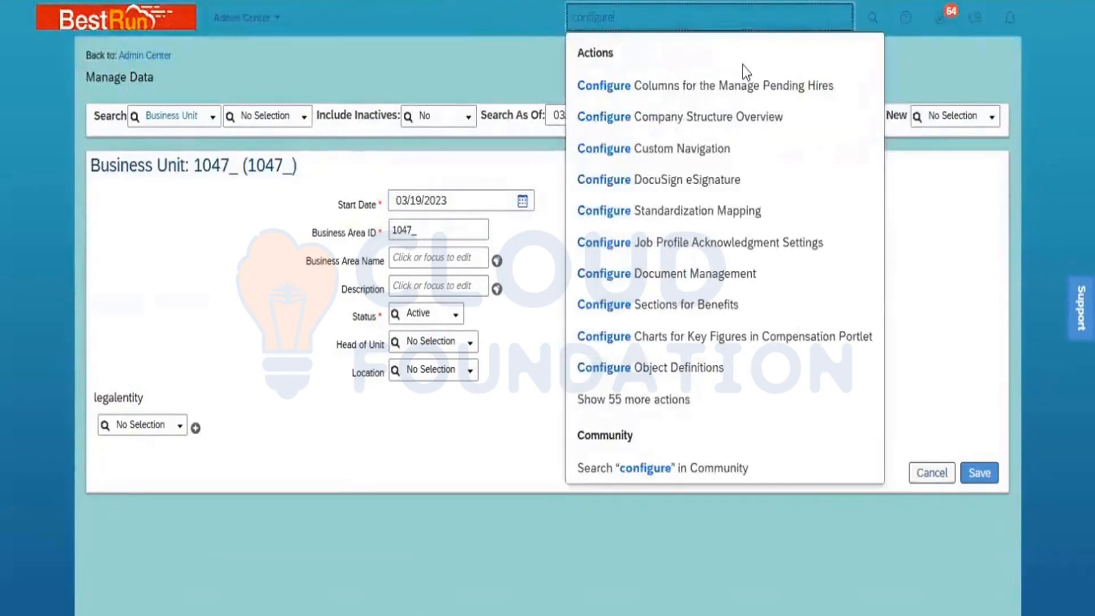
{"action": "type", "text": " object"}
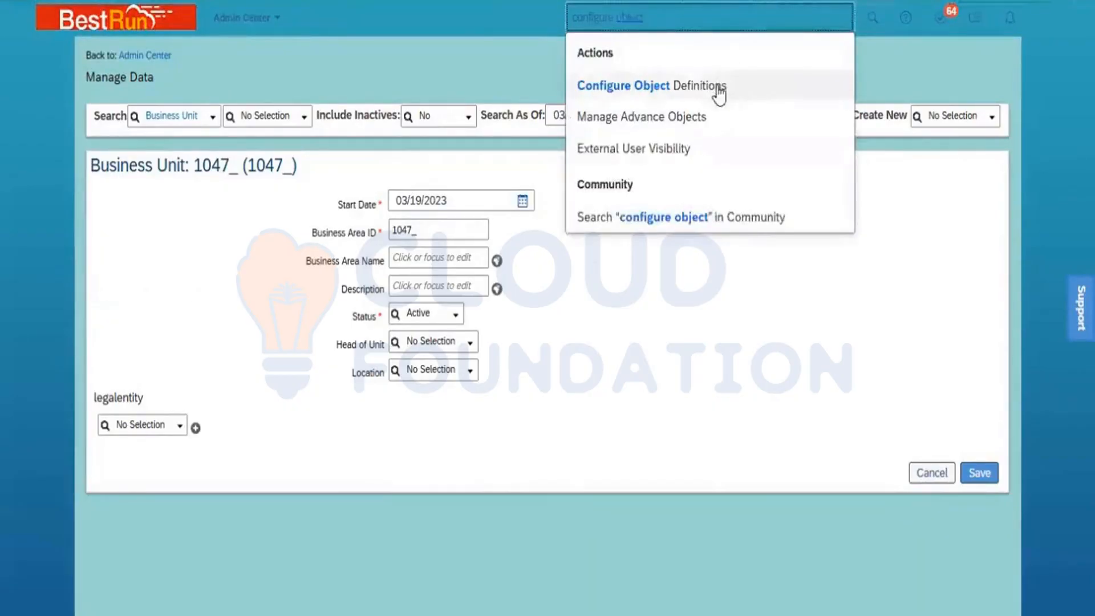
{"action": "left_click", "coordinate": [719, 90]}
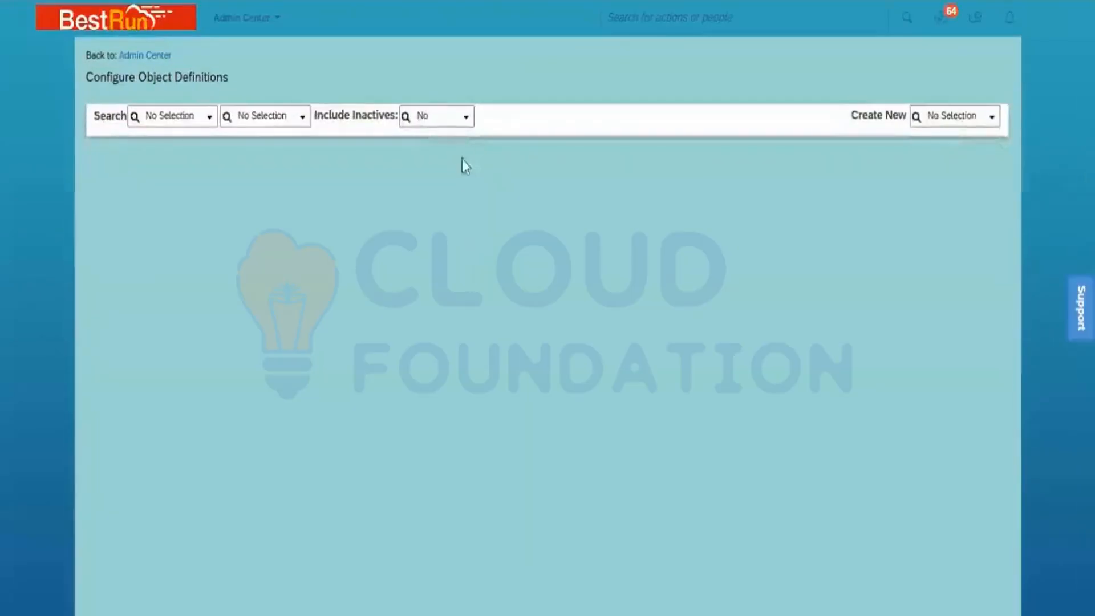
- Find the Business Unit object definition, bring up its Take Action options, and scroll down its rules
{"action": "left_click", "coordinate": [210, 119]}
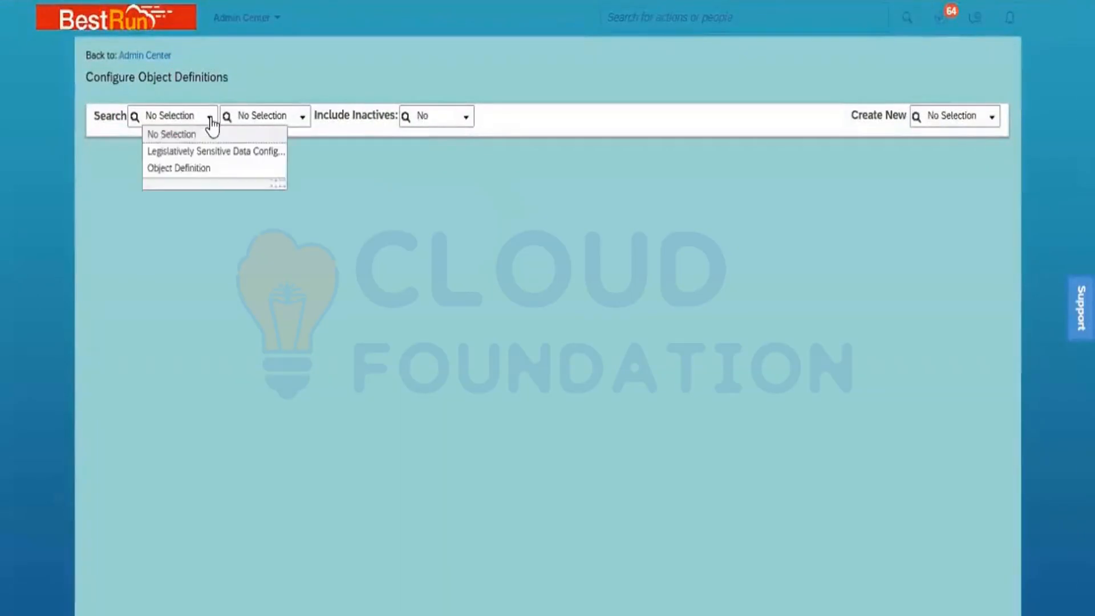
{"action": "left_click", "coordinate": [196, 170]}
{"action": "left_click", "coordinate": [257, 117]}
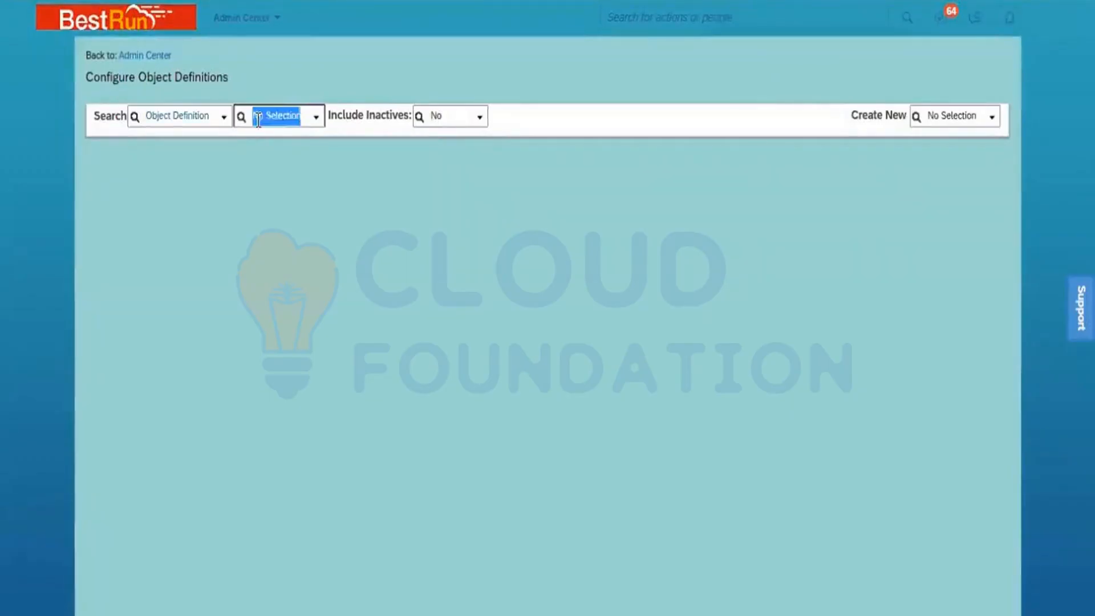
{"action": "type", "text": "business"}
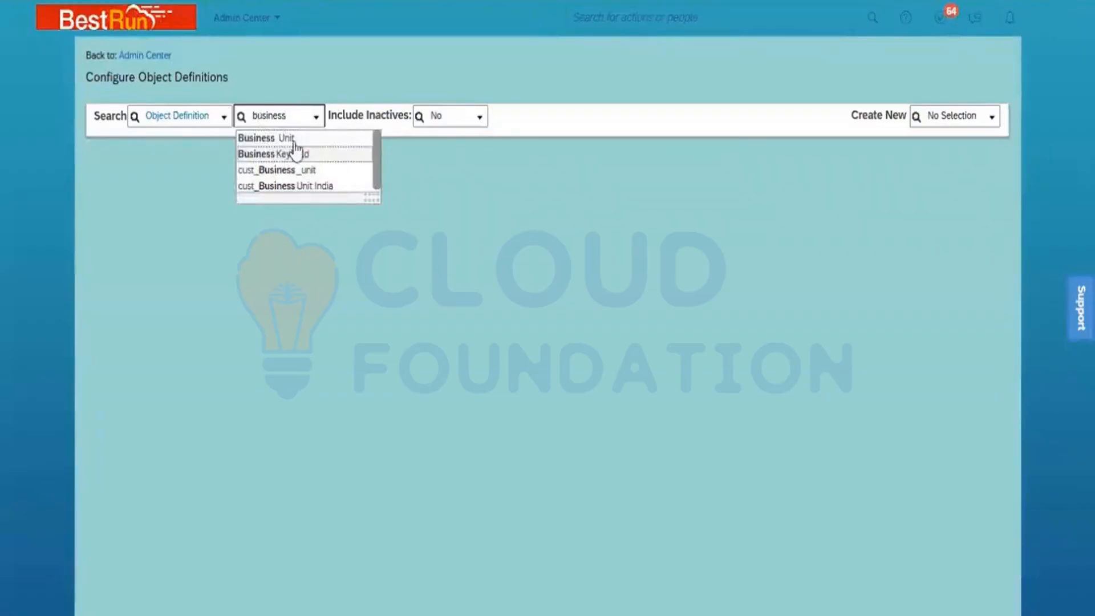
{"action": "left_click", "coordinate": [294, 141]}
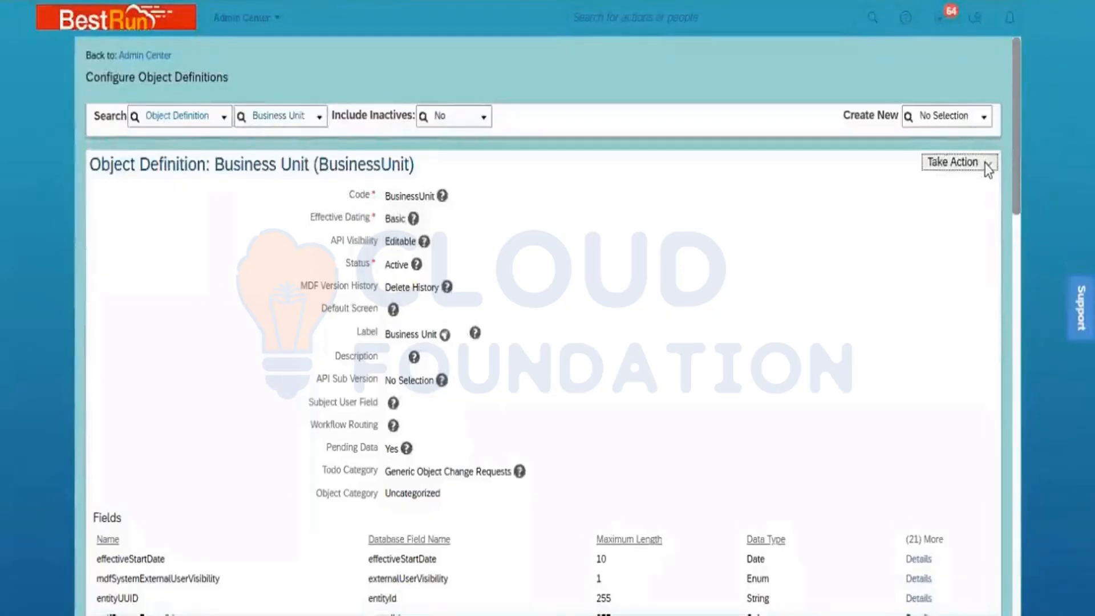
{"action": "left_click", "coordinate": [985, 164]}
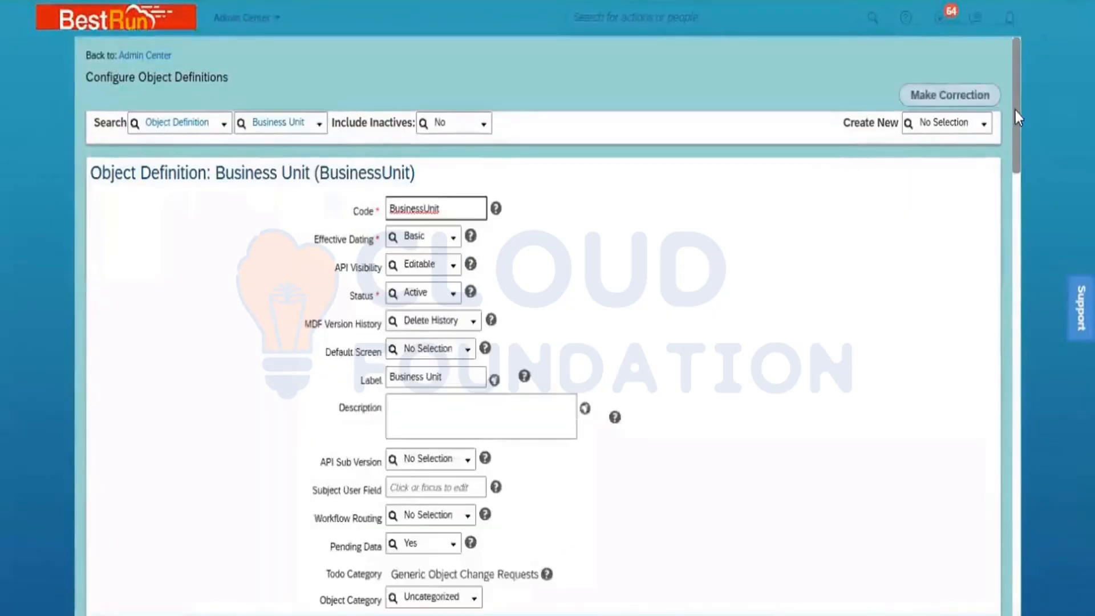
{"action": "left_click_drag", "start_coordinate": [1015, 110], "coordinate": [1062, 522]}
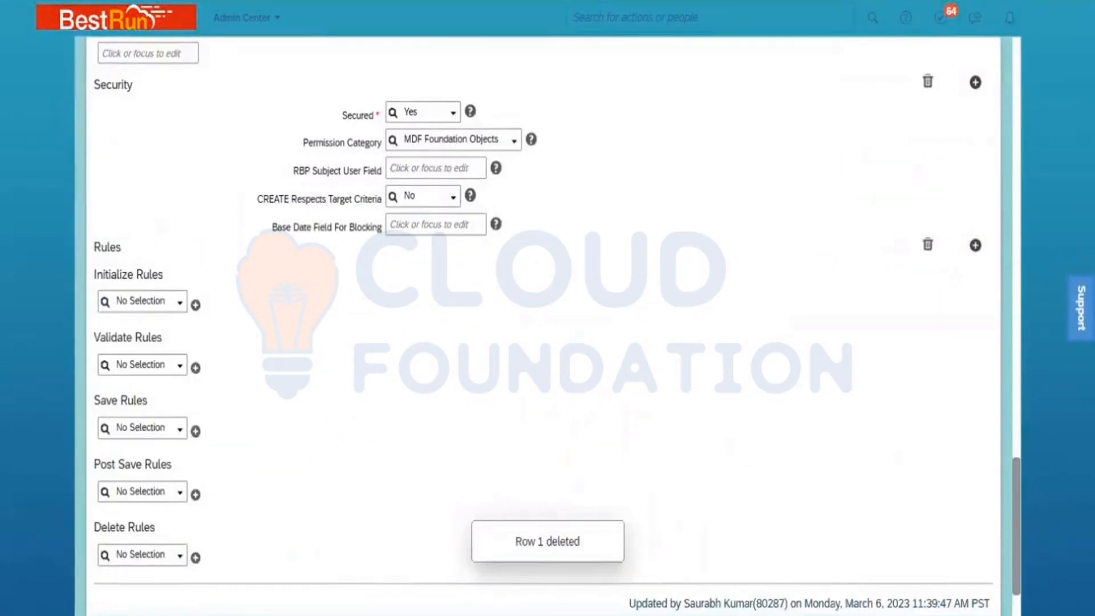
- Scroll to the bottom and save the corrected Business Unit definition
{"action": "scroll", "coordinate": [548, 320], "scroll_direction": "down", "scroll_amount": 2}
{"action": "left_click", "coordinate": [972, 559]}
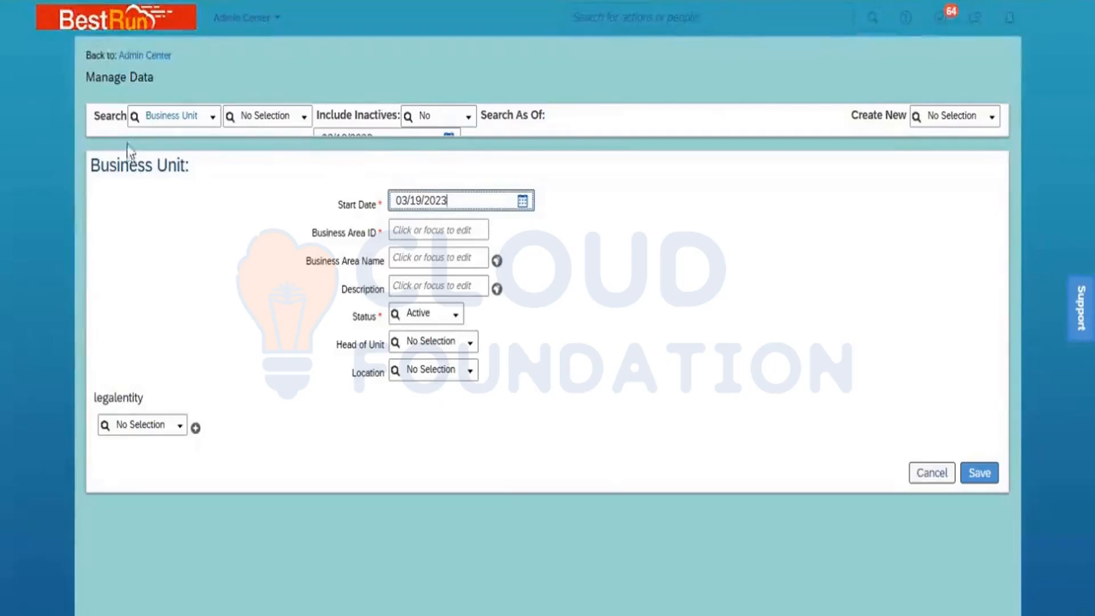
- Review the existing business units, then go back to the BusinessUnit object definition
{"action": "left_click", "coordinate": [305, 123]}
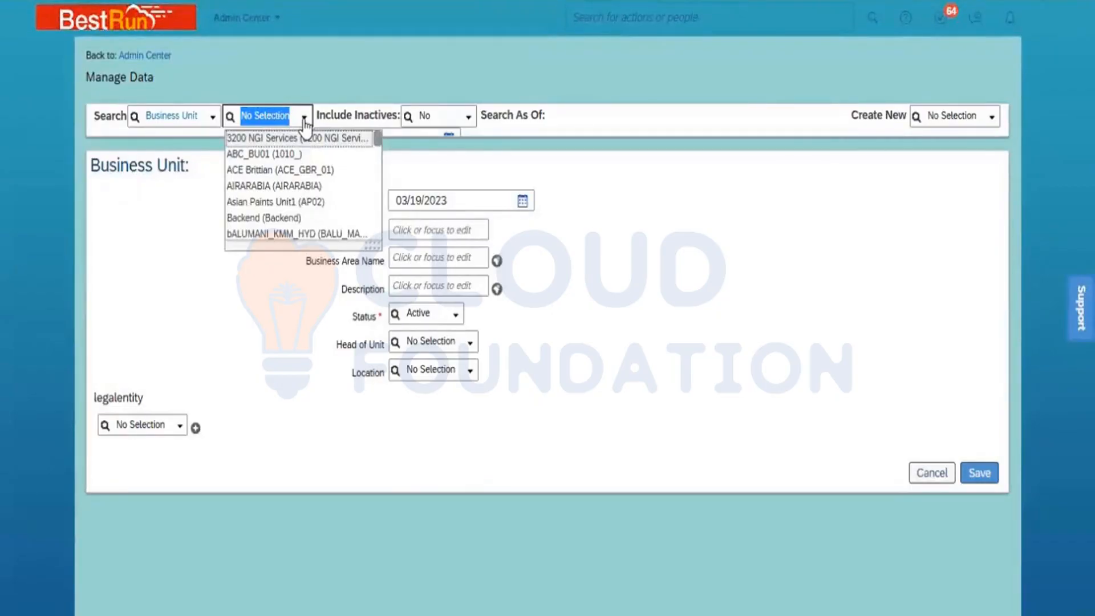
{"action": "left_click", "coordinate": [627, 320]}
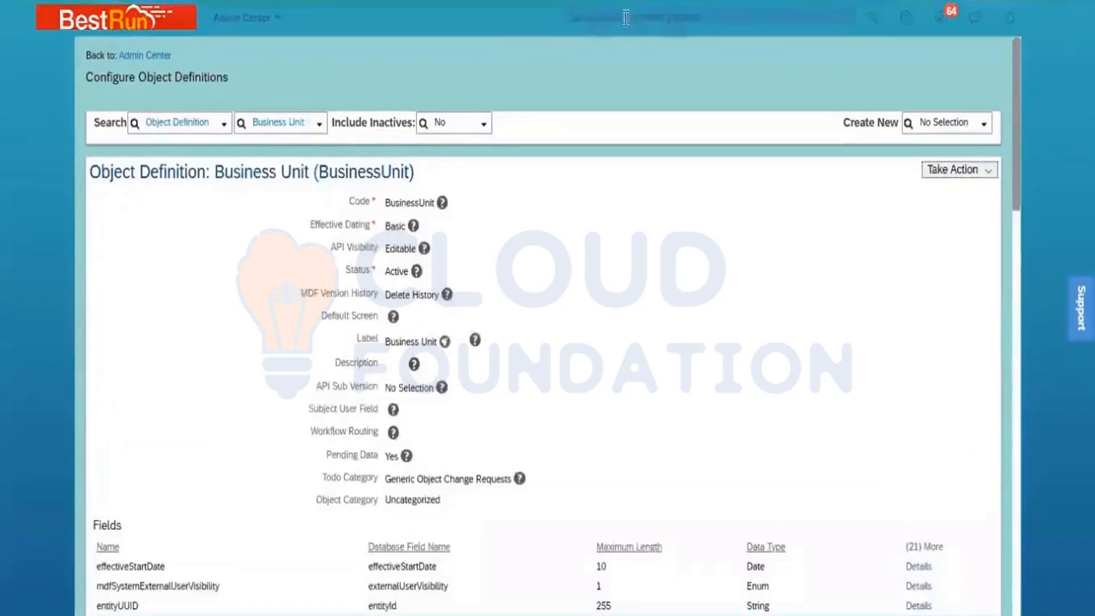
{"action": "left_click", "coordinate": [628, 17]}
- Search 'import and export' and go to the Import and Export Data page
{"action": "type", "text": "impo"}
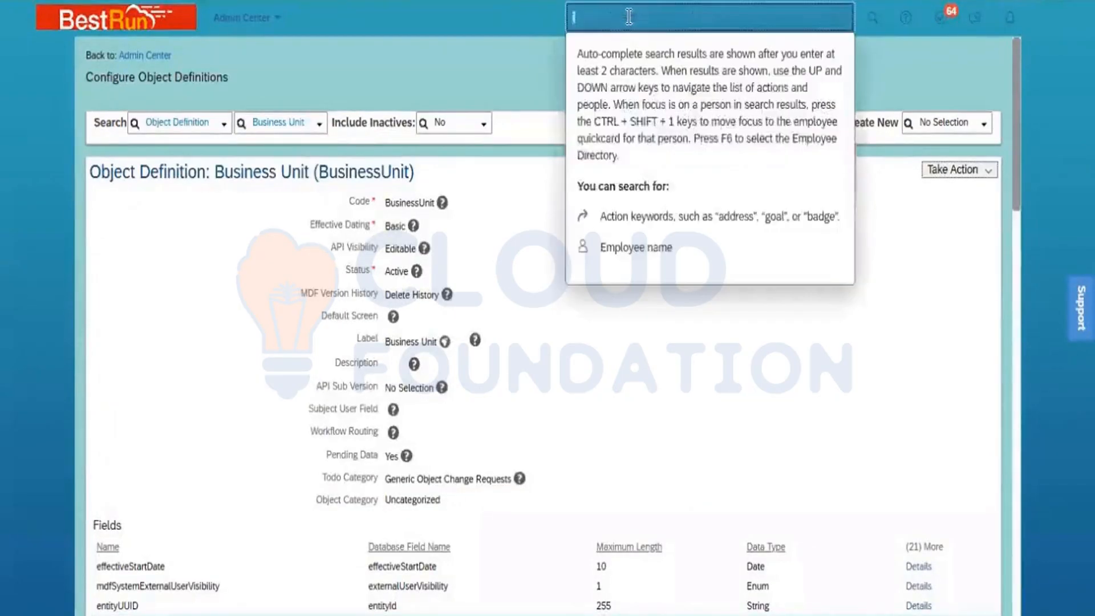
{"action": "type", "text": "r"}
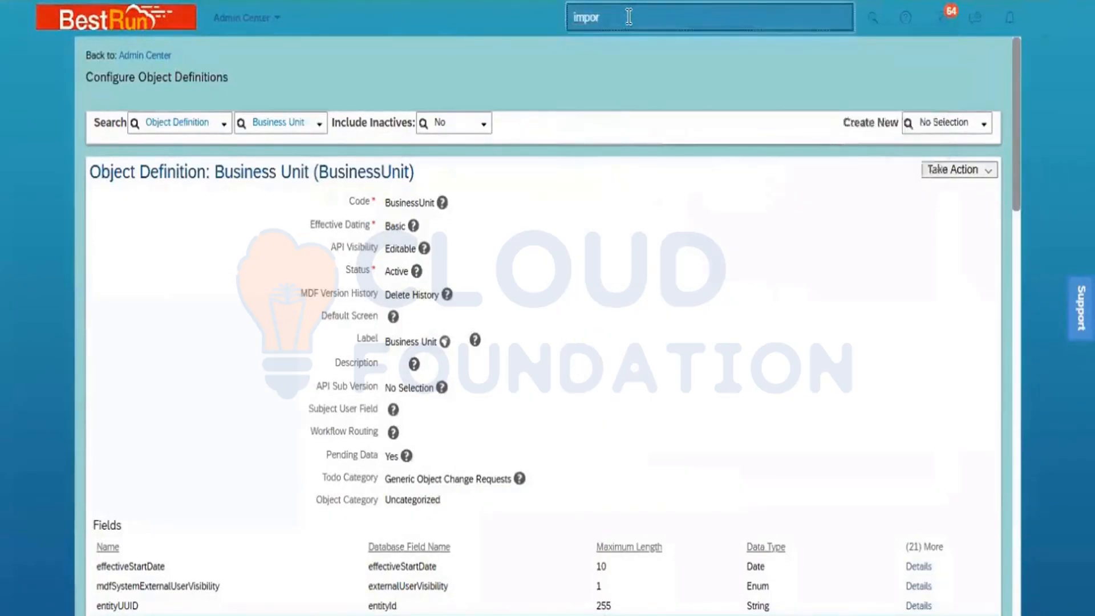
{"action": "type", "text": "t and ex"}
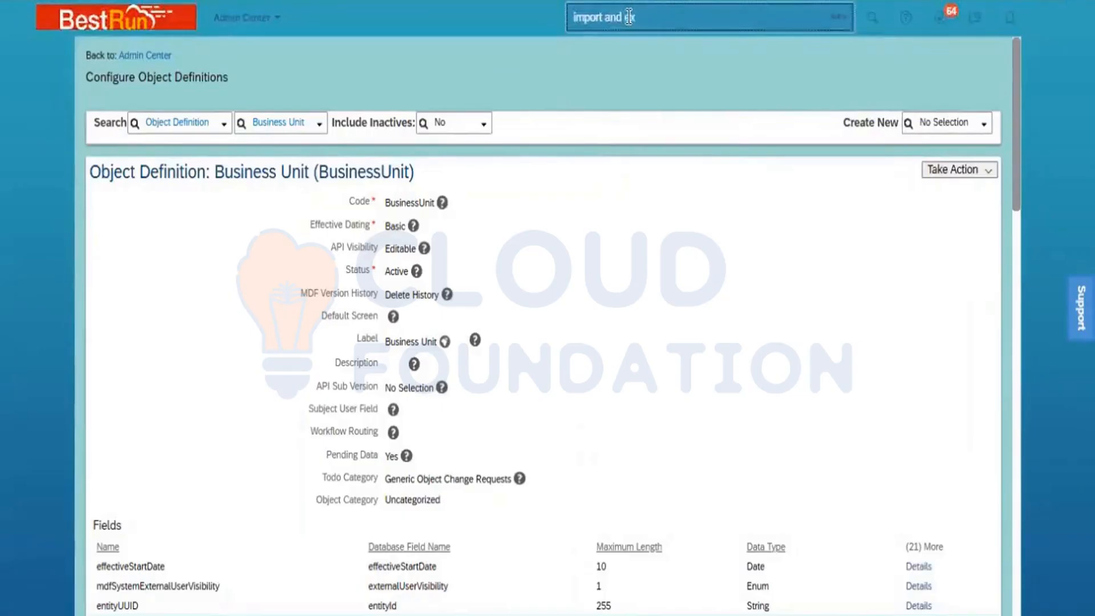
{"action": "type", "text": "port"}
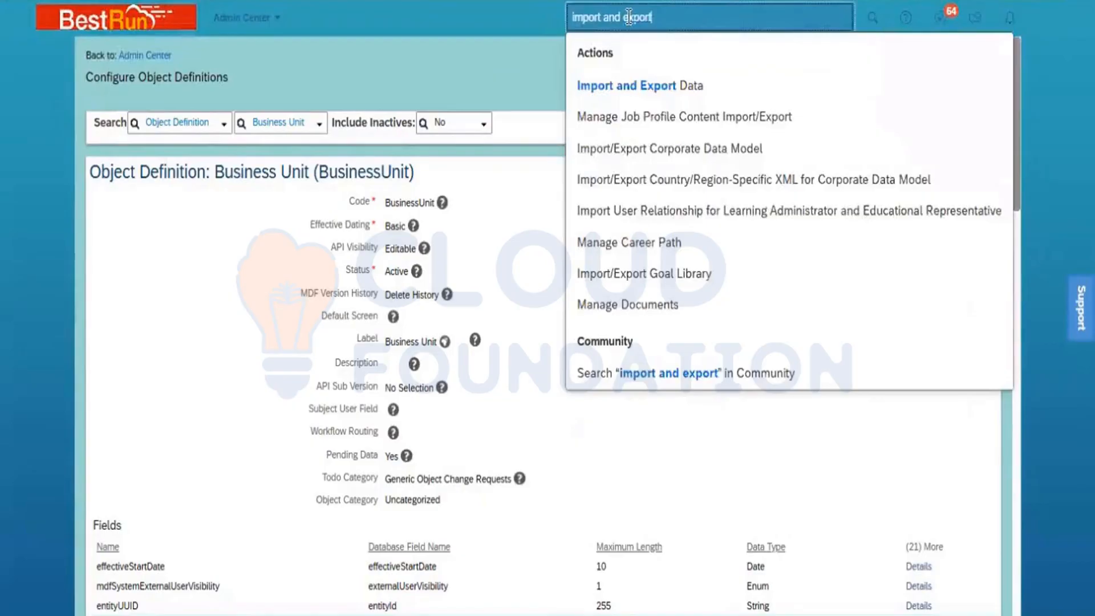
{"action": "left_click", "coordinate": [654, 86]}
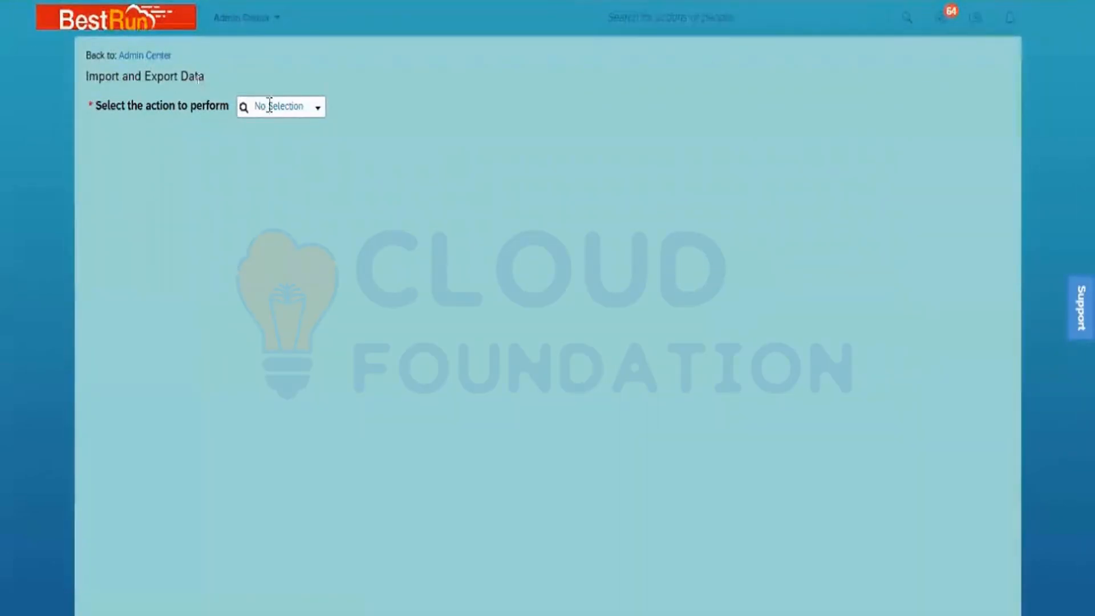
- Set the action to perform to Download Template
{"action": "left_click", "coordinate": [315, 108]}
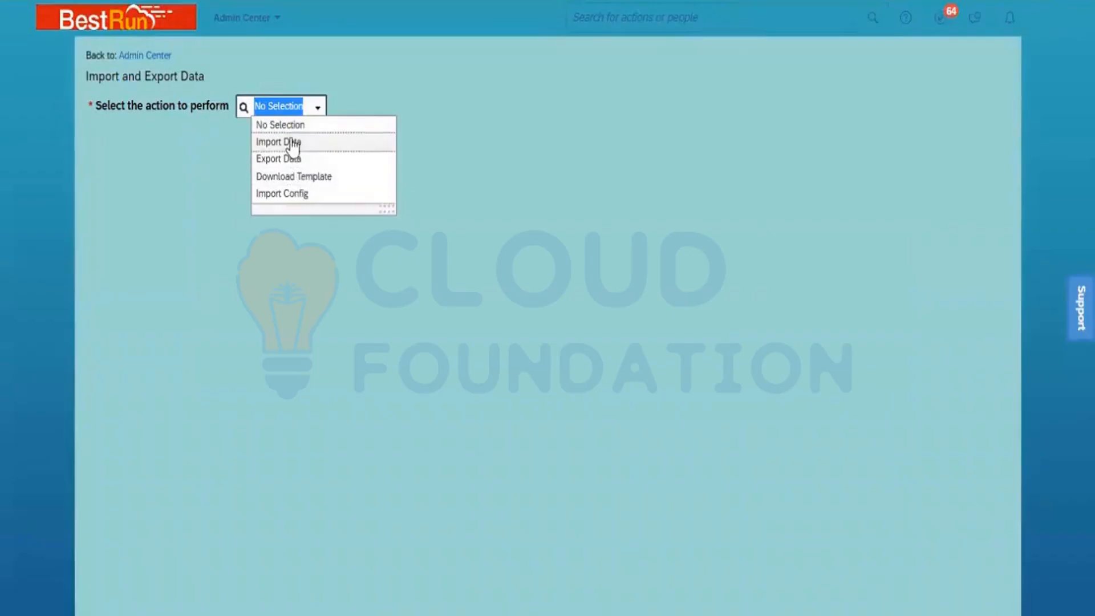
{"action": "left_click", "coordinate": [310, 177]}
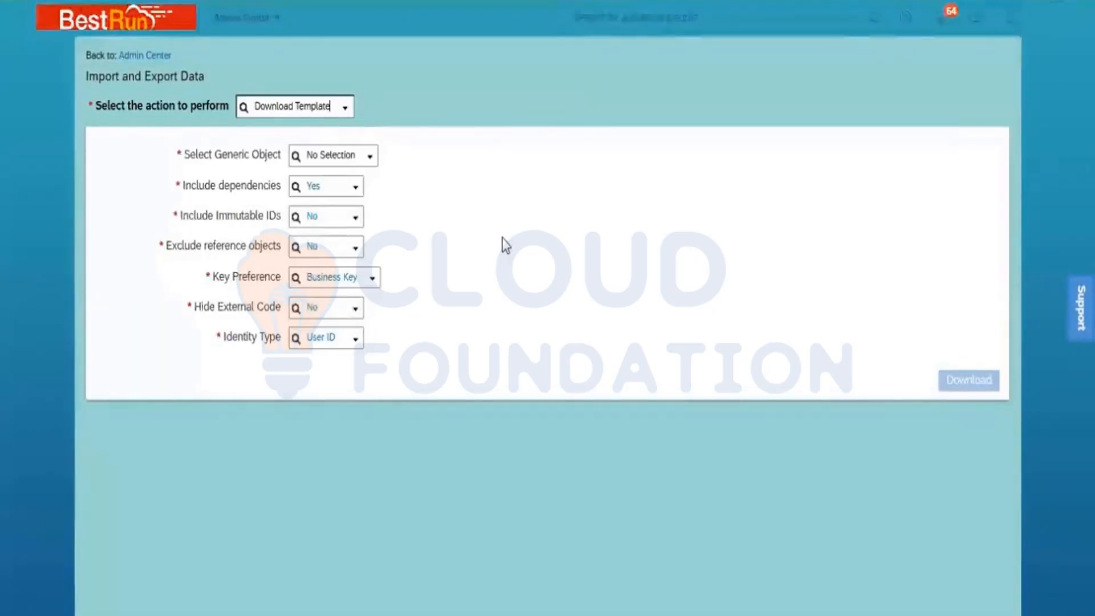
- Download the Department object template with Include dependencies set to No
{"action": "left_click", "coordinate": [329, 154]}
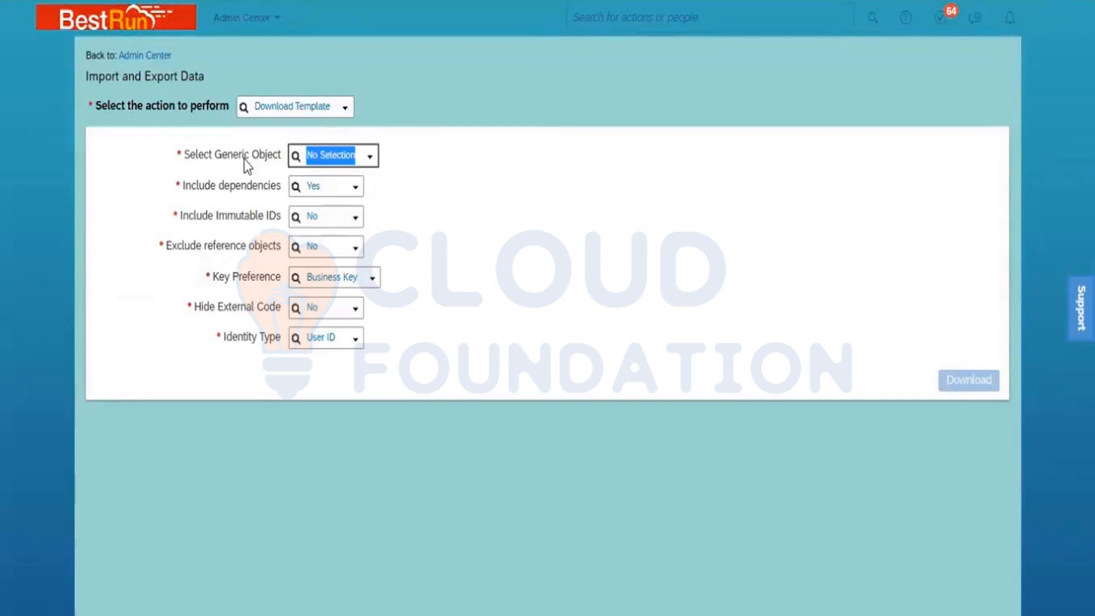
{"action": "type", "text": "depart"}
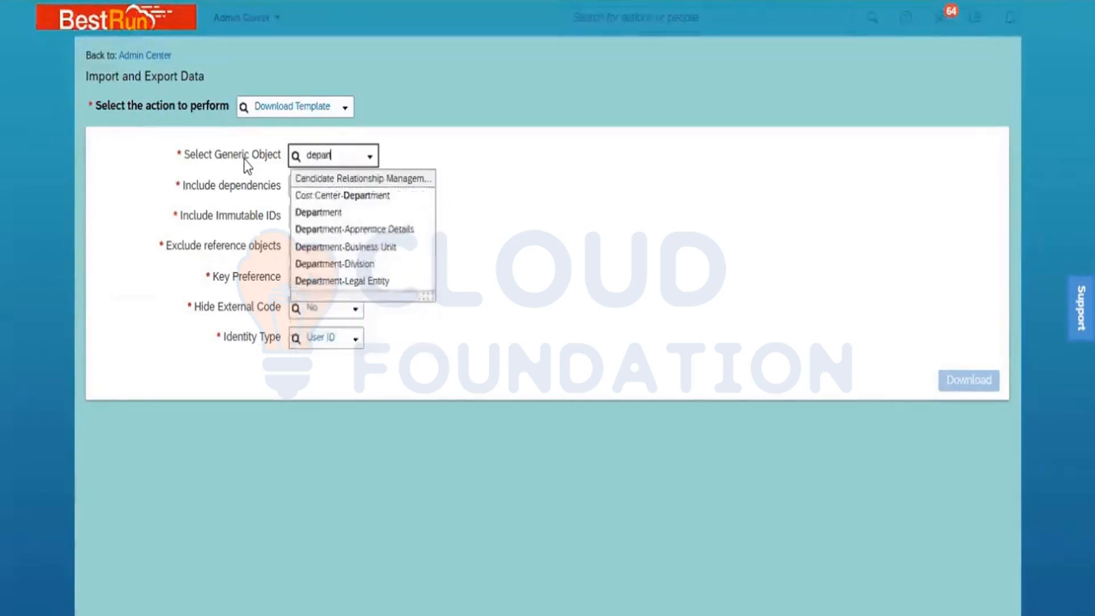
{"action": "left_click", "coordinate": [318, 214]}
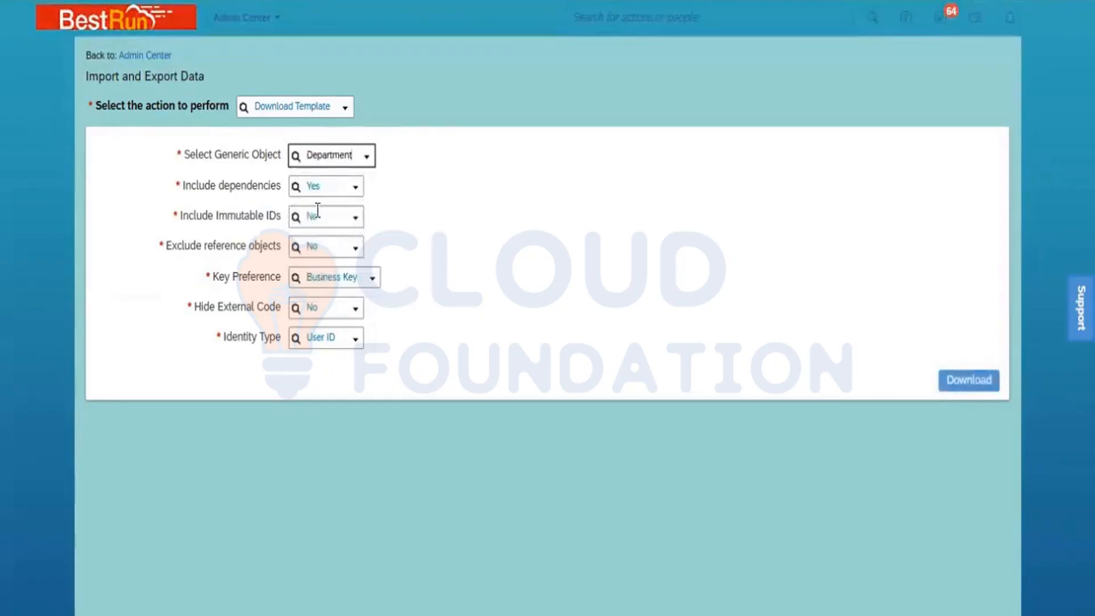
{"action": "left_click", "coordinate": [356, 187]}
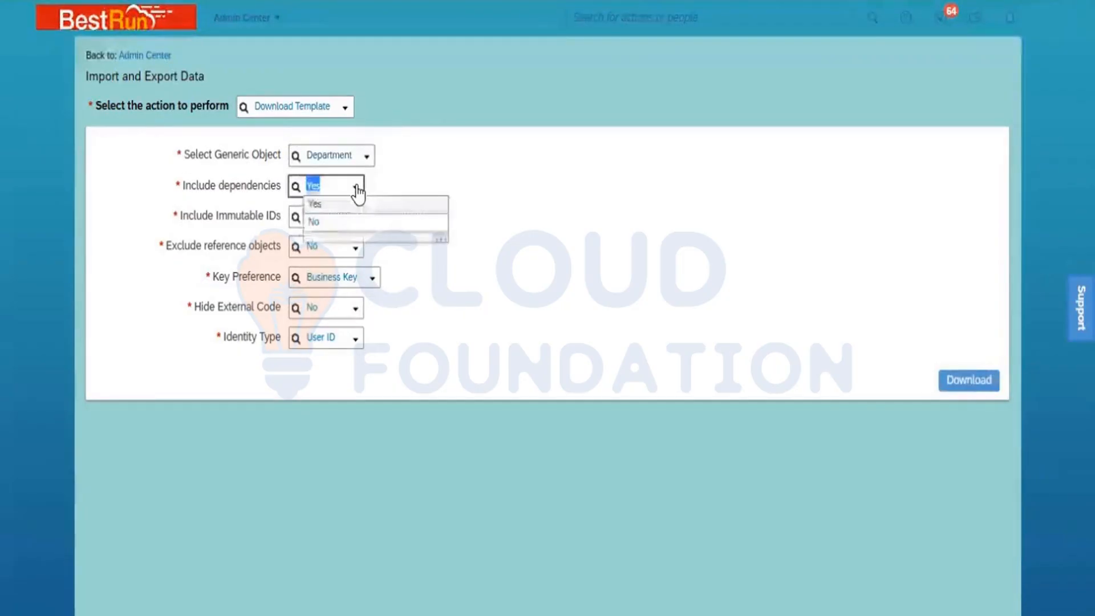
{"action": "left_click", "coordinate": [349, 223]}
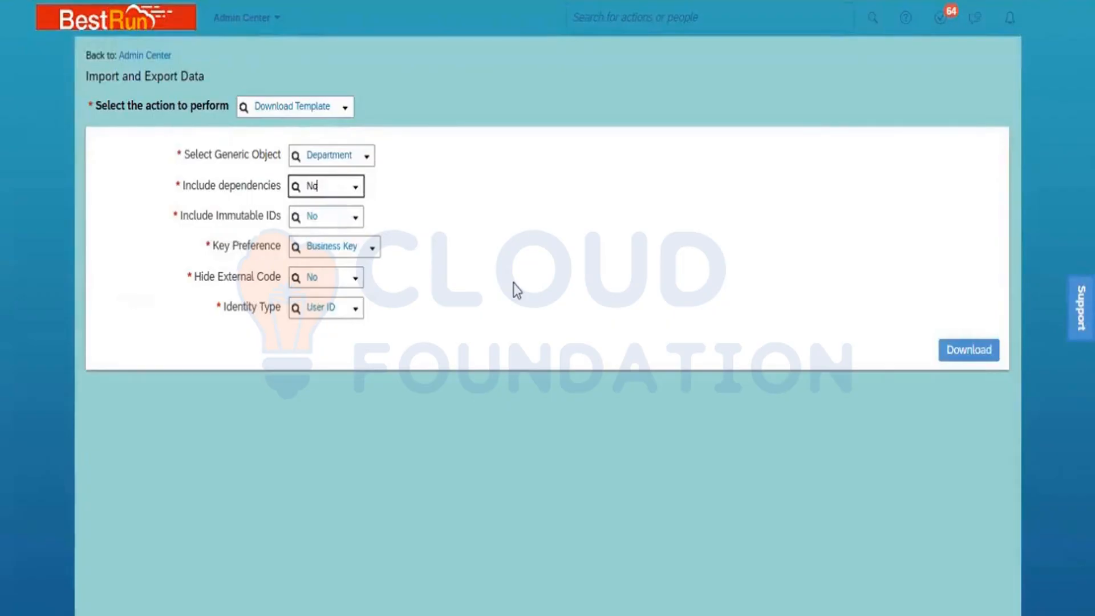
{"action": "left_click", "coordinate": [953, 357]}
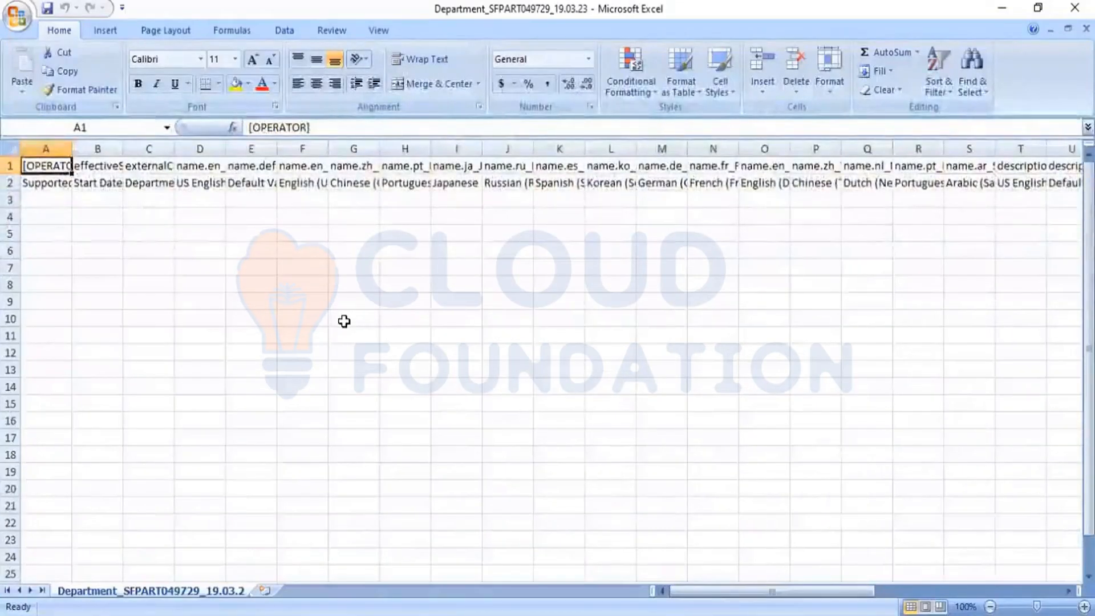
- AutoFit every column of the Department template to its contents
{"action": "left_click", "coordinate": [12, 150]}
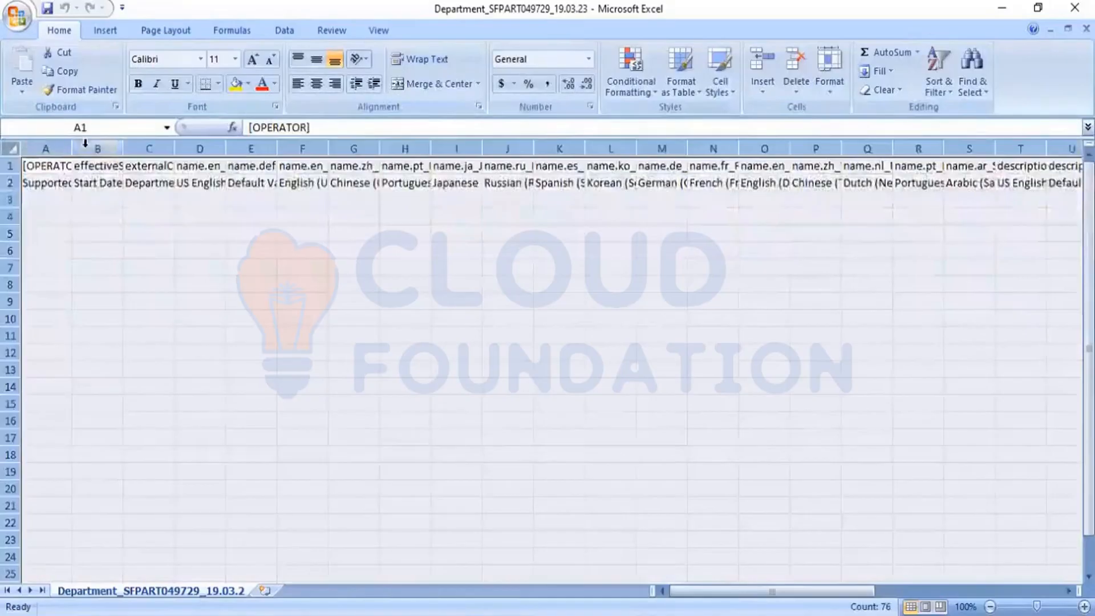
{"action": "double_click", "coordinate": [71, 149]}
{"action": "left_click", "coordinate": [126, 235]}
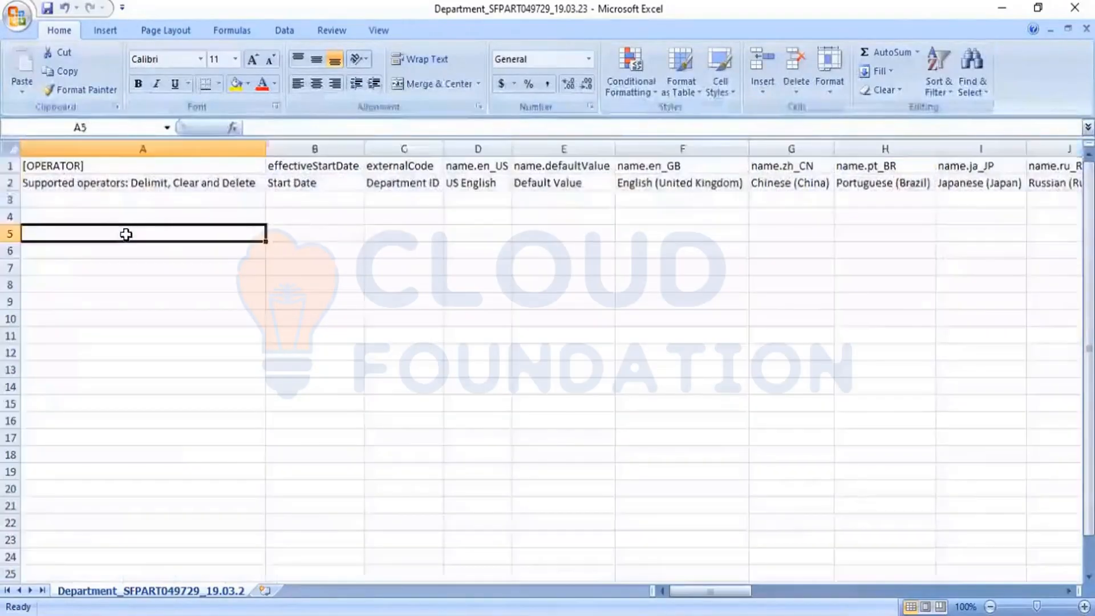
- Review row 1 technical headers and row 2 labels like Start Date and Department ID
{"action": "left_click", "coordinate": [12, 165]}
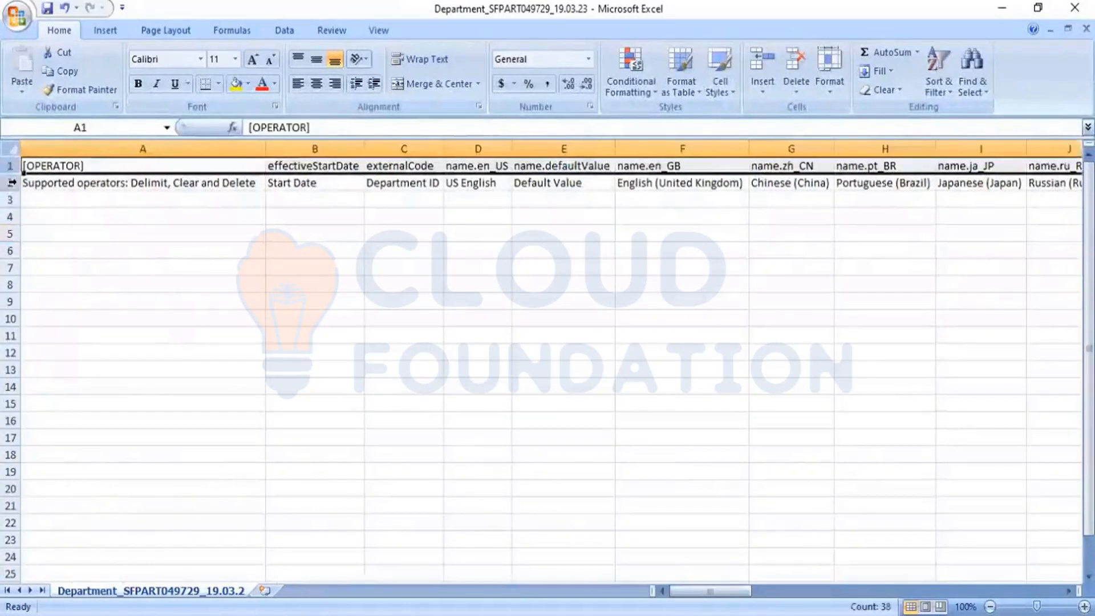
{"action": "left_click", "coordinate": [12, 182]}
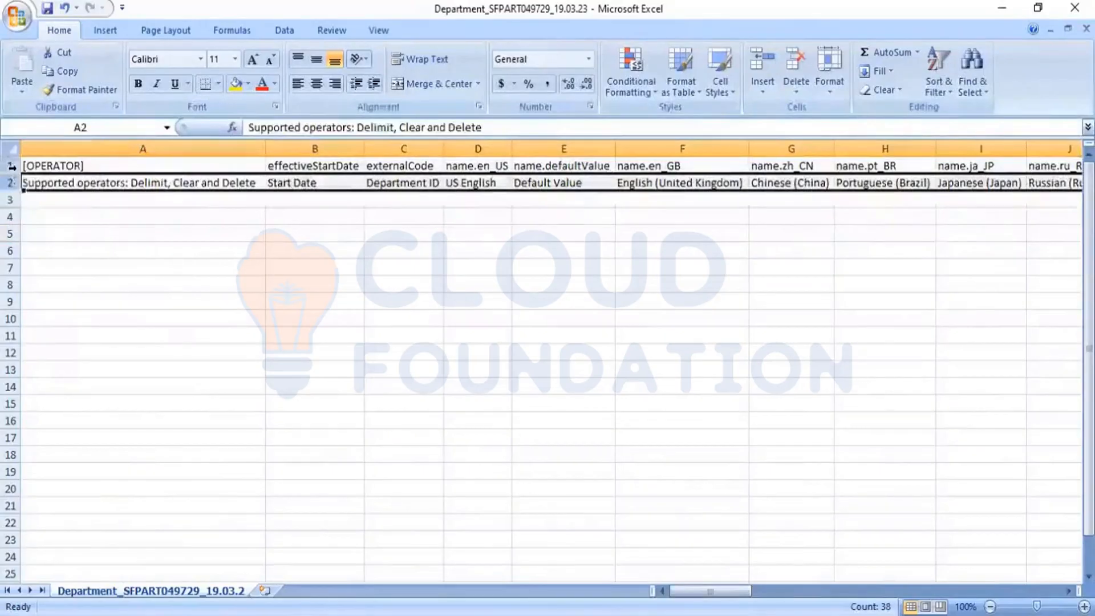
{"action": "left_click", "coordinate": [12, 167]}
{"action": "left_click", "coordinate": [12, 182]}
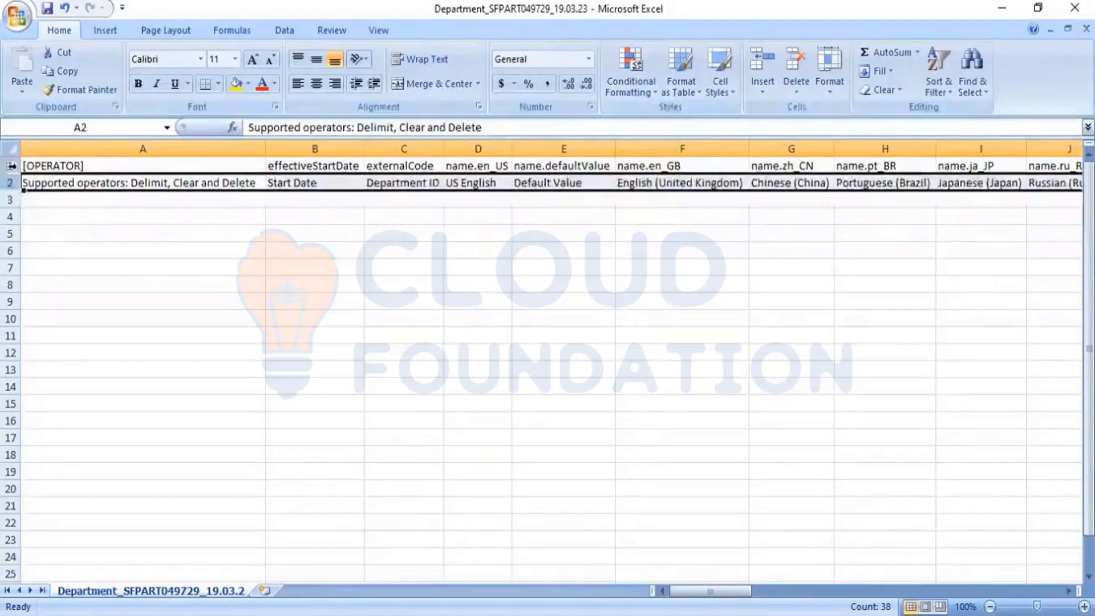
{"action": "left_click", "coordinate": [11, 165]}
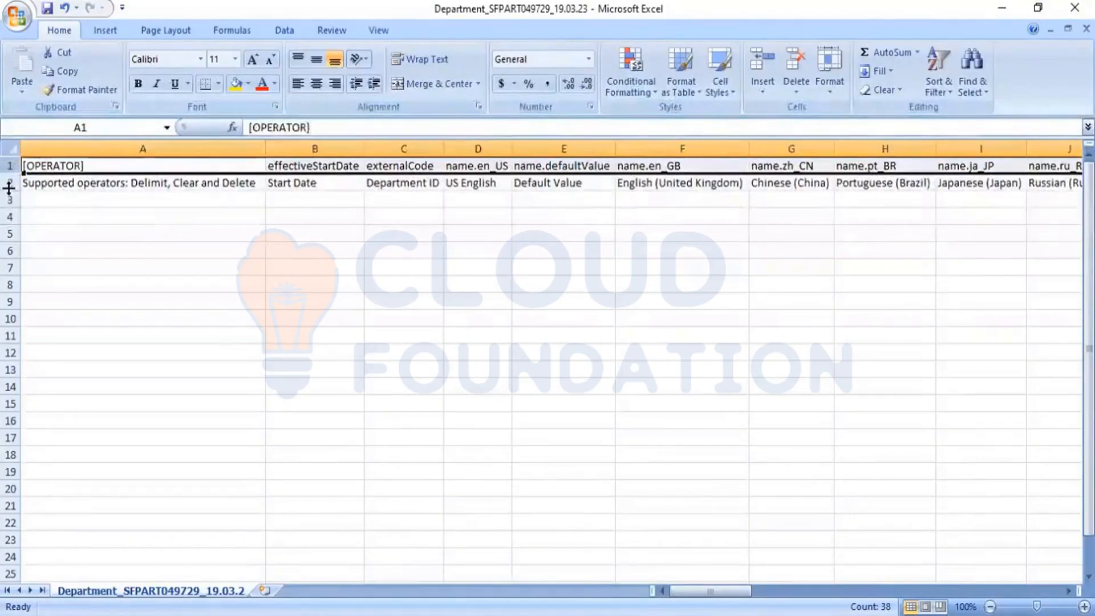
{"action": "left_click_drag", "start_coordinate": [8, 188], "coordinate": [9, 187]}
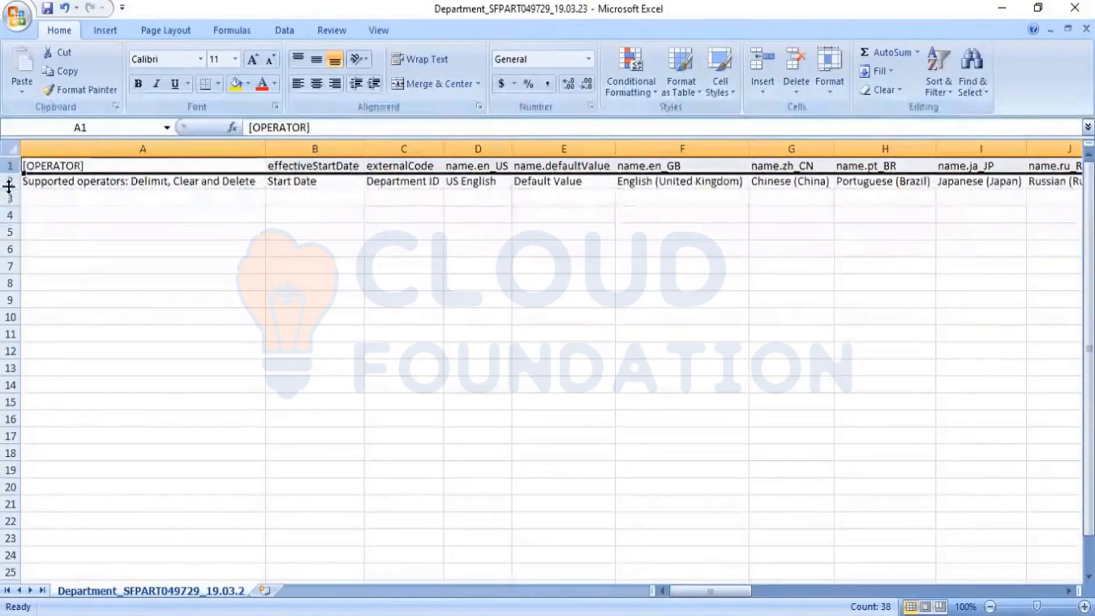
{"action": "left_click", "coordinate": [11, 181]}
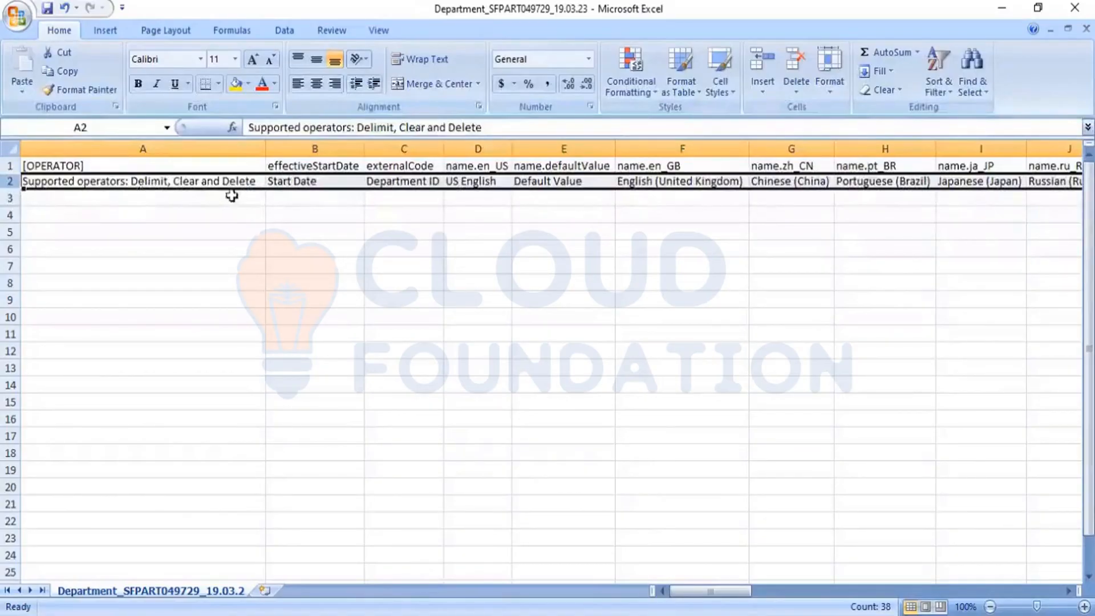
{"action": "left_click", "coordinate": [310, 181]}
{"action": "key", "text": "Right"}
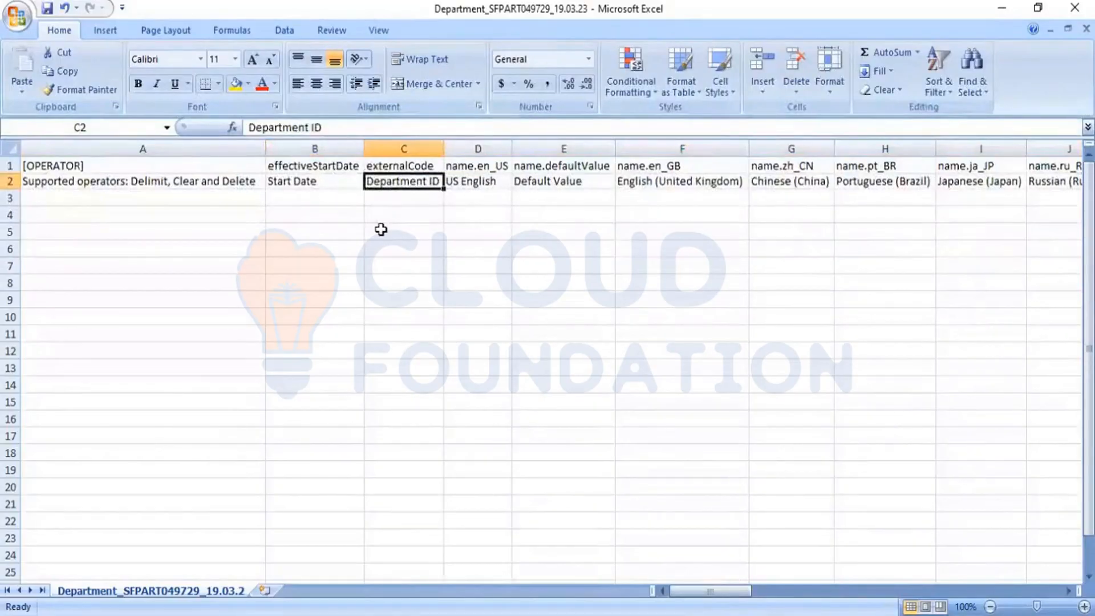
{"action": "key", "text": "Right"}
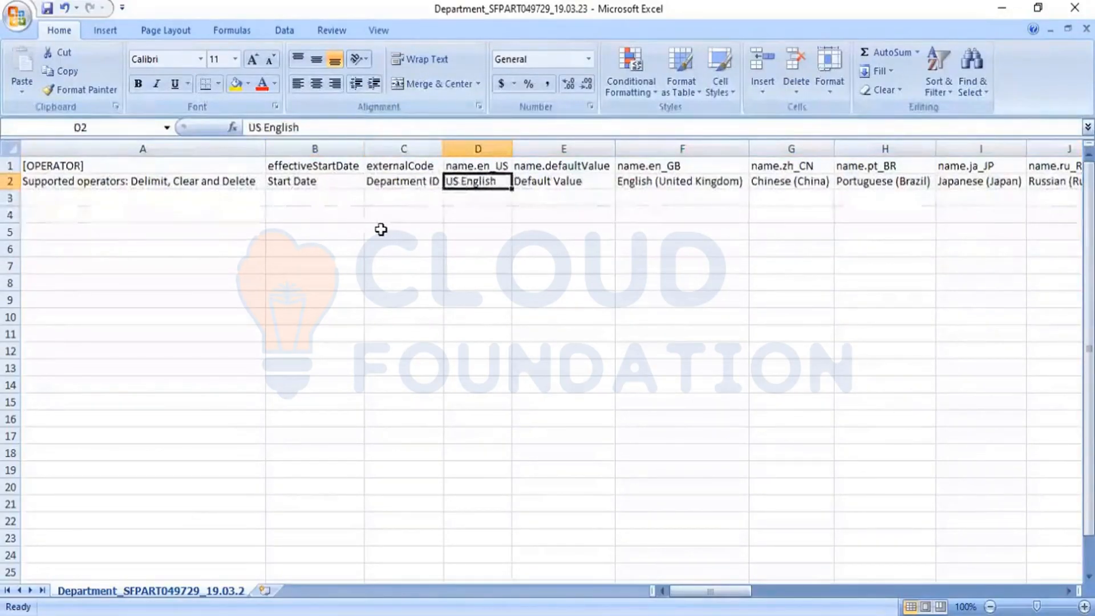
{"action": "key", "text": "Right"}
{"action": "key", "text": "Right"}
{"action": "key", "text": "Right"}
{"action": "key", "text": "Right"}
{"action": "key", "text": "Right"}
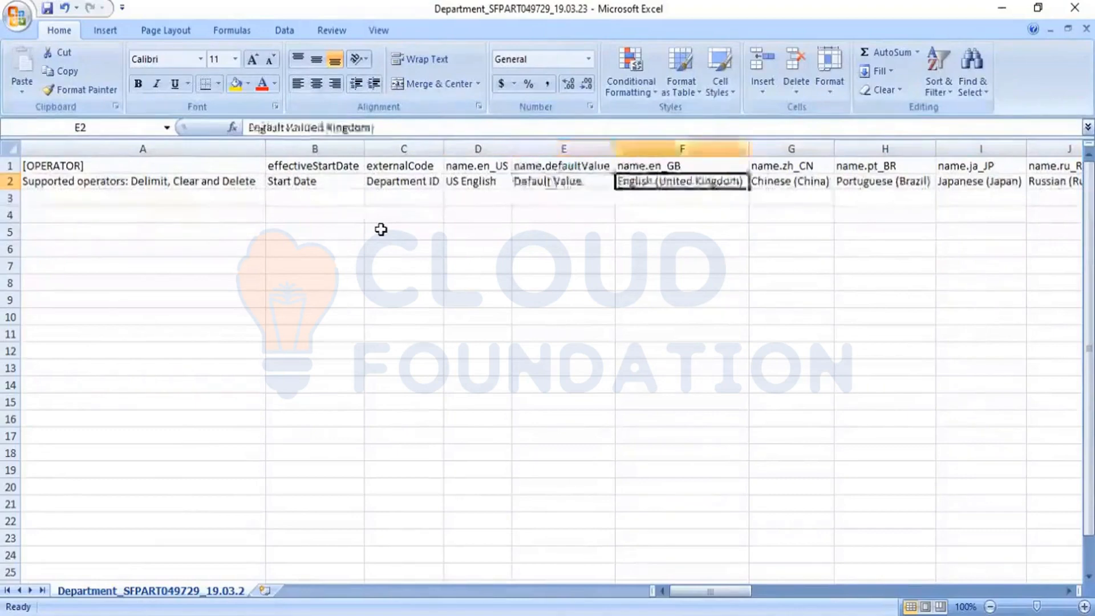
{"action": "key", "text": "Right"}
{"action": "key", "text": "Right"}
{"action": "key", "text": "Right"}
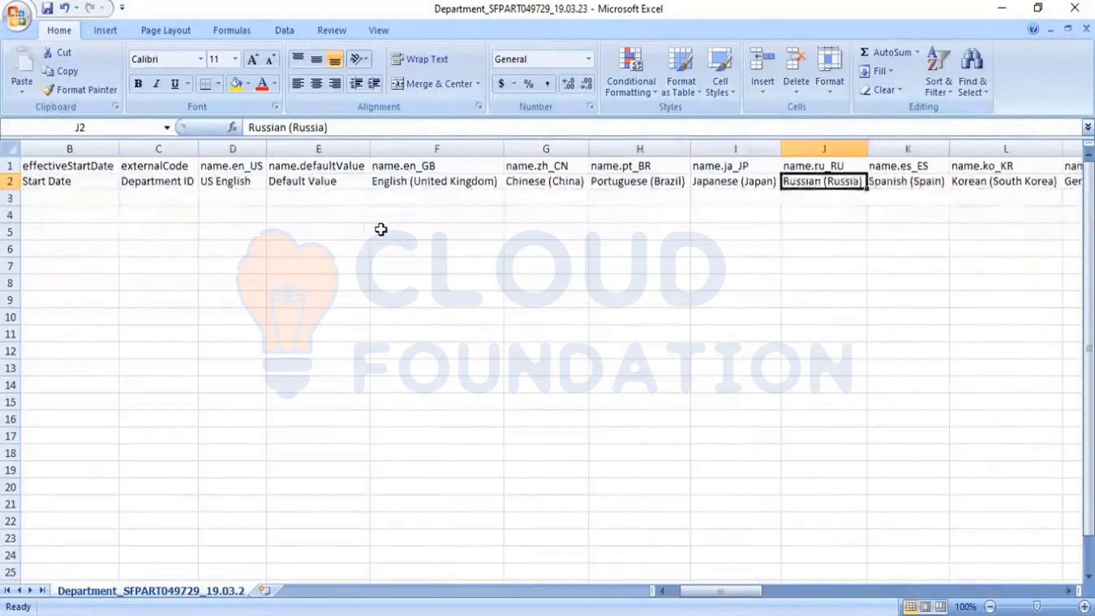
{"action": "key", "text": "Right"}
{"action": "key", "text": "Right"}
{"action": "key", "text": "Right"}
{"action": "key", "text": "Right"}
{"action": "key", "text": "Right"}
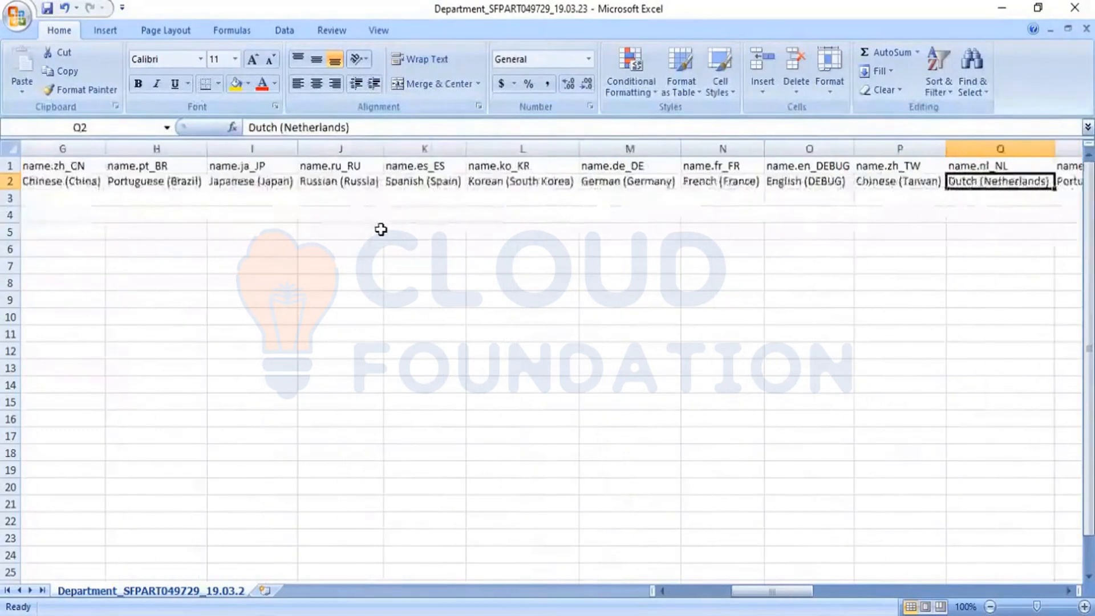
{"action": "key", "text": "Right"}
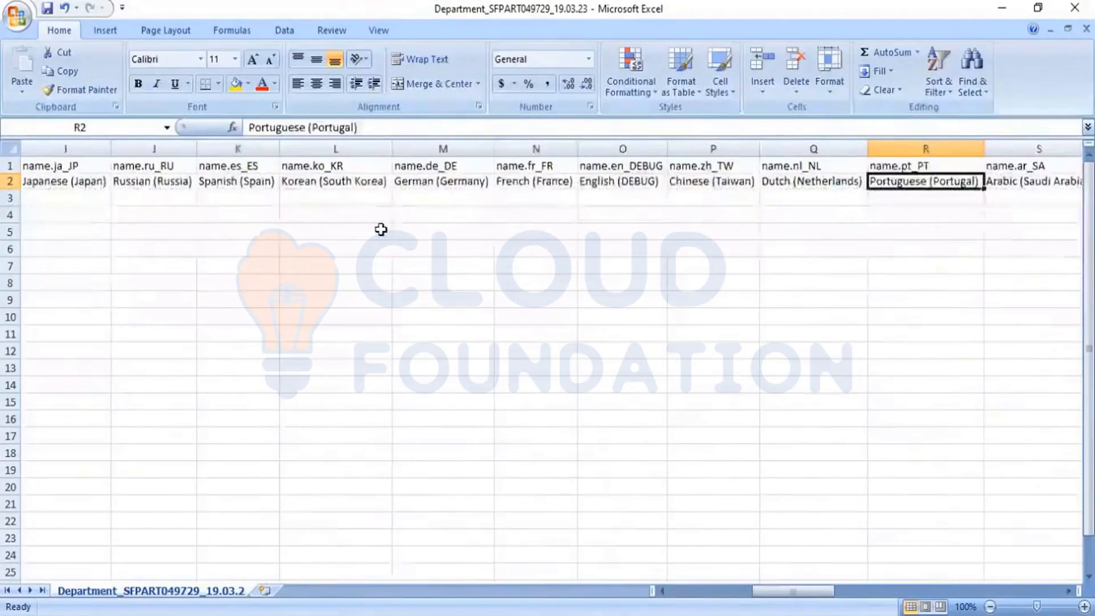
{"action": "key", "text": "Right"}
{"action": "key", "text": "Right"}
{"action": "key", "text": "Right"}
{"action": "key", "text": "Right"}
{"action": "key", "text": "Right"}
{"action": "key", "text": "Right"}
{"action": "key", "text": "Right"}
{"action": "key", "text": "Right"}
{"action": "key", "text": "Right"}
{"action": "key", "text": "Right"}
{"action": "key", "text": "Right"}
{"action": "key", "text": "Right"}
{"action": "key", "text": "Right"}
{"action": "key", "text": "Right"}
{"action": "key", "text": "Right"}
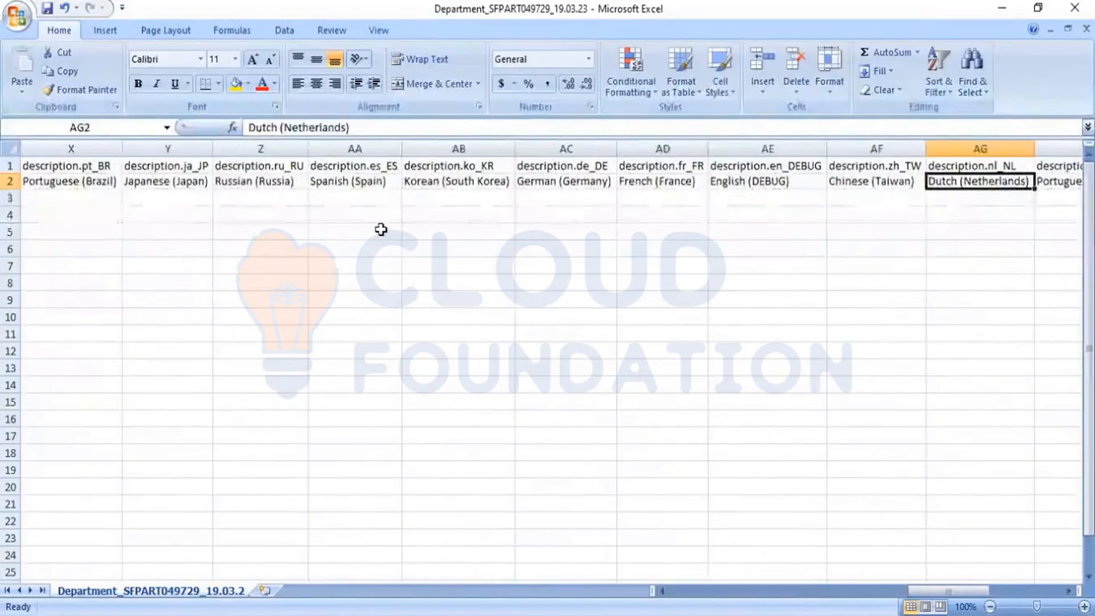
{"action": "key", "text": "Right"}
{"action": "key", "text": "Right"}
{"action": "key", "text": "Right"}
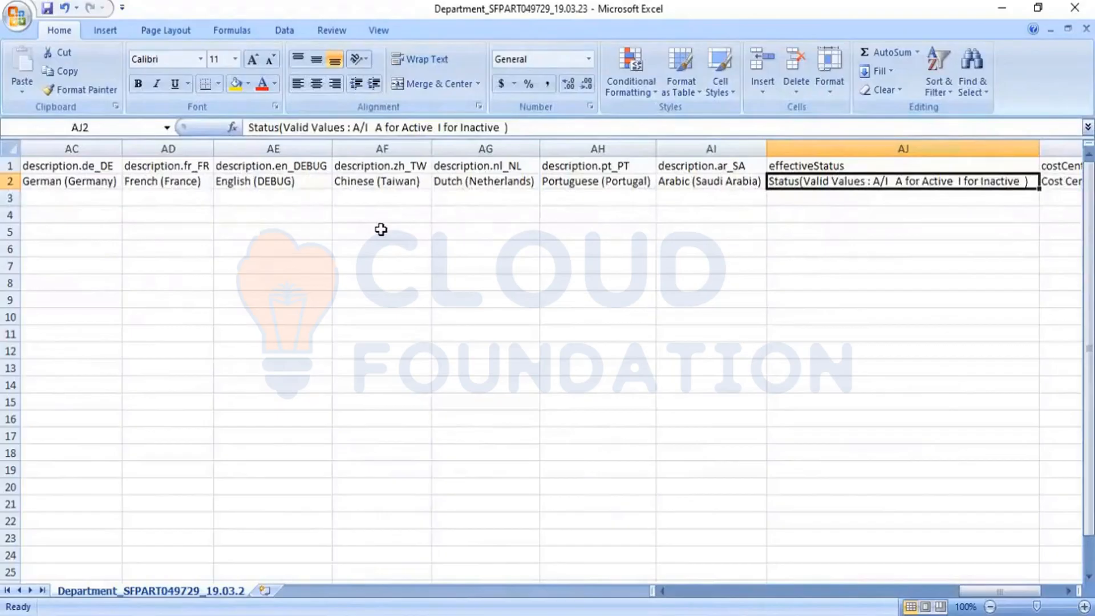
{"action": "key", "text": "Right"}
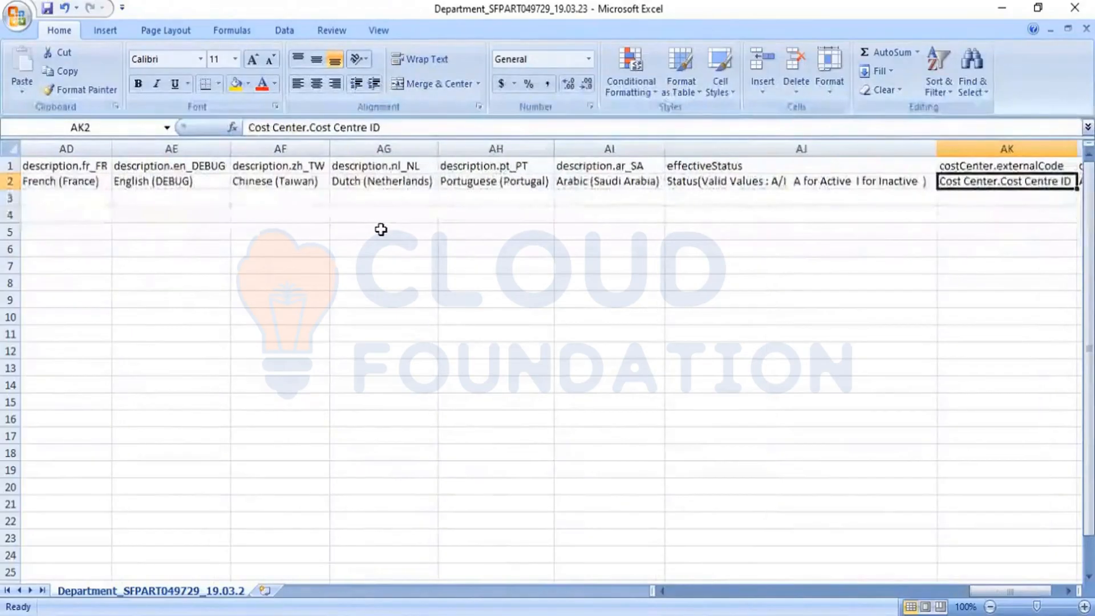
{"action": "key", "text": "Right"}
{"action": "key", "text": "Right"}
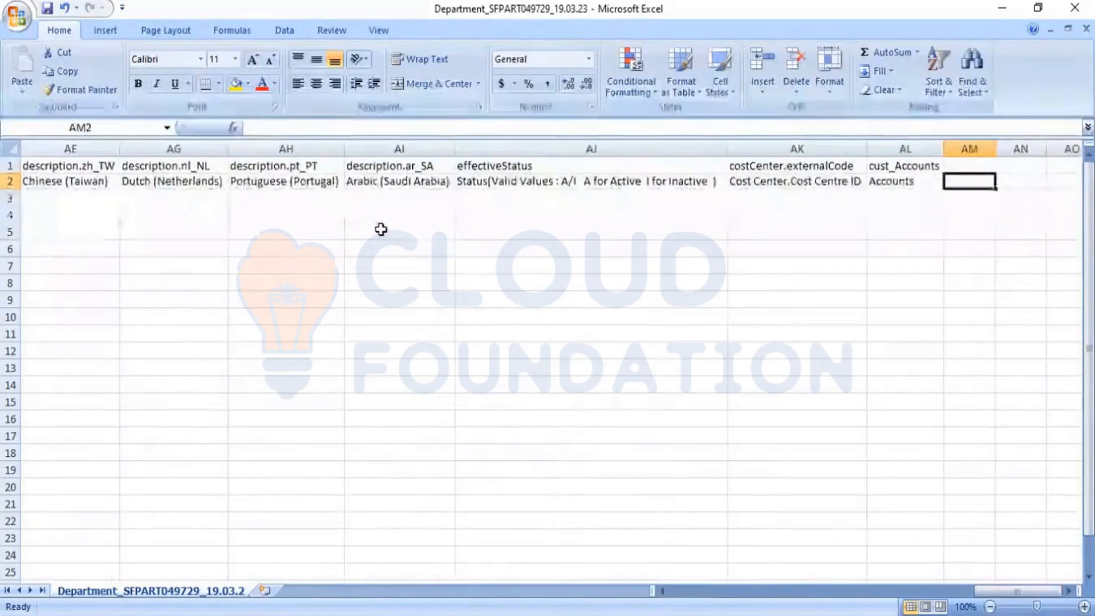
{"action": "key", "text": "Left"}
{"action": "key", "text": "Left"}
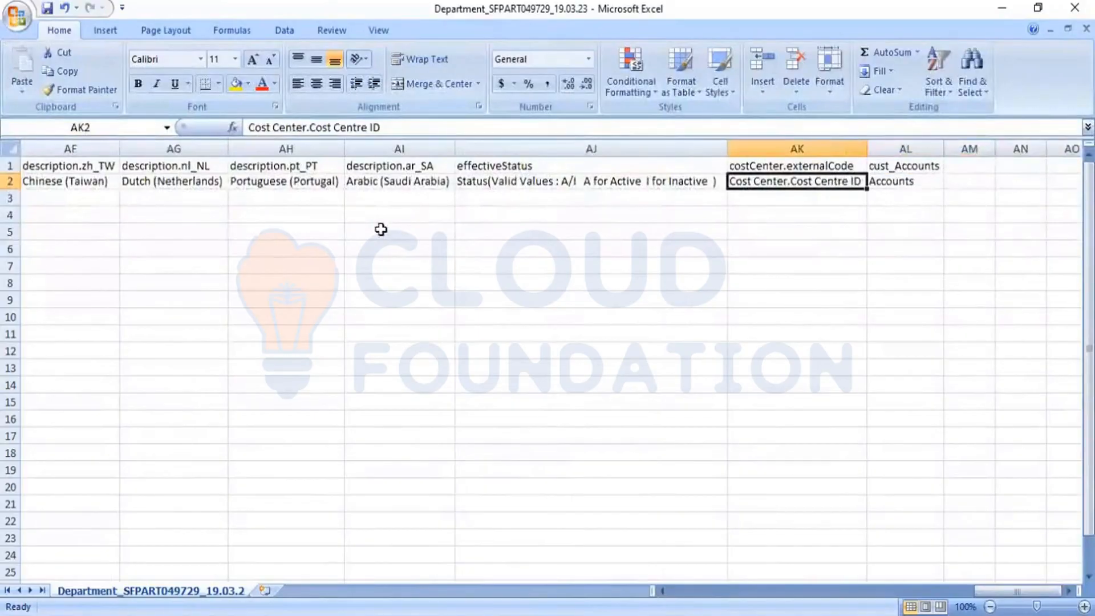
{"action": "key", "text": "Down"}
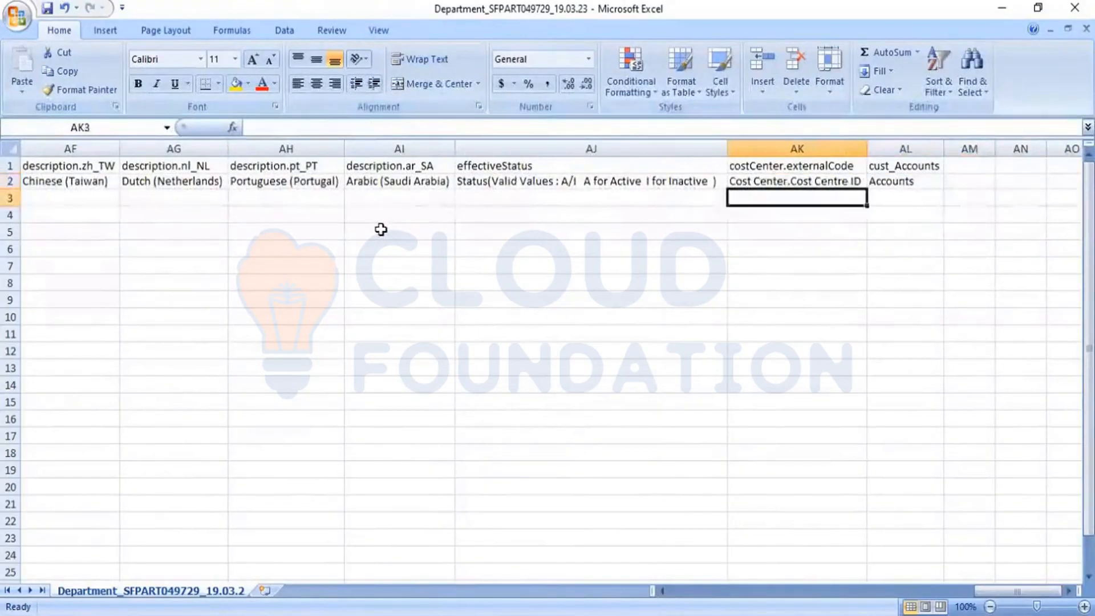
{"action": "key", "text": "Left"}
{"action": "key", "text": "Left"}
{"action": "key", "text": "Left"}
{"action": "key", "text": "Left"}
{"action": "key", "text": "Left"}
{"action": "key", "text": "Left"}
{"action": "key", "text": "Left"}
{"action": "key", "text": "Left"}
{"action": "key", "text": "Left"}
{"action": "key", "text": "Left"}
{"action": "key", "text": "Left"}
{"action": "key", "text": "Left"}
{"action": "key", "text": "Left"}
{"action": "key", "text": "Left"}
{"action": "key", "text": "Left"}
{"action": "key", "text": "Left"}
{"action": "key", "text": "Left"}
{"action": "key", "text": "Left"}
{"action": "key", "text": "Left"}
{"action": "key", "text": "Left"}
{"action": "key", "text": "Left"}
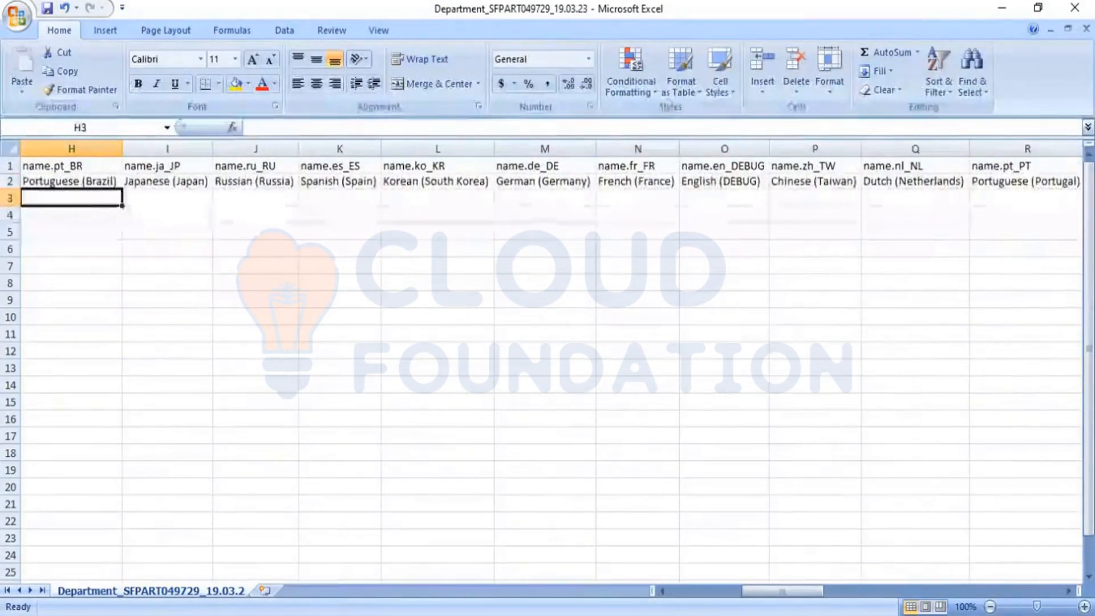
- Open the 17.01.23 department export and AutoFit all its columns
{"action": "key", "text": "alt+Tab"}
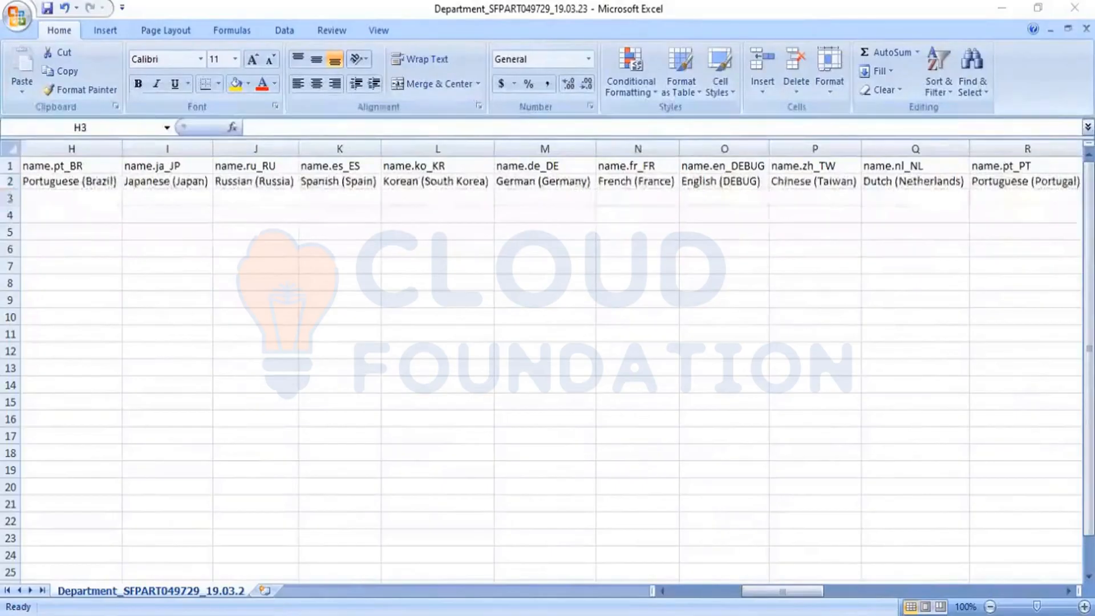
{"action": "double_click", "coordinate": [624, 349]}
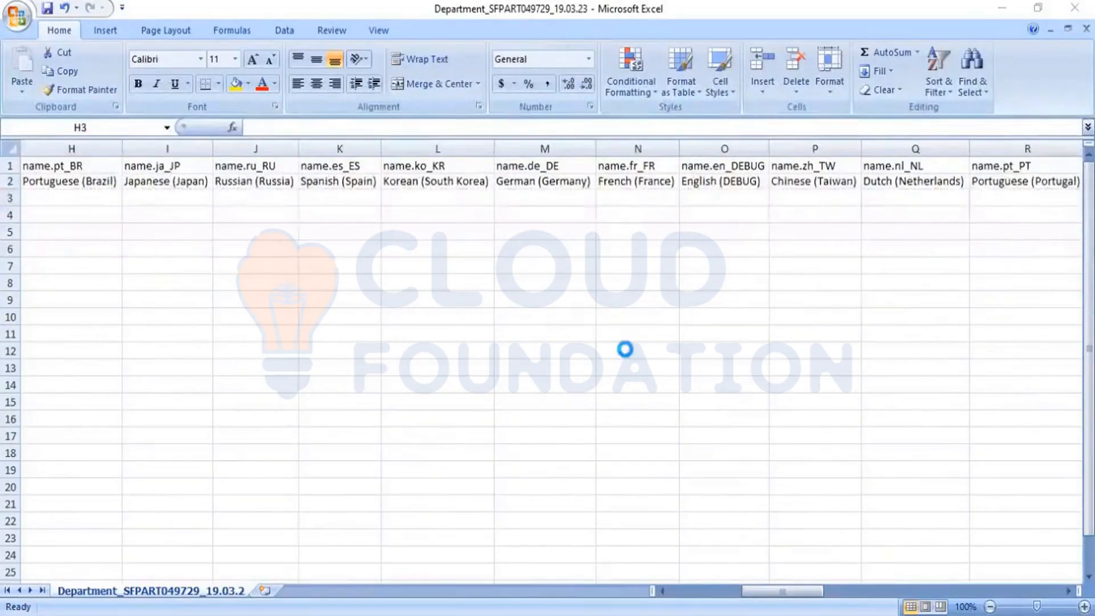
{"action": "left_click", "coordinate": [624, 349]}
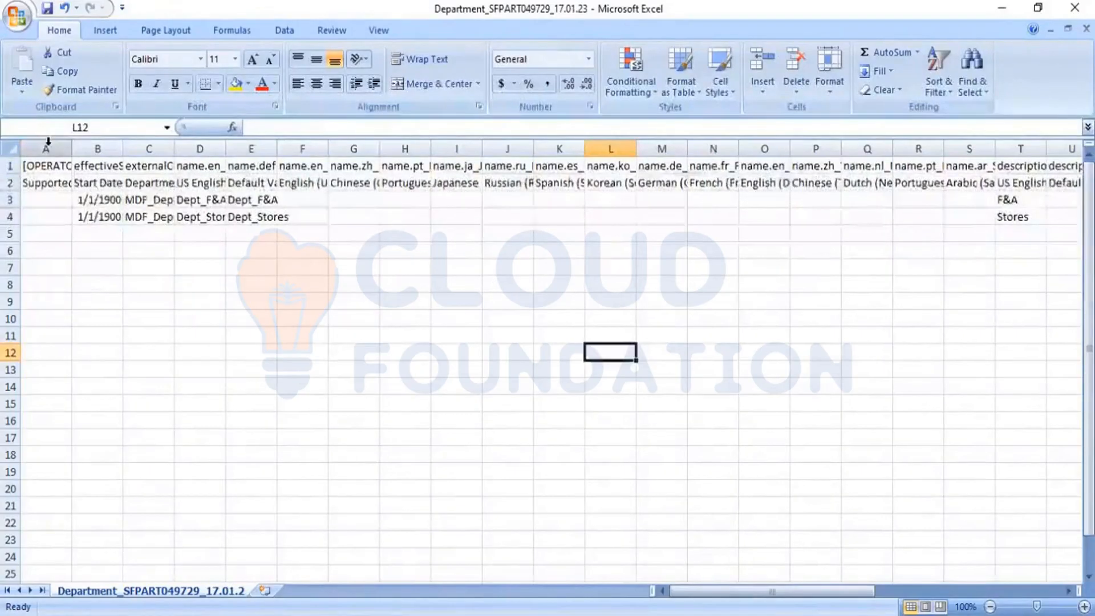
{"action": "left_click", "coordinate": [7, 151]}
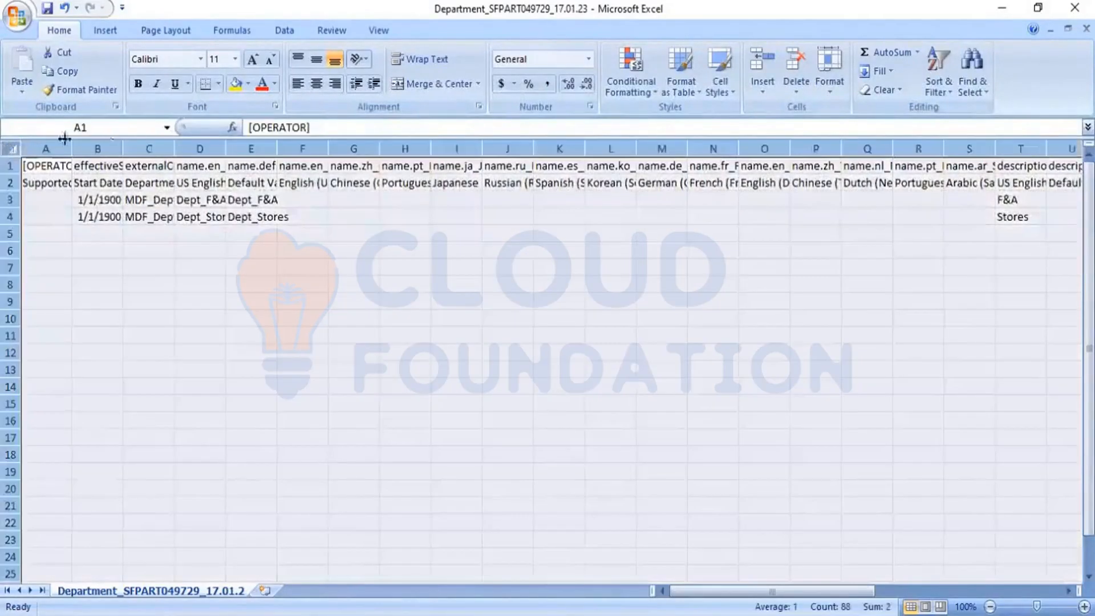
{"action": "double_click", "coordinate": [172, 141]}
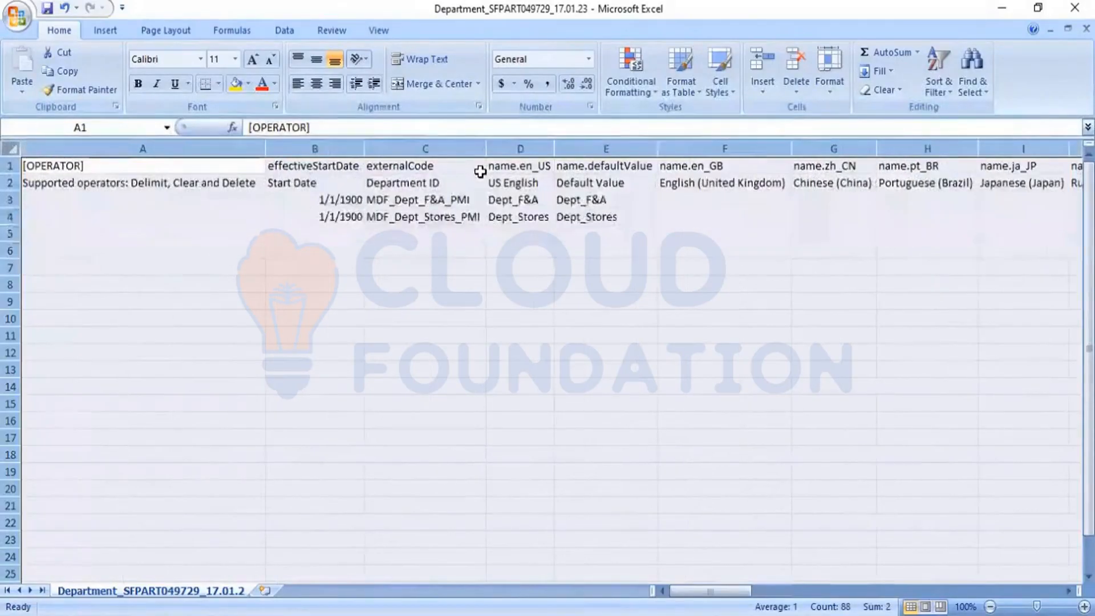
{"action": "left_click", "coordinate": [458, 298]}
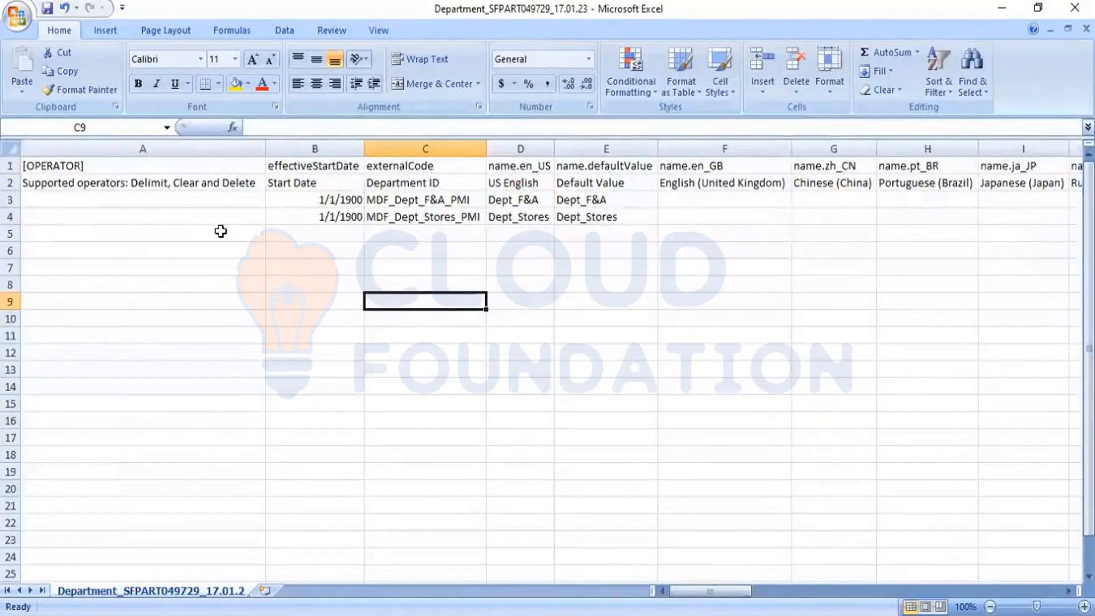
- Copy the F&A and Stores rows 3–4 and paste into the 19.03.23 template
{"action": "left_click", "coordinate": [8, 201]}
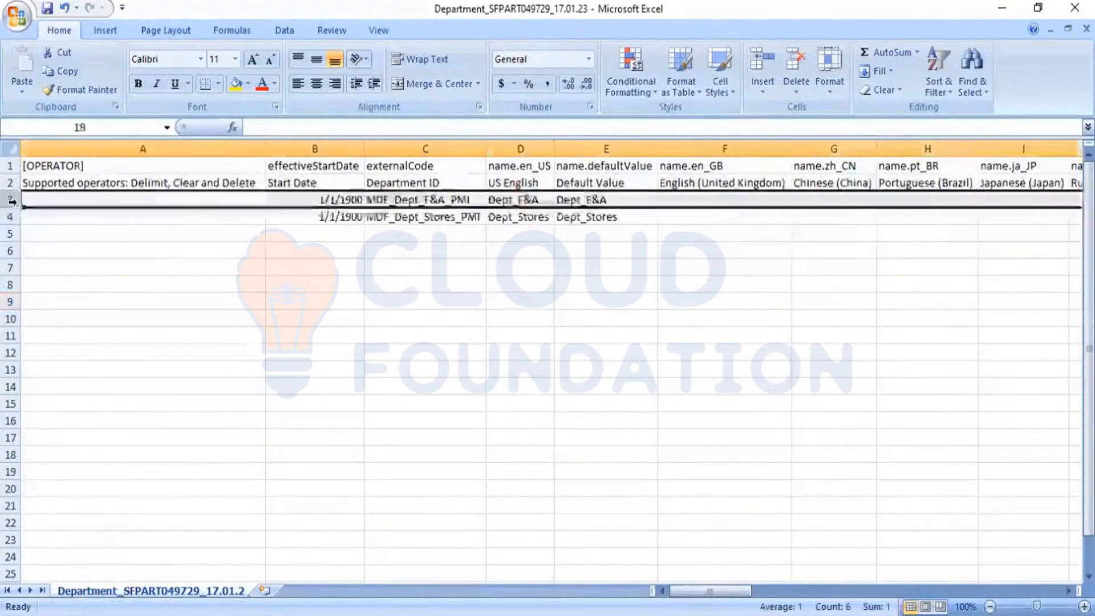
{"action": "key", "text": "shift+Down"}
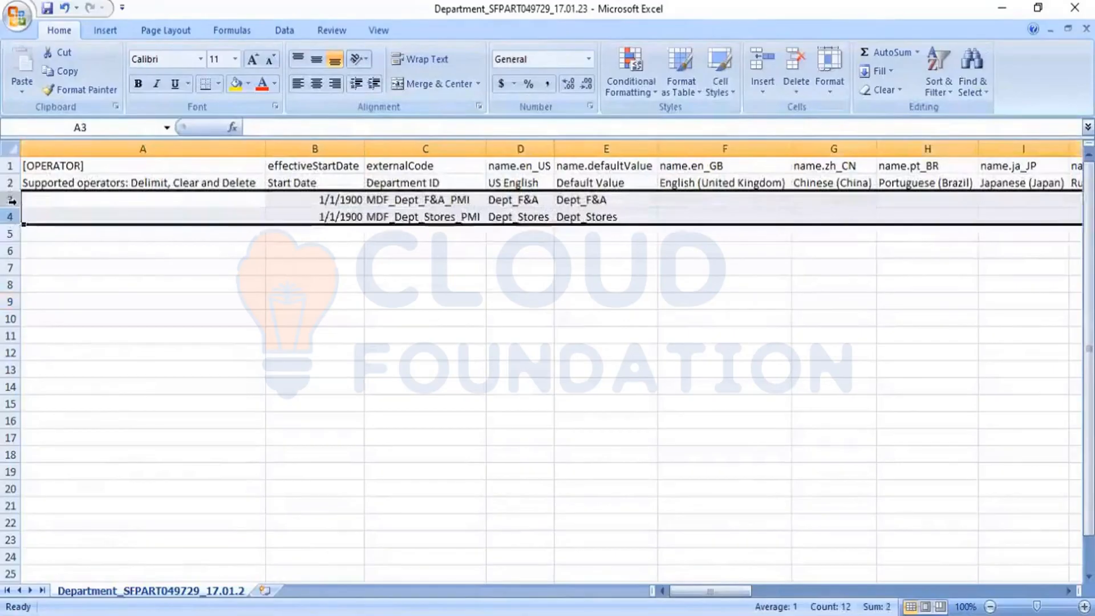
{"action": "key", "text": "ctrl+c"}
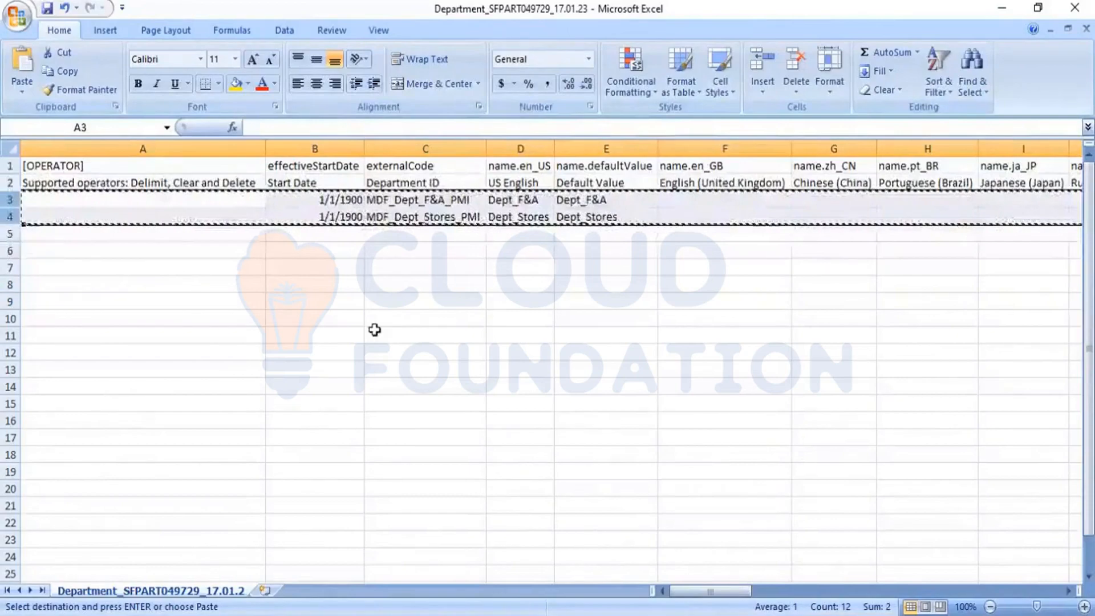
{"action": "key", "text": "ctrl+Tab"}
{"action": "key", "text": "ctrl+v"}
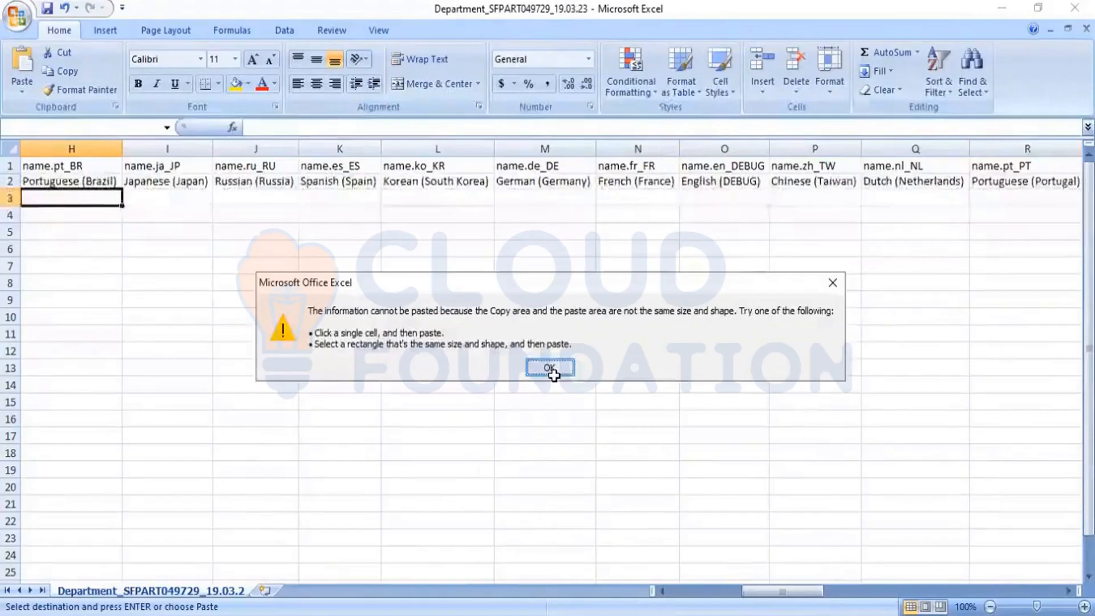
- Dismiss the size-mismatch error and paste the two department rows starting at A3
{"action": "left_click", "coordinate": [549, 368]}
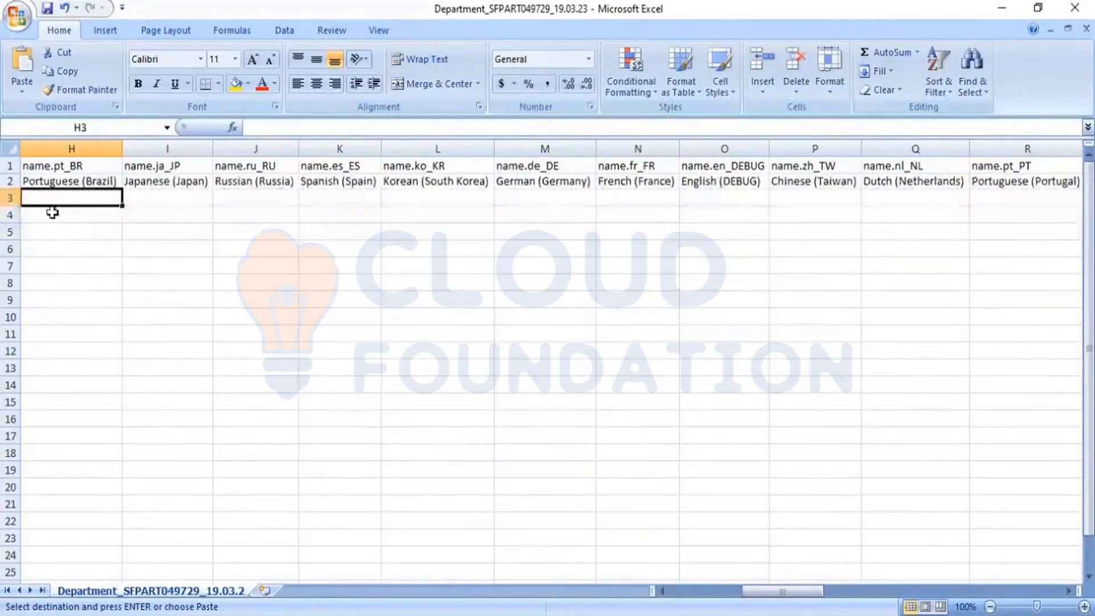
{"action": "key", "text": "Left"}
{"action": "key", "text": "Left"}
{"action": "key", "text": "Left"}
{"action": "key", "text": "Left"}
{"action": "key", "text": "Left"}
{"action": "key", "text": "Left"}
{"action": "key", "text": "Left"}
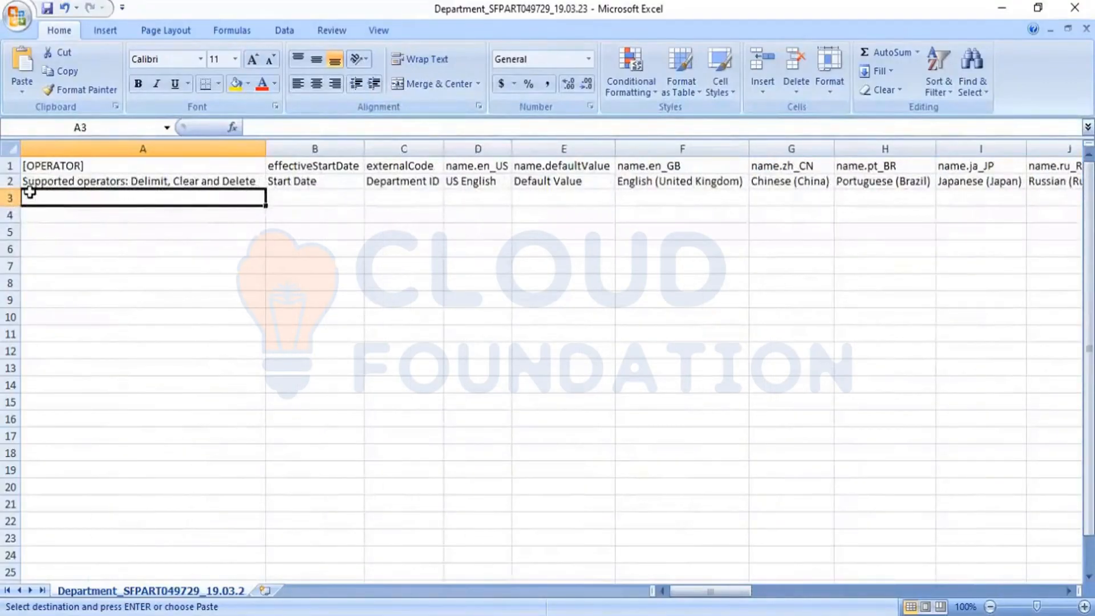
{"action": "key", "text": "ctrl+v"}
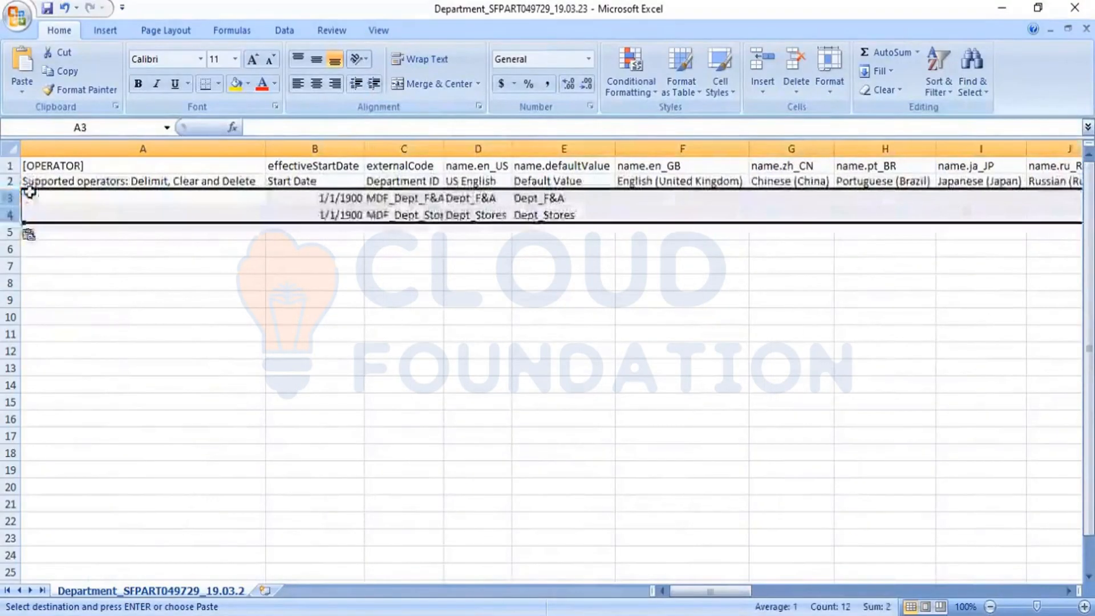
{"action": "left_click", "coordinate": [303, 281]}
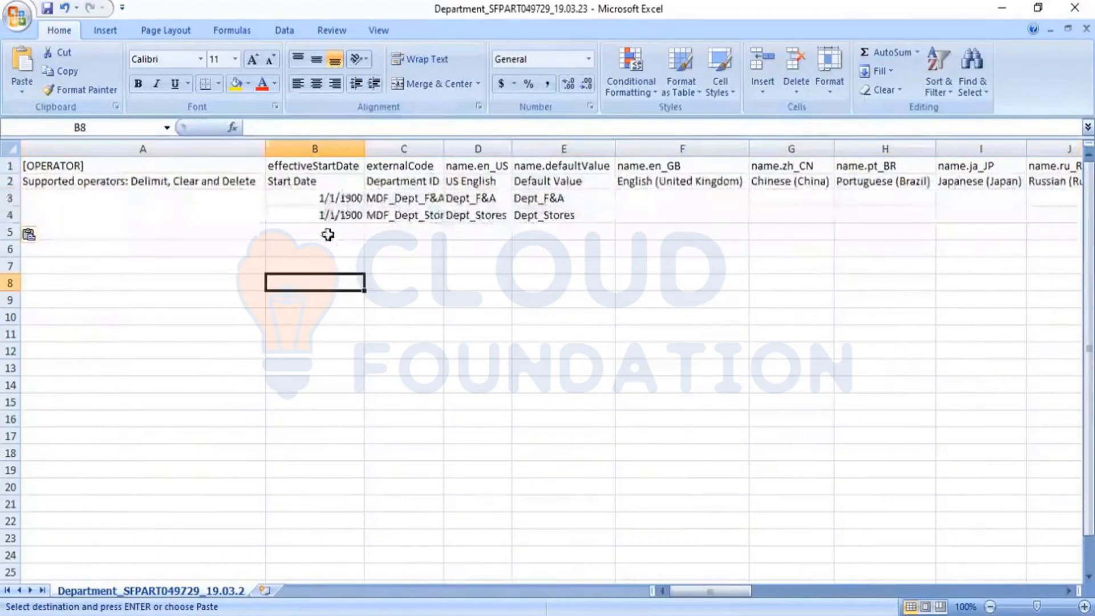
- Verify the first department's start date of 1/1/1900 in B3
{"action": "left_click", "coordinate": [348, 197]}
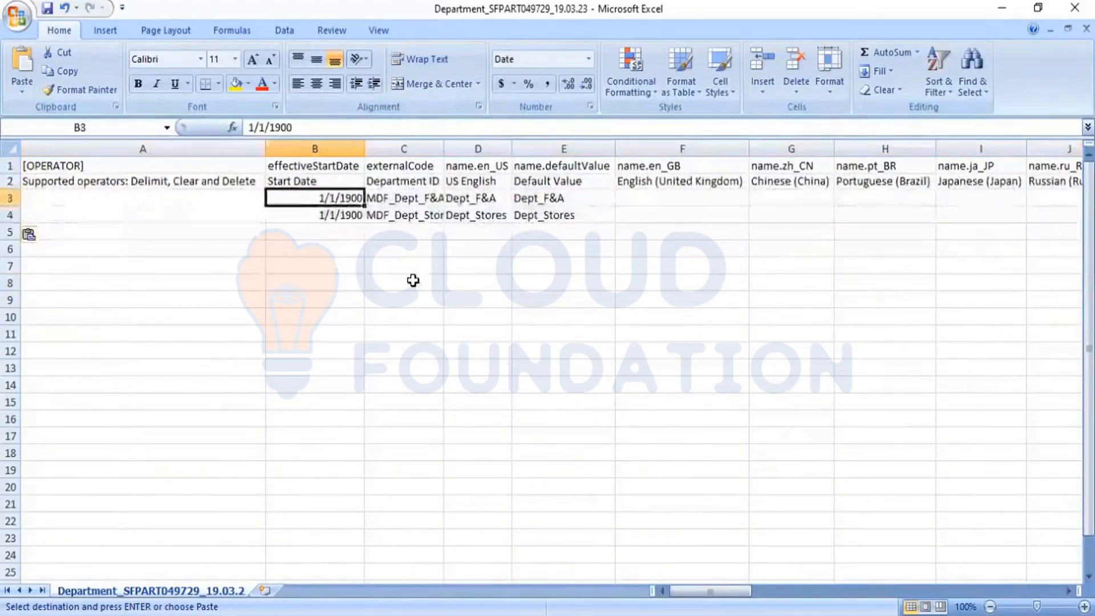
{"action": "left_click", "coordinate": [254, 128]}
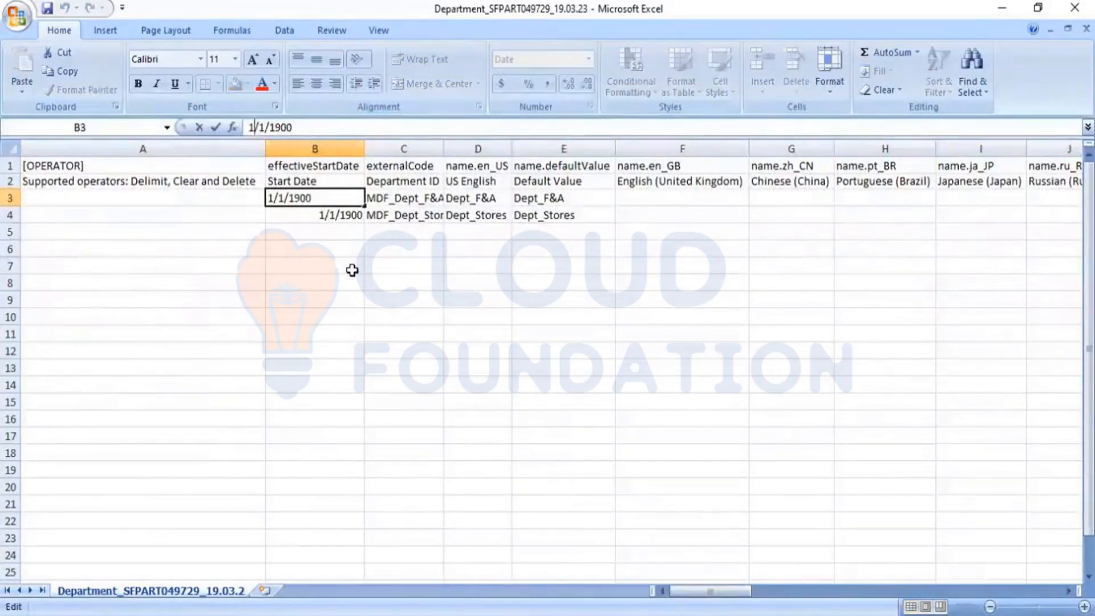
{"action": "left_click", "coordinate": [345, 215]}
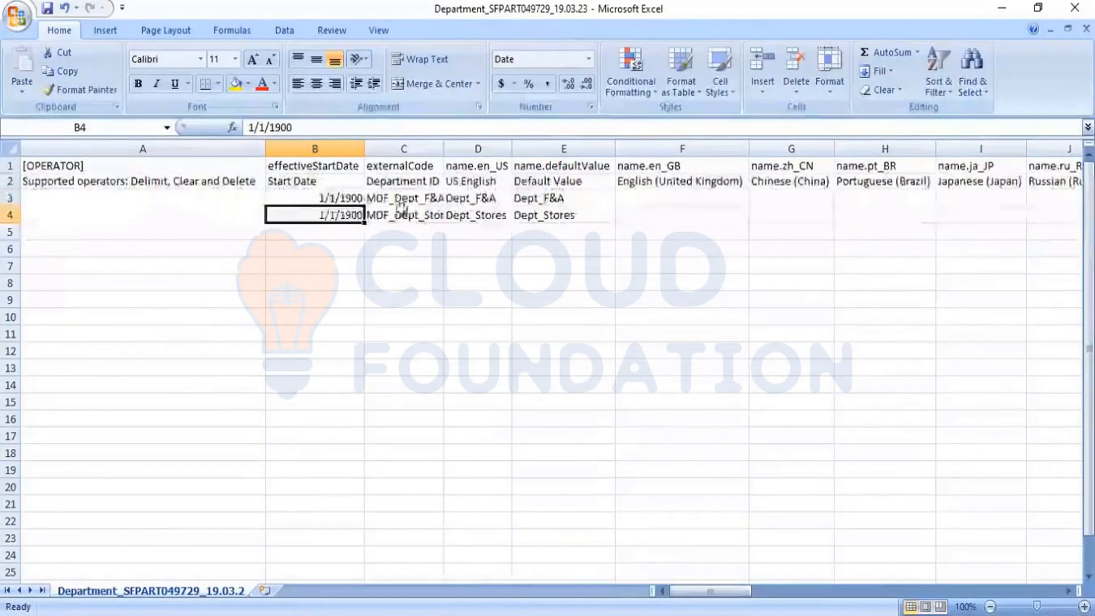
{"action": "left_click", "coordinate": [413, 200]}
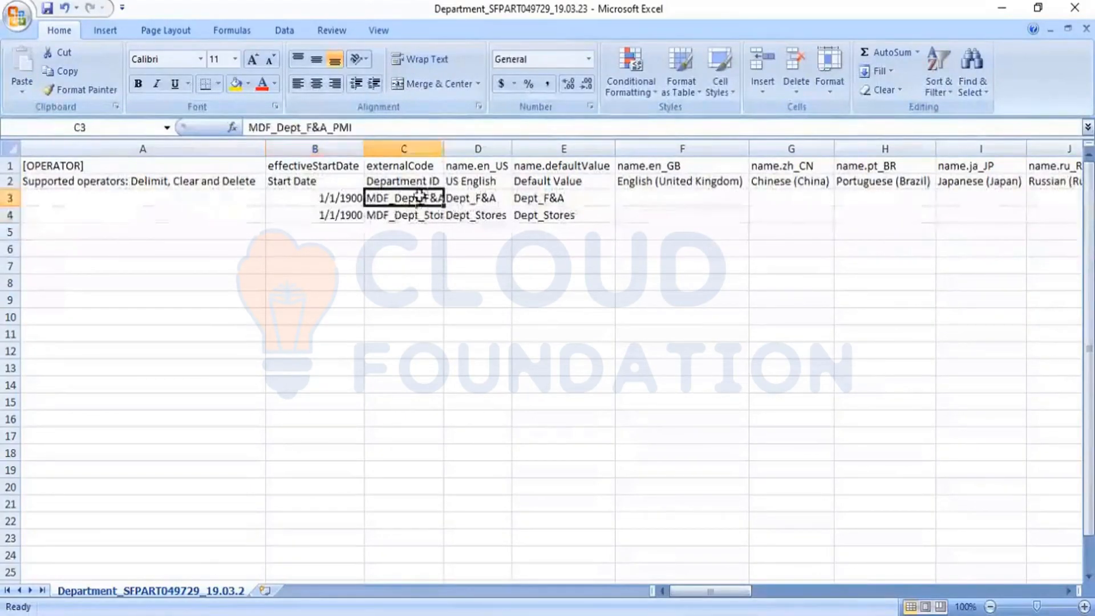
- Widen column C and change the C3 code to Dept_Admin_PMI
{"action": "double_click", "coordinate": [446, 144]}
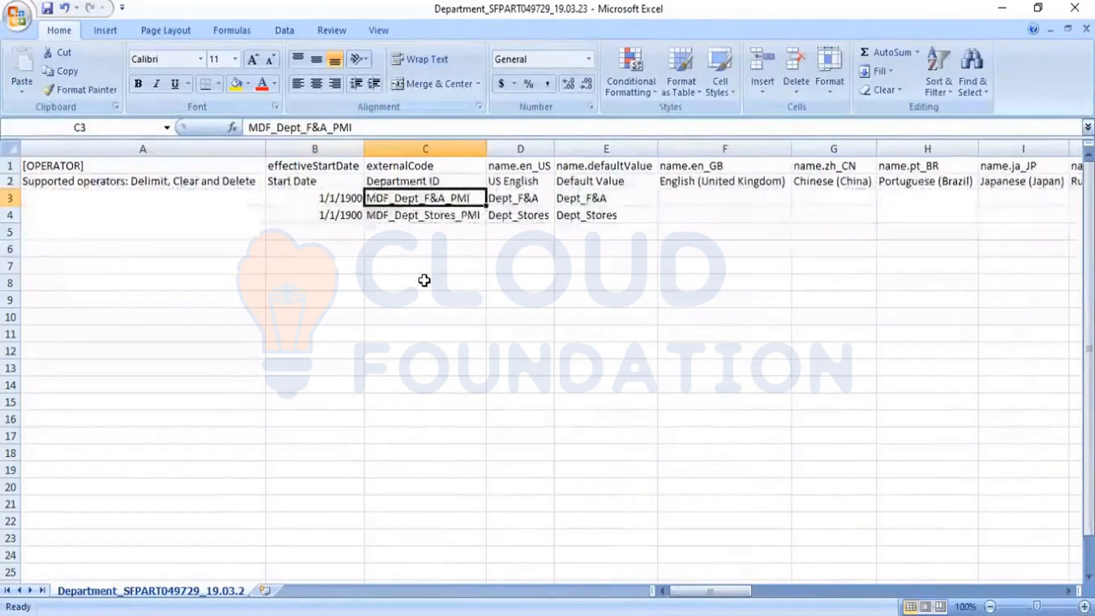
{"action": "type", "text": "DPE"}
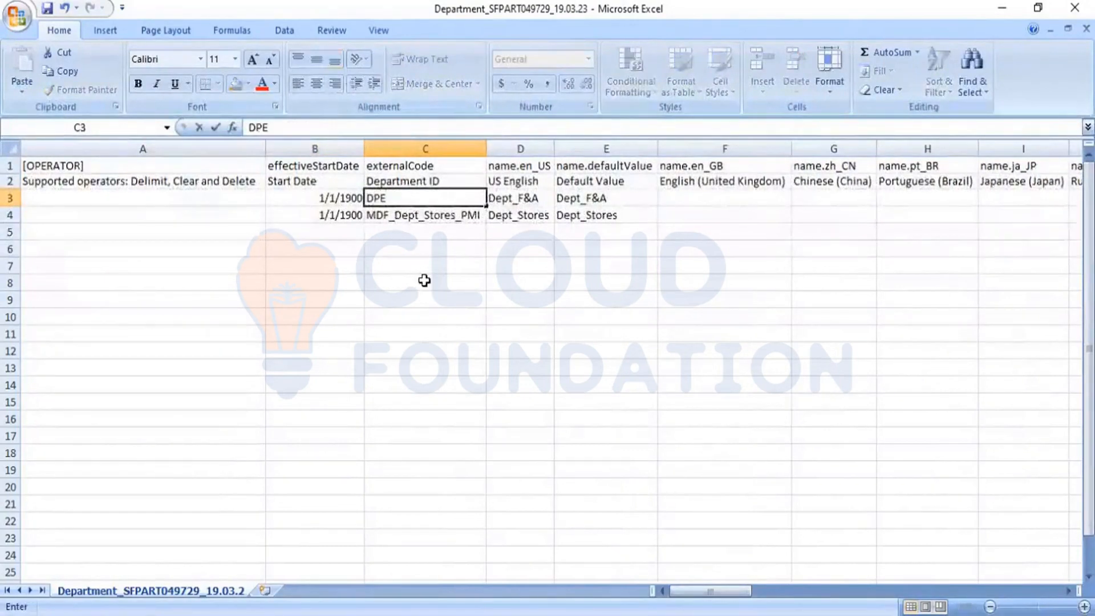
{"action": "key", "text": "BackSpace"}
{"action": "key", "text": "BackSpace"}
{"action": "key", "text": "BackSpace"}
{"action": "type", "text": "Dept"}
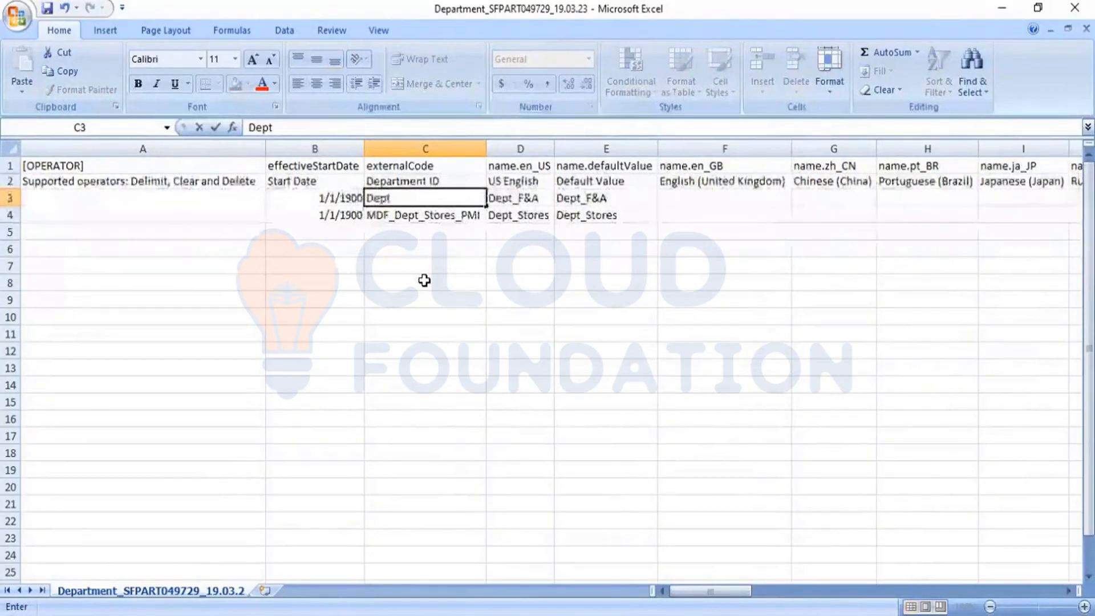
{"action": "type", "text": "_"}
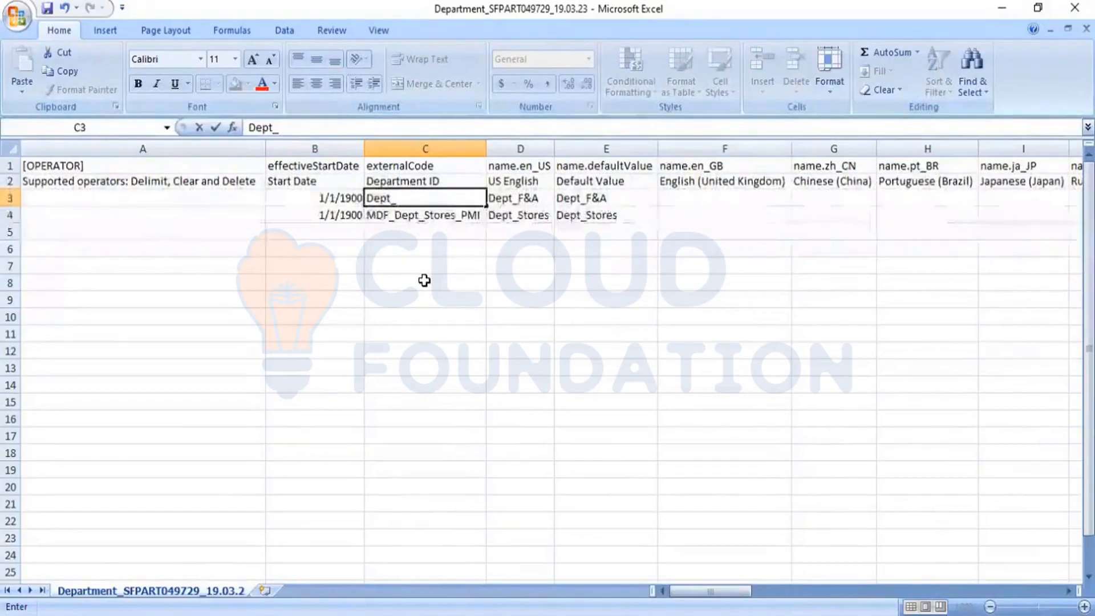
{"action": "type", "text": "Adi"}
{"action": "key", "text": "BackSpace"}
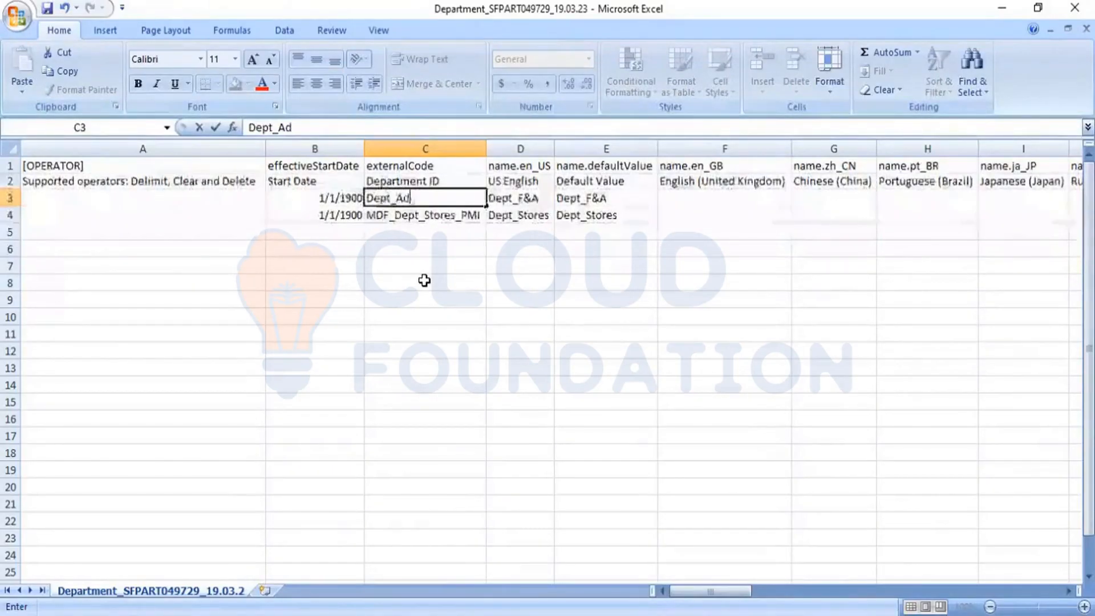
{"action": "type", "text": "min"}
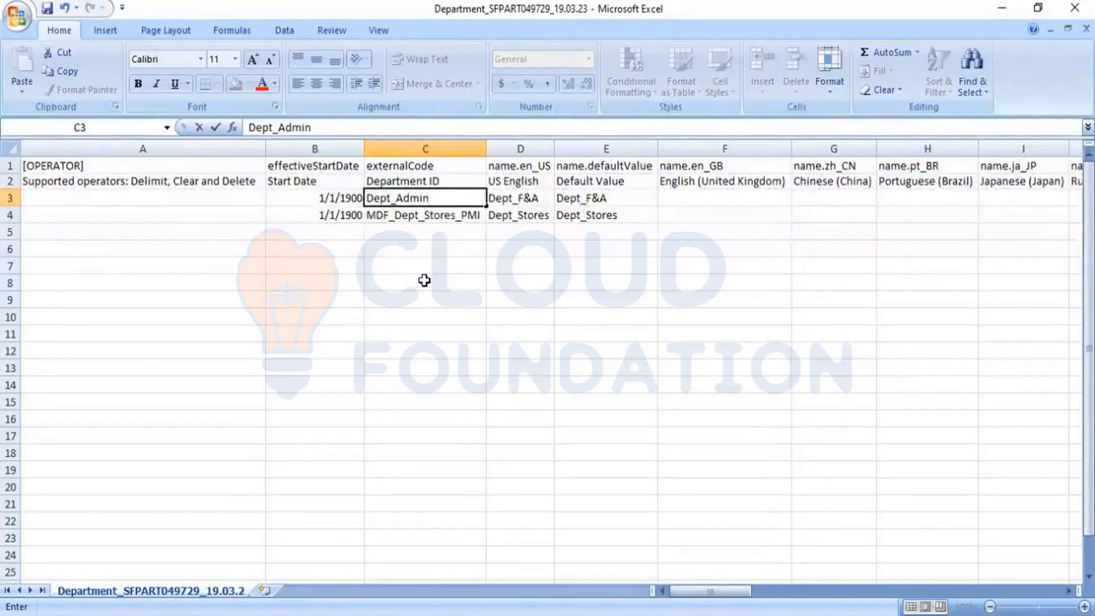
{"action": "type", "text": "_PMI"}
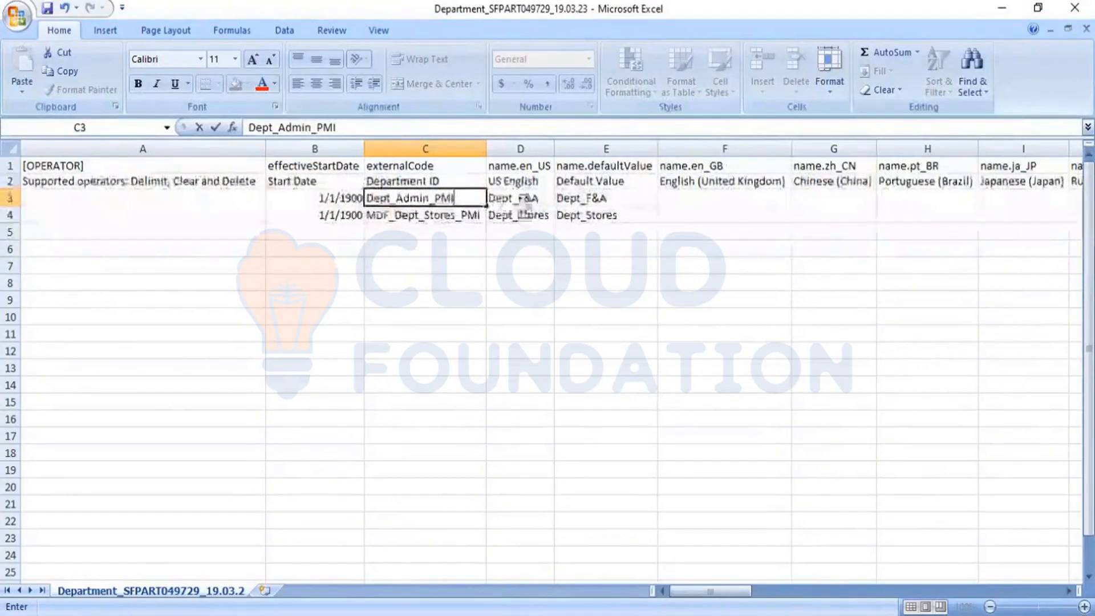
{"action": "left_click", "coordinate": [521, 199]}
- Enter Dept_Admin as the US English name in D3 and the default value in E3
{"action": "type", "text": "Dept"}
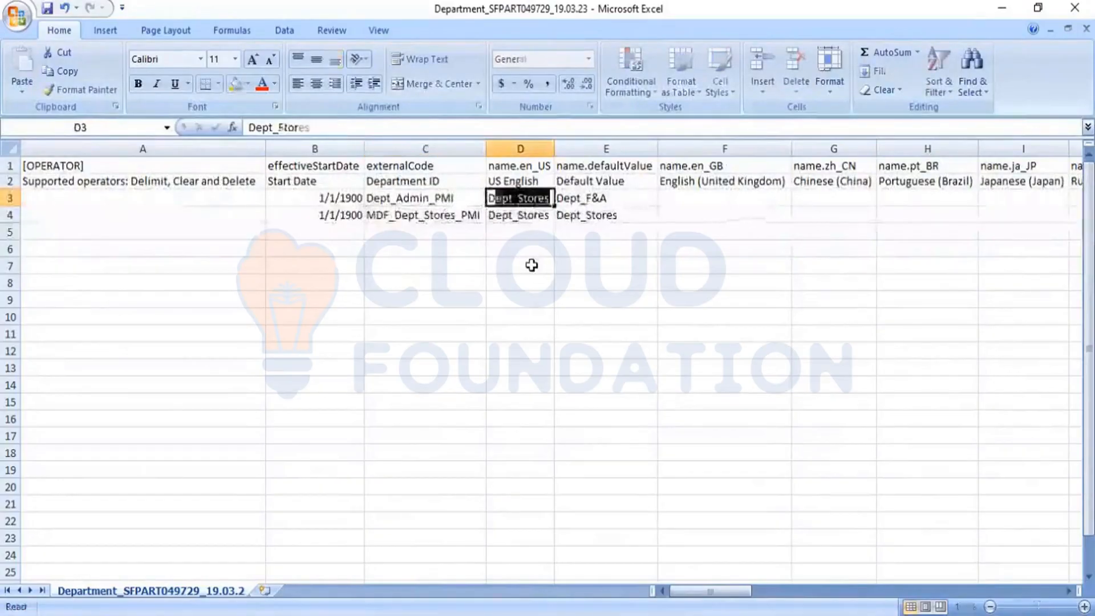
{"action": "type", "text": "_"}
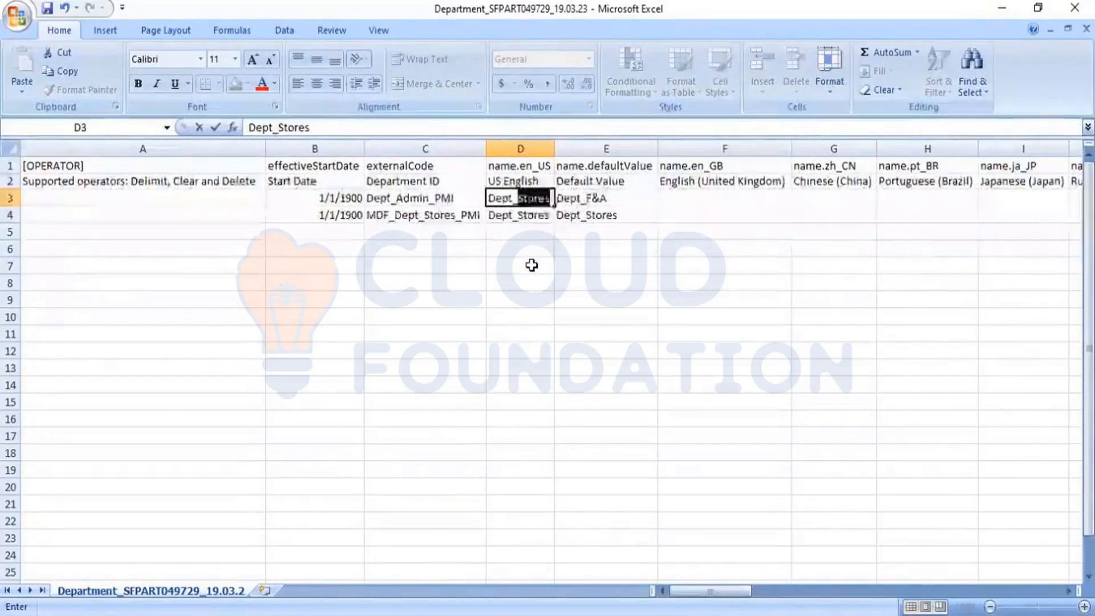
{"action": "type", "text": "Admin"}
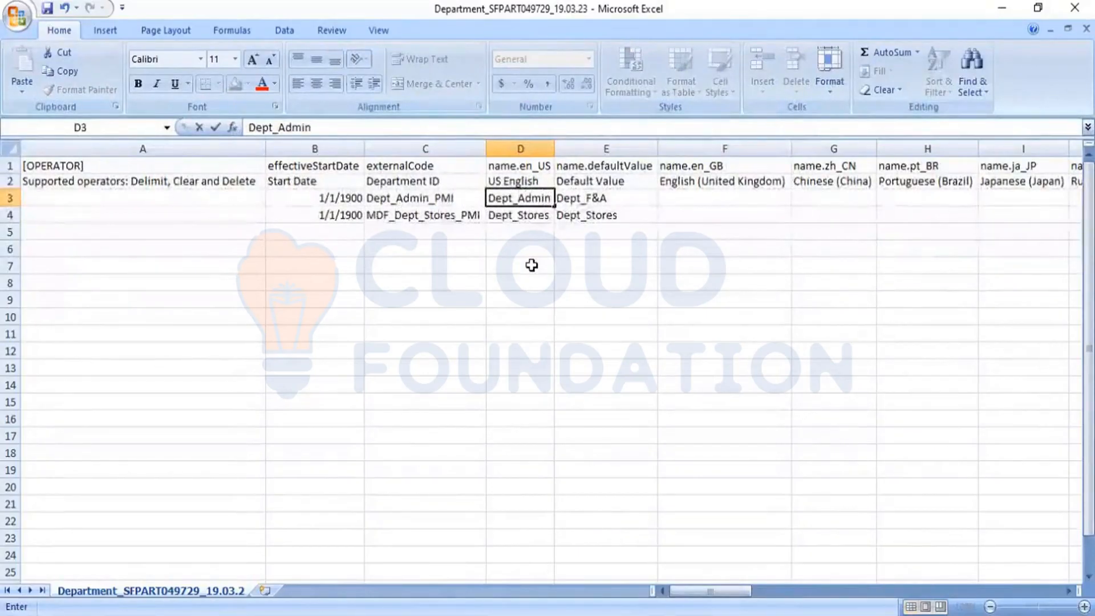
{"action": "key", "text": "Tab"}
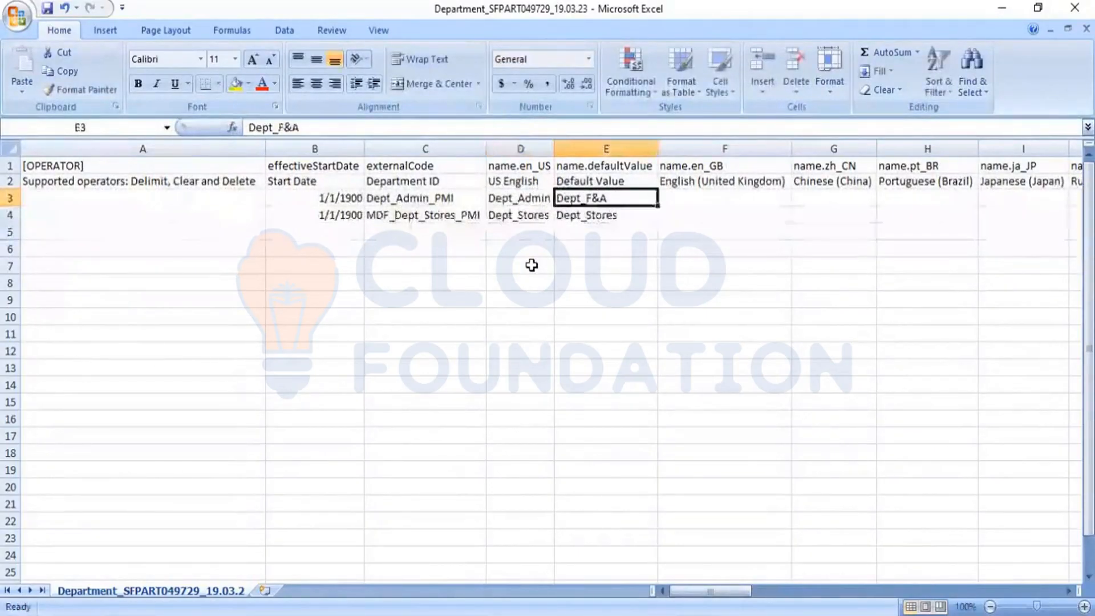
{"action": "key", "text": "Left"}
{"action": "key", "text": "ctrl+c"}
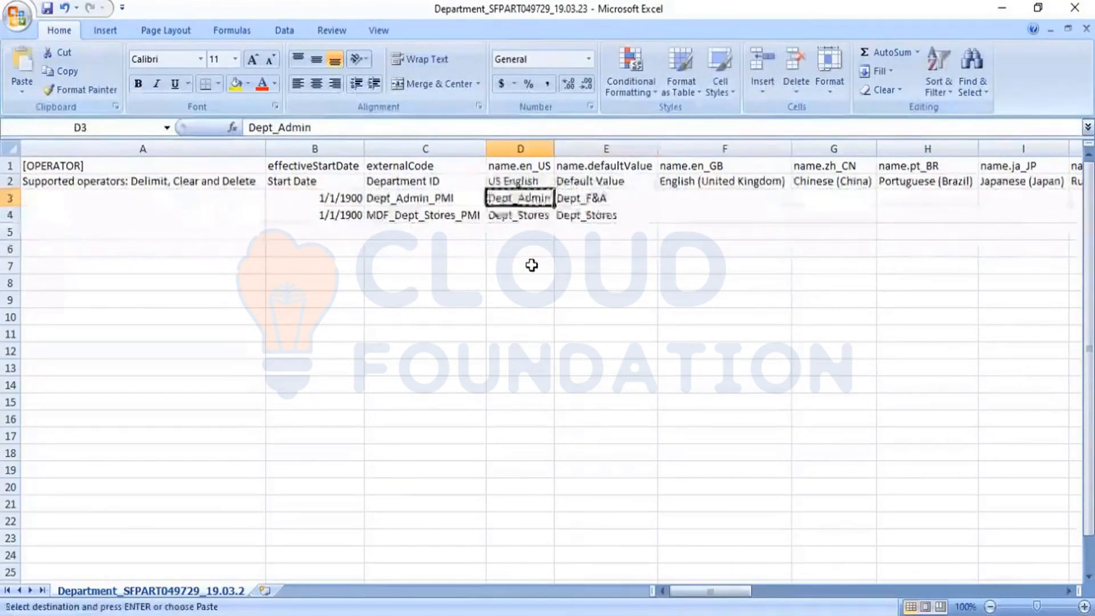
{"action": "key", "text": "Right"}
{"action": "key", "text": "ctrl+v"}
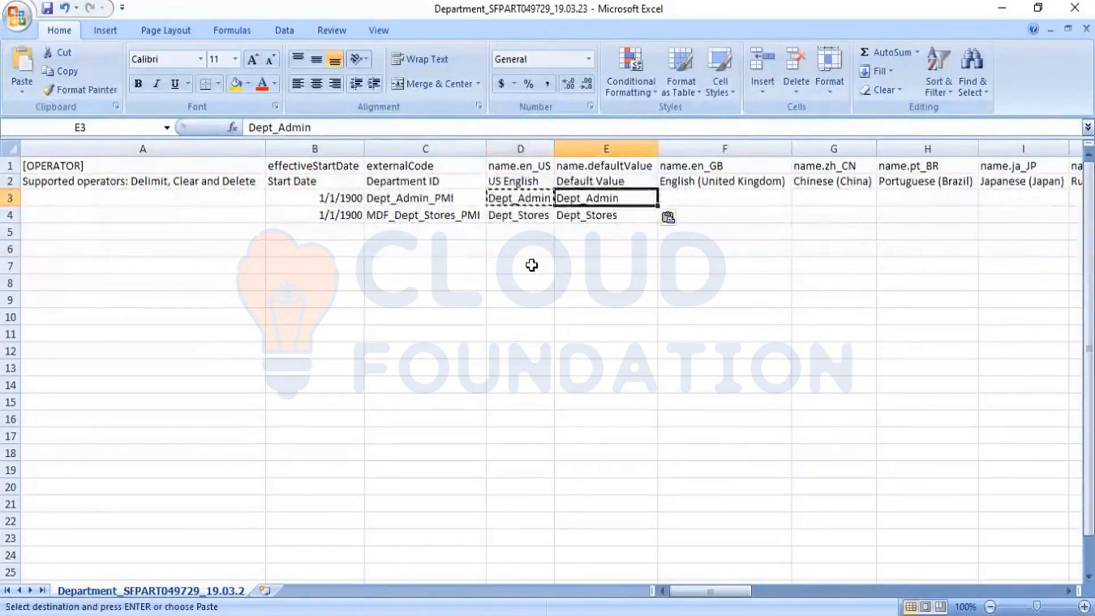
- Begin replacing the second department's code in C4 with 'Dept_'
{"action": "key", "text": "Left"}
{"action": "key", "text": "Left"}
{"action": "key", "text": "Down"}
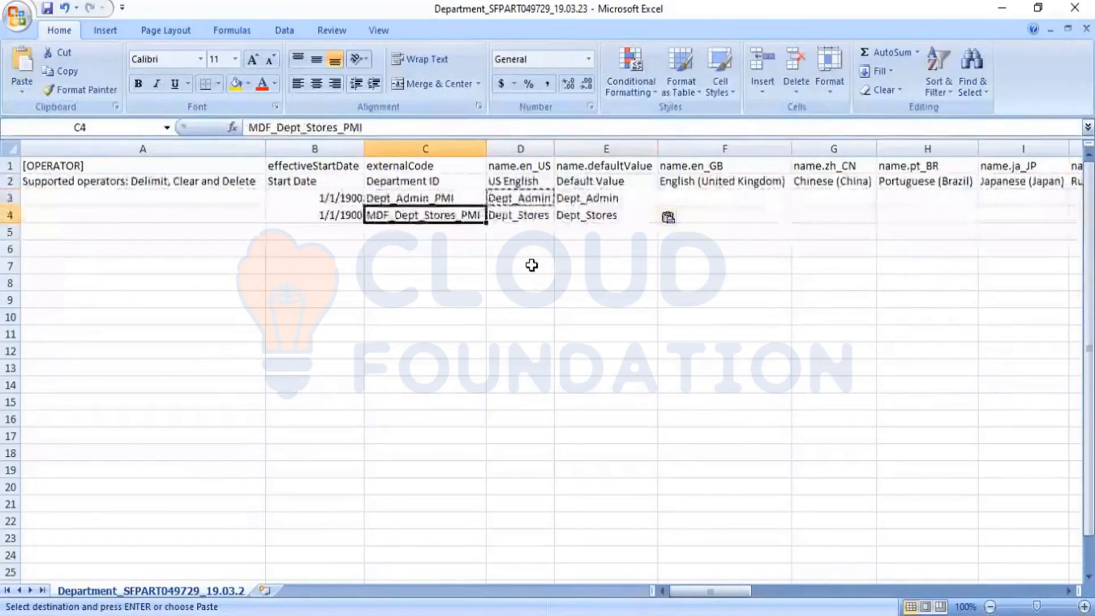
{"action": "type", "text": "Dept"}
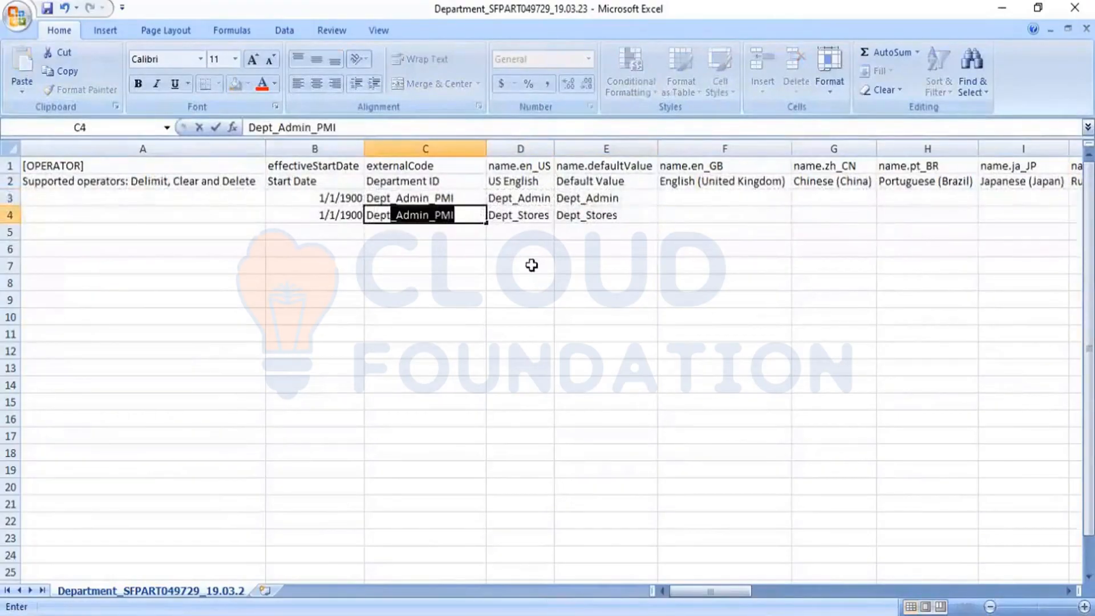
{"action": "type", "text": "_Sales_PMI"}
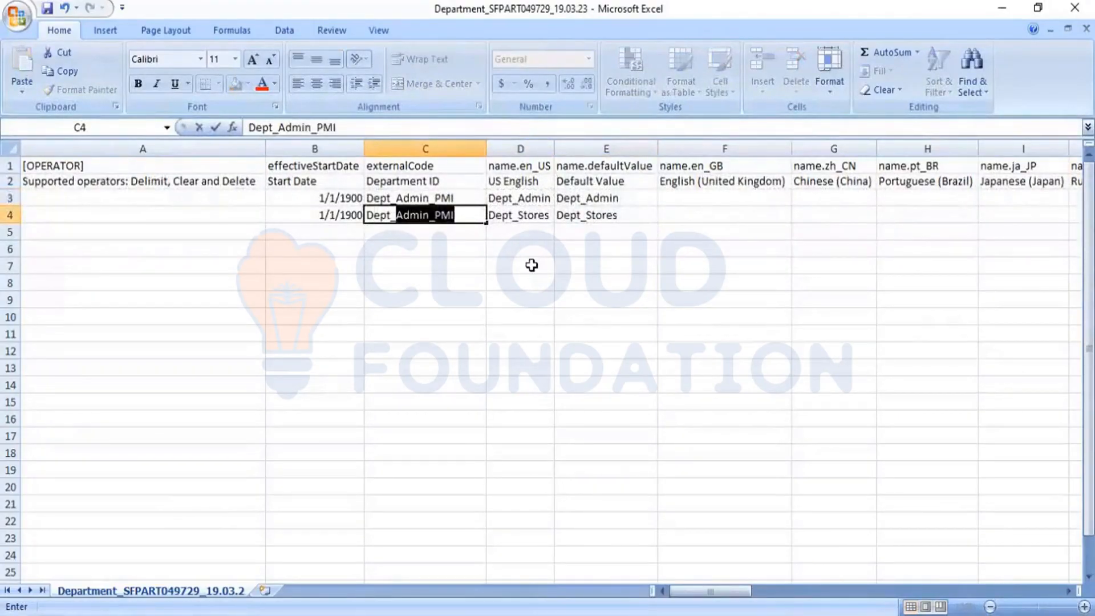
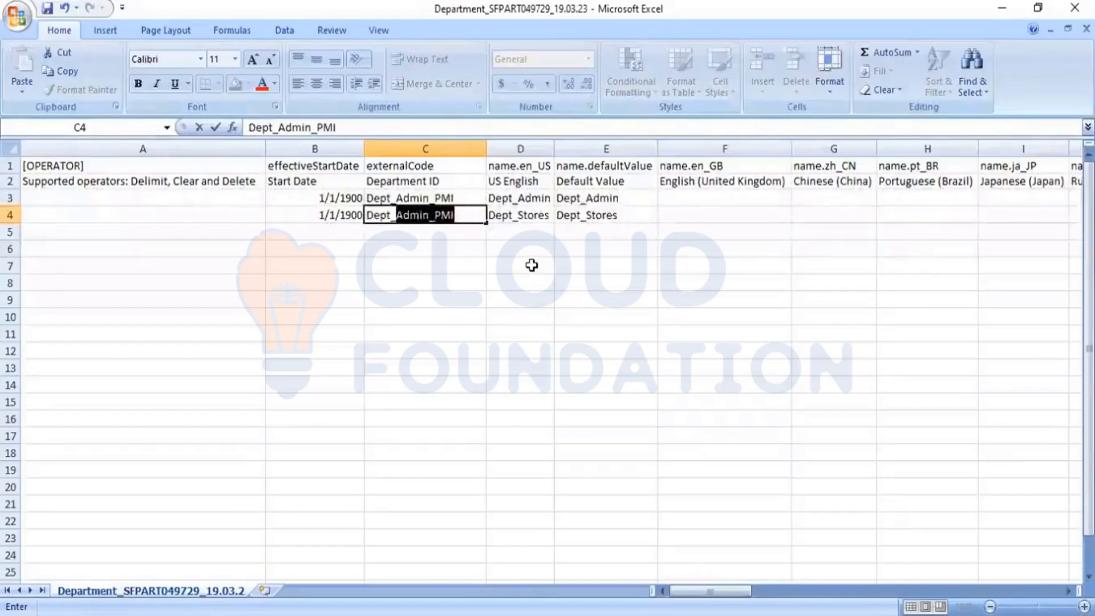
- Finish C4 as Dept_Sales_PMI and enter Dept_Sales as the US English name in D4
{"action": "type", "text": "Sales"}
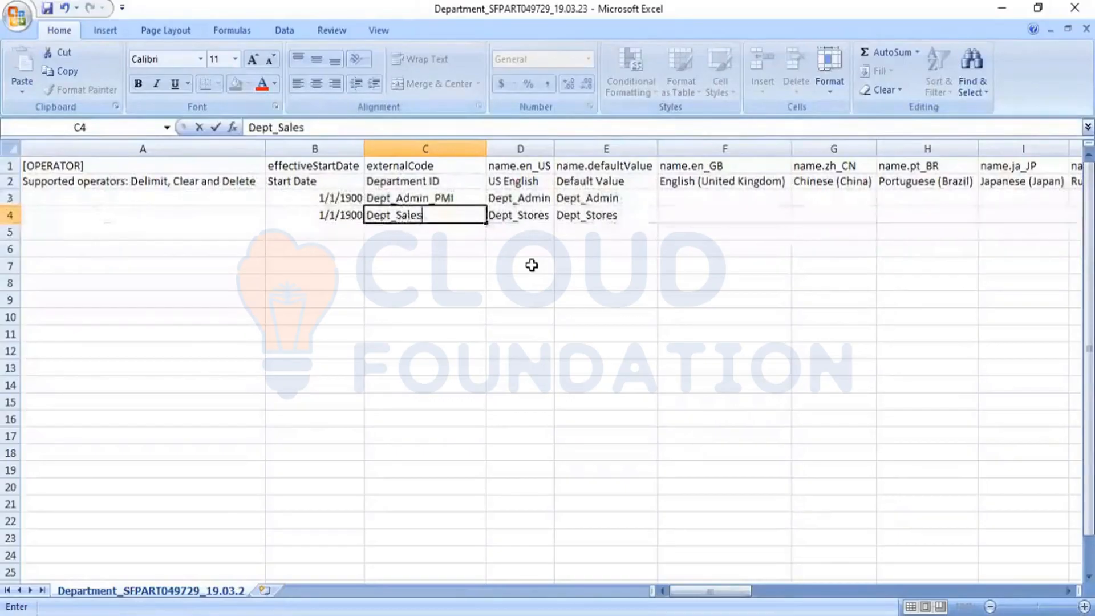
{"action": "type", "text": "_PMI"}
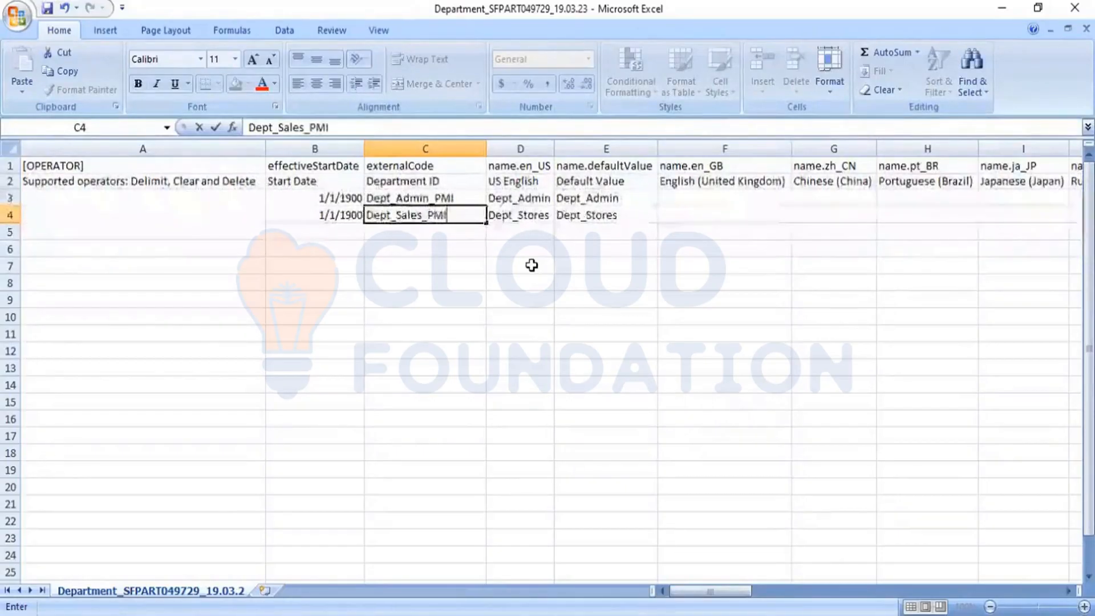
{"action": "key", "text": "Tab"}
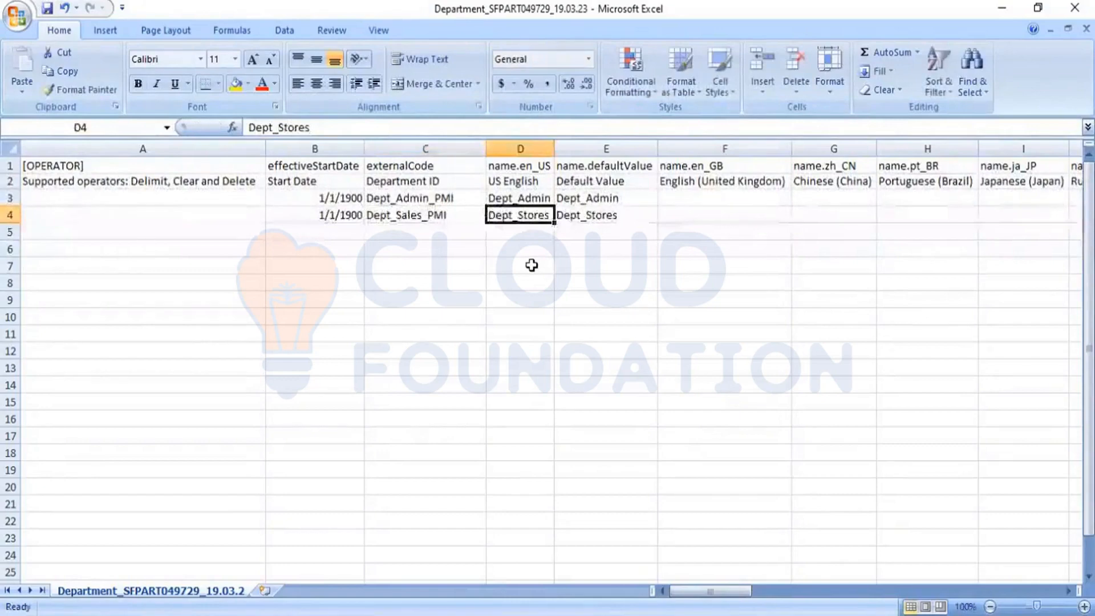
{"action": "type", "text": "Dept_"}
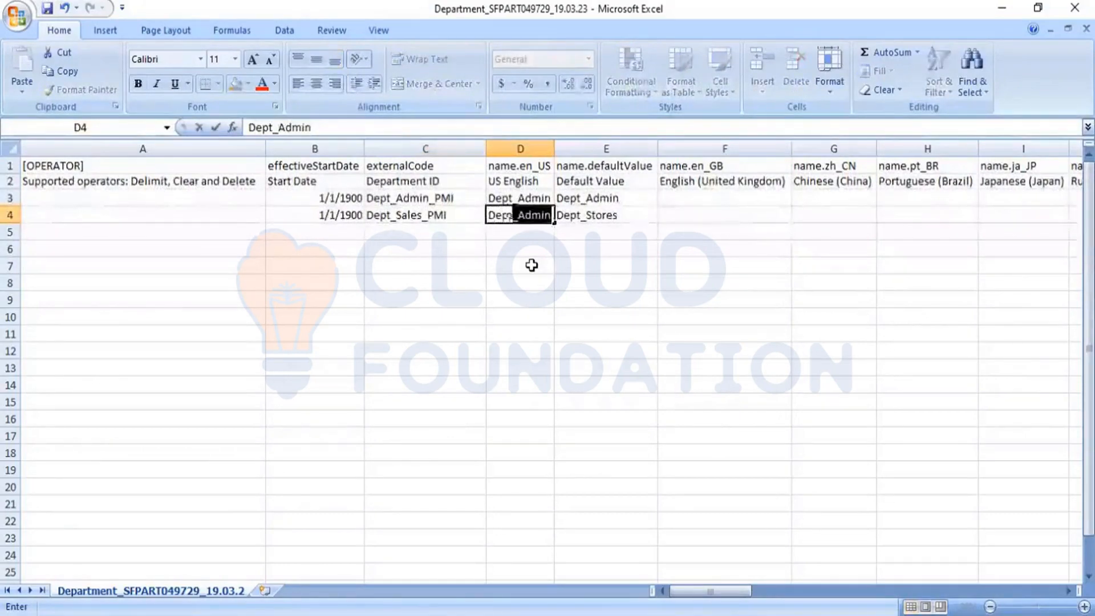
{"action": "type", "text": "Sale"}
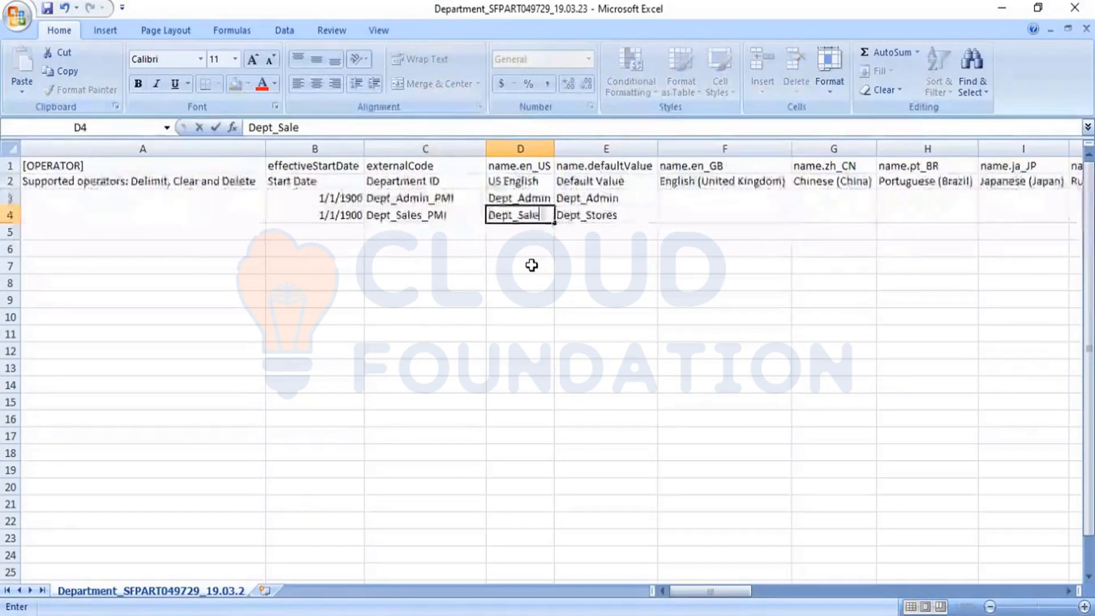
{"action": "type", "text": "s"}
{"action": "key", "text": "Tab"}
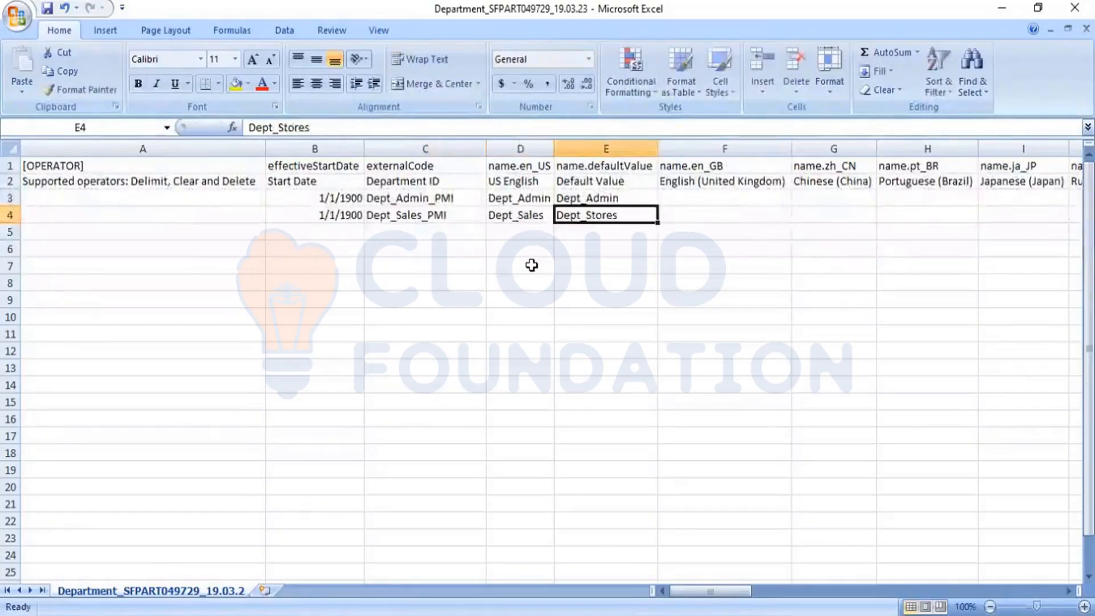
- Copy Dept_Sales from D4 into E4 as the default value
{"action": "key", "text": "Left"}
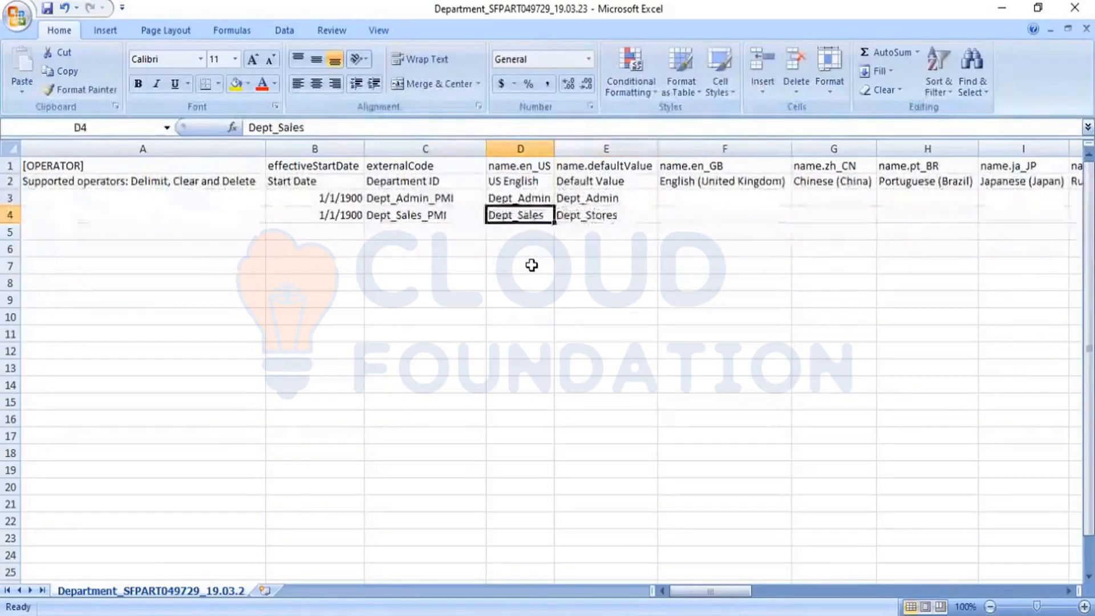
{"action": "key", "text": "ctrl+c"}
{"action": "key", "text": "Right"}
{"action": "key", "text": "ctrl+v"}
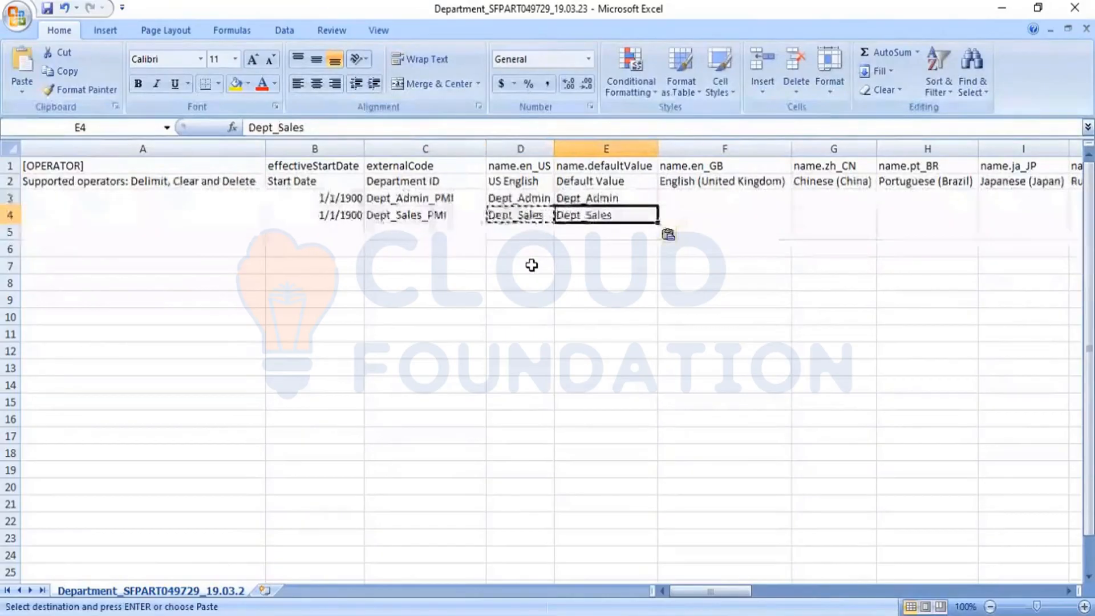
{"action": "key", "text": "Right"}
{"action": "key", "text": "Right"}
{"action": "key", "text": "Right"}
{"action": "key", "text": "Right"}
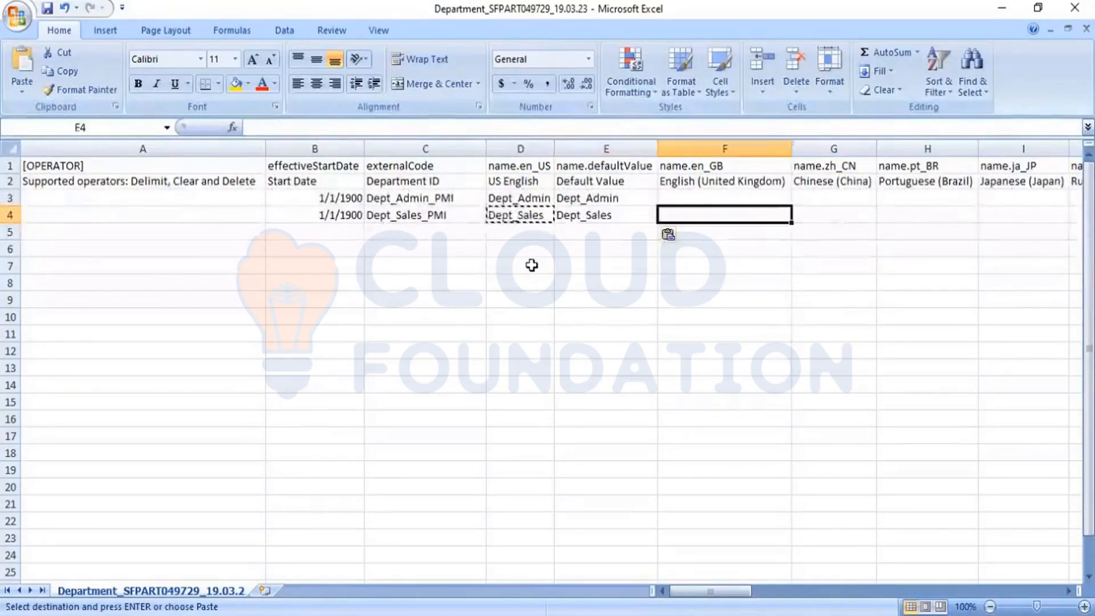
{"action": "key", "text": "Right"}
{"action": "key", "text": "Right"}
{"action": "key", "text": "Right"}
{"action": "key", "text": "Right"}
{"action": "key", "text": "Right"}
{"action": "key", "text": "Right"}
{"action": "key", "text": "Right"}
{"action": "key", "text": "Right"}
{"action": "key", "text": "Right"}
{"action": "key", "text": "Right"}
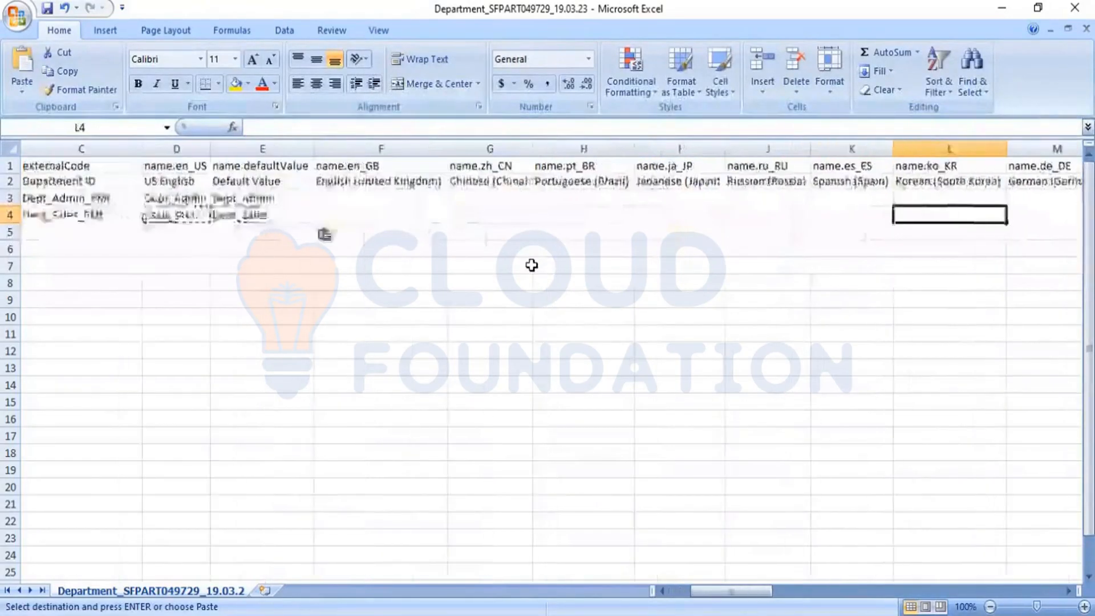
- Replace the US English descriptions with Admin in T3 and Sales in T4
{"action": "key", "text": "Right"}
{"action": "key", "text": "Right"}
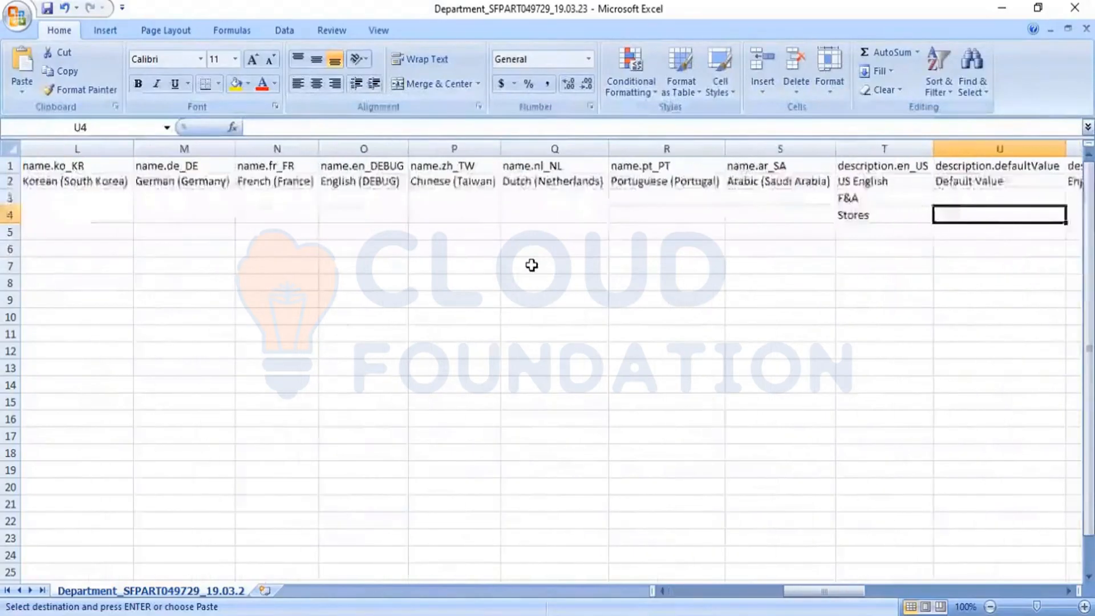
{"action": "key", "text": "Up"}
{"action": "key", "text": "Left"}
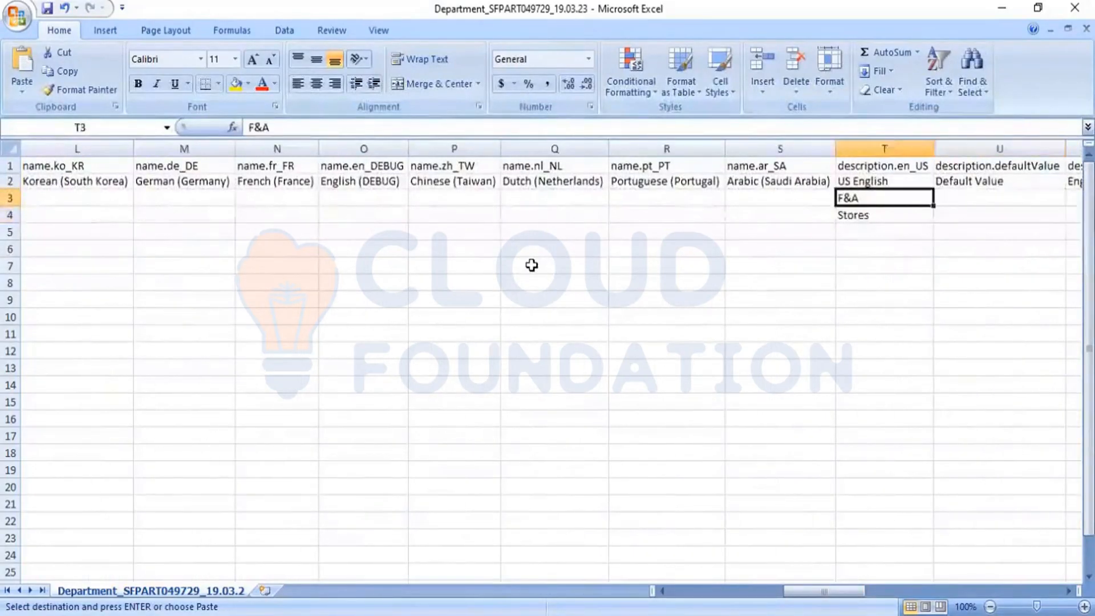
{"action": "type", "text": "Adm"}
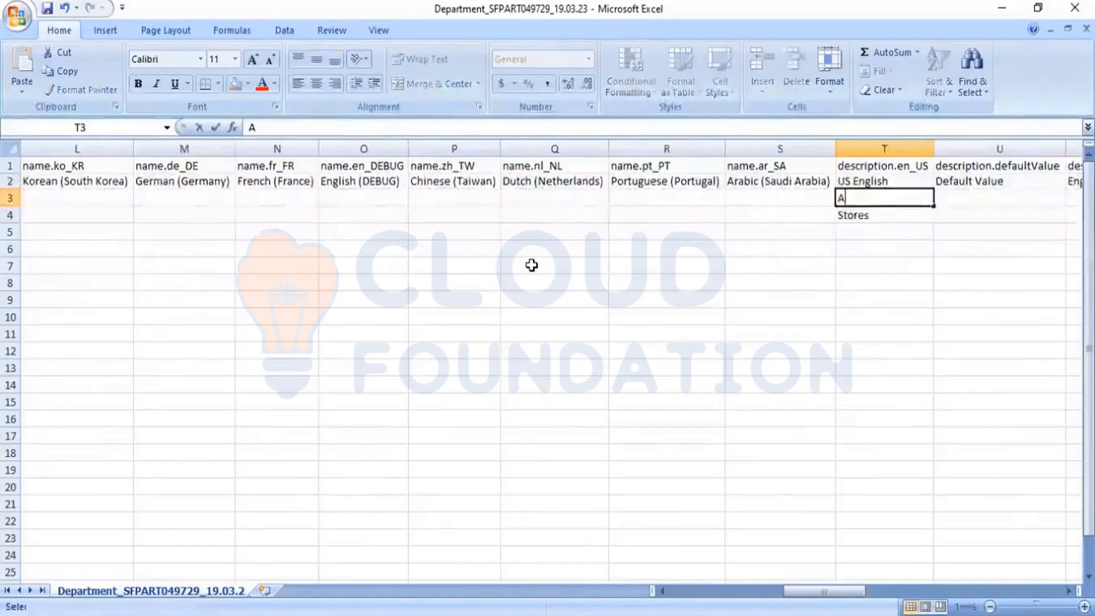
{"action": "type", "text": "in"}
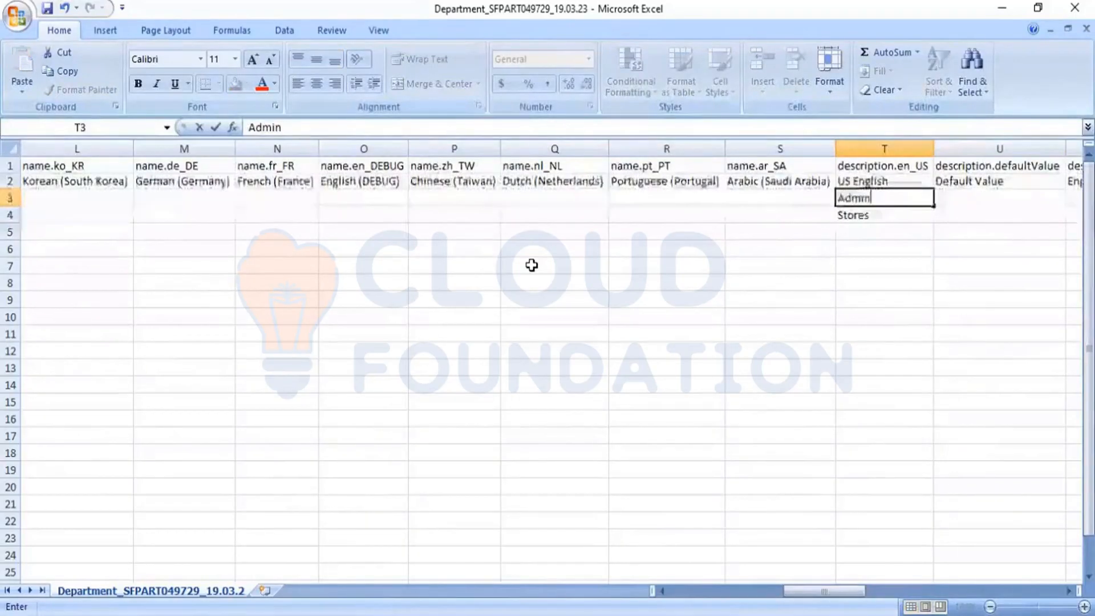
{"action": "key", "text": "Return"}
{"action": "type", "text": "Sales"}
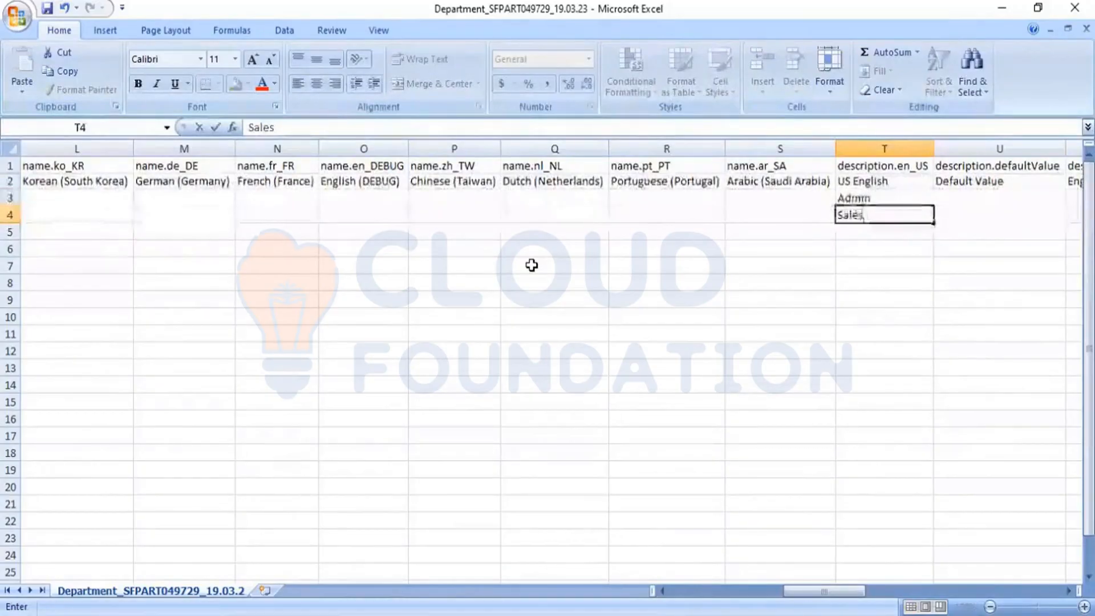
{"action": "key", "text": "Tab"}
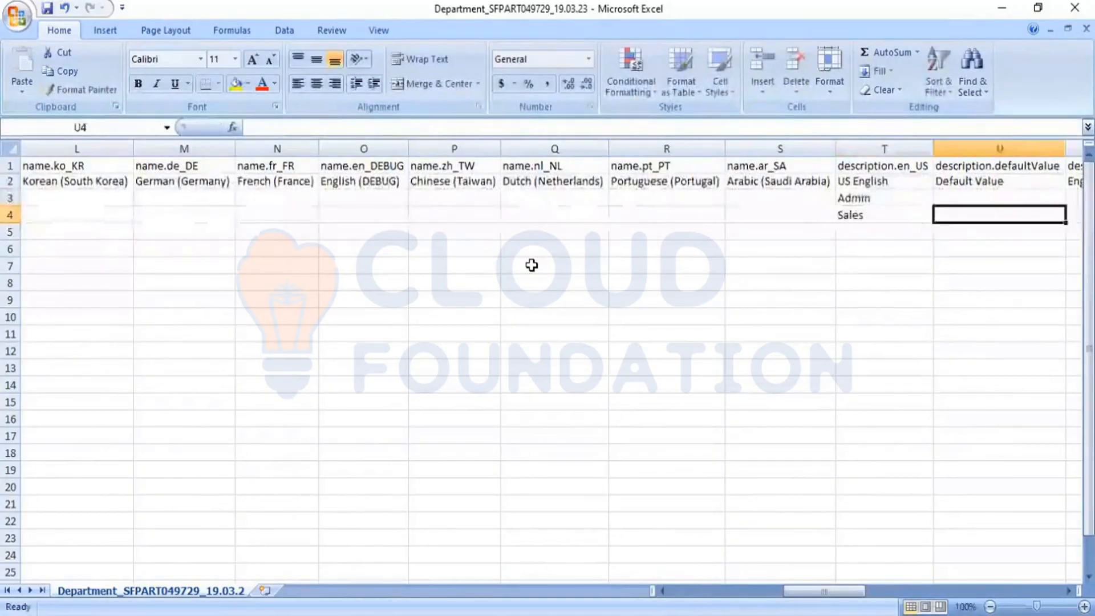
{"action": "key", "text": "Tab"}
{"action": "key", "text": "Tab"}
- Enter effectiveStatus A for the Admin department in AJ3
{"action": "key", "text": "Right"}
{"action": "key", "text": "Right"}
{"action": "key", "text": "Right"}
{"action": "key", "text": "Right"}
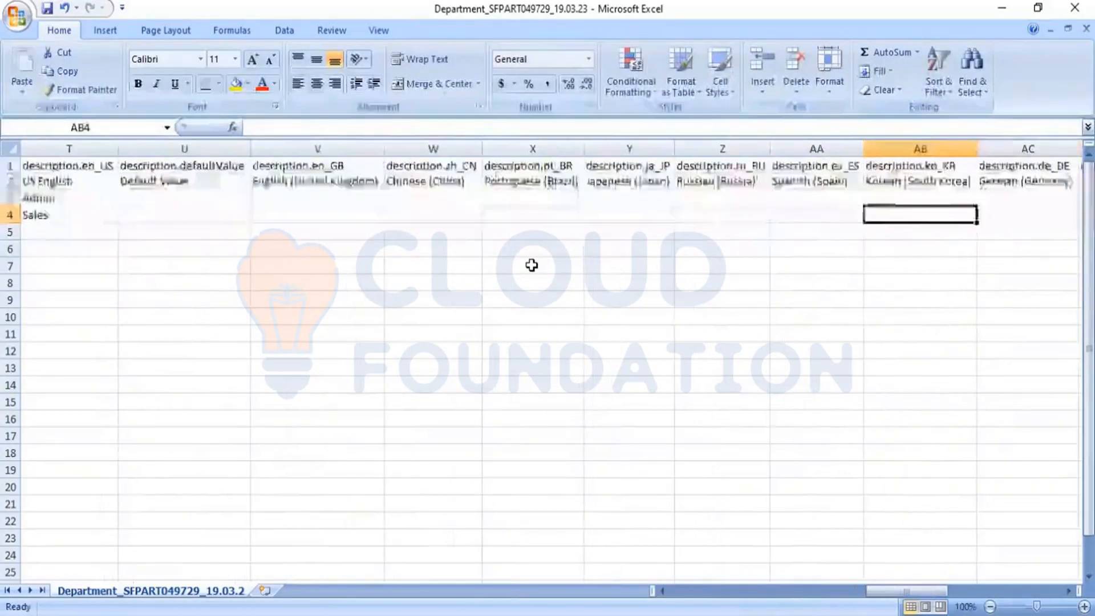
{"action": "key", "text": "Up"}
{"action": "key", "text": "Right"}
{"action": "key", "text": "Right"}
{"action": "key", "text": "Right"}
{"action": "key", "text": "Right"}
{"action": "key", "text": "Right"}
{"action": "key", "text": "Right"}
{"action": "key", "text": "Right"}
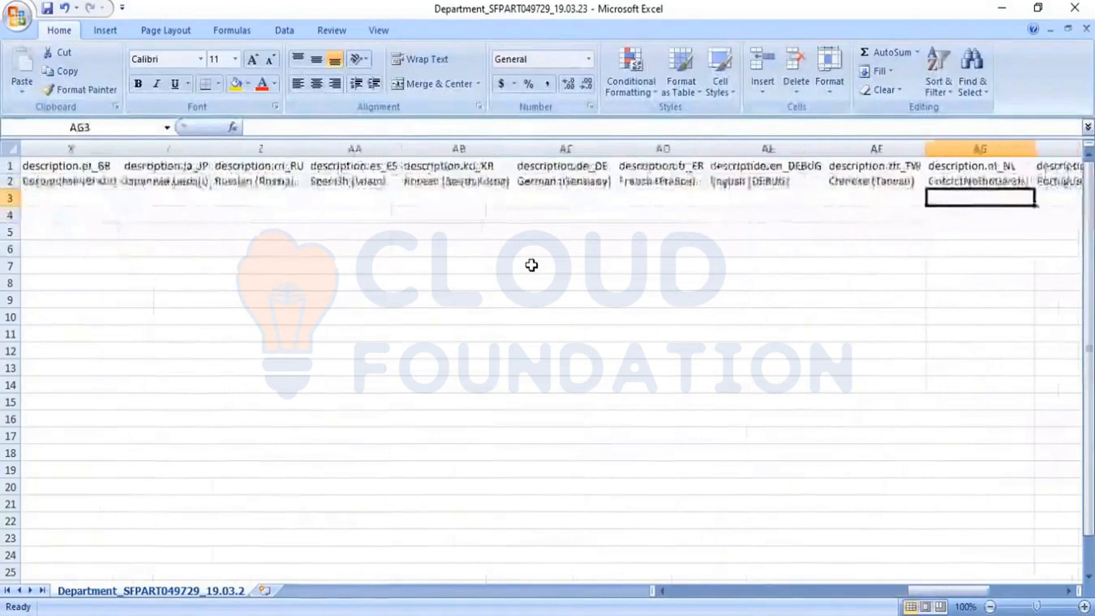
{"action": "type", "text": "A"}
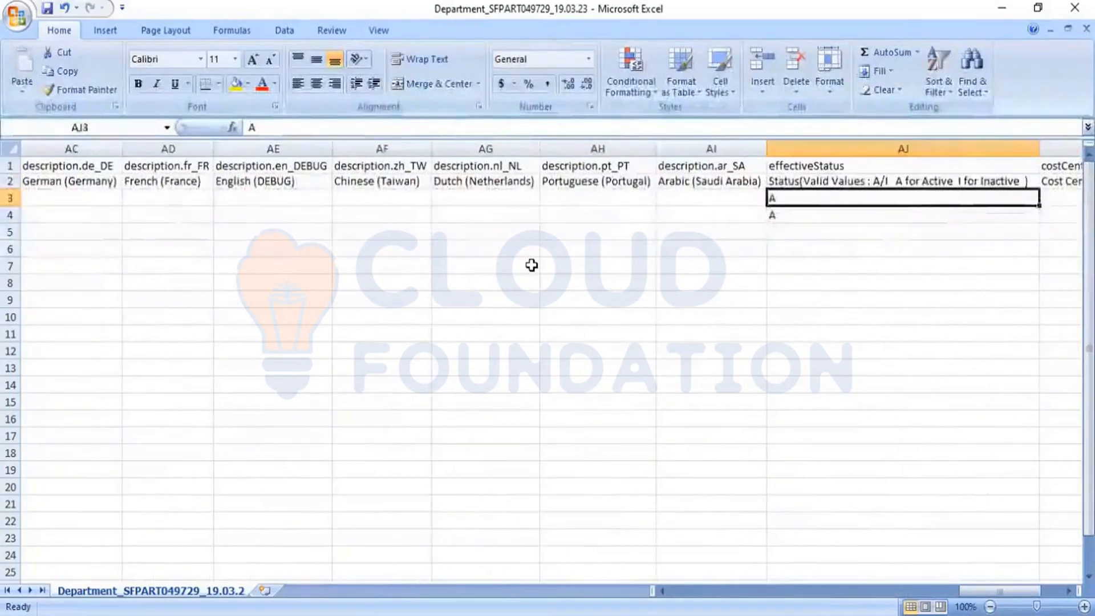
{"action": "key", "text": "Return"}
{"action": "key", "text": "Right"}
{"action": "key", "text": "Right"}
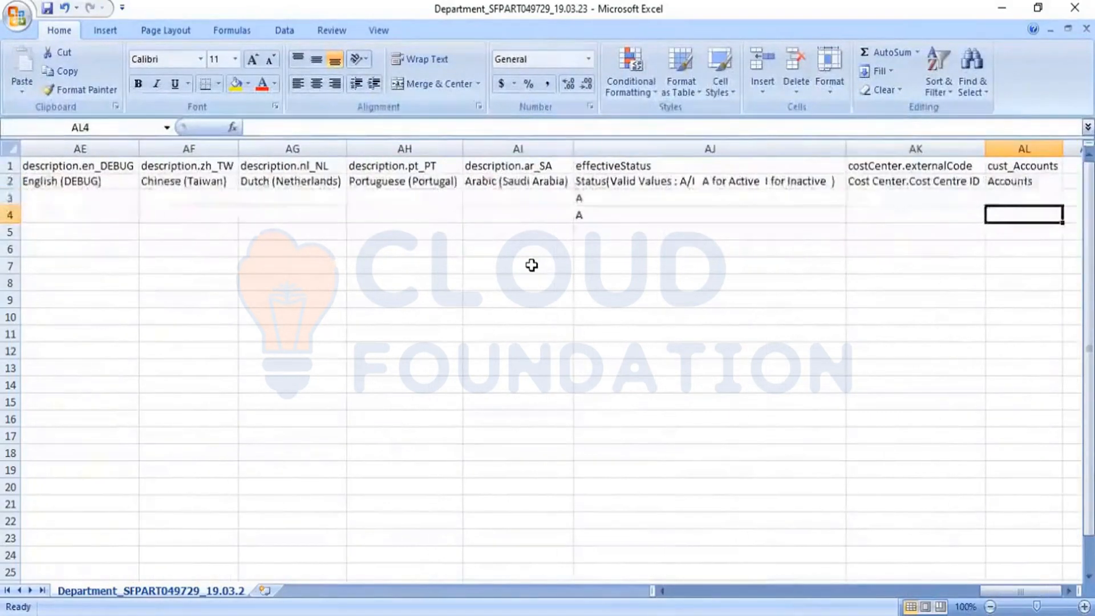
{"action": "key", "text": "Up"}
{"action": "key", "text": "Left"}
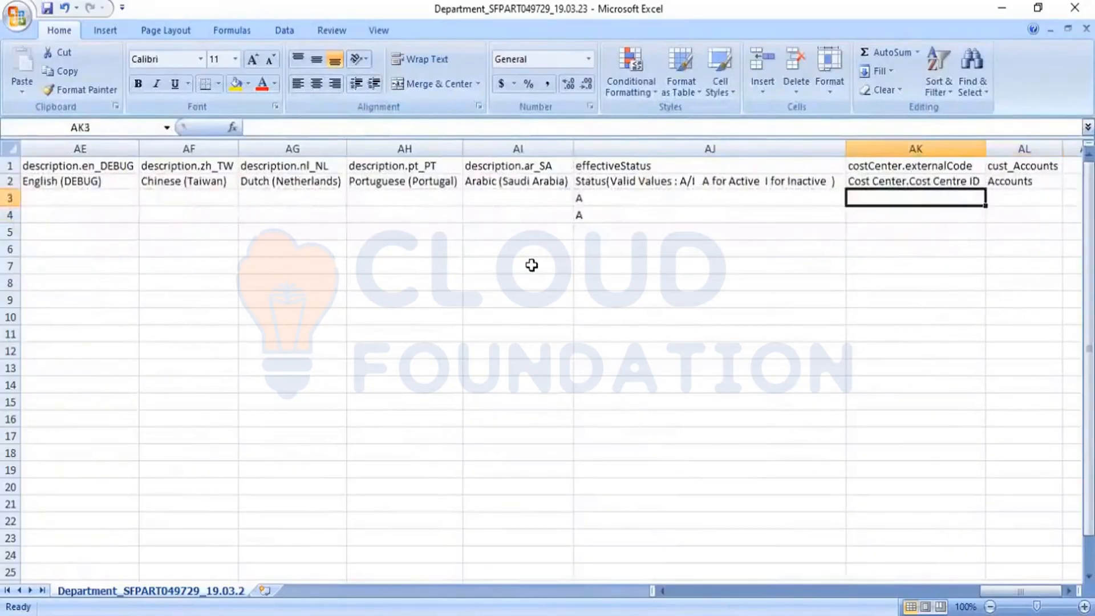
{"action": "key", "text": "Left"}
{"action": "key", "text": "Left"}
{"action": "key", "text": "Left"}
{"action": "key", "text": "Left"}
{"action": "key", "text": "Left"}
{"action": "key", "text": "Left"}
{"action": "key", "text": "Left"}
{"action": "key", "text": "Left"}
{"action": "key", "text": "Left"}
{"action": "key", "text": "Left"}
{"action": "key", "text": "Left"}
{"action": "key", "text": "Left"}
{"action": "key", "text": "Left"}
{"action": "key", "text": "Left"}
{"action": "key", "text": "Left"}
{"action": "key", "text": "Left"}
{"action": "key", "text": "Left"}
{"action": "key", "text": "Left"}
{"action": "key", "text": "Left"}
{"action": "key", "text": "Left"}
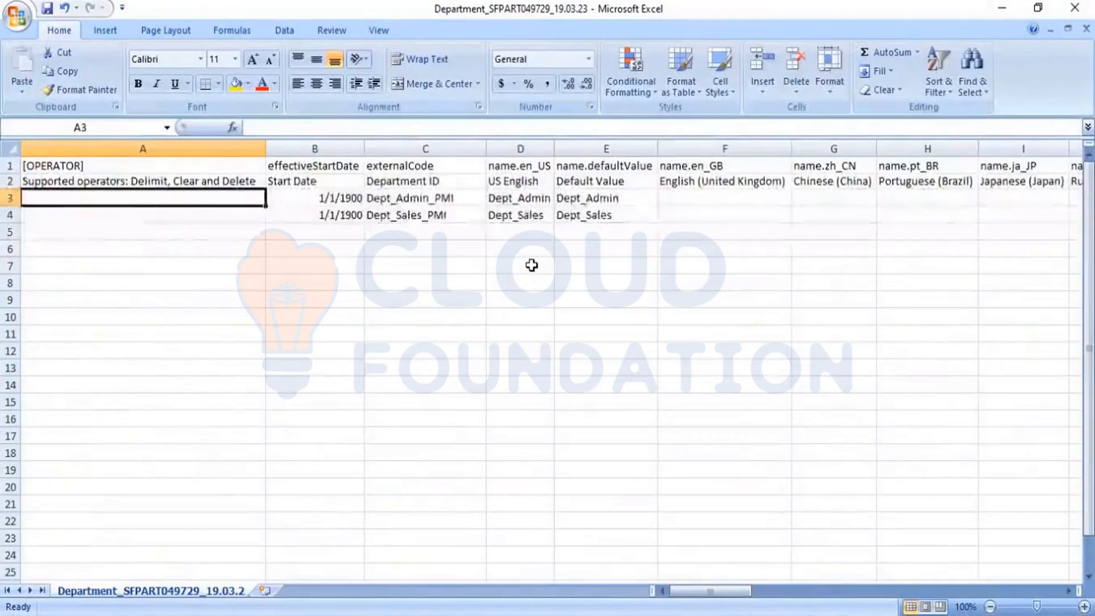
- Save the department file in CSV format, close it with changes kept, and minimize Excel
{"action": "key", "text": "ctrl+s"}
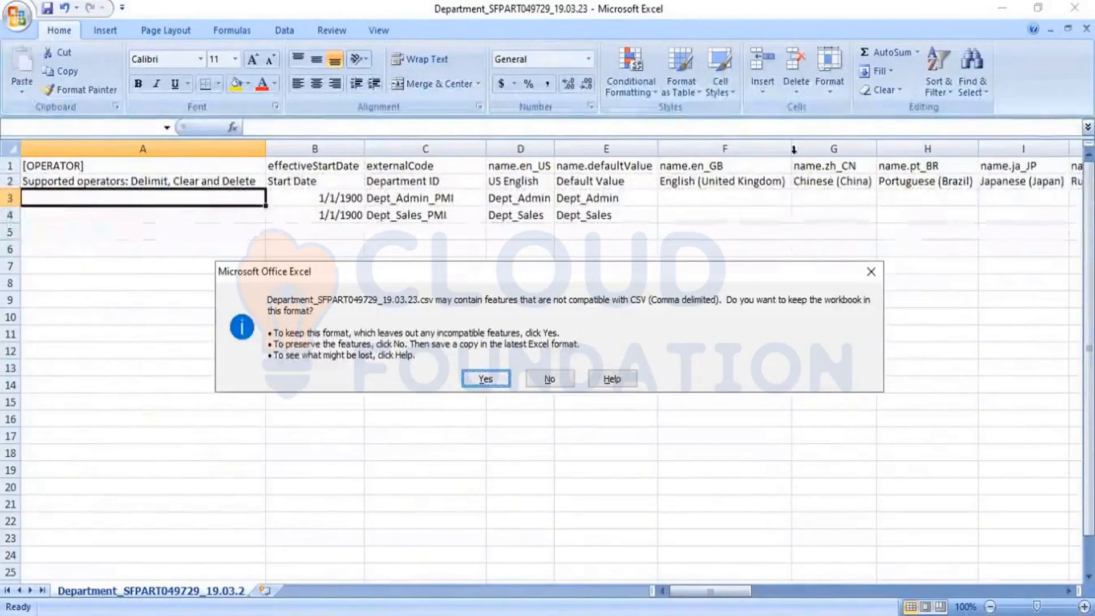
{"action": "left_click", "coordinate": [494, 381]}
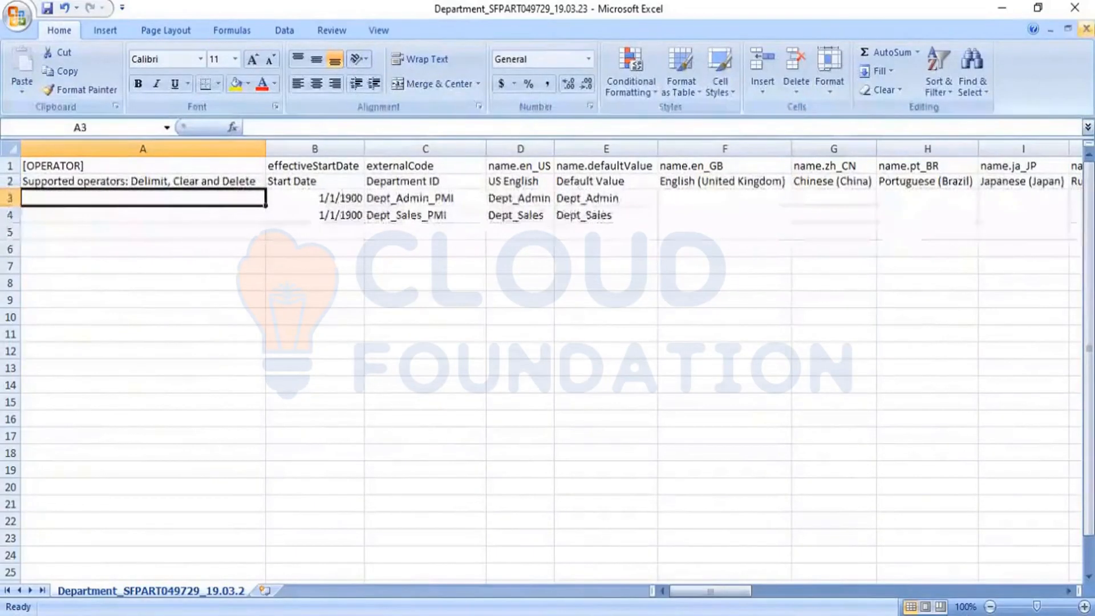
{"action": "left_click", "coordinate": [1085, 28]}
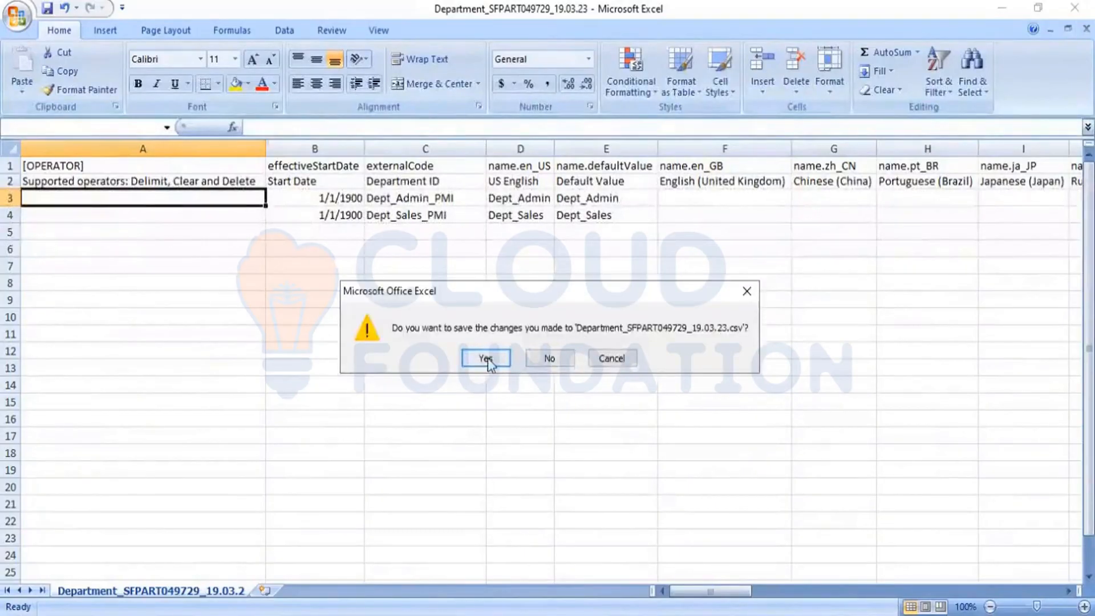
{"action": "left_click", "coordinate": [486, 359]}
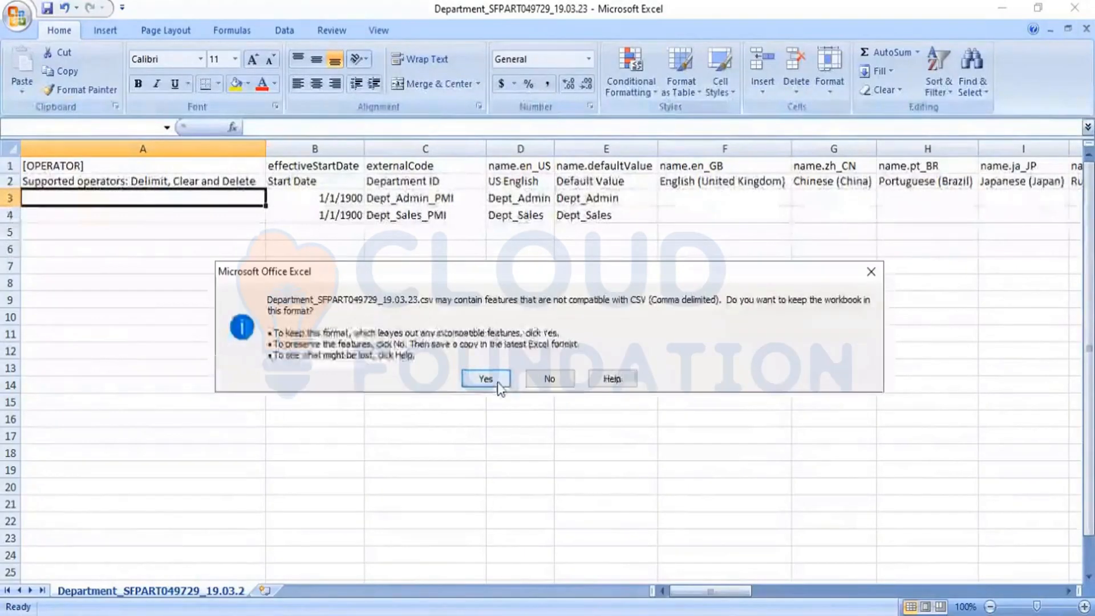
{"action": "left_click", "coordinate": [498, 383]}
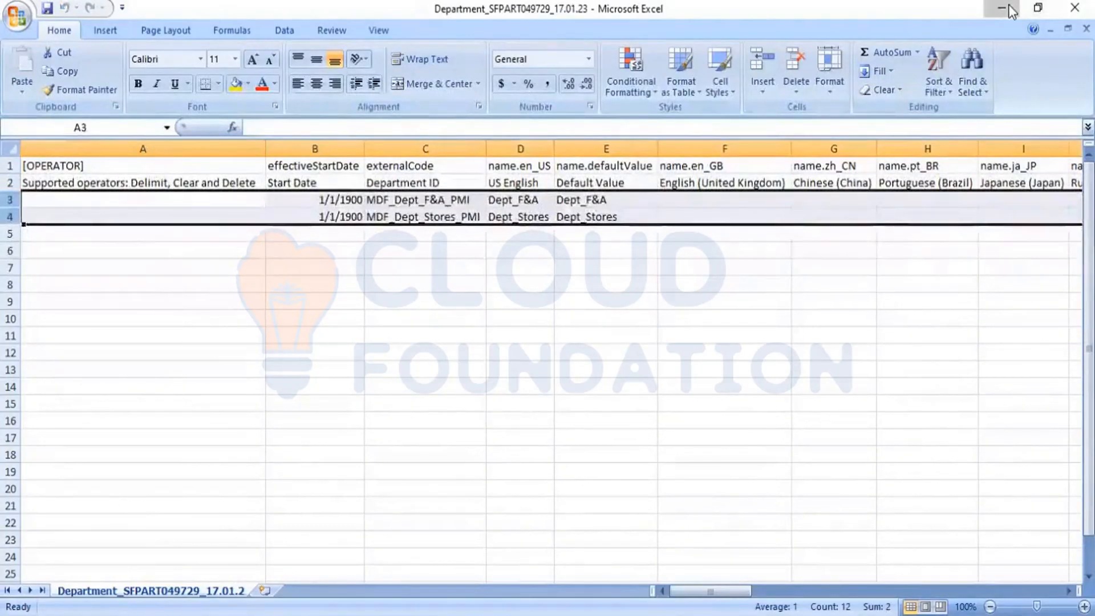
{"action": "left_click", "coordinate": [1008, 5]}
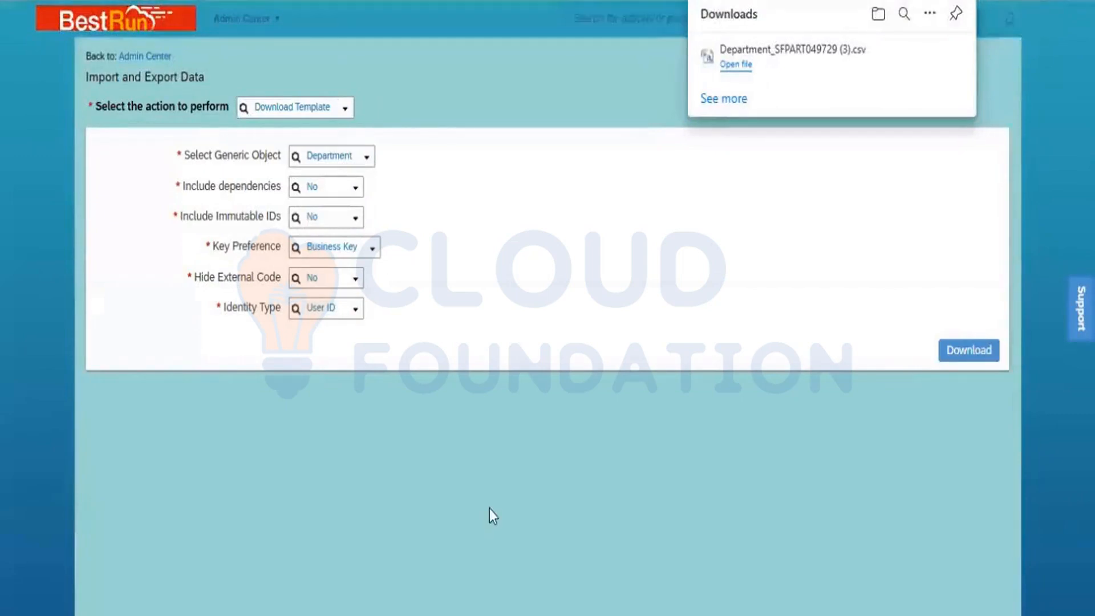
- Choose Import Data with Department as the generic object
{"action": "left_click", "coordinate": [345, 112]}
{"action": "left_click", "coordinate": [344, 112]}
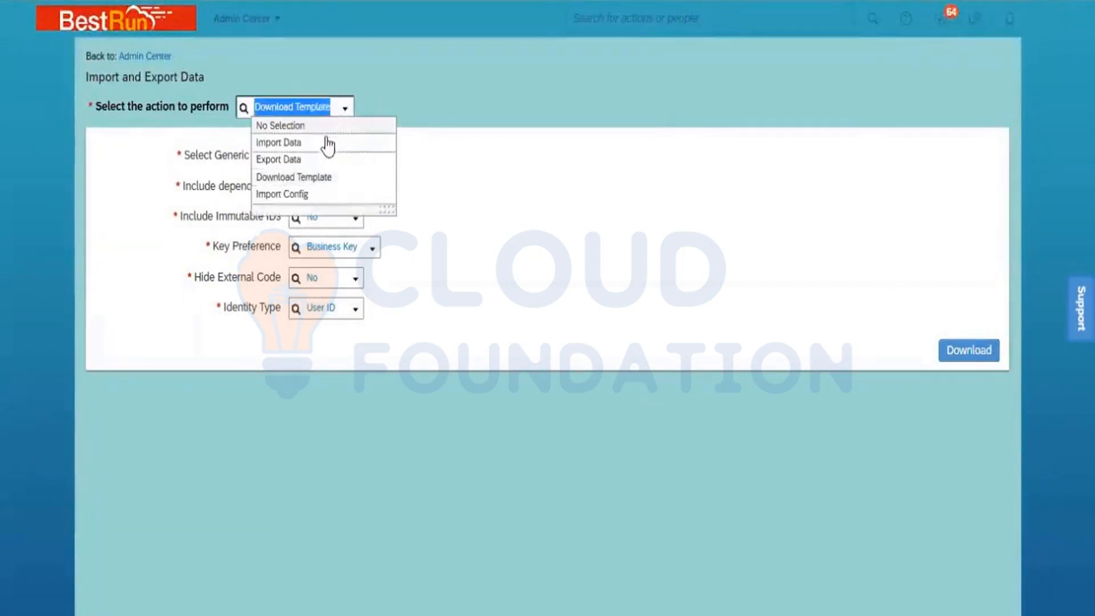
{"action": "left_click", "coordinate": [388, 143]}
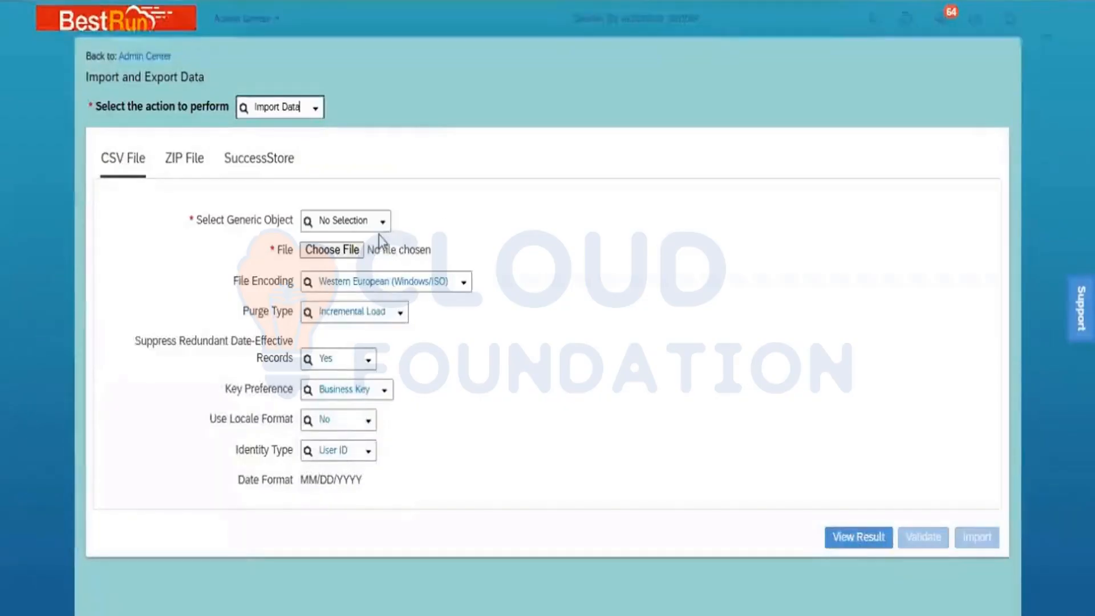
{"action": "left_click", "coordinate": [364, 219]}
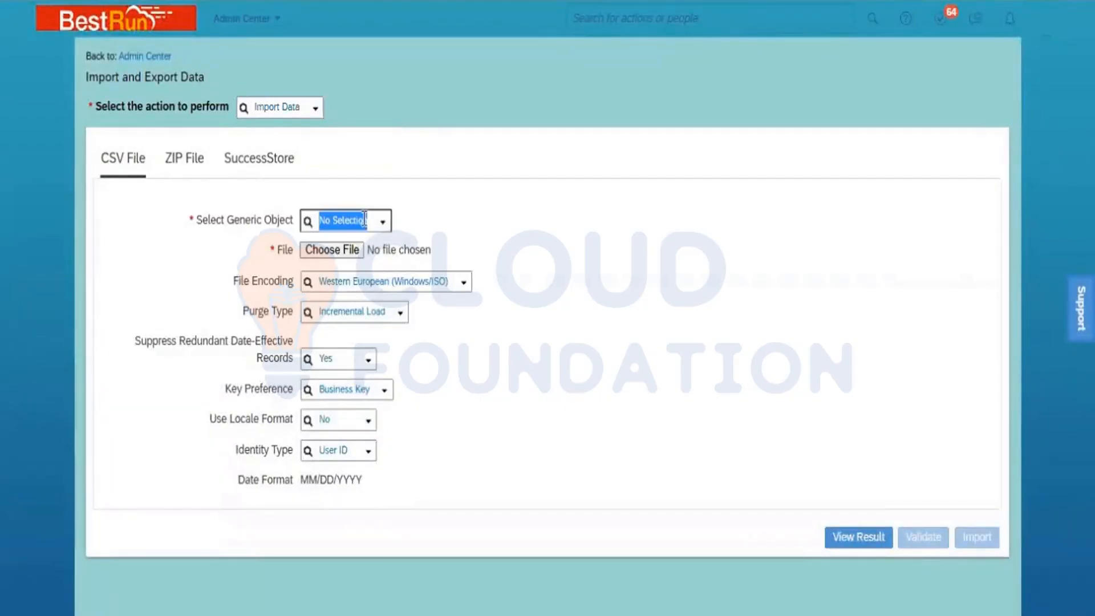
{"action": "type", "text": "de"}
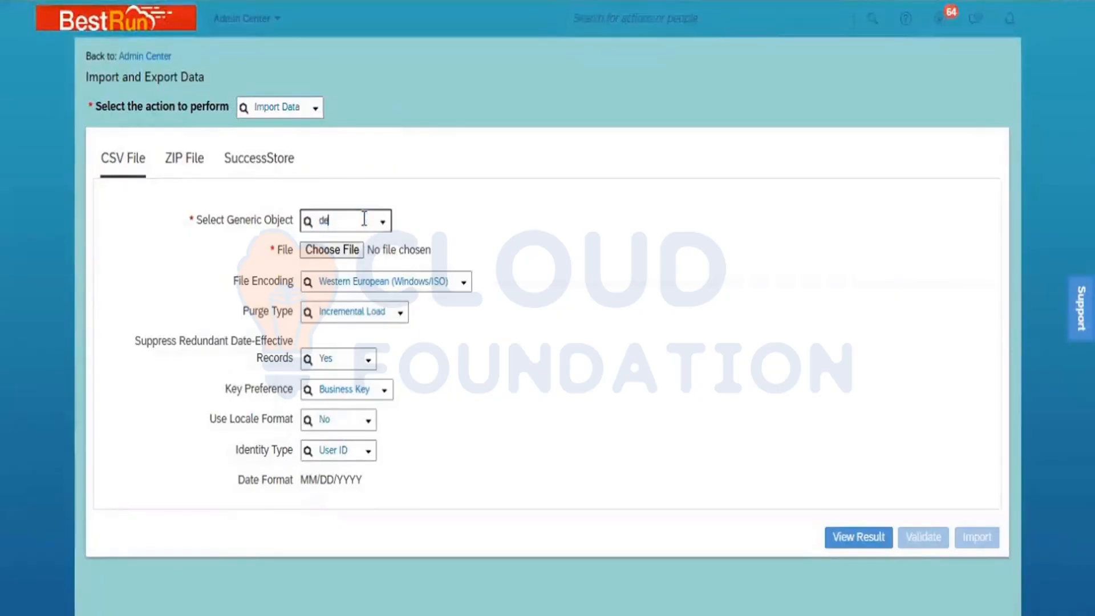
{"action": "type", "text": "part"}
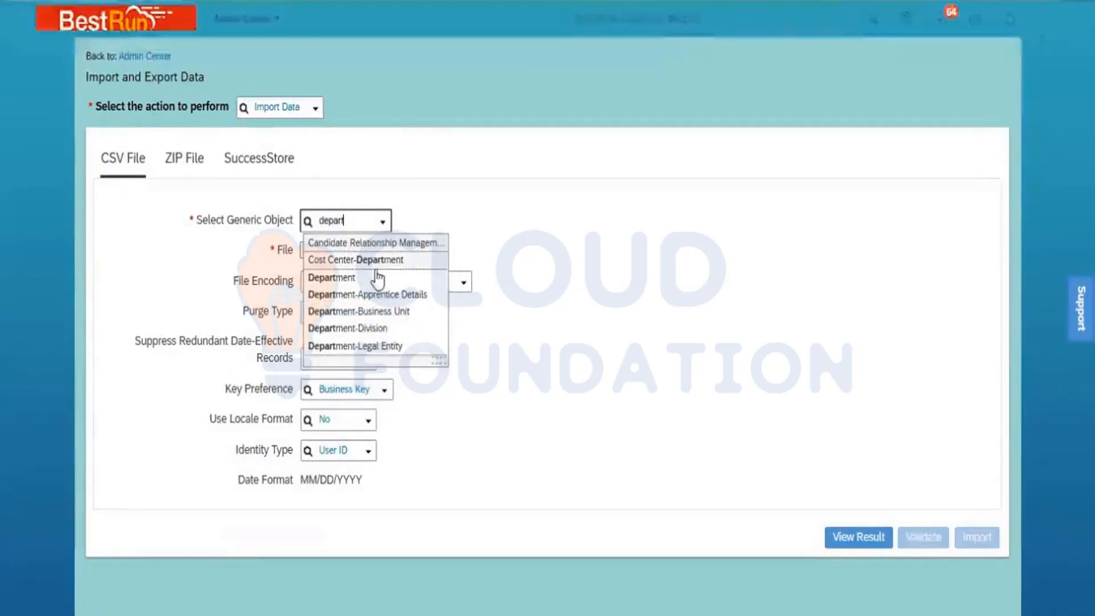
{"action": "left_click", "coordinate": [377, 277]}
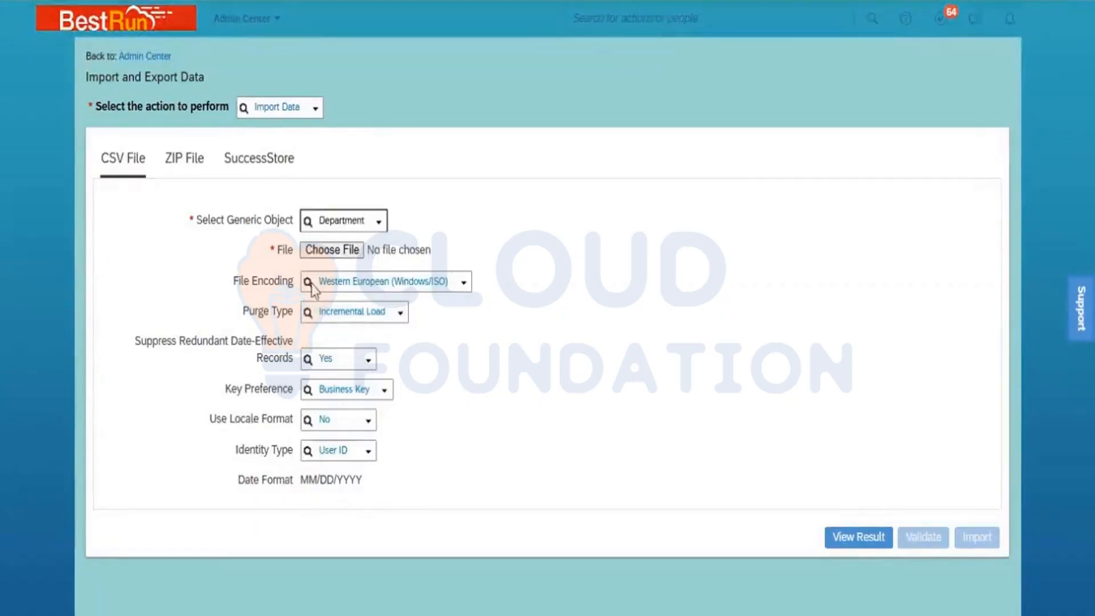
- Set file encoding to Unicode (UTF-8) and purge type to Full Purge, then choose the file
{"action": "left_click", "coordinate": [464, 282]}
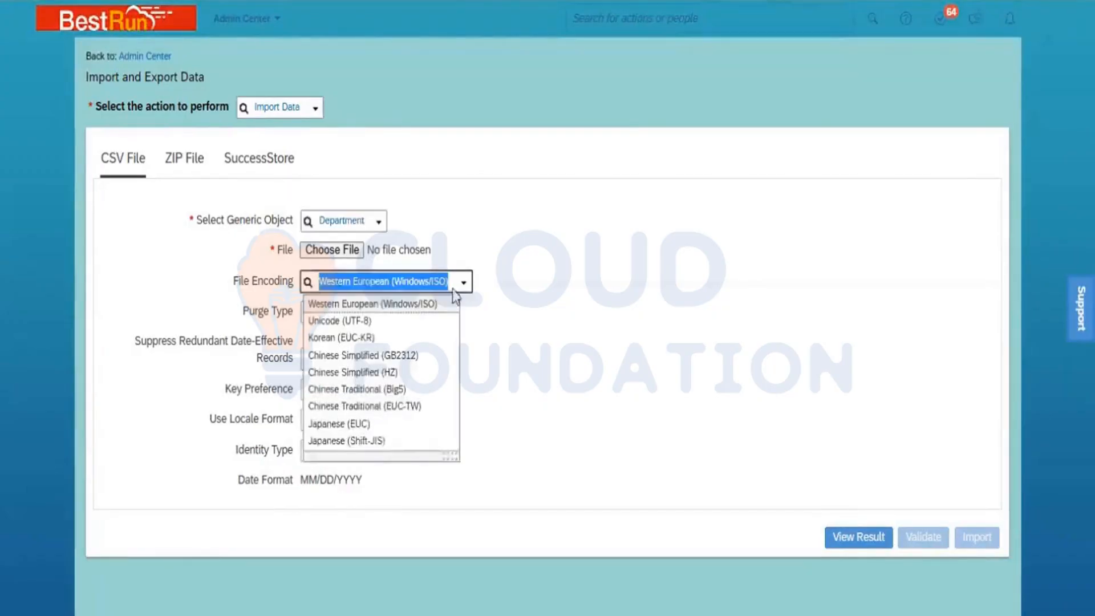
{"action": "left_click", "coordinate": [404, 324]}
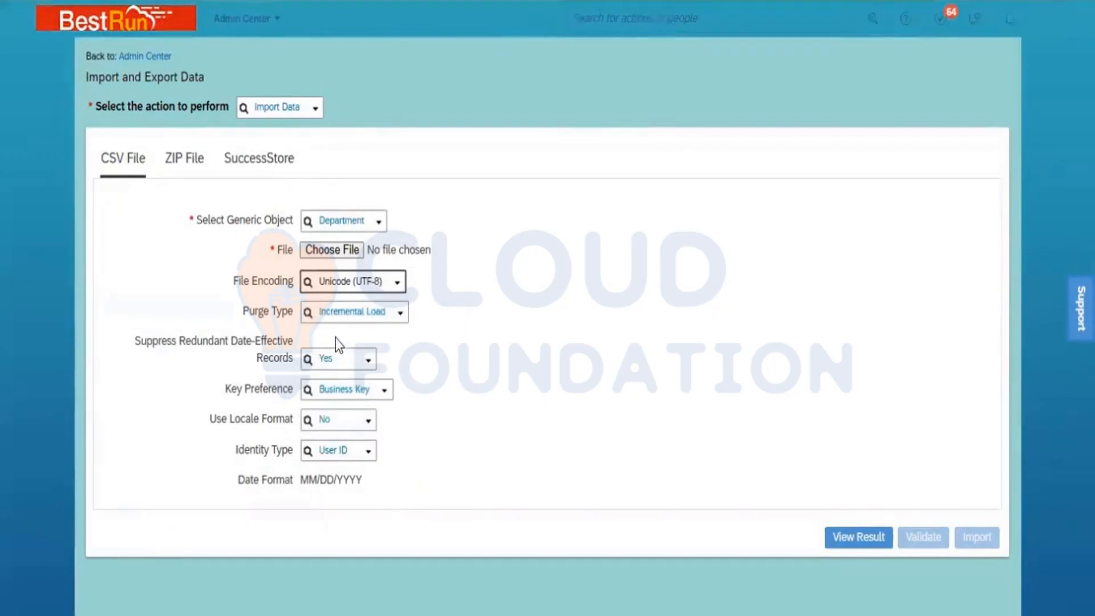
{"action": "left_click", "coordinate": [399, 313]}
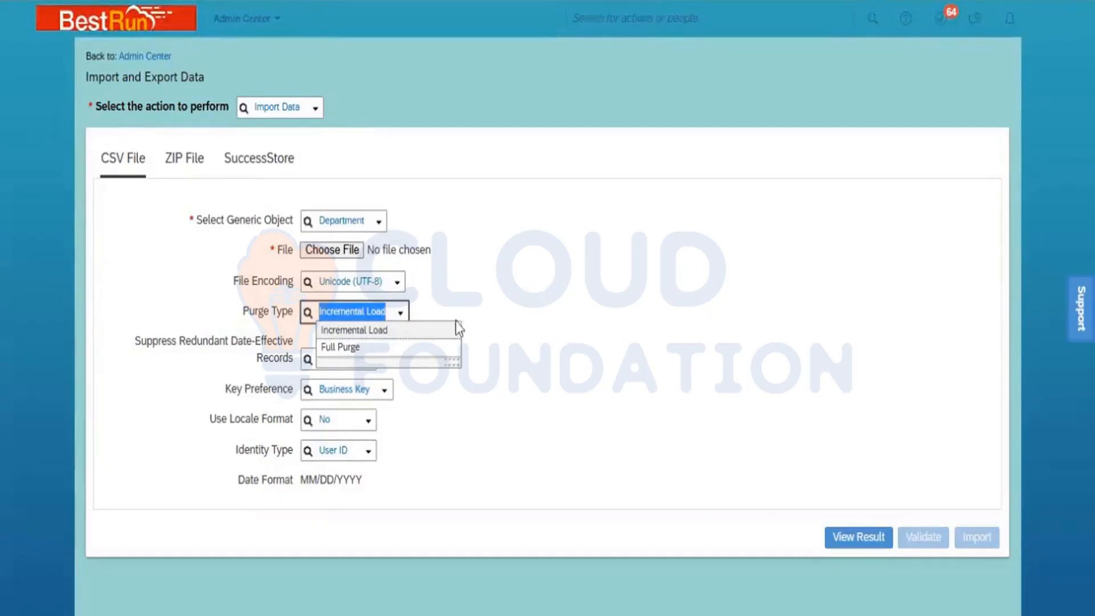
{"action": "left_click", "coordinate": [338, 348]}
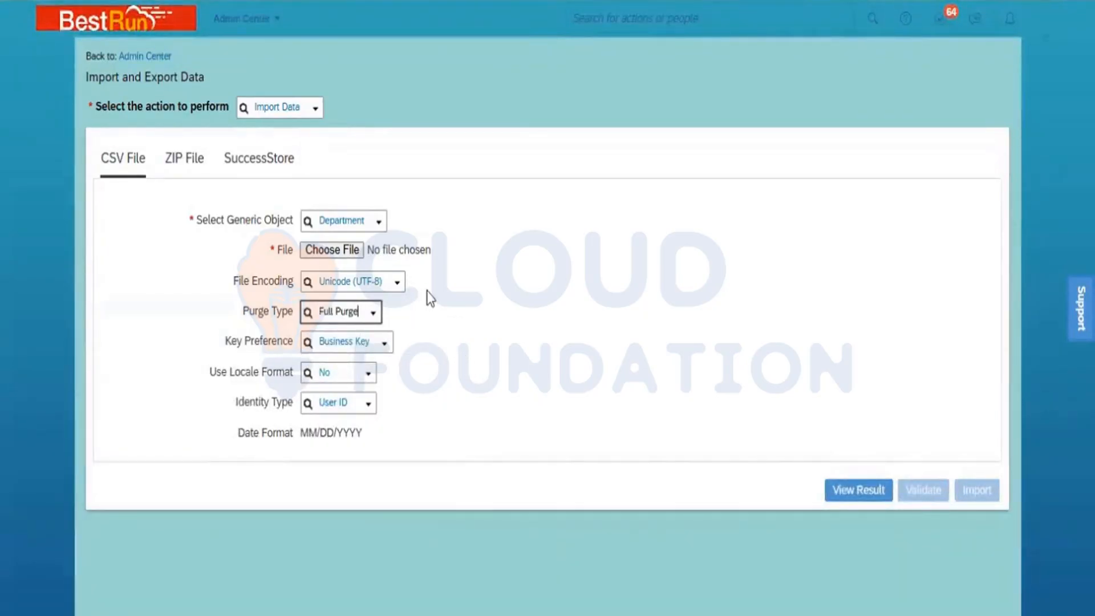
{"action": "left_click", "coordinate": [333, 250]}
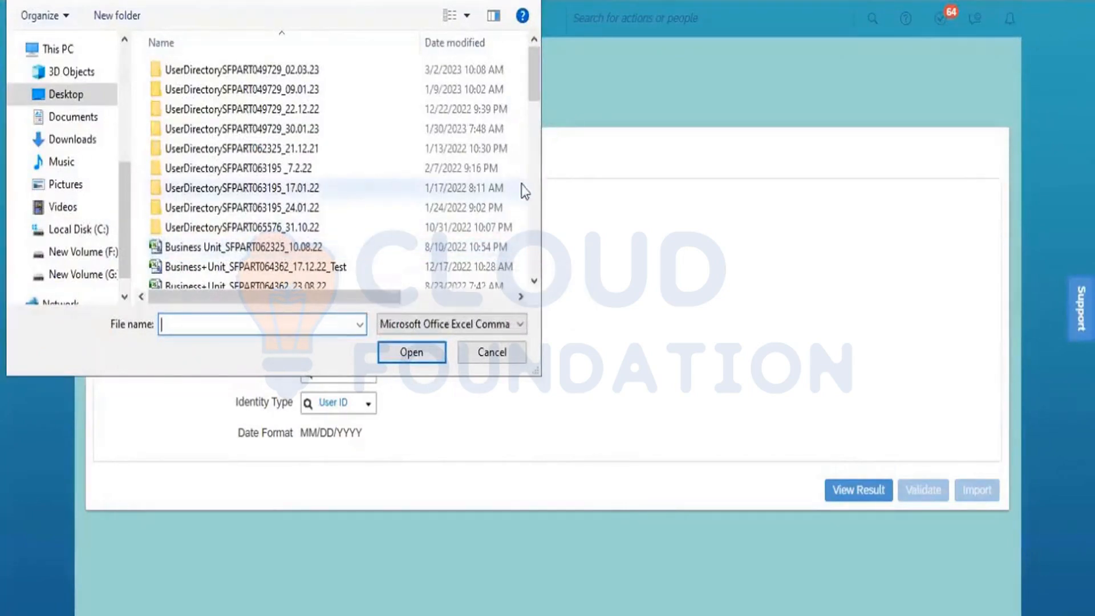
- Select the Department_SFPART049729_19.03.23 CSV in the Open dialog and run Validate
{"action": "left_click", "coordinate": [535, 200]}
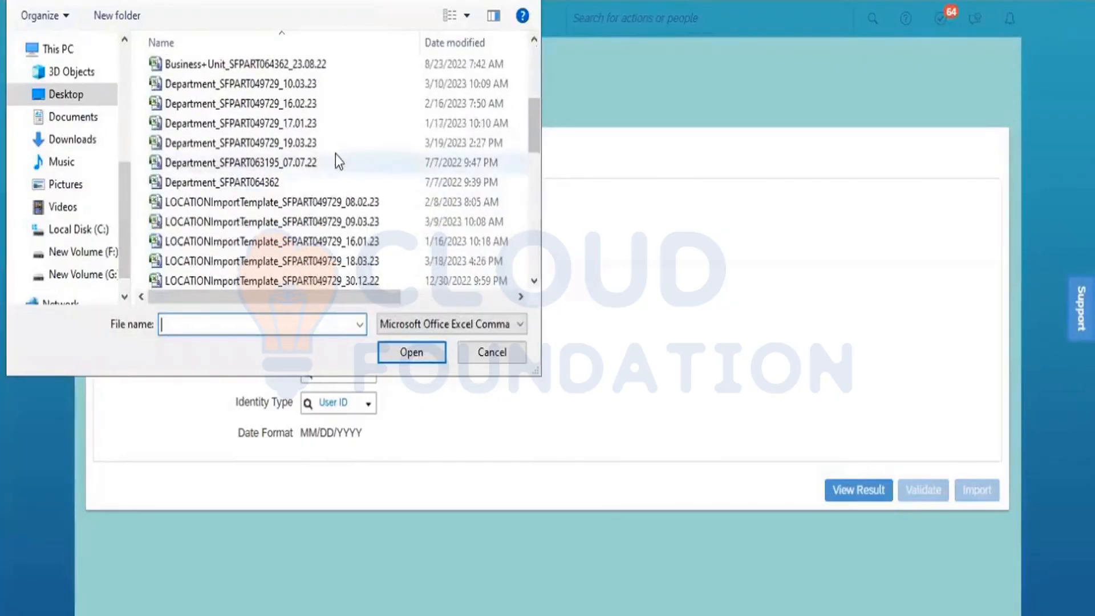
{"action": "left_click", "coordinate": [296, 146]}
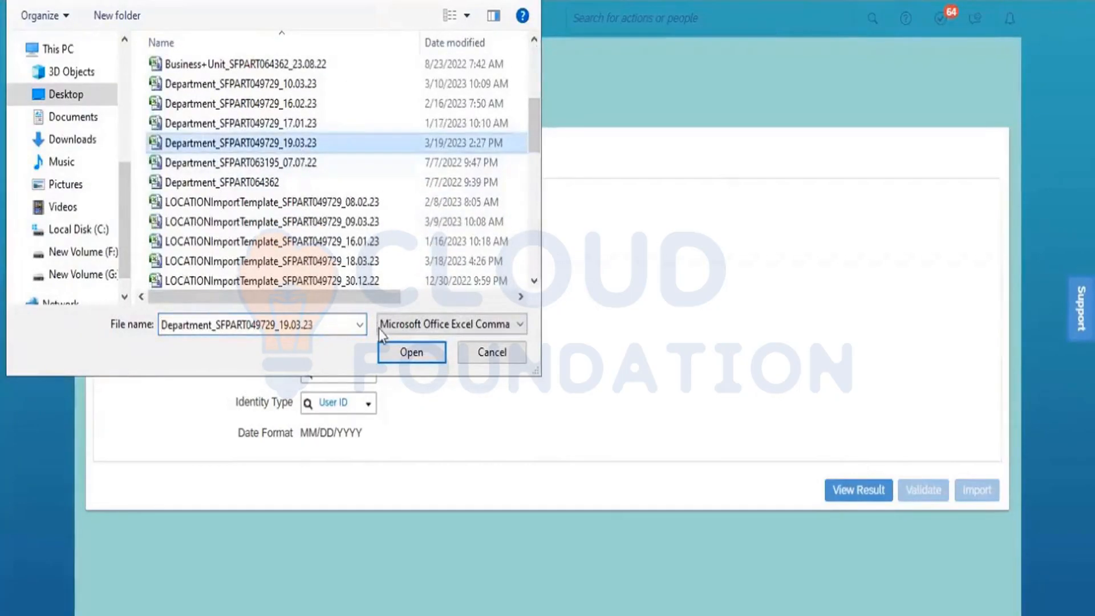
{"action": "left_click", "coordinate": [417, 354]}
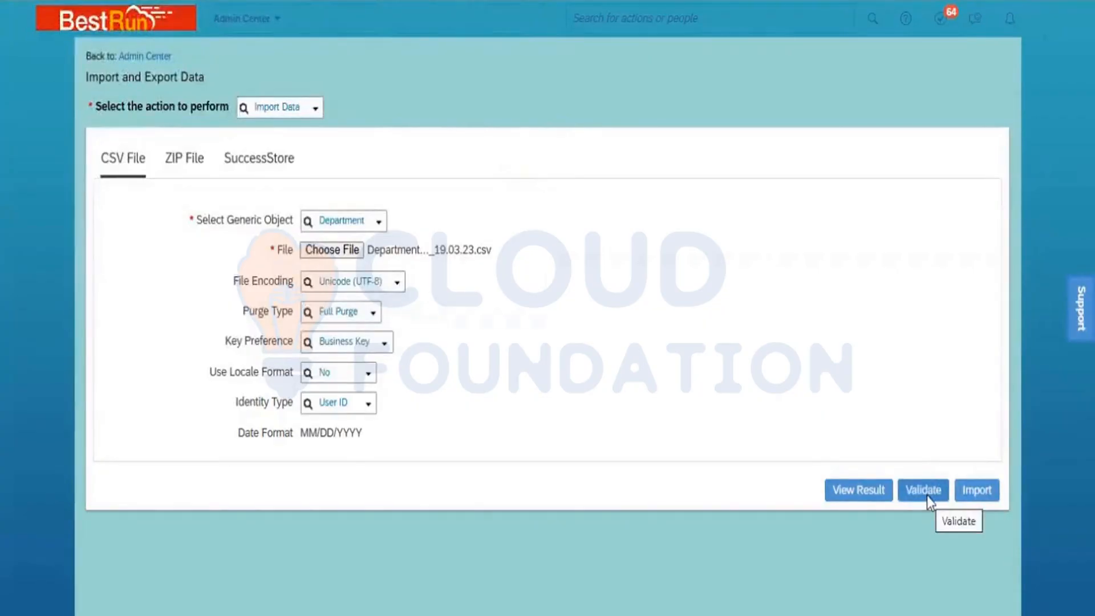
{"action": "left_click", "coordinate": [925, 491]}
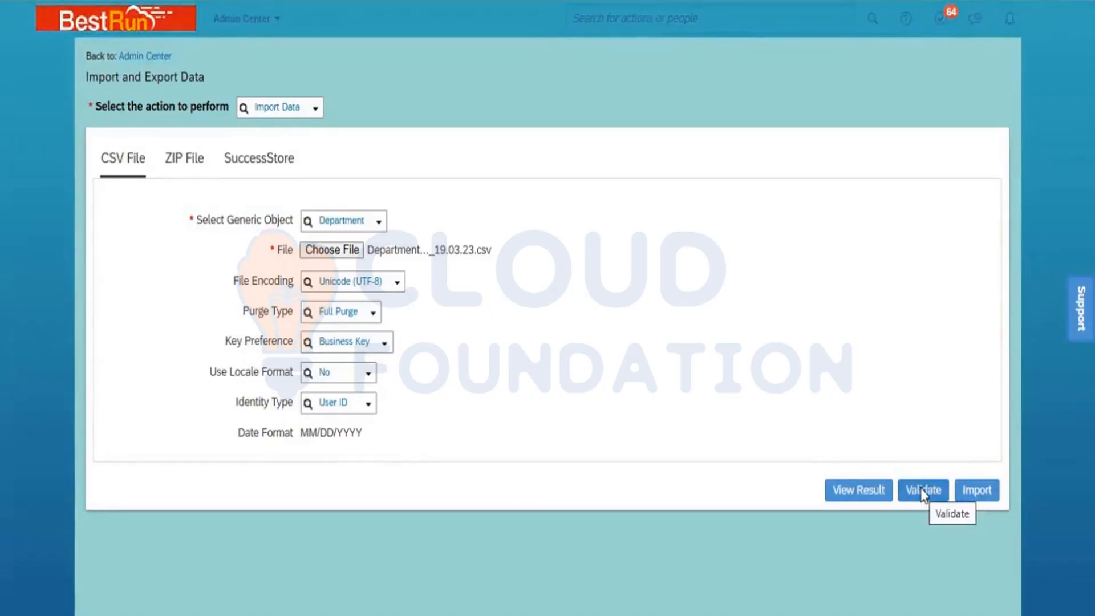
{"action": "left_click", "coordinate": [921, 490]}
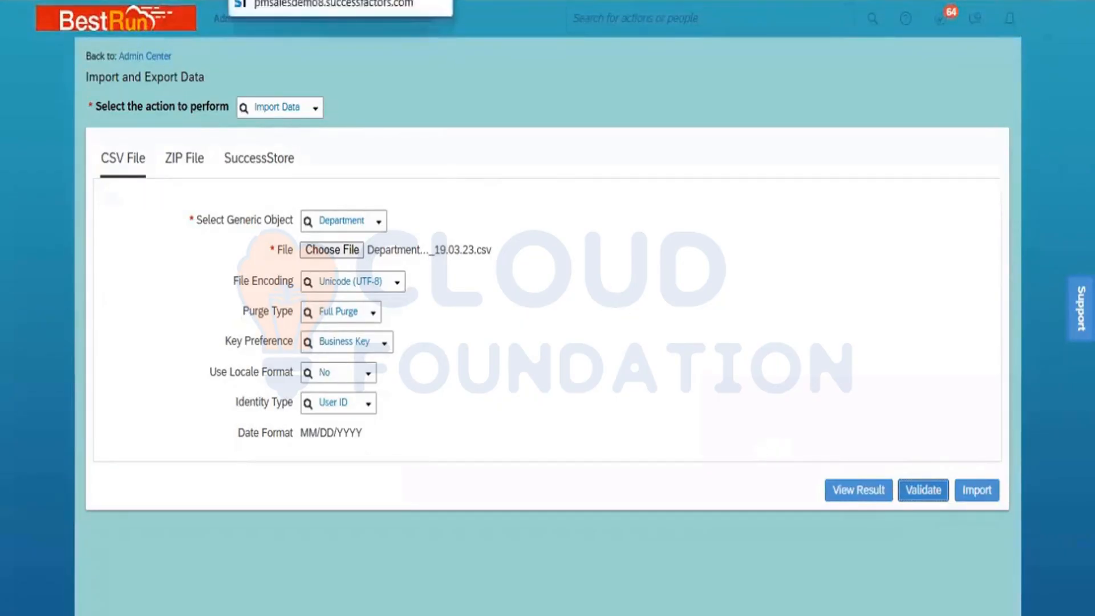
- Duplicate the browser tab and go to Monitor Jobs through the 'Monitor' header search
{"action": "right_click", "coordinate": [313, 3]}
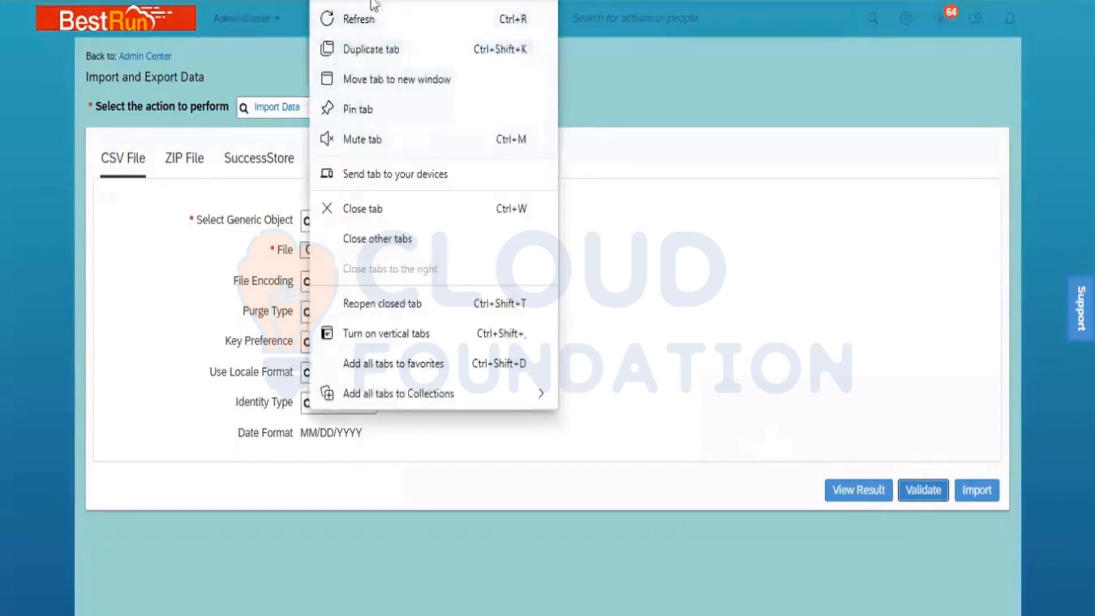
{"action": "left_click", "coordinate": [380, 41]}
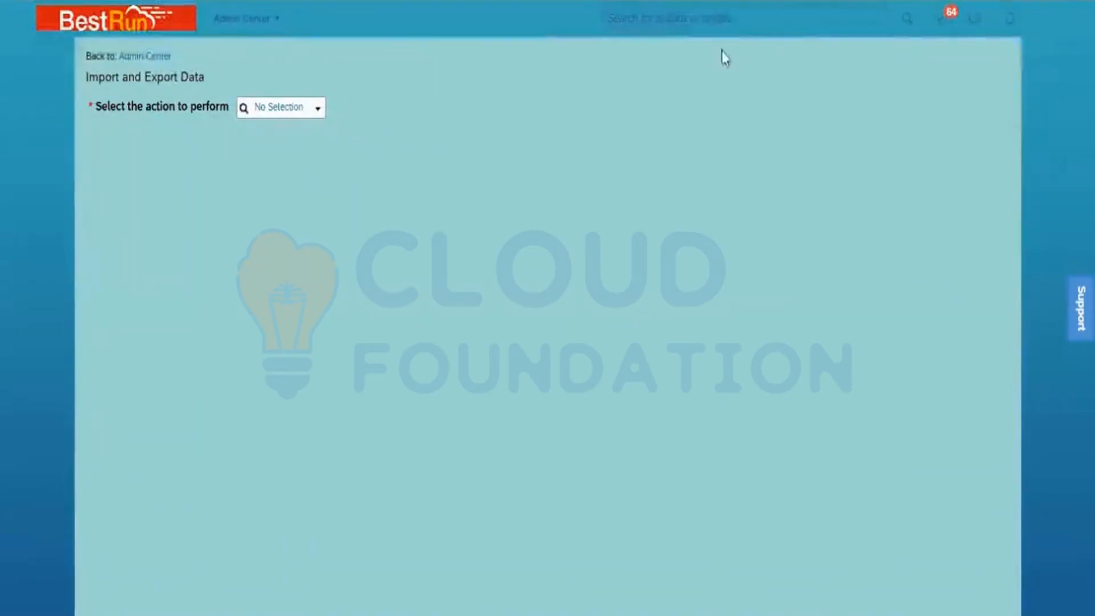
{"action": "left_click", "coordinate": [677, 25]}
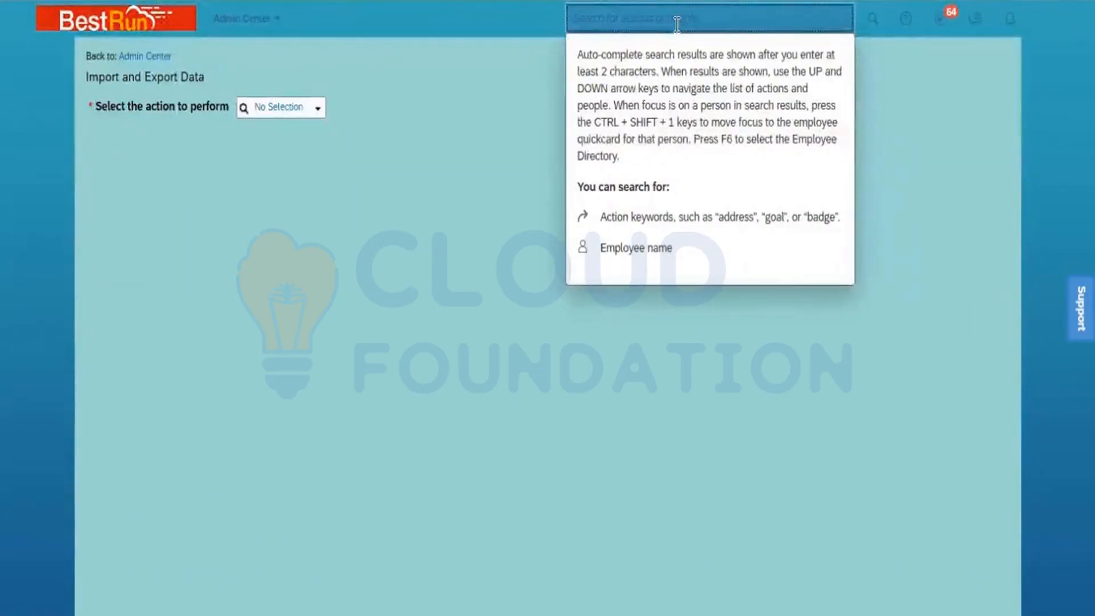
{"action": "type", "text": "Mon"}
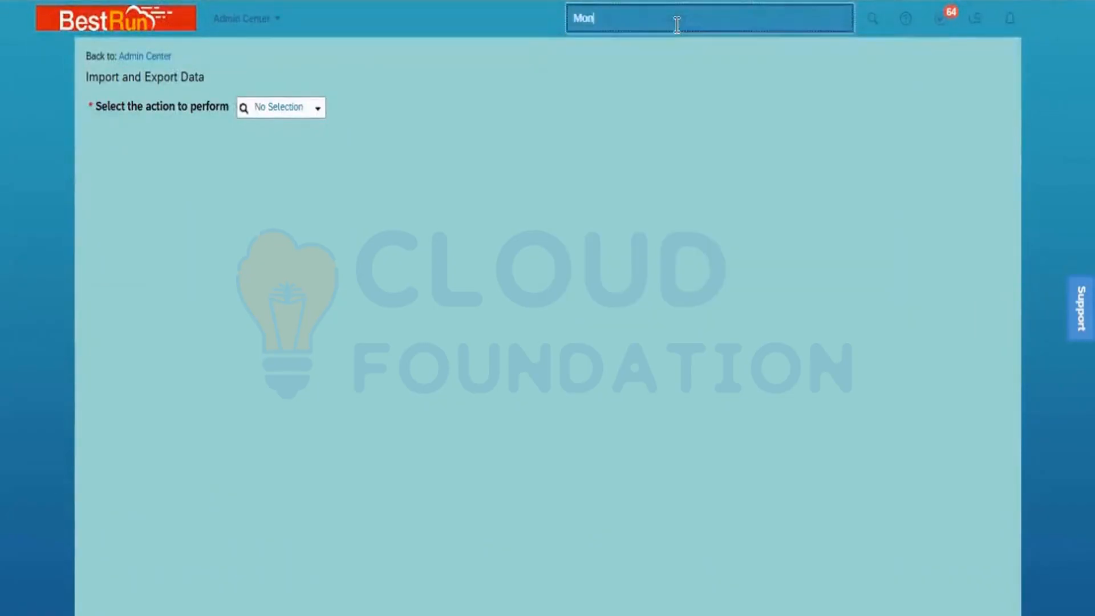
{"action": "type", "text": "itor"}
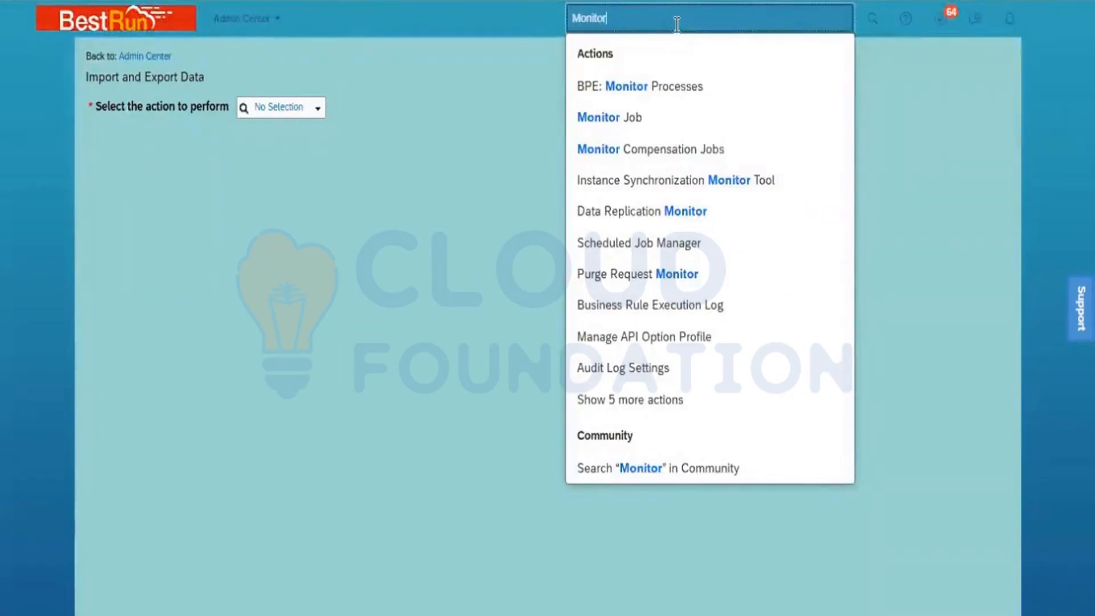
{"action": "left_click", "coordinate": [648, 118]}
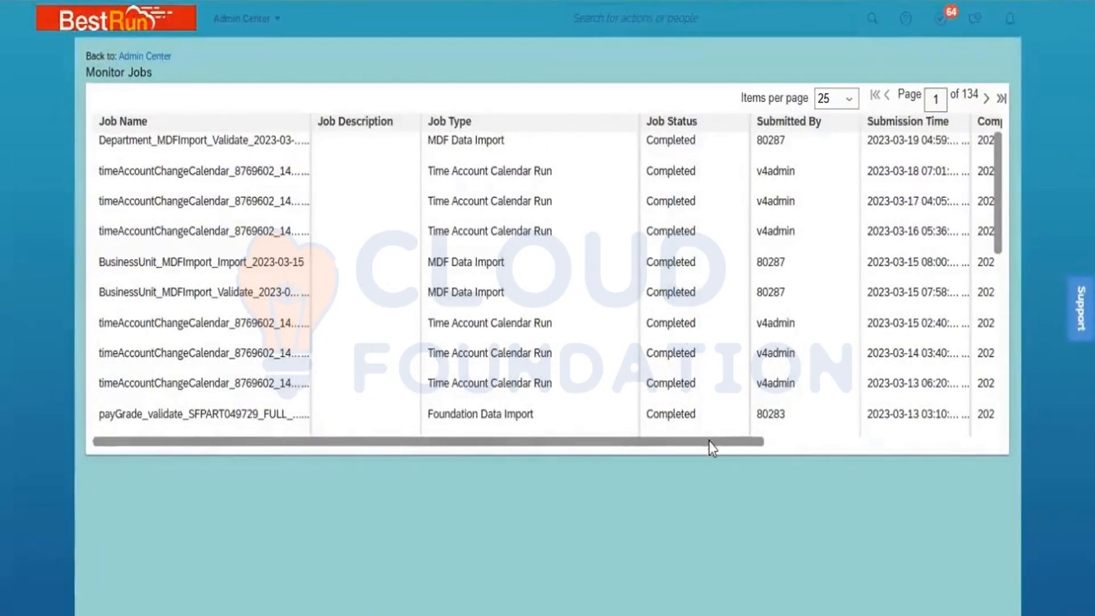
- Widen the Job Details column and download the latest validation job's status report
{"action": "left_click_drag", "start_coordinate": [709, 441], "coordinate": [980, 439]}
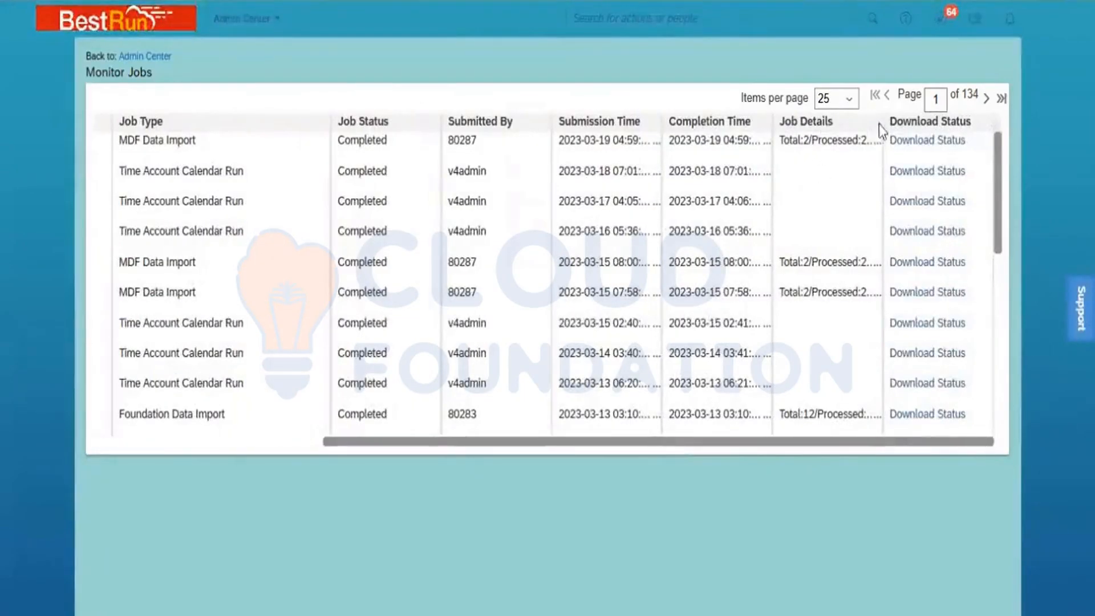
{"action": "left_click_drag", "start_coordinate": [882, 122], "coordinate": [955, 145]}
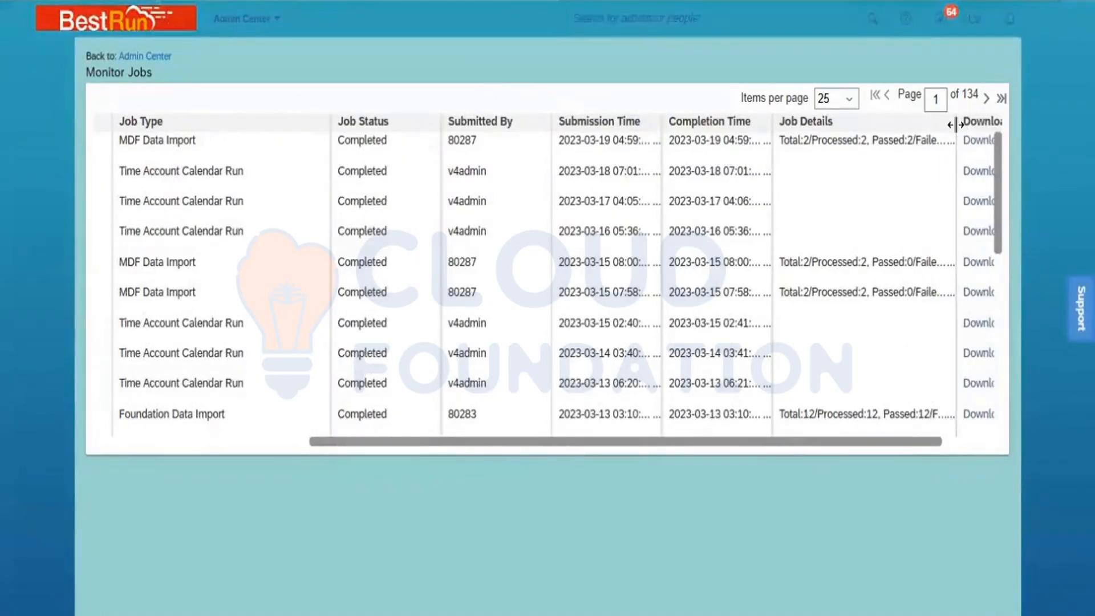
{"action": "left_click_drag", "start_coordinate": [956, 136], "coordinate": [983, 139]}
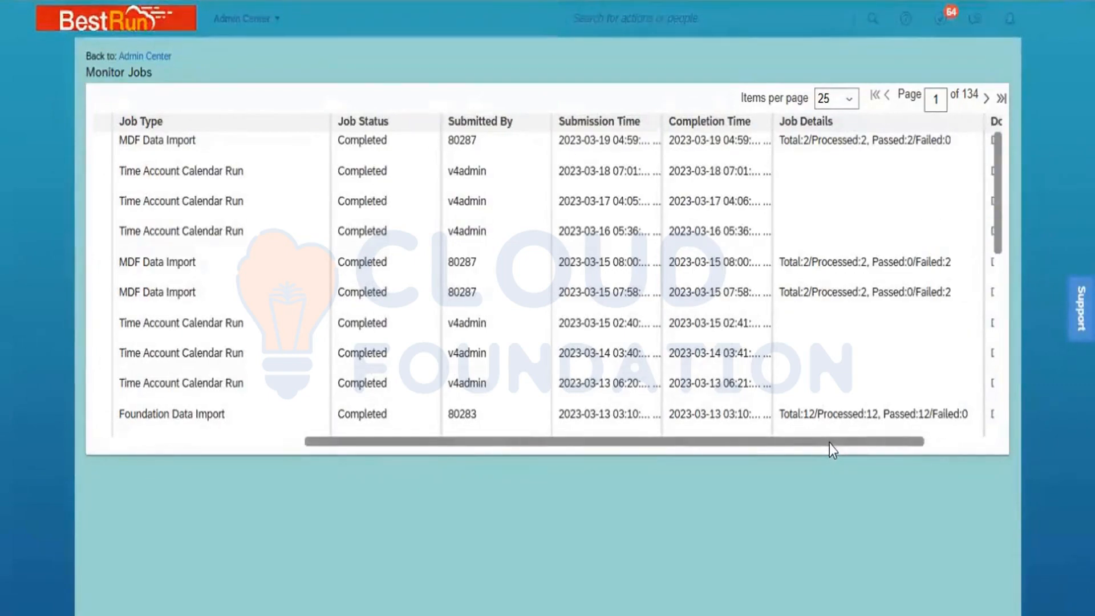
{"action": "left_click_drag", "start_coordinate": [843, 443], "coordinate": [925, 456]}
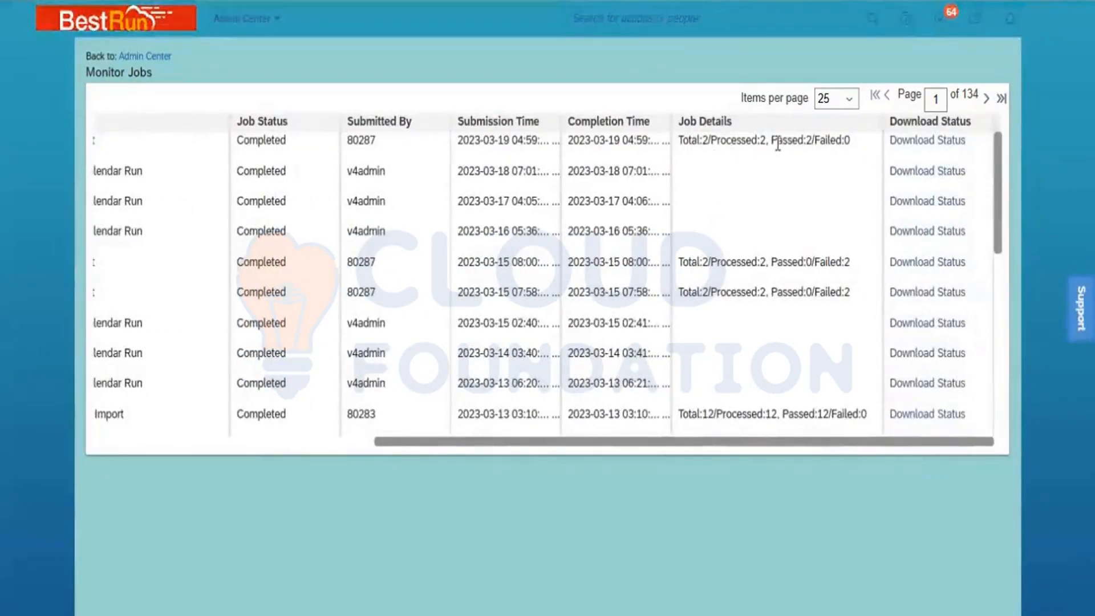
{"action": "left_click", "coordinate": [918, 143]}
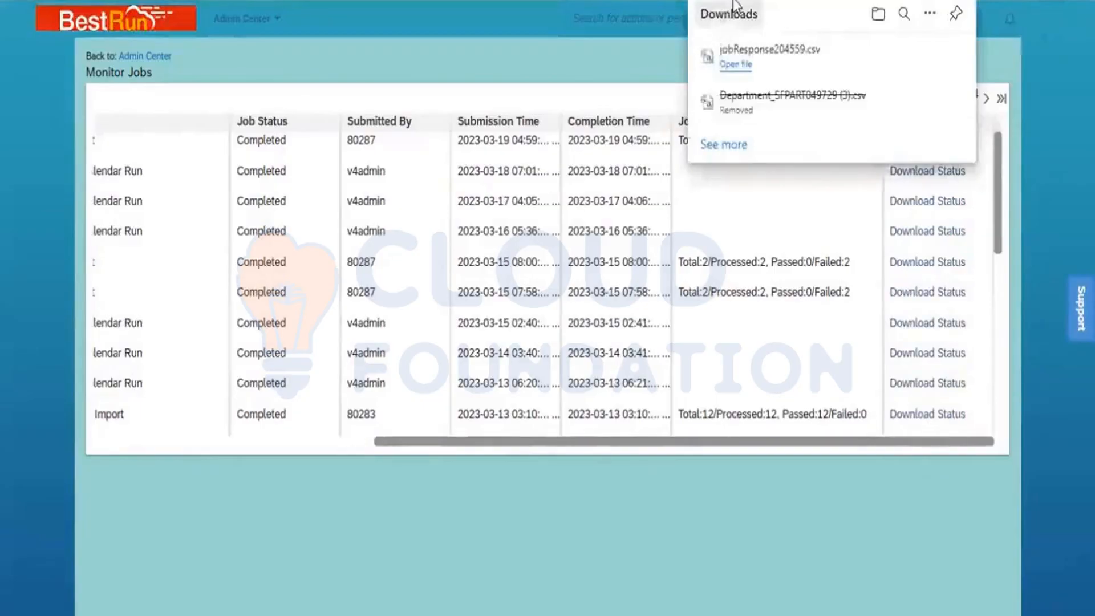
- Open jobResponse204559.csv, confirm 2 records with 0 errors, then close it and minimize Excel
{"action": "left_click", "coordinate": [772, 55]}
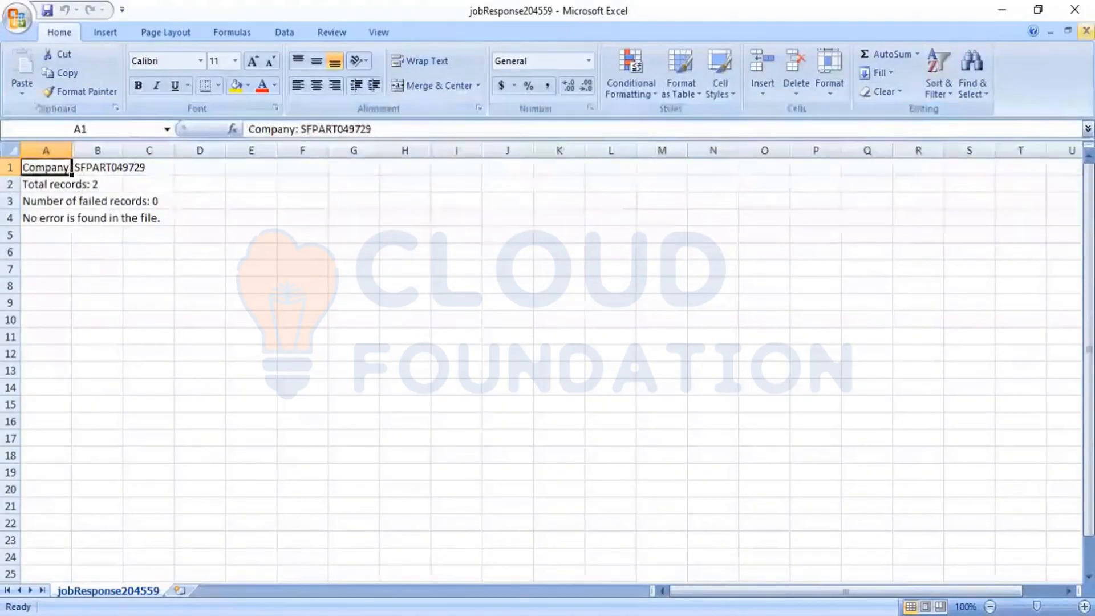
{"action": "left_click", "coordinate": [1085, 30]}
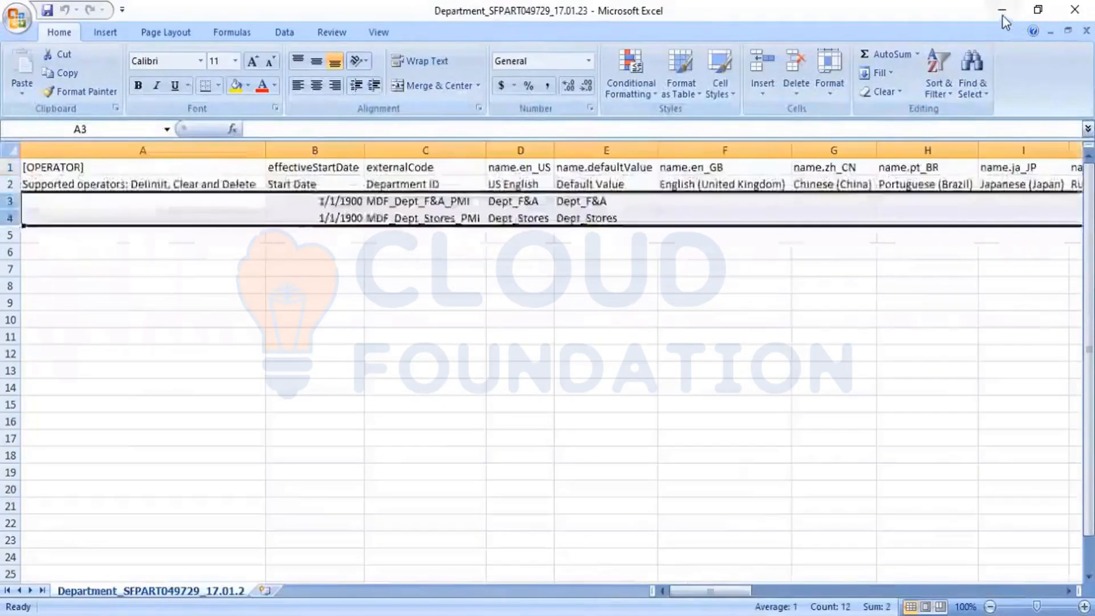
{"action": "left_click", "coordinate": [1000, 11]}
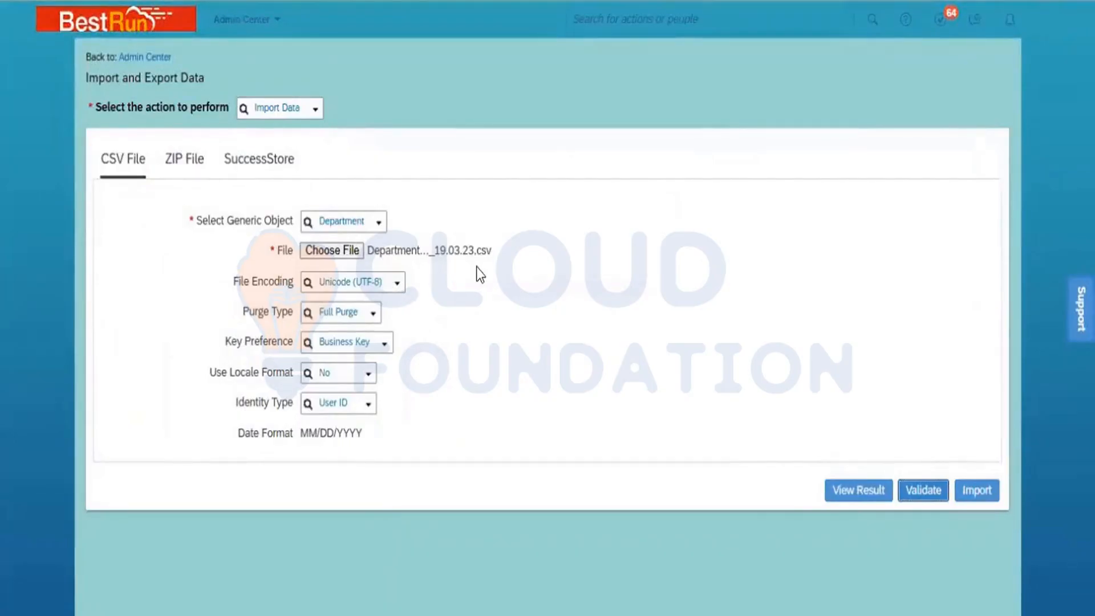
- Run the Department import, refresh Monitor Jobs, and download the new import job's status report
{"action": "left_click", "coordinate": [980, 494]}
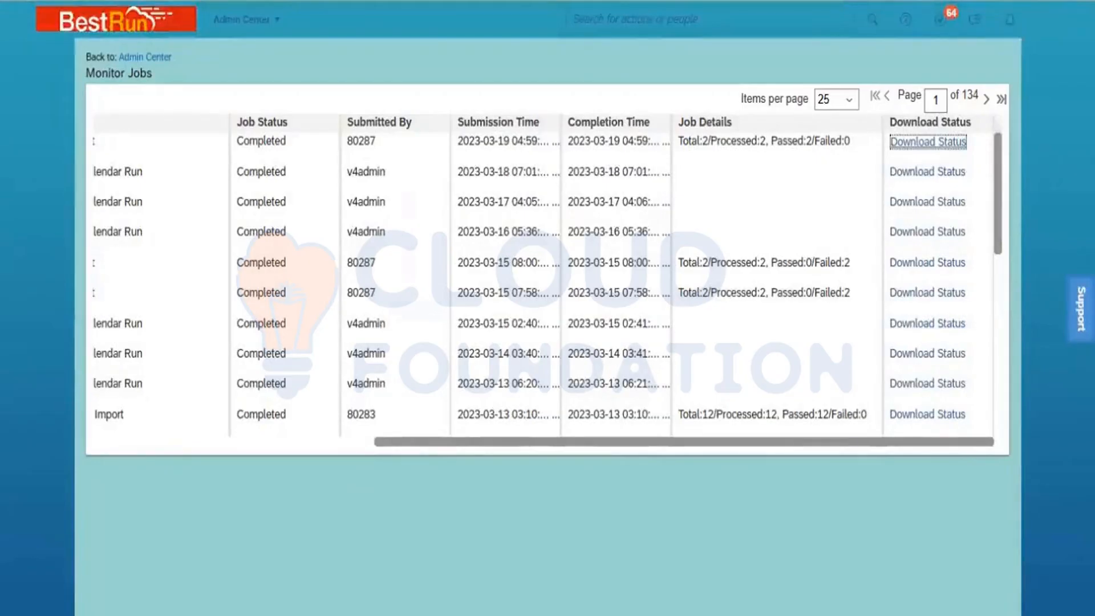
{"action": "key", "text": "F5"}
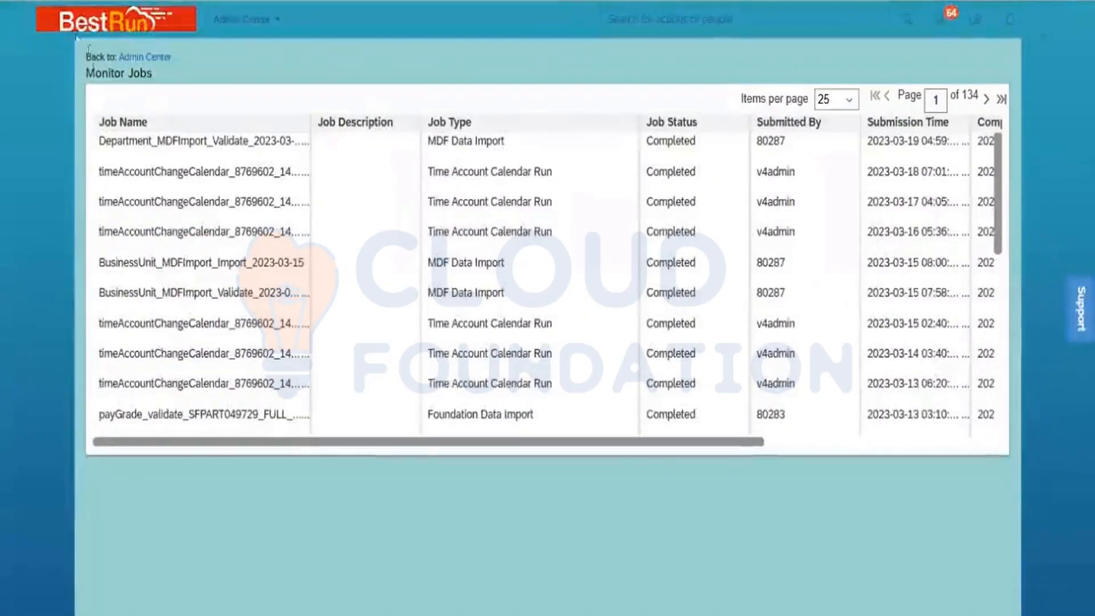
{"action": "key", "text": "F5"}
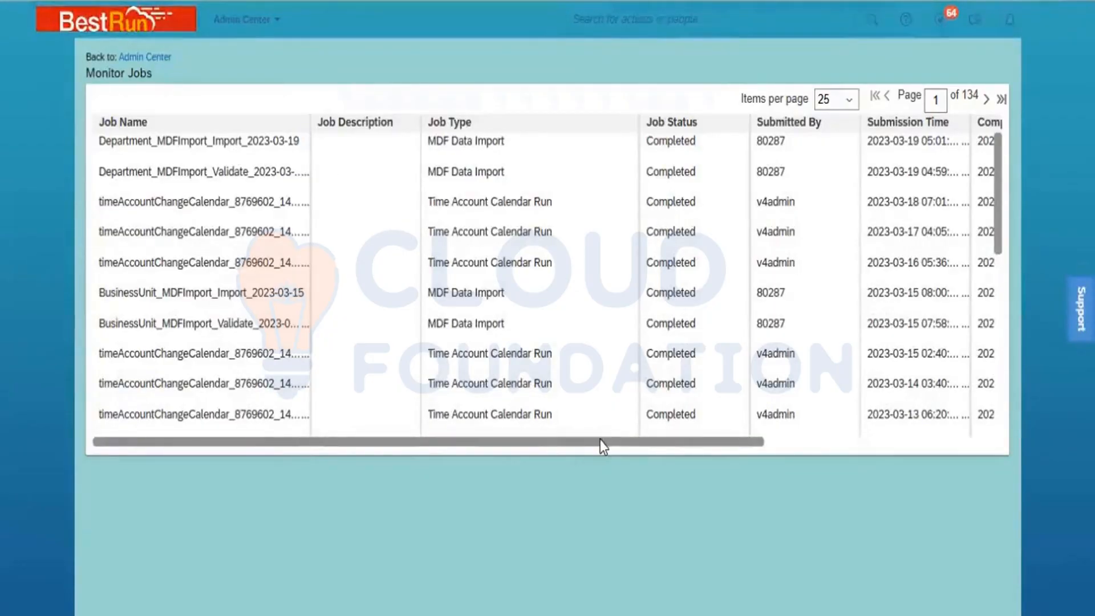
{"action": "left_click_drag", "start_coordinate": [600, 440], "coordinate": [883, 480]}
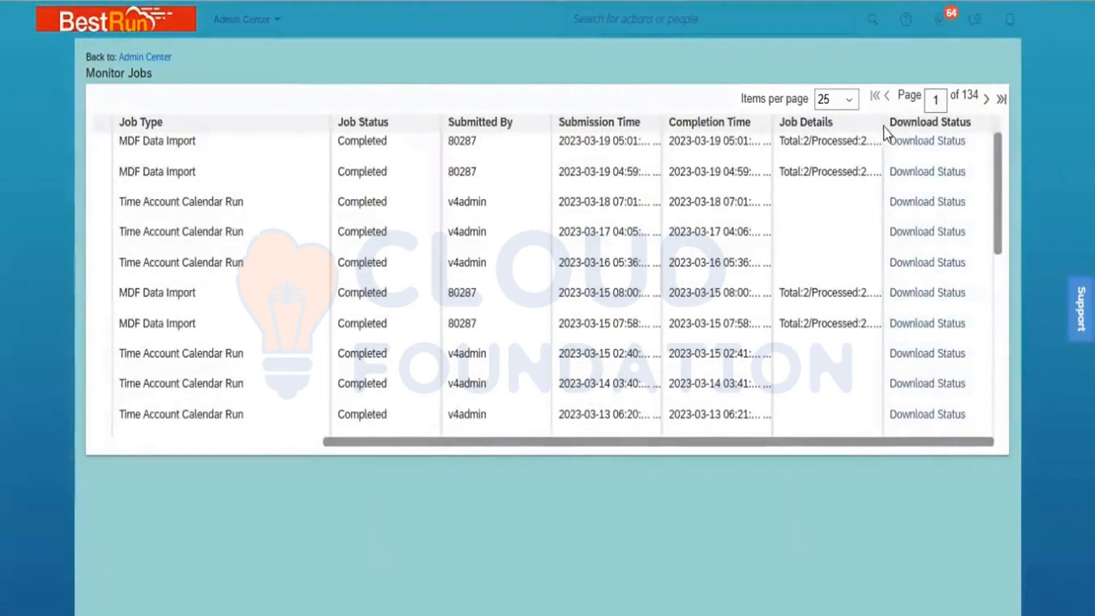
{"action": "left_click_drag", "start_coordinate": [884, 133], "coordinate": [957, 141]}
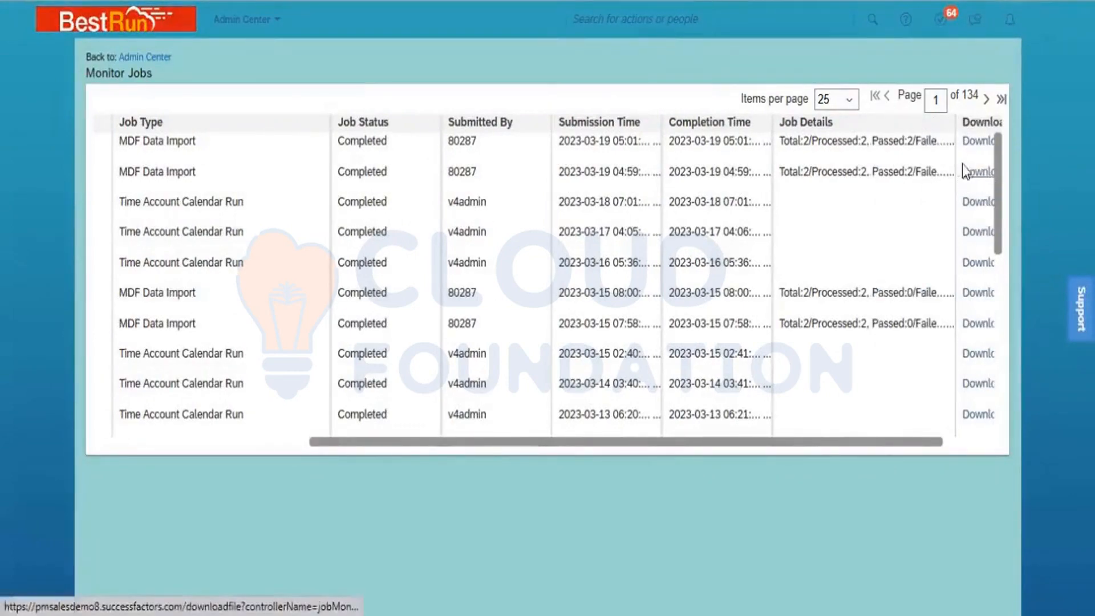
{"action": "left_click", "coordinate": [978, 143]}
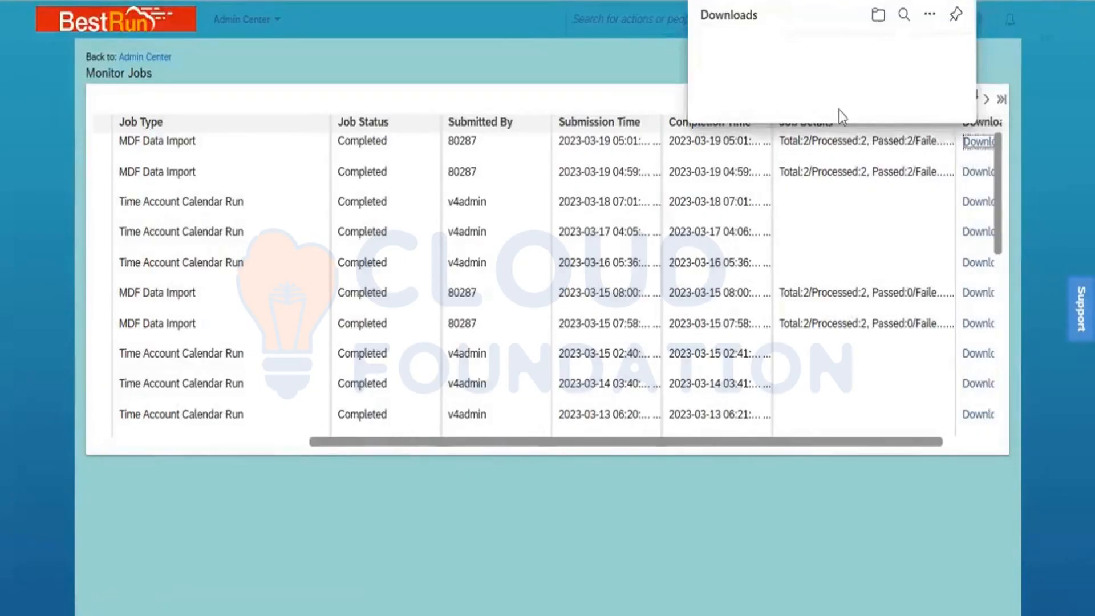
- Open jobResponse204560.csv, confirm 2 total and 0 failed records, then close and minimize Excel
{"action": "left_click", "coordinate": [785, 66]}
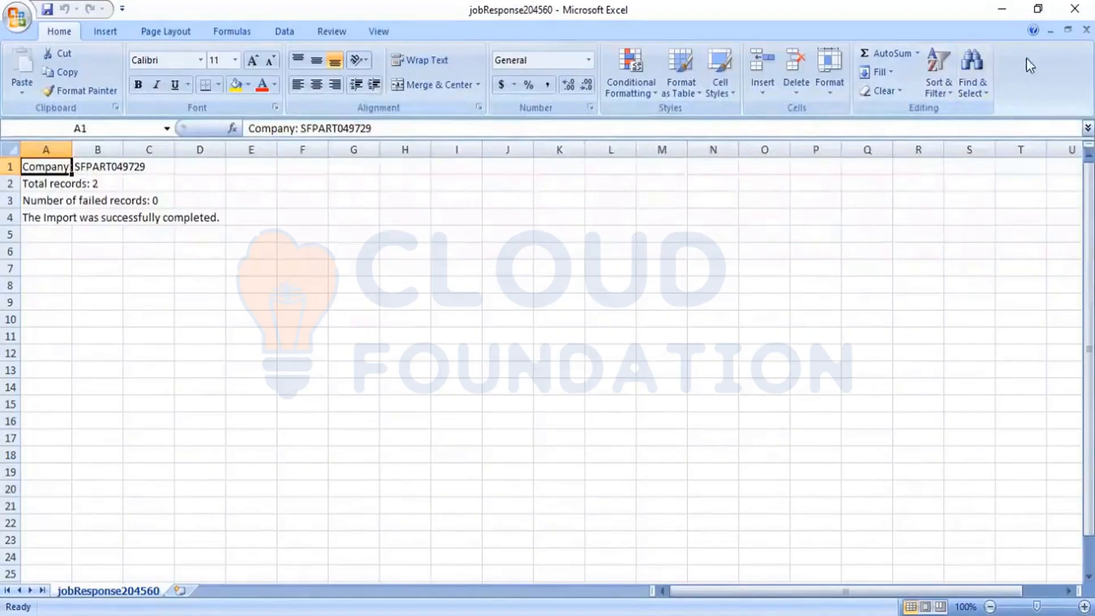
{"action": "left_click", "coordinate": [1086, 29]}
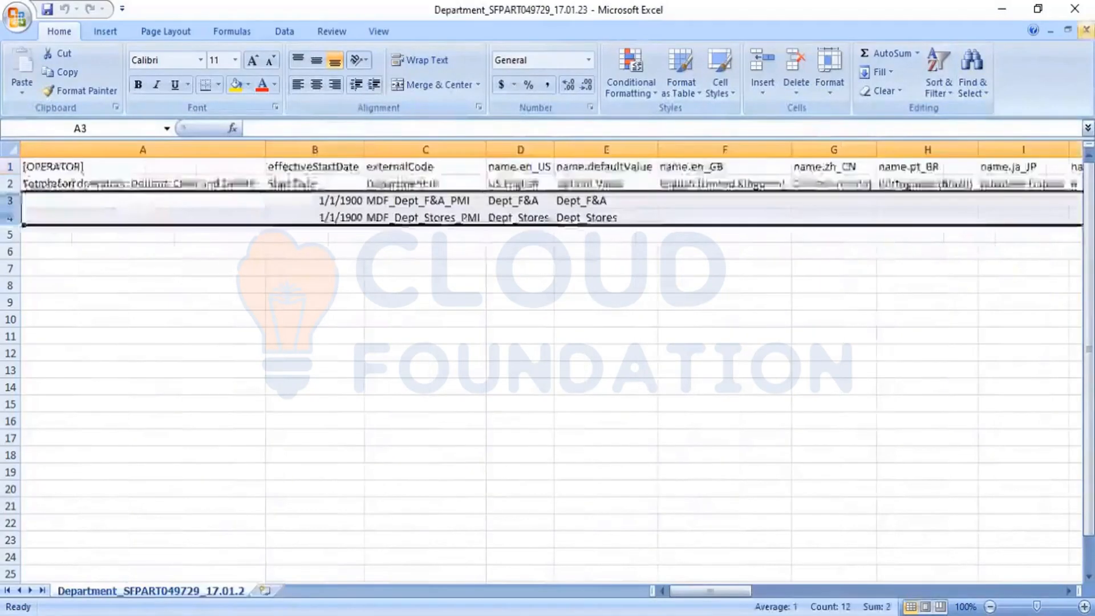
{"action": "left_click", "coordinate": [1003, 13]}
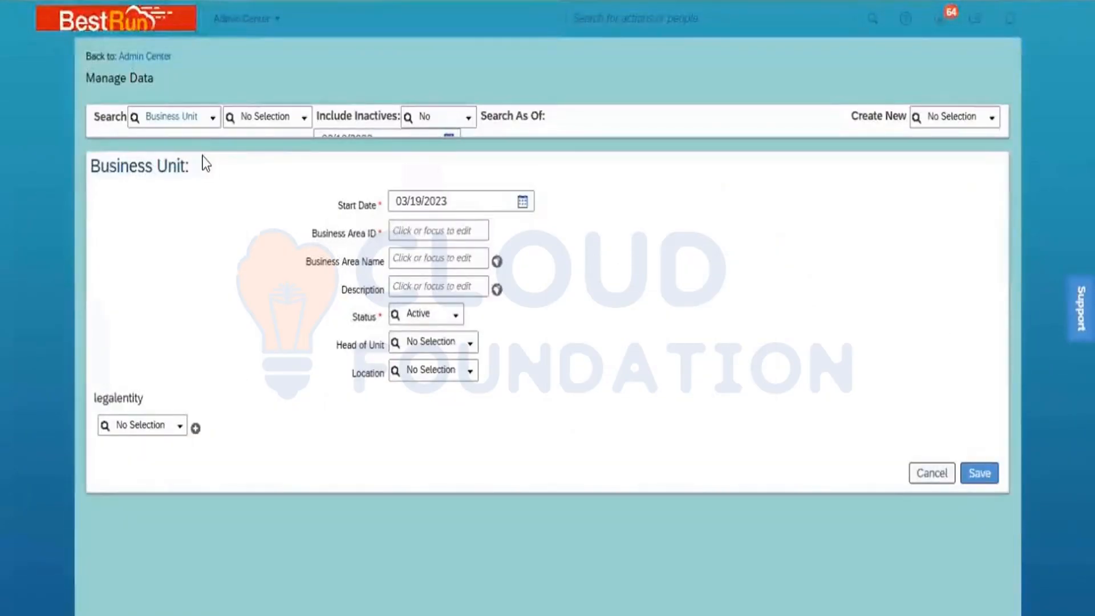
- Set the Manage Data search type to Department and open the Dept_HR record
{"action": "left_click", "coordinate": [190, 116]}
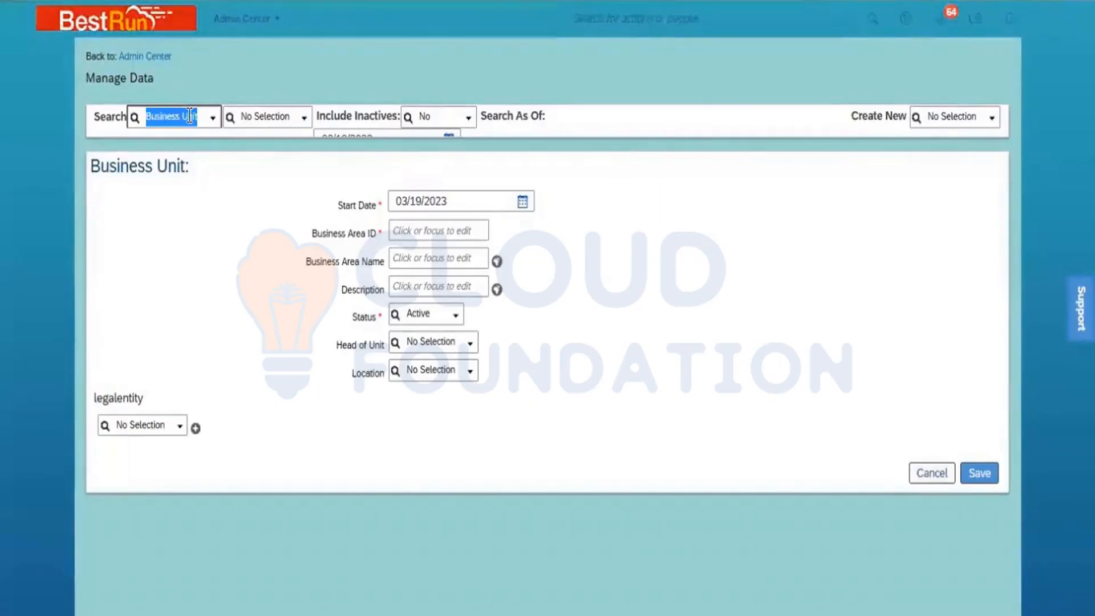
{"action": "type", "text": "depart"}
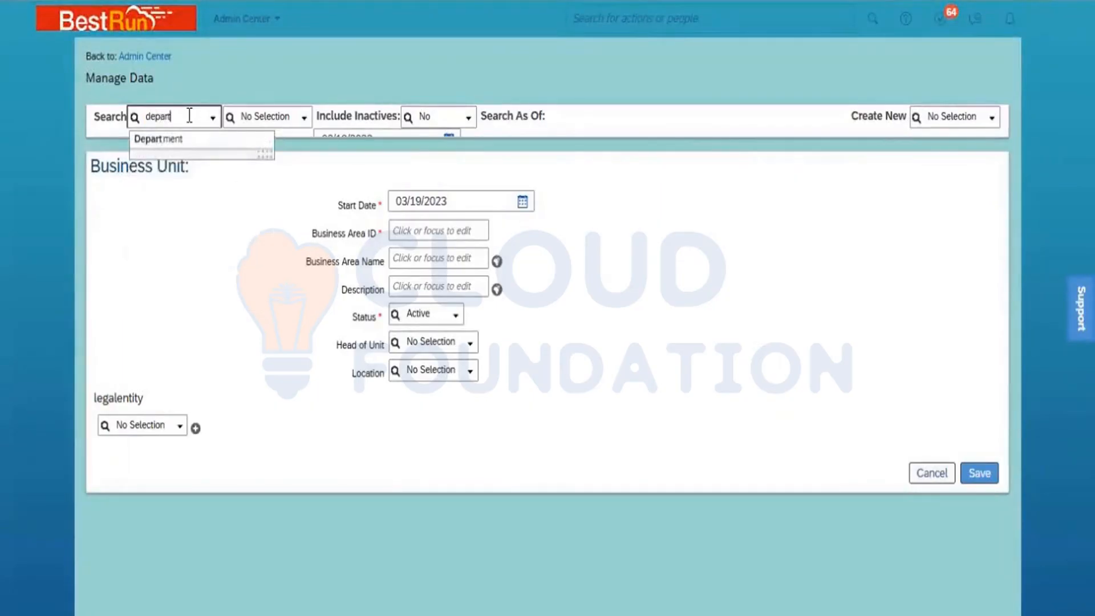
{"action": "left_click", "coordinate": [191, 142]}
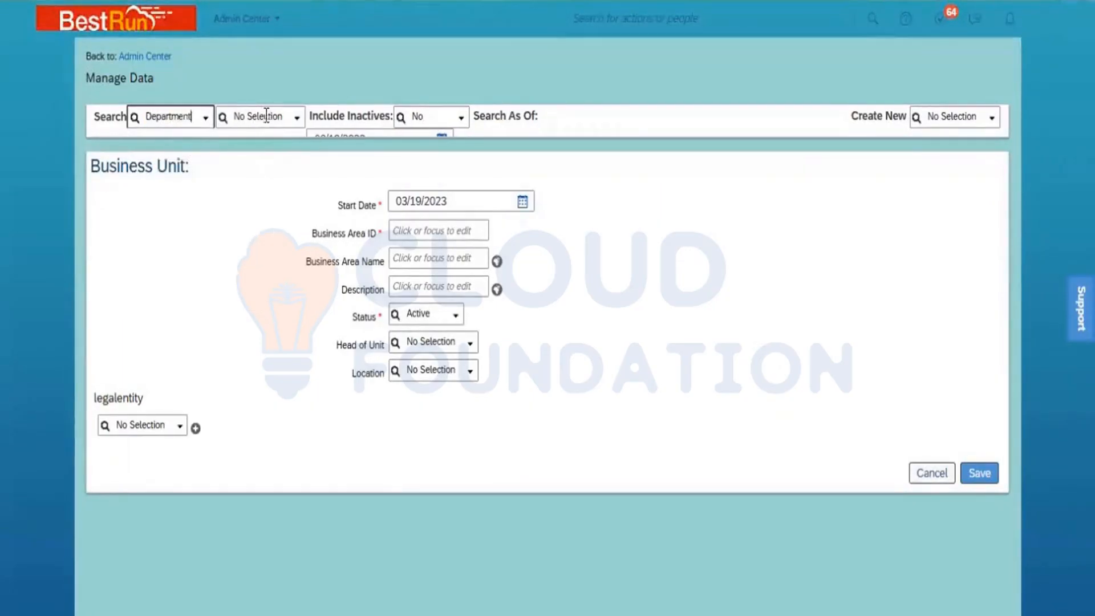
{"action": "left_click", "coordinate": [268, 115]}
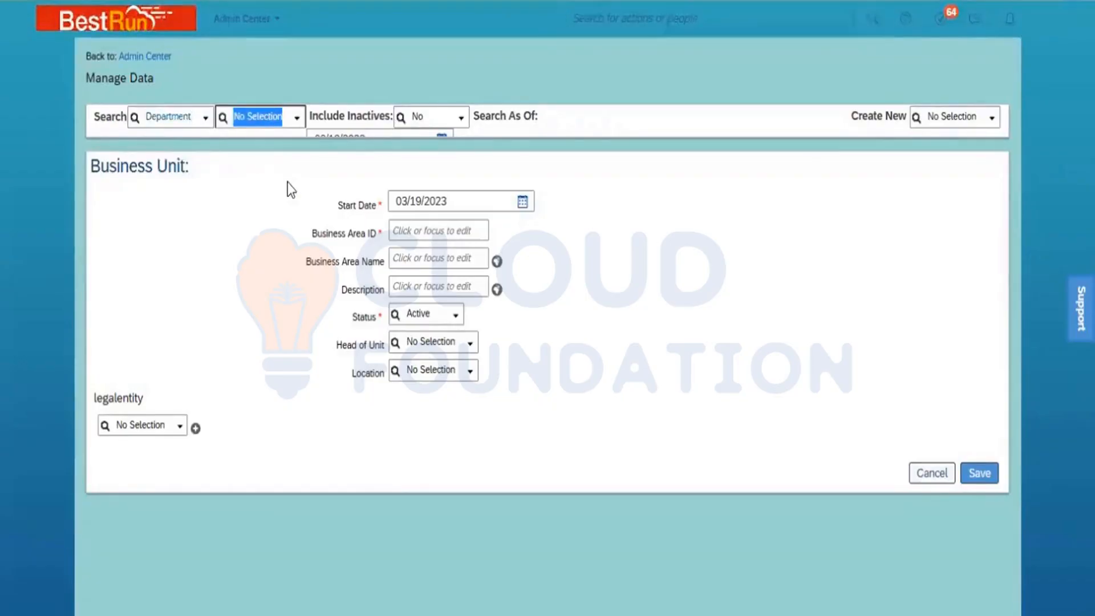
{"action": "type", "text": "Dept"}
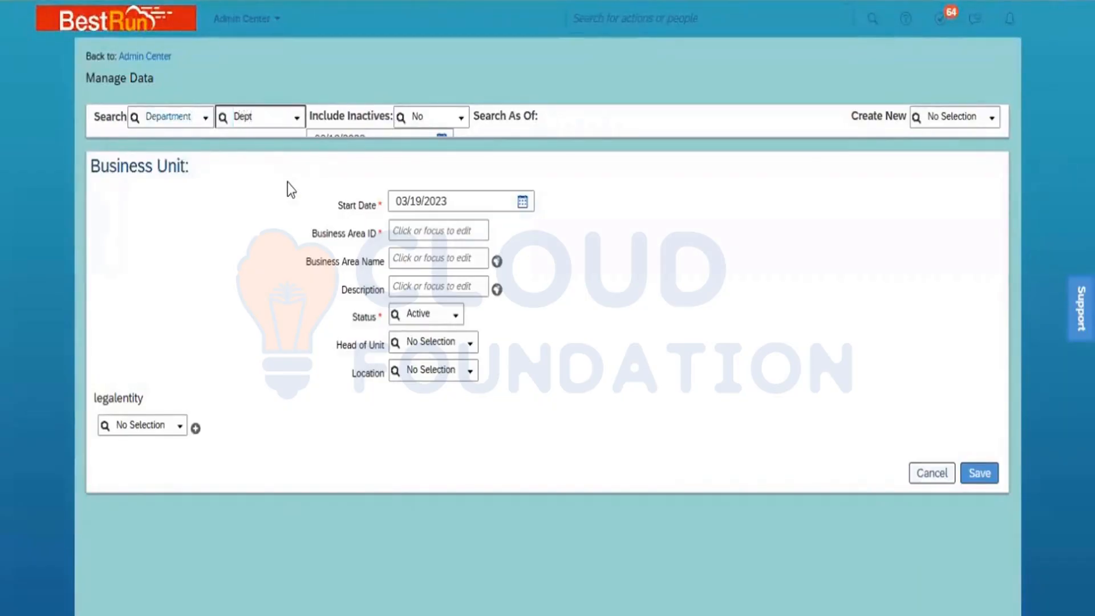
{"action": "type", "text": "_"}
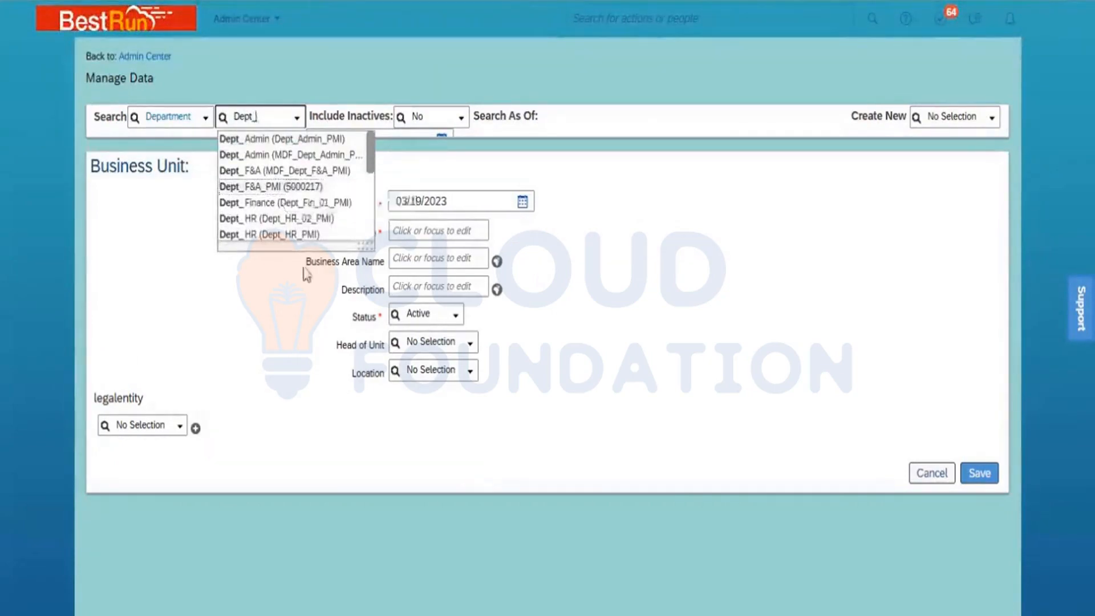
{"action": "left_click", "coordinate": [290, 235]}
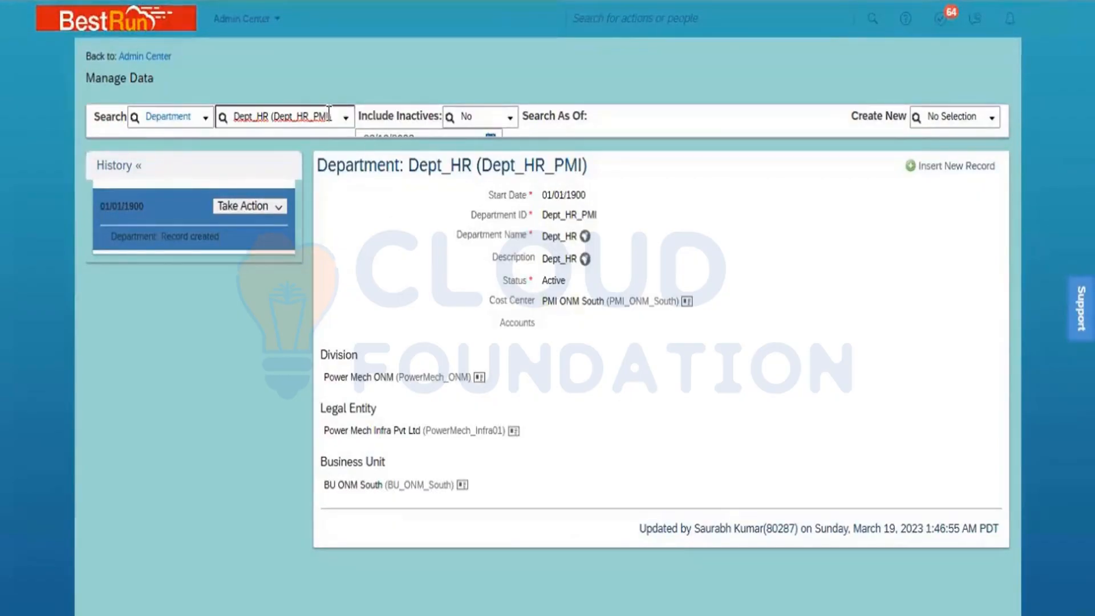
- Replace the search with Dept_Admin and open Dept_Admin (Dept_Admin_PMI)
{"action": "left_click", "coordinate": [295, 121]}
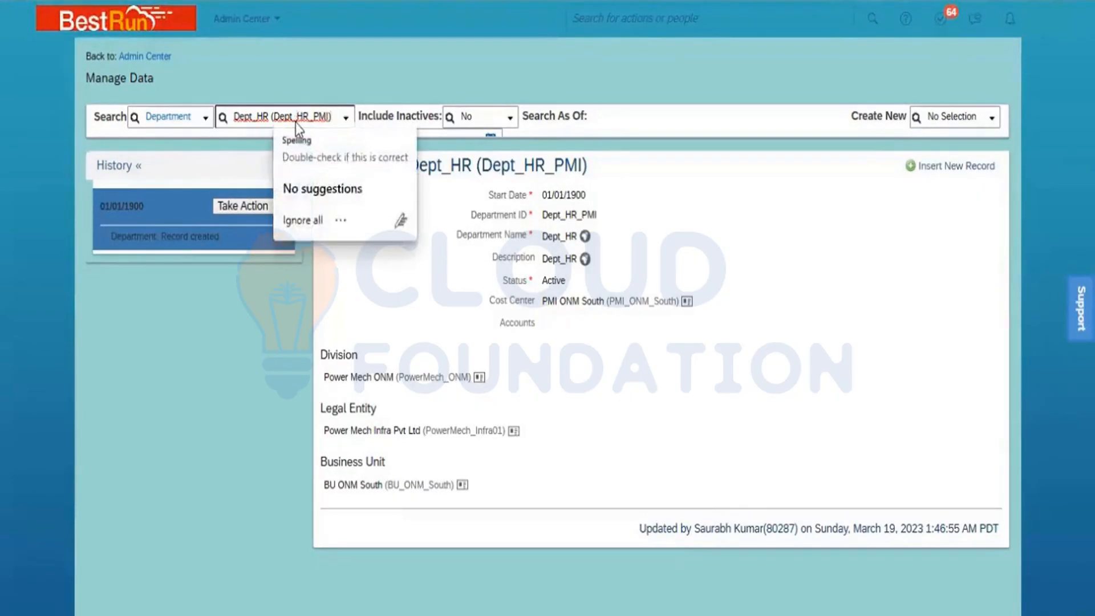
{"action": "key", "text": "ctrl+a"}
{"action": "type", "text": "D"}
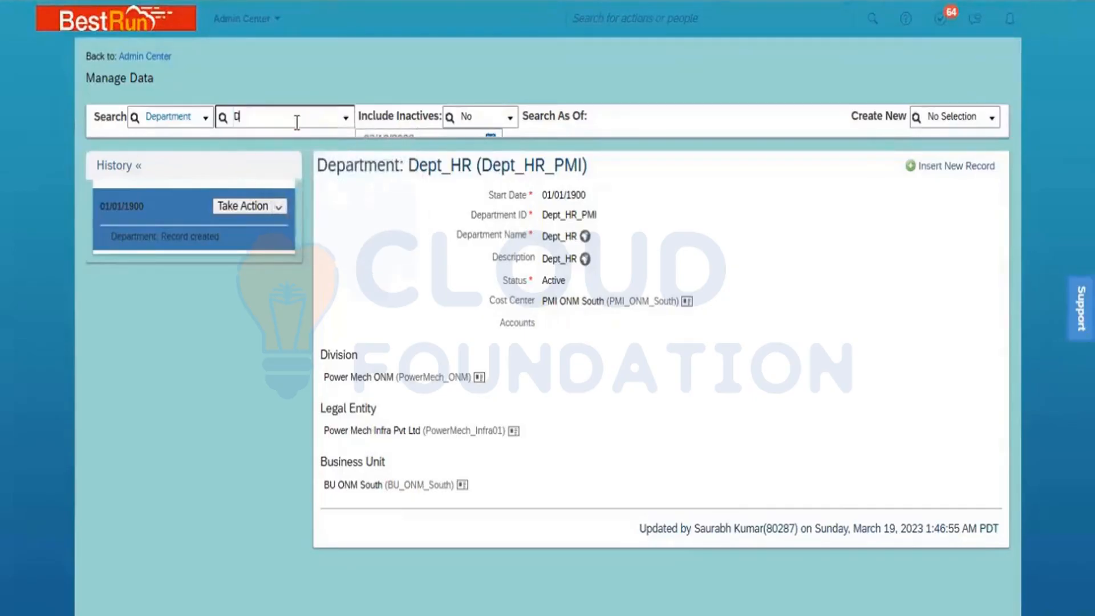
{"action": "type", "text": "ept_Admin"}
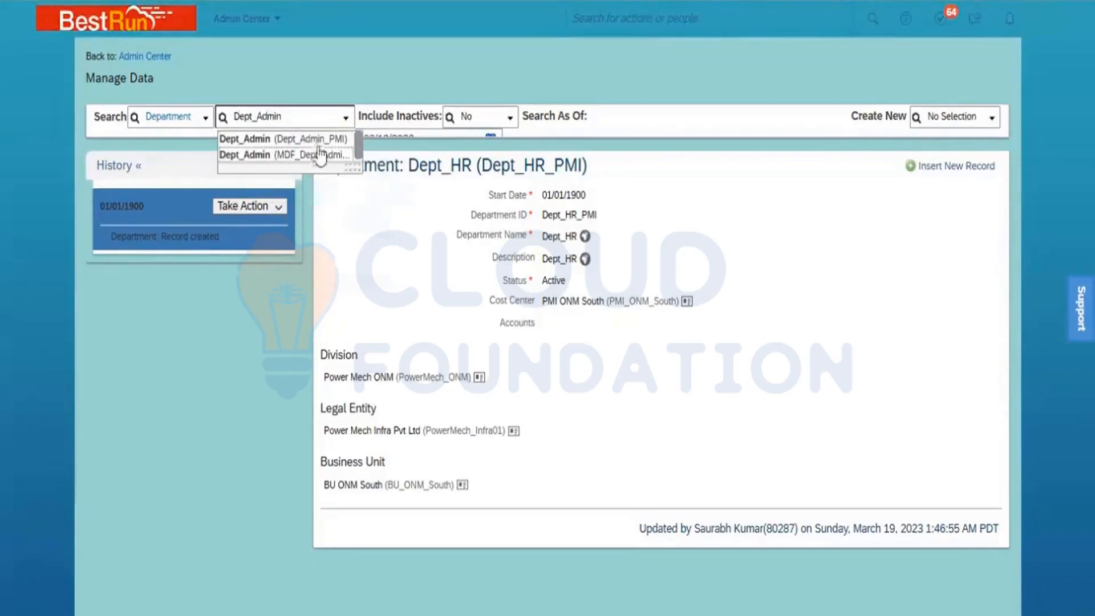
{"action": "left_click", "coordinate": [314, 139]}
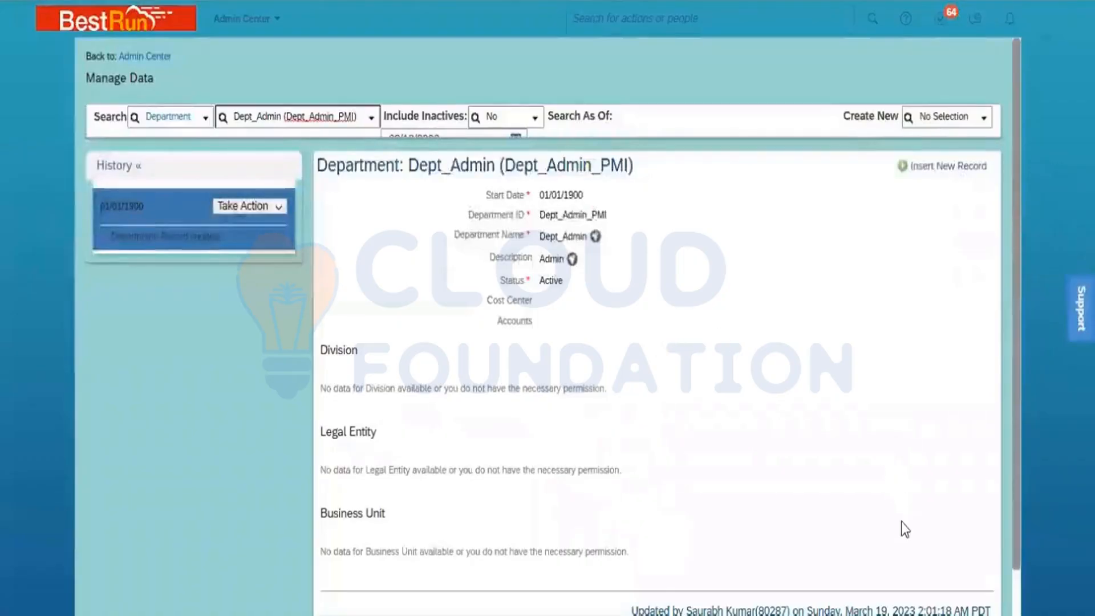
- Replace the department search with Dept_Sales and open Dept_Sales (Dept_Sales_PMI)
{"action": "scroll", "coordinate": [655, 399], "scroll_direction": "down", "scroll_amount": 1}
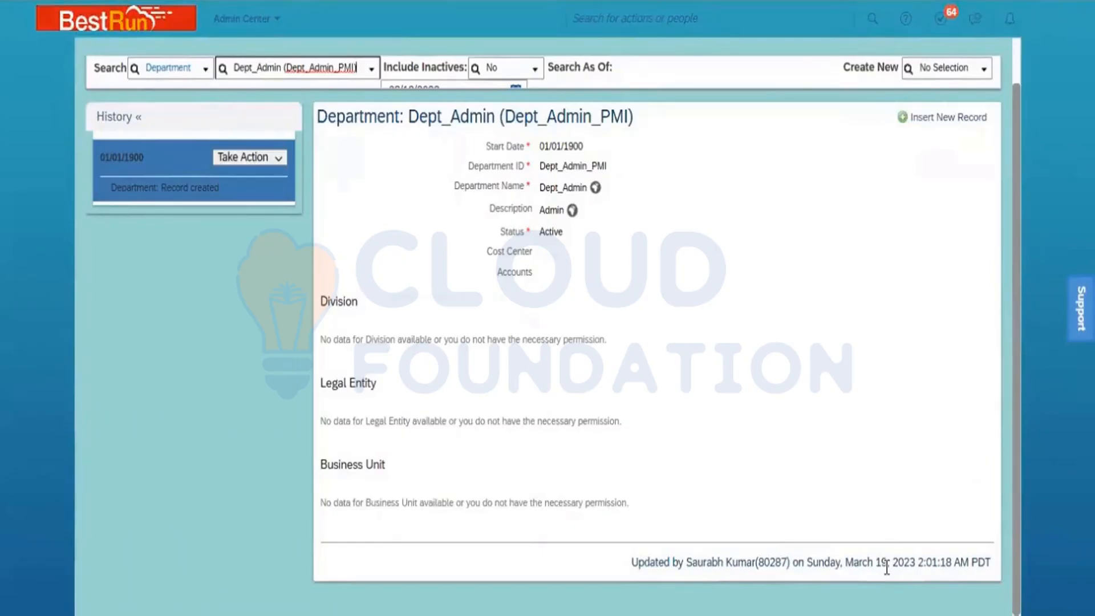
{"action": "right_click", "coordinate": [326, 68]}
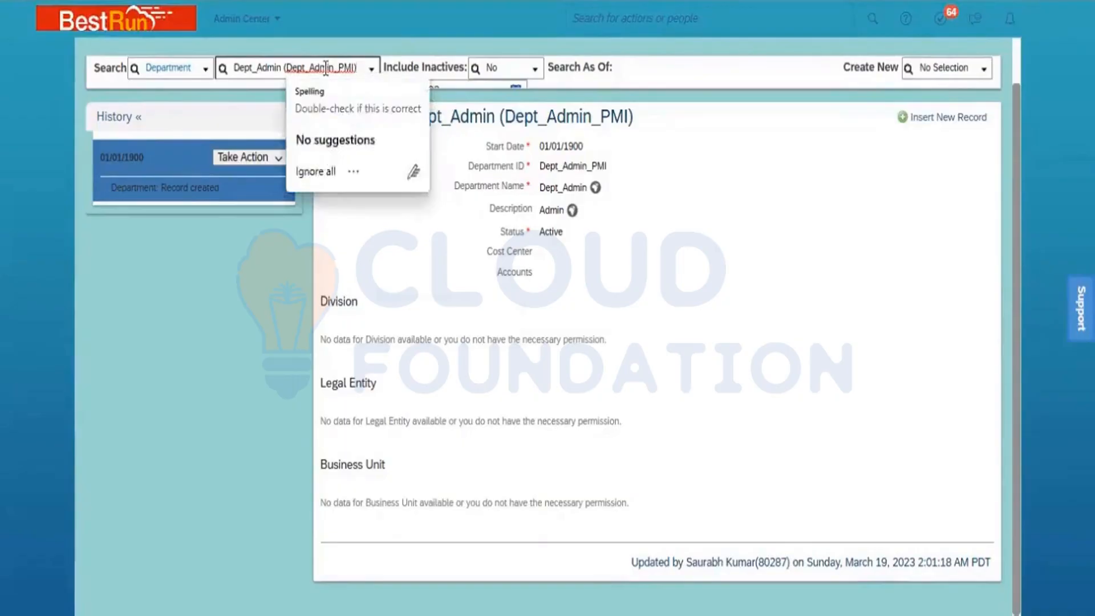
{"action": "left_click", "coordinate": [325, 68]}
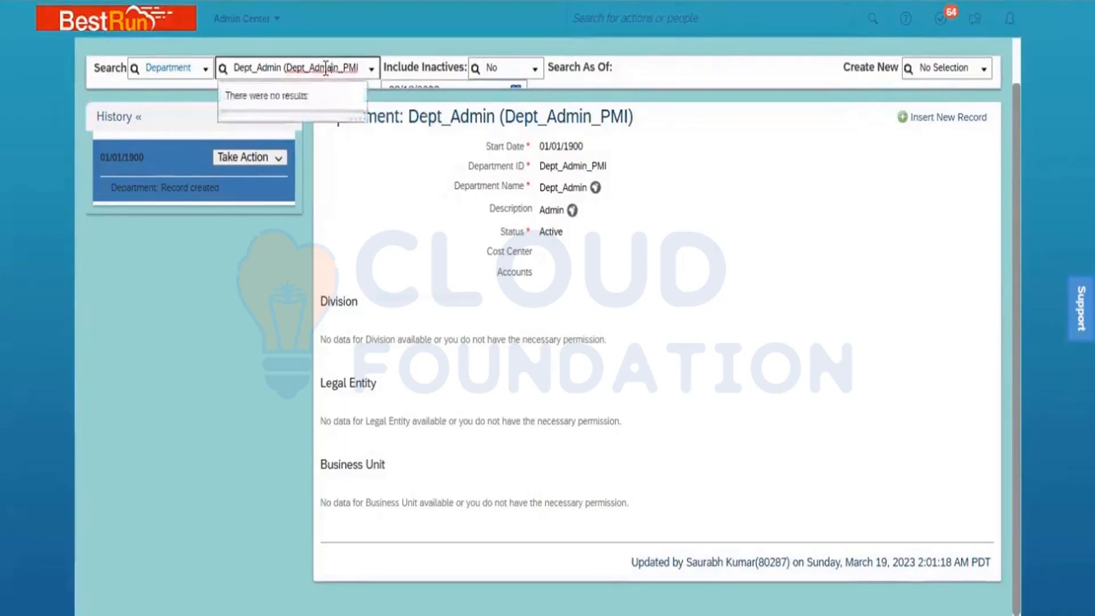
{"action": "key", "text": "ctrl+a"}
{"action": "type", "text": "De"}
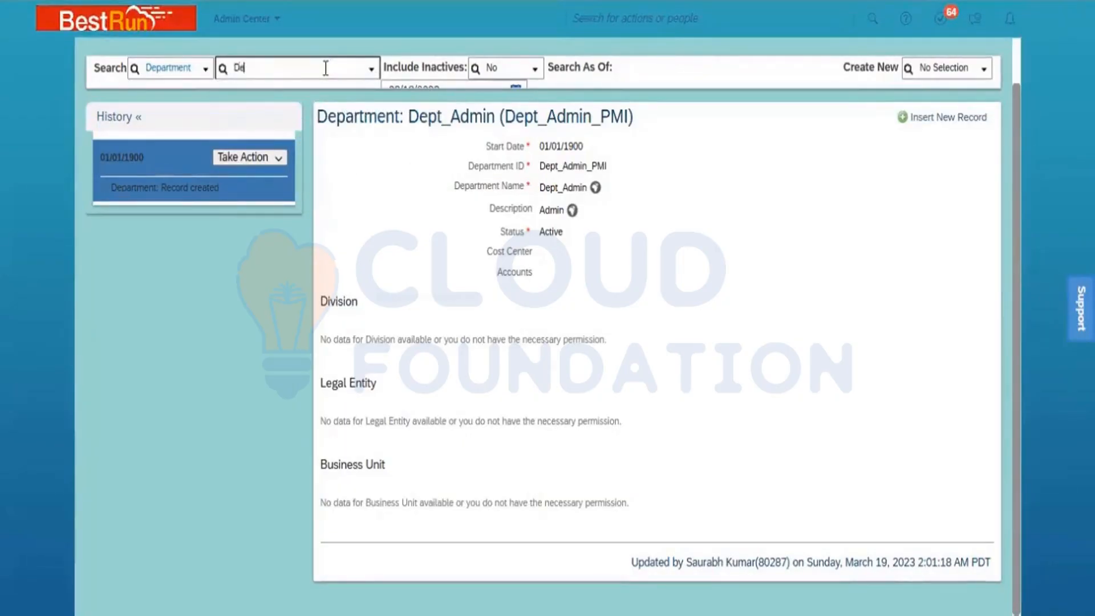
{"action": "type", "text": "pt"}
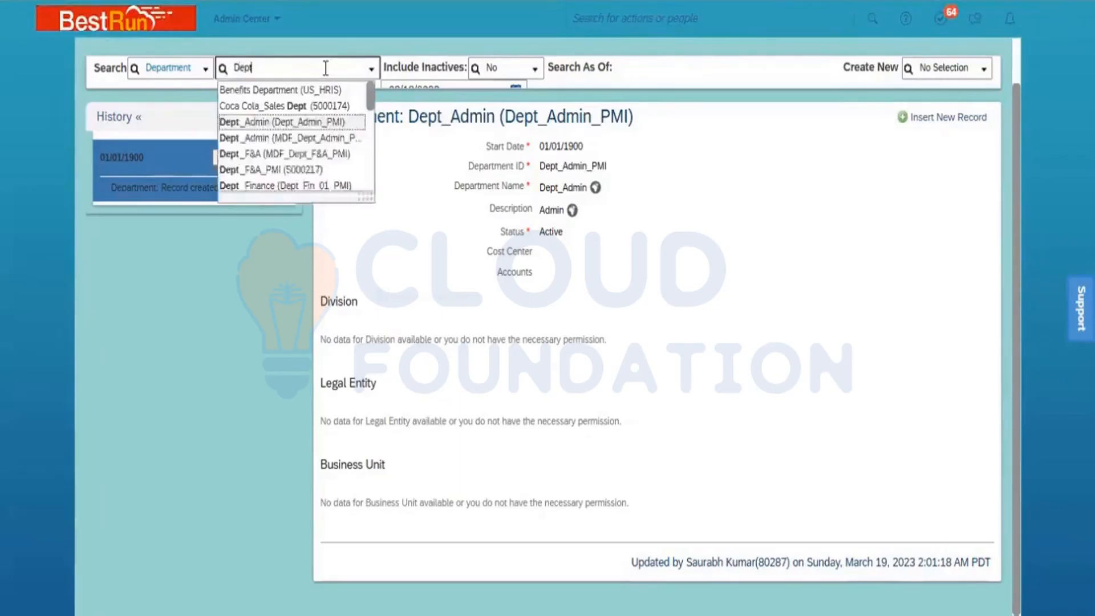
{"action": "type", "text": "_Sales"}
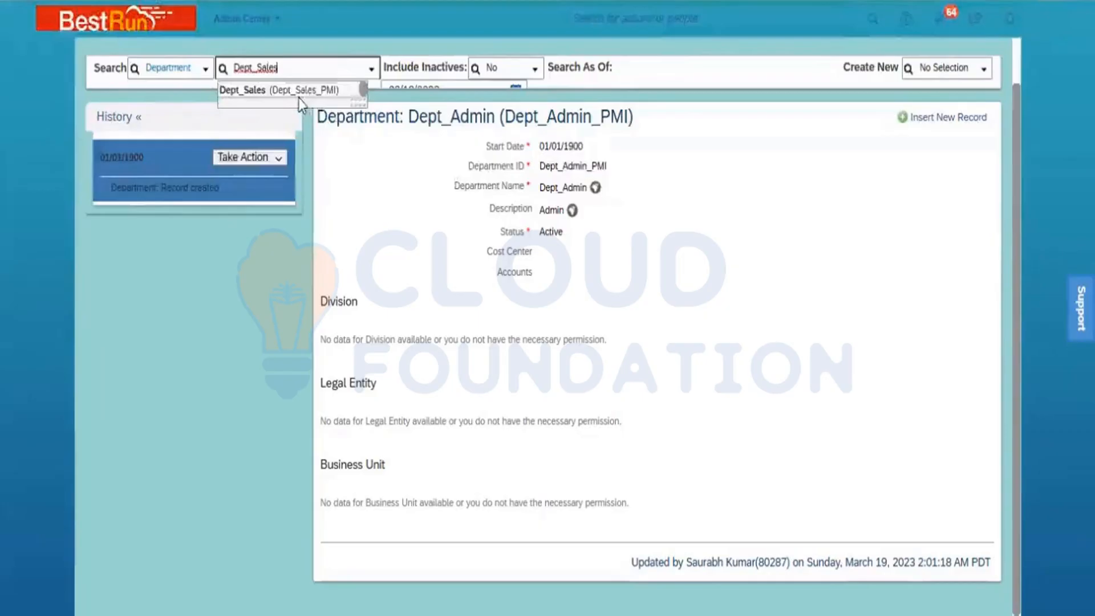
{"action": "left_click", "coordinate": [298, 94]}
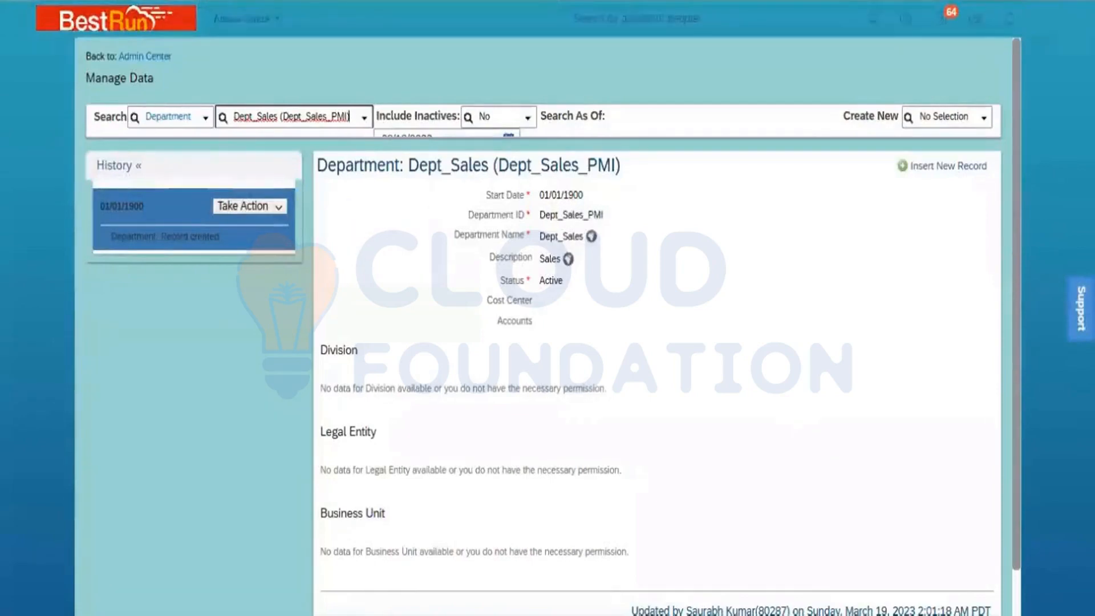
{"action": "scroll", "coordinate": [547, 342], "scroll_direction": "down", "scroll_amount": 1}
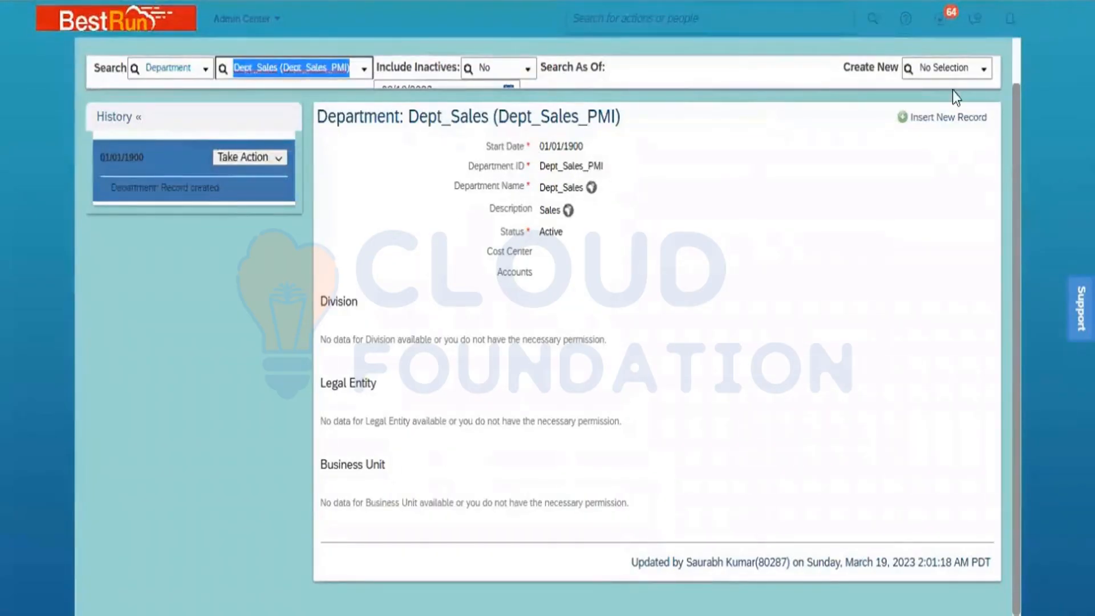
{"action": "left_click", "coordinate": [948, 68]}
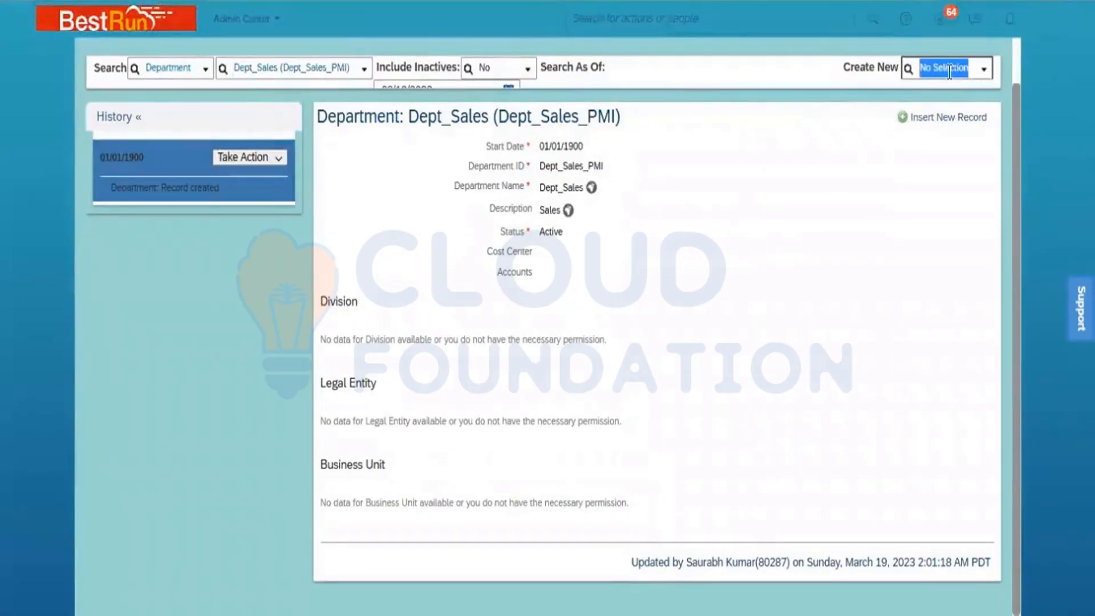
{"action": "type", "text": "Jo"}
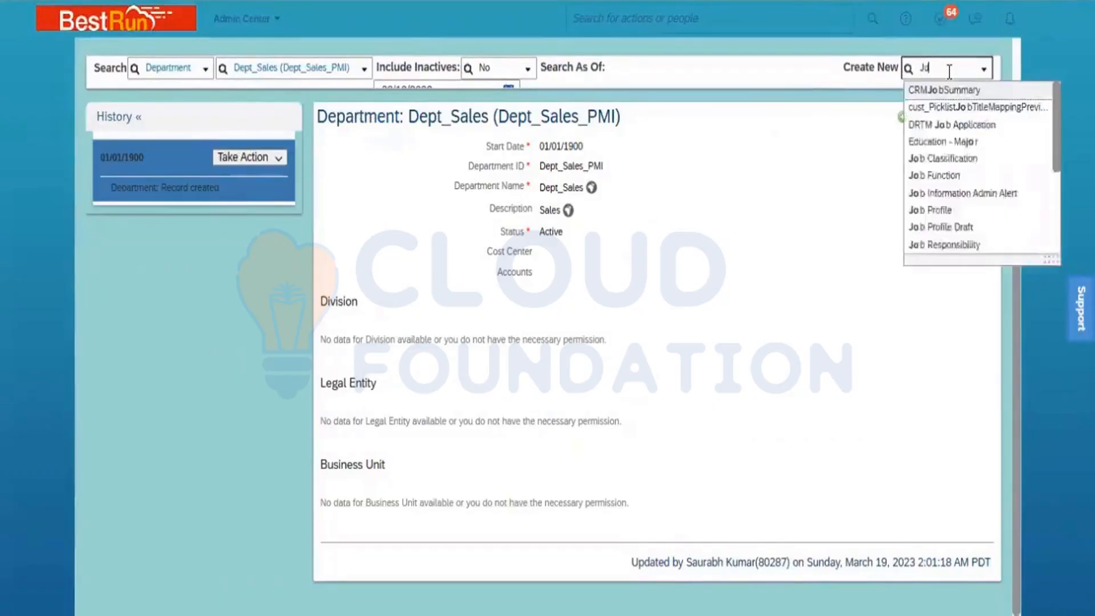
{"action": "type", "text": "b Class"}
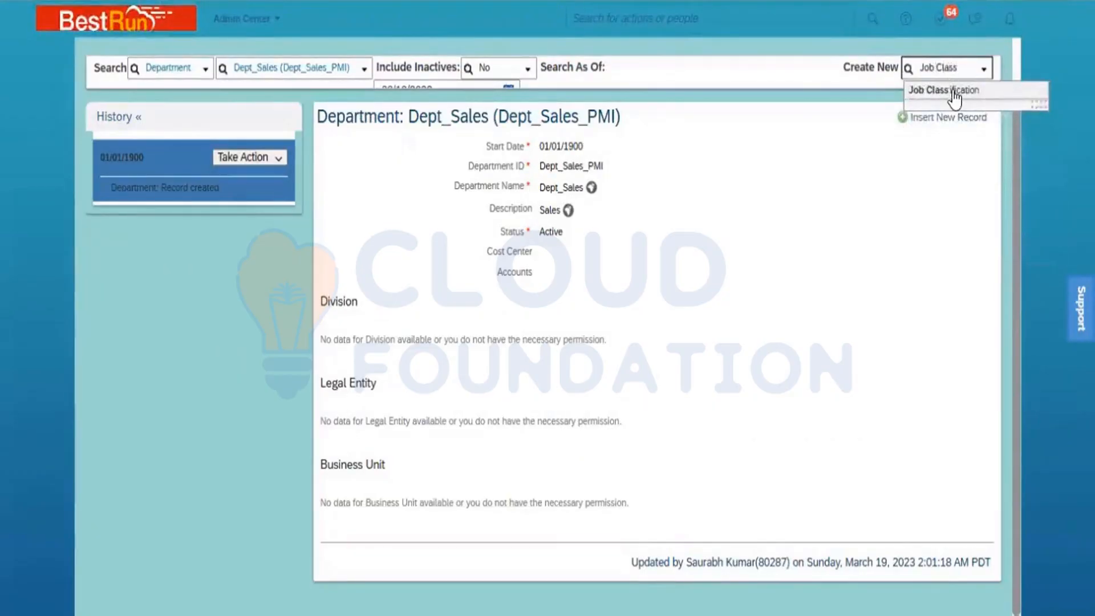
{"action": "left_click", "coordinate": [954, 92]}
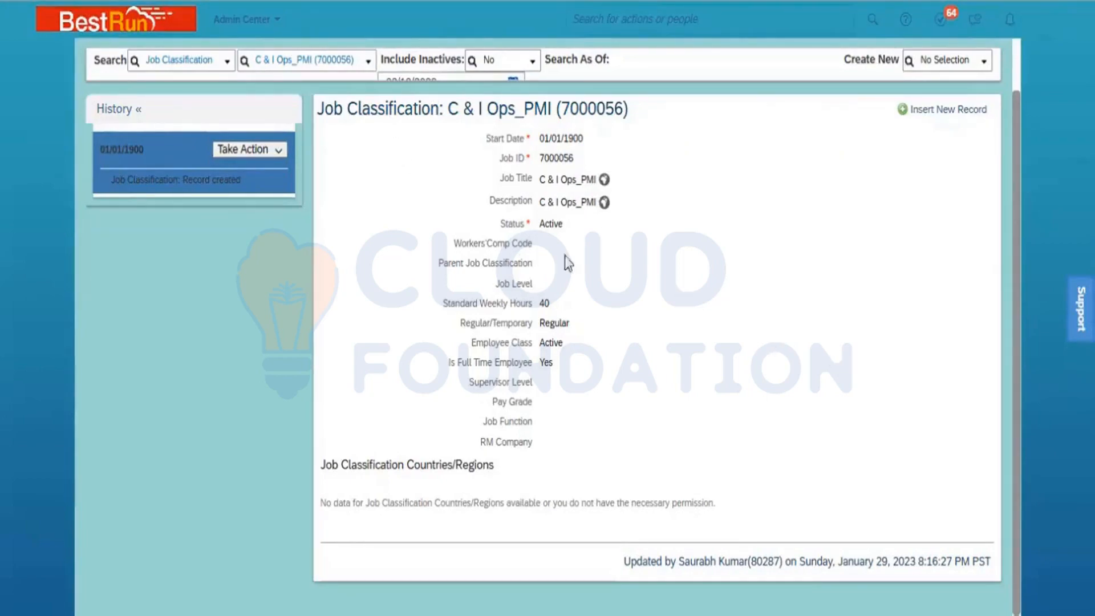
{"action": "left_click", "coordinate": [940, 60]}
{"action": "left_click_drag", "start_coordinate": [573, 160], "coordinate": [540, 161]}
{"action": "left_click", "coordinate": [935, 64]}
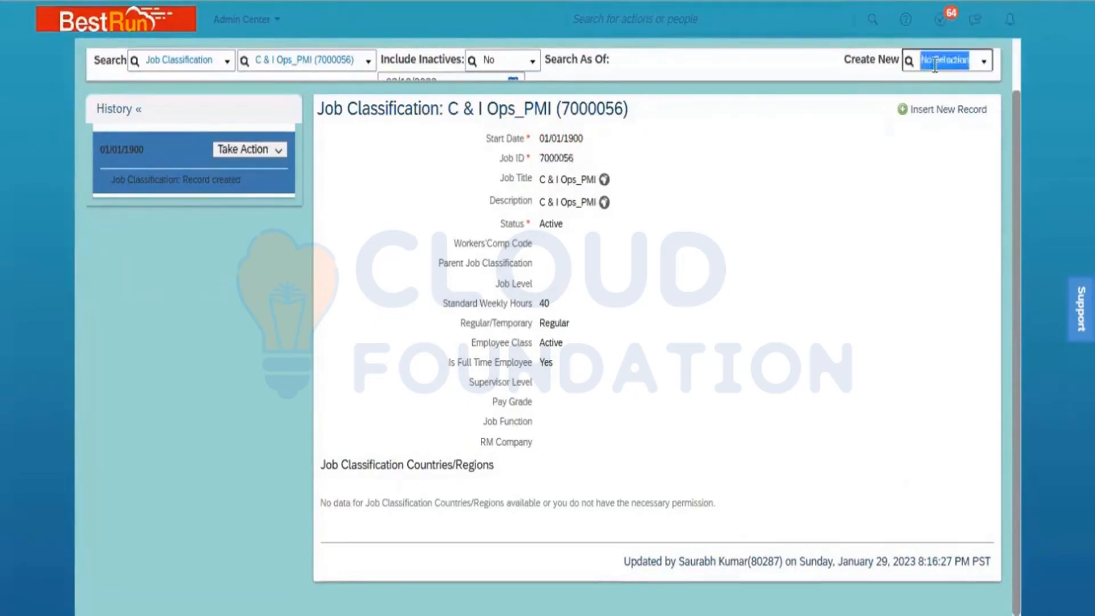
- Create a new Position record and page its Start Date calendar back to the 1900s
{"action": "type", "text": "posi"}
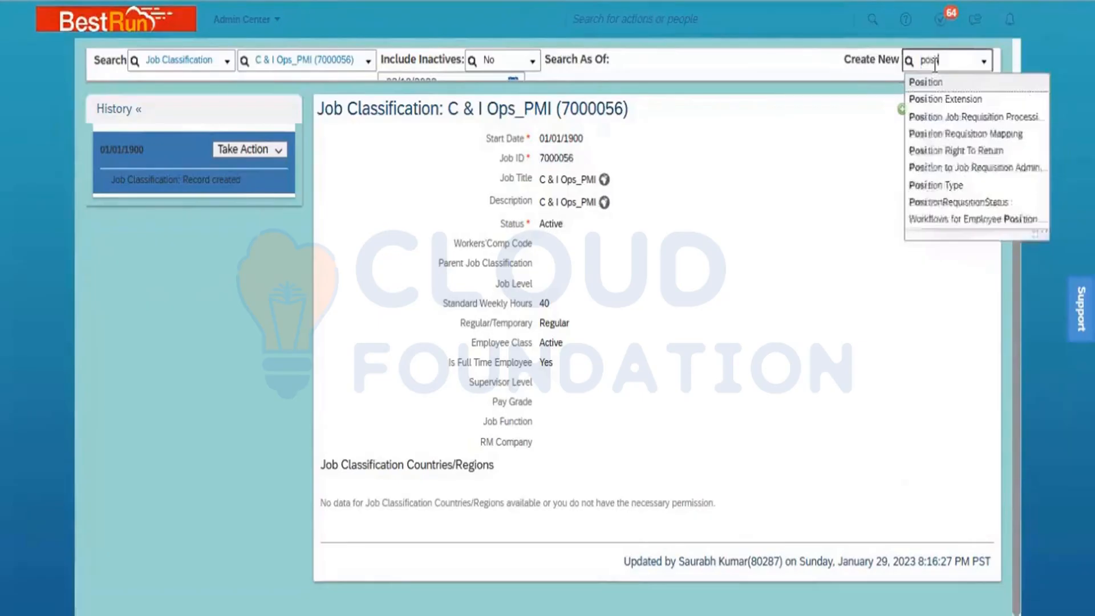
{"action": "type", "text": "tion"}
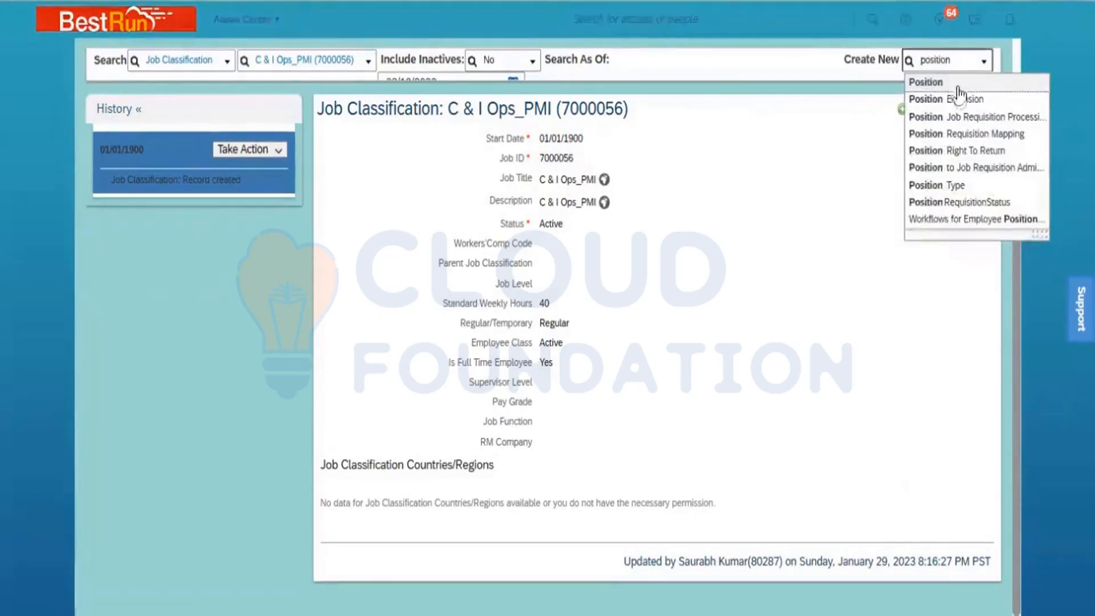
{"action": "left_click", "coordinate": [953, 83]}
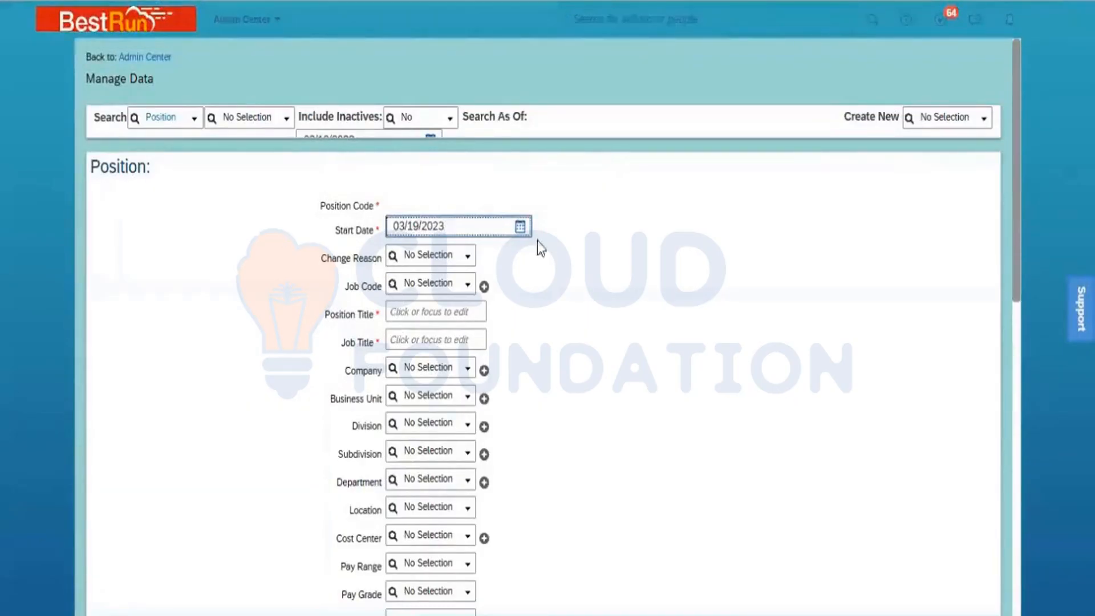
{"action": "left_click", "coordinate": [519, 226]}
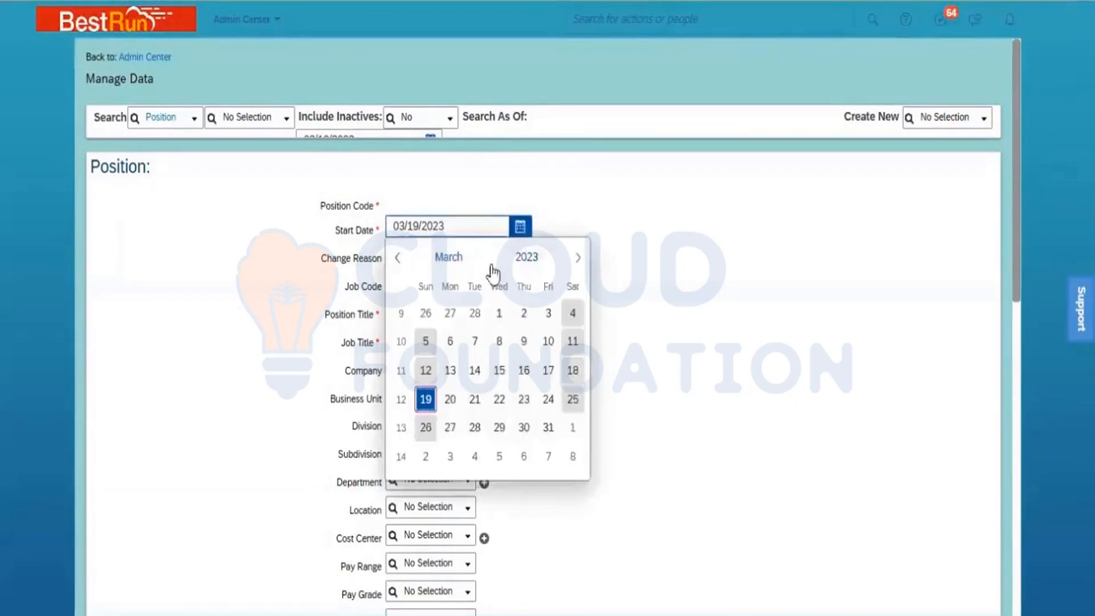
{"action": "left_click", "coordinate": [525, 258]}
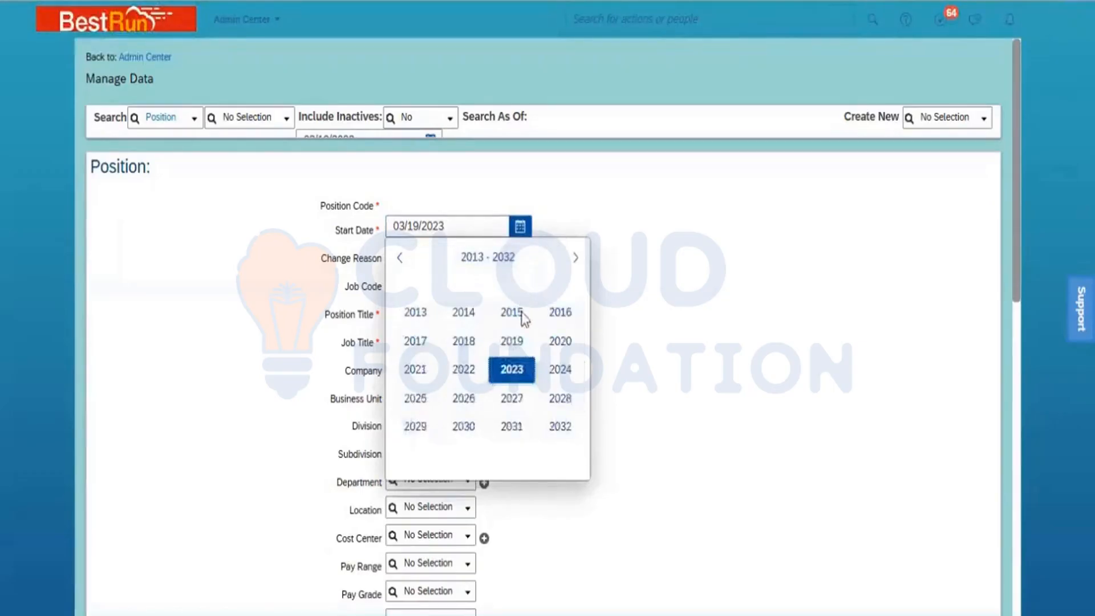
{"action": "left_click", "coordinate": [400, 257]}
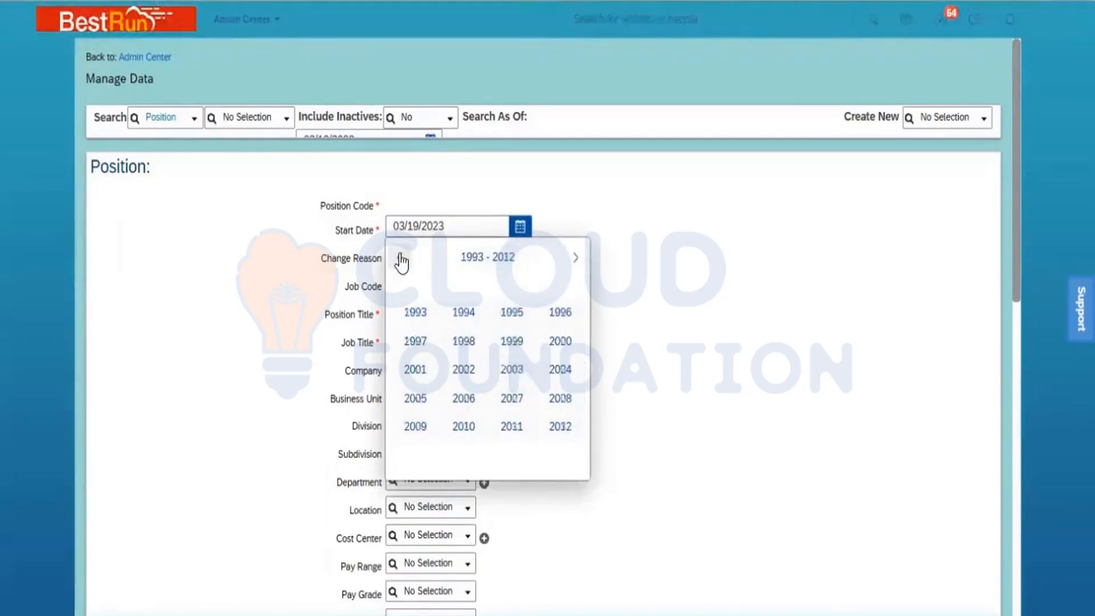
{"action": "left_click", "coordinate": [401, 258]}
{"action": "left_click", "coordinate": [400, 258]}
{"action": "left_click", "coordinate": [401, 258]}
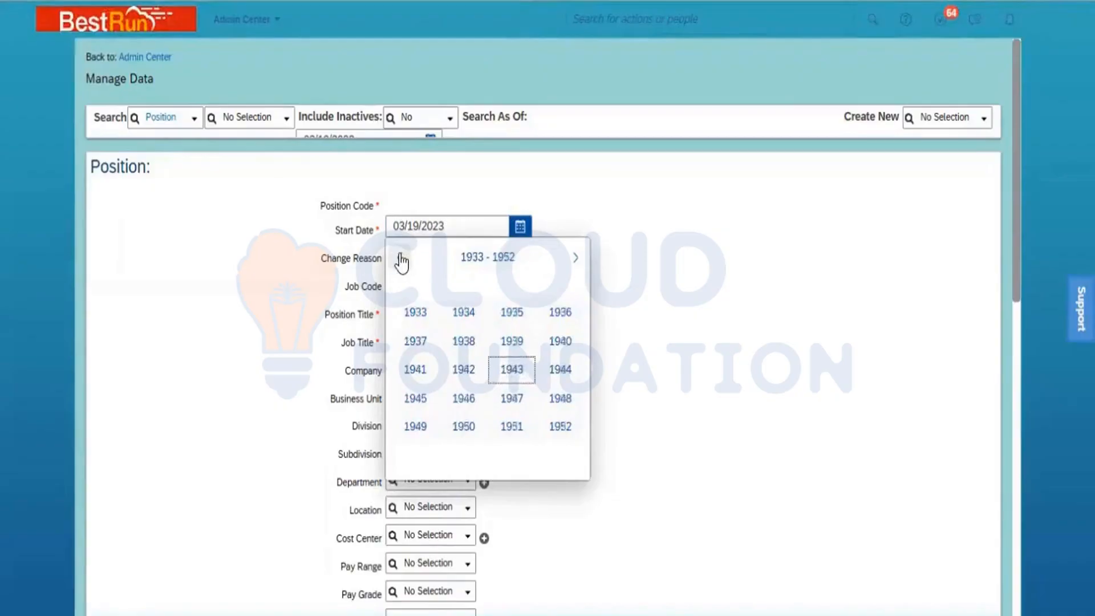
{"action": "left_click", "coordinate": [400, 258]}
{"action": "left_click", "coordinate": [400, 258]}
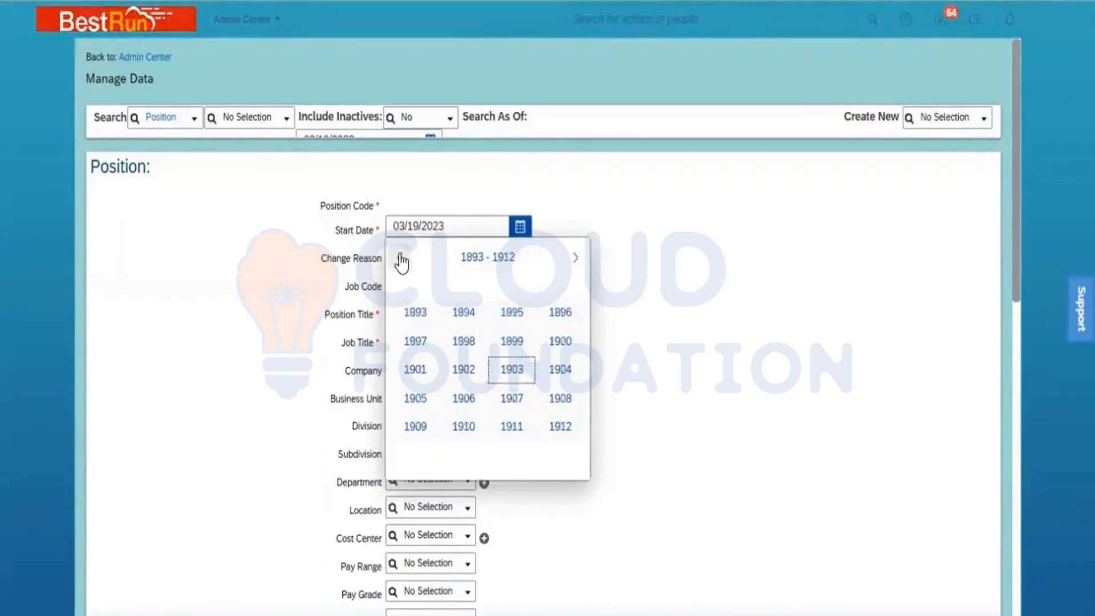
- Pick January 1, 1900 as the Position's Start Date
{"action": "left_click", "coordinate": [560, 341]}
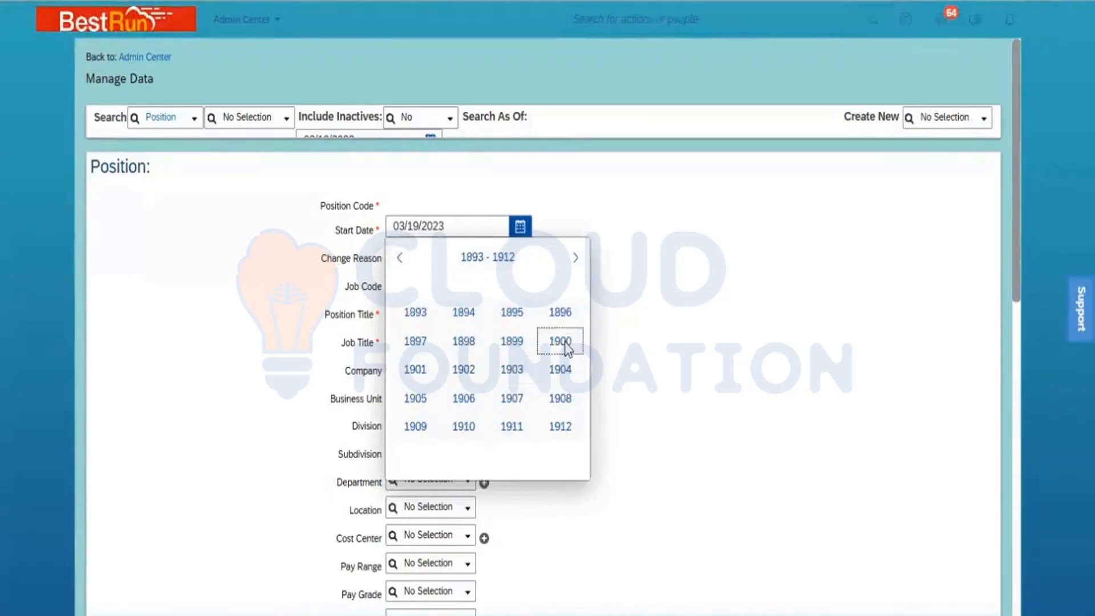
{"action": "left_click", "coordinate": [560, 341]}
{"action": "left_click", "coordinate": [442, 258]}
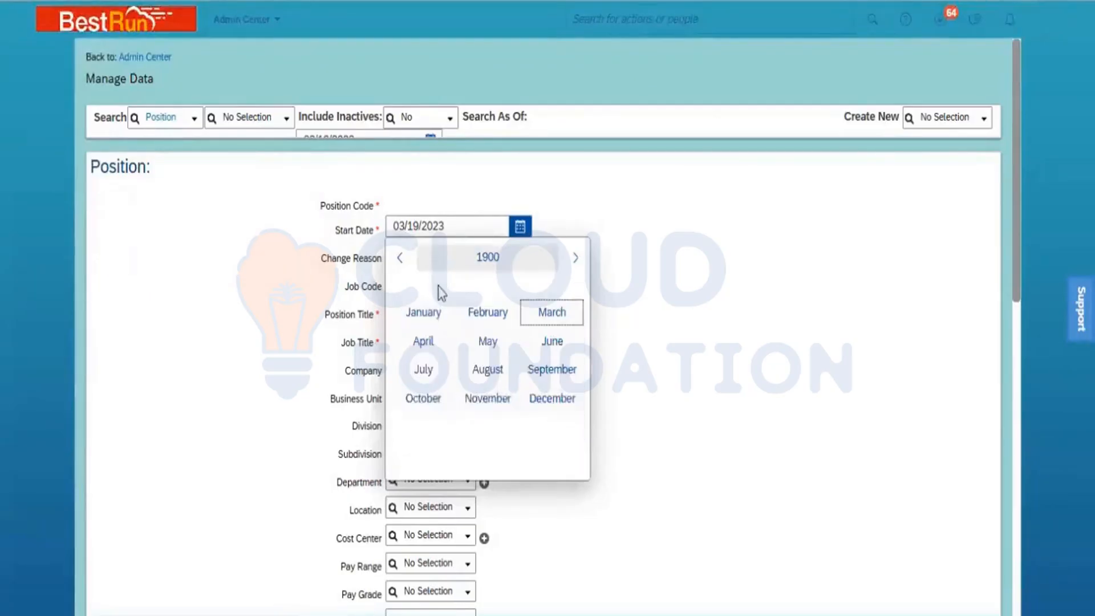
{"action": "left_click", "coordinate": [429, 313]}
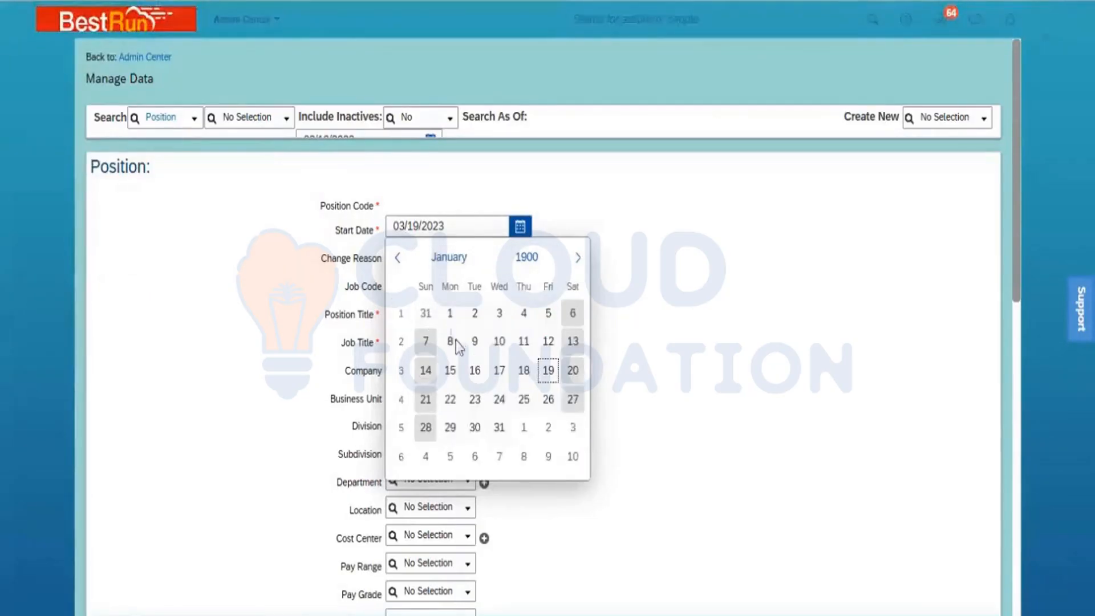
{"action": "left_click", "coordinate": [448, 314]}
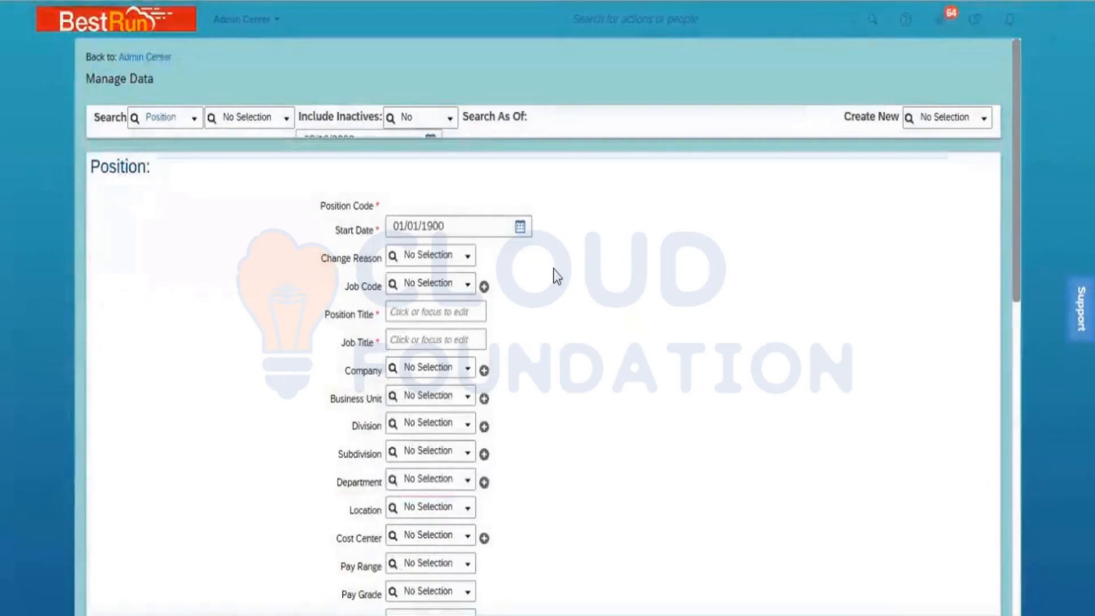
- Set the Job Code to C & I Ops_PMI (7000056)
{"action": "left_click", "coordinate": [429, 285]}
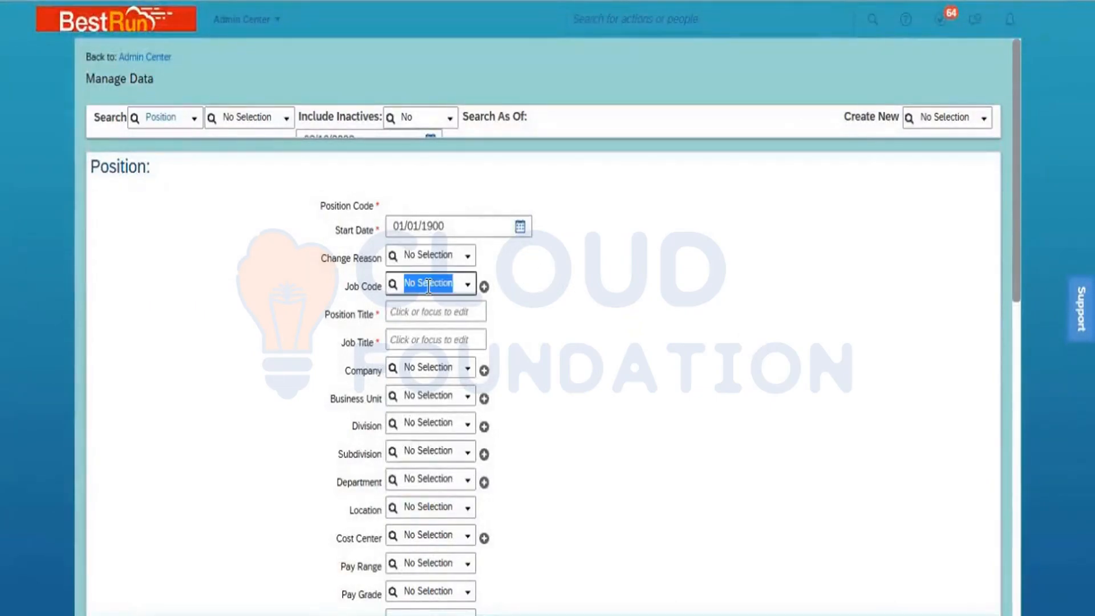
{"action": "type", "text": "7000056"}
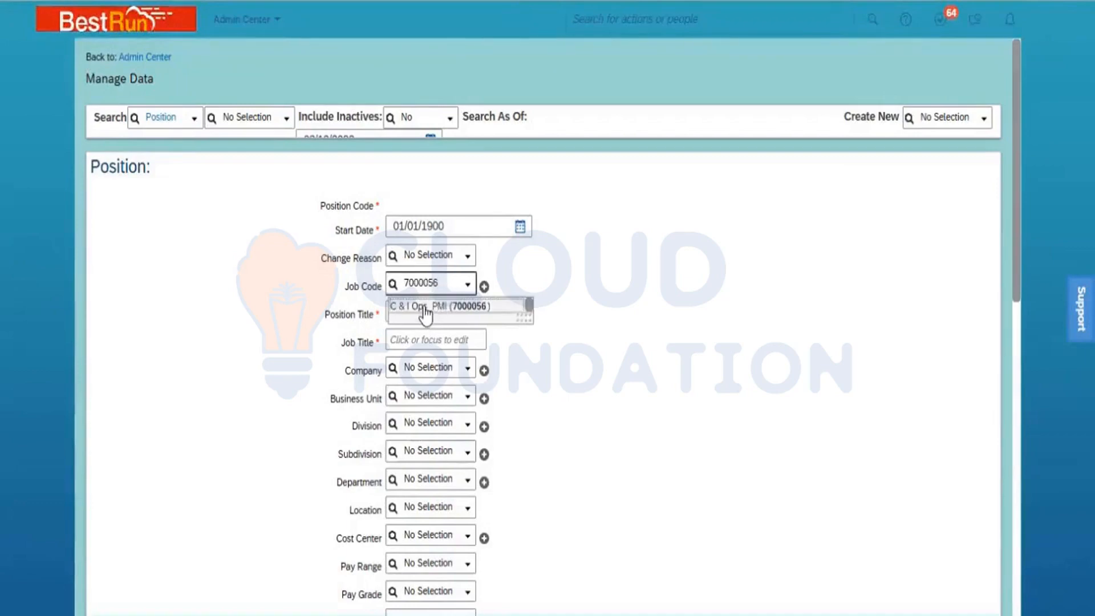
{"action": "key", "text": "Return"}
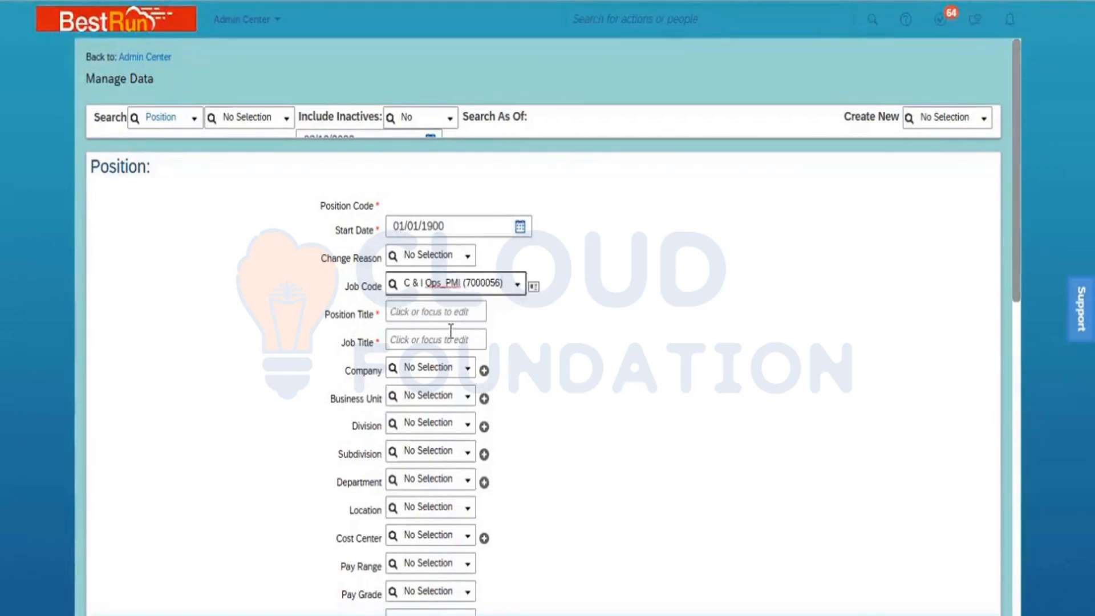
- Enter 'Senior Engineer (C & I_PMI' as Position Title and copy it into Job Title
{"action": "left_click", "coordinate": [415, 313]}
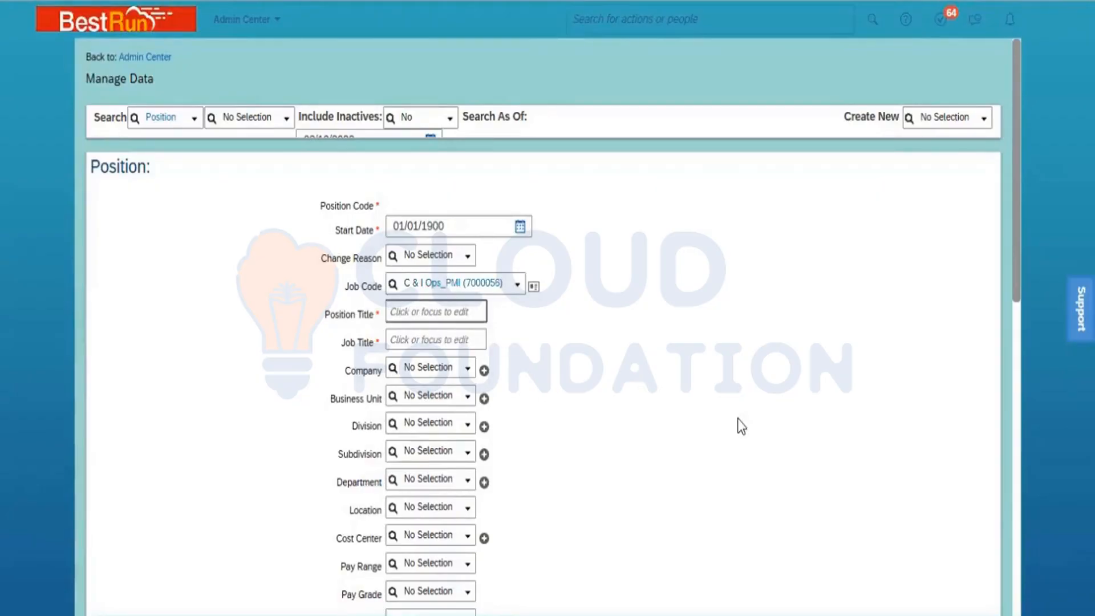
{"action": "type", "text": "Se"}
{"action": "type", "text": "nior "}
{"action": "type", "text": "Engineer"}
{"action": "type", "text": " (C"}
{"action": "type", "text": " & "}
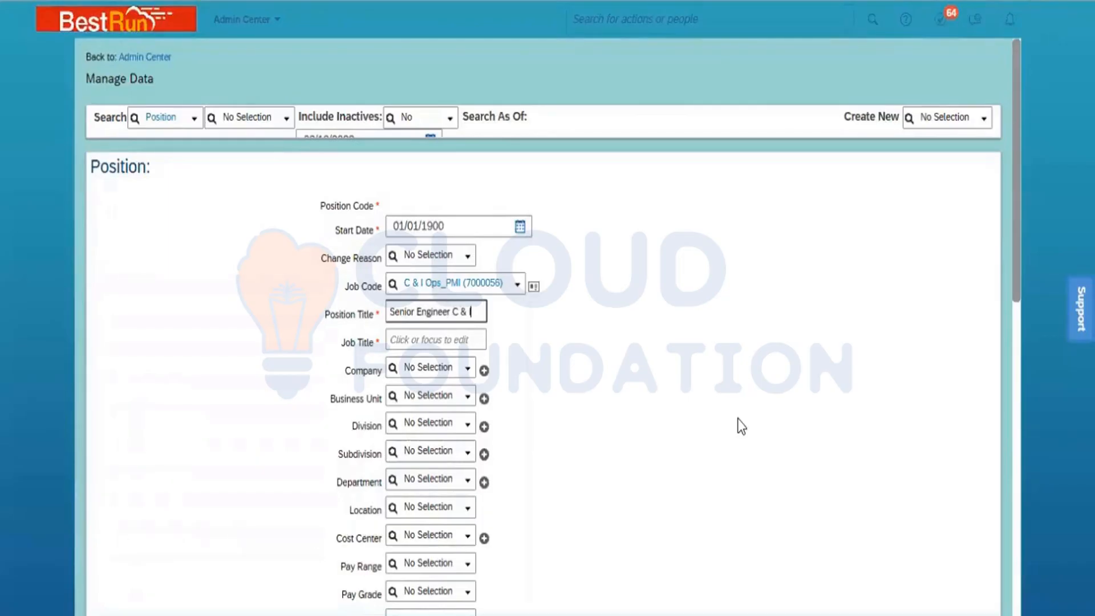
{"action": "type", "text": "I_PMI"}
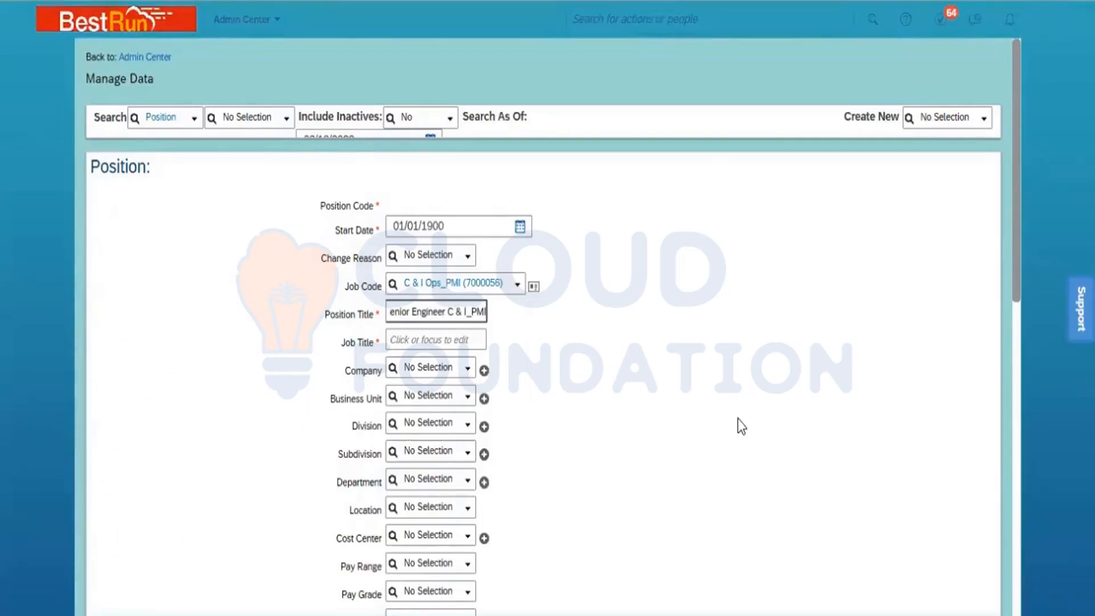
{"action": "key", "text": "ctrl+a"}
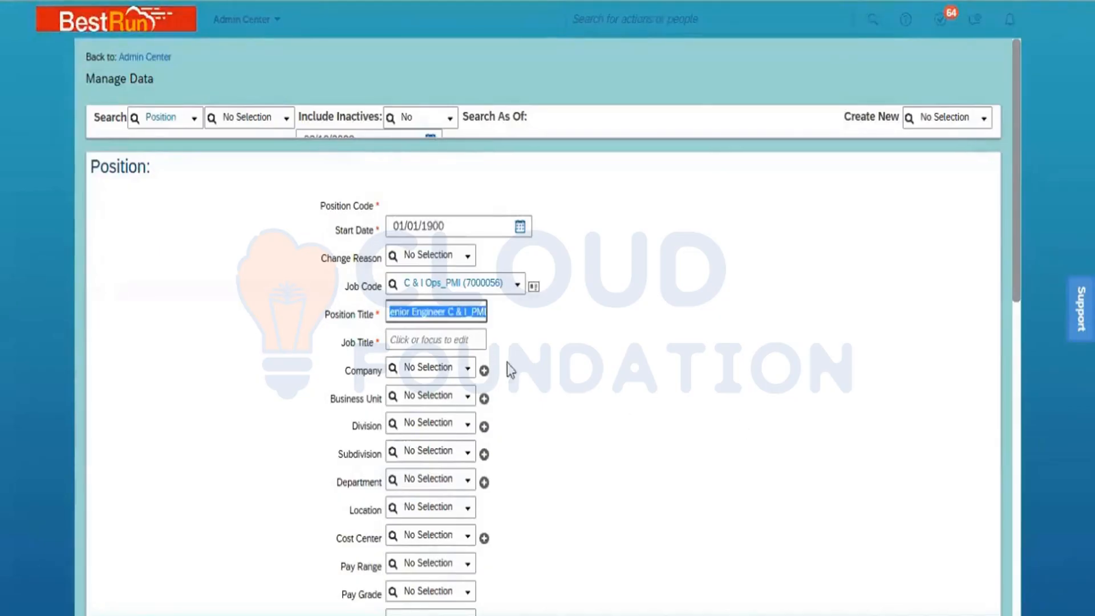
{"action": "key", "text": "ctrl+c"}
{"action": "left_click", "coordinate": [451, 338]}
{"action": "key", "text": "ctrl+v"}
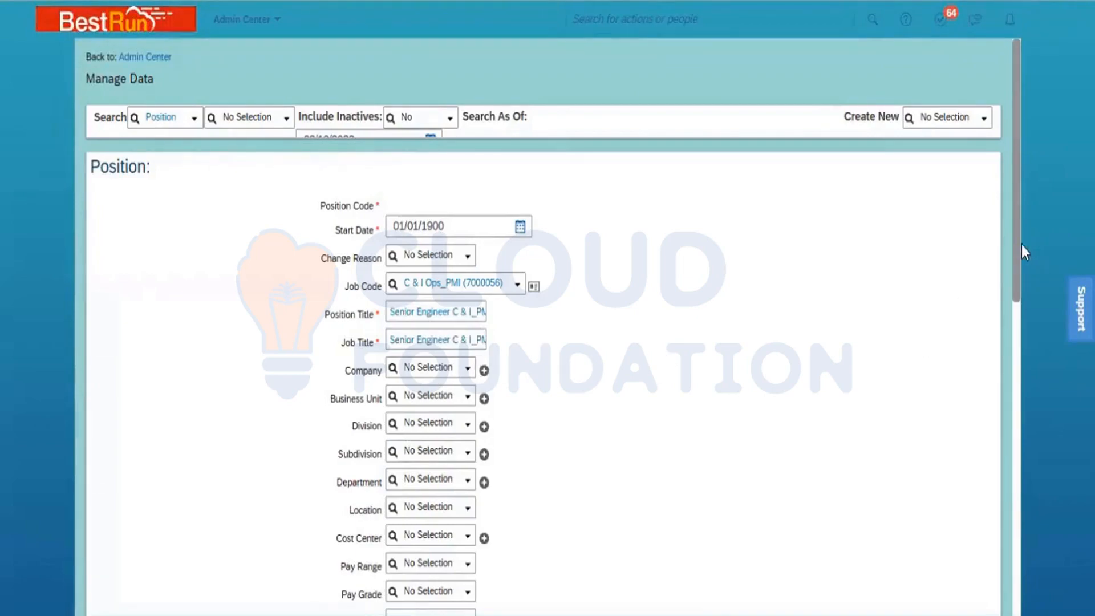
{"action": "left_click_drag", "start_coordinate": [1018, 244], "coordinate": [1014, 348]}
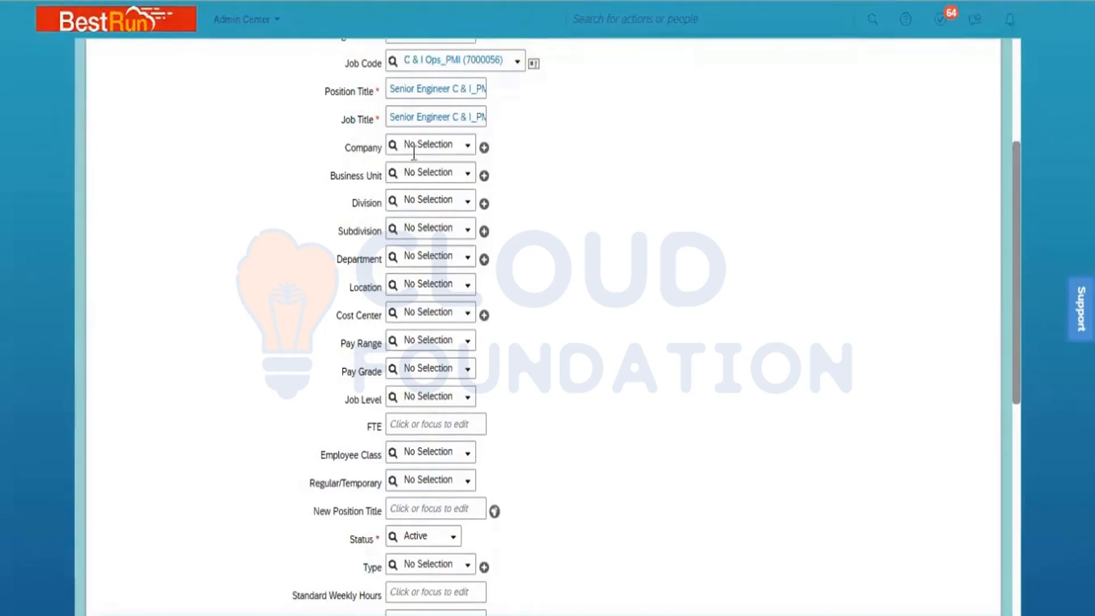
- Set Company to Power Mech Infra Pvt Ltd and Business Unit to BU ONM South
{"action": "left_click", "coordinate": [428, 145]}
{"action": "type", "text": "Power"}
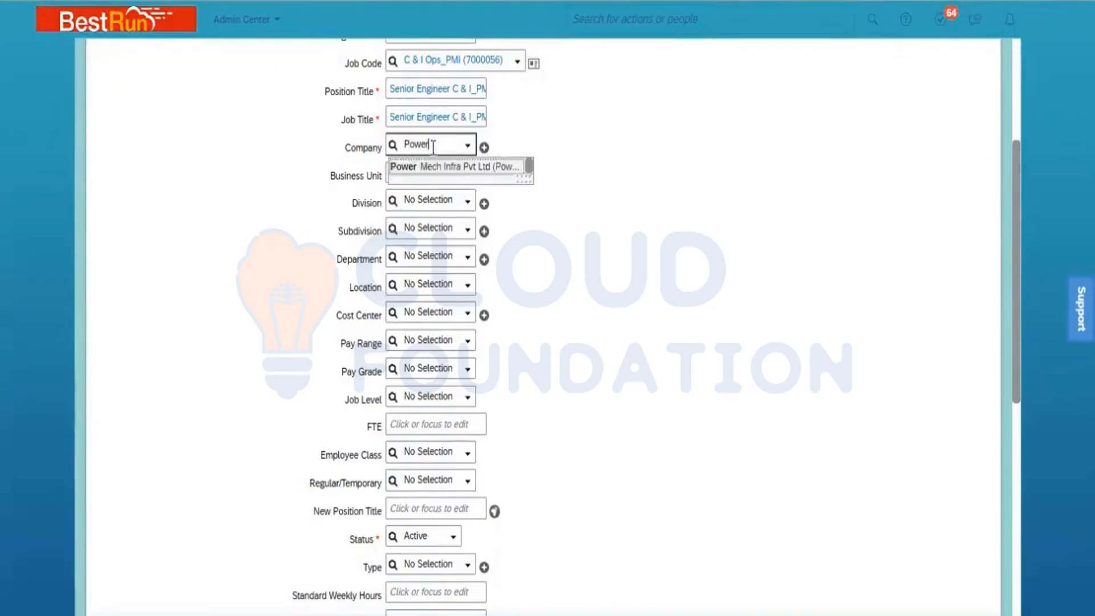
{"action": "left_click", "coordinate": [447, 165]}
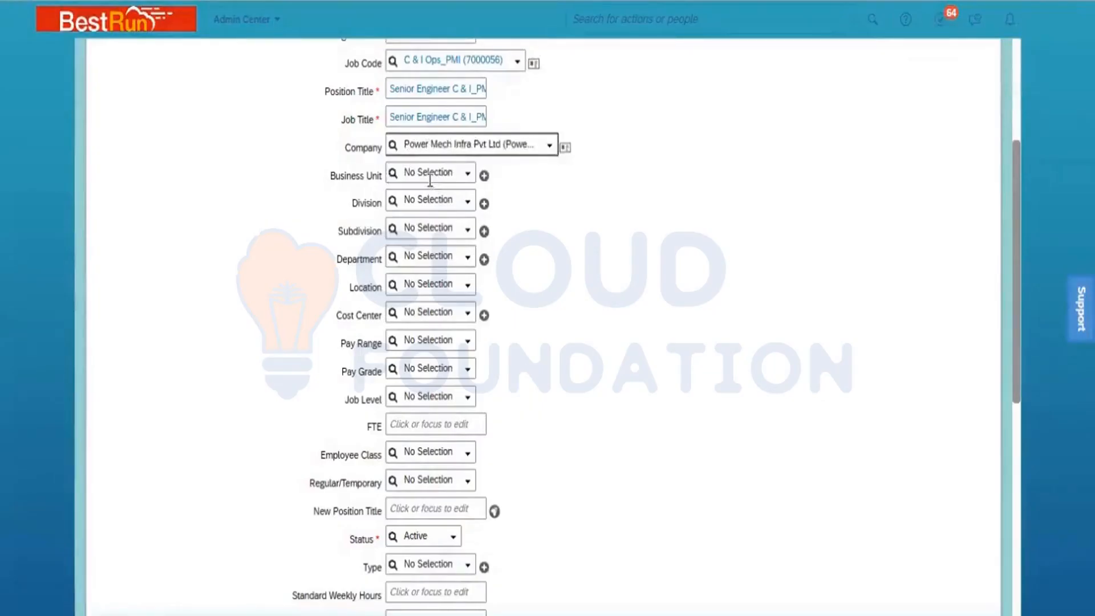
{"action": "key", "text": "Tab"}
{"action": "type", "text": "ONM"}
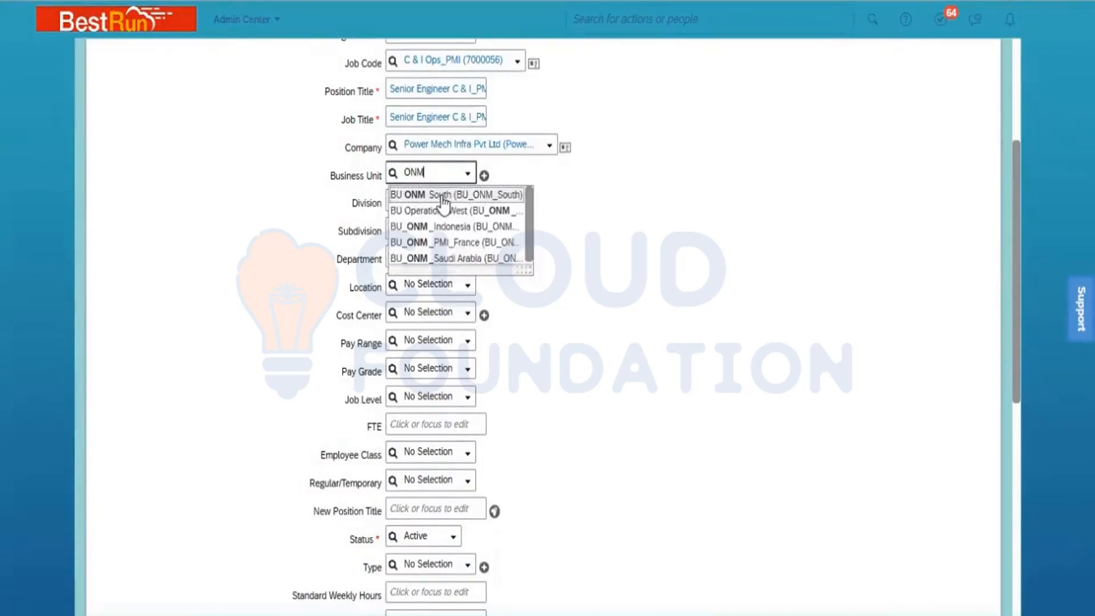
{"action": "left_click", "coordinate": [443, 197]}
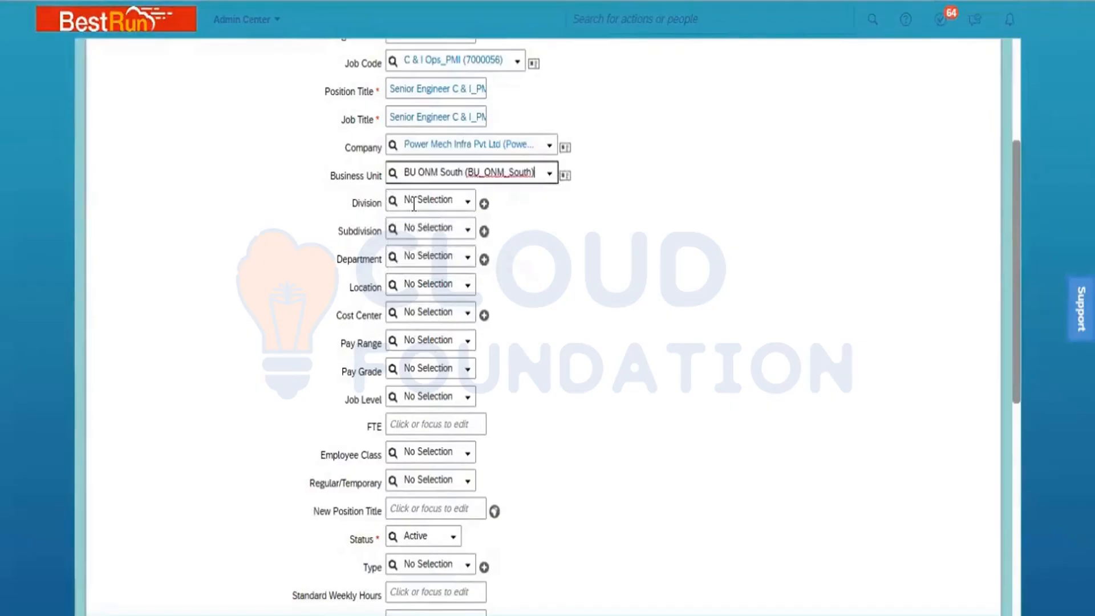
- Set Division to Power Mech ONM, Department to C & I Operations_PMI, and search locations for PMI
{"action": "left_click", "coordinate": [414, 202]}
{"action": "type", "text": "ONM"}
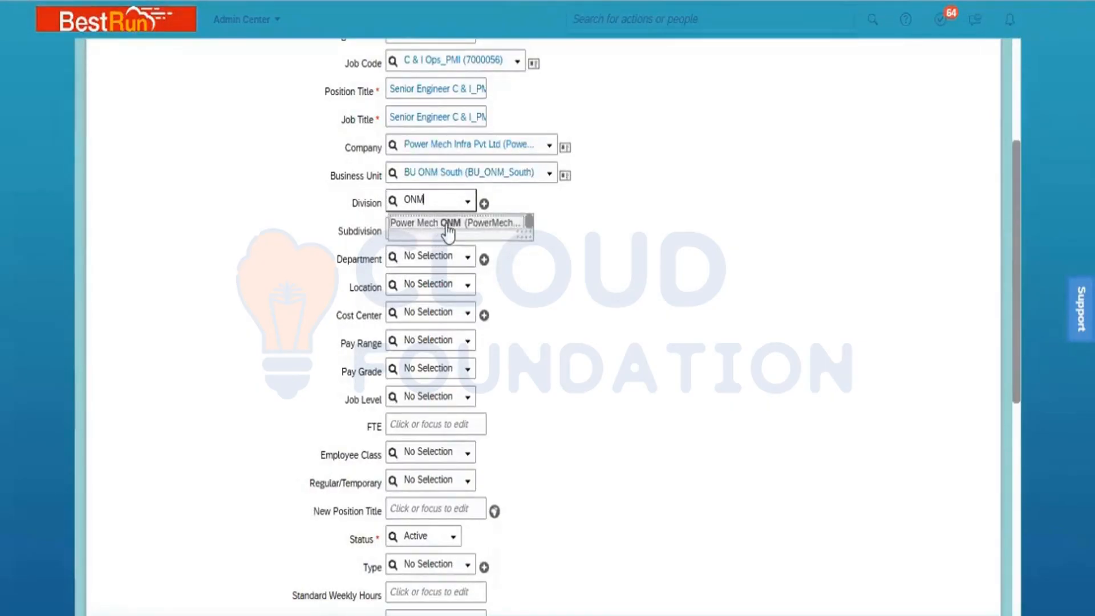
{"action": "left_click", "coordinate": [445, 224]}
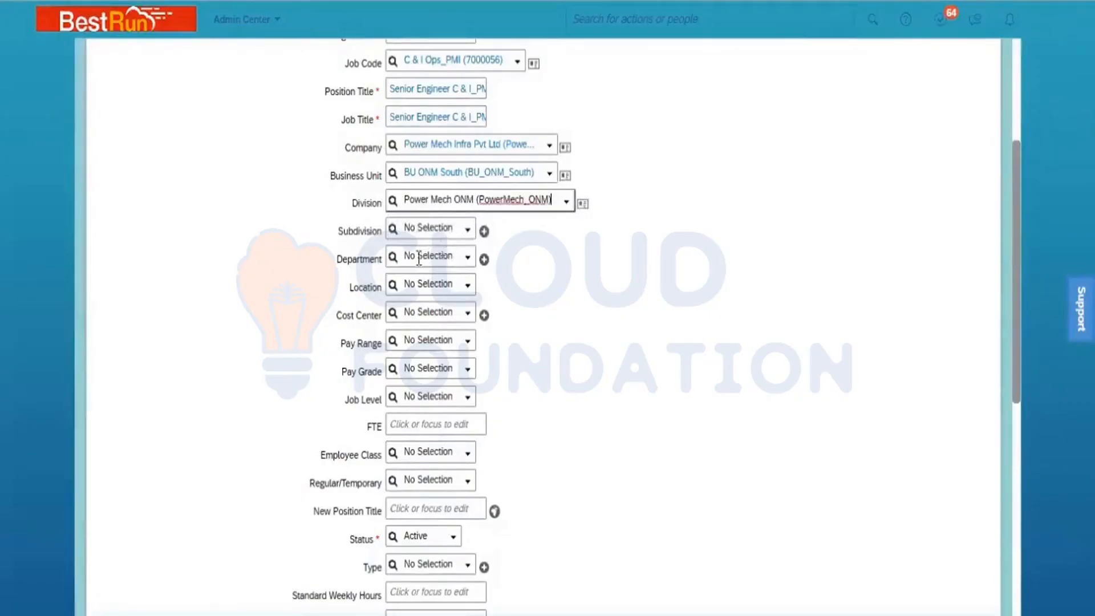
{"action": "left_click", "coordinate": [416, 257]}
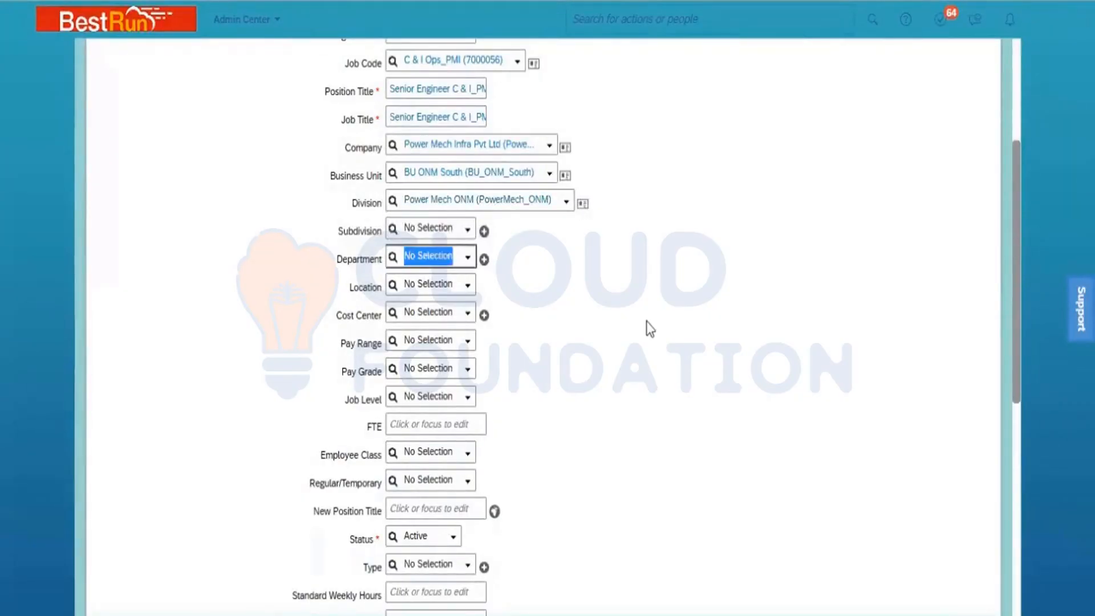
{"action": "type", "text": "PMI"}
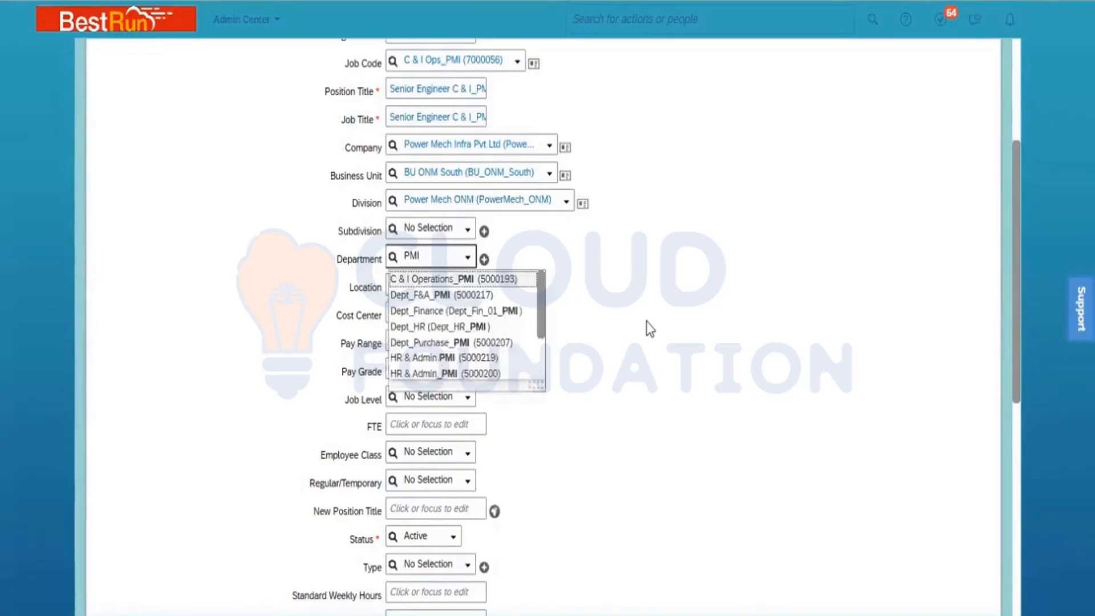
{"action": "left_click", "coordinate": [486, 283]}
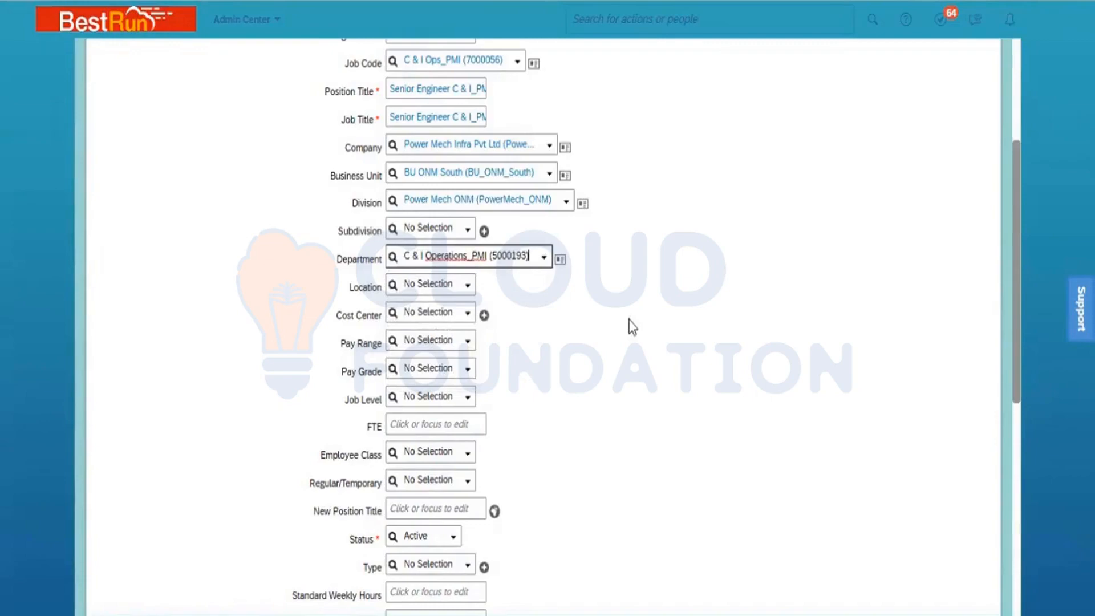
{"action": "left_click", "coordinate": [433, 284]}
{"action": "type", "text": "PMI"}
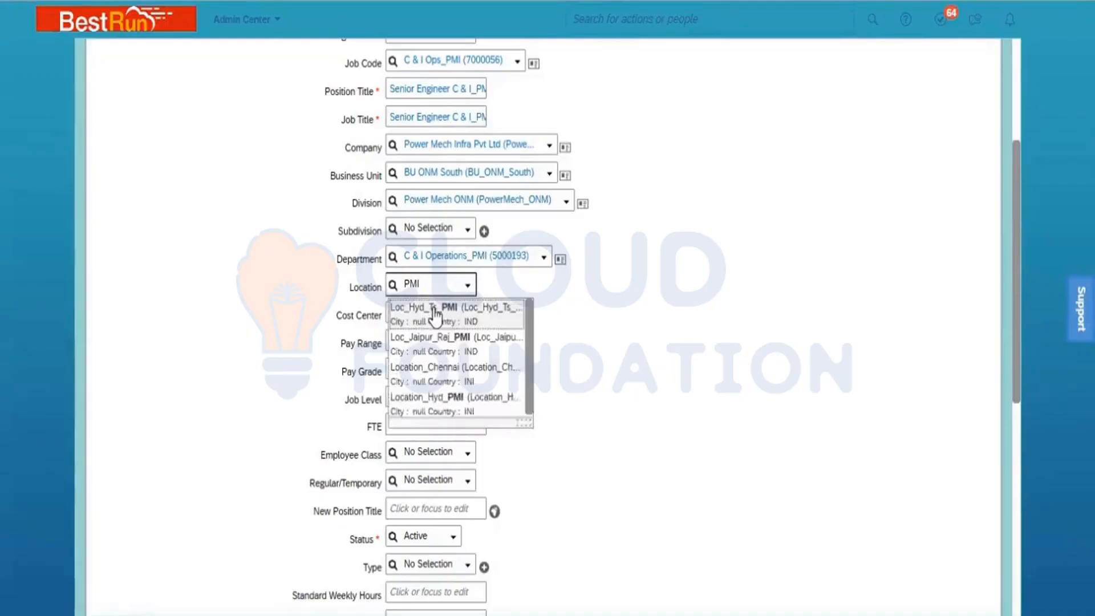
- Set Location_Hyd_PMI, cost center PMI ONM South and pay grade Salary Grade 01
{"action": "left_click", "coordinate": [464, 402]}
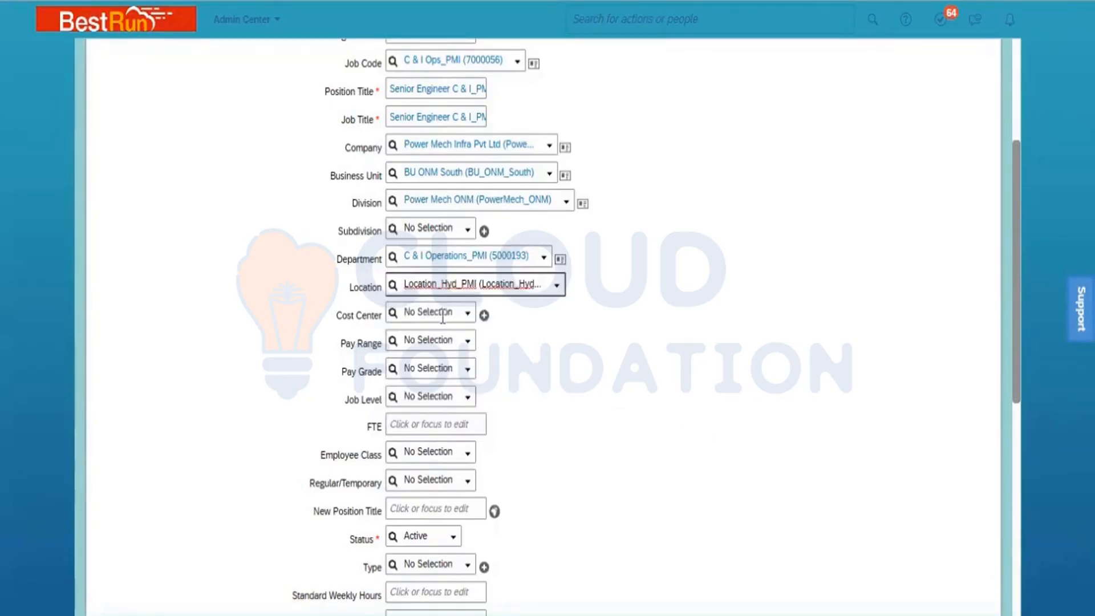
{"action": "left_click", "coordinate": [435, 311]}
{"action": "type", "text": "ONM"}
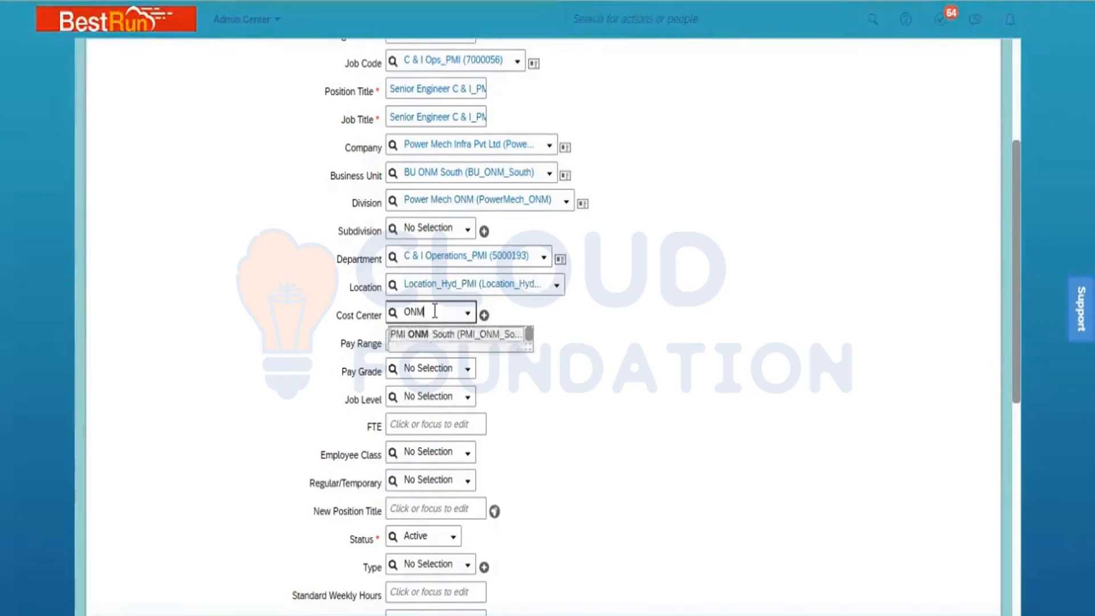
{"action": "left_click", "coordinate": [439, 333]}
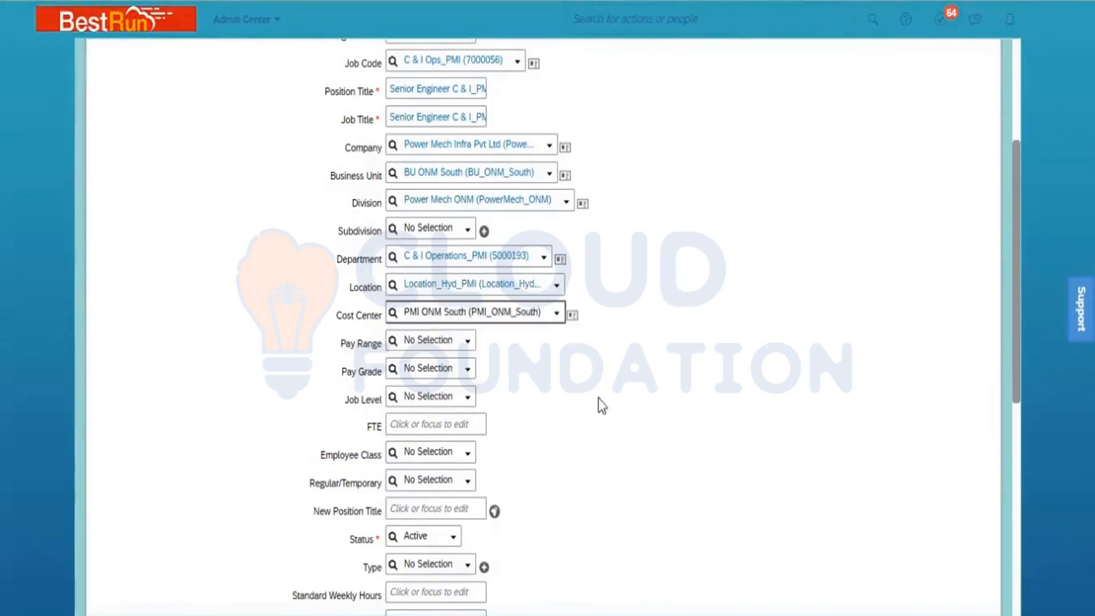
{"action": "left_click", "coordinate": [463, 369]}
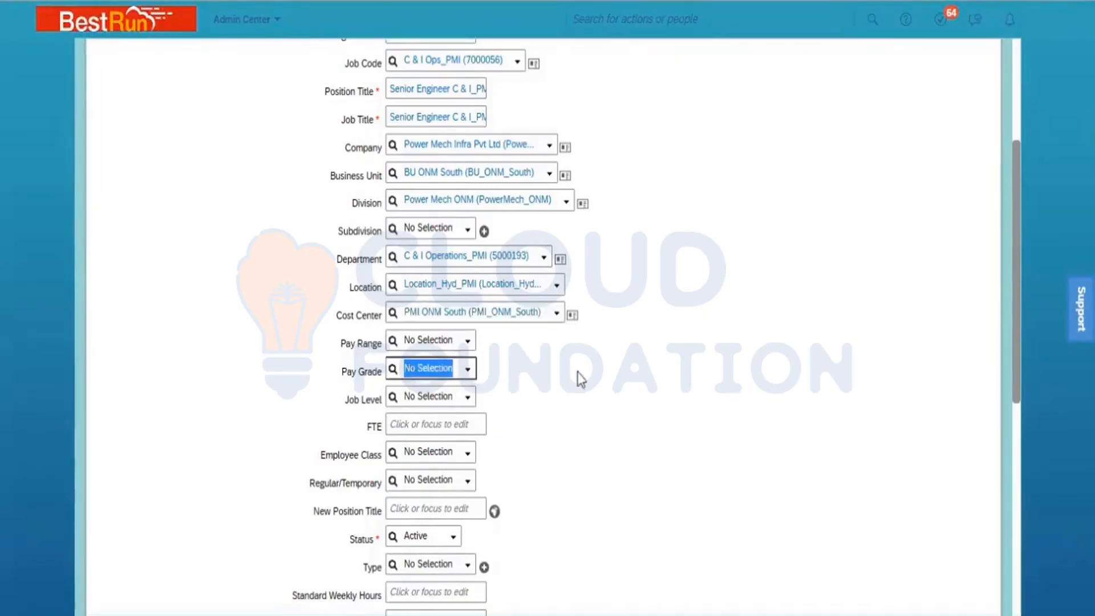
{"action": "scroll", "coordinate": [539, 459], "scroll_direction": "down", "scroll_amount": 5}
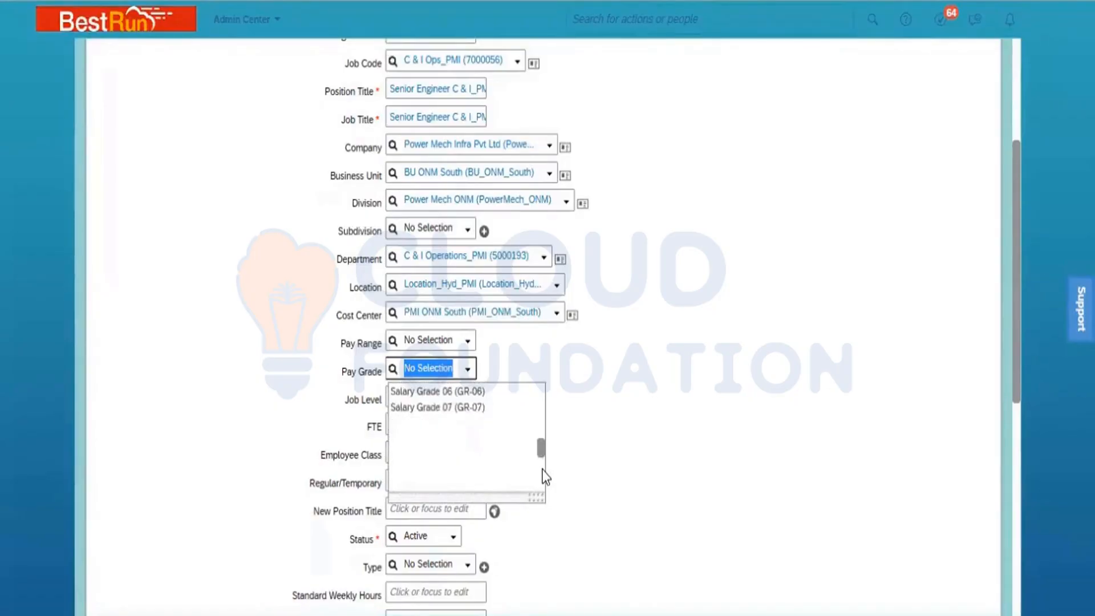
{"action": "left_click", "coordinate": [541, 416]}
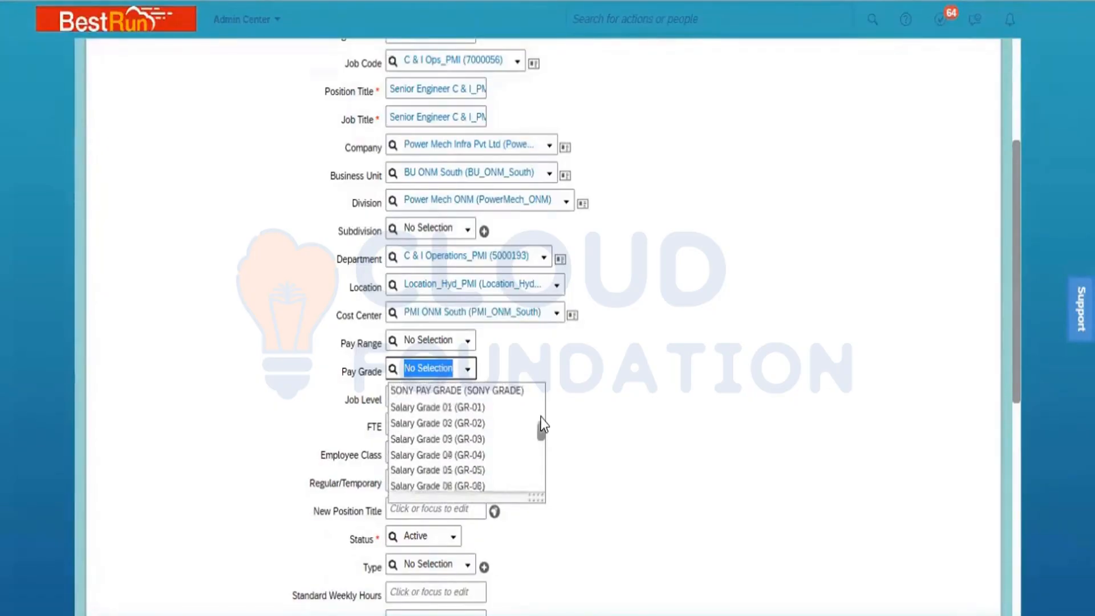
{"action": "left_click", "coordinate": [453, 406]}
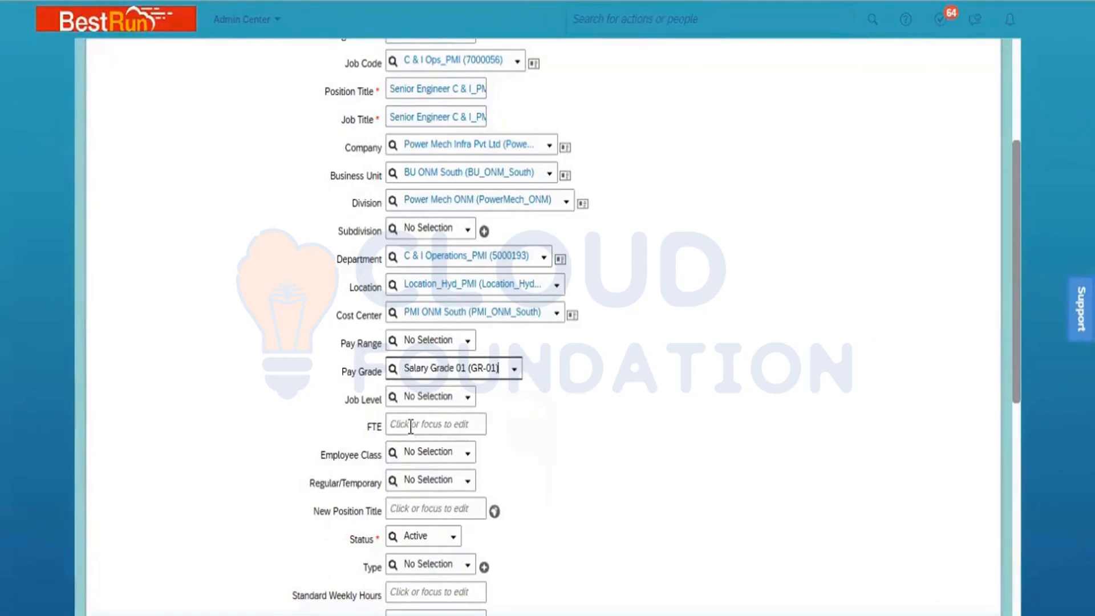
- Enter FTE 1, set employee class to Active (1) and mark the position Regular (R)
{"action": "left_click", "coordinate": [410, 424]}
{"action": "type", "text": "1"}
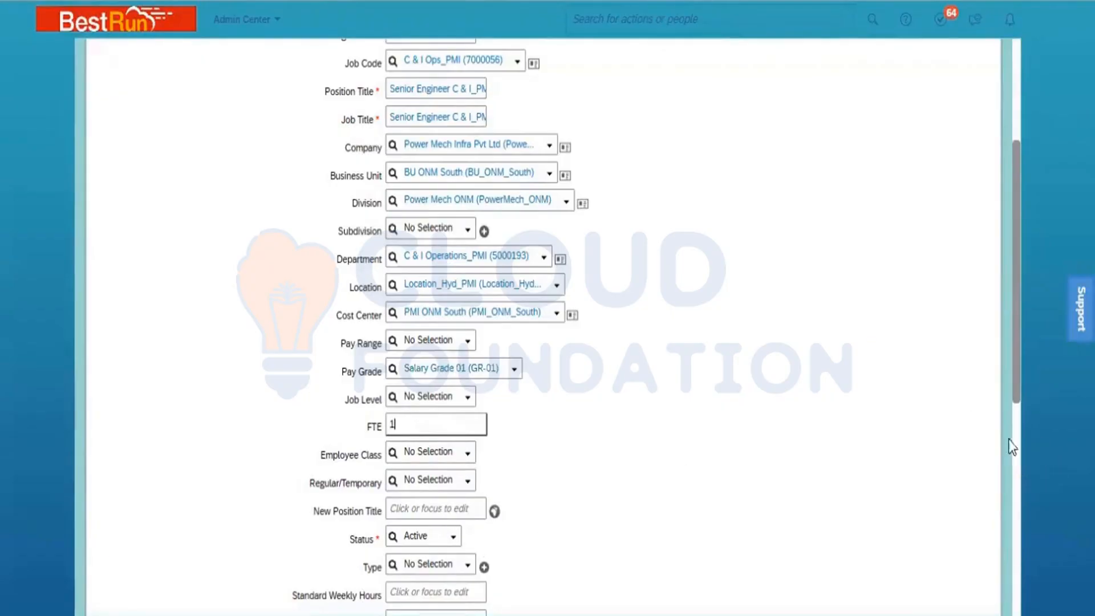
{"action": "left_click", "coordinate": [1017, 398]}
{"action": "left_click_drag", "start_coordinate": [1016, 370], "coordinate": [1032, 550]}
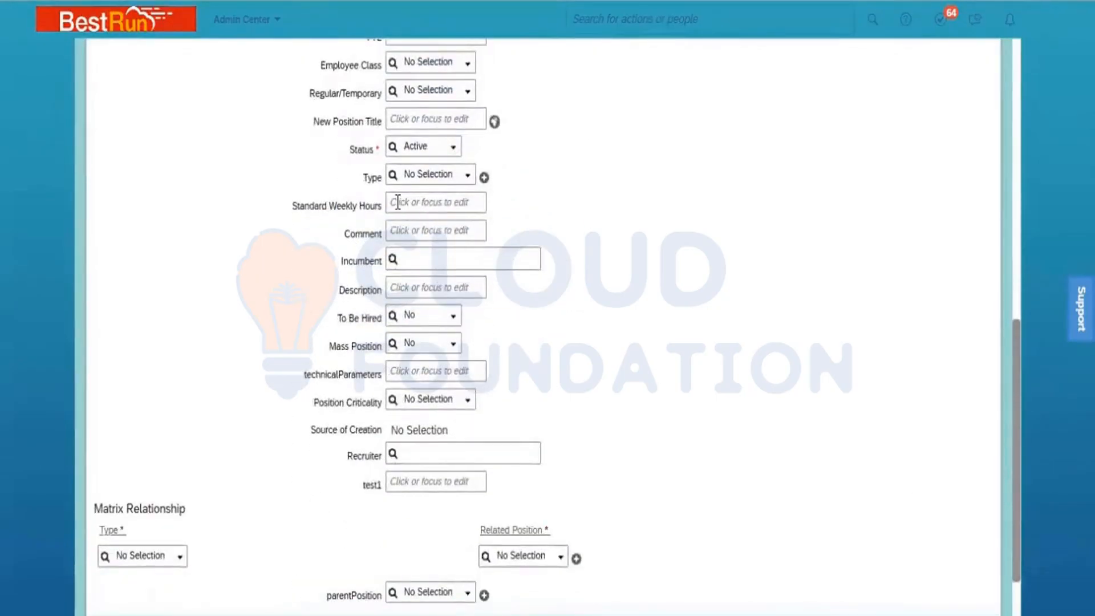
{"action": "left_click", "coordinate": [469, 73]}
{"action": "left_click", "coordinate": [468, 68]}
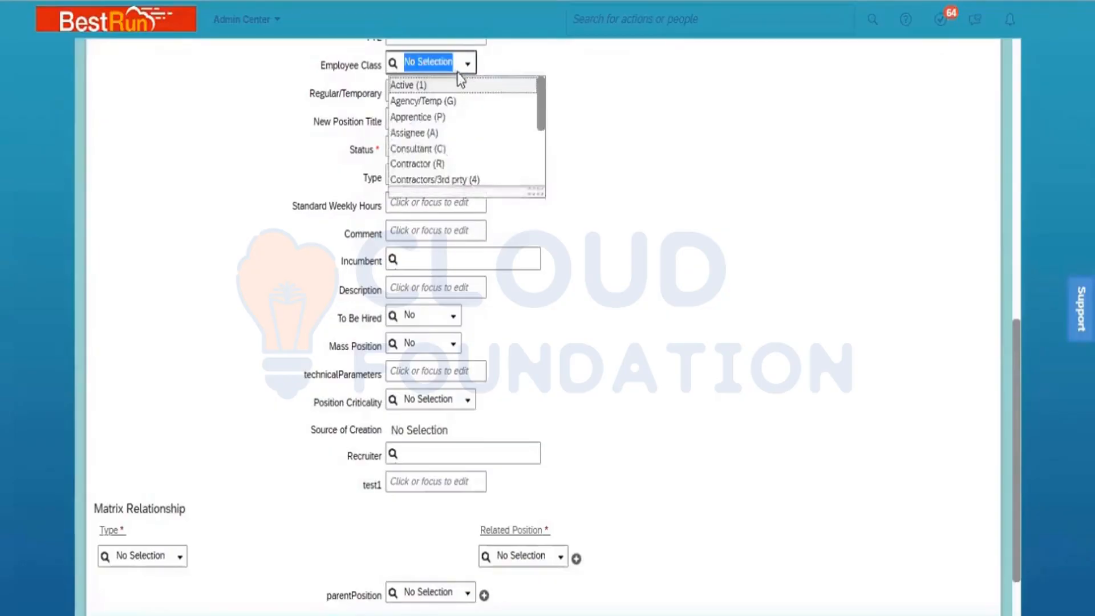
{"action": "left_click", "coordinate": [450, 87]}
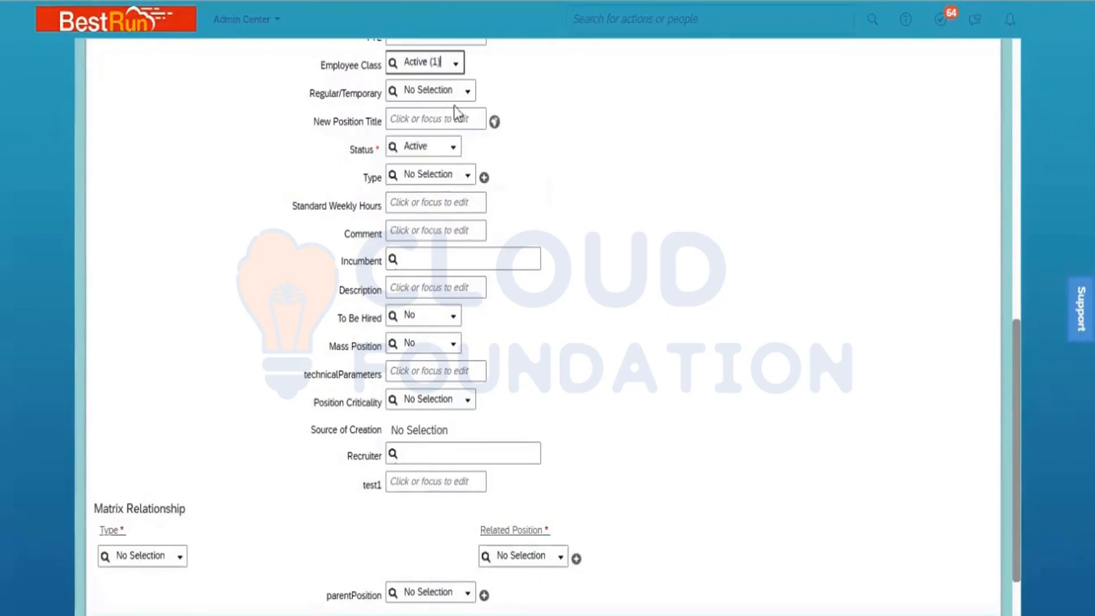
{"action": "left_click", "coordinate": [468, 98]}
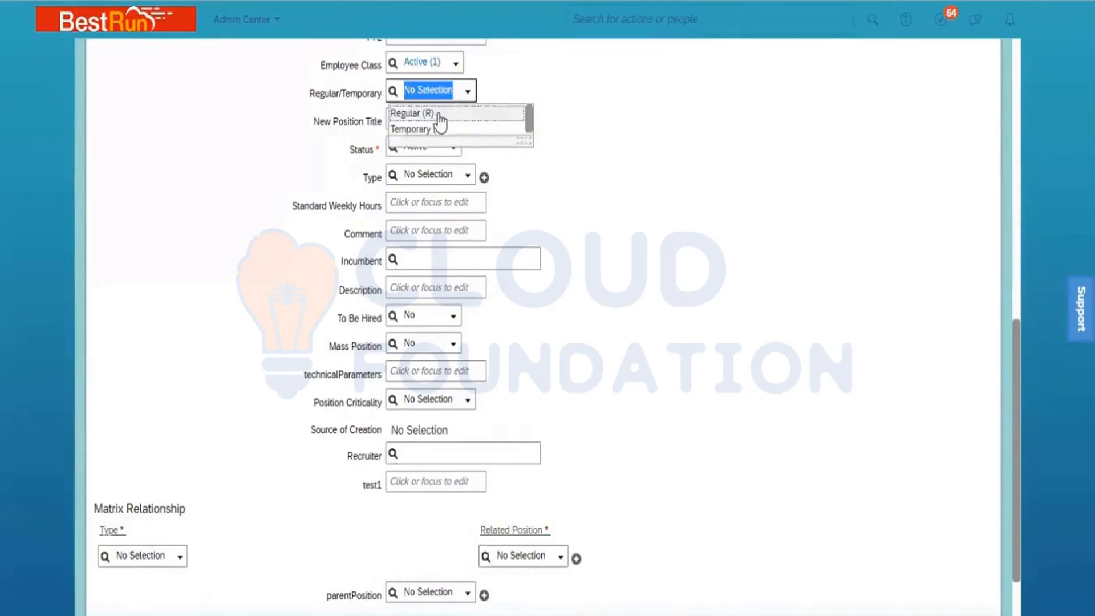
{"action": "left_click", "coordinate": [438, 115]}
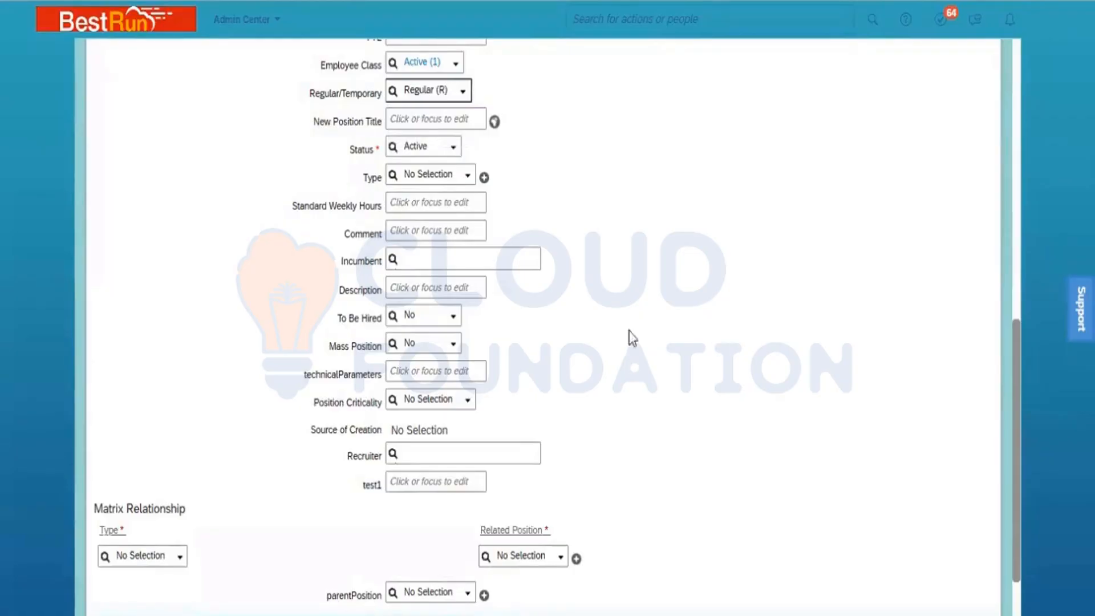
- Set 40 standard weekly hours and To Be Hired Yes, then save the position
{"action": "left_click", "coordinate": [419, 202]}
{"action": "type", "text": "40"}
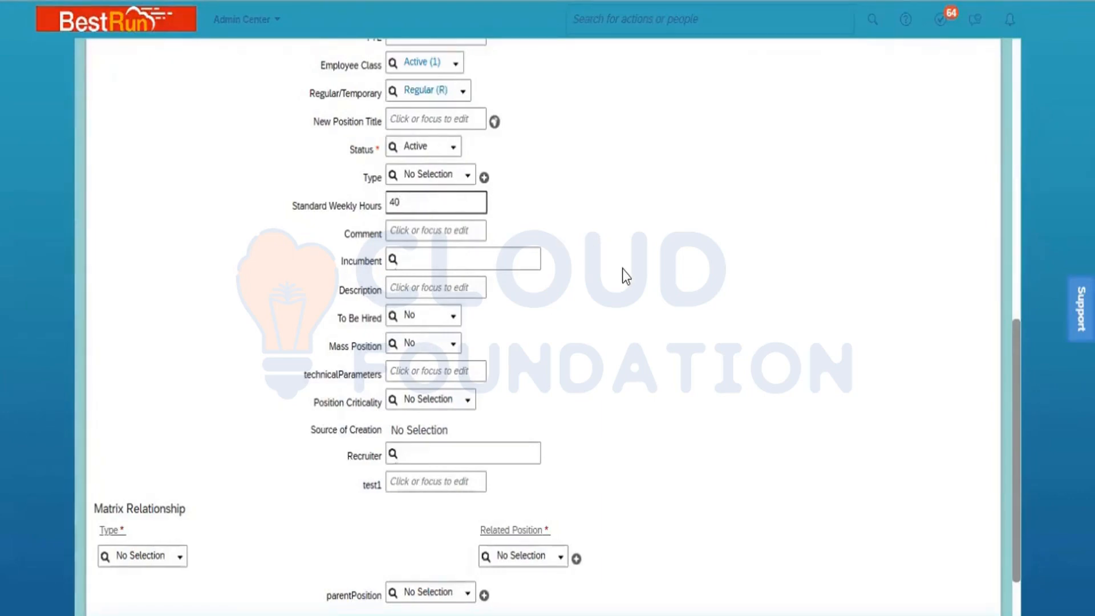
{"action": "left_click", "coordinate": [447, 325]}
{"action": "left_click", "coordinate": [443, 353]}
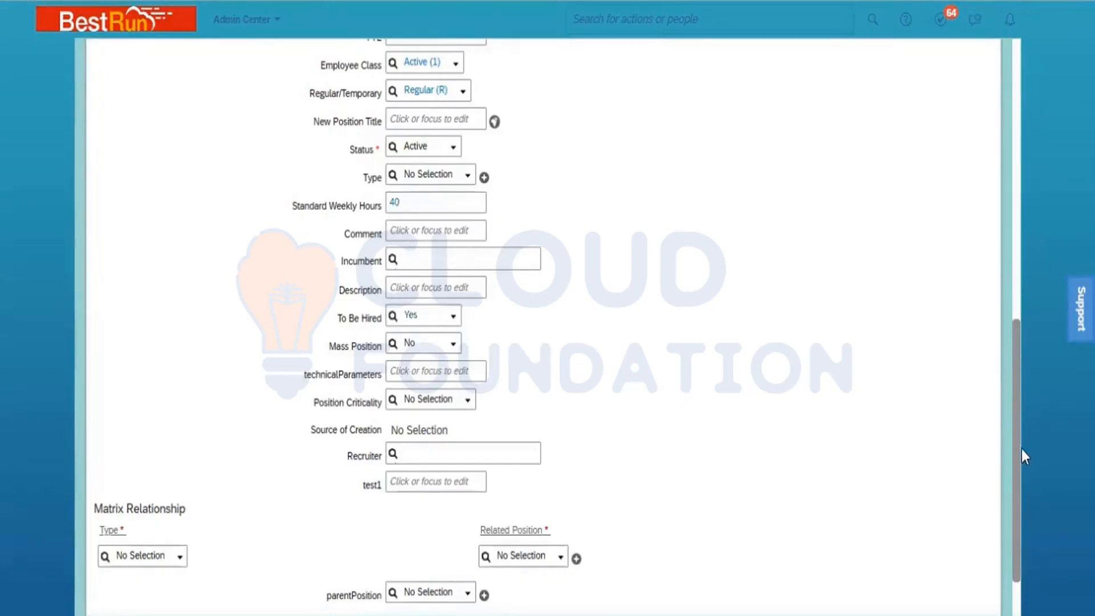
{"action": "left_click_drag", "start_coordinate": [1013, 447], "coordinate": [1013, 499]}
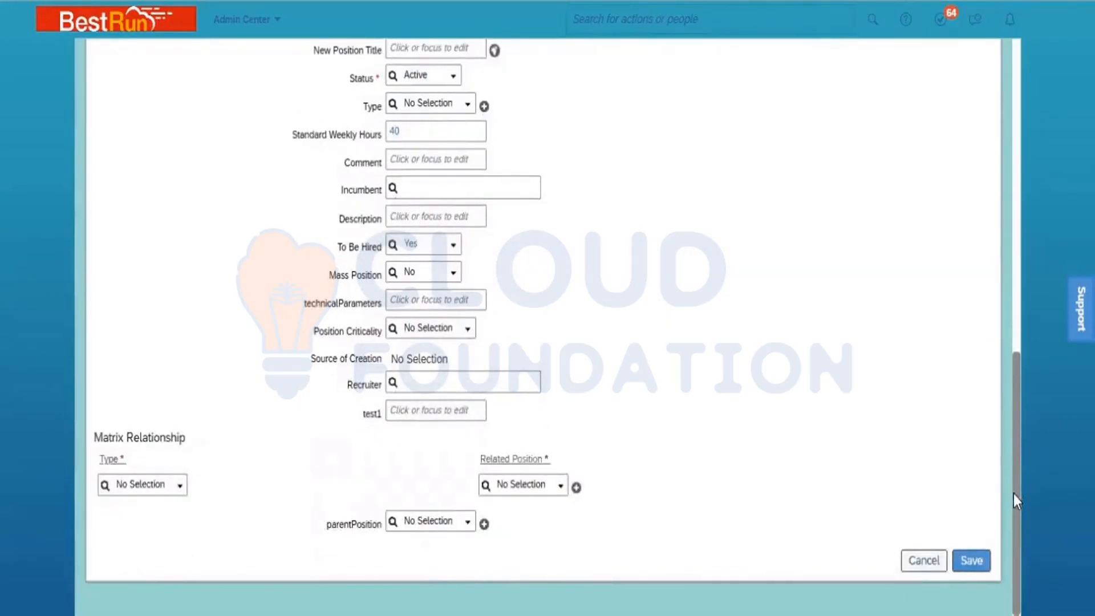
{"action": "left_click_drag", "start_coordinate": [1014, 494], "coordinate": [1001, 214]}
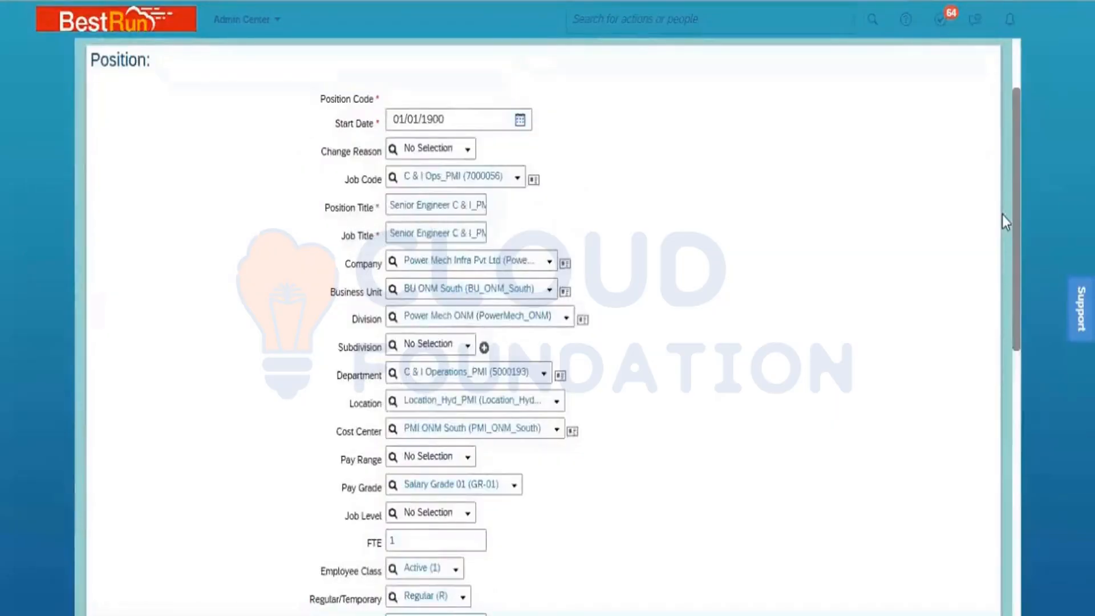
{"action": "left_click_drag", "start_coordinate": [1001, 214], "coordinate": [1038, 540]}
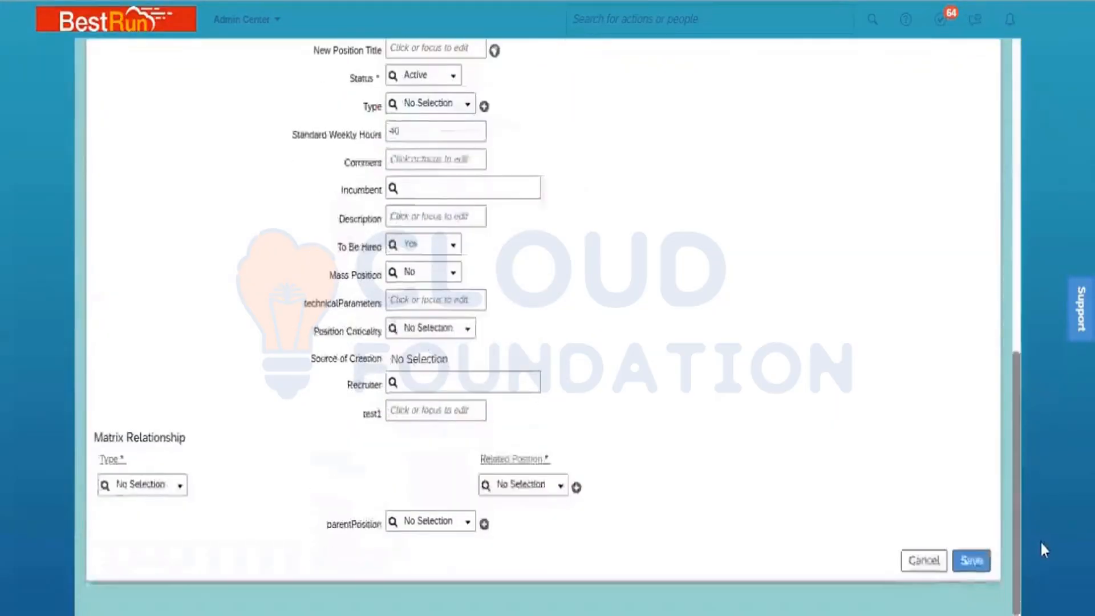
{"action": "left_click", "coordinate": [967, 555]}
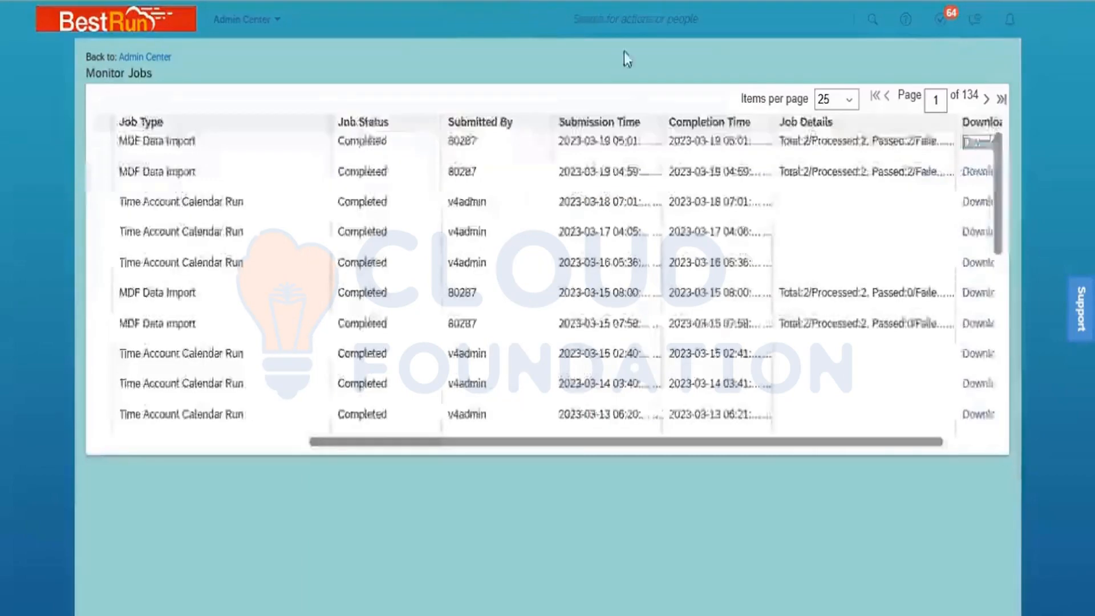
- Search for 'Add new employee' and open the Add New Employee form
{"action": "left_click", "coordinate": [649, 18]}
{"action": "type", "text": "Add"}
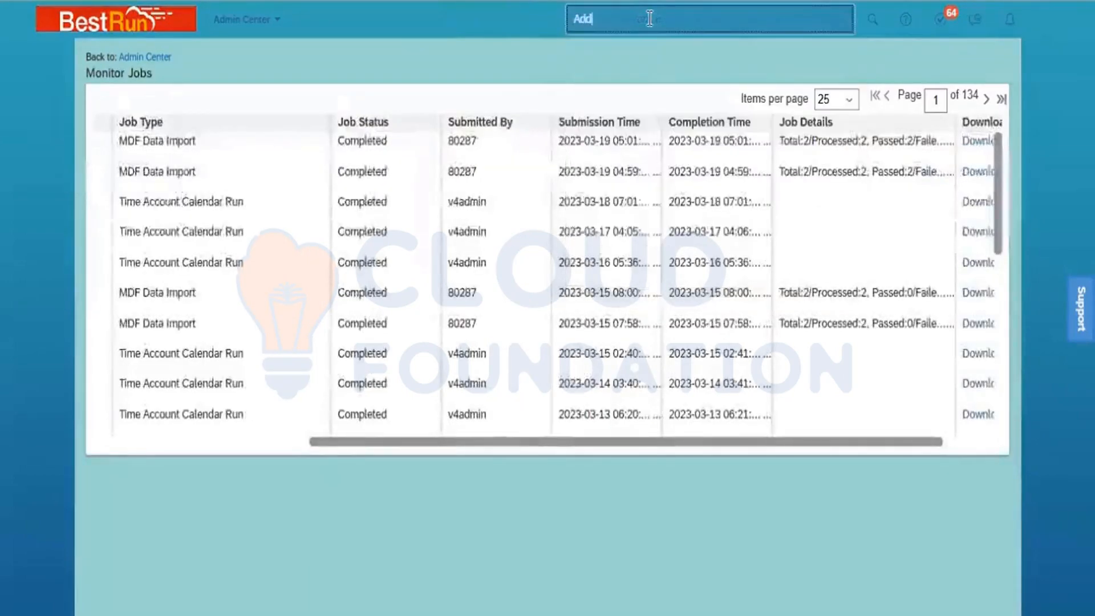
{"action": "type", "text": " new employee"}
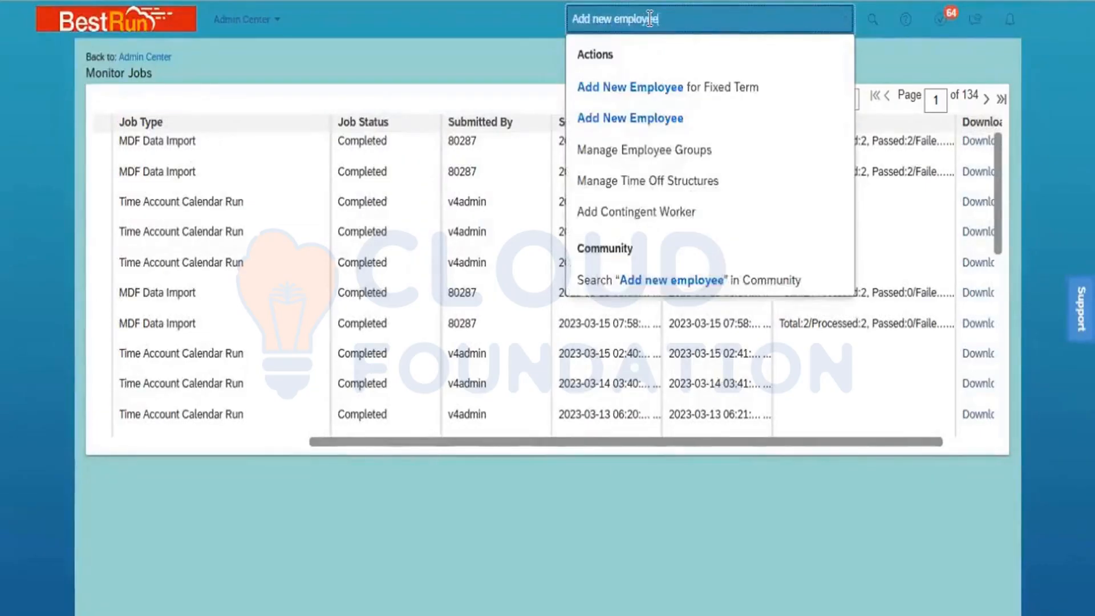
{"action": "left_click", "coordinate": [696, 122]}
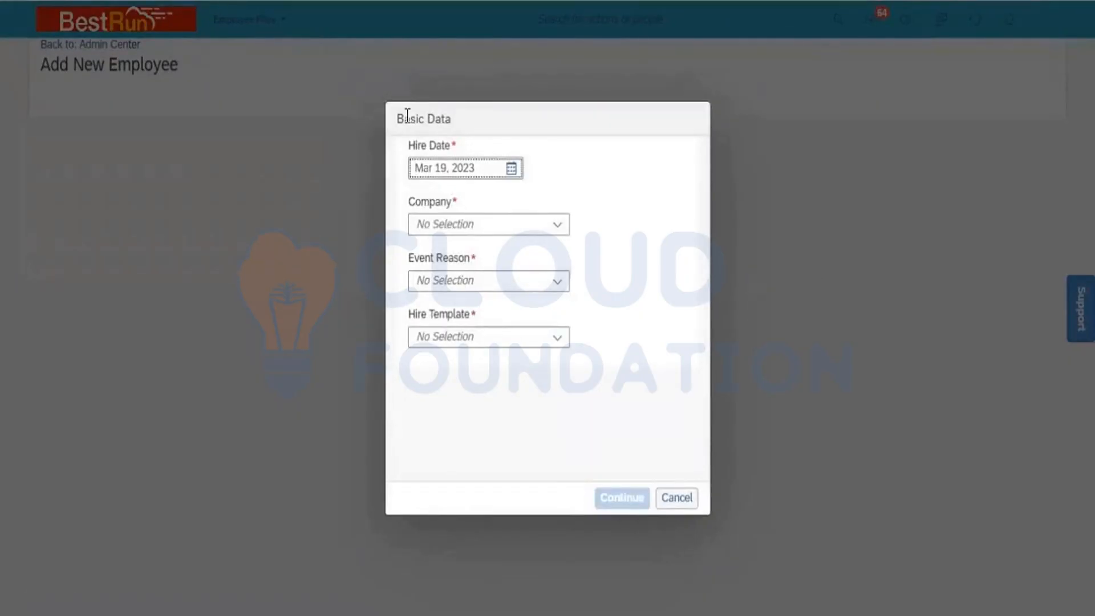
- Set the hire date to Jan 01, 2020 using the calendar
{"action": "left_click", "coordinate": [521, 228]}
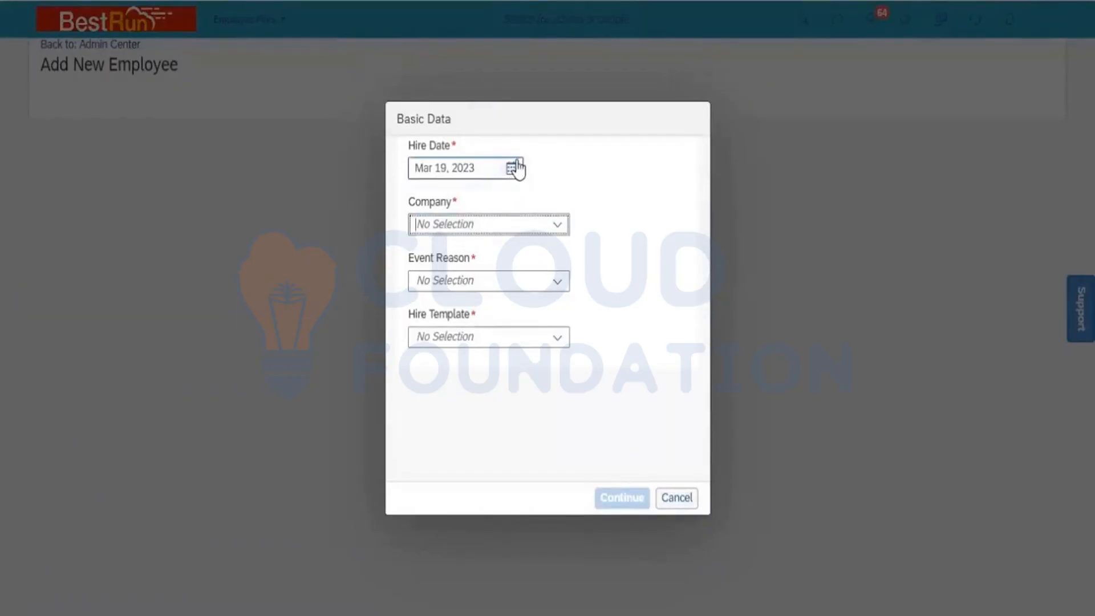
{"action": "left_click", "coordinate": [513, 168]}
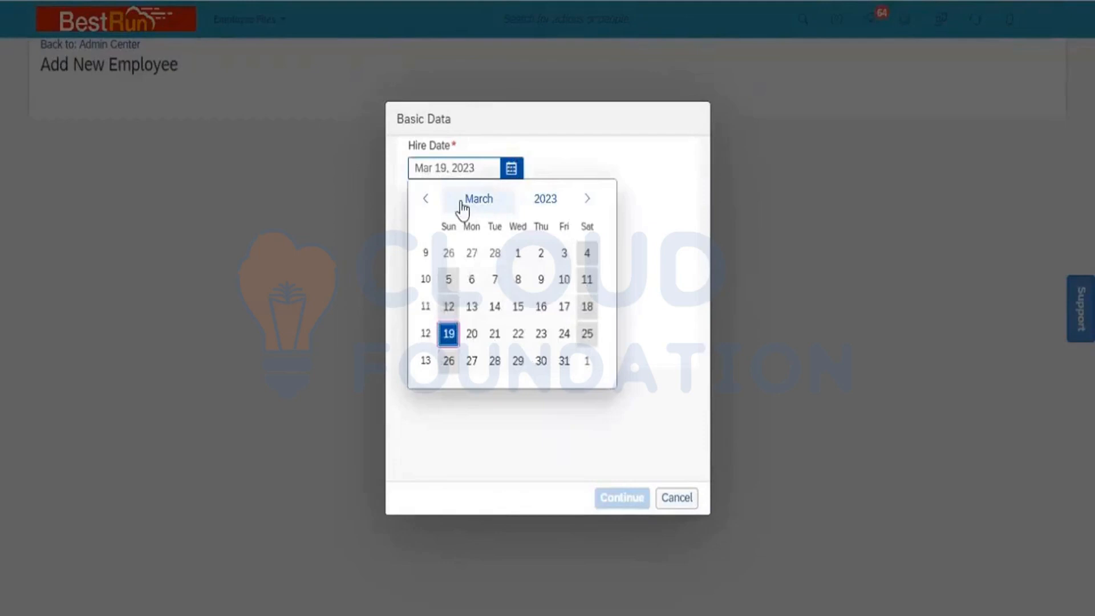
{"action": "left_click", "coordinate": [541, 198]}
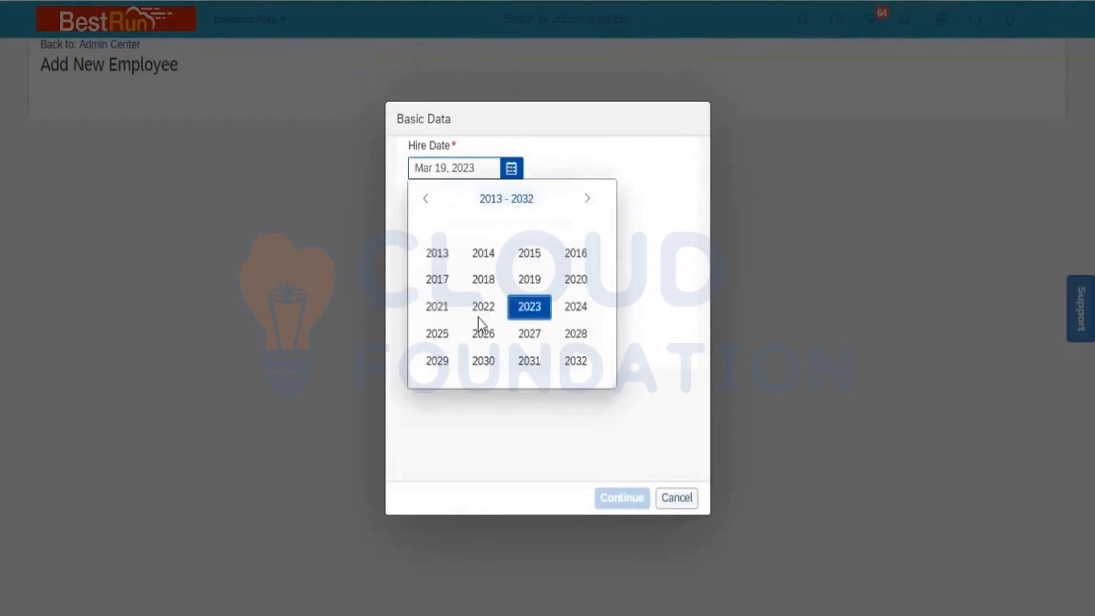
{"action": "left_click", "coordinate": [571, 282]}
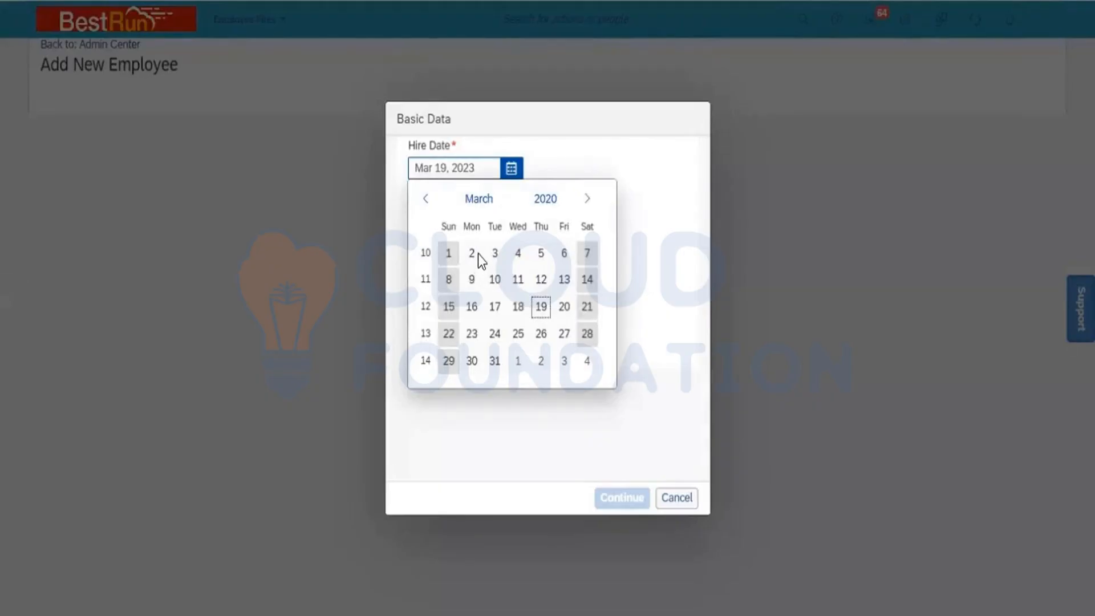
{"action": "left_click", "coordinate": [430, 209]}
{"action": "left_click", "coordinate": [431, 210]}
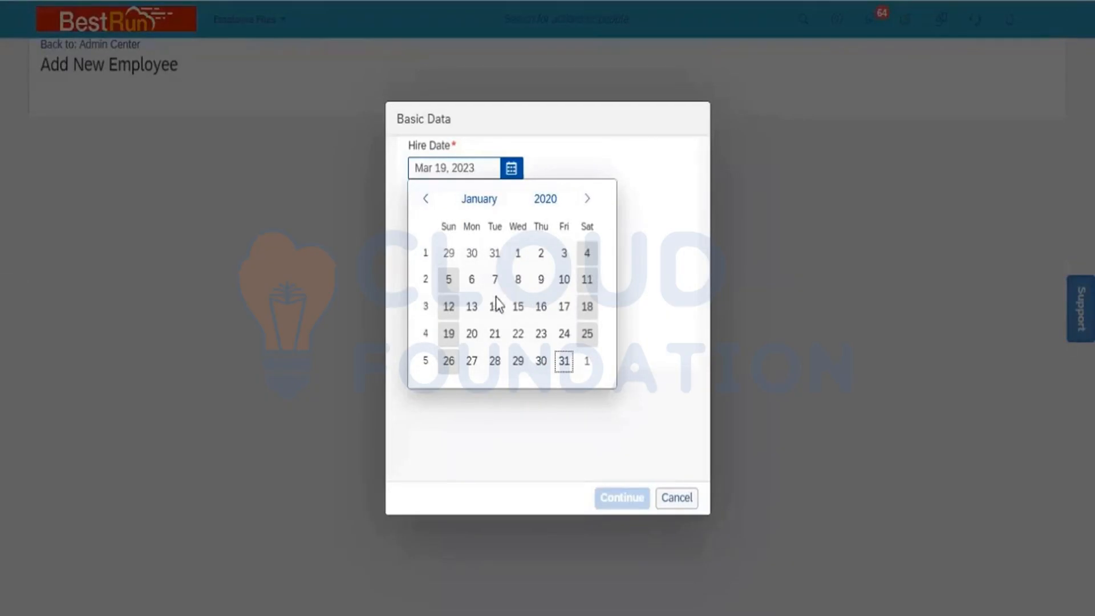
{"action": "left_click", "coordinate": [518, 253]}
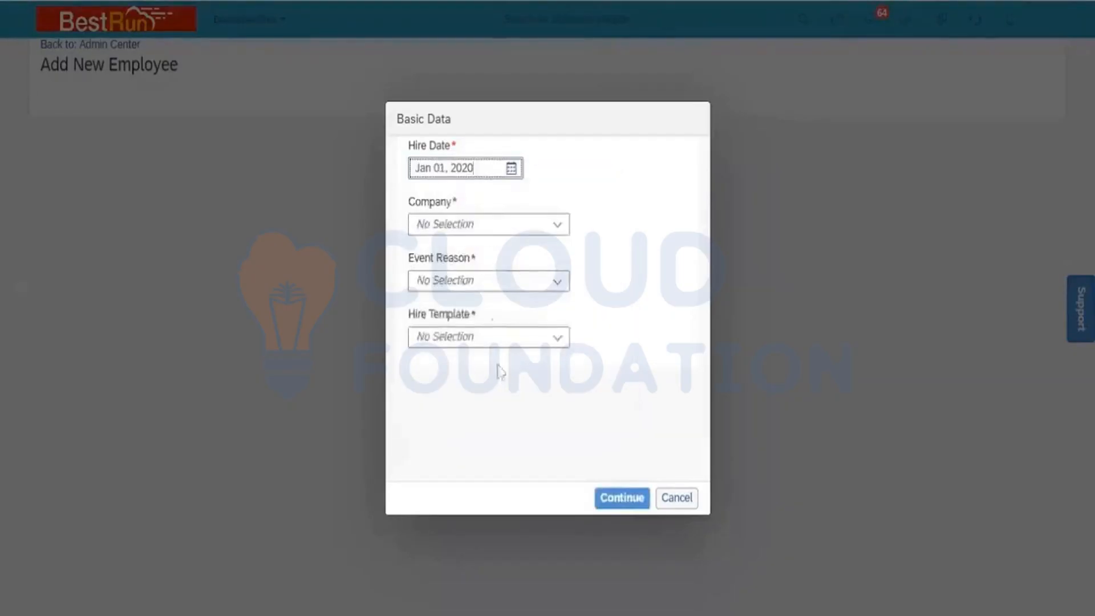
- Select Power Mech Infra Pvt Ltd as company and check the Event Reason options
{"action": "left_click", "coordinate": [520, 227]}
{"action": "type", "text": "power"}
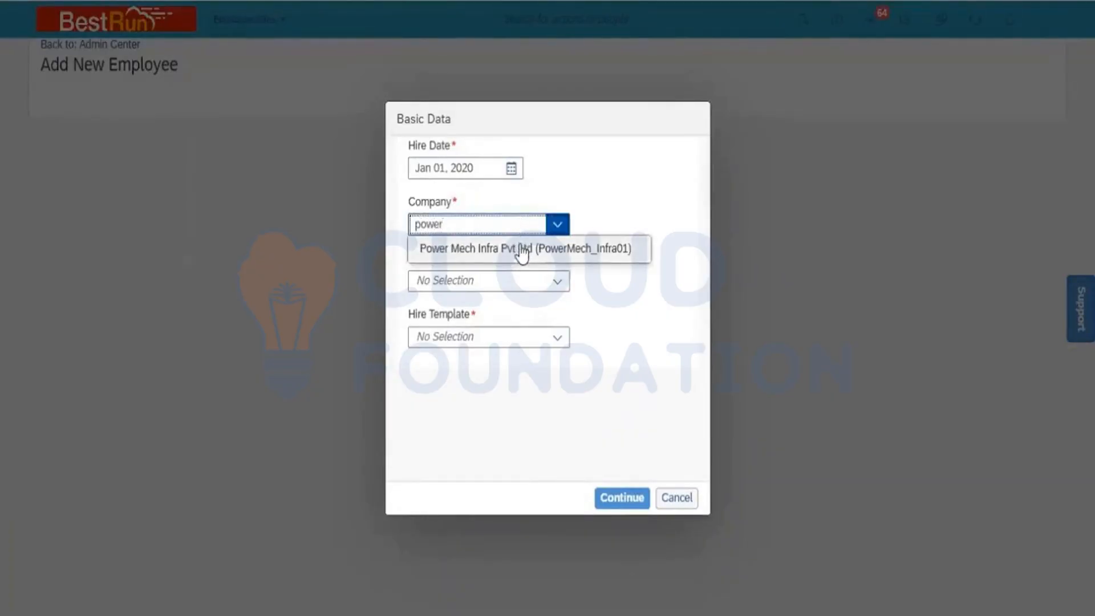
{"action": "left_click", "coordinate": [522, 251]}
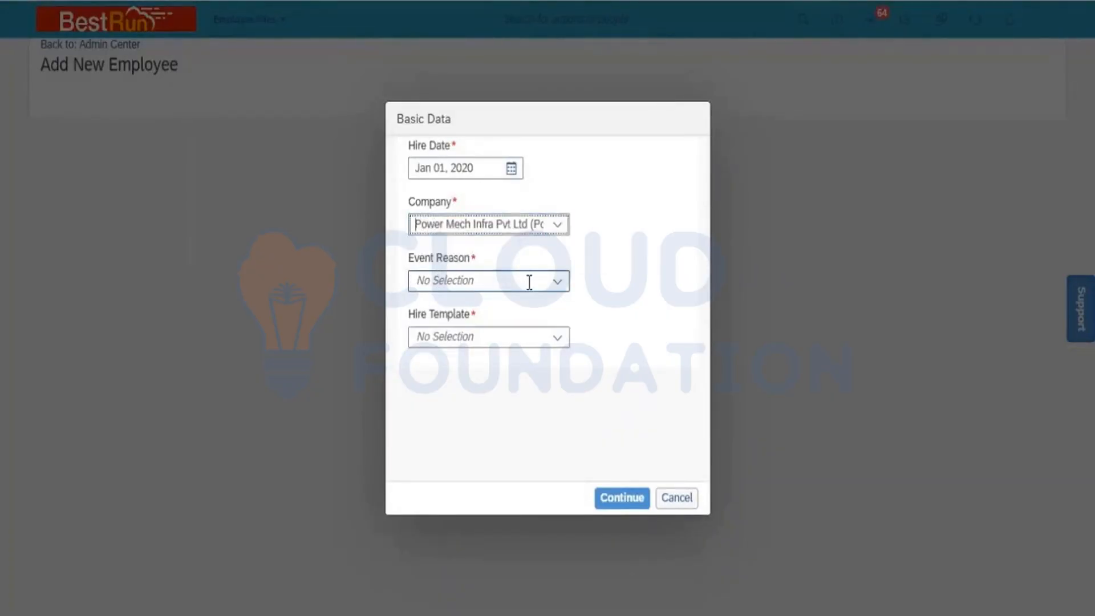
{"action": "left_click", "coordinate": [556, 284]}
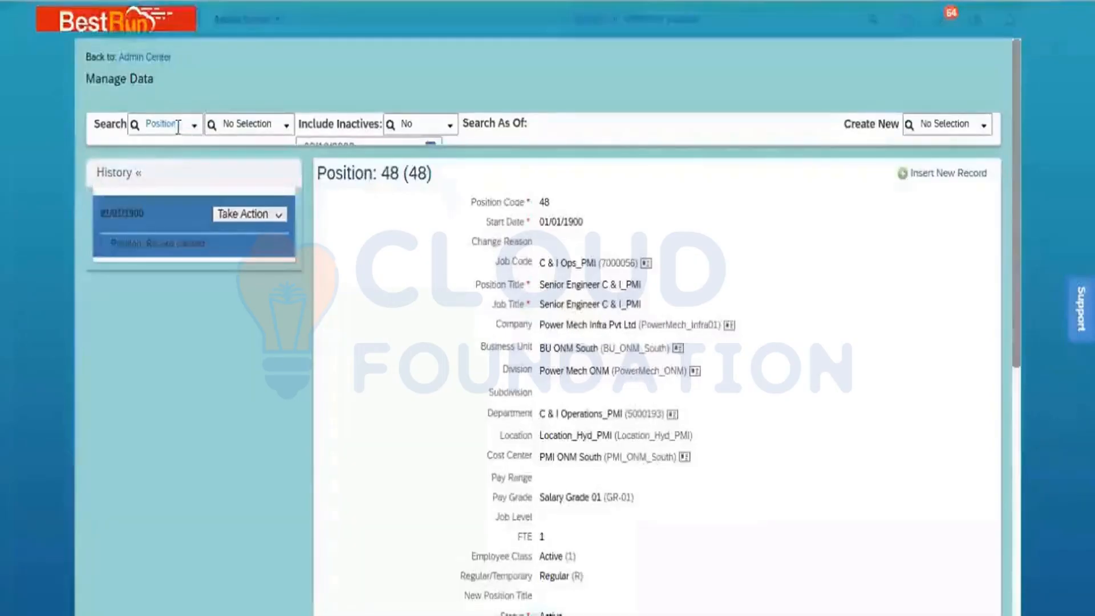
- Search Legal Entity and open the Power Mech Infra Pvt Ltd record
{"action": "double_click", "coordinate": [178, 126]}
{"action": "key", "text": "BackSpace"}
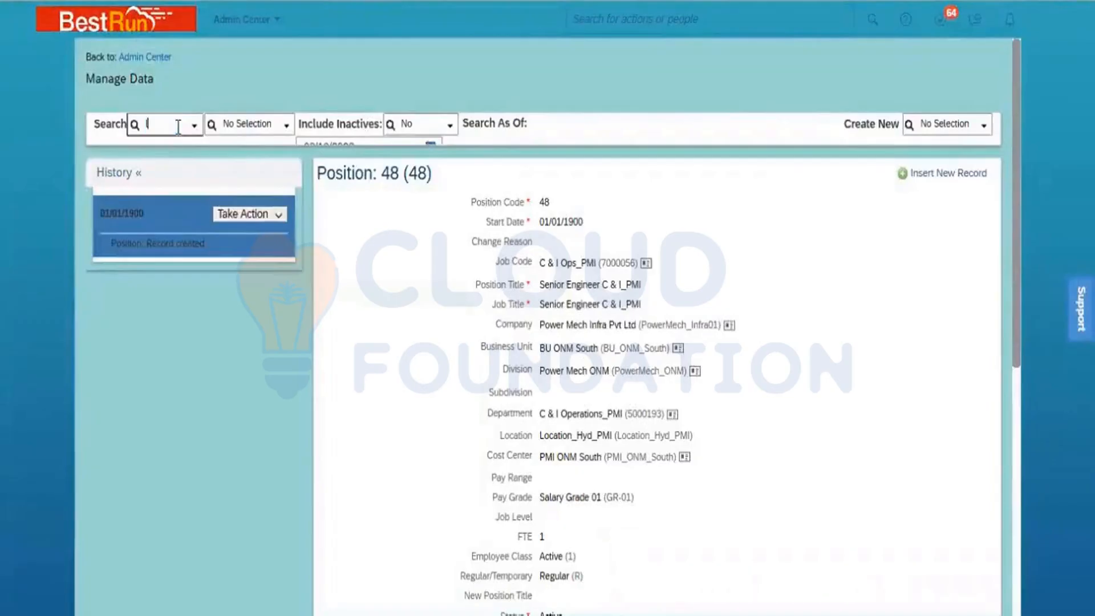
{"action": "type", "text": "legal"}
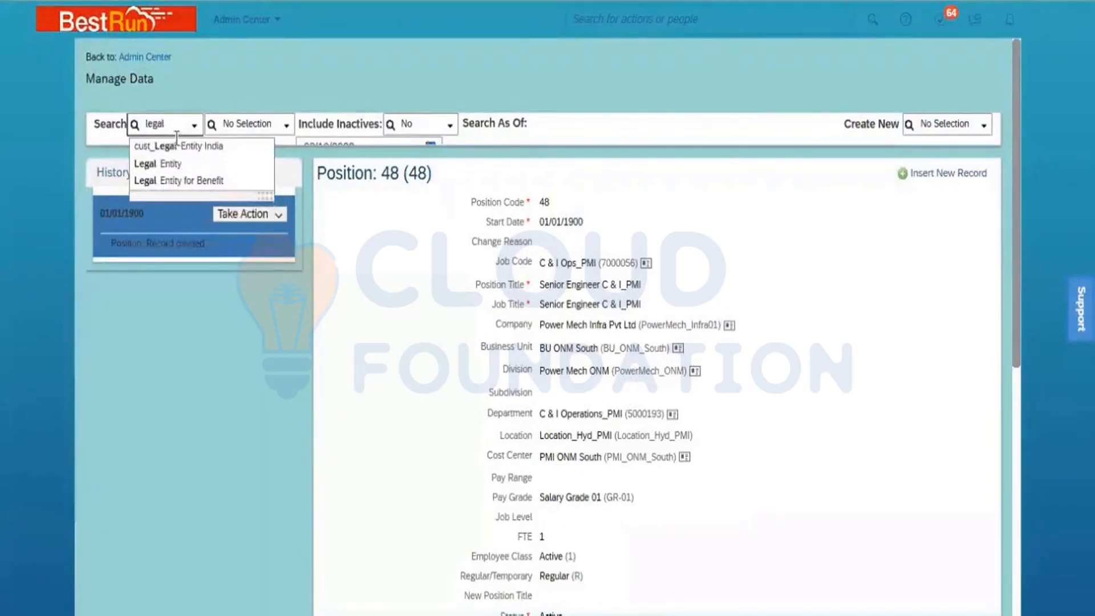
{"action": "left_click", "coordinate": [166, 166]}
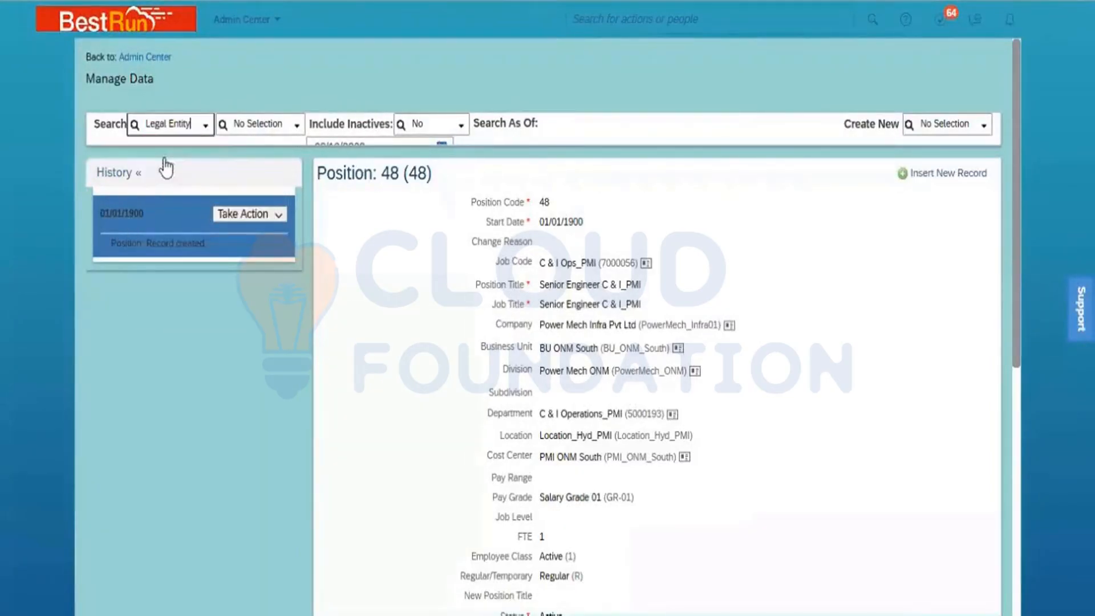
{"action": "left_click", "coordinate": [254, 126]}
{"action": "type", "text": "power"}
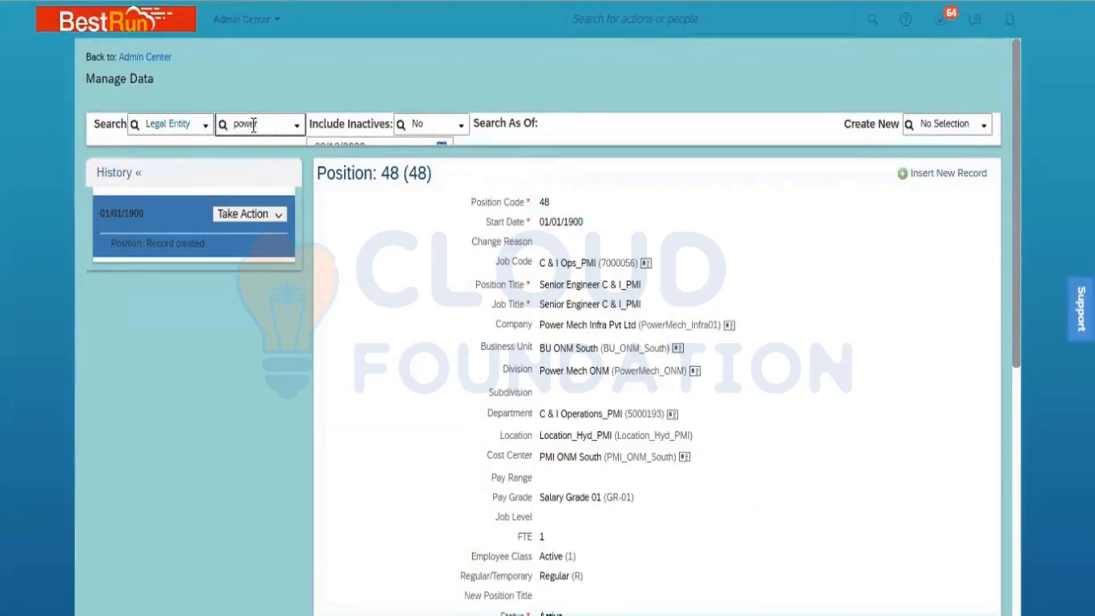
{"action": "left_click", "coordinate": [274, 147]}
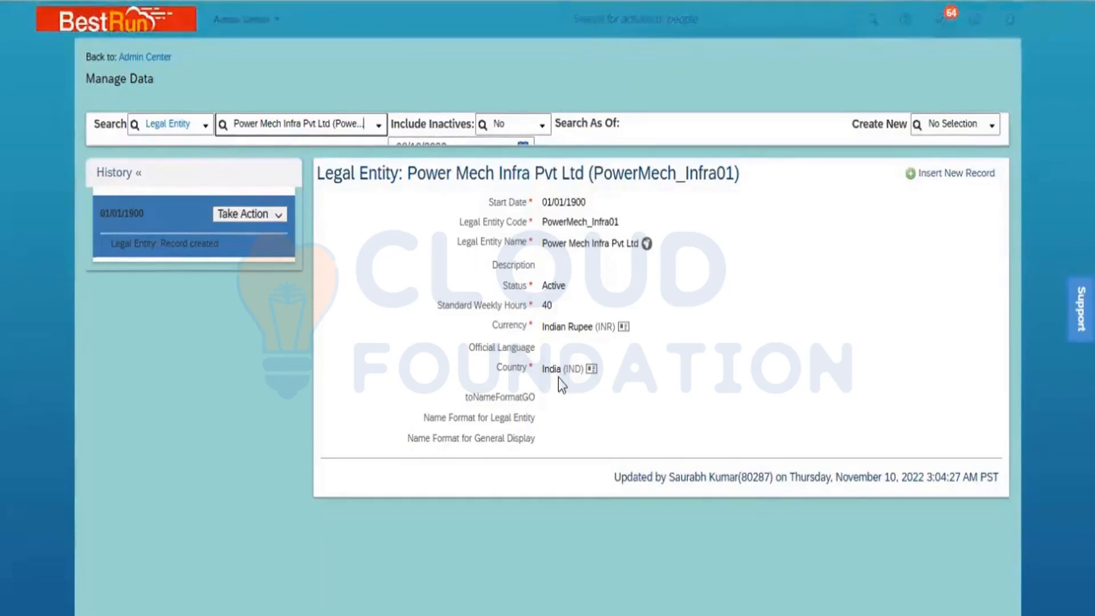
- Switch the search to Country/Region and open India (IND)
{"action": "left_click", "coordinate": [184, 127]}
{"action": "type", "text": "count"}
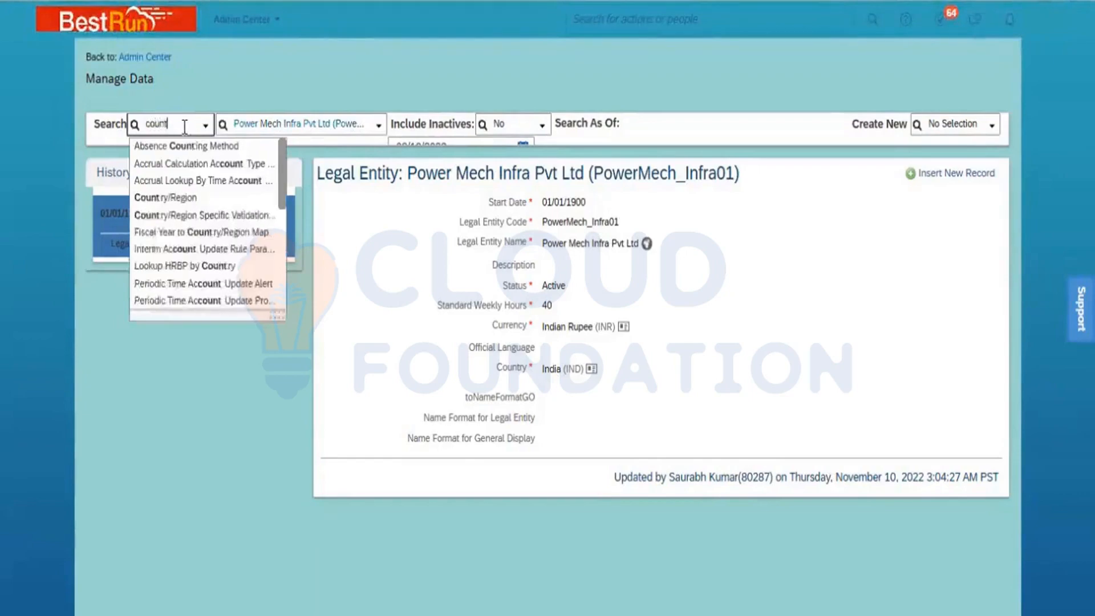
{"action": "type", "text": "ry"}
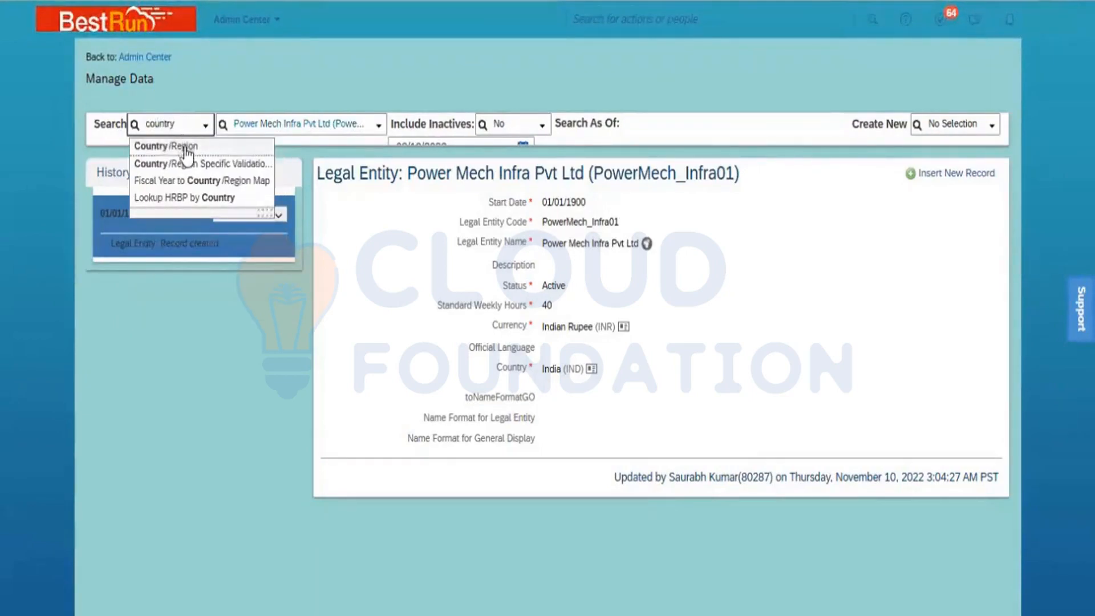
{"action": "left_click", "coordinate": [184, 147]}
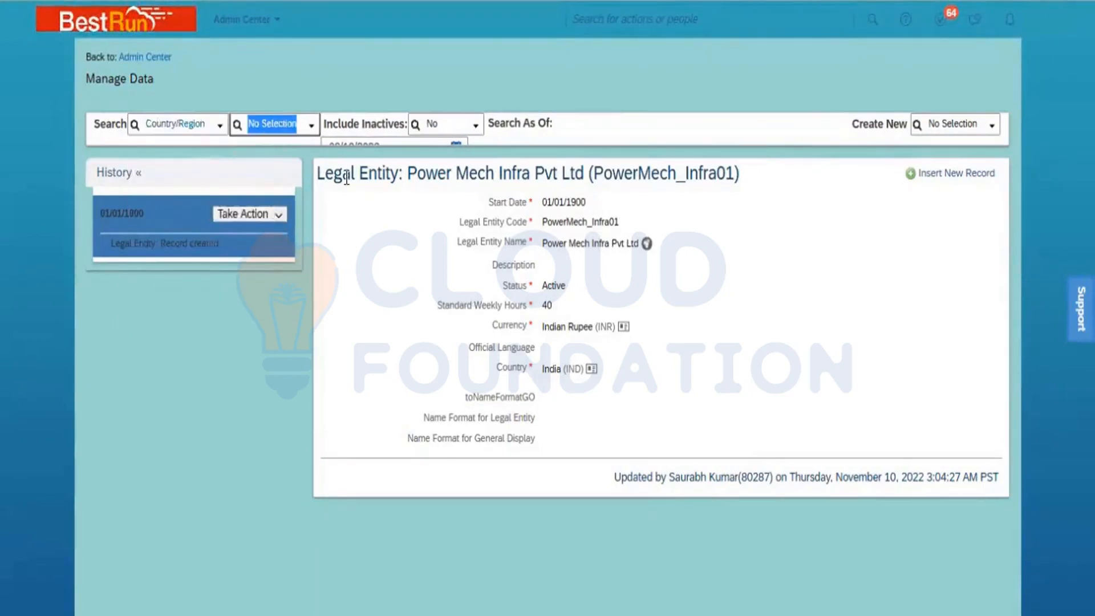
{"action": "type", "text": "IND"}
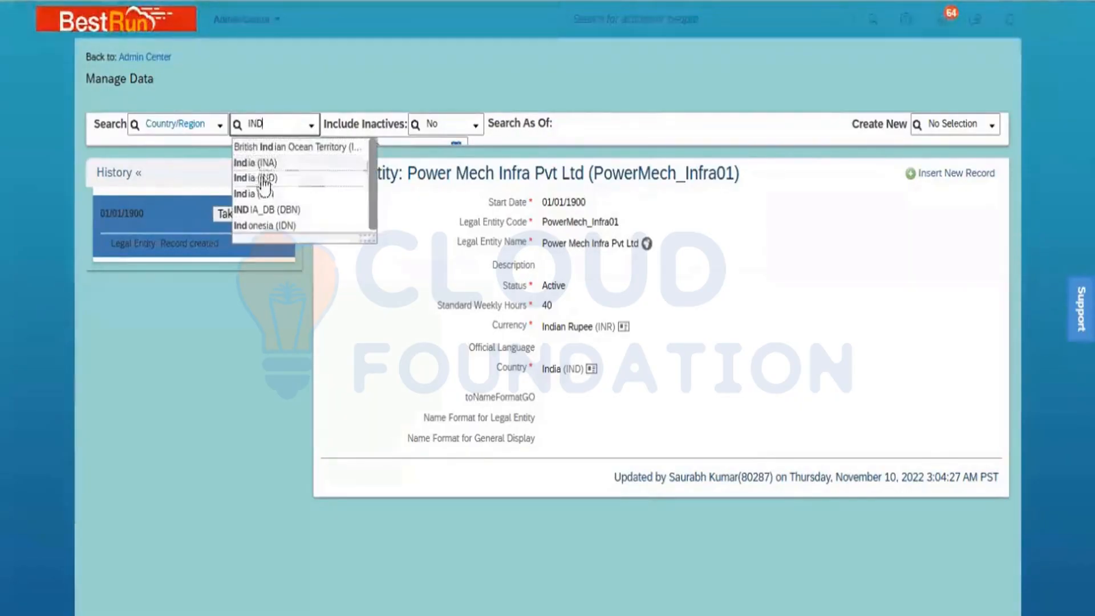
{"action": "left_click", "coordinate": [263, 179]}
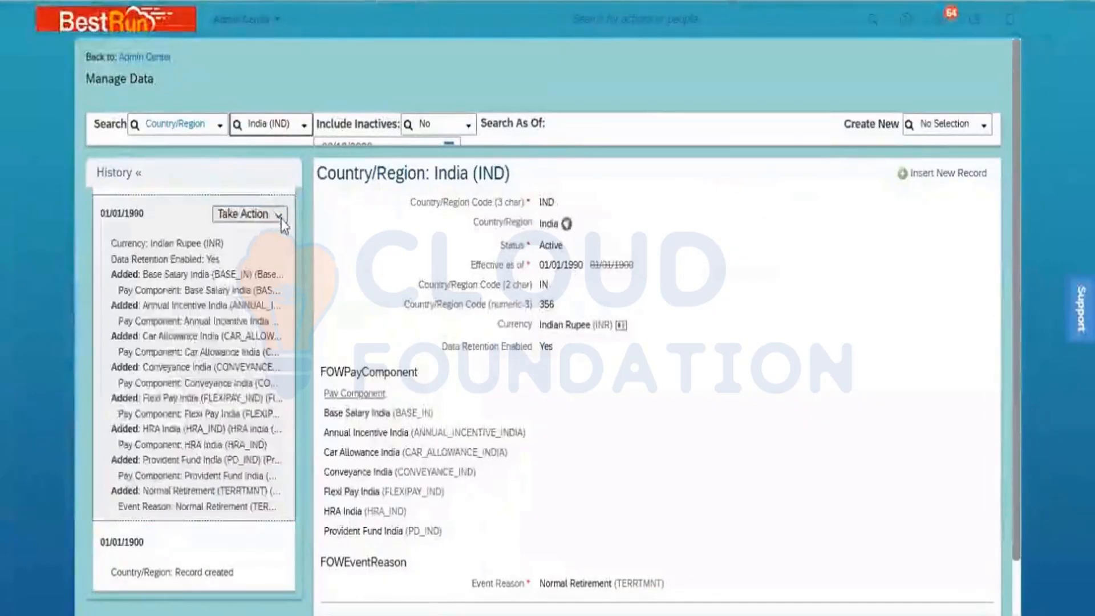
- Via Make Correction, replace India's Normal Retirement event reason with New Hire (HIRNEW) and save
{"action": "left_click", "coordinate": [279, 215]}
{"action": "left_click", "coordinate": [273, 238]}
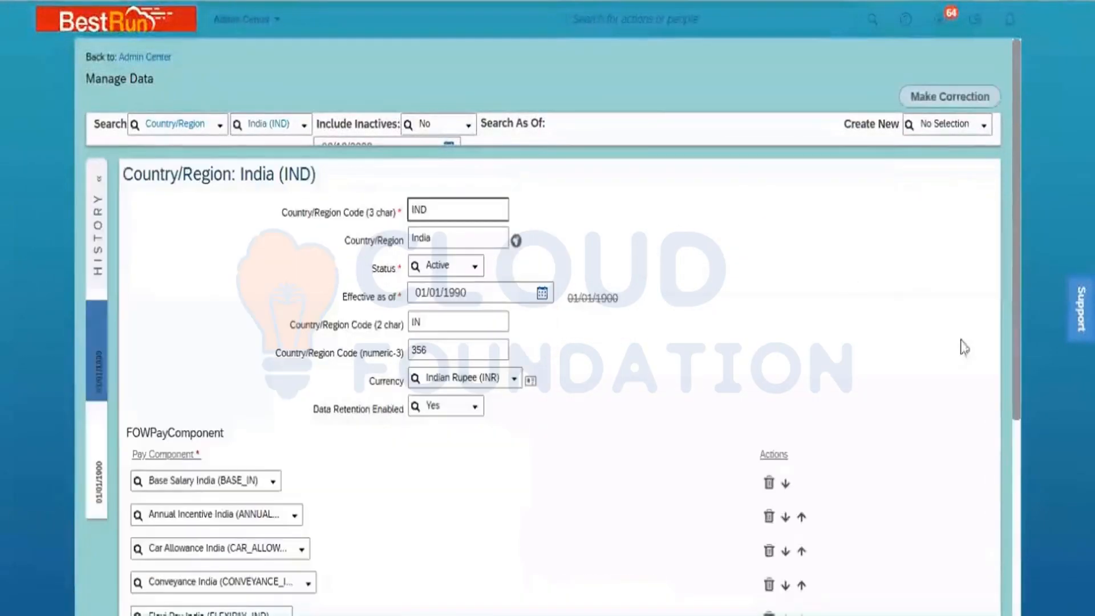
{"action": "left_click", "coordinate": [1015, 488]}
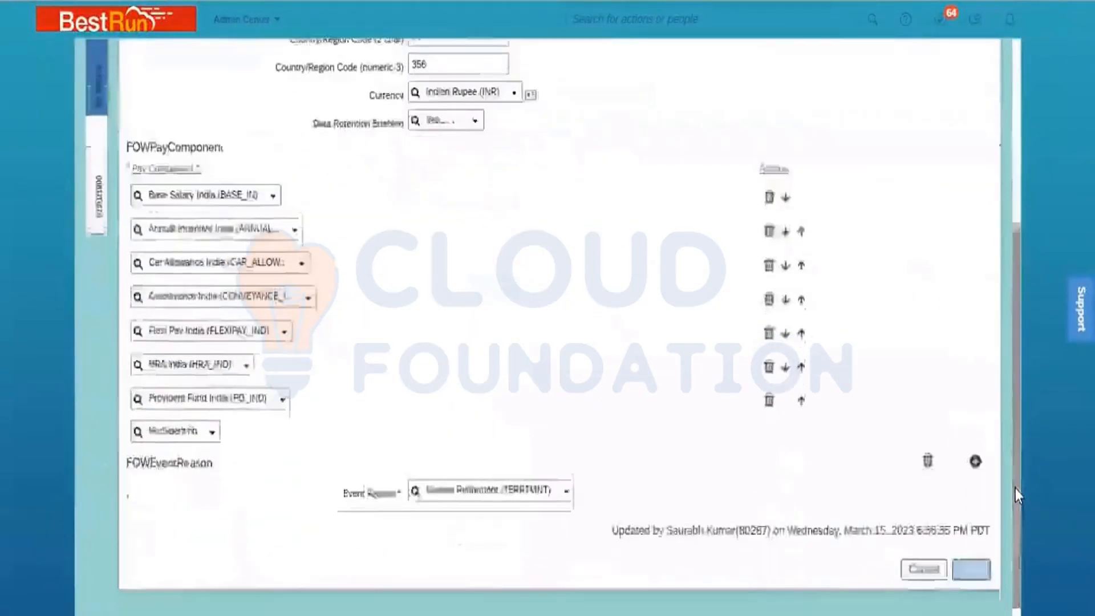
{"action": "left_click", "coordinate": [513, 481]}
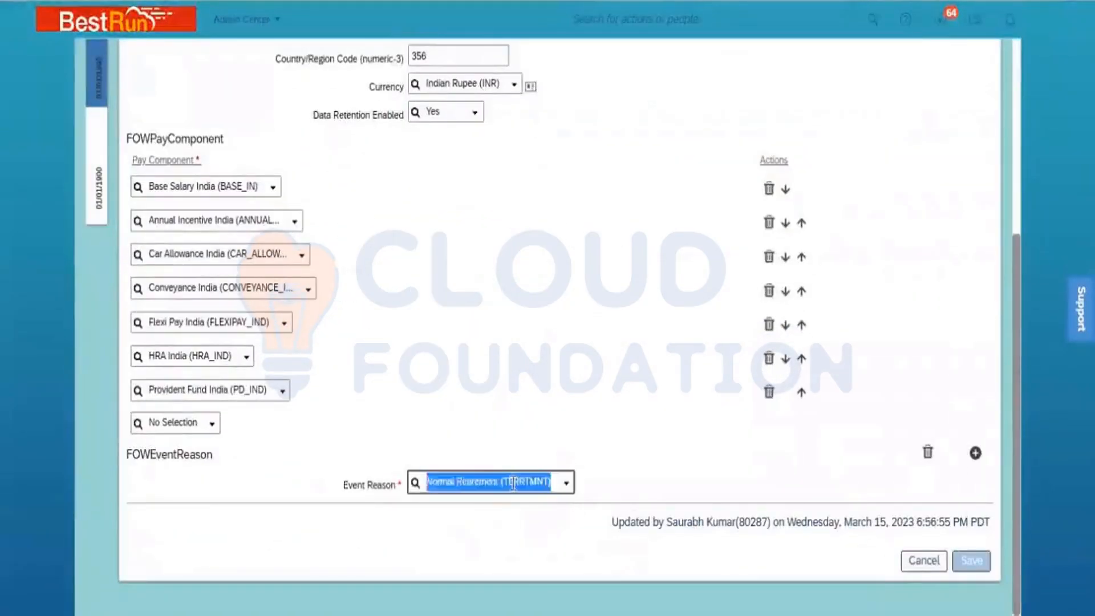
{"action": "type", "text": "NEW"}
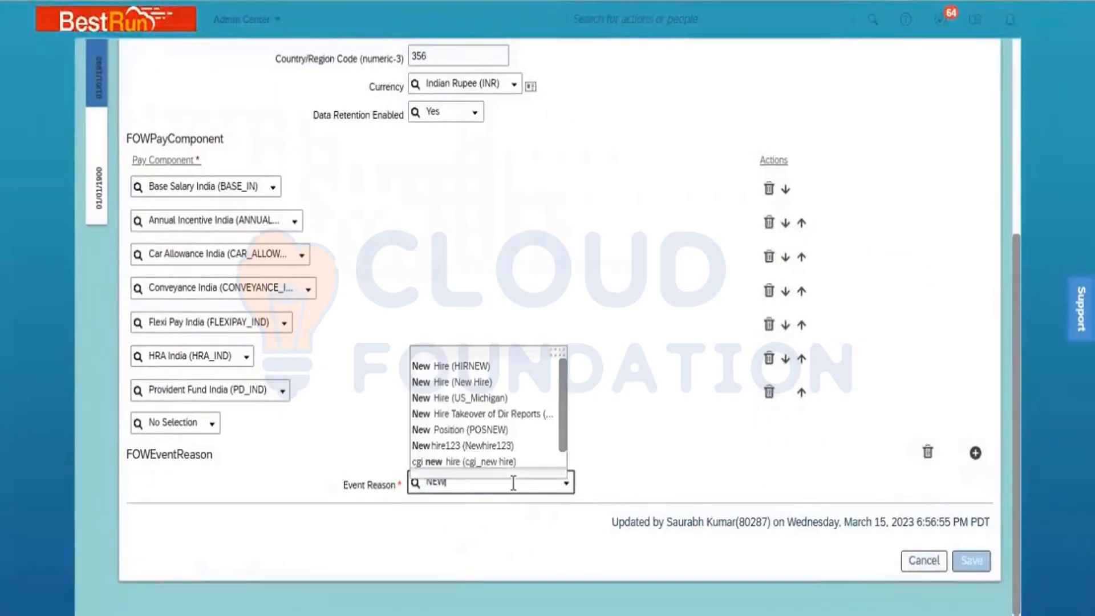
{"action": "left_click", "coordinate": [492, 365]}
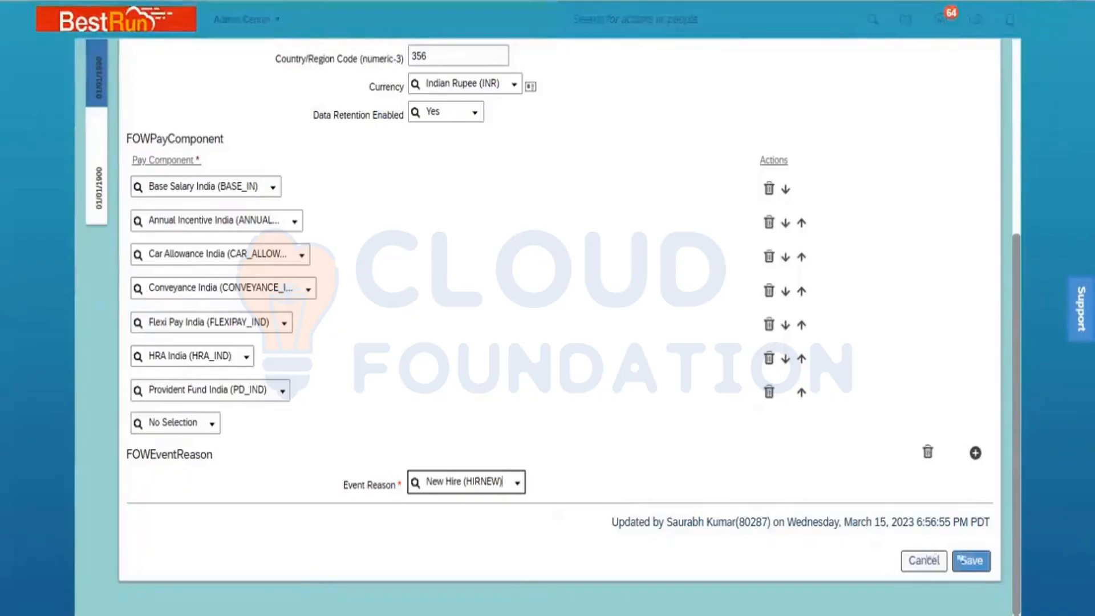
{"action": "left_click", "coordinate": [972, 561]}
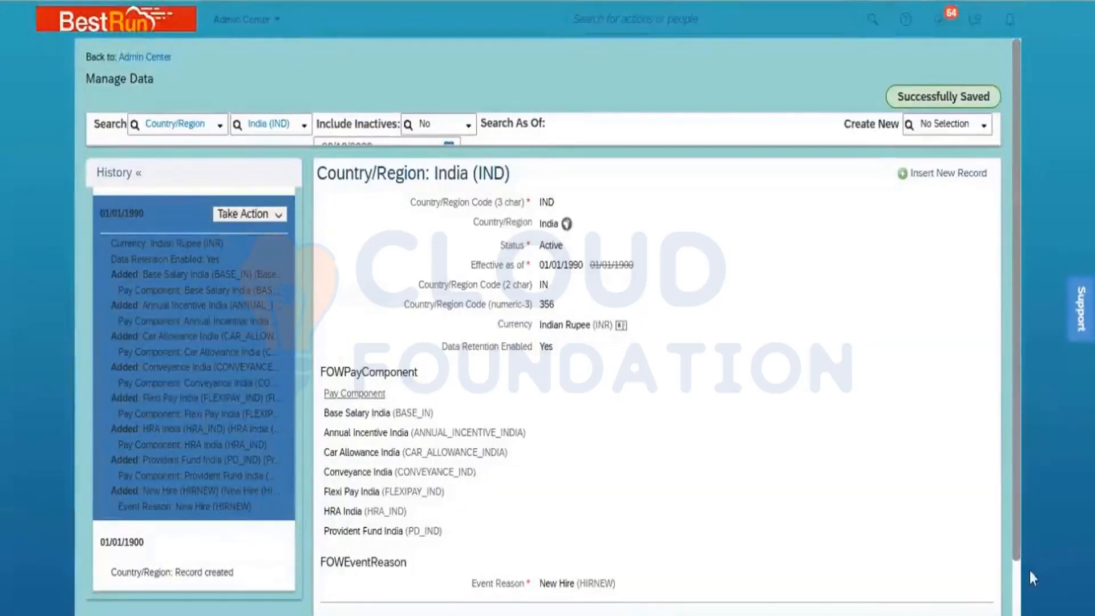
{"action": "scroll", "coordinate": [484, 524], "scroll_direction": "down", "scroll_amount": 1}
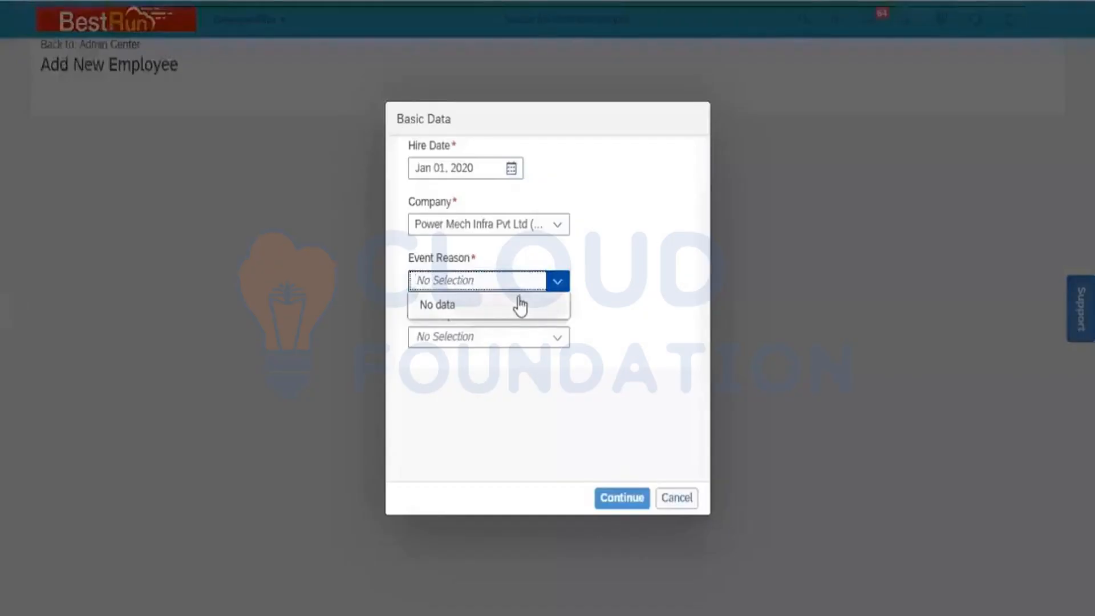
- Pick event reason New Hire (HIRNEW) and hire template Standard Template in Basic Data, then continue
{"action": "left_click", "coordinate": [650, 321]}
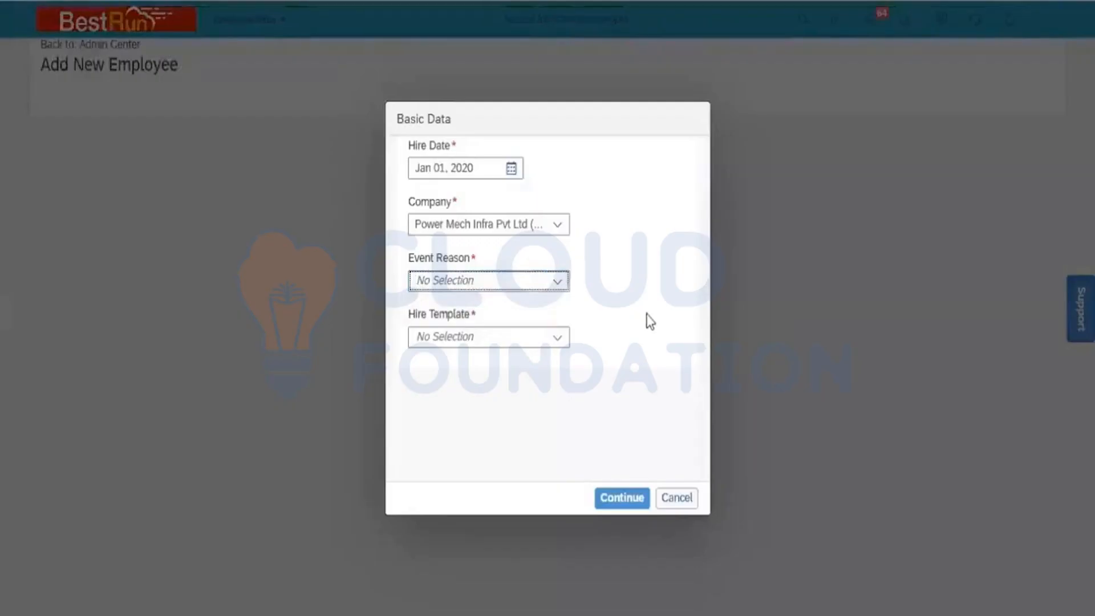
{"action": "left_click", "coordinate": [559, 281]}
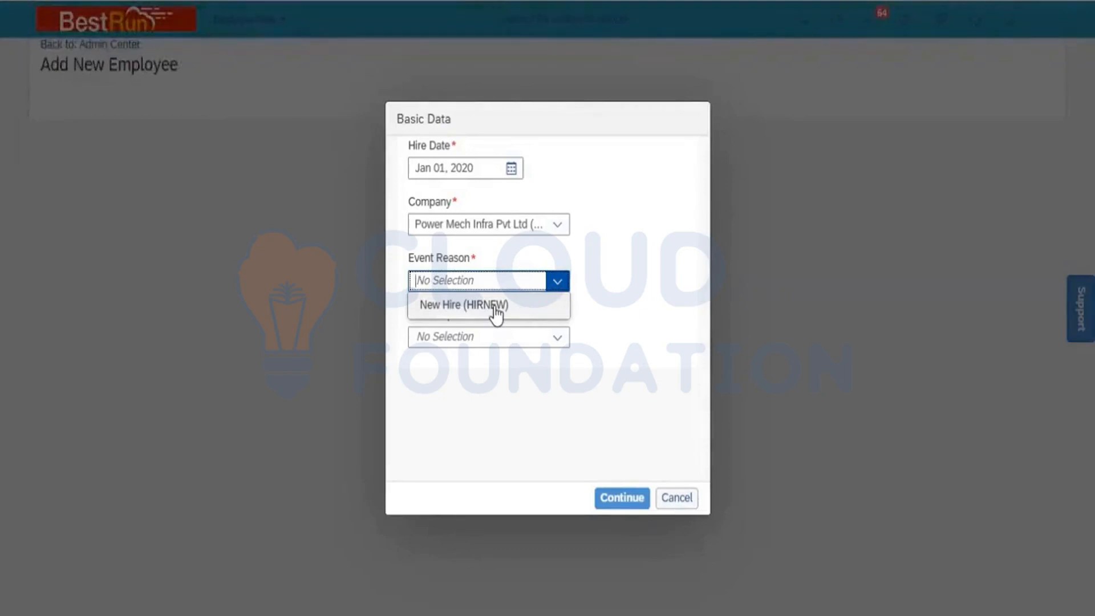
{"action": "left_click", "coordinate": [495, 307]}
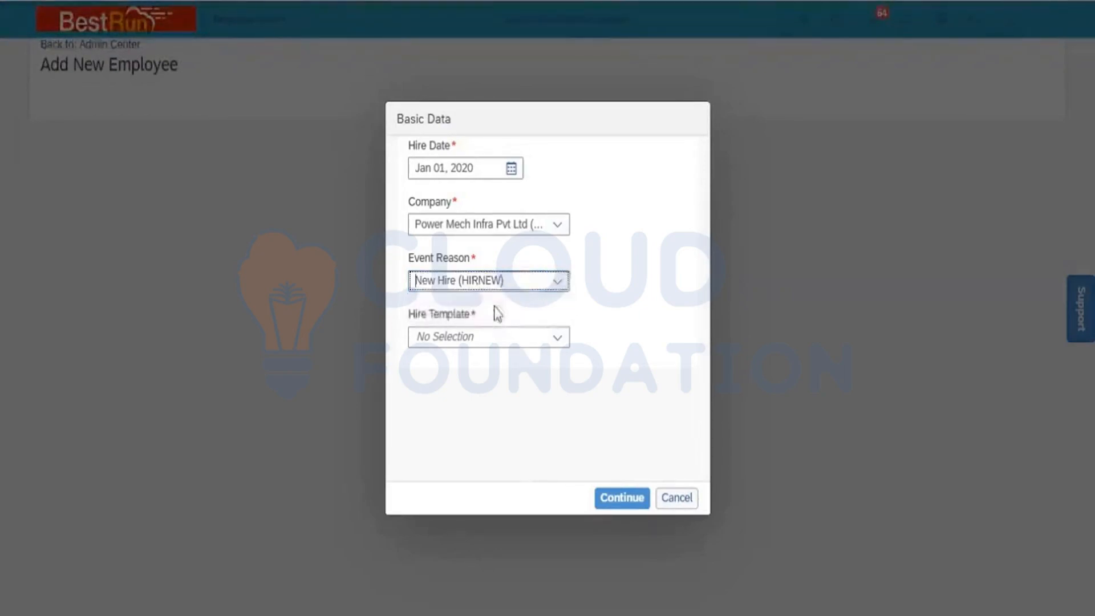
{"action": "left_click", "coordinate": [558, 338]}
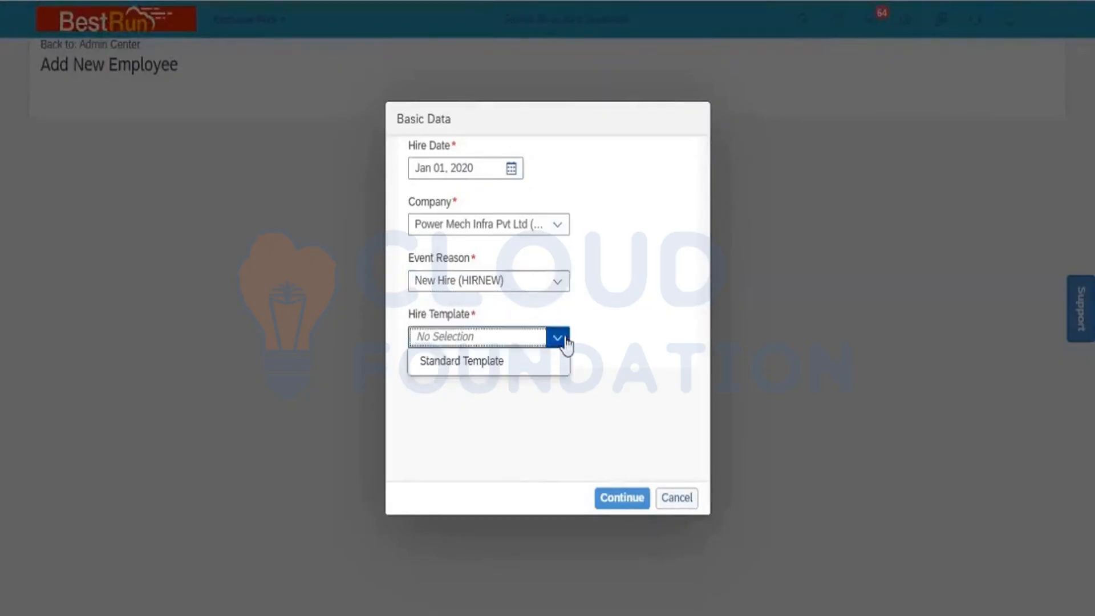
{"action": "left_click", "coordinate": [530, 370]}
{"action": "left_click", "coordinate": [613, 498]}
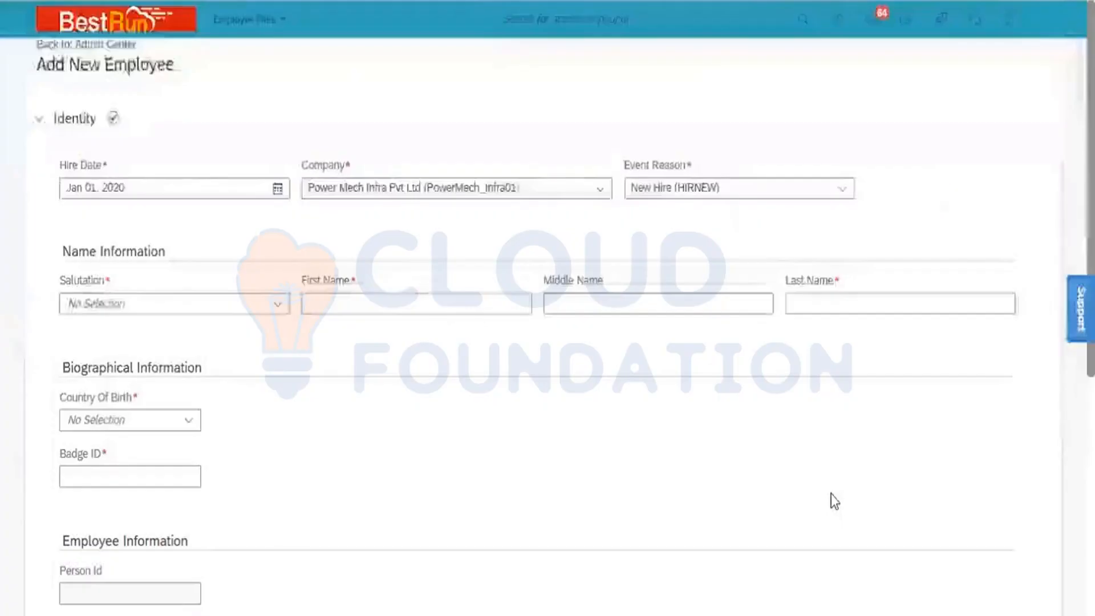
{"action": "left_click", "coordinate": [38, 118]}
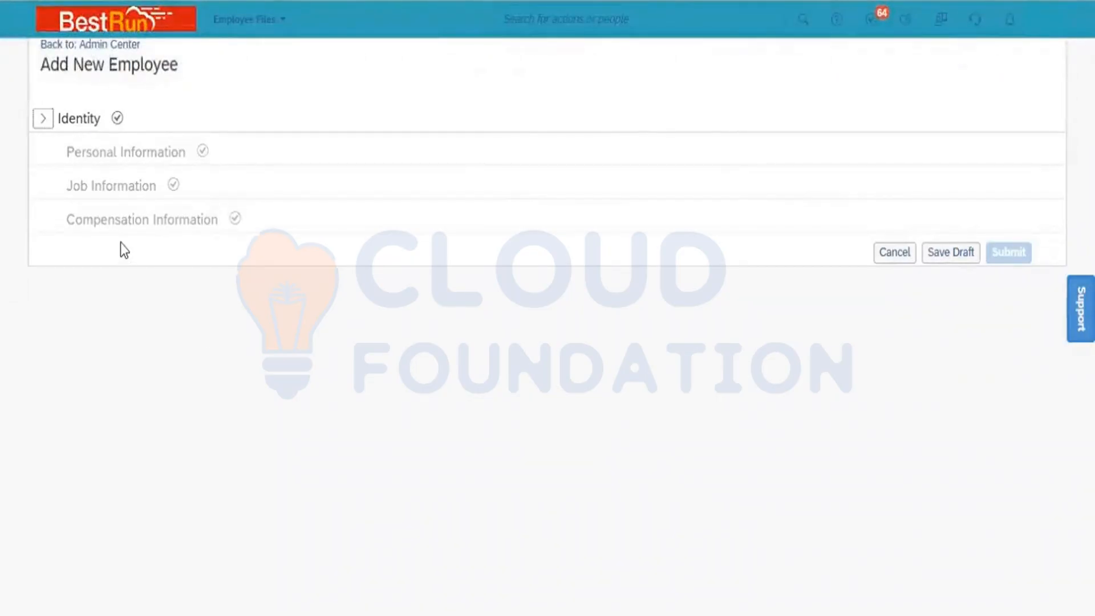
{"action": "left_click", "coordinate": [40, 122]}
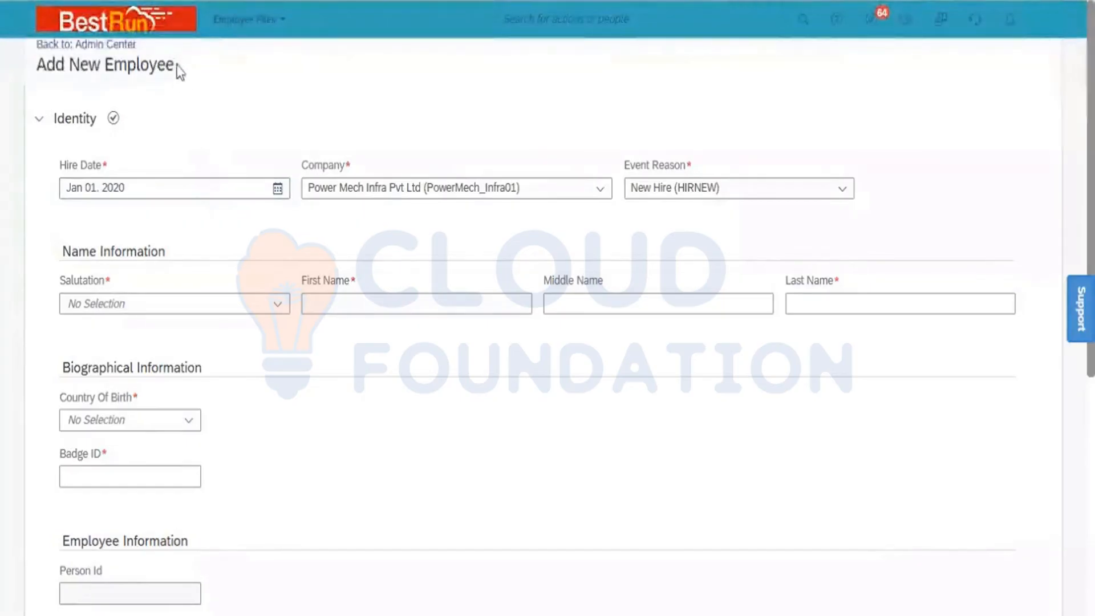
{"action": "triple_click", "coordinate": [49, 67]}
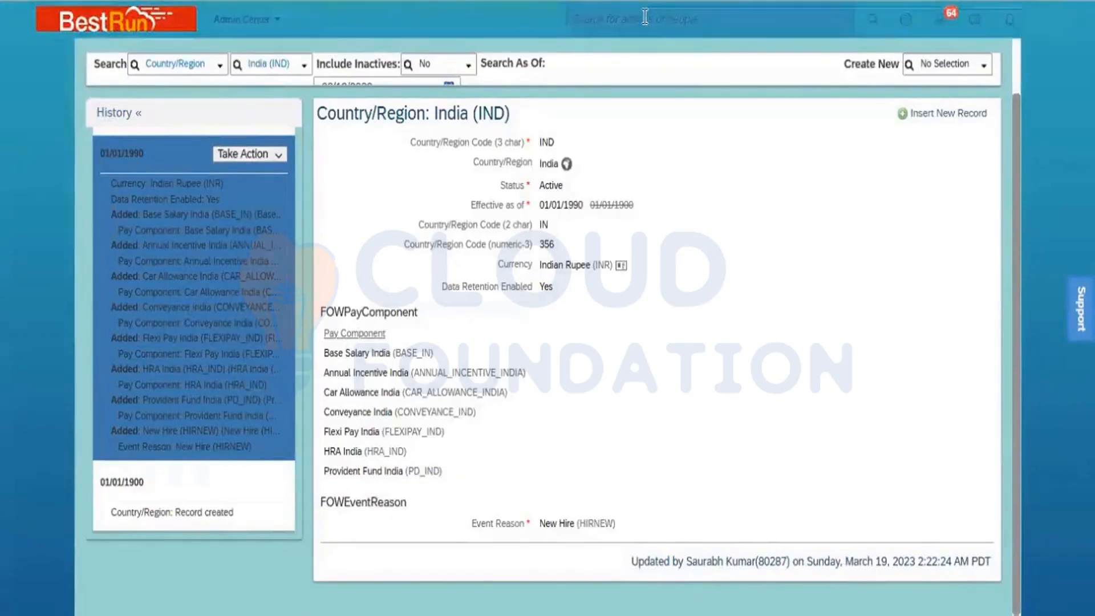
- Search the header for 'Manage org' and open Manage Organization, Pay and Job Structures
{"action": "left_click", "coordinate": [645, 17]}
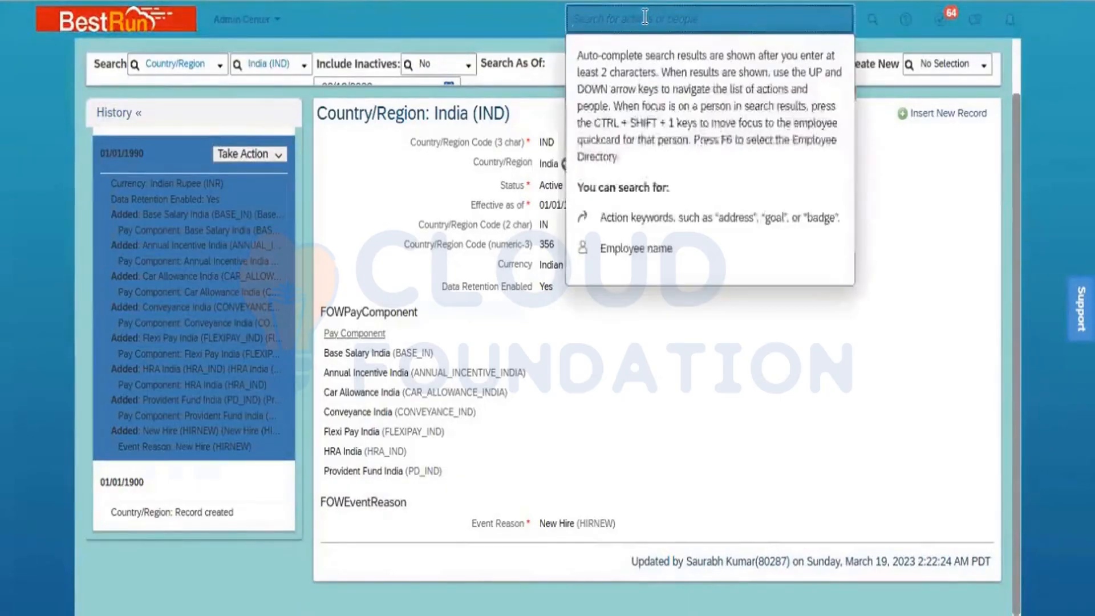
{"action": "type", "text": "Manage pr"}
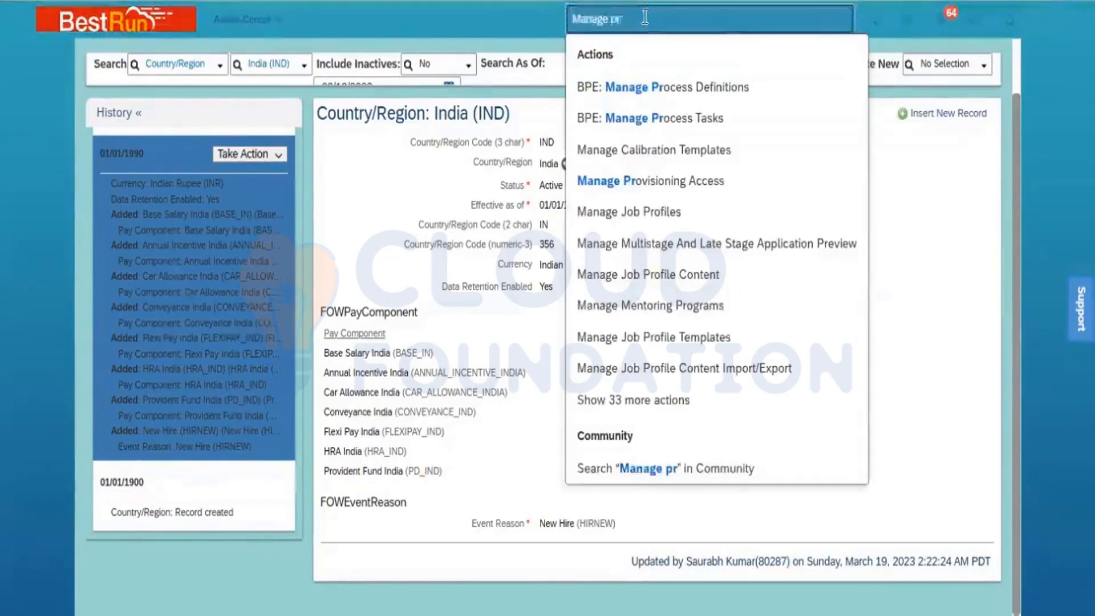
{"action": "key", "text": "BackSpace"}
{"action": "key", "text": "BackSpace"}
{"action": "key", "text": "BackSpace"}
{"action": "type", "text": "org"}
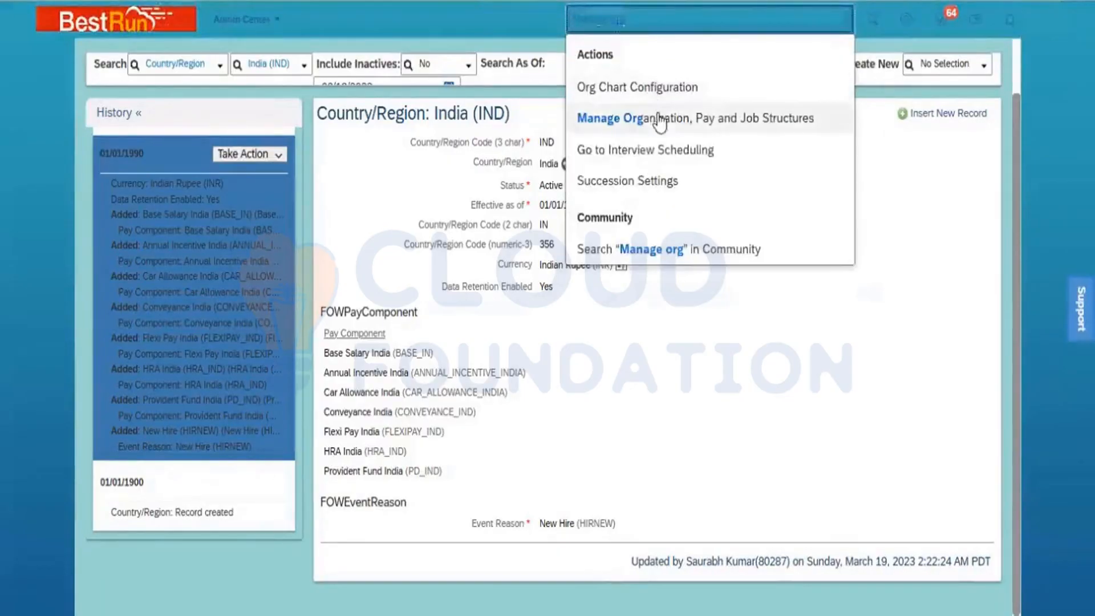
{"action": "left_click", "coordinate": [665, 118]}
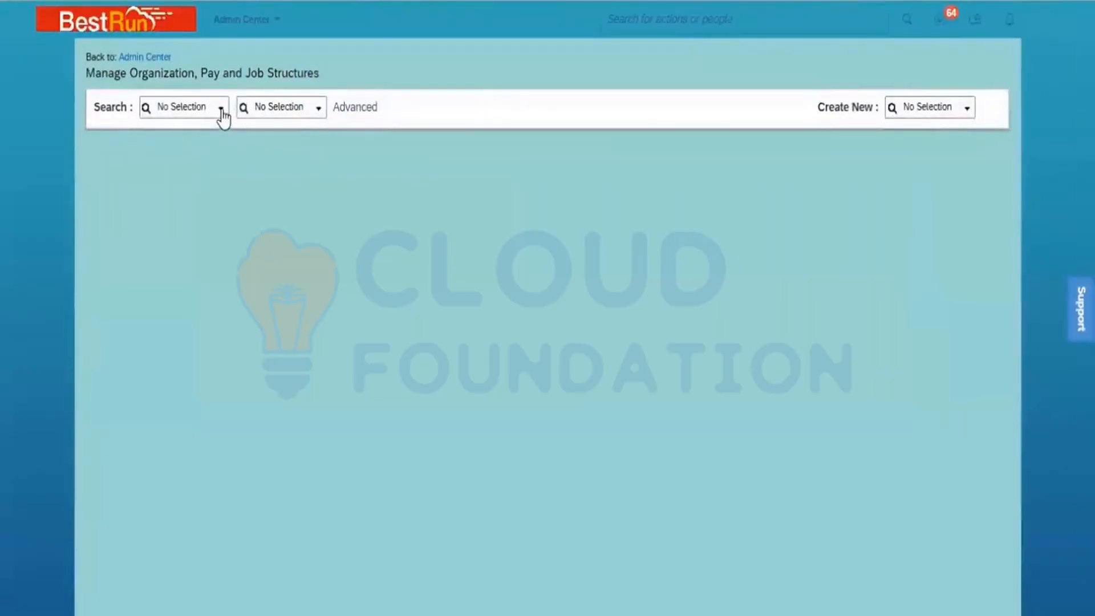
- Search Event Reason objects for 'NEW' and open the New Hire (HIRNEW) record
{"action": "left_click", "coordinate": [221, 110]}
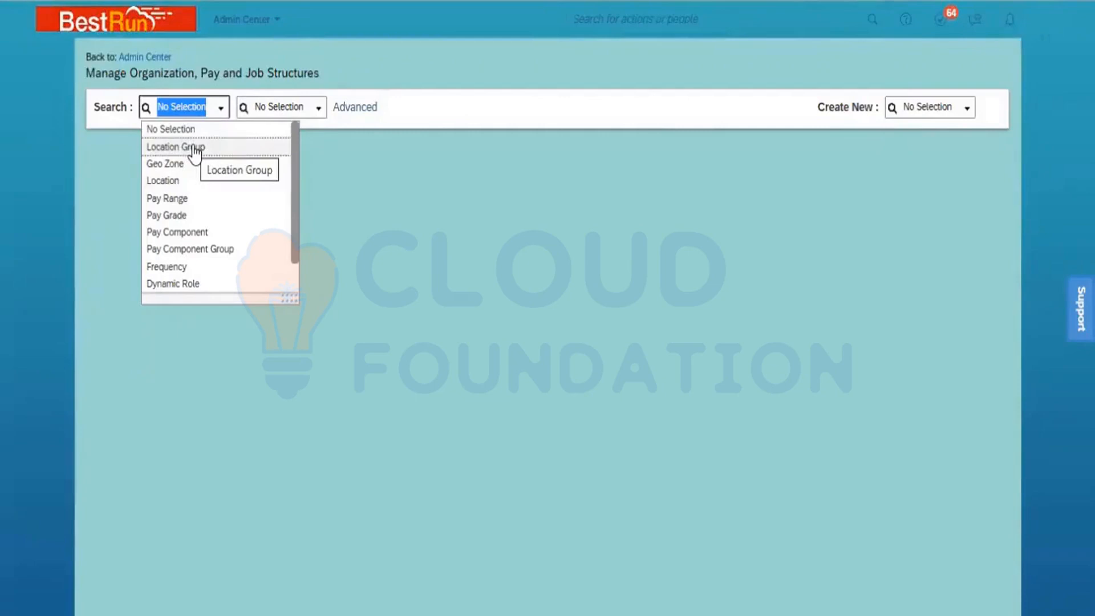
{"action": "scroll", "coordinate": [296, 276], "scroll_direction": "down", "scroll_amount": 2}
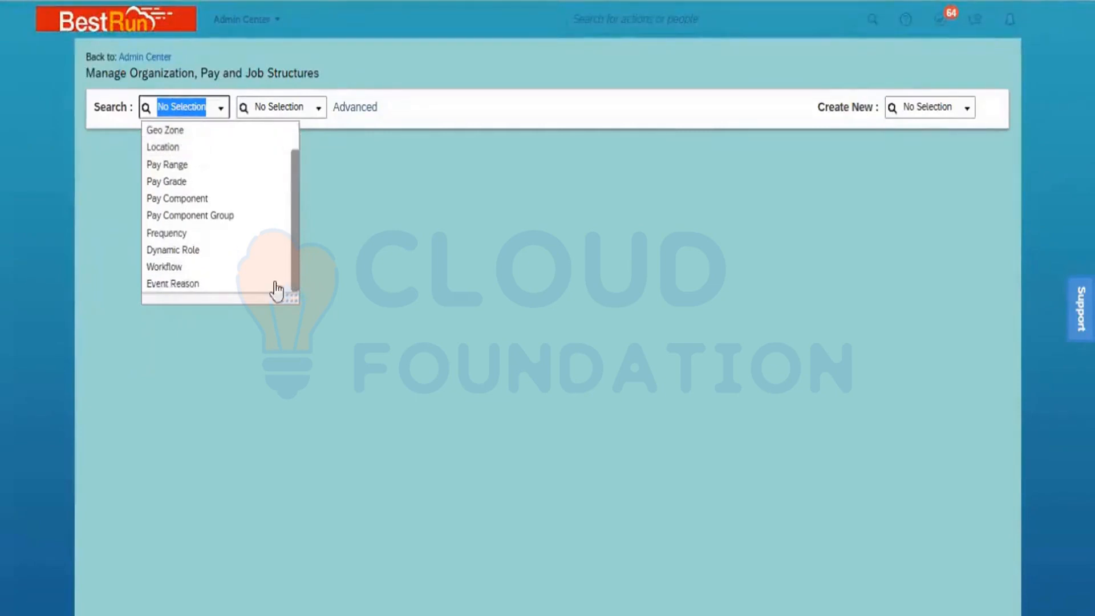
{"action": "left_click", "coordinate": [175, 296]}
{"action": "left_click", "coordinate": [263, 106]}
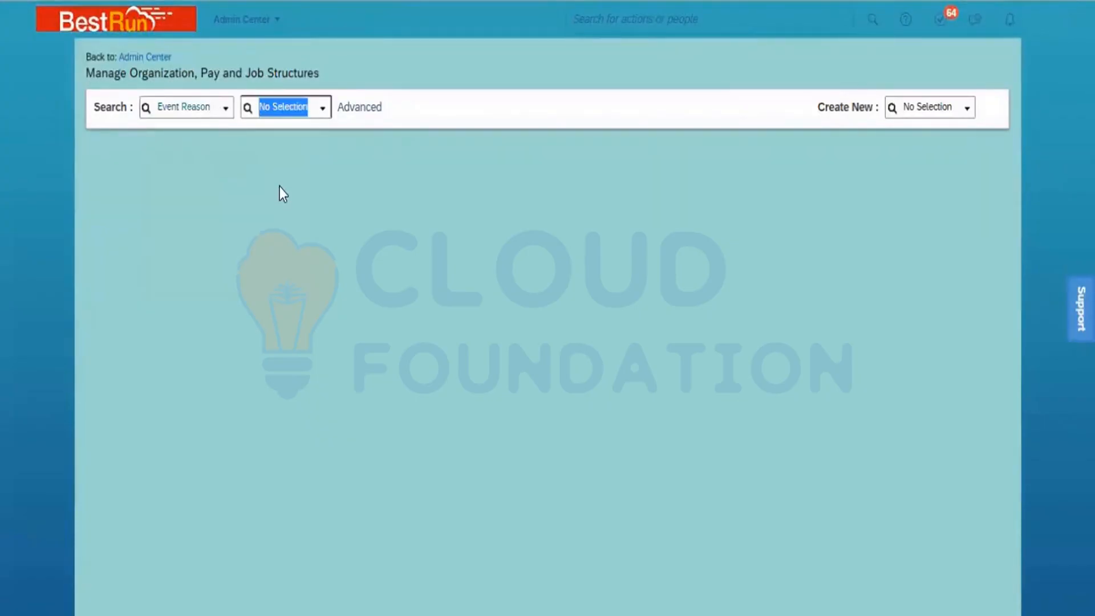
{"action": "type", "text": "NEW"}
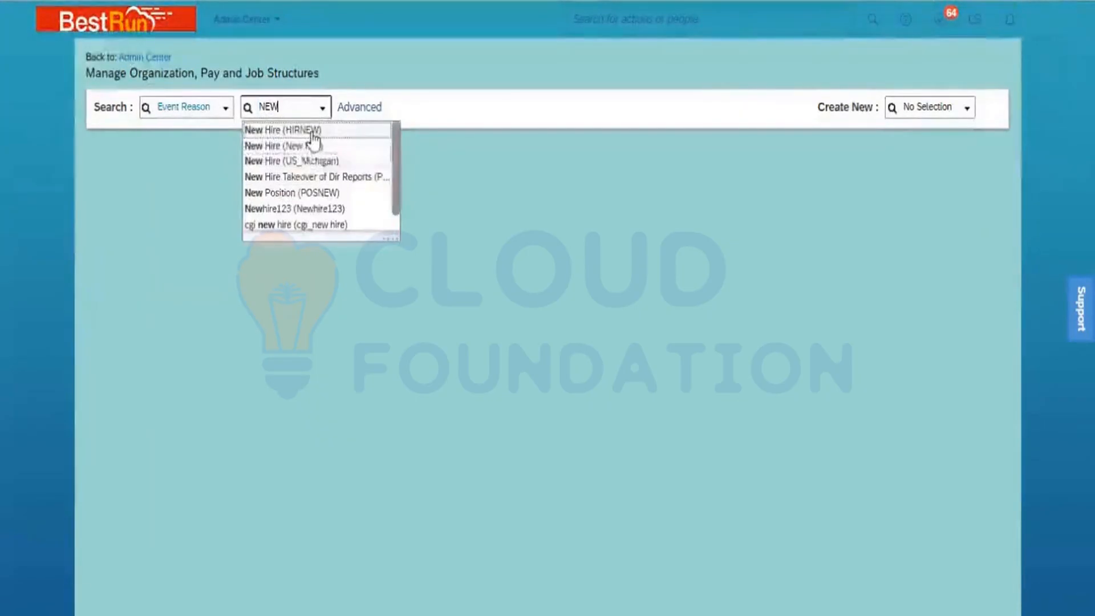
{"action": "left_click", "coordinate": [312, 131]}
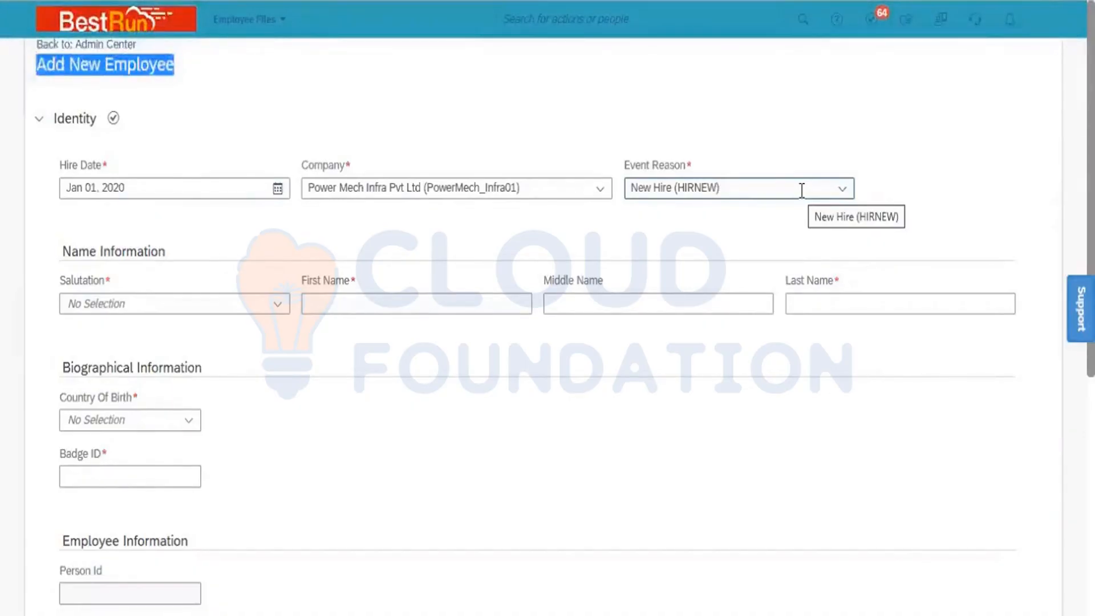
{"action": "left_click", "coordinate": [102, 185]}
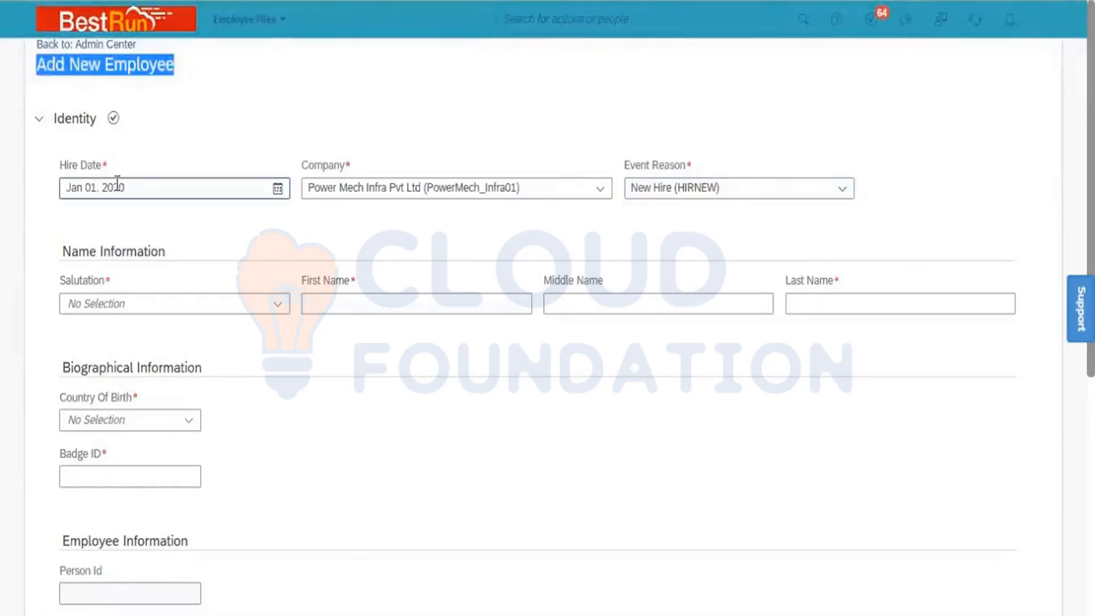
{"action": "left_click", "coordinate": [711, 181]}
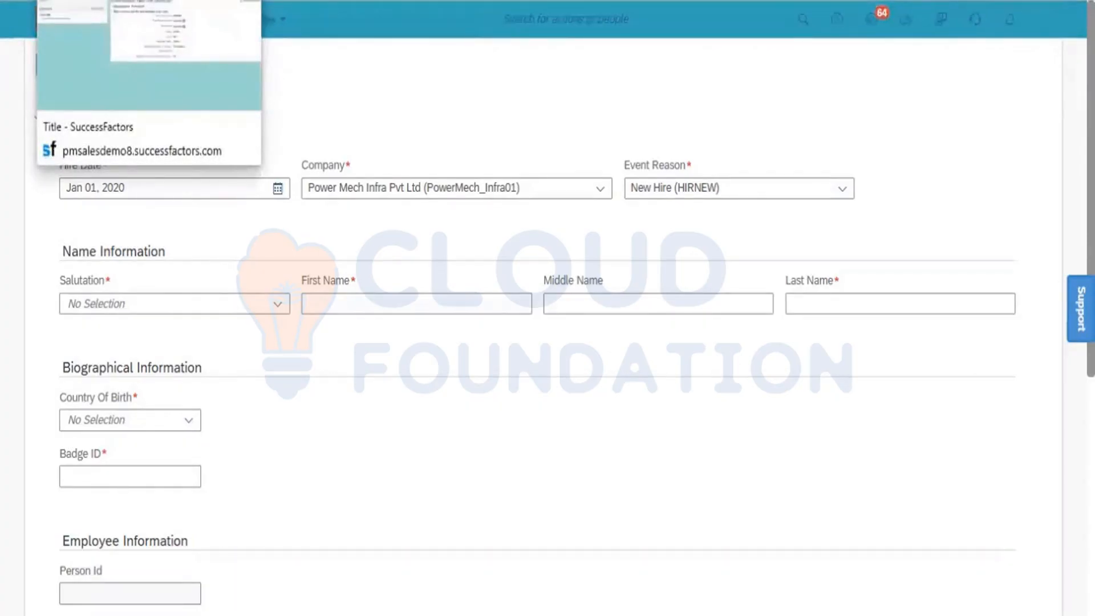
{"action": "left_click", "coordinate": [401, 109]}
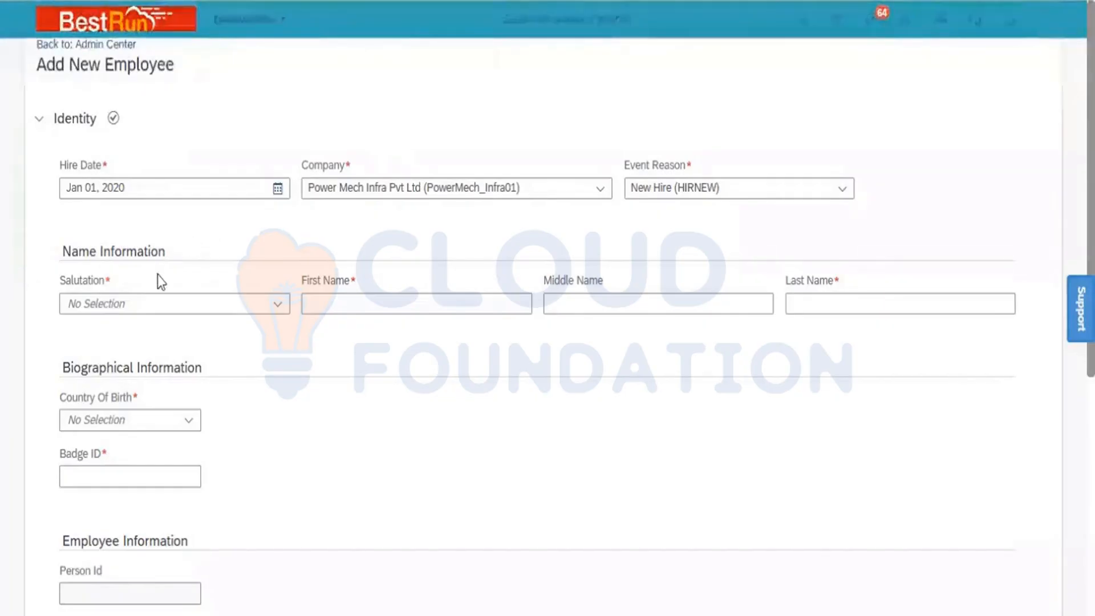
- Choose salutation Mr. and enter the new hire's first and last names
{"action": "left_click", "coordinate": [280, 308]}
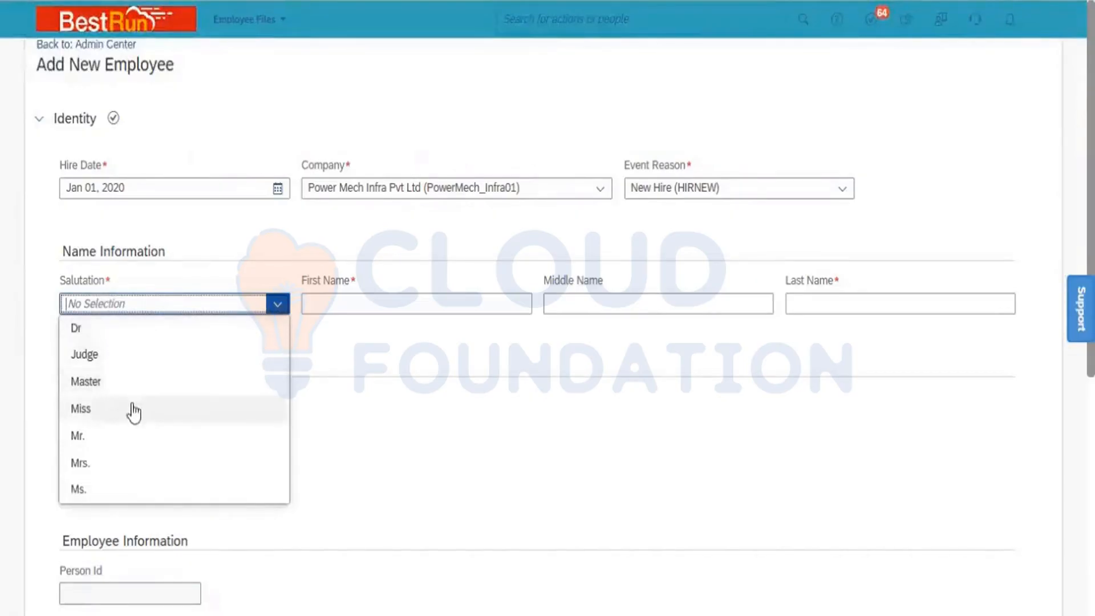
{"action": "left_click", "coordinate": [129, 435]}
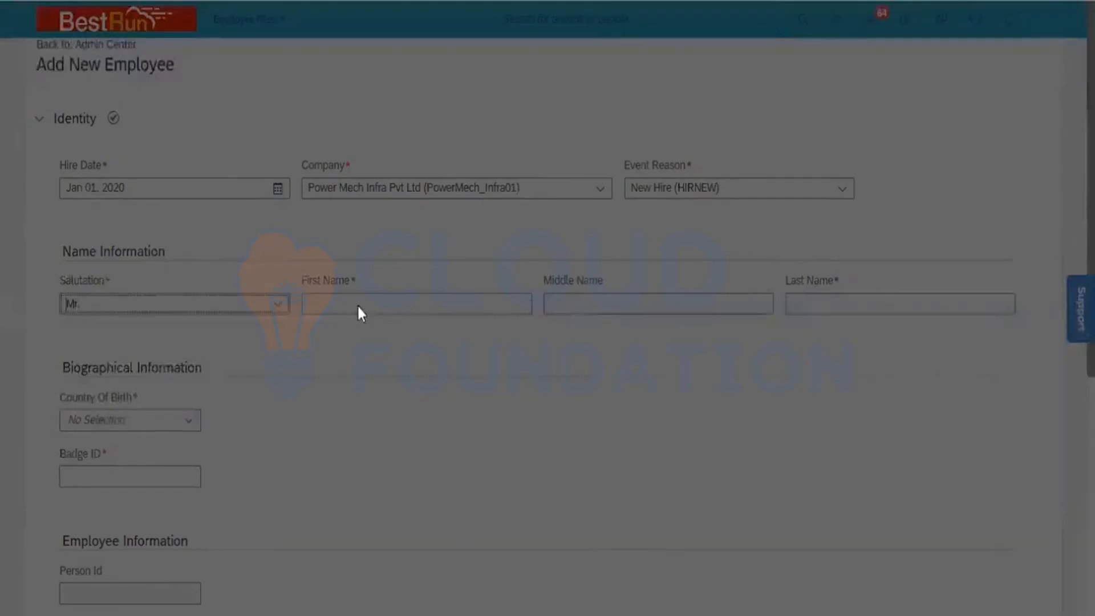
{"action": "left_click", "coordinate": [379, 303]}
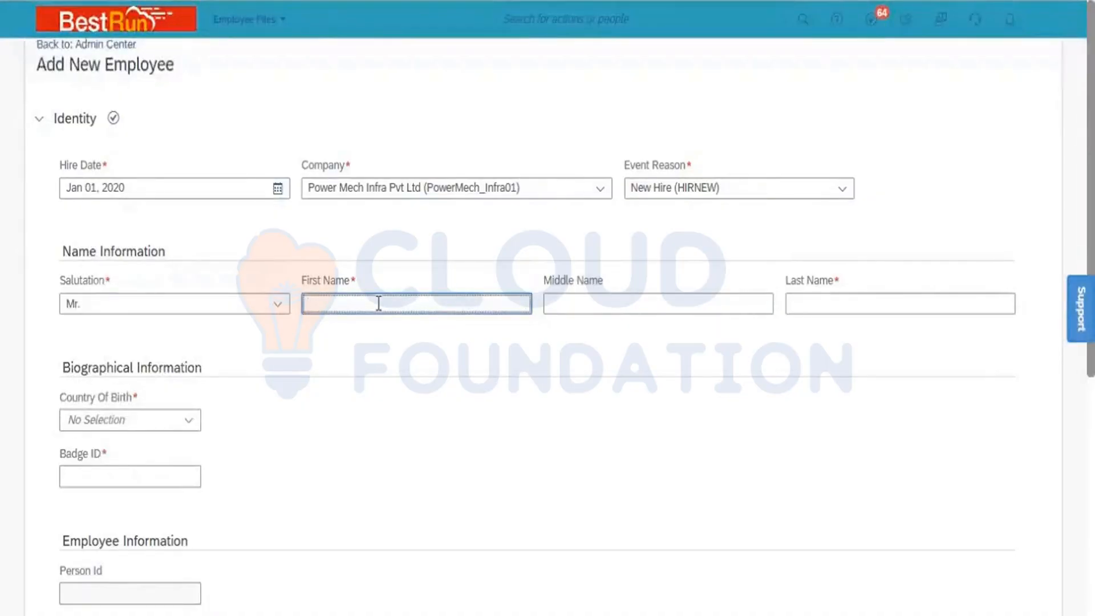
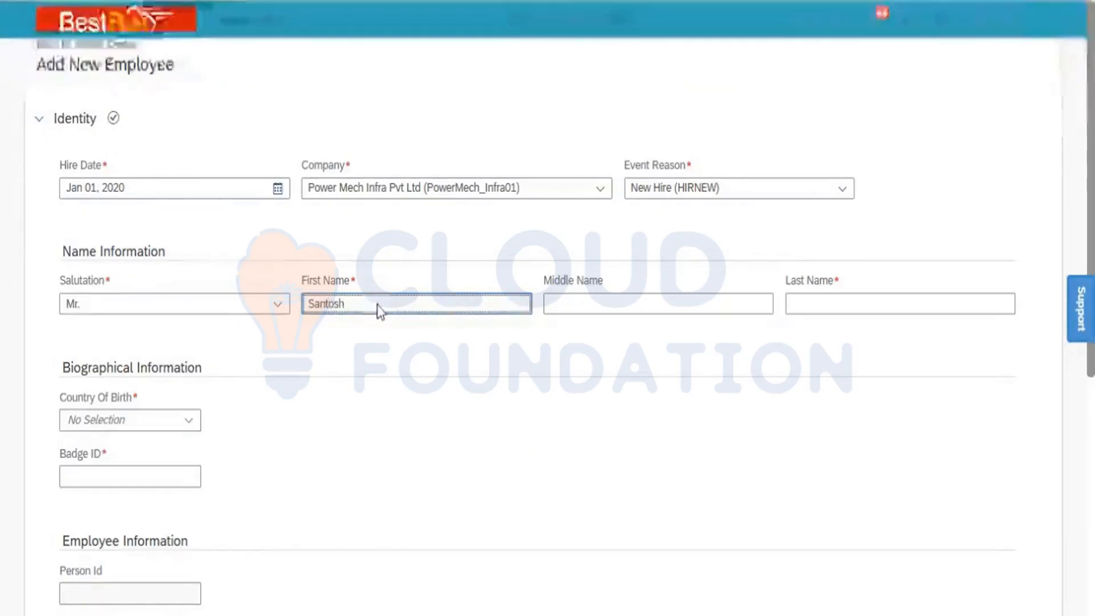
{"action": "key", "text": "Tab"}
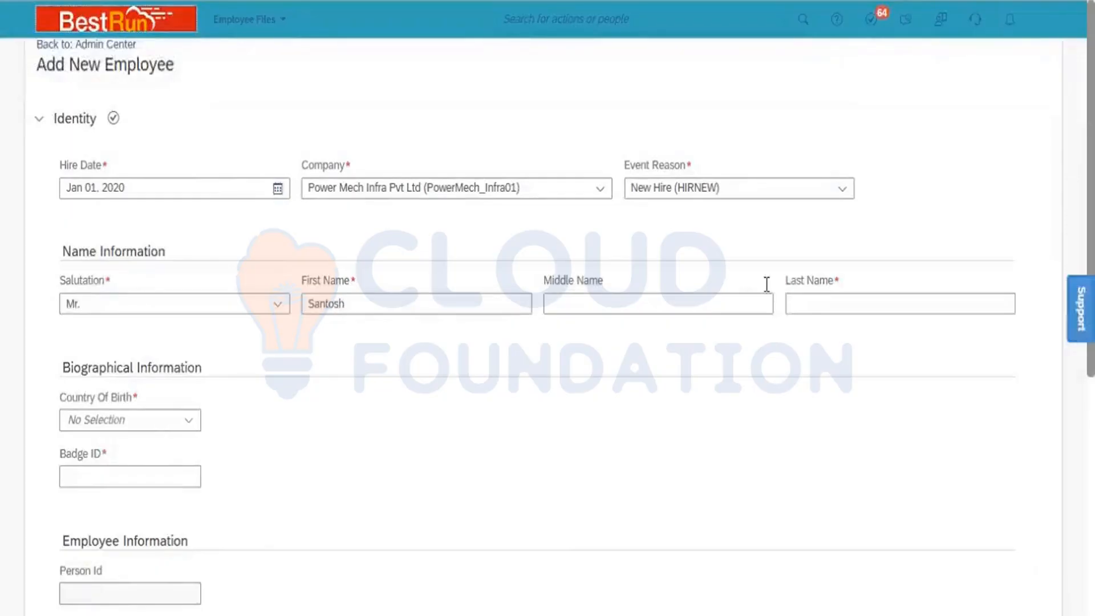
{"action": "left_click", "coordinate": [799, 305]}
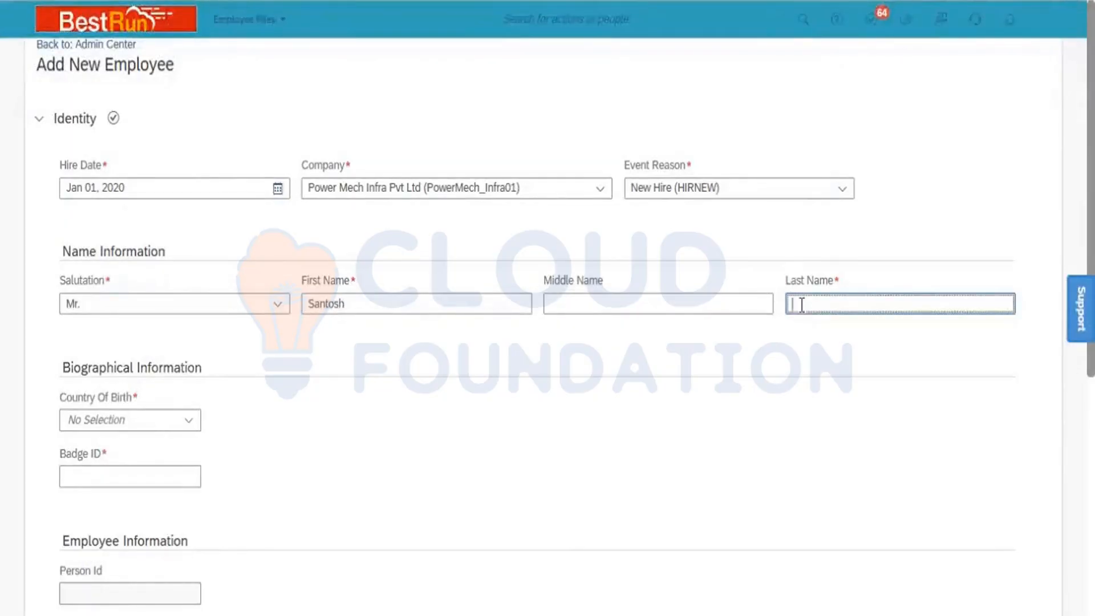
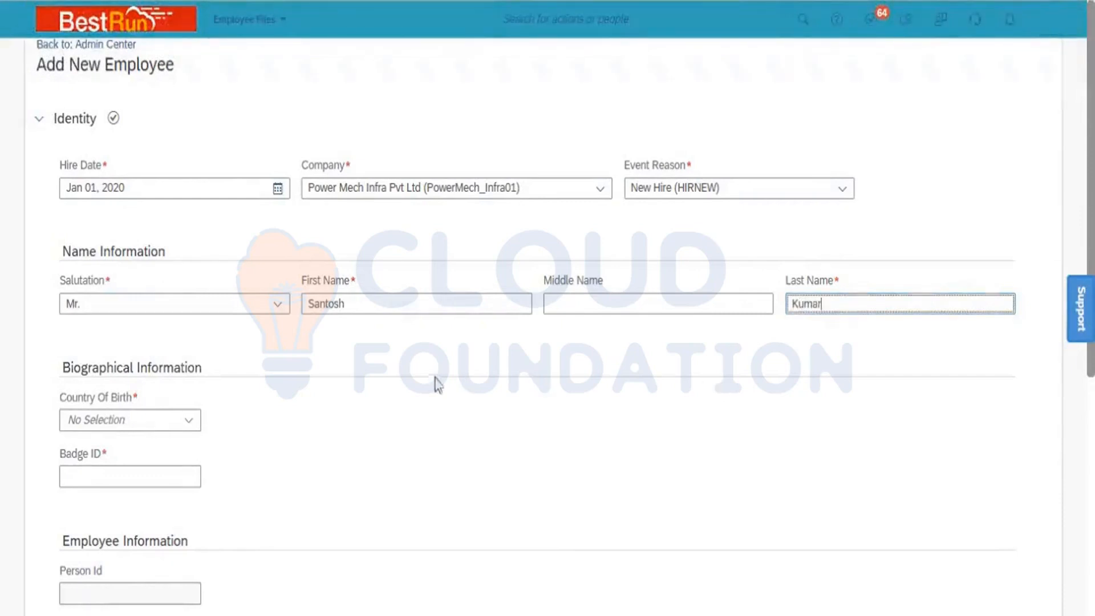
- Set Country Of Birth to India
{"action": "left_click", "coordinate": [147, 420]}
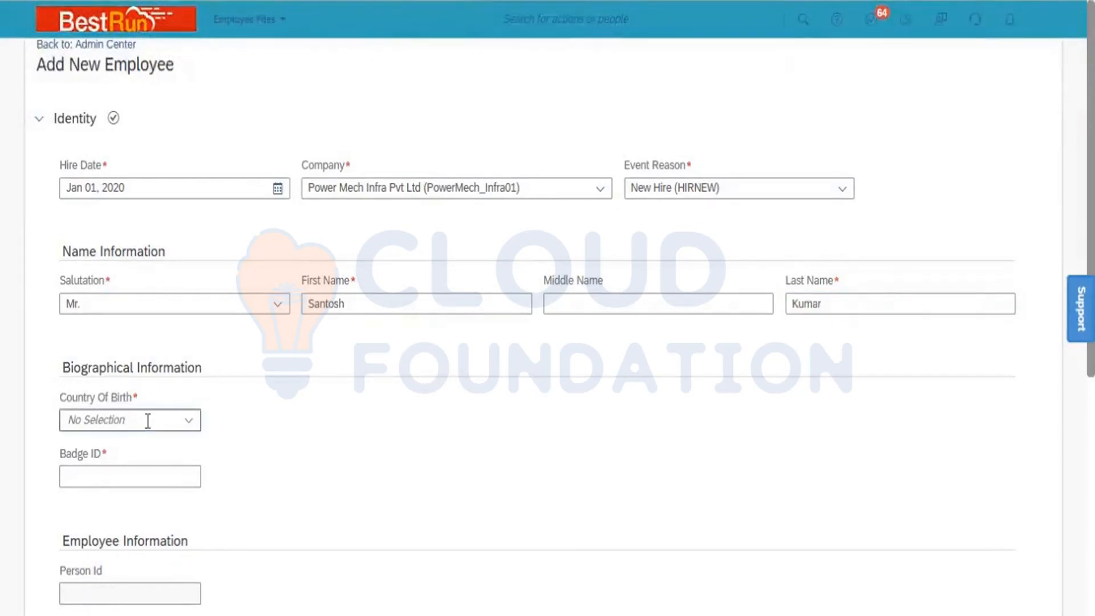
{"action": "left_click", "coordinate": [190, 422]}
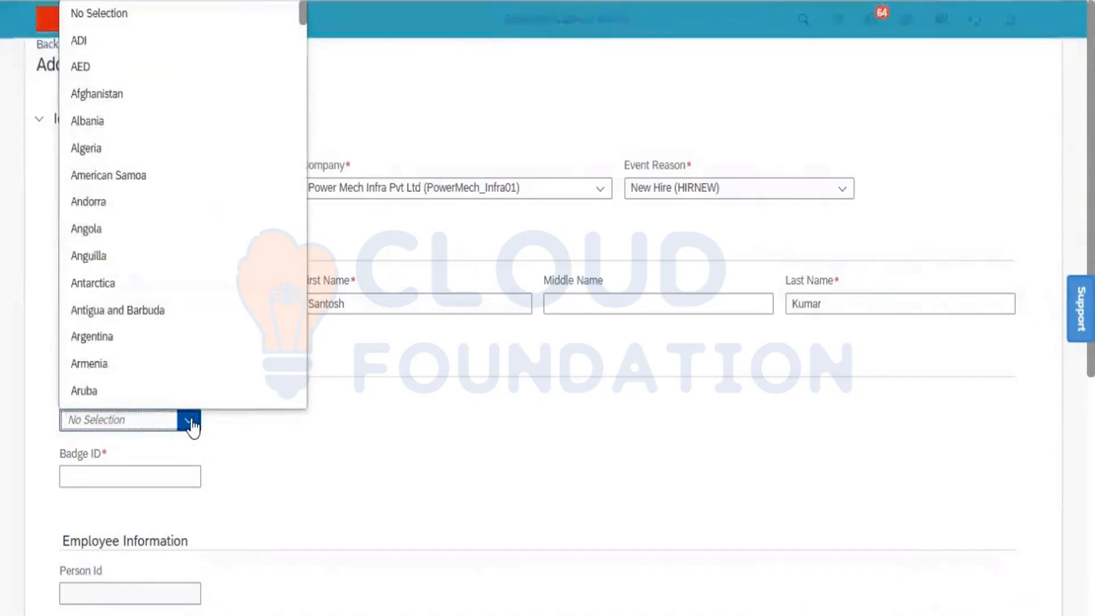
{"action": "type", "text": "Ind"}
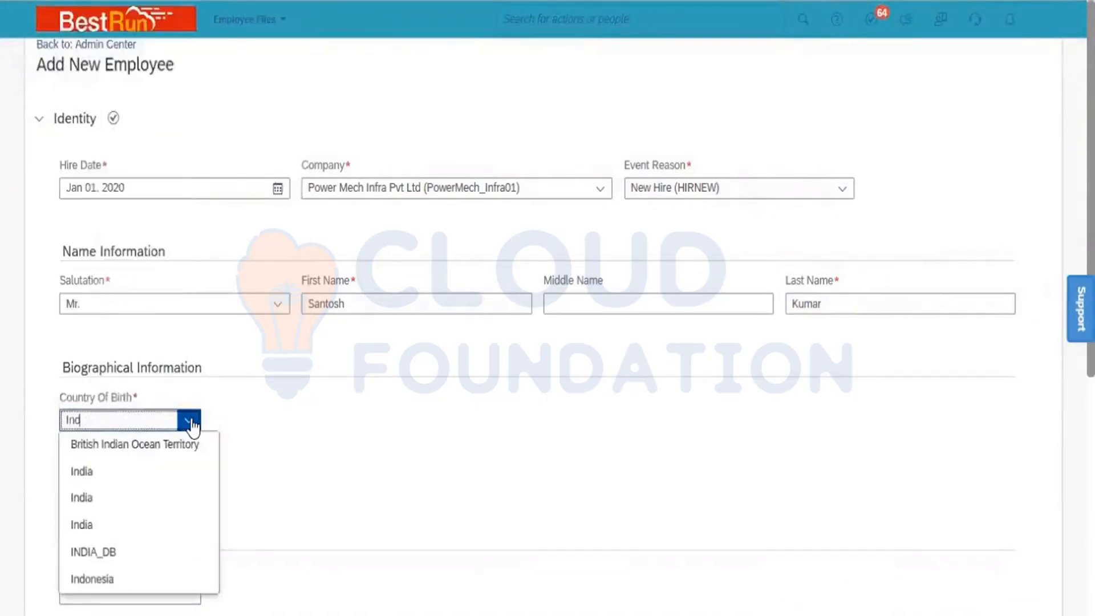
{"action": "left_click", "coordinate": [114, 472]}
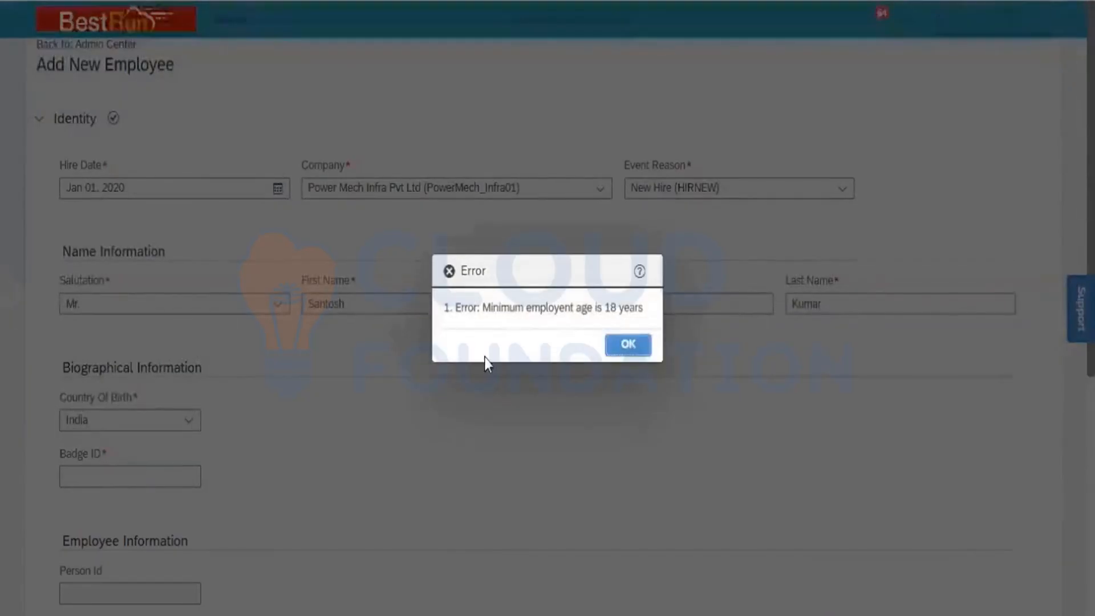
- Dismiss the minimum employment age error and enter the employee's badge ID
{"action": "left_click", "coordinate": [629, 346]}
{"action": "left_click", "coordinate": [118, 475]}
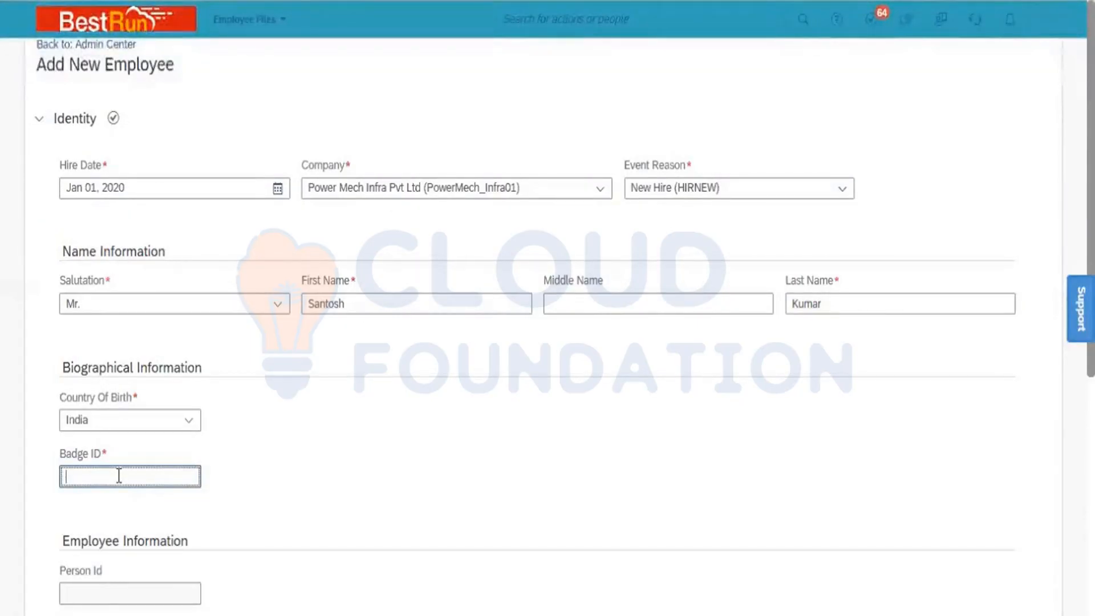
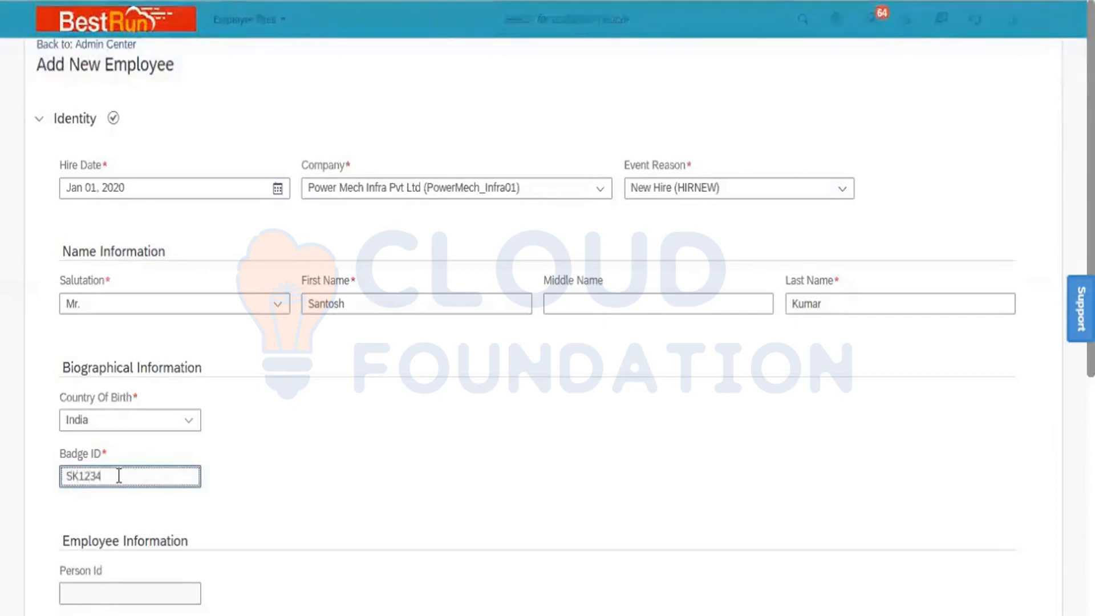
{"action": "left_click", "coordinate": [310, 468]}
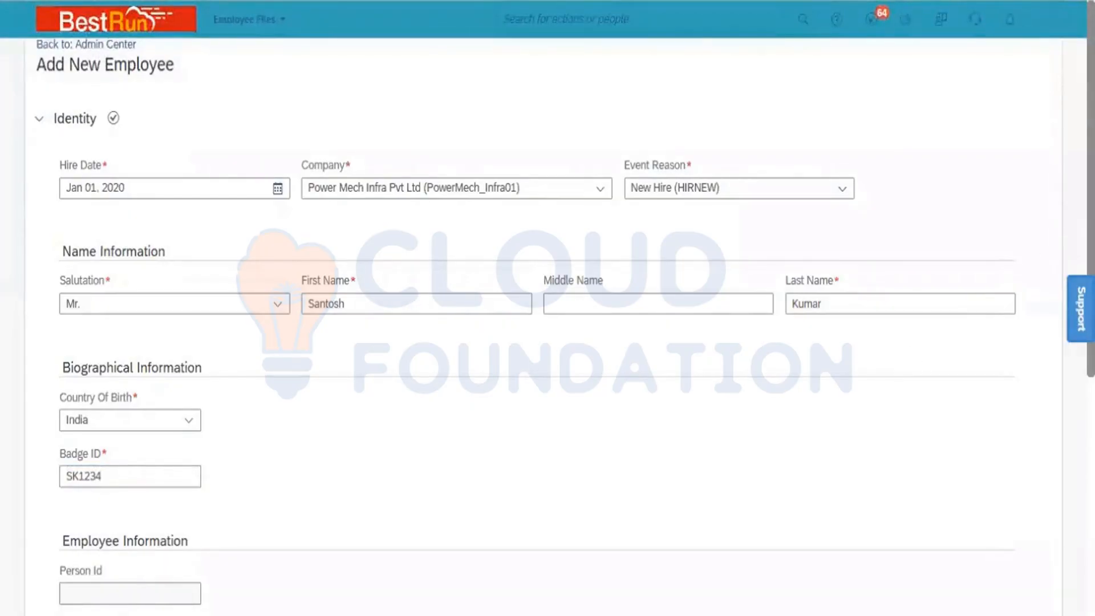
- Enter the employee's user name in Employee Information, leaving National ID empty
{"action": "scroll", "coordinate": [565, 390], "scroll_direction": "down", "scroll_amount": 6}
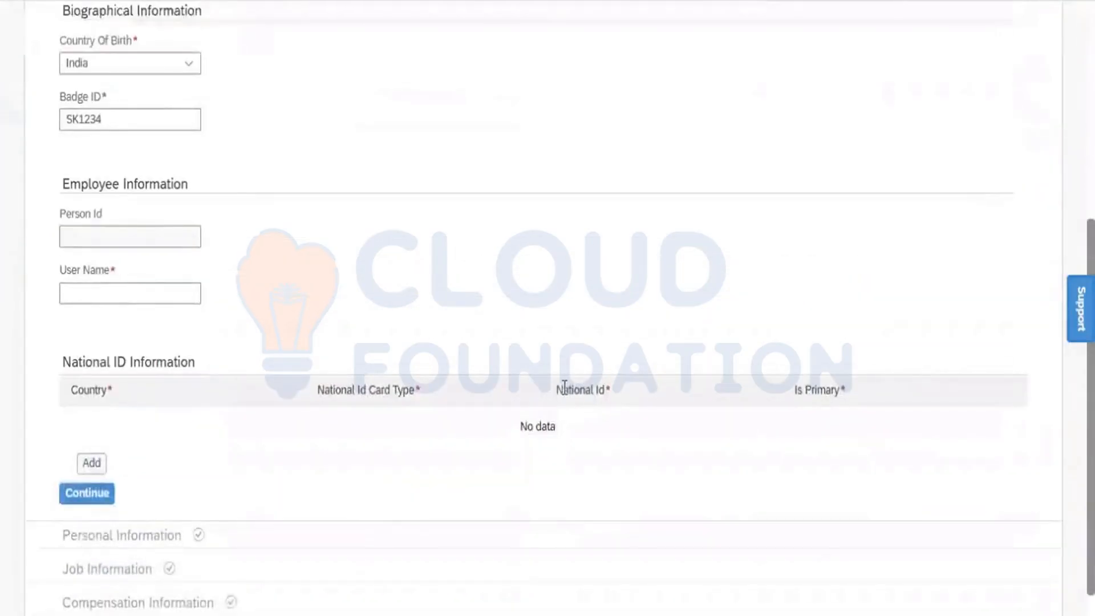
{"action": "left_click", "coordinate": [137, 292]}
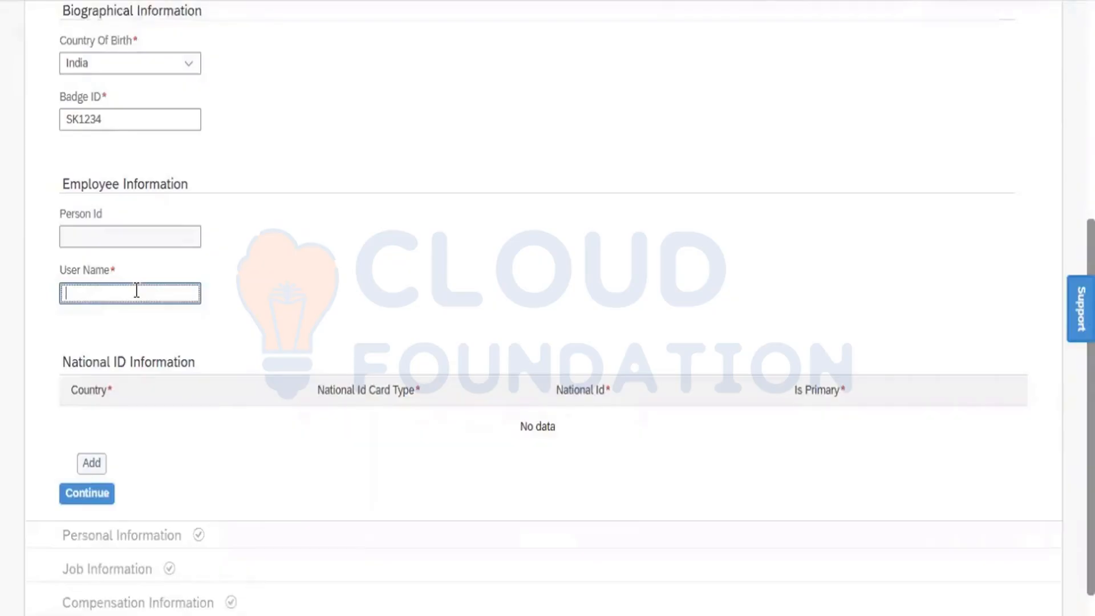
{"action": "type", "text": "san"}
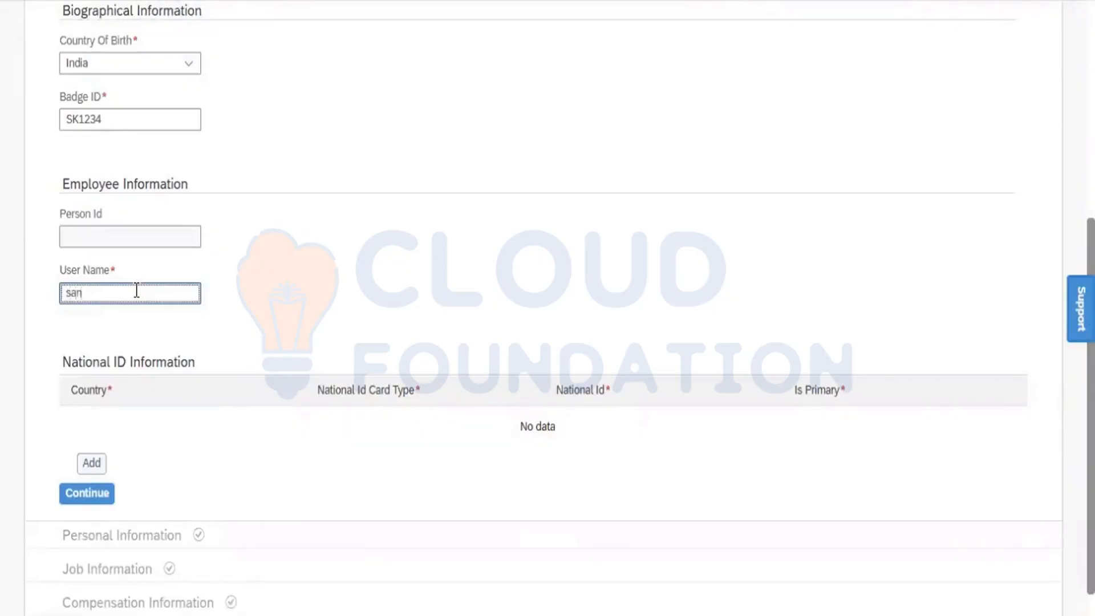
{"action": "type", "text": "toshk"}
{"action": "left_click", "coordinate": [292, 294]}
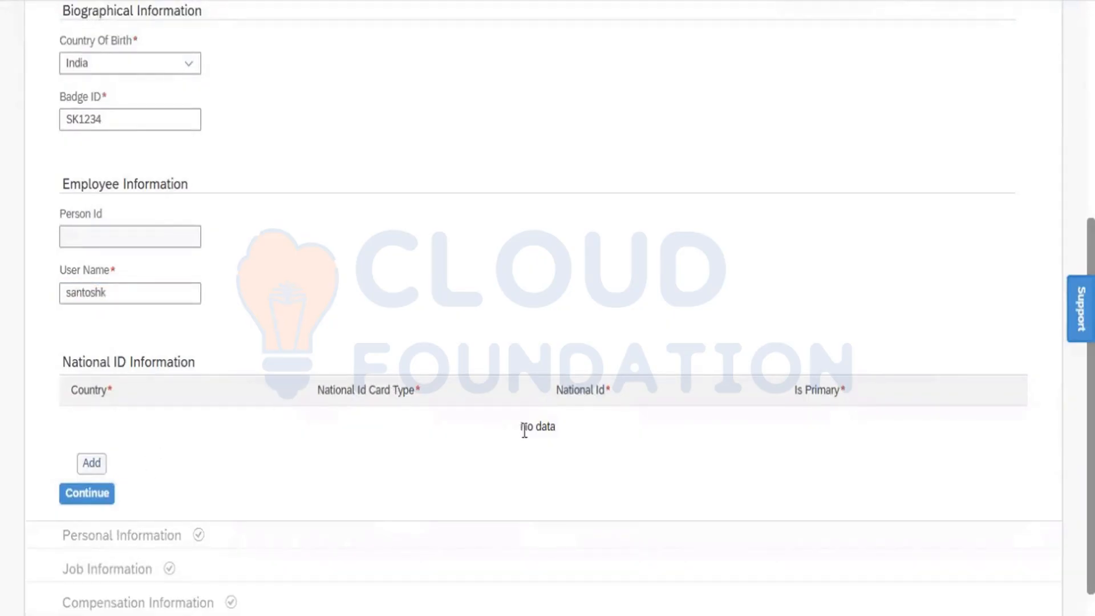
- Continue past the completed Identity section and collapse it at the top of the form
{"action": "left_click", "coordinate": [88, 495]}
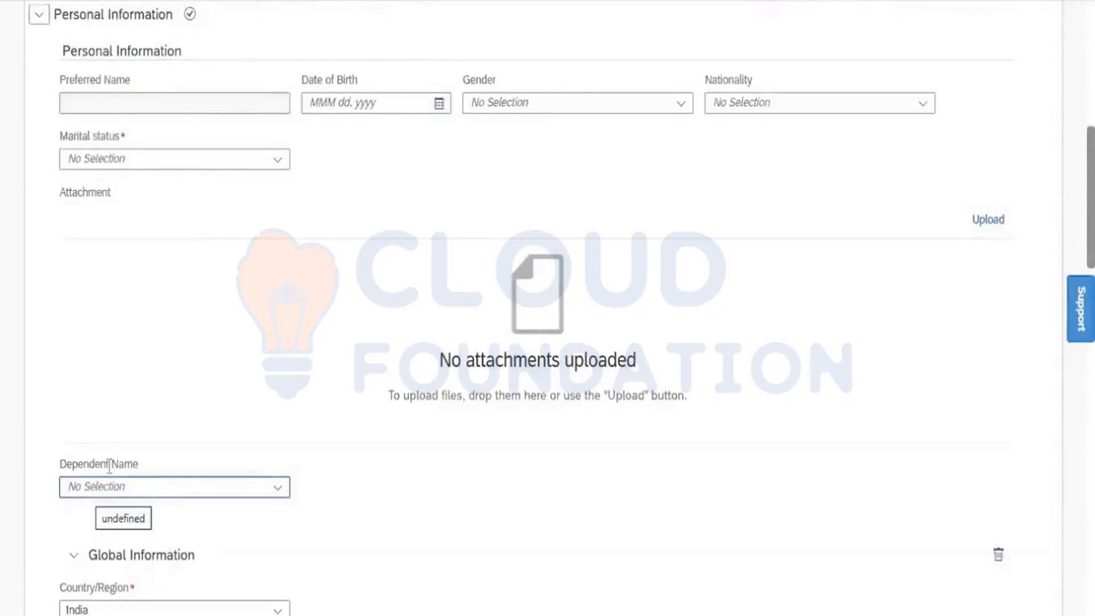
{"action": "scroll", "coordinate": [537, 320], "scroll_direction": "up", "scroll_amount": 1}
{"action": "left_click_drag", "start_coordinate": [1090, 196], "coordinate": [1090, 73]}
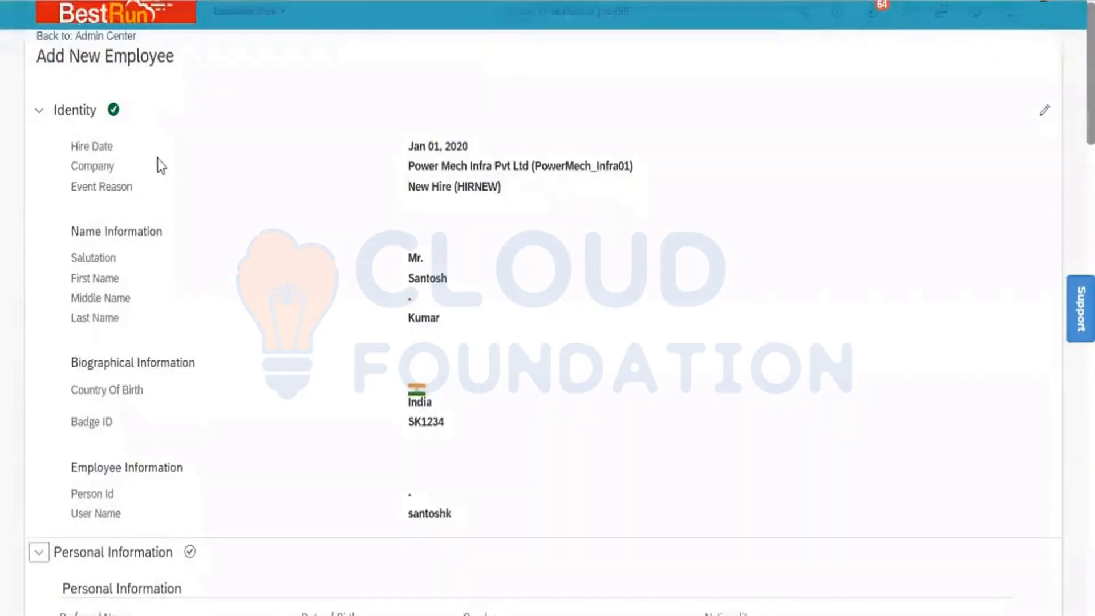
{"action": "left_click", "coordinate": [38, 114]}
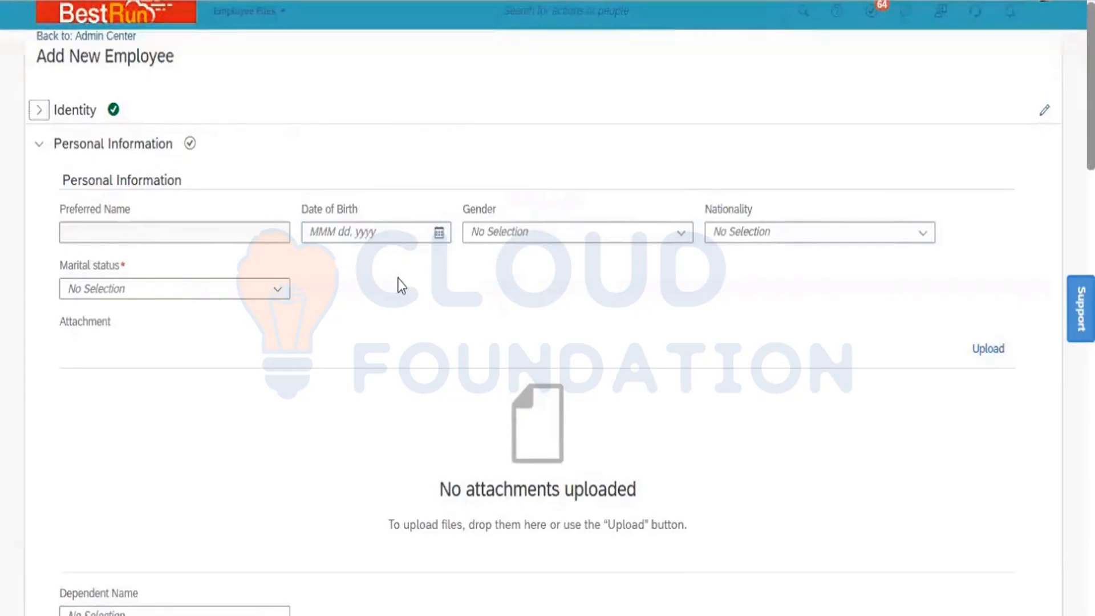
{"action": "left_click", "coordinate": [439, 234]}
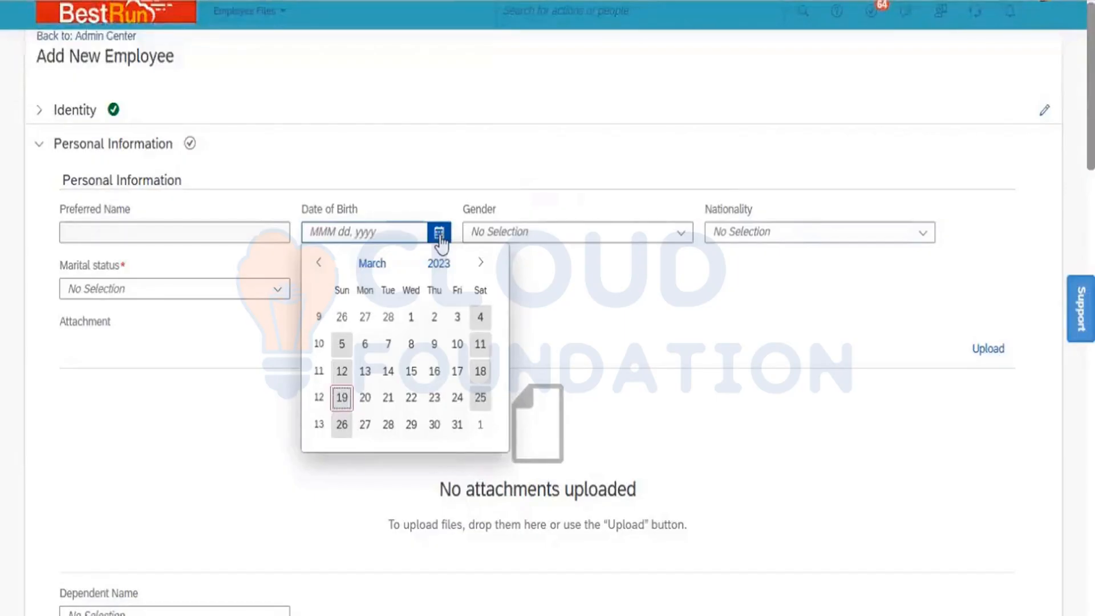
{"action": "left_click", "coordinate": [444, 269]}
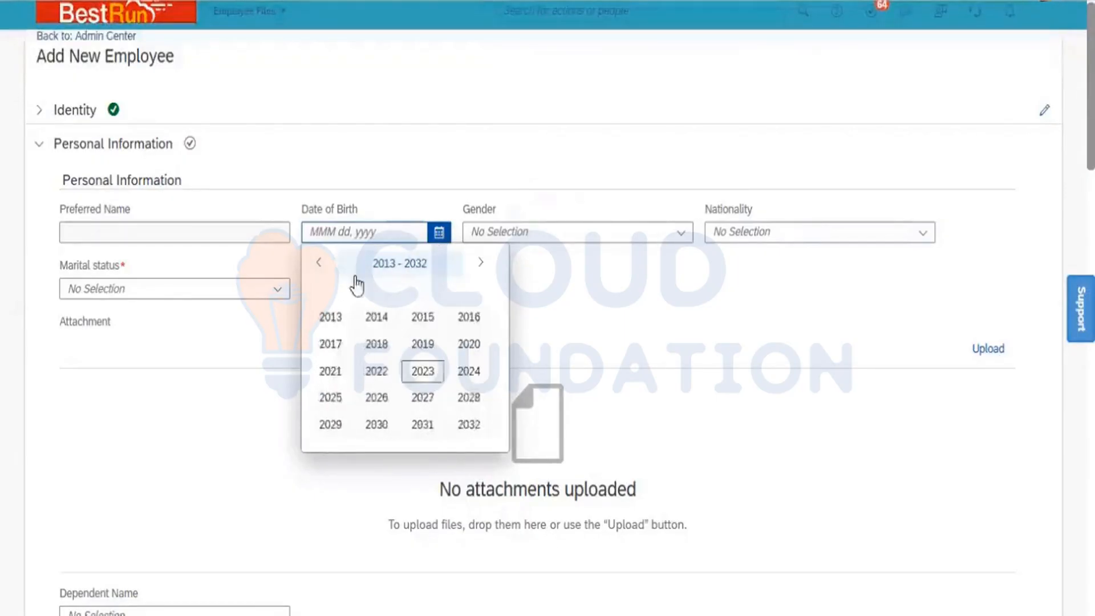
{"action": "left_click", "coordinate": [319, 264]}
{"action": "left_click", "coordinate": [319, 265]}
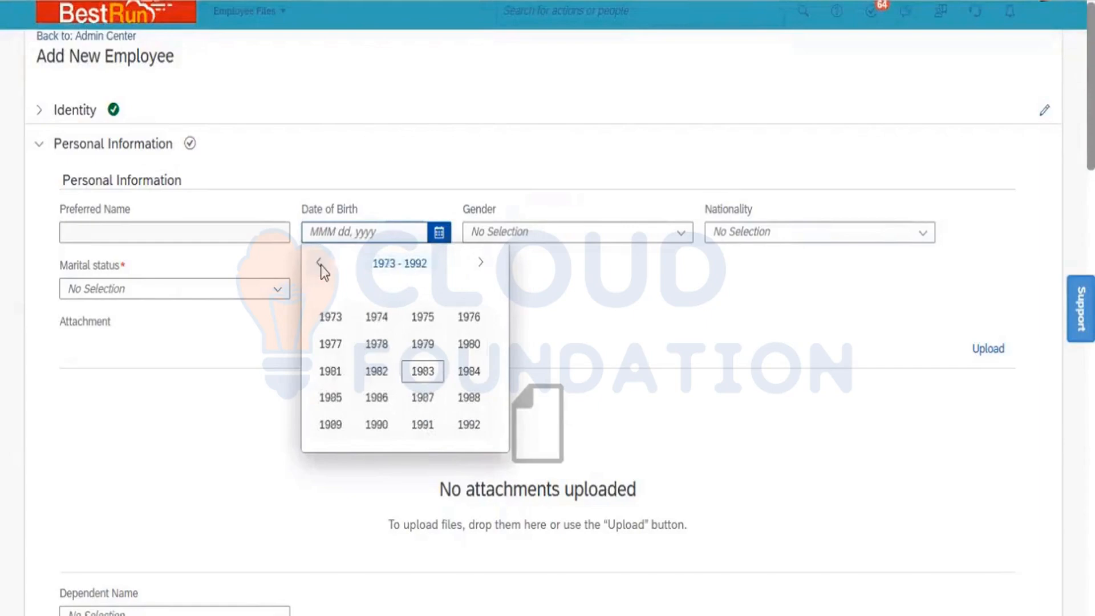
{"action": "left_click", "coordinate": [331, 371]}
{"action": "left_click", "coordinate": [368, 318]}
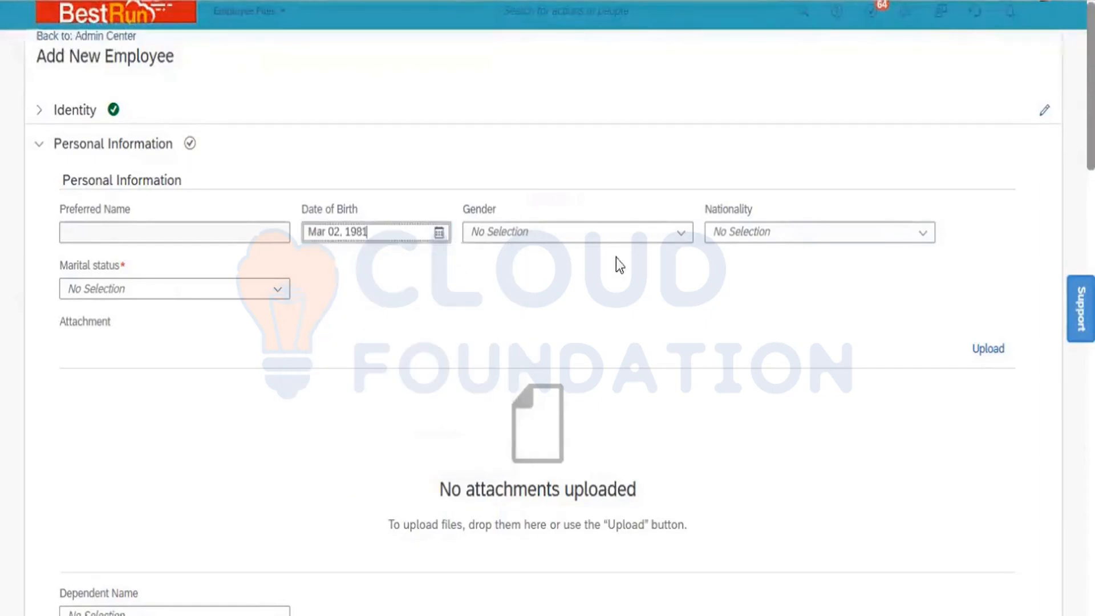
- Set Gender to Male, Marital status to Single and Nationality to India
{"action": "left_click", "coordinate": [684, 235]}
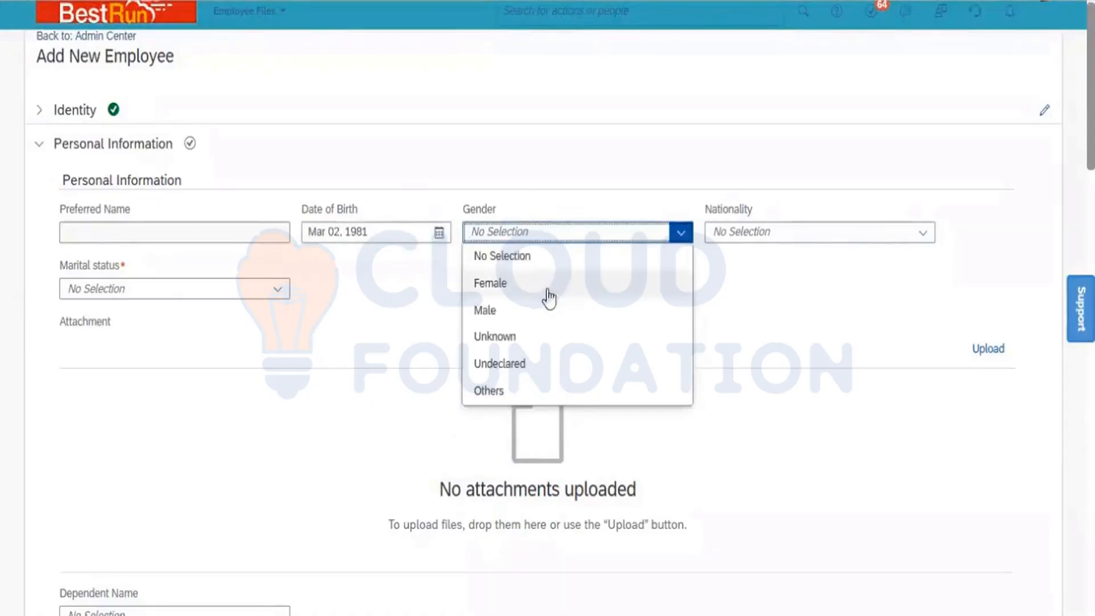
{"action": "left_click", "coordinate": [525, 320]}
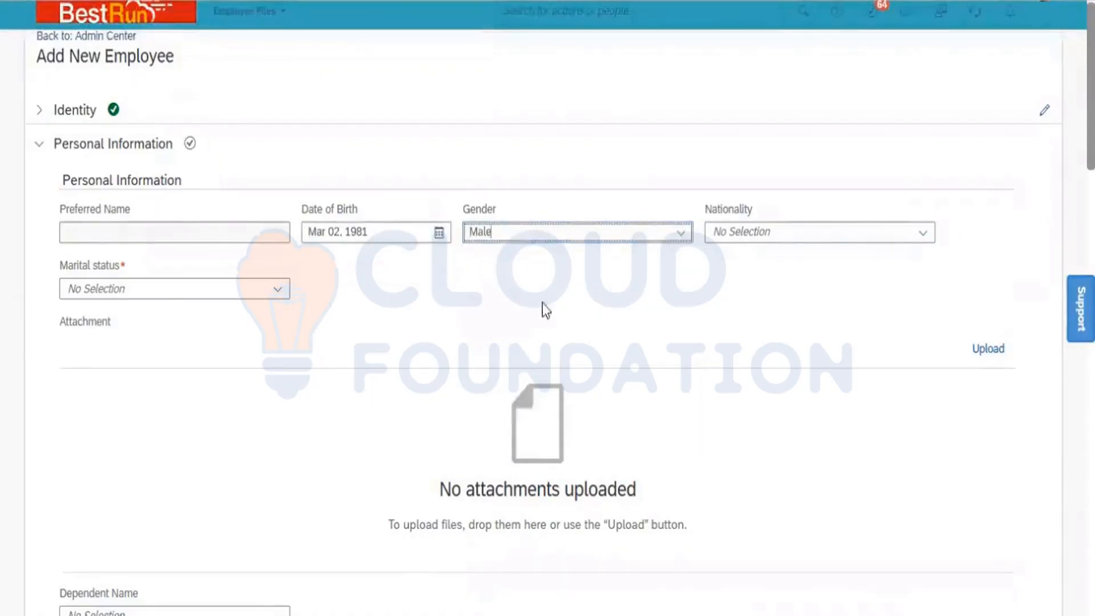
{"action": "left_click", "coordinate": [277, 292]}
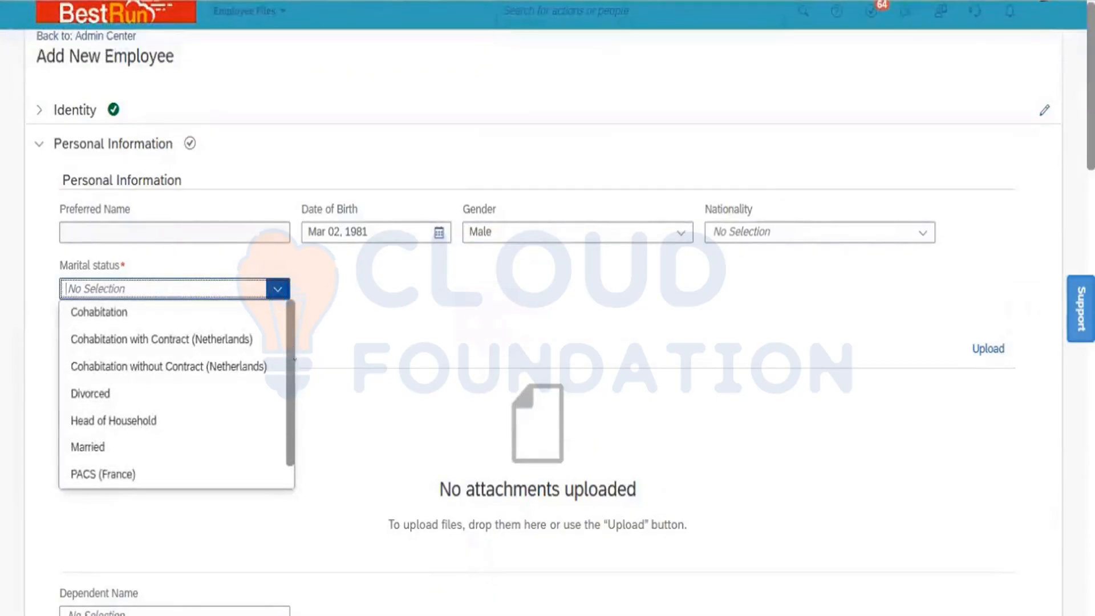
{"action": "scroll", "coordinate": [291, 484], "scroll_direction": "down", "scroll_amount": 1}
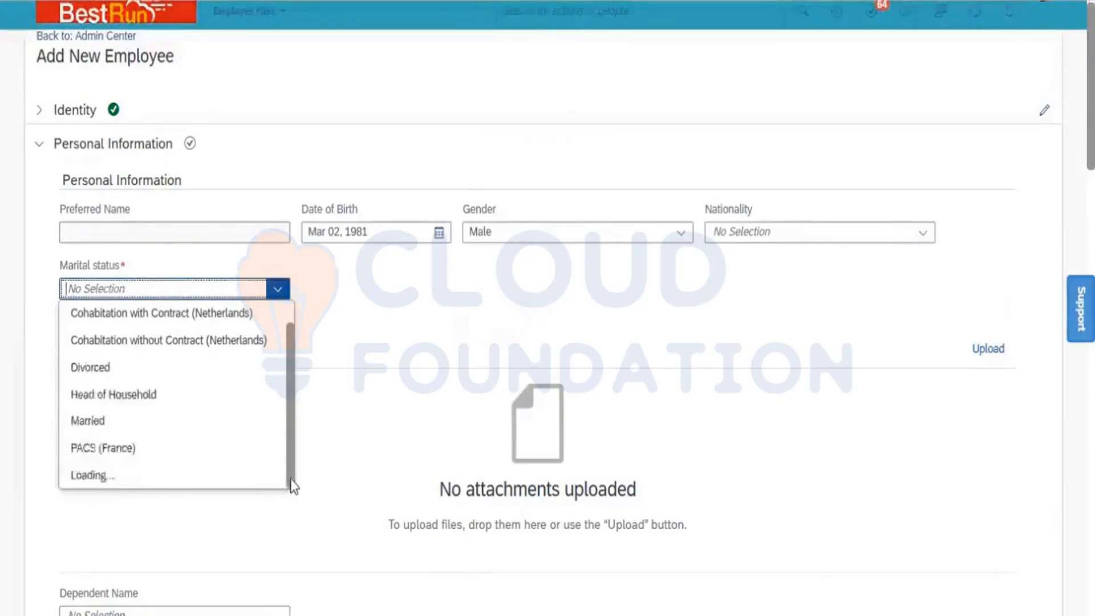
{"action": "scroll", "coordinate": [290, 481], "scroll_direction": "down", "scroll_amount": 2}
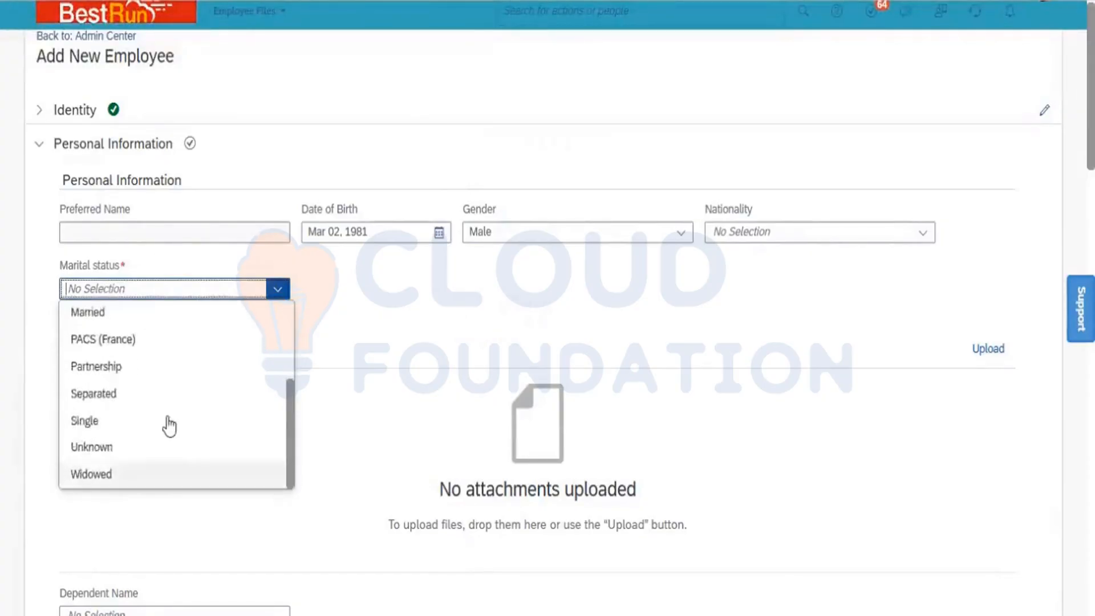
{"action": "left_click", "coordinate": [129, 422]}
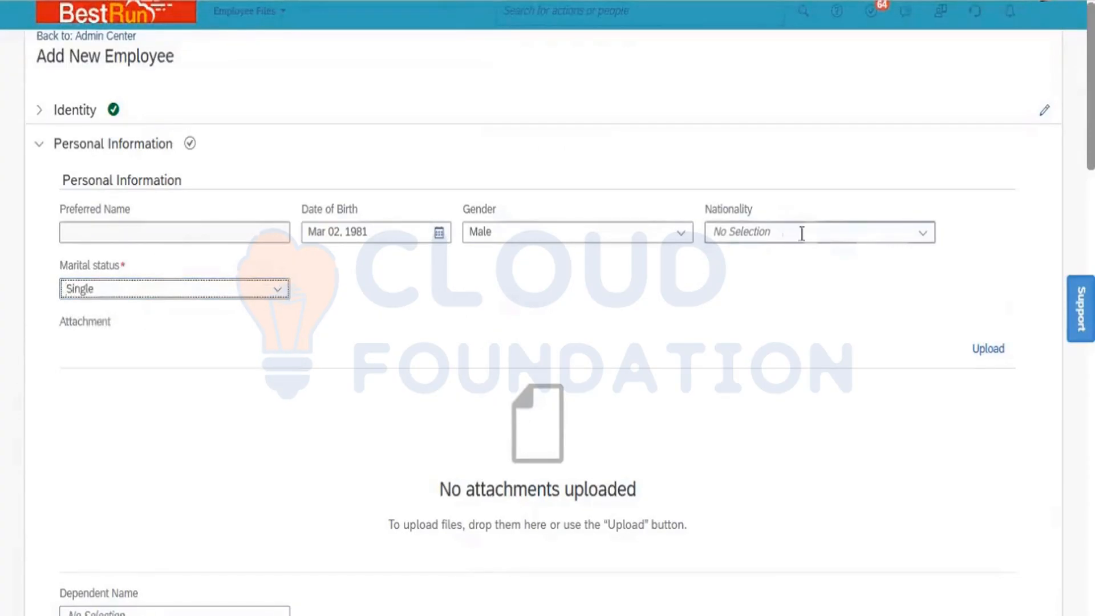
{"action": "left_click", "coordinate": [843, 231]}
{"action": "type", "text": "India"}
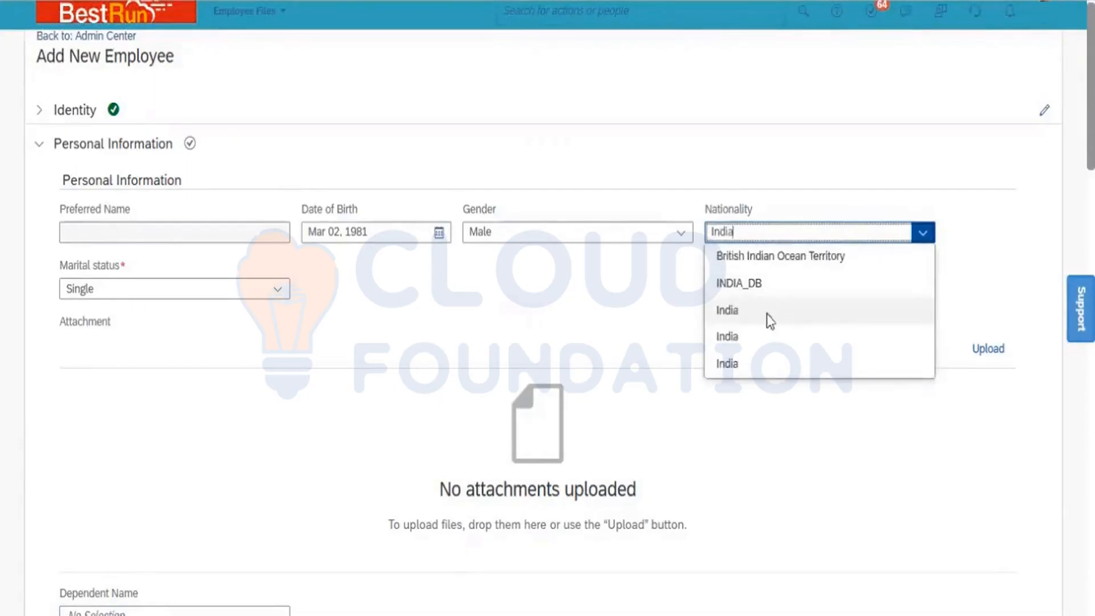
{"action": "left_click", "coordinate": [766, 314]}
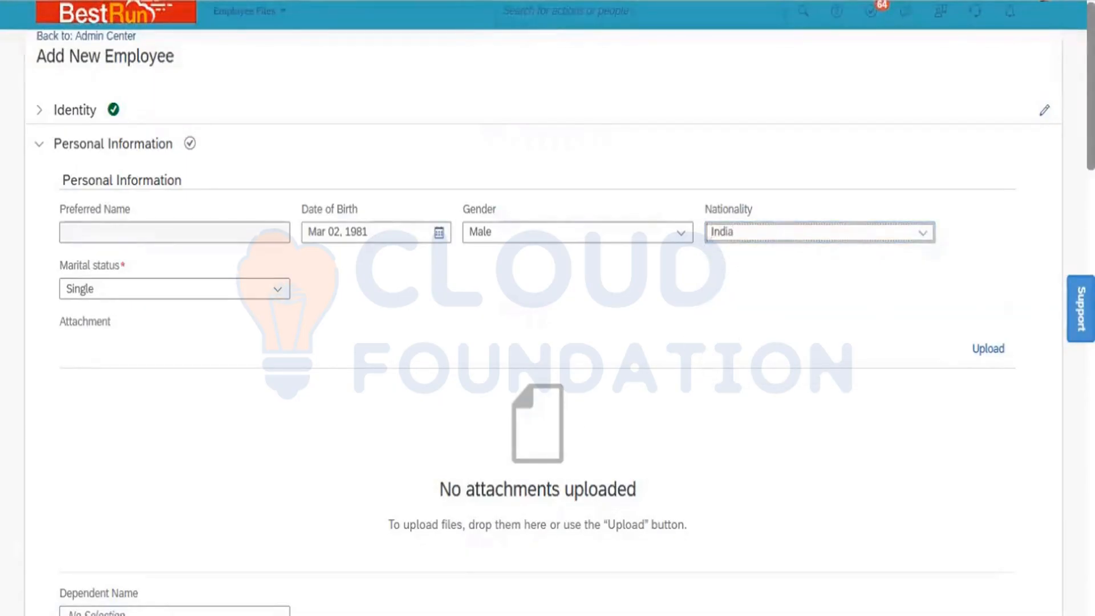
- Delete the empty Global Information entry
{"action": "scroll", "coordinate": [547, 314], "scroll_direction": "down", "scroll_amount": 6}
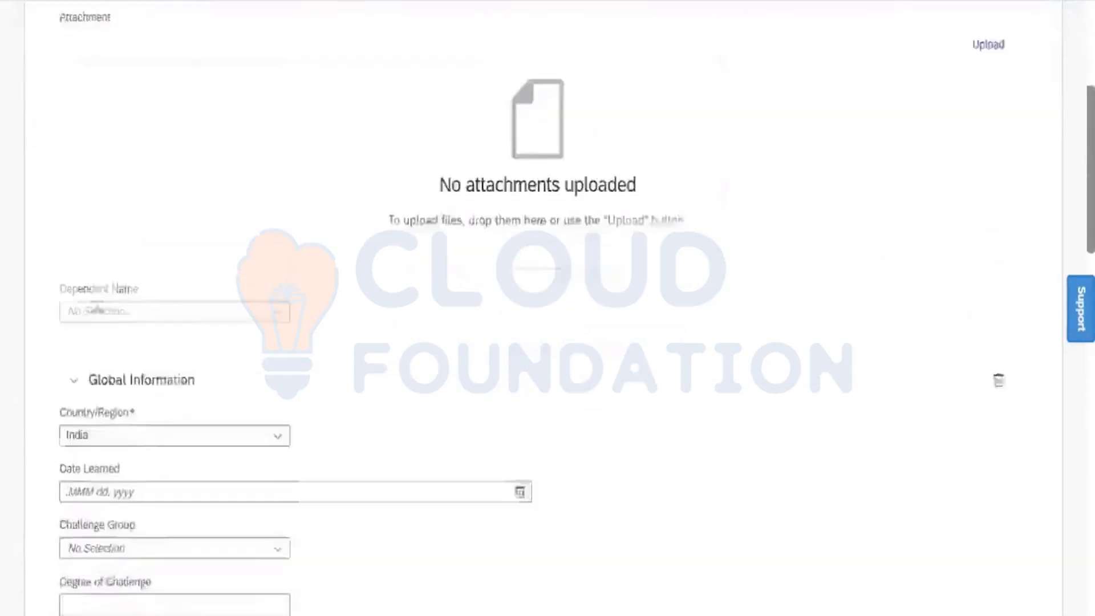
{"action": "scroll", "coordinate": [547, 307], "scroll_direction": "down", "scroll_amount": 3}
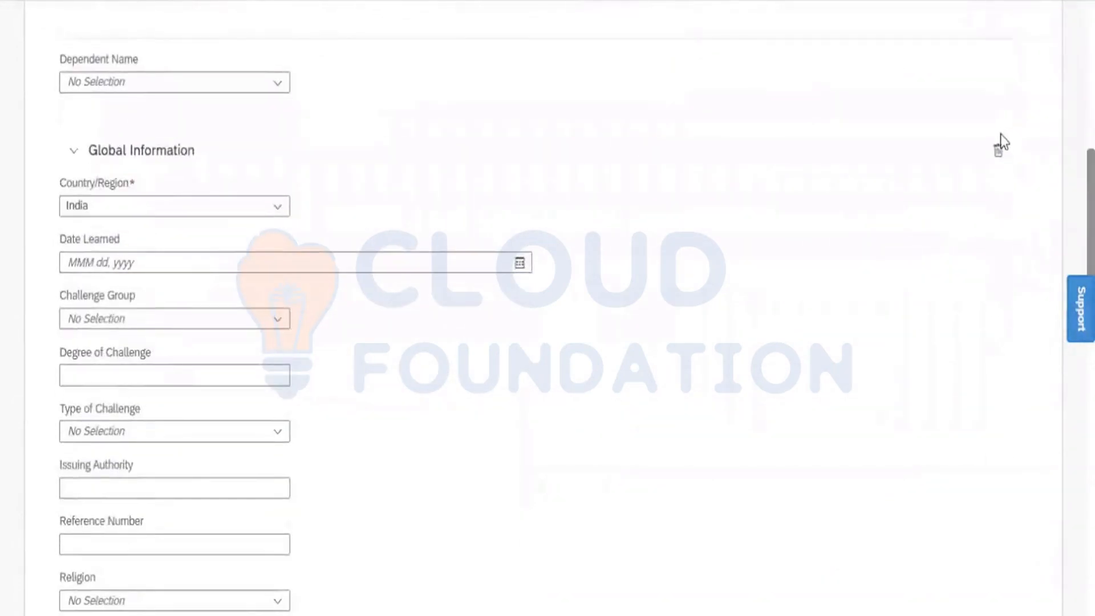
{"action": "left_click", "coordinate": [998, 159]}
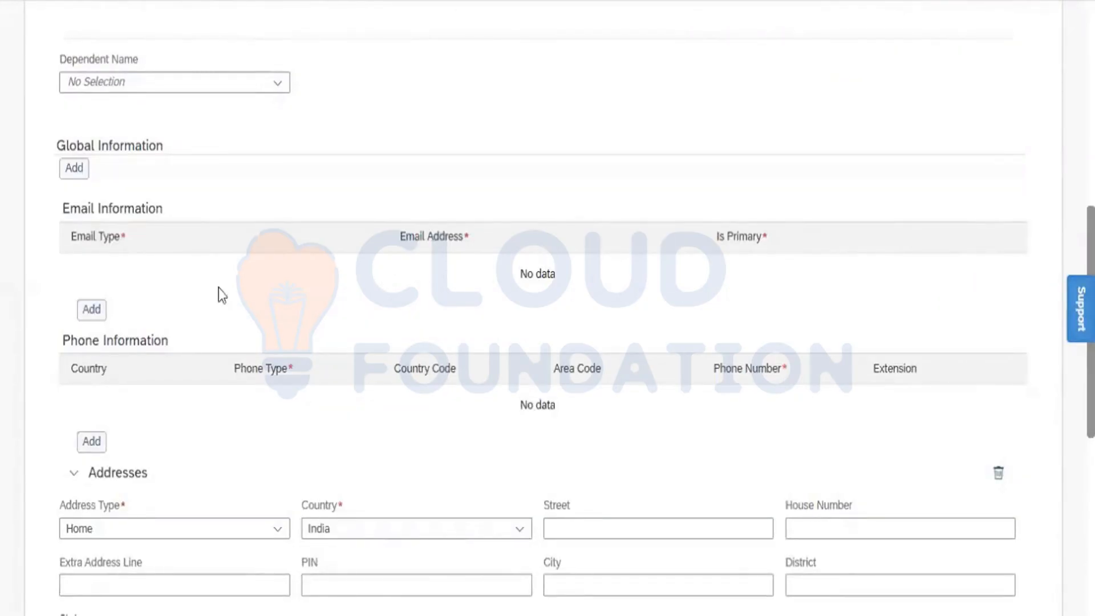
- Add a Business email row and paste in the employee's e-mail address
{"action": "left_click", "coordinate": [91, 310]}
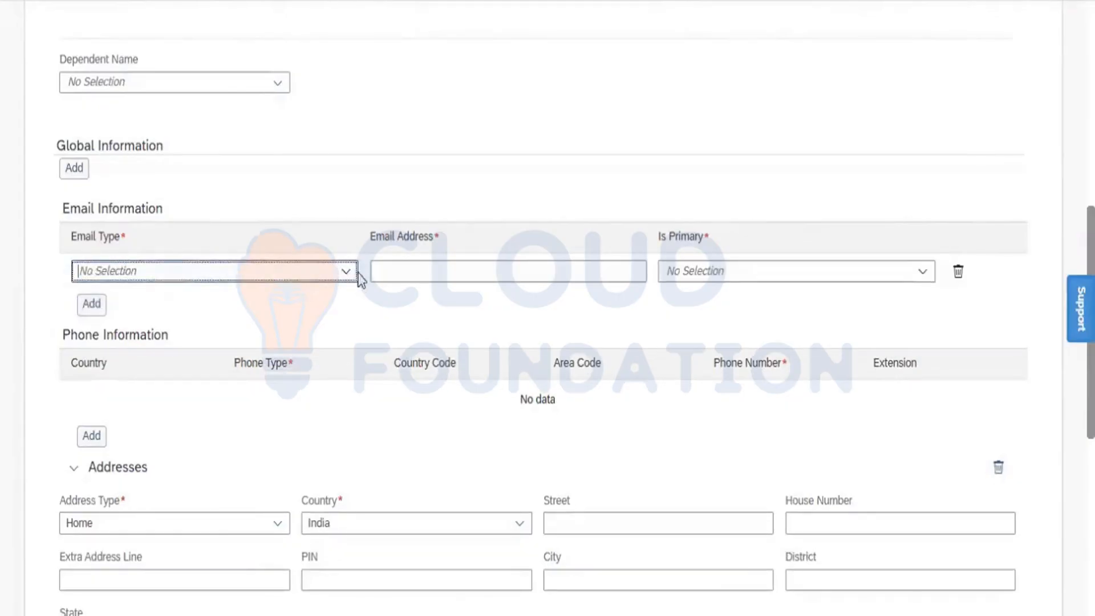
{"action": "left_click", "coordinate": [346, 272]}
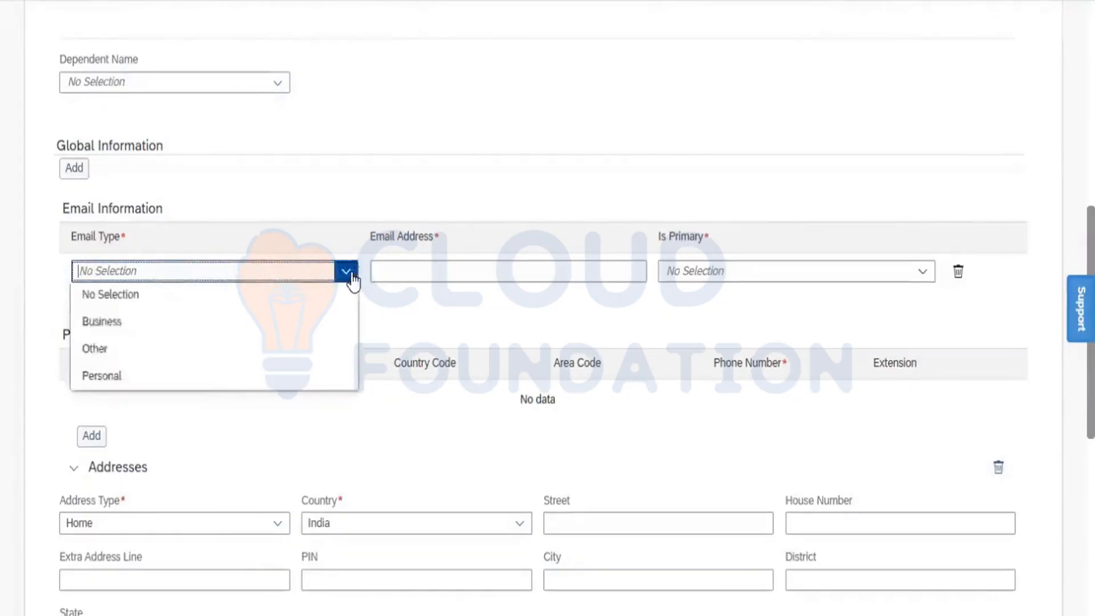
{"action": "left_click", "coordinate": [206, 333]}
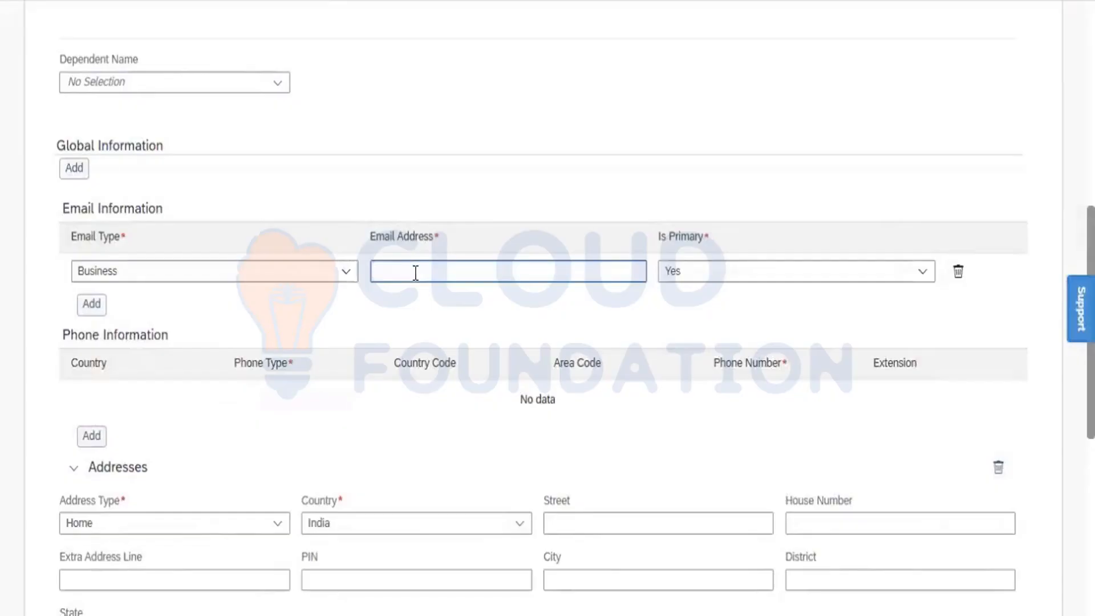
{"action": "left_click", "coordinate": [416, 272]}
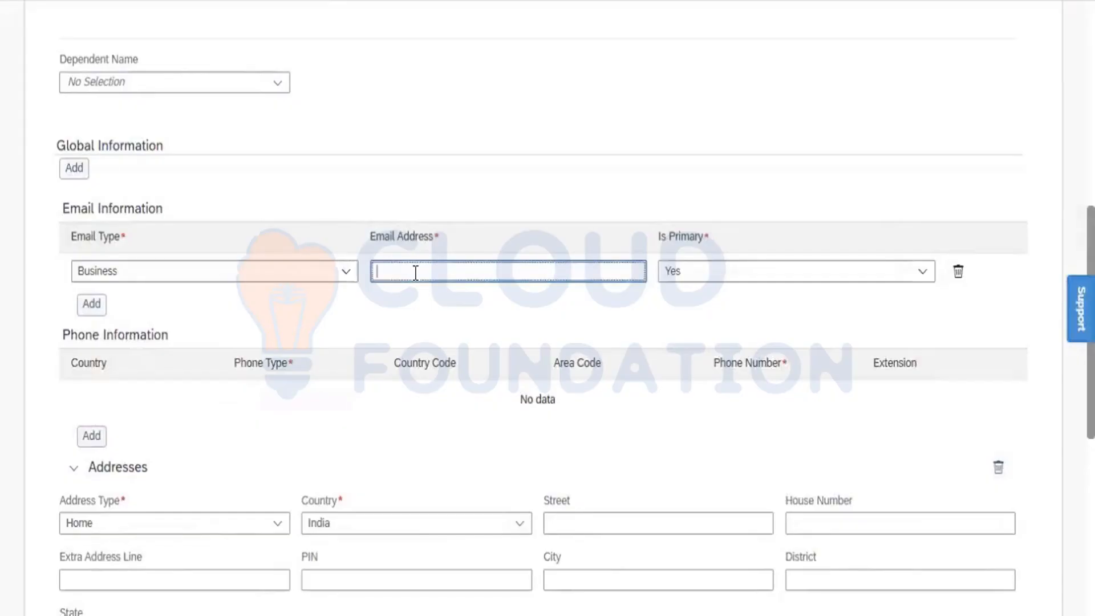
{"action": "key", "text": "ctrl+v"}
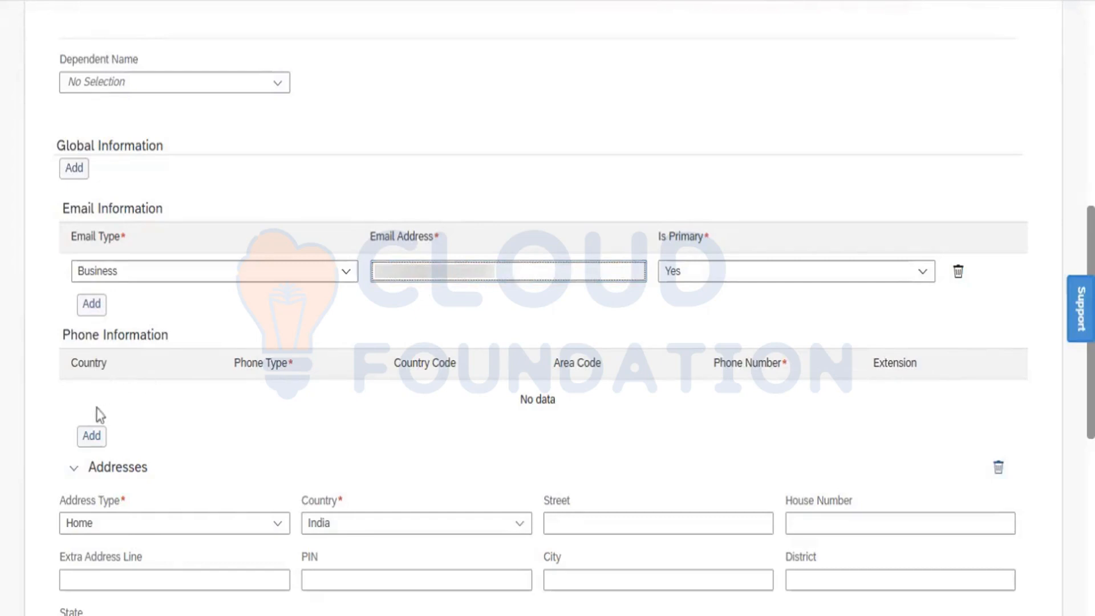
- Add a Business phone row with country India and paste in the employee's phone number
{"action": "left_click", "coordinate": [93, 436]}
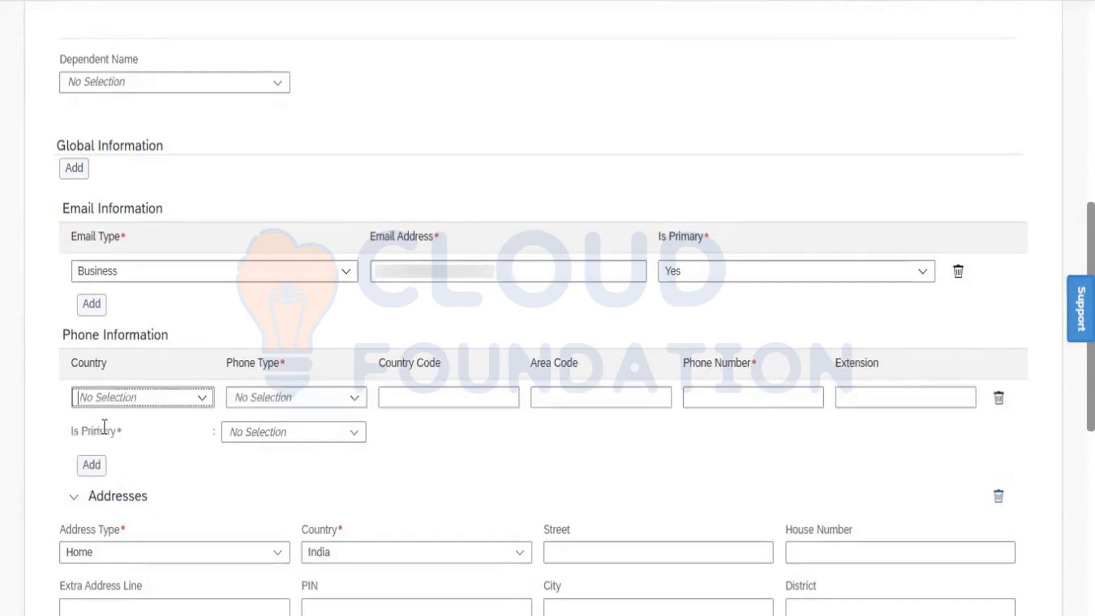
{"action": "left_click", "coordinate": [203, 399]}
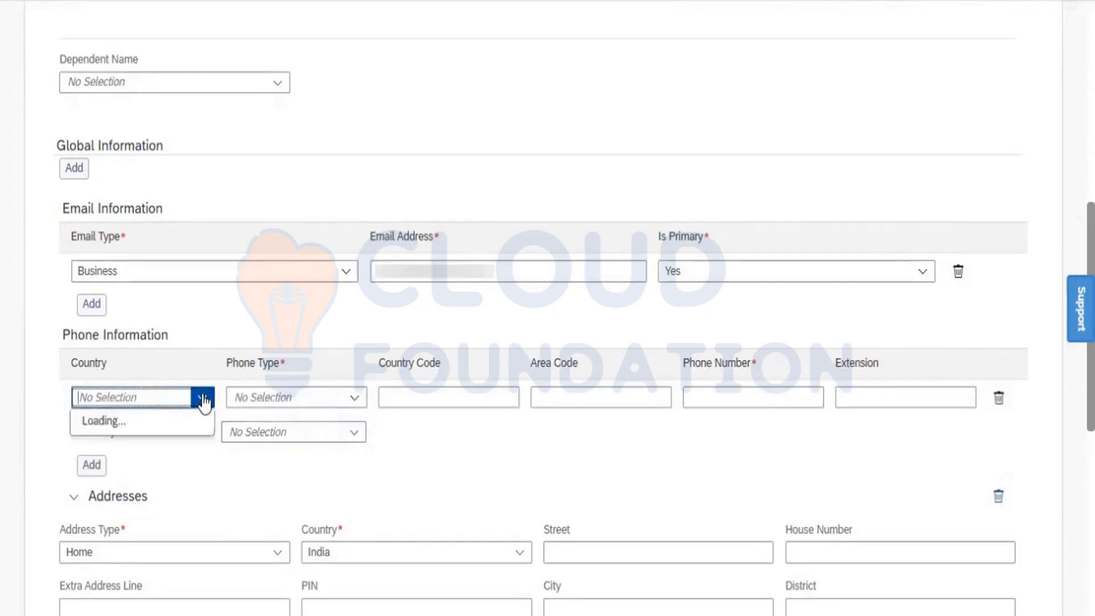
{"action": "type", "text": "ind"}
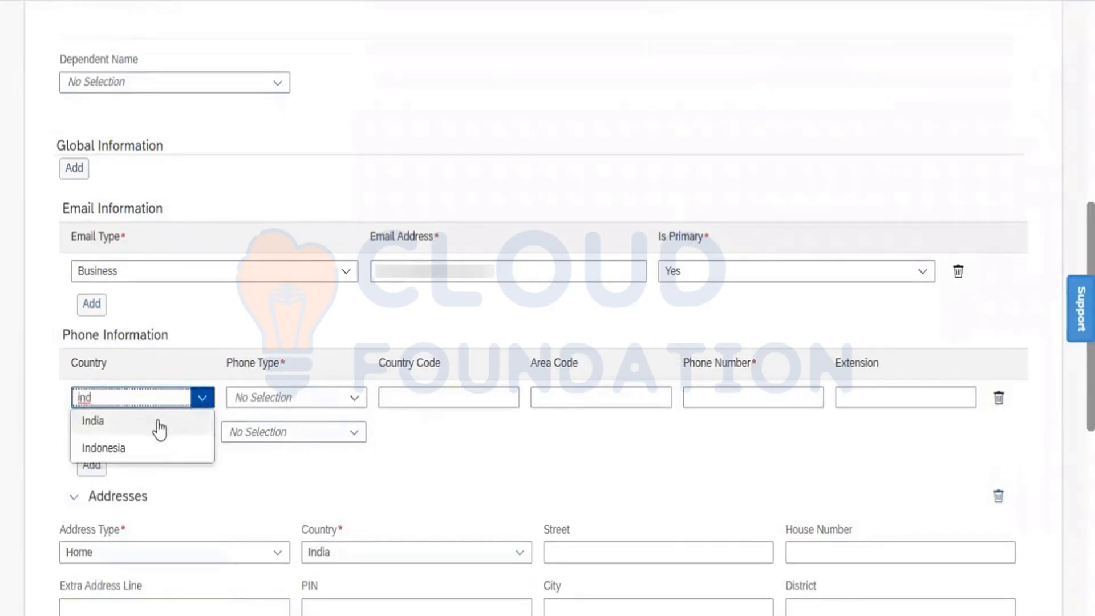
{"action": "left_click", "coordinate": [167, 422]}
{"action": "left_click", "coordinate": [351, 395]}
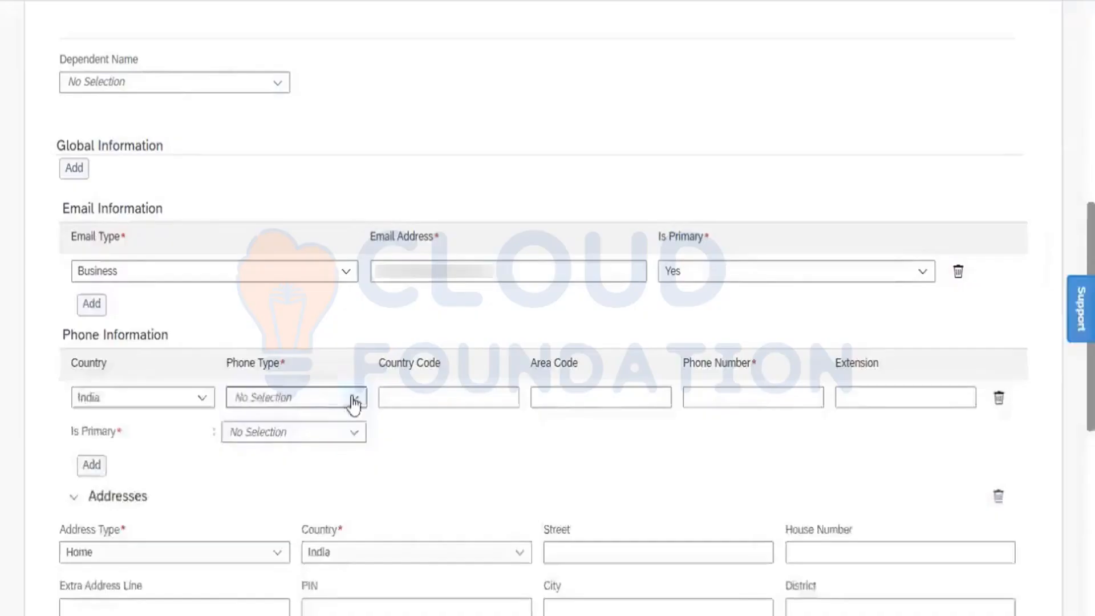
{"action": "left_click", "coordinate": [353, 397]}
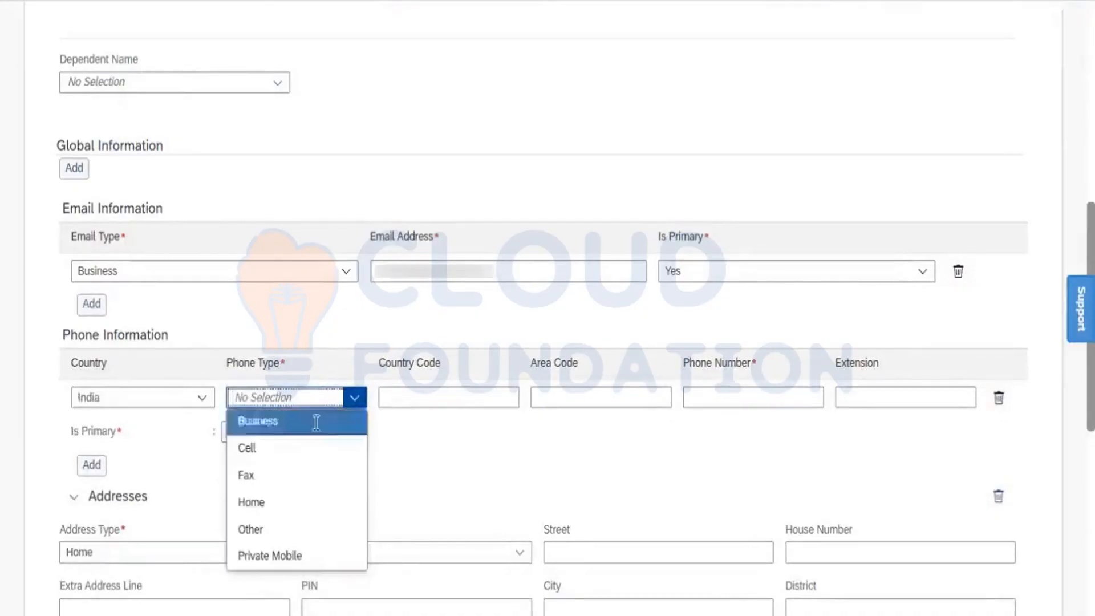
{"action": "left_click", "coordinate": [313, 420]}
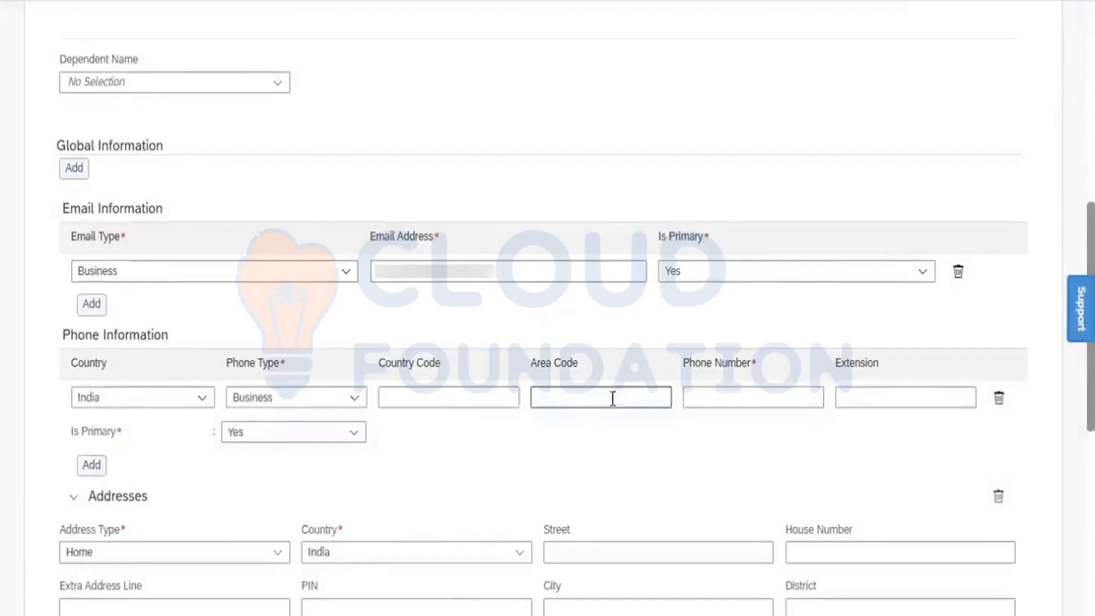
{"action": "left_click", "coordinate": [693, 395]}
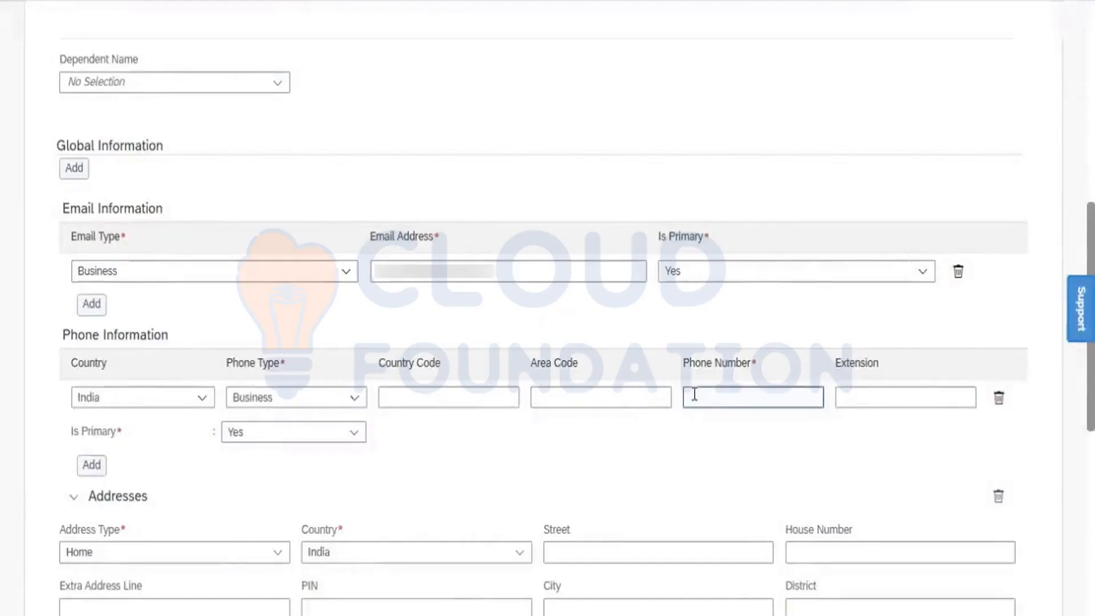
{"action": "left_click", "coordinate": [602, 397]}
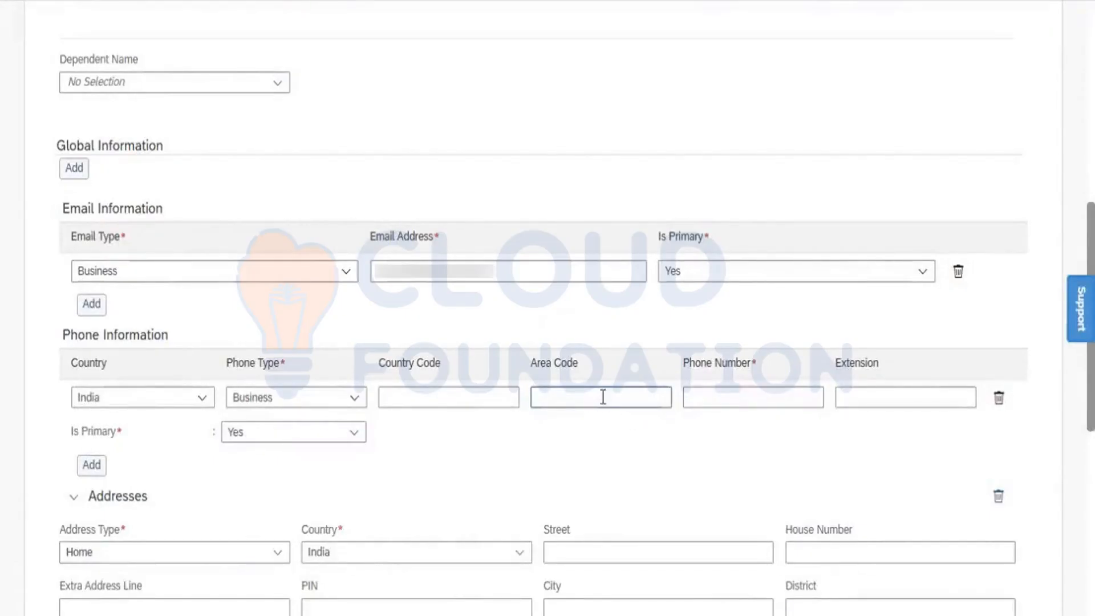
{"action": "left_click", "coordinate": [712, 402]}
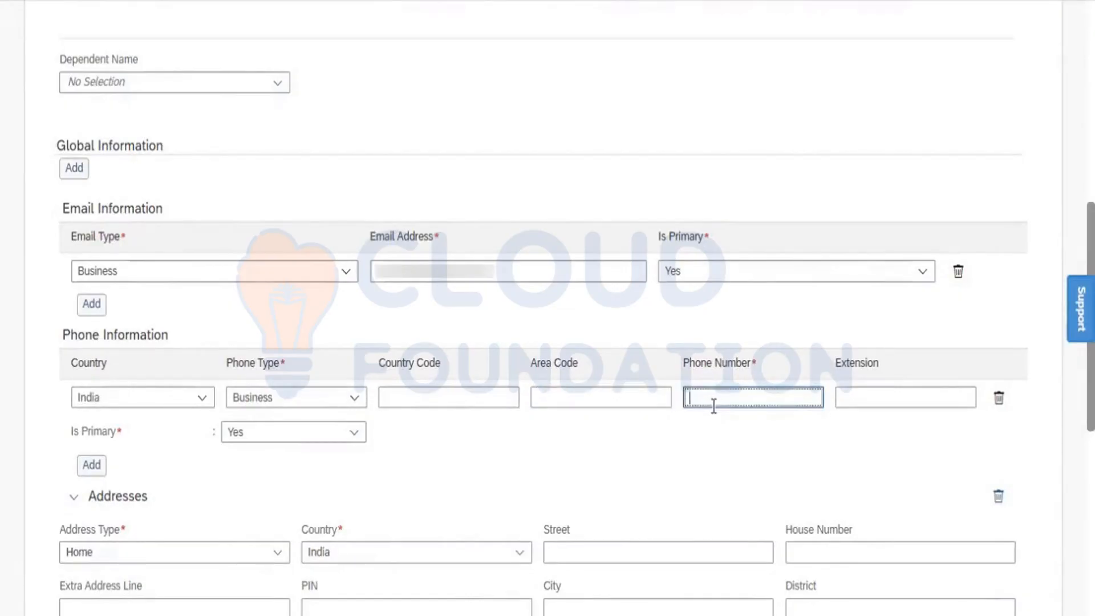
{"action": "key", "text": "ctrl+v"}
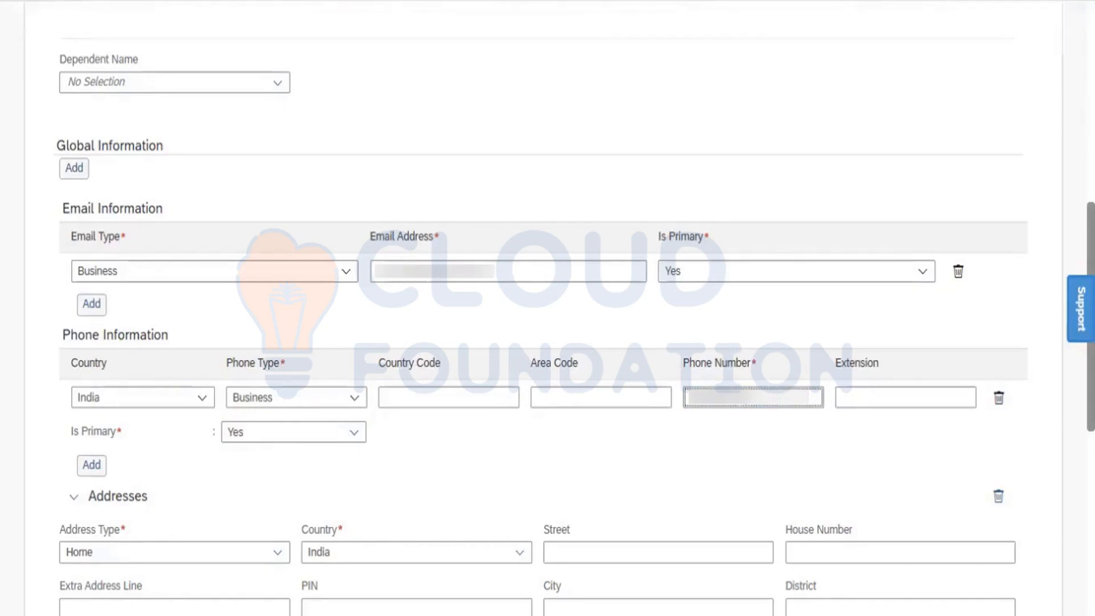
- Fill in the home address street, house number and PIN code
{"action": "scroll", "coordinate": [547, 325], "scroll_direction": "down", "scroll_amount": 7}
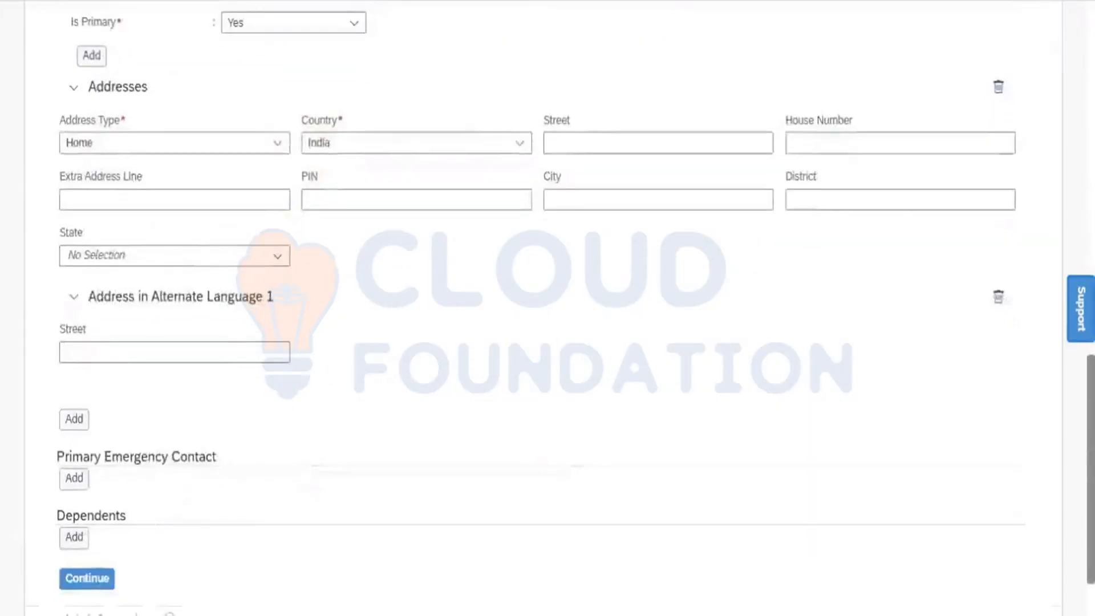
{"action": "left_click", "coordinate": [570, 139]}
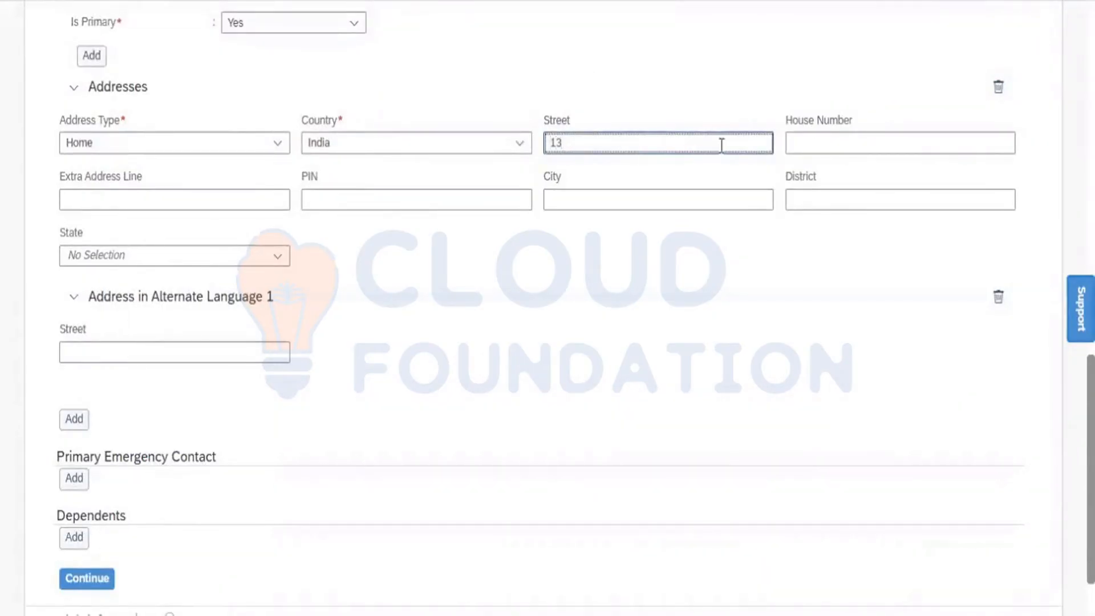
{"action": "left_click", "coordinate": [833, 146]}
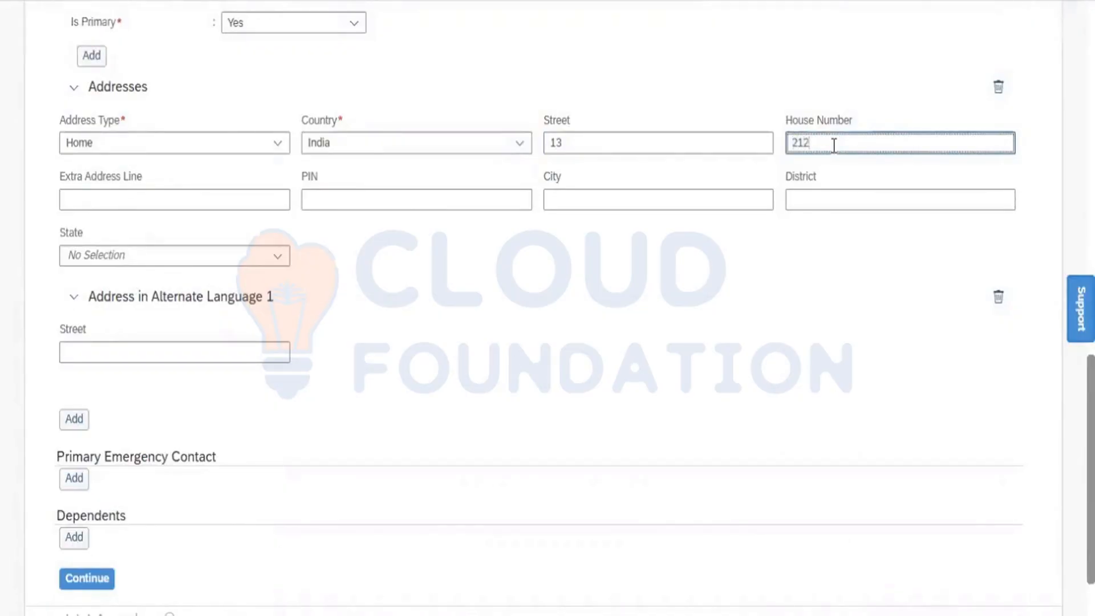
{"action": "left_click", "coordinate": [430, 196]}
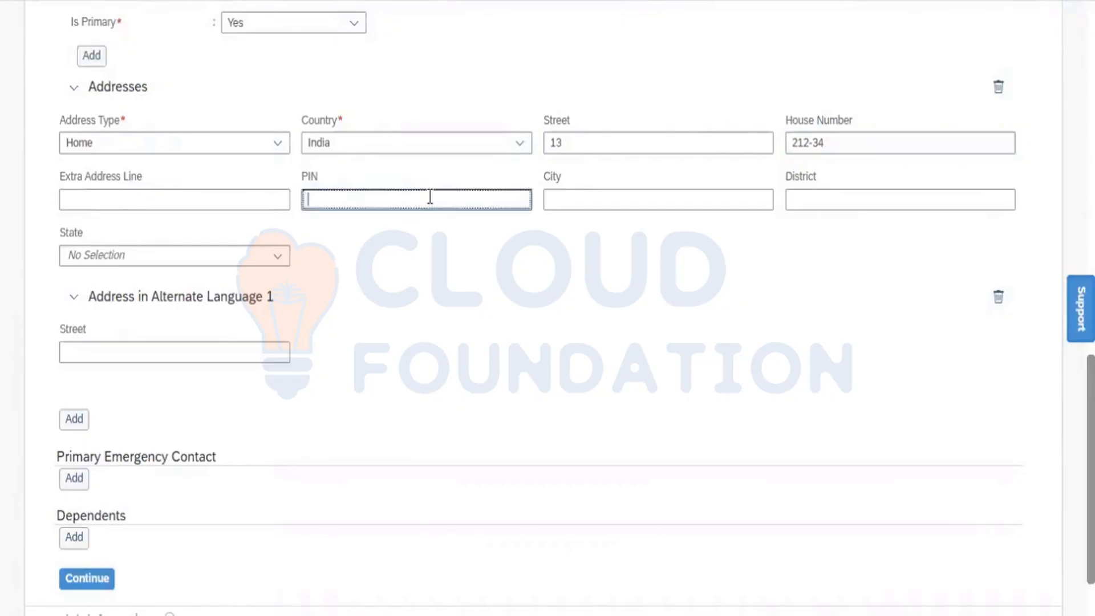
- Complete the address with the city and district, and choose the state from the list
{"action": "left_click", "coordinate": [622, 200]}
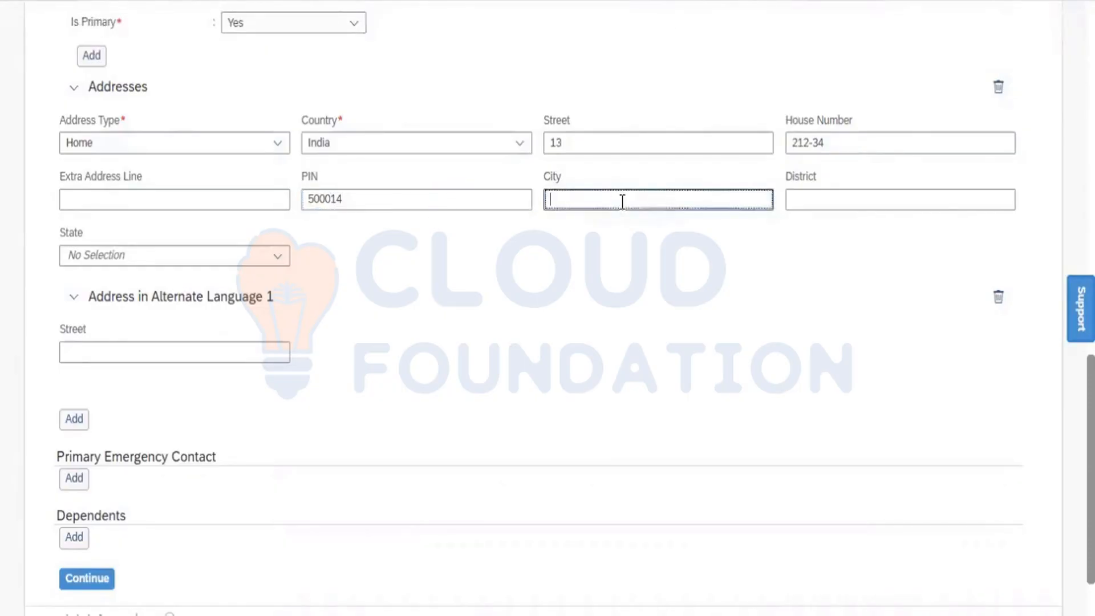
{"action": "left_click", "coordinate": [795, 200]}
{"action": "type", "text": "Te"}
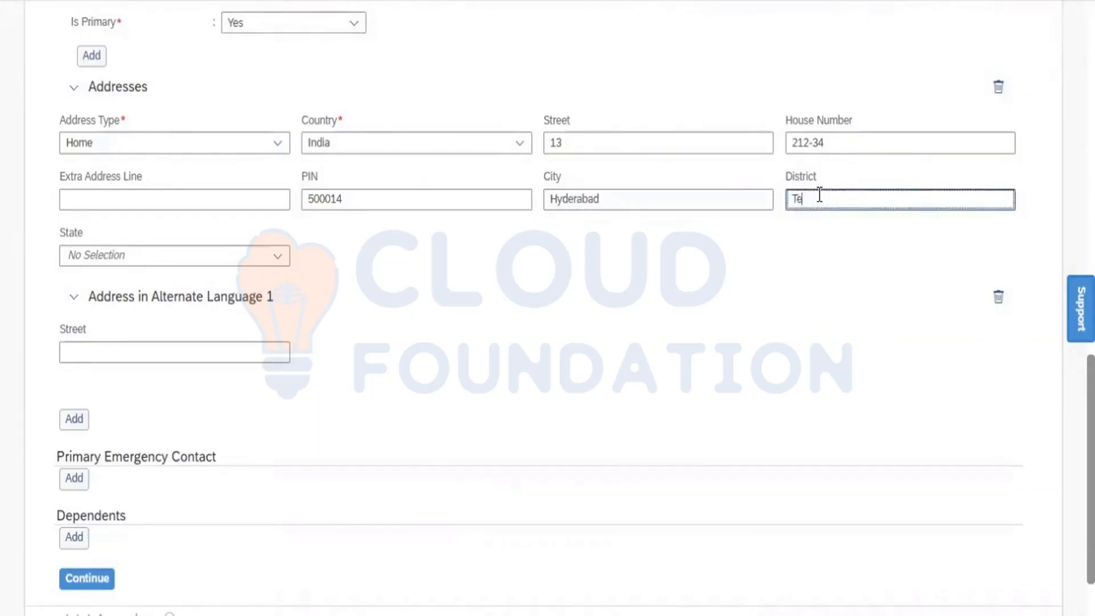
{"action": "type", "text": "langana"}
{"action": "left_click", "coordinate": [278, 259]}
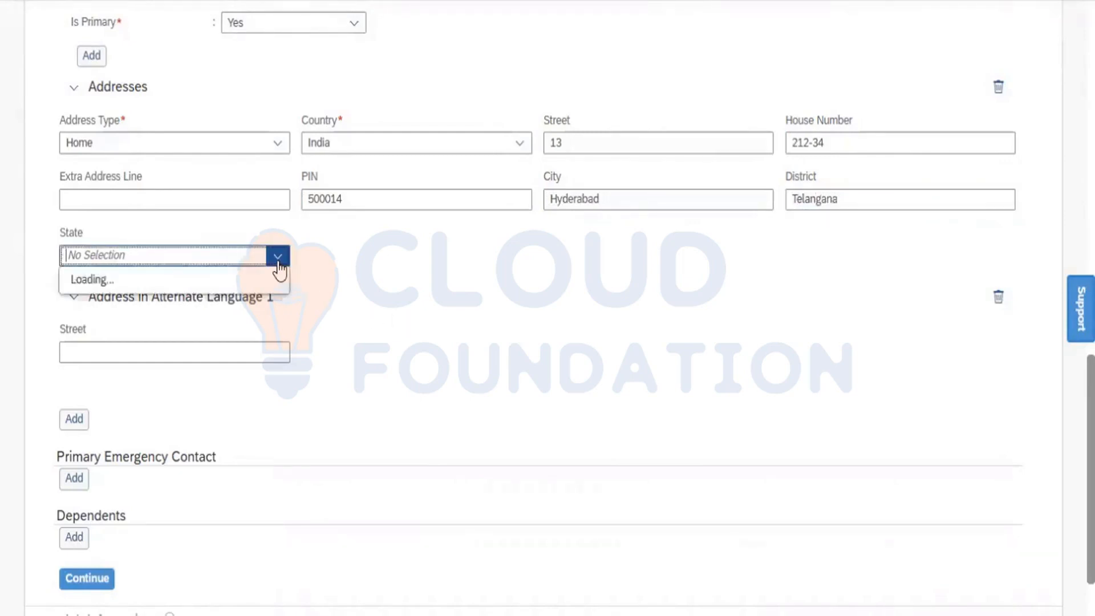
{"action": "type", "text": "Tel"}
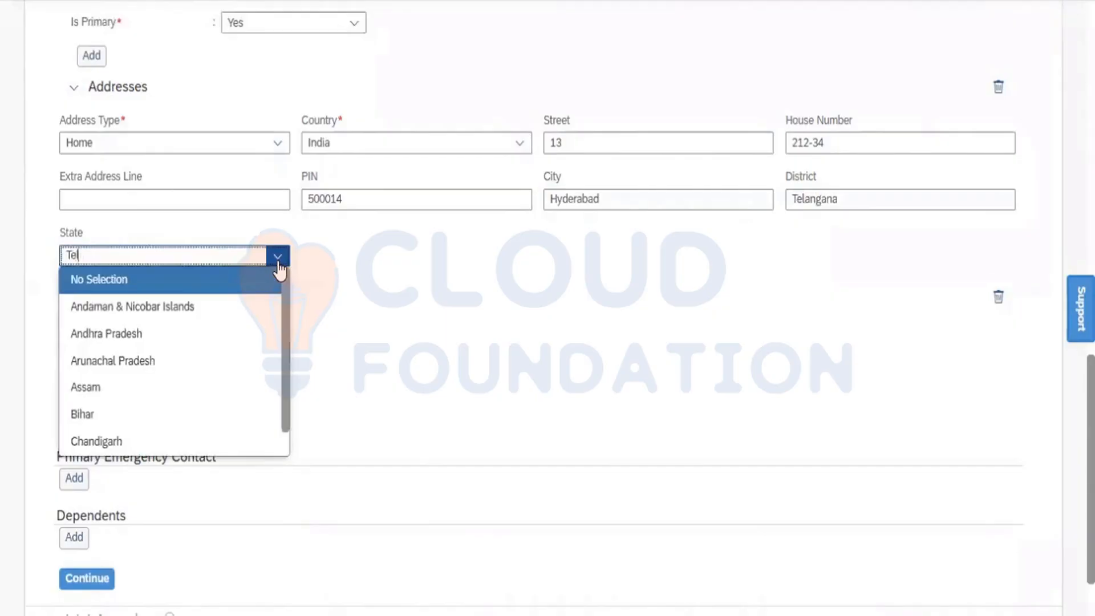
{"action": "left_click", "coordinate": [208, 279]}
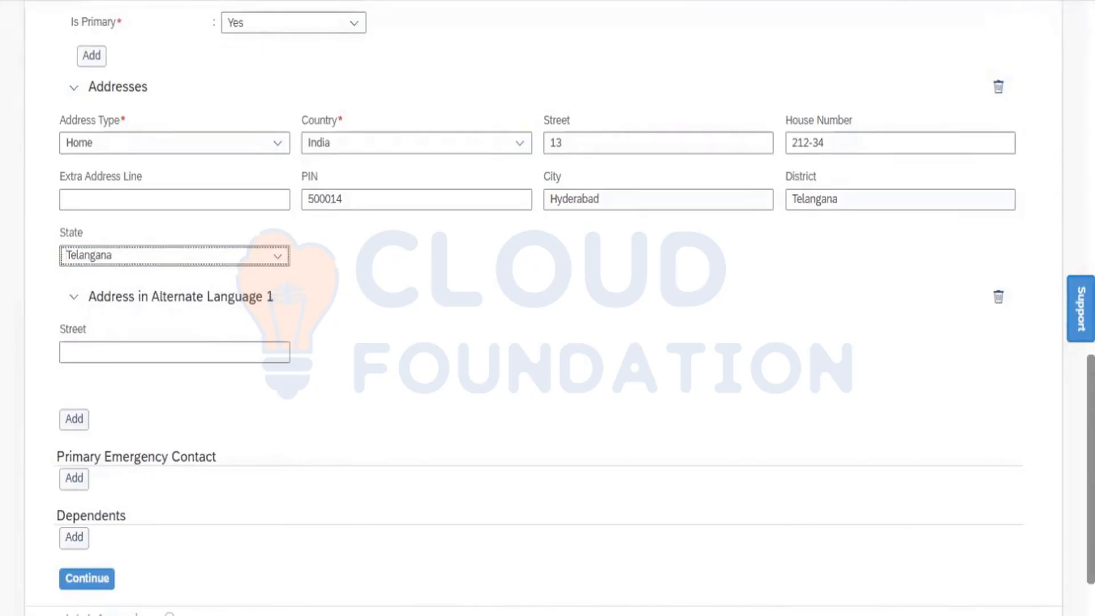
{"action": "scroll", "coordinate": [507, 454], "scroll_direction": "down", "scroll_amount": 2}
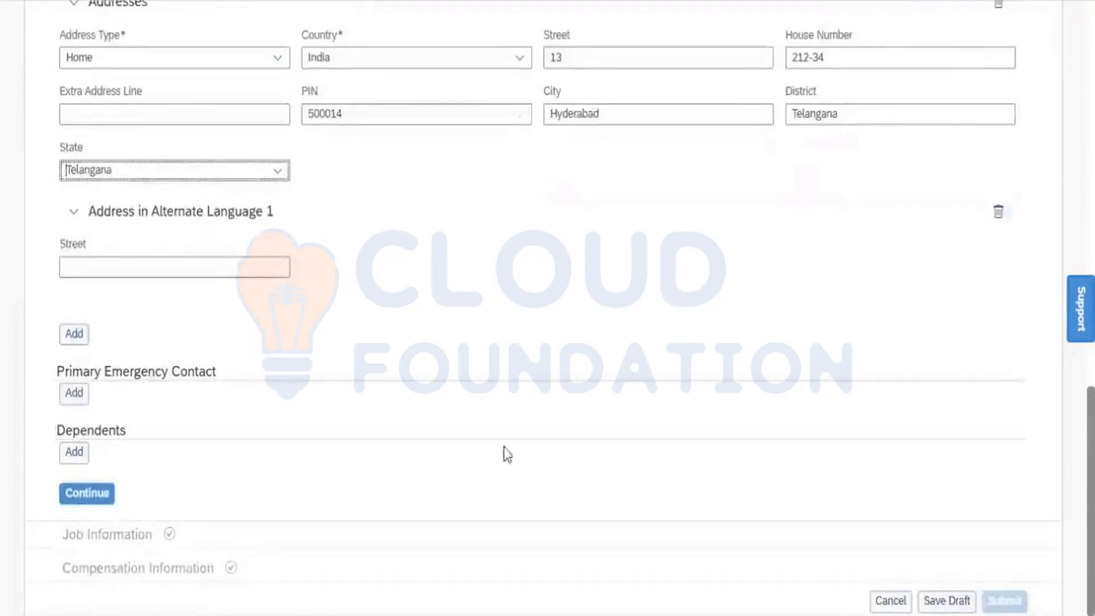
- Save the Personal Information step and collapse it to bring up Job Information
{"action": "left_click", "coordinate": [94, 496]}
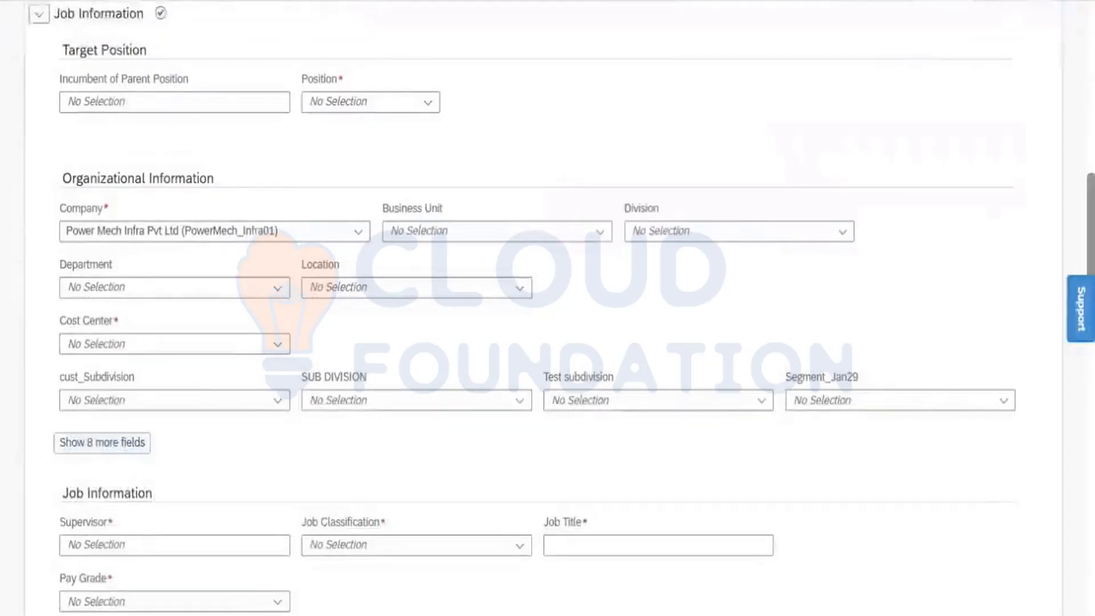
{"action": "scroll", "coordinate": [547, 308], "scroll_direction": "up", "scroll_amount": 9}
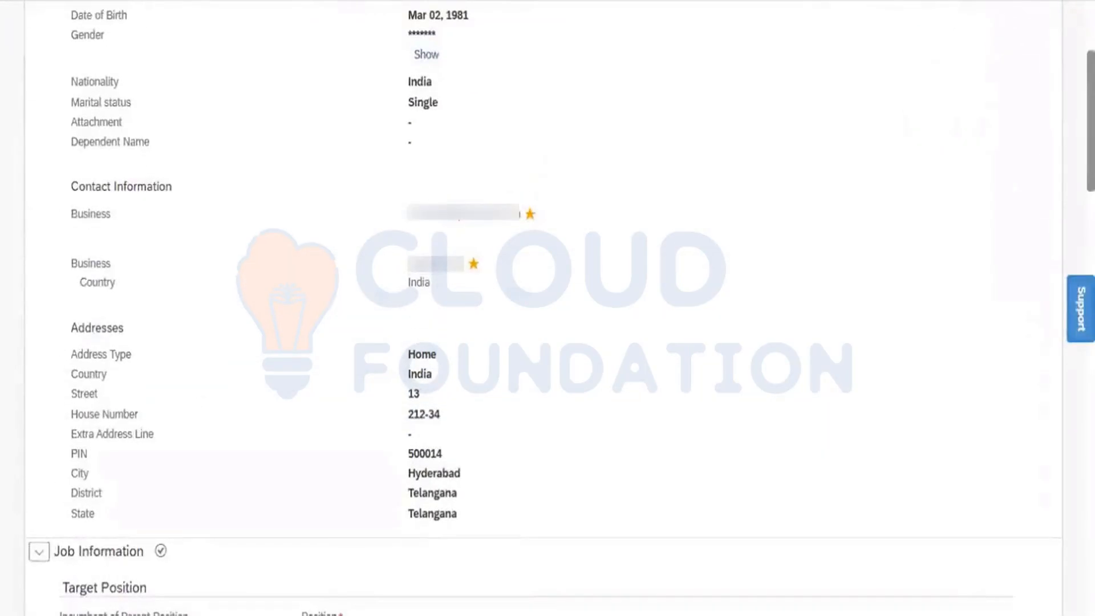
{"action": "scroll", "coordinate": [421, 110], "scroll_direction": "up", "scroll_amount": 4}
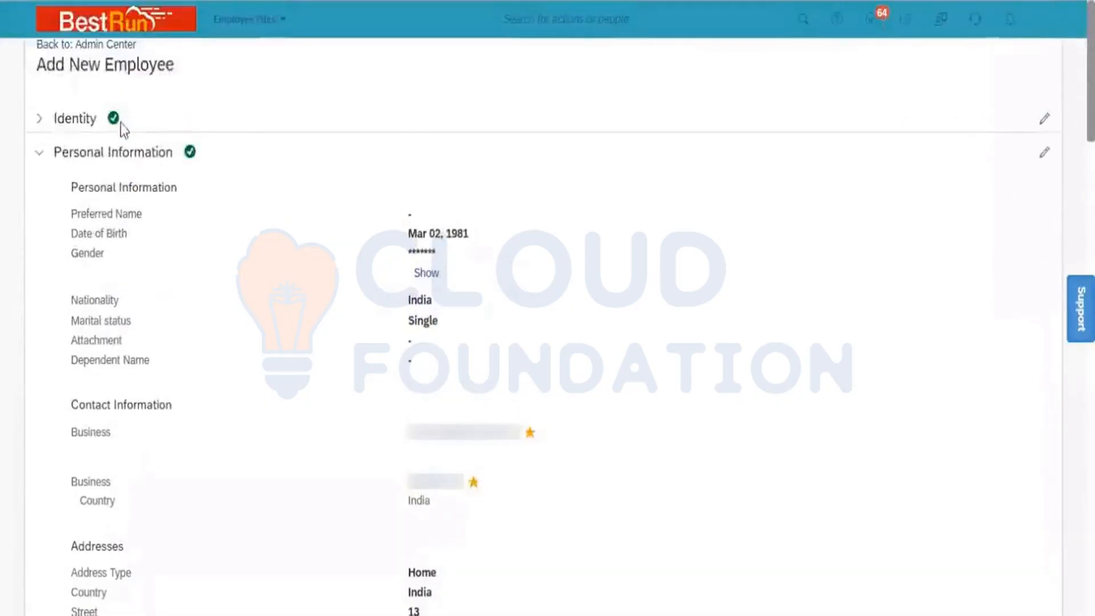
{"action": "left_click", "coordinate": [39, 152]}
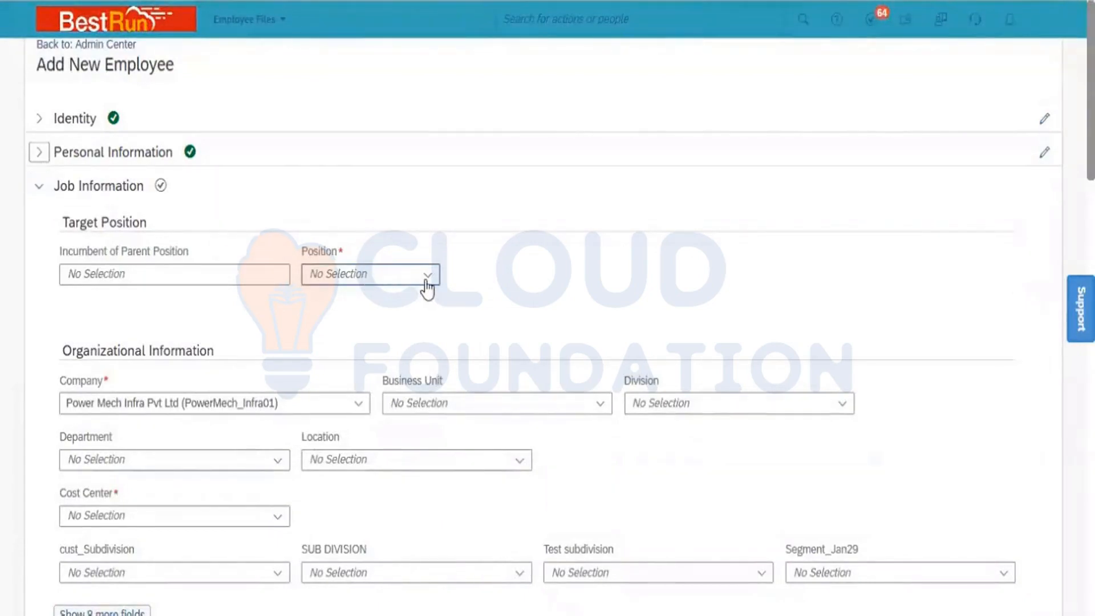
- Choose position 48 from the Target Position list in Job Information
{"action": "left_click", "coordinate": [426, 282]}
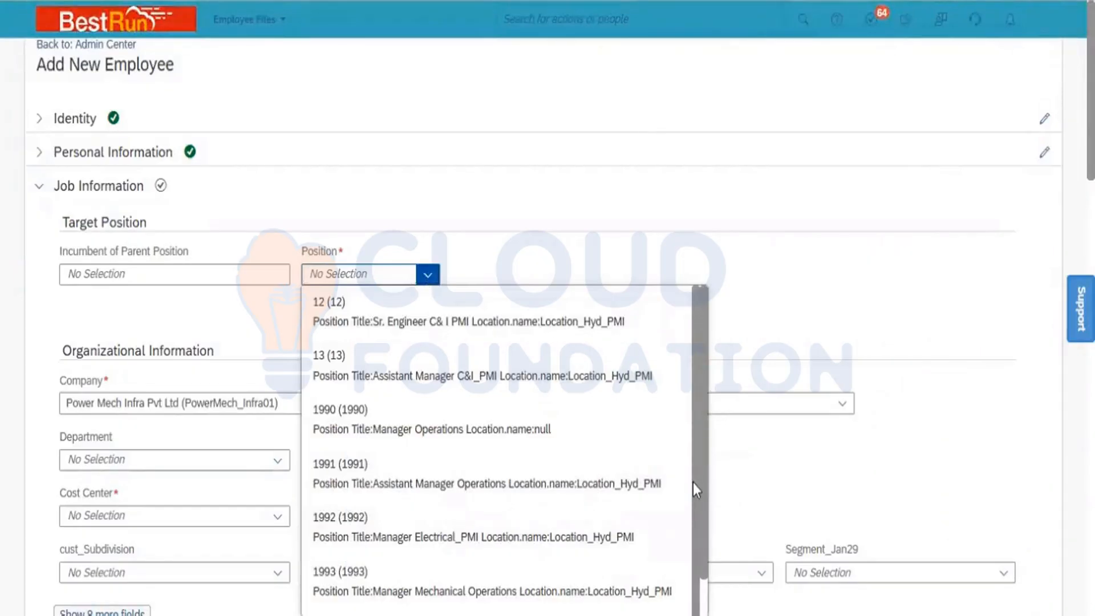
{"action": "scroll", "coordinate": [686, 537], "scroll_direction": "down", "scroll_amount": 2}
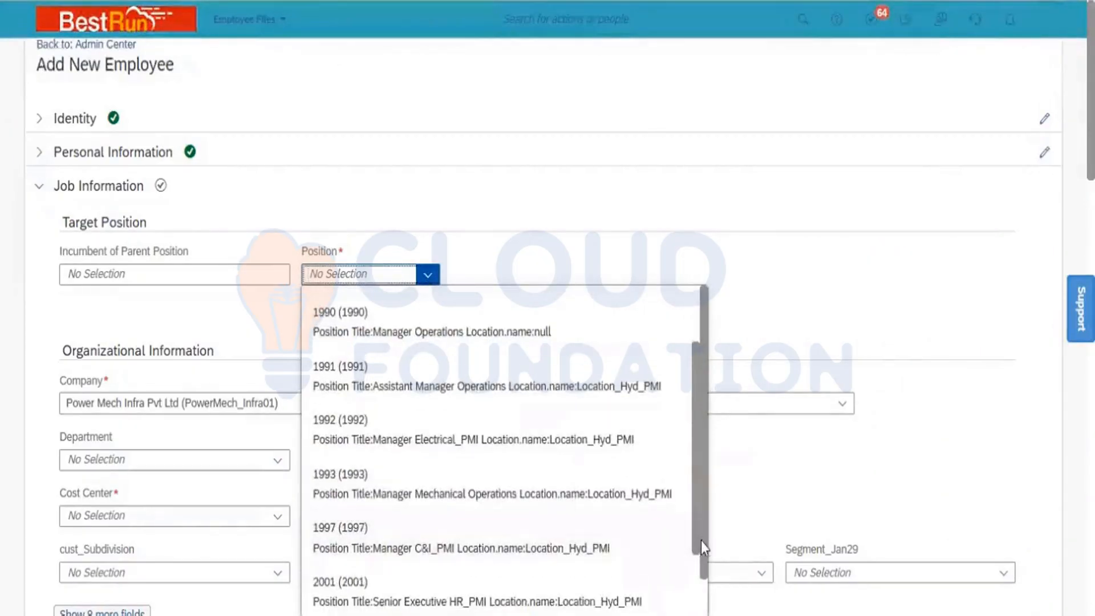
{"action": "scroll", "coordinate": [702, 546], "scroll_direction": "down", "scroll_amount": 1}
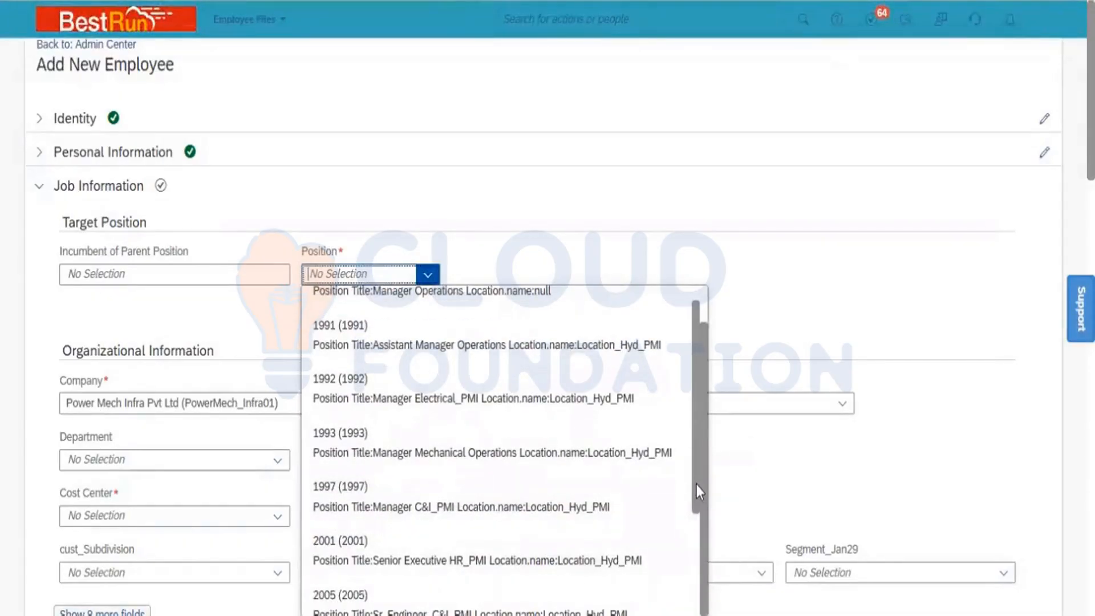
{"action": "left_click_drag", "start_coordinate": [697, 484], "coordinate": [699, 570]}
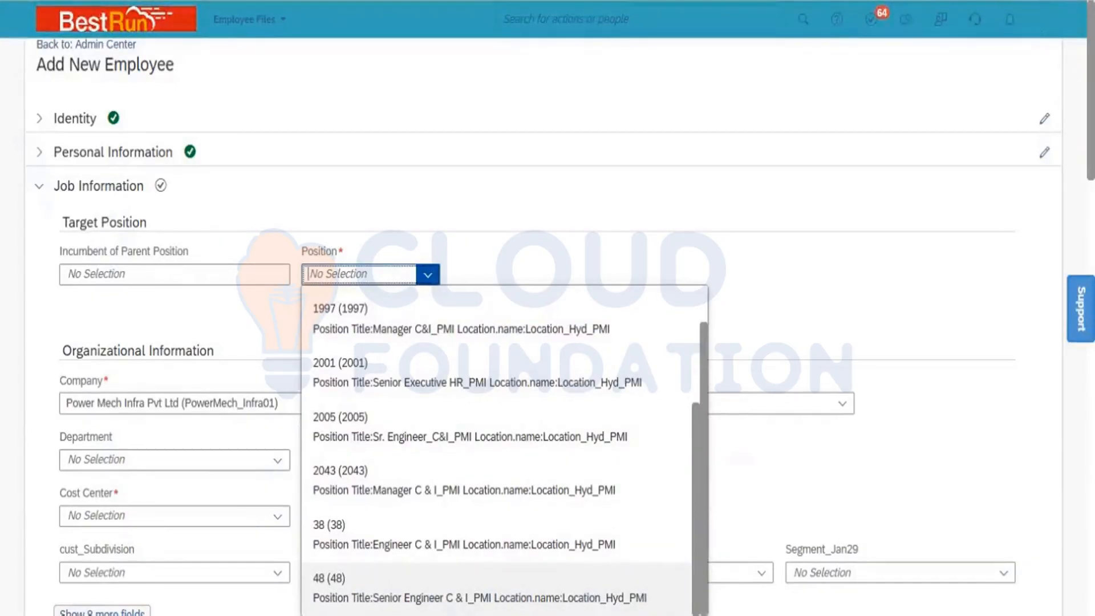
{"action": "key", "text": "Return"}
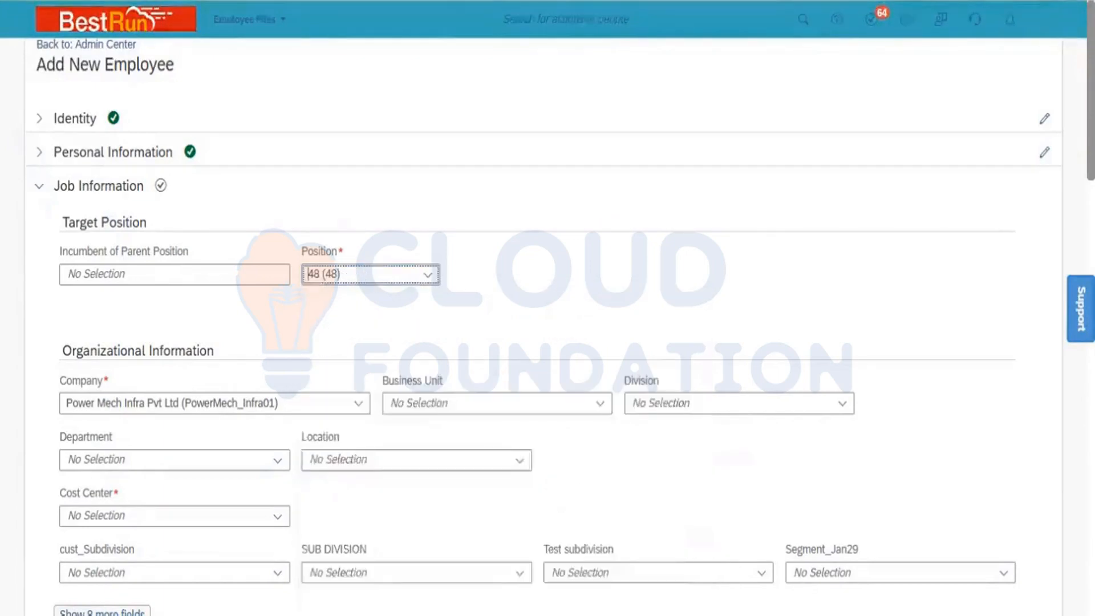
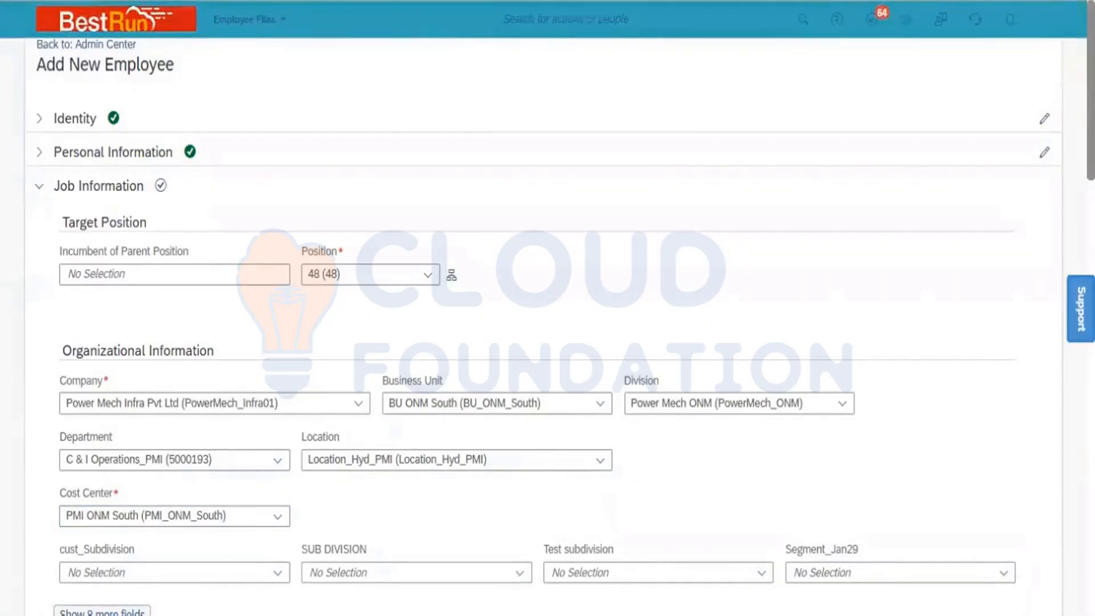
- Set First Date Worked to Jan 01, 2020 and show the six extra employment detail fields
{"action": "scroll", "coordinate": [548, 320], "scroll_direction": "down", "scroll_amount": 4}
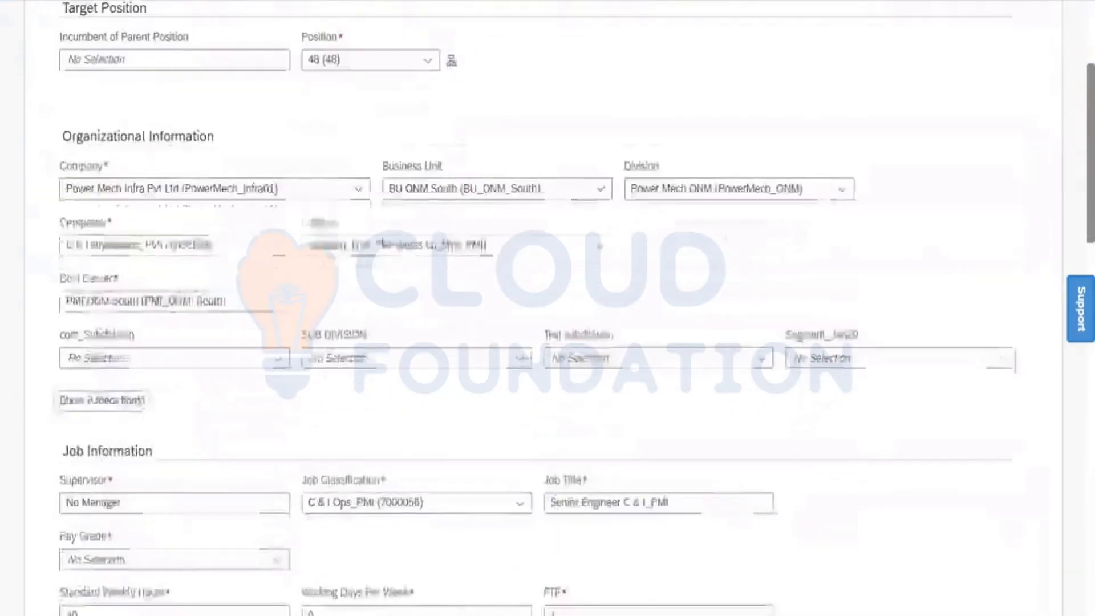
{"action": "scroll", "coordinate": [547, 319], "scroll_direction": "down", "scroll_amount": 4}
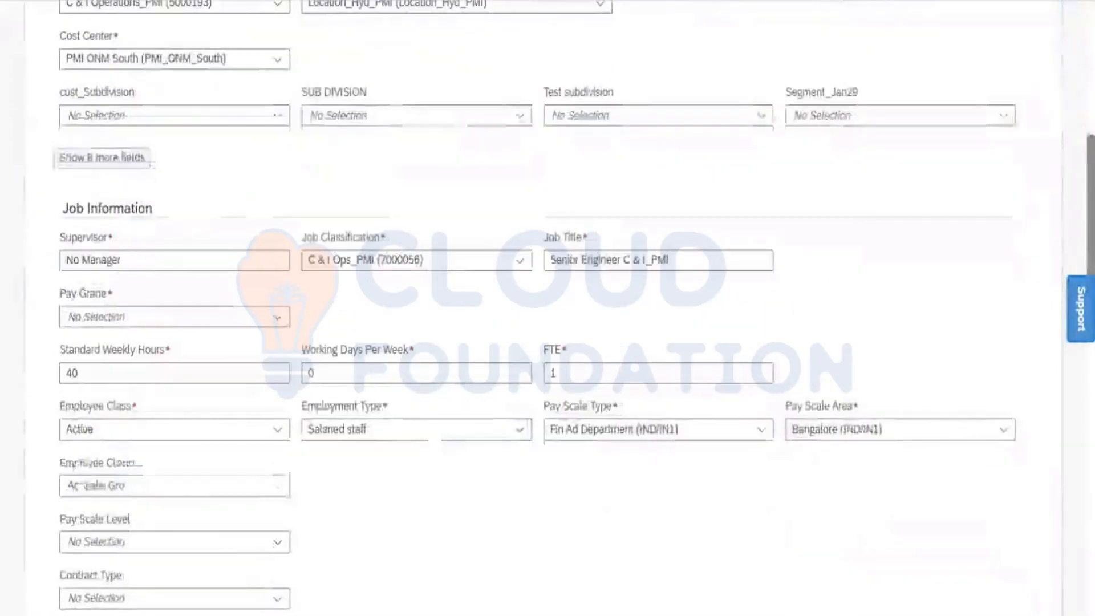
{"action": "scroll", "coordinate": [1061, 349], "scroll_direction": "down", "scroll_amount": 3}
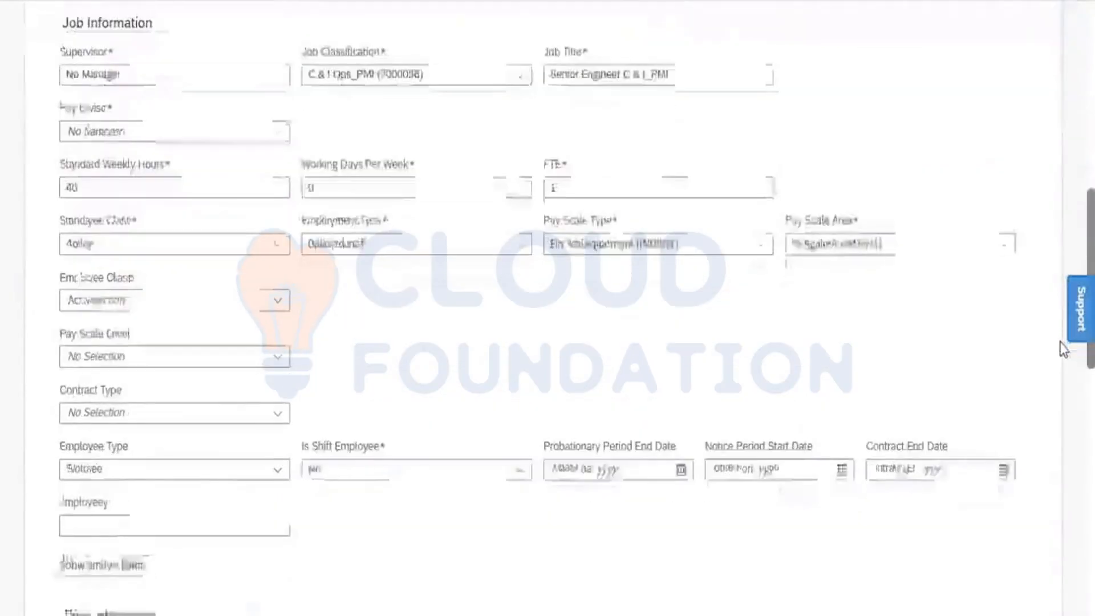
{"action": "scroll", "coordinate": [1062, 349], "scroll_direction": "down", "scroll_amount": 5}
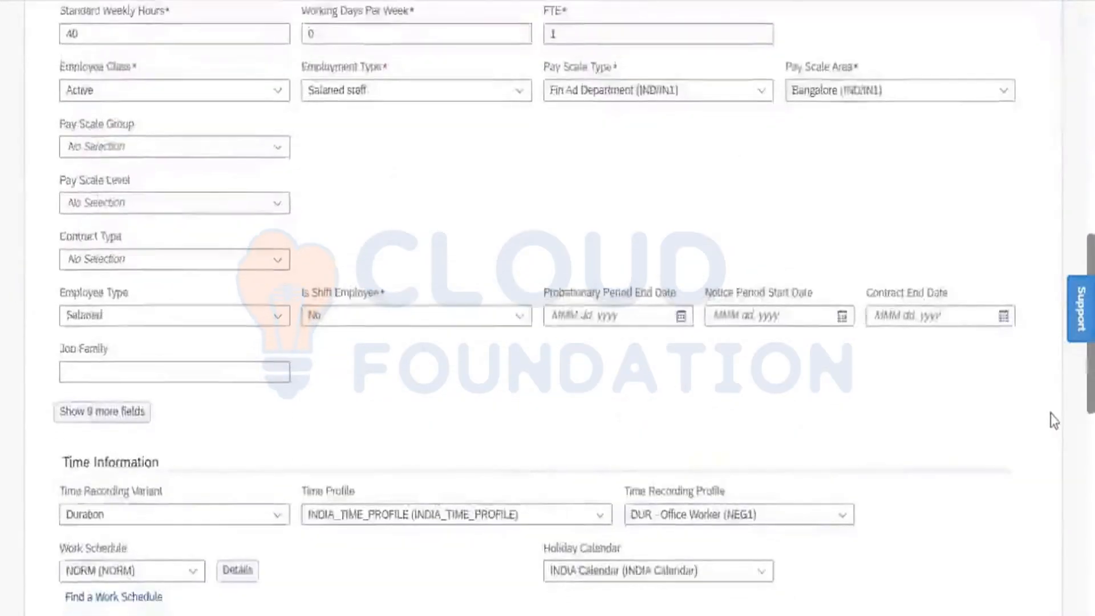
{"action": "scroll", "coordinate": [1051, 429], "scroll_direction": "down", "scroll_amount": 7}
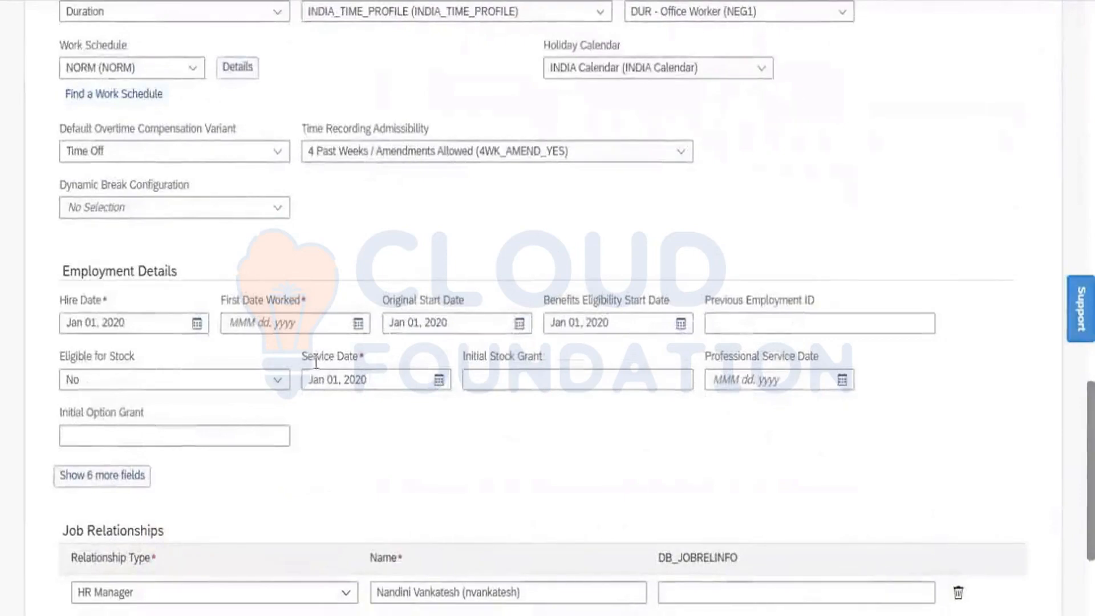
{"action": "left_click", "coordinate": [364, 324]}
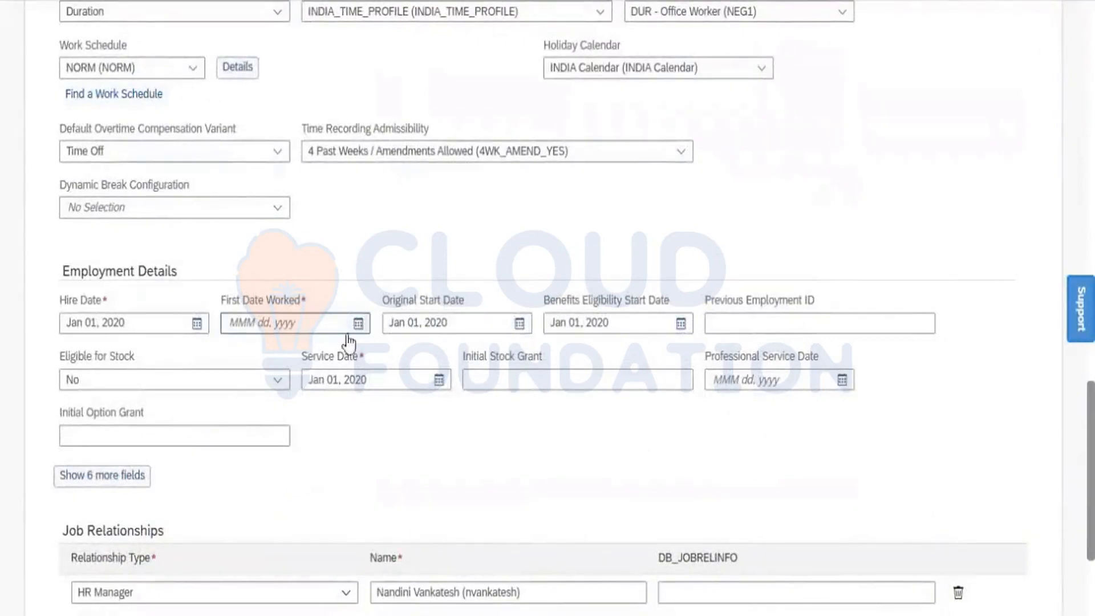
{"action": "left_click", "coordinate": [355, 358]}
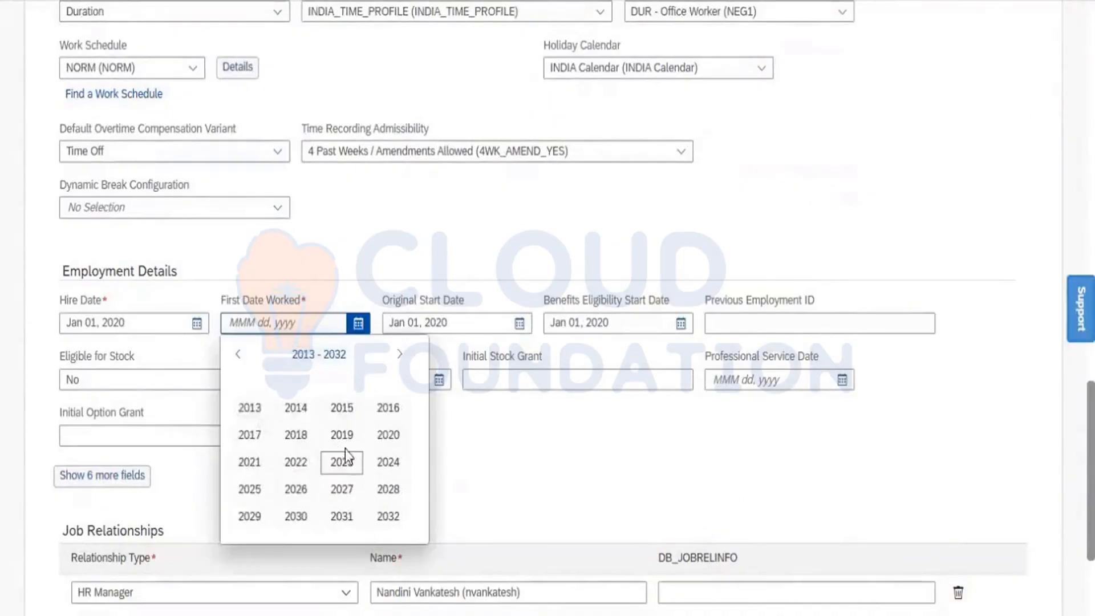
{"action": "left_click", "coordinate": [388, 437]}
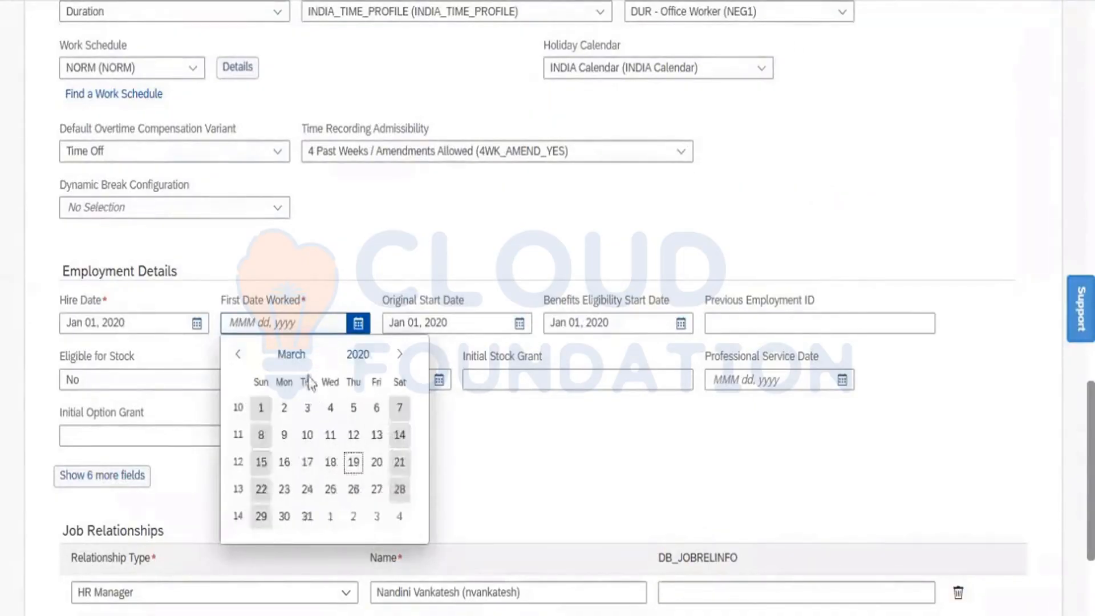
{"action": "left_click", "coordinate": [288, 354]}
{"action": "left_click", "coordinate": [261, 409]}
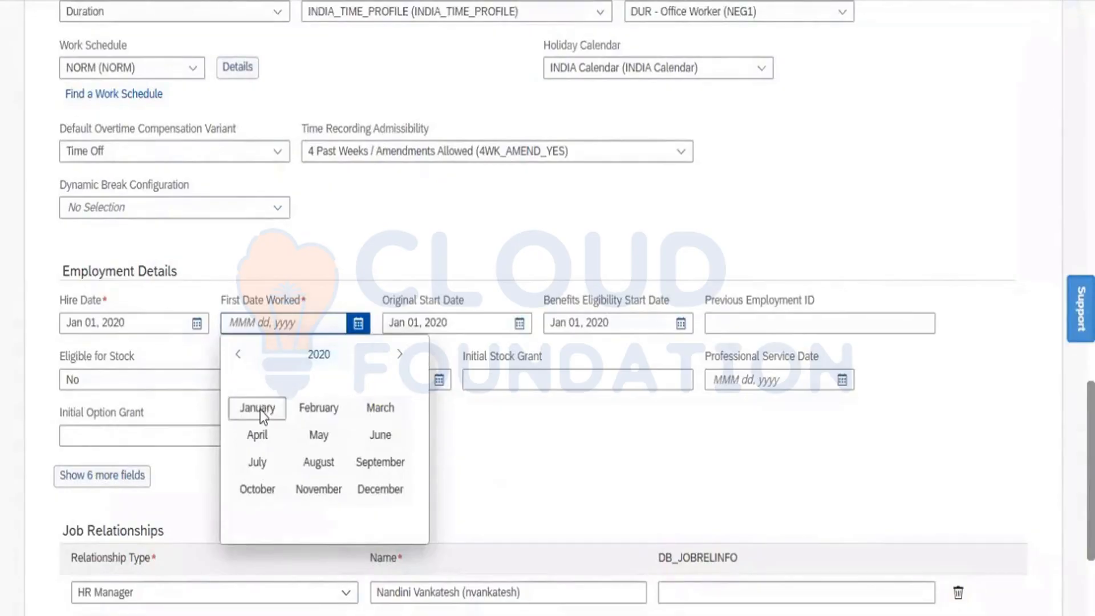
{"action": "left_click", "coordinate": [330, 410]}
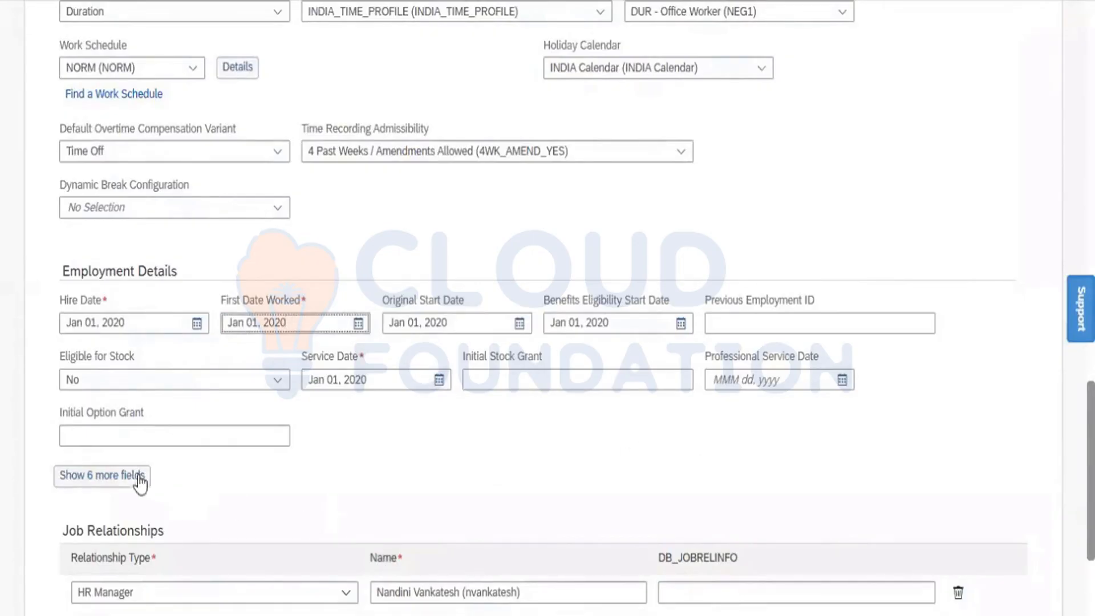
{"action": "left_click", "coordinate": [117, 478]}
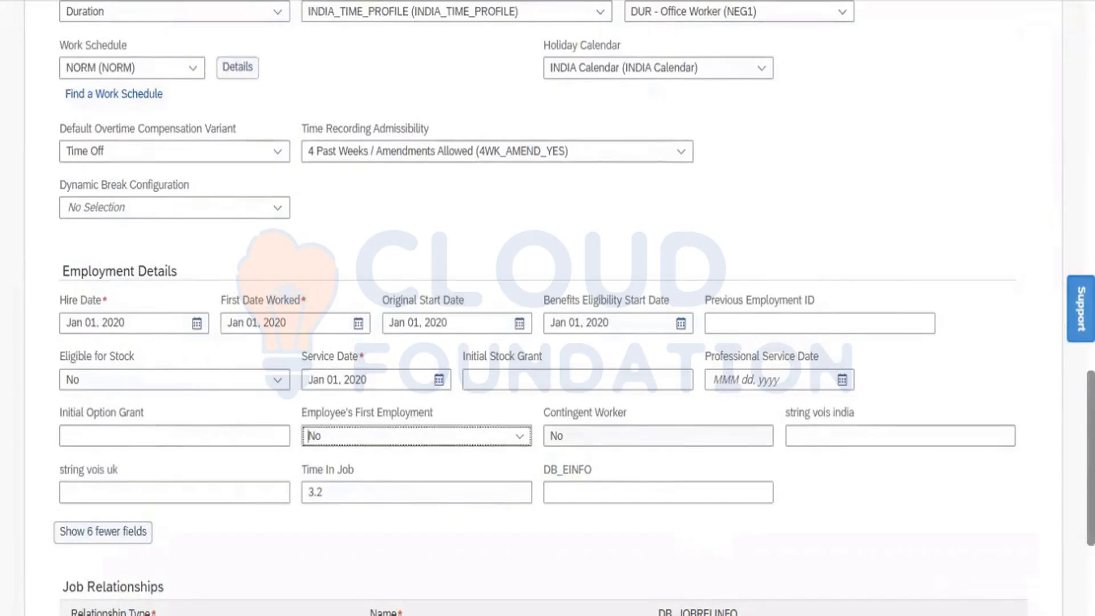
- Delete the HR Manager job relationship, continue, and dismiss the 'Pay Grade is required' error
{"action": "scroll", "coordinate": [928, 447], "scroll_direction": "down", "scroll_amount": 5}
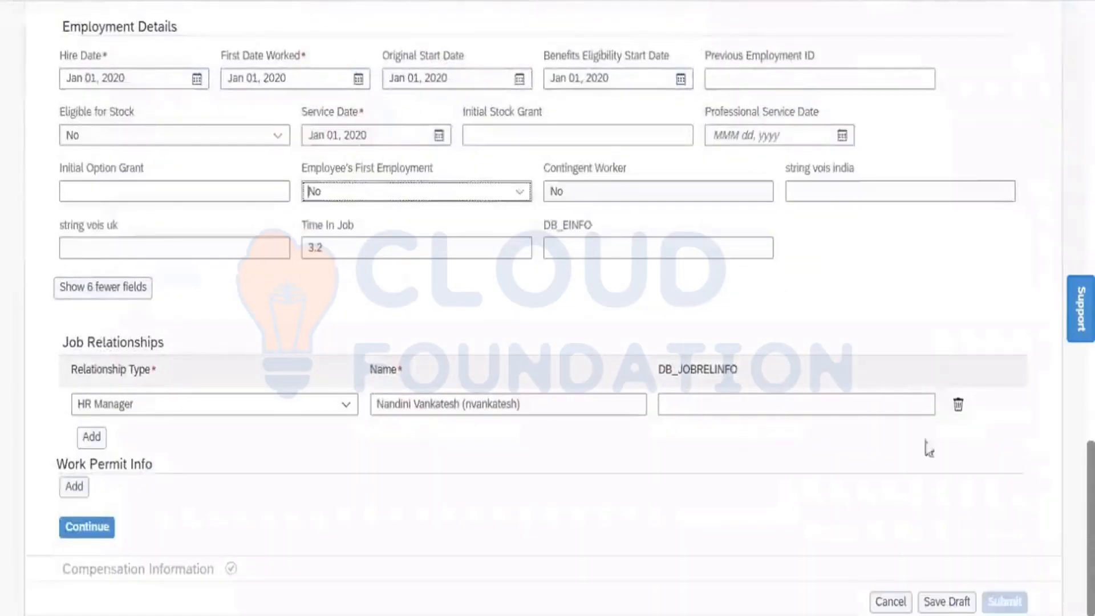
{"action": "left_click", "coordinate": [958, 404]}
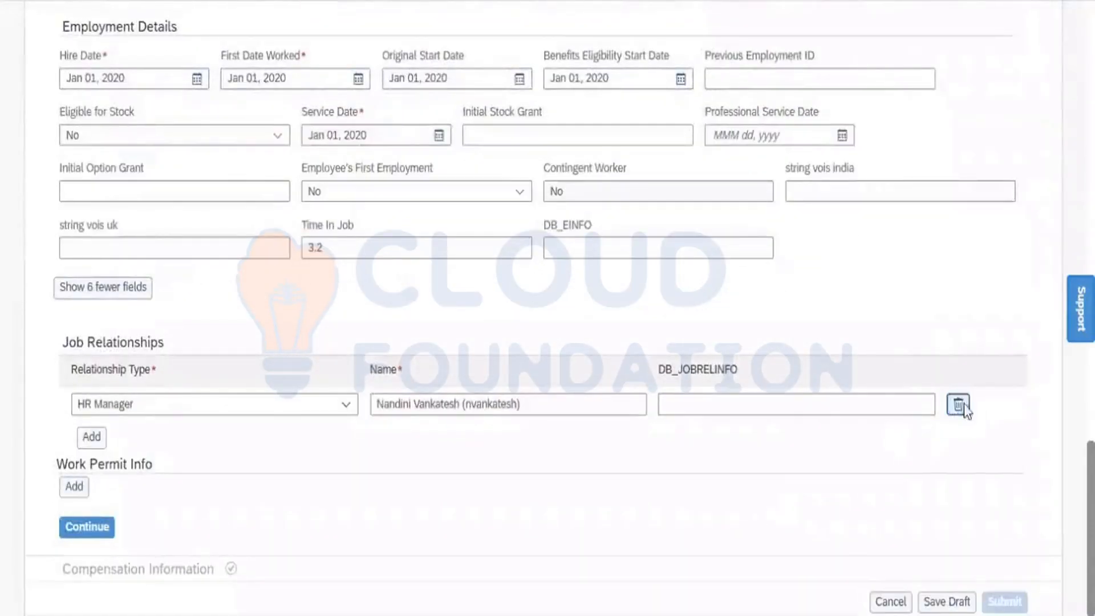
{"action": "left_click", "coordinate": [71, 539]}
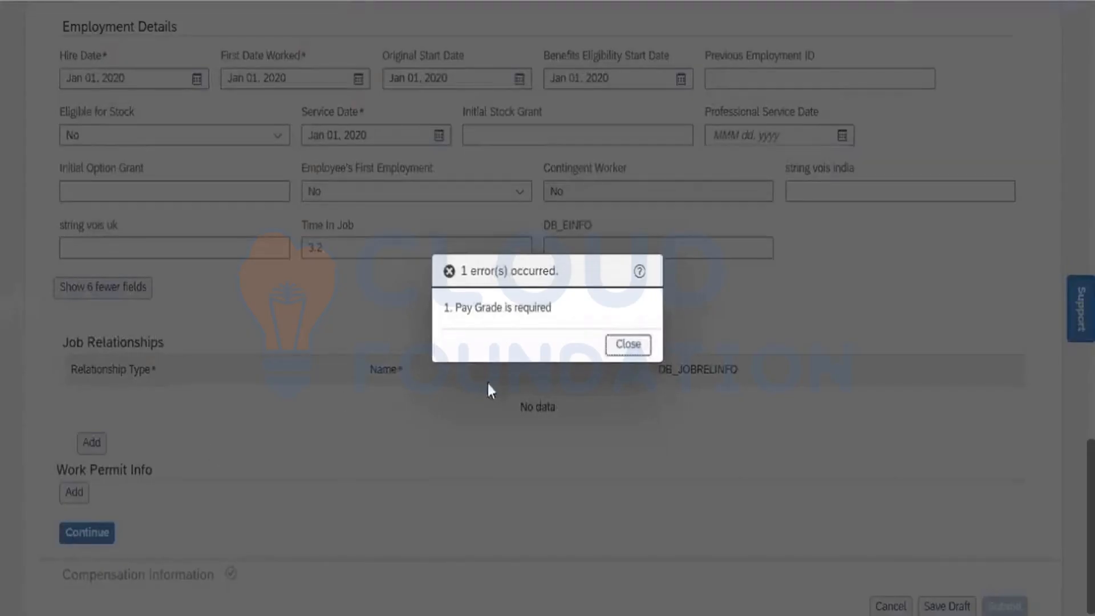
{"action": "left_click", "coordinate": [617, 350]}
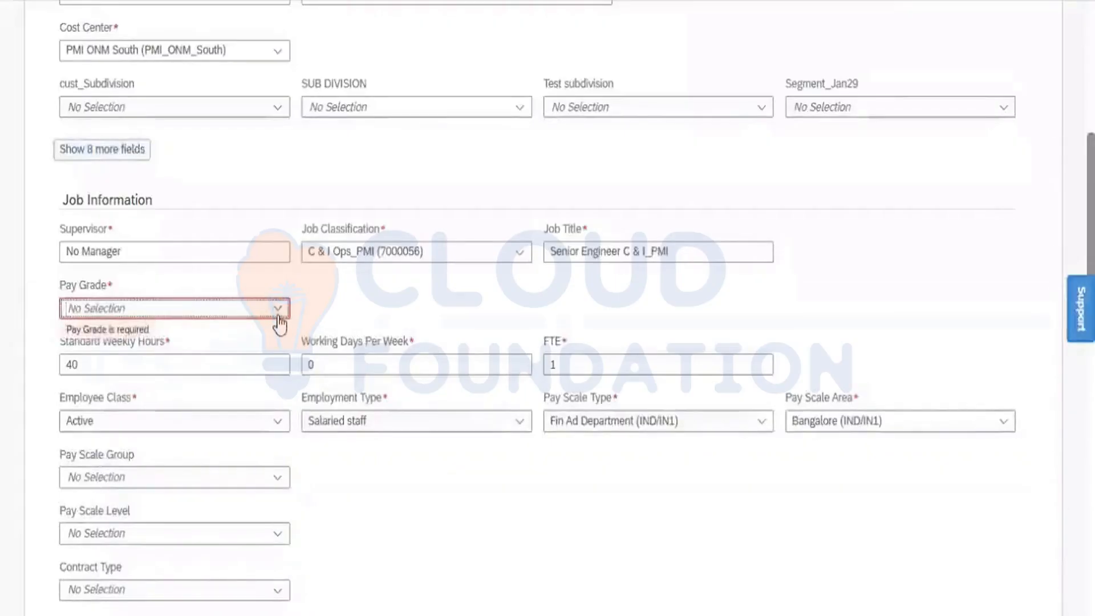
- Pick Salary Grade 01 (GR-01) from the Pay Grade list in Job Information
{"action": "left_click", "coordinate": [278, 317]}
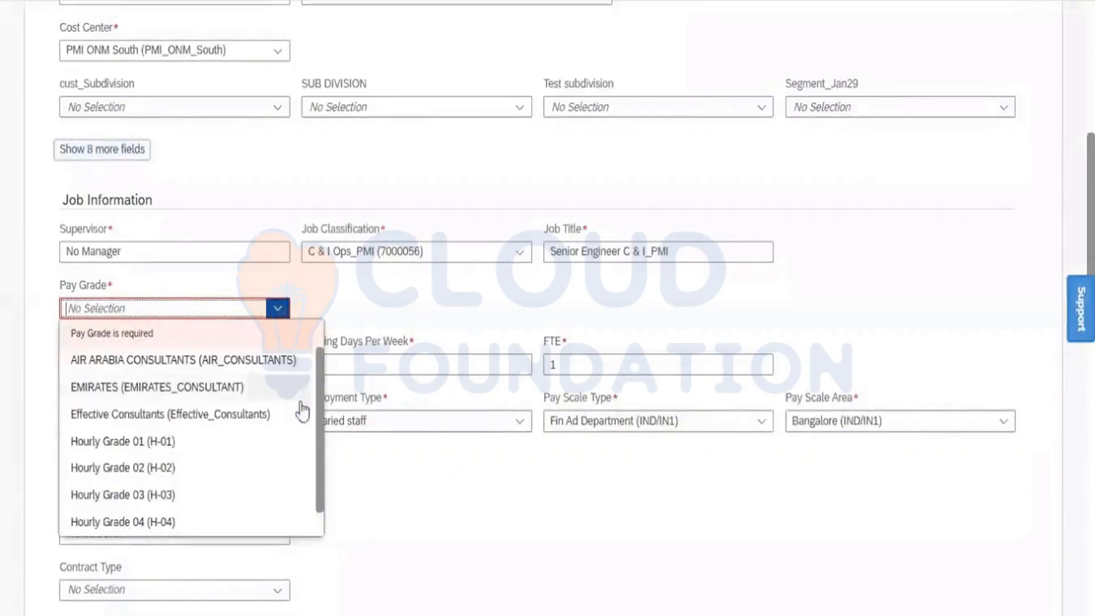
{"action": "scroll", "coordinate": [321, 515], "scroll_direction": "down", "scroll_amount": 1}
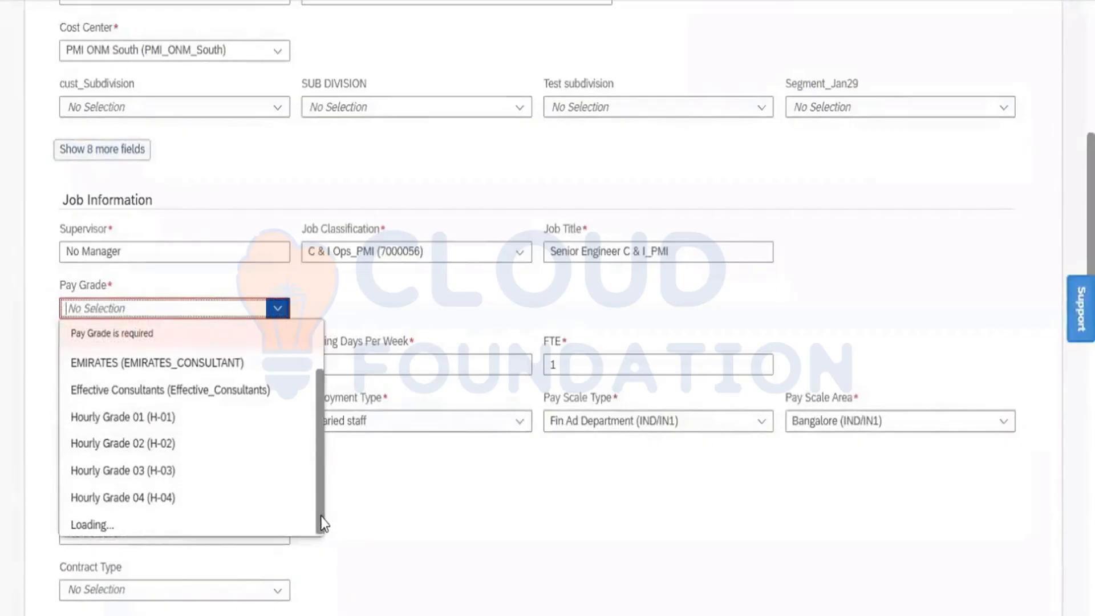
{"action": "scroll", "coordinate": [321, 529], "scroll_direction": "down", "scroll_amount": 3}
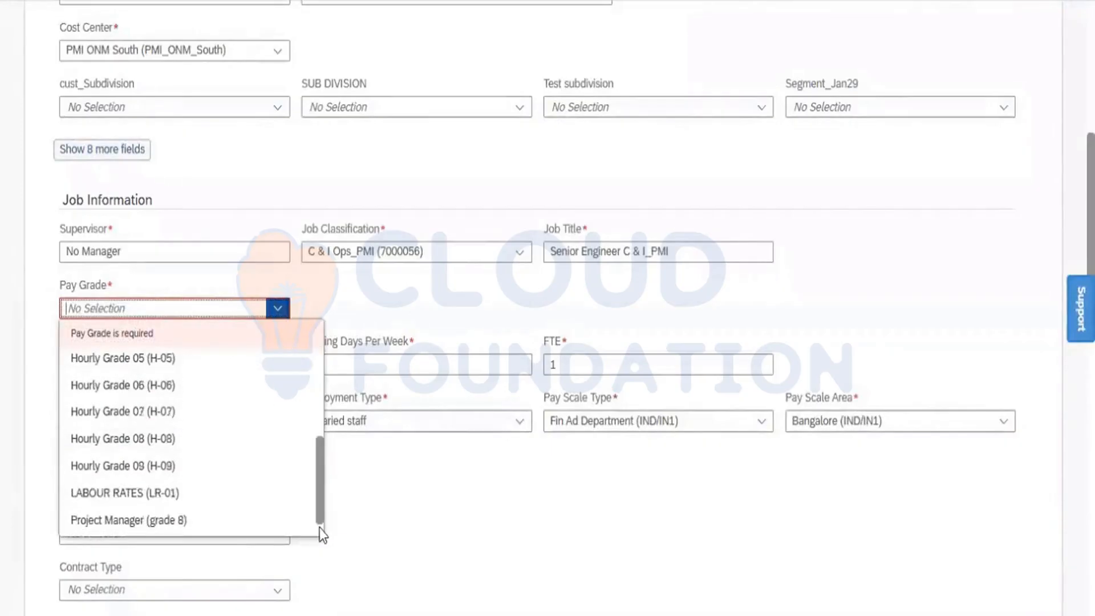
{"action": "scroll", "coordinate": [321, 531], "scroll_direction": "down", "scroll_amount": 1}
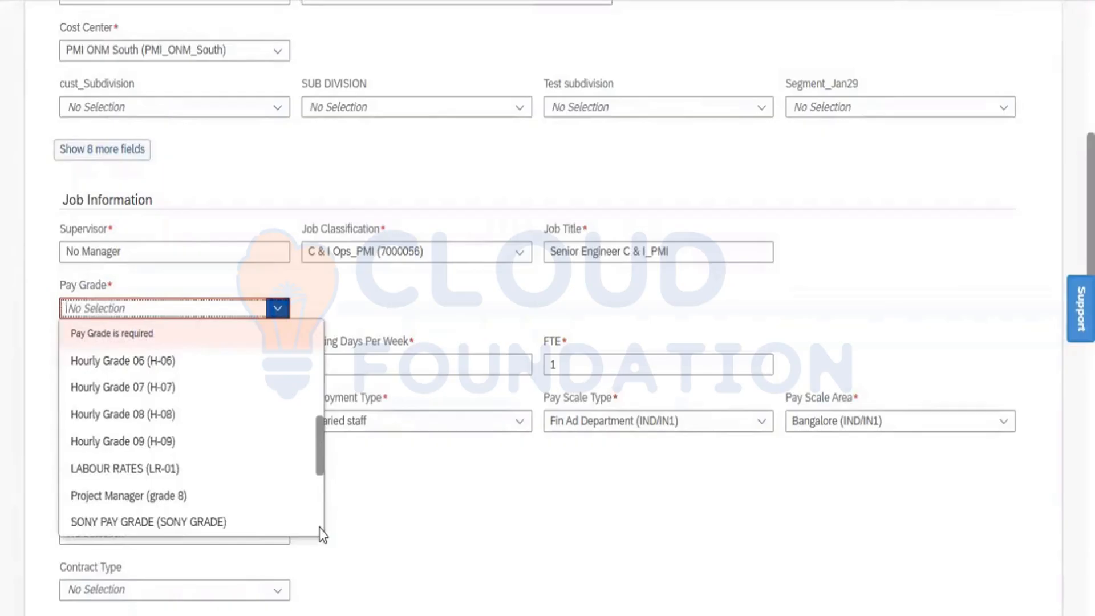
{"action": "scroll", "coordinate": [320, 530], "scroll_direction": "down", "scroll_amount": 3}
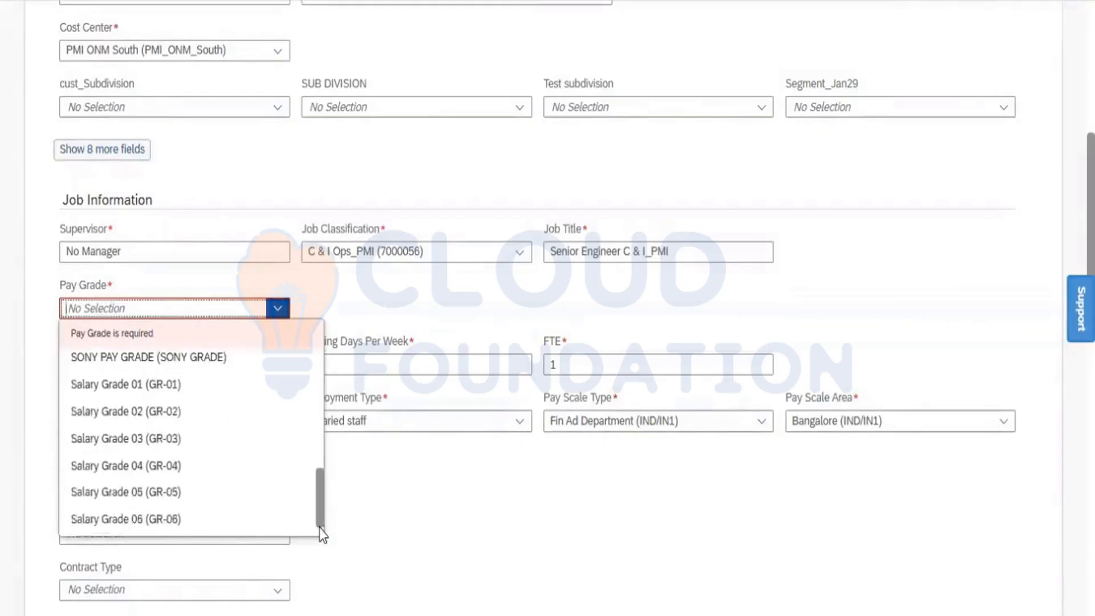
{"action": "left_click", "coordinate": [110, 385]}
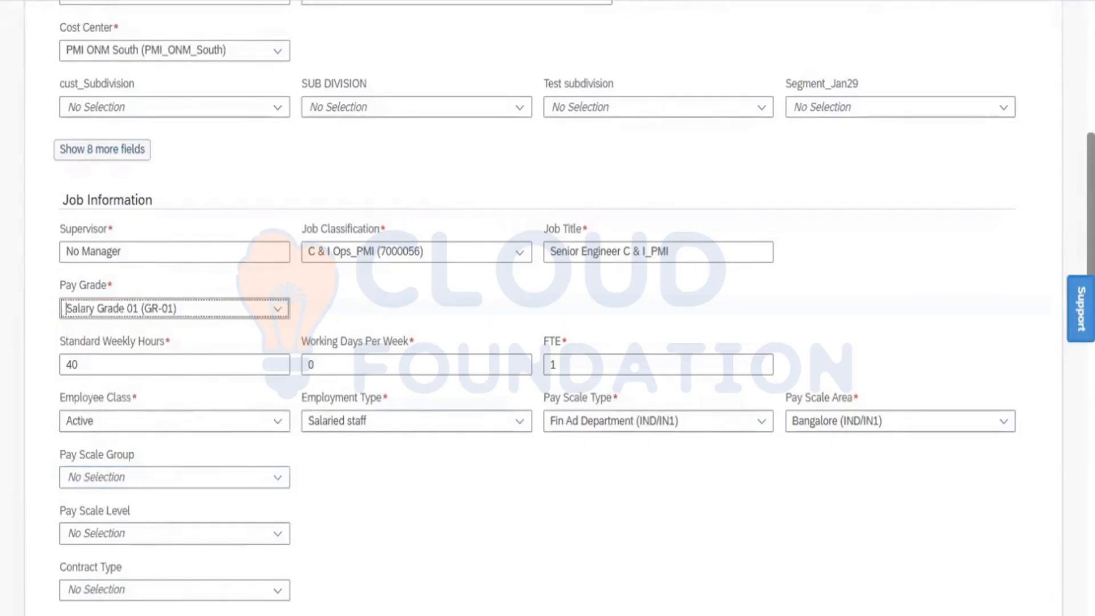
{"action": "scroll", "coordinate": [547, 308], "scroll_direction": "down", "scroll_amount": 15}
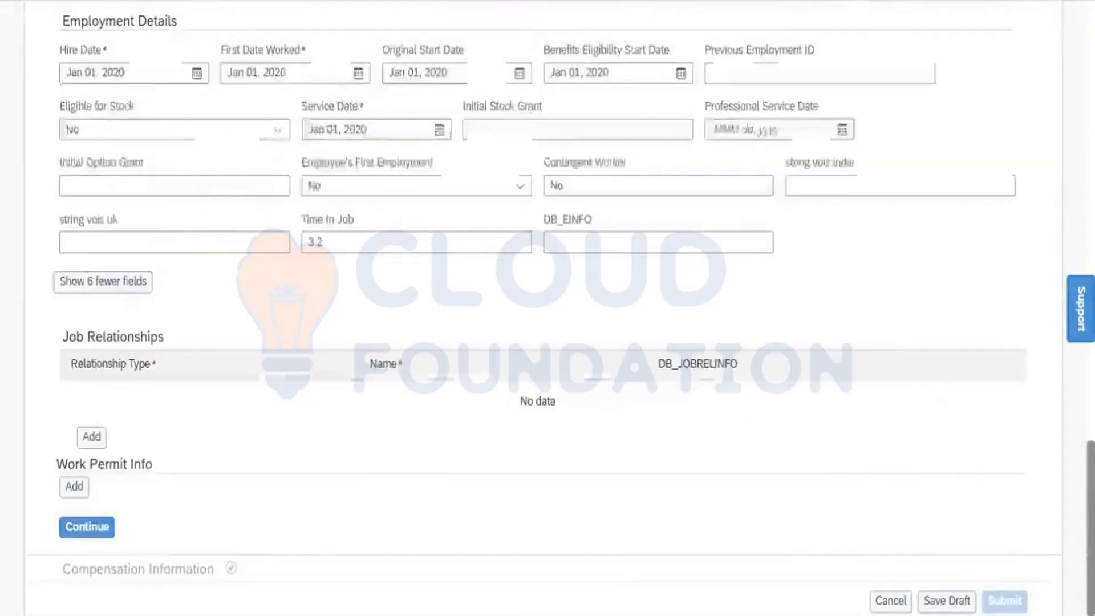
- Continue past Job Information and collapse that section to reach Compensation Information
{"action": "left_click", "coordinate": [76, 530]}
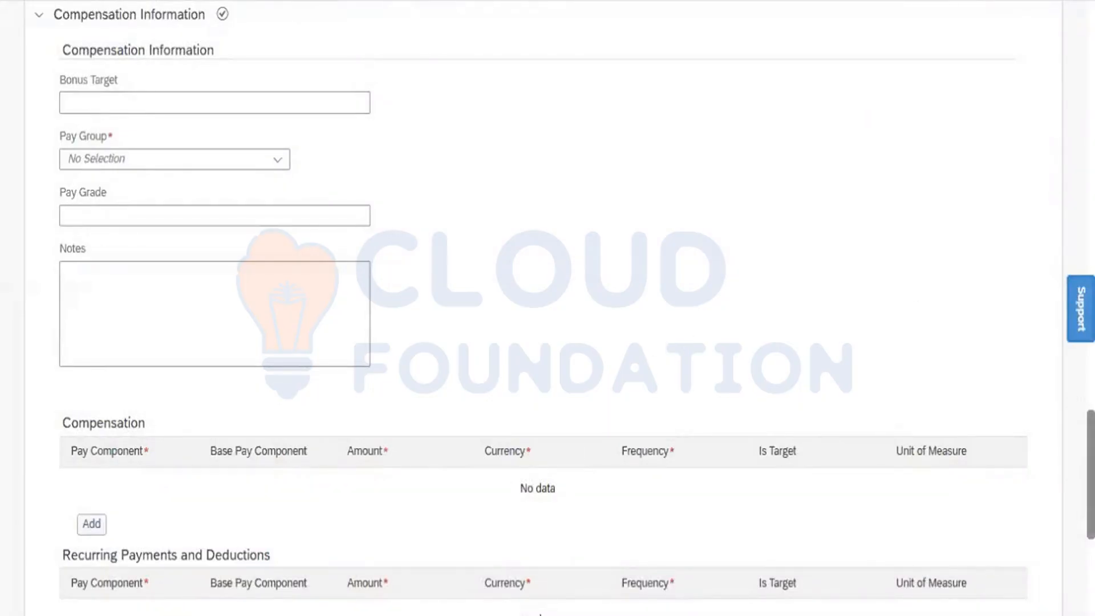
{"action": "scroll", "coordinate": [262, 130], "scroll_direction": "up", "scroll_amount": 20}
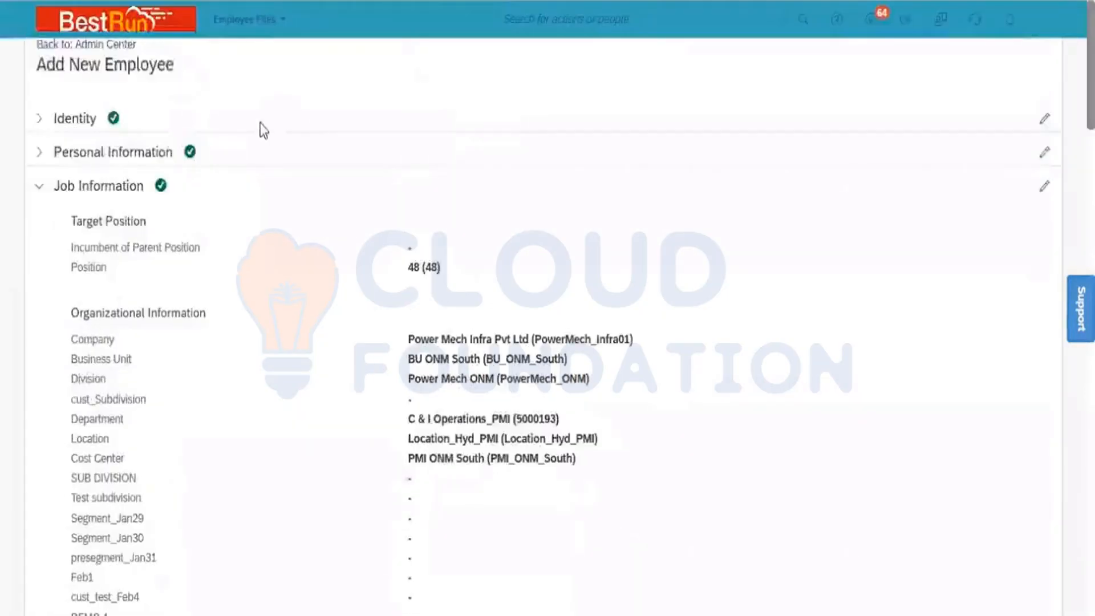
{"action": "left_click", "coordinate": [36, 190]}
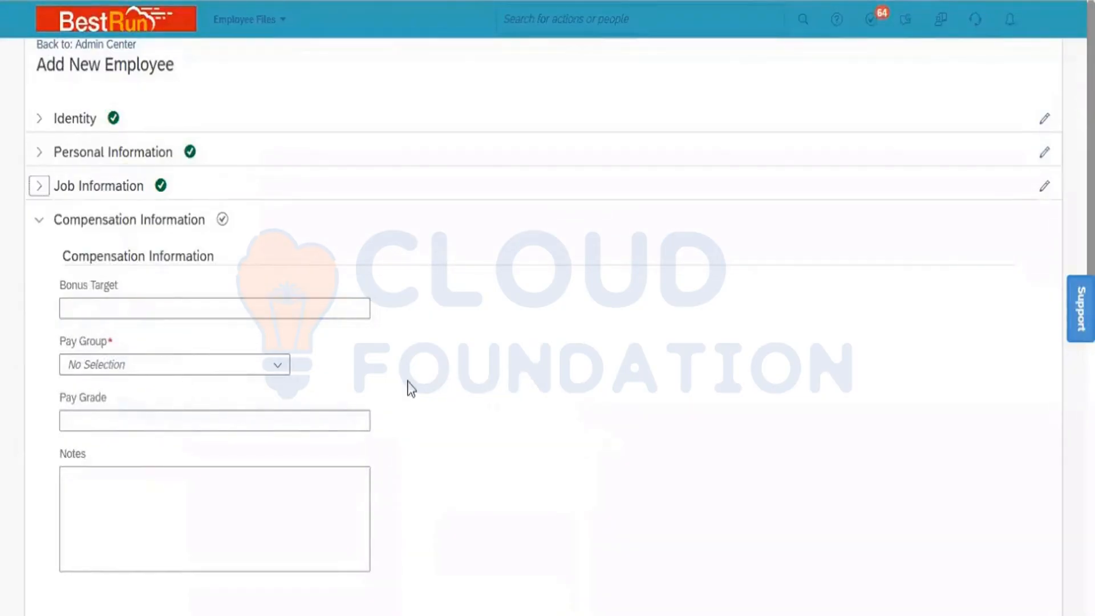
- Set the Pay Group to India Monthly (N6) by searching for N6
{"action": "left_click", "coordinate": [239, 363]}
{"action": "type", "text": "N6"}
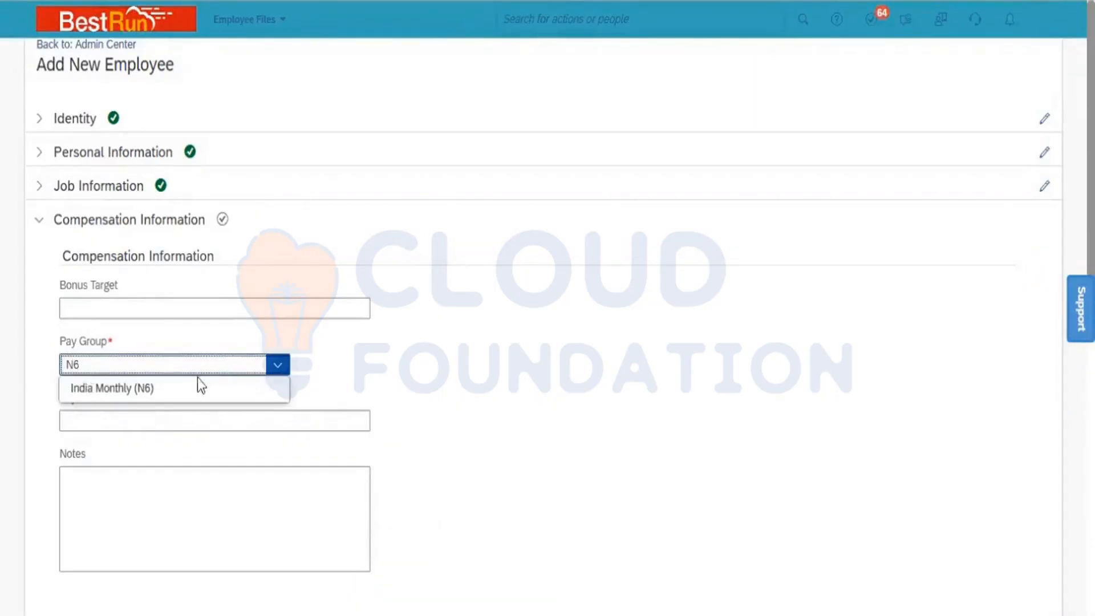
{"action": "left_click", "coordinate": [188, 387]}
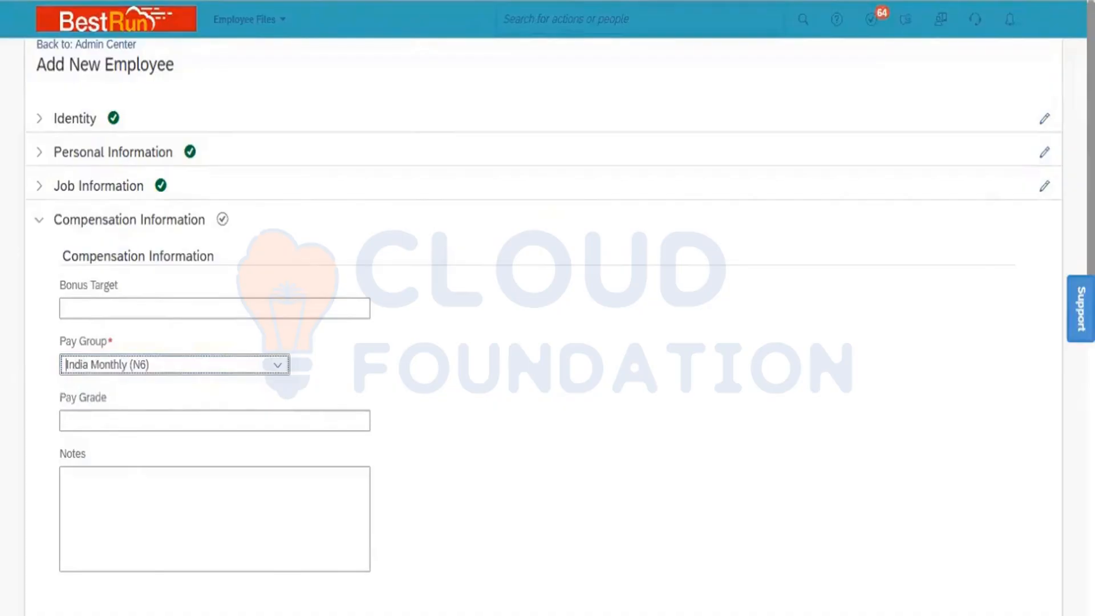
- Submit the Add New Employee form, confirming the hire date of 01/01/2020
{"action": "scroll", "coordinate": [547, 308], "scroll_direction": "down", "scroll_amount": 10}
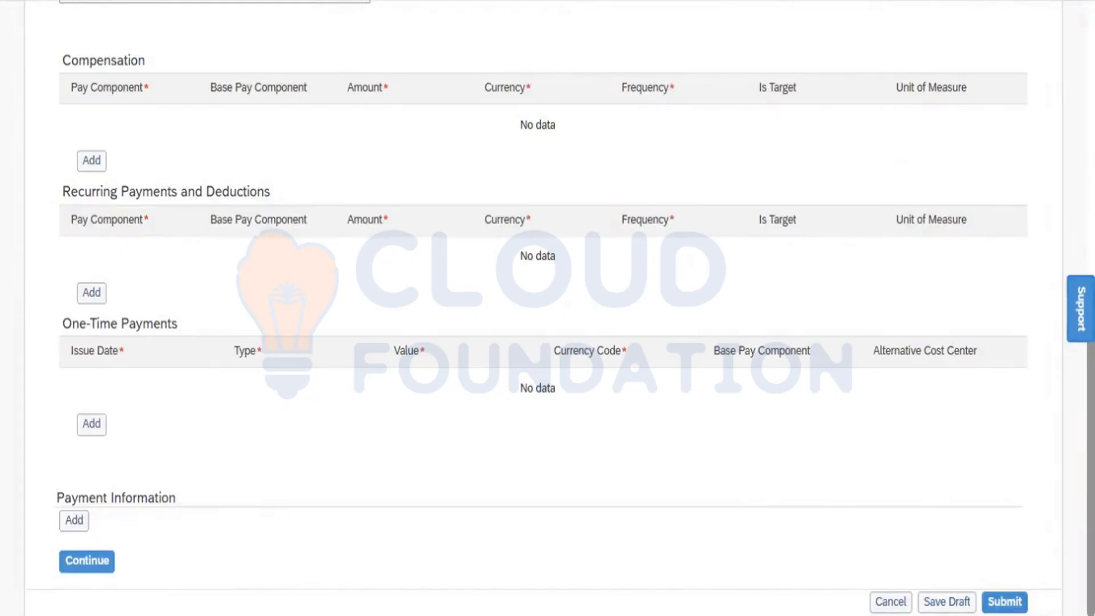
{"action": "left_click", "coordinate": [1004, 601]}
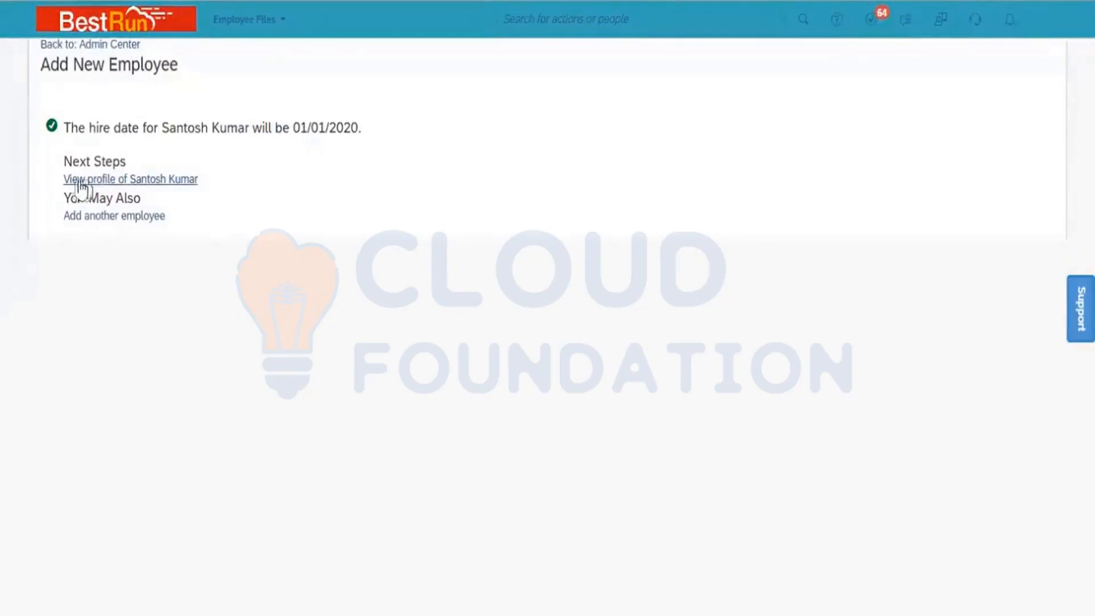
- Open the new employee's profile, review its personal and employment sections, and bring up Actions
{"action": "left_click", "coordinate": [159, 179]}
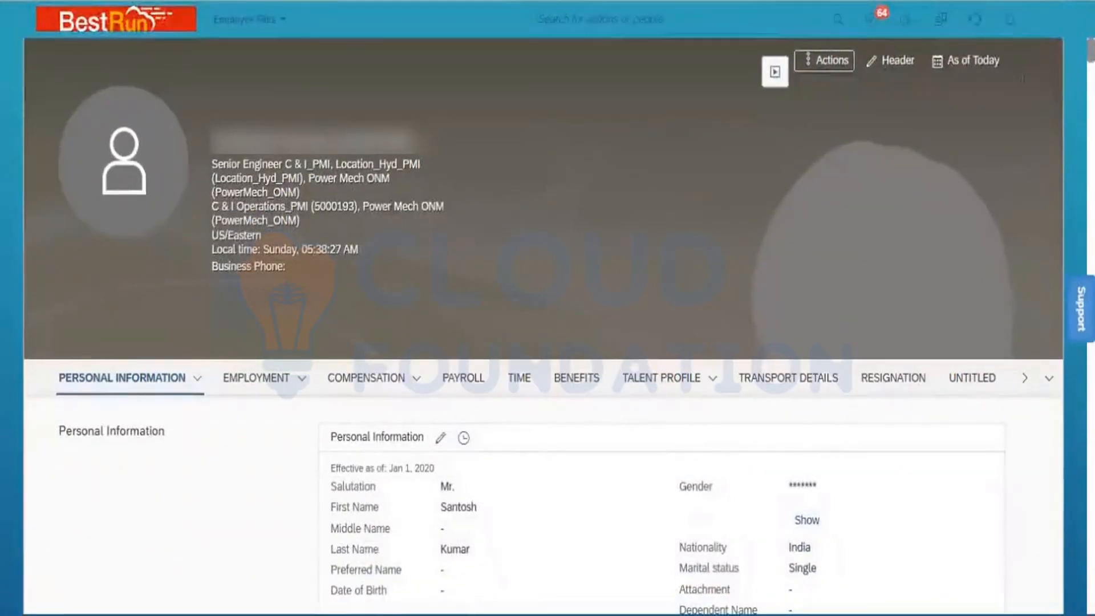
{"action": "scroll", "coordinate": [547, 307], "scroll_direction": "down", "scroll_amount": 3}
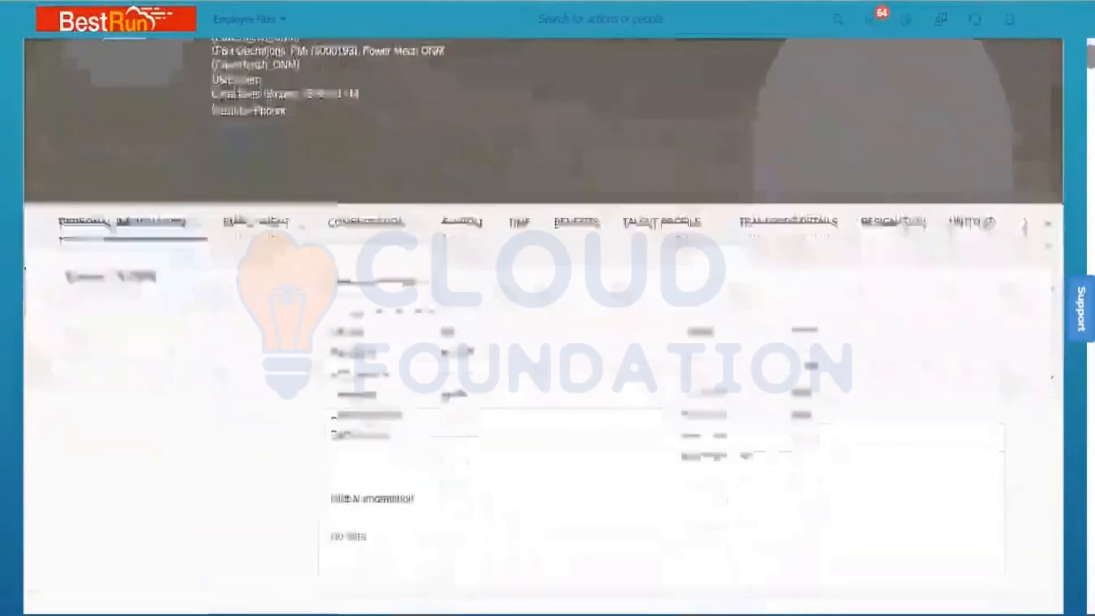
{"action": "scroll", "coordinate": [548, 308], "scroll_direction": "down", "scroll_amount": 4}
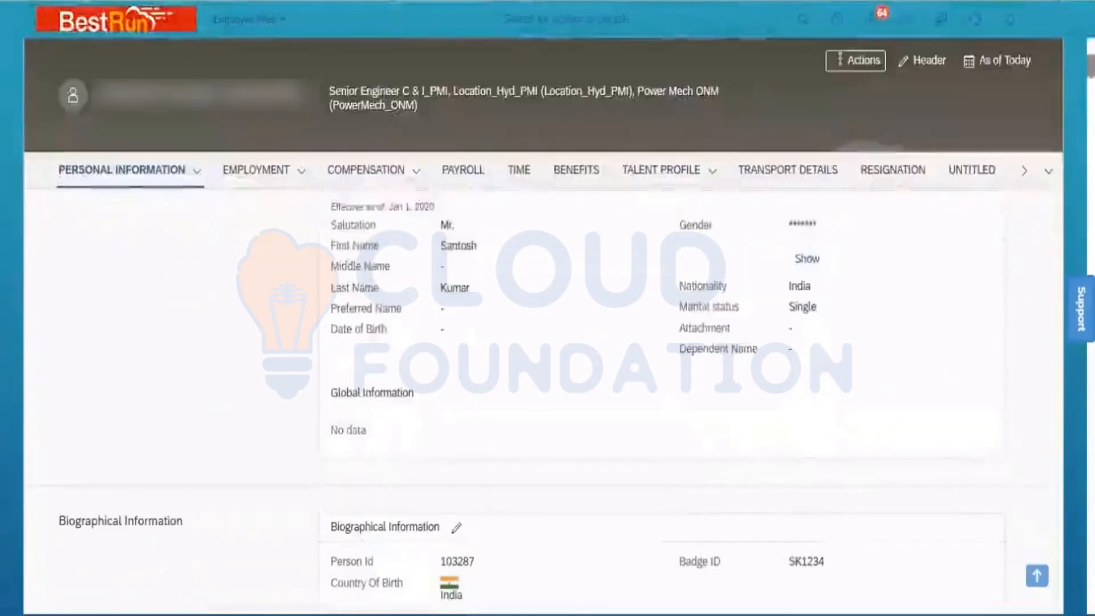
{"action": "scroll", "coordinate": [548, 308], "scroll_direction": "down", "scroll_amount": 3}
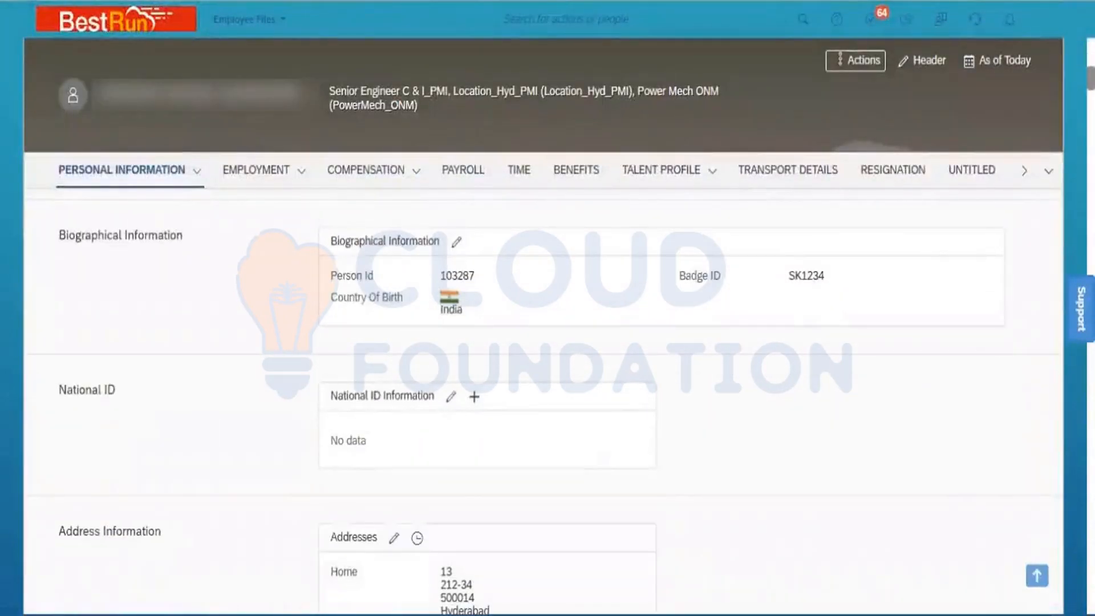
{"action": "scroll", "coordinate": [547, 308], "scroll_direction": "down", "scroll_amount": 3}
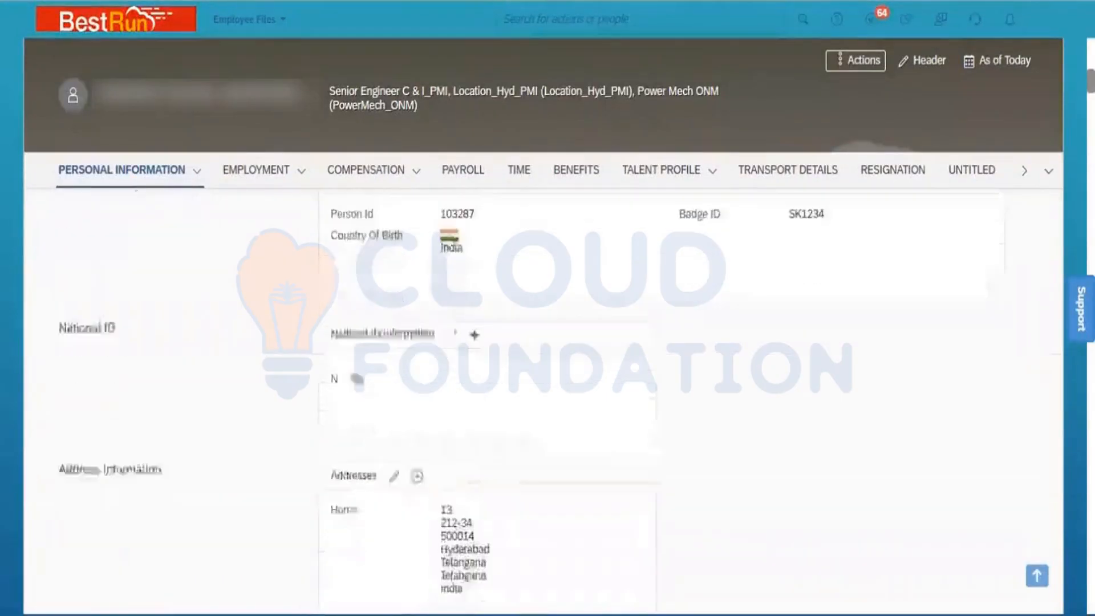
{"action": "scroll", "coordinate": [547, 308], "scroll_direction": "down", "scroll_amount": 2}
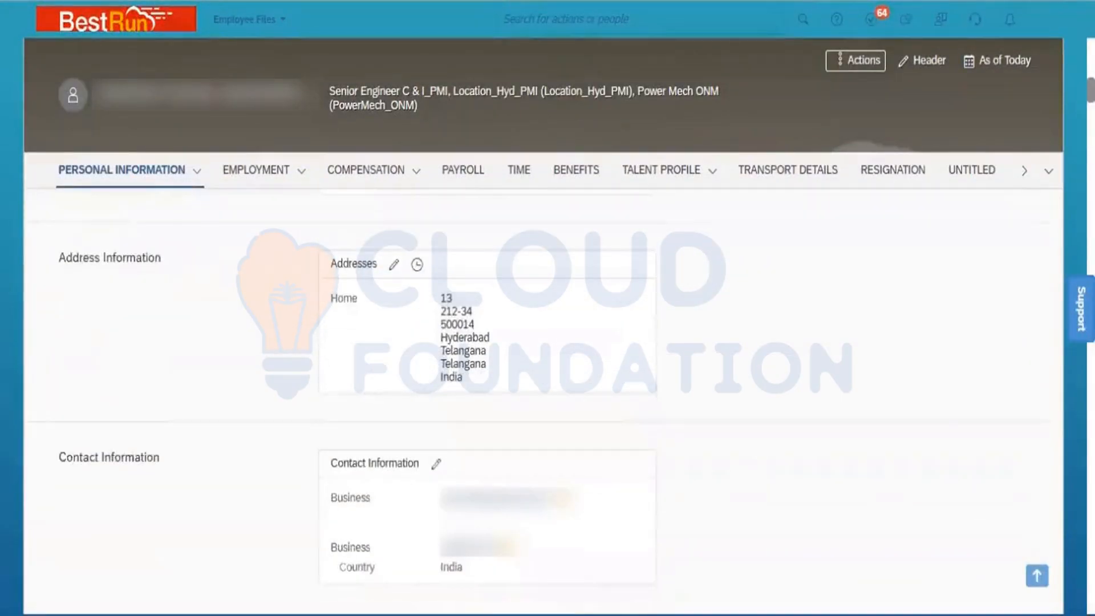
{"action": "scroll", "coordinate": [547, 308], "scroll_direction": "down", "scroll_amount": 2}
{"action": "scroll", "coordinate": [547, 308], "scroll_direction": "down", "scroll_amount": 3}
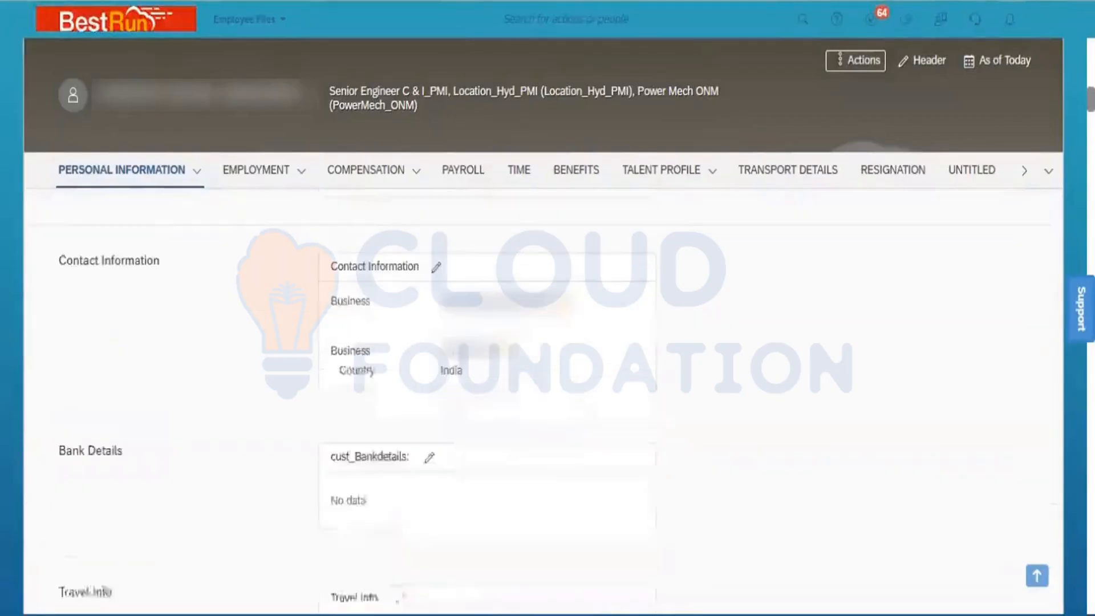
{"action": "scroll", "coordinate": [548, 308], "scroll_direction": "down", "scroll_amount": 2}
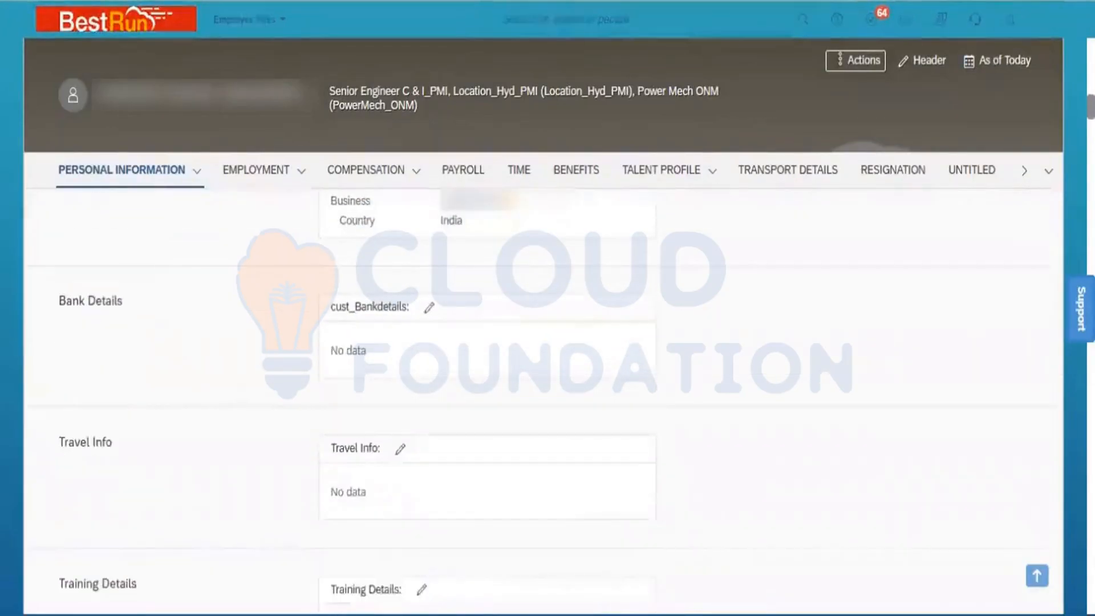
{"action": "scroll", "coordinate": [548, 308], "scroll_direction": "down", "scroll_amount": 3}
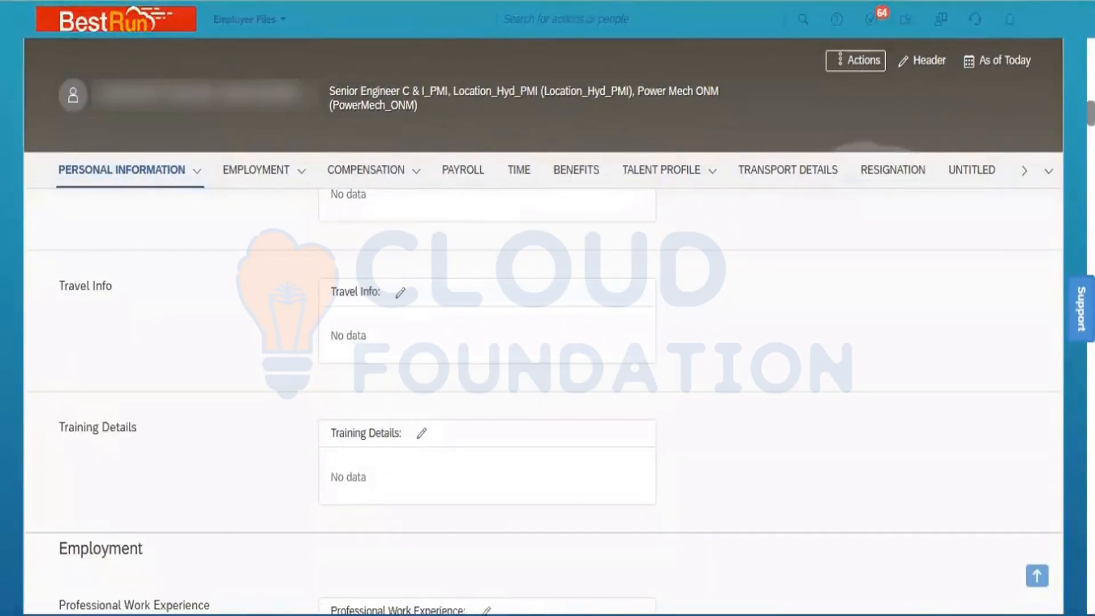
{"action": "scroll", "coordinate": [547, 308], "scroll_direction": "down", "scroll_amount": 10}
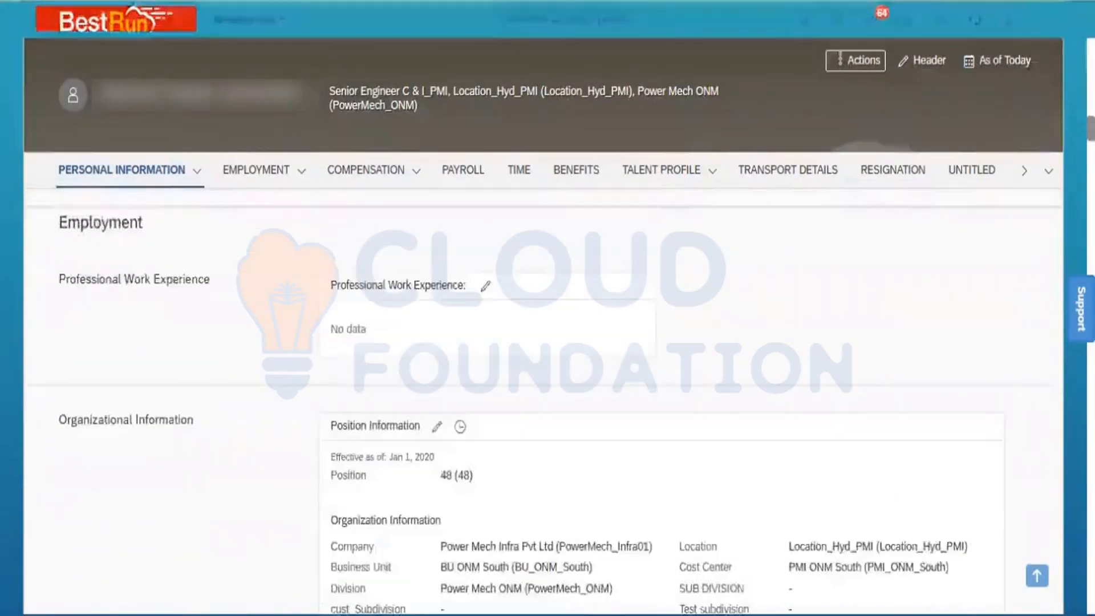
{"action": "scroll", "coordinate": [547, 308], "scroll_direction": "down", "scroll_amount": 7}
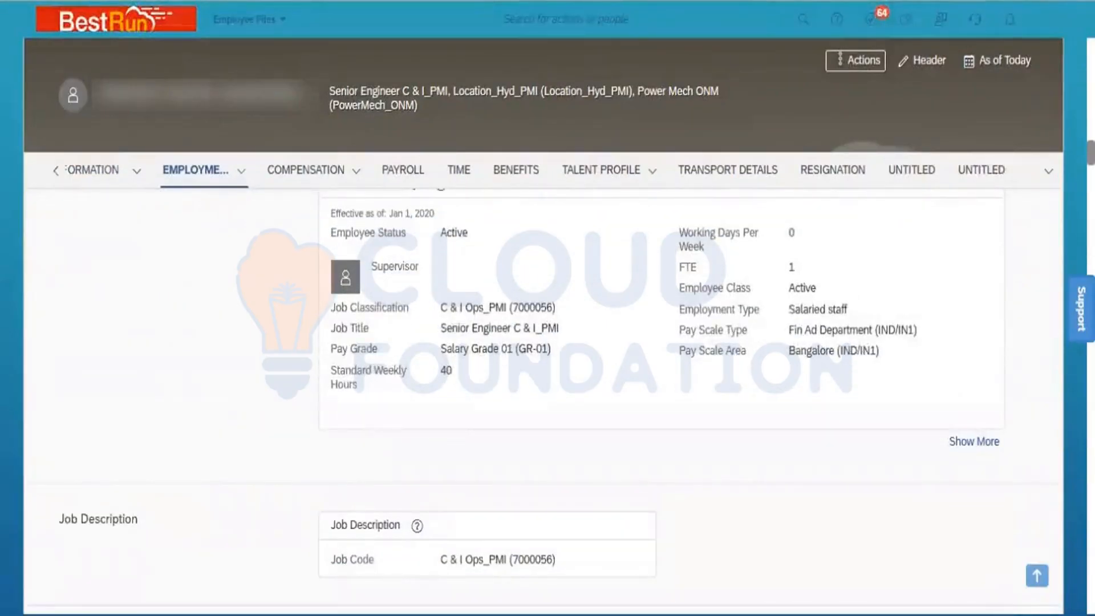
{"action": "scroll", "coordinate": [547, 399], "scroll_direction": "down", "scroll_amount": 2}
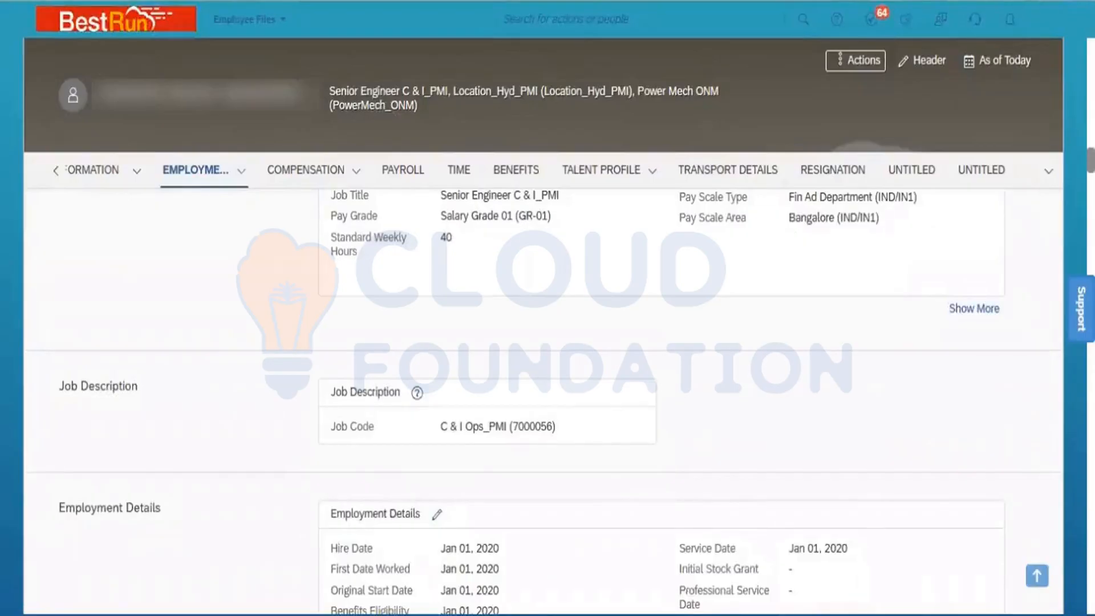
{"action": "scroll", "coordinate": [547, 399], "scroll_direction": "down", "scroll_amount": 3}
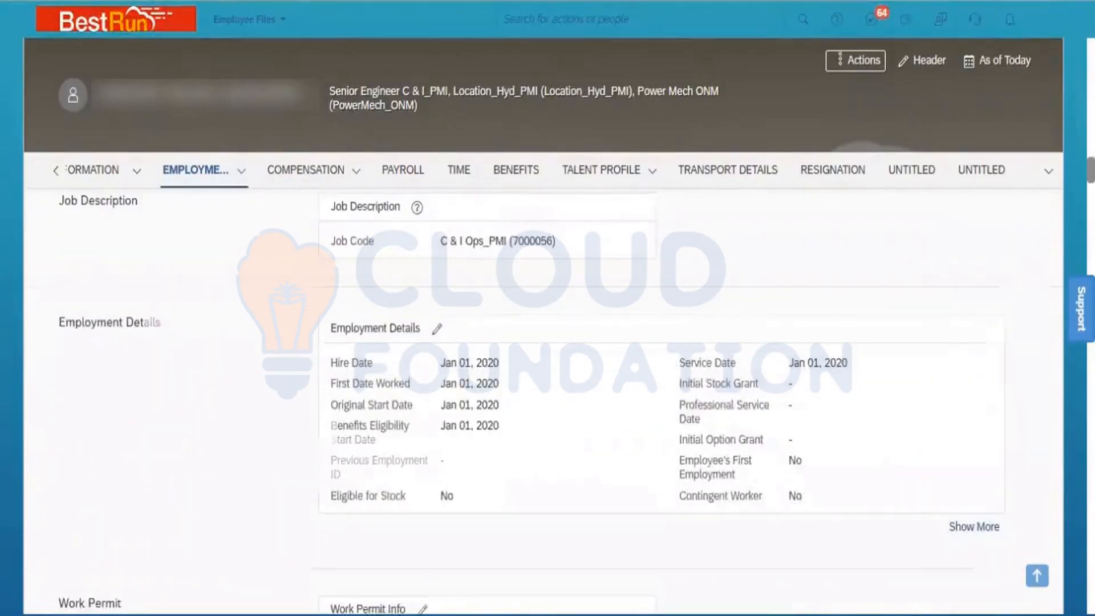
{"action": "scroll", "coordinate": [547, 399], "scroll_direction": "down", "scroll_amount": 6}
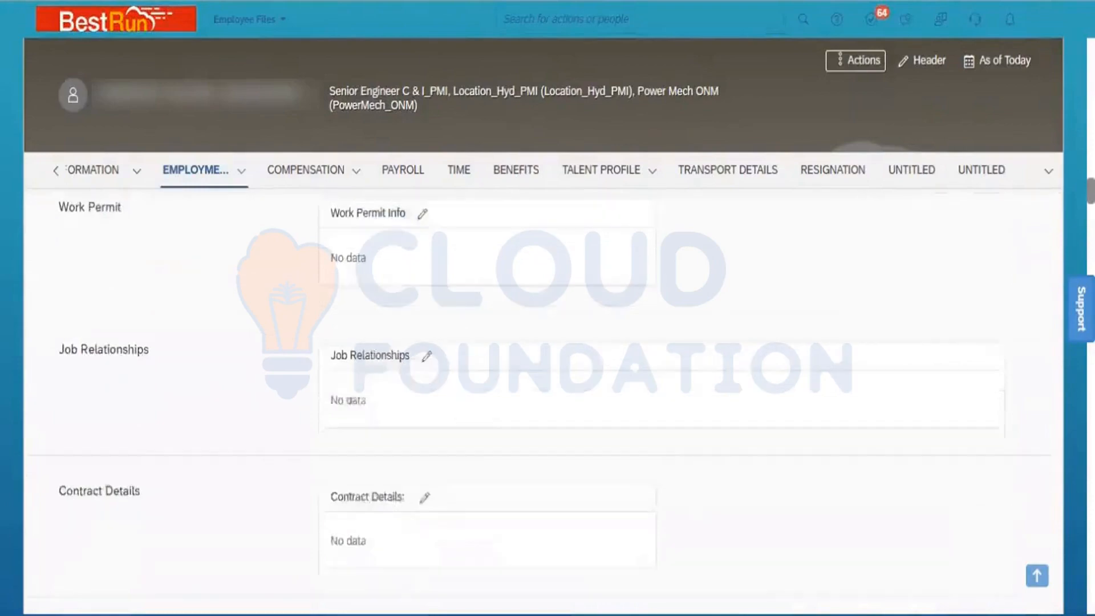
{"action": "scroll", "coordinate": [547, 400], "scroll_direction": "down", "scroll_amount": 6}
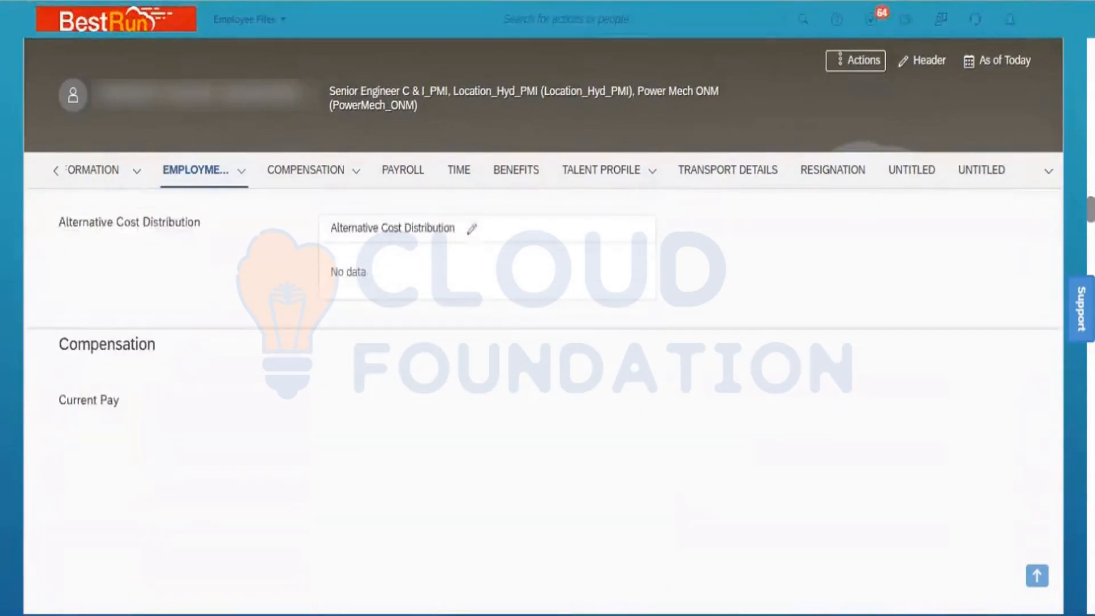
{"action": "scroll", "coordinate": [547, 399], "scroll_direction": "up", "scroll_amount": 20}
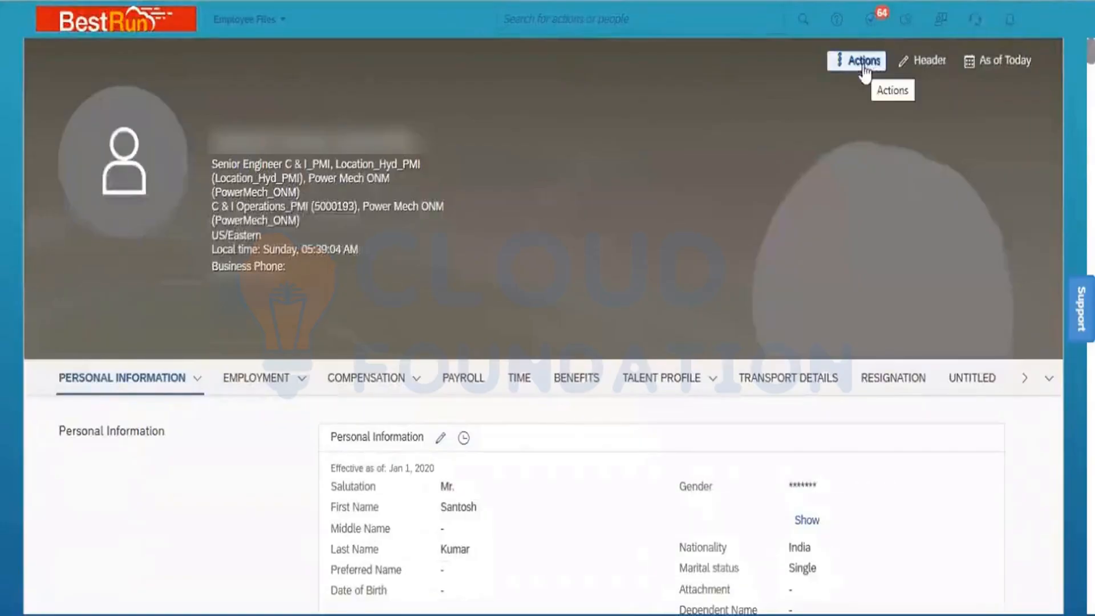
{"action": "left_click", "coordinate": [864, 63]}
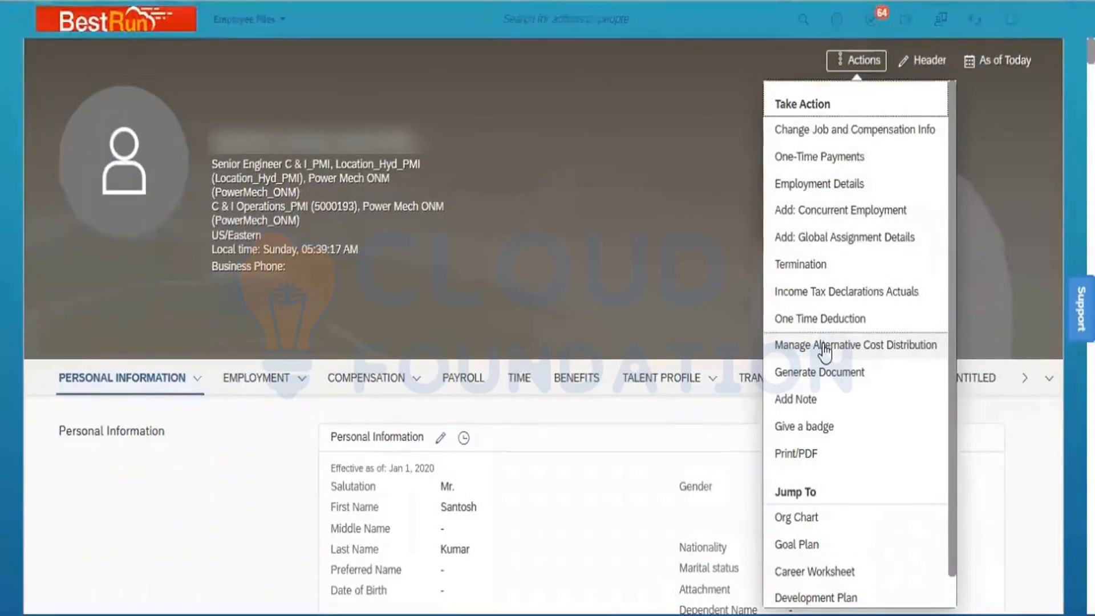
- Look over the Talent Profile sections, then jump to the employee's Org Chart from Actions
{"action": "left_click", "coordinate": [711, 422]}
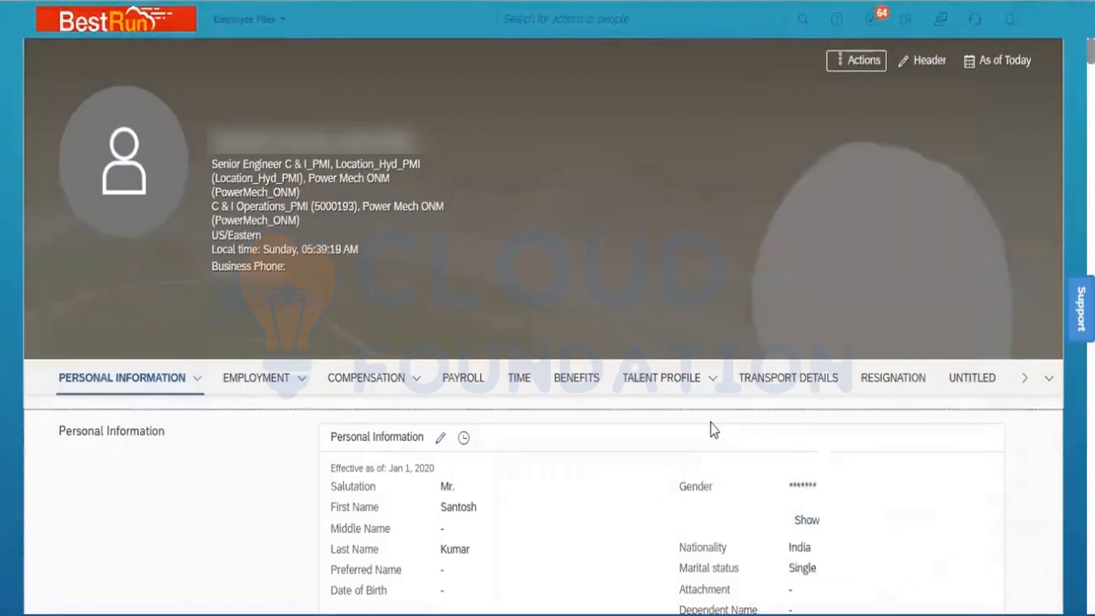
{"action": "left_click", "coordinate": [707, 379]}
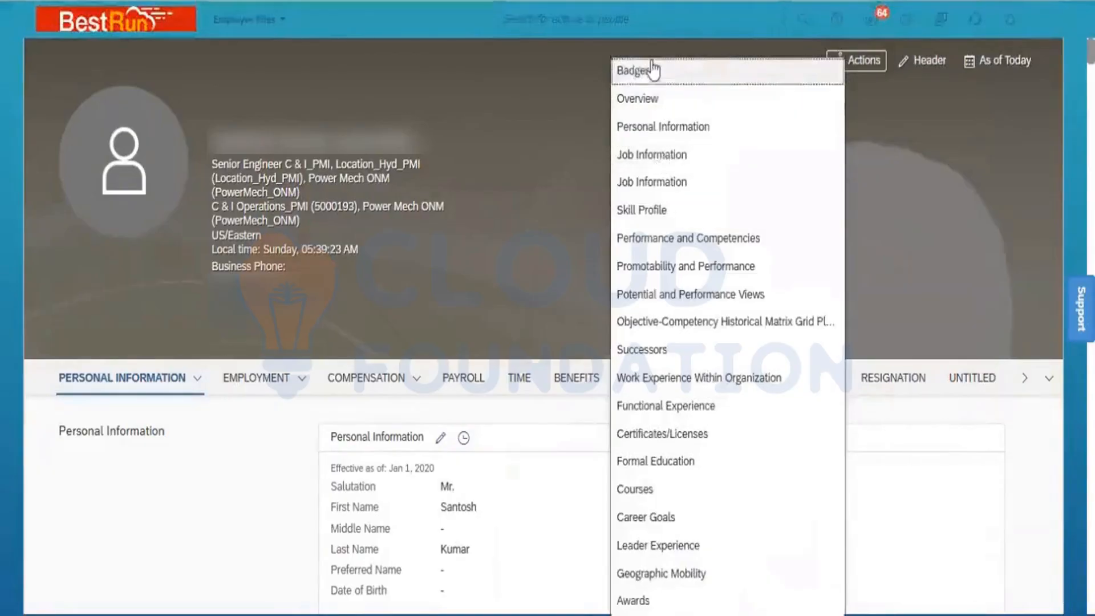
{"action": "left_click", "coordinate": [555, 422]}
{"action": "left_click", "coordinate": [856, 62]}
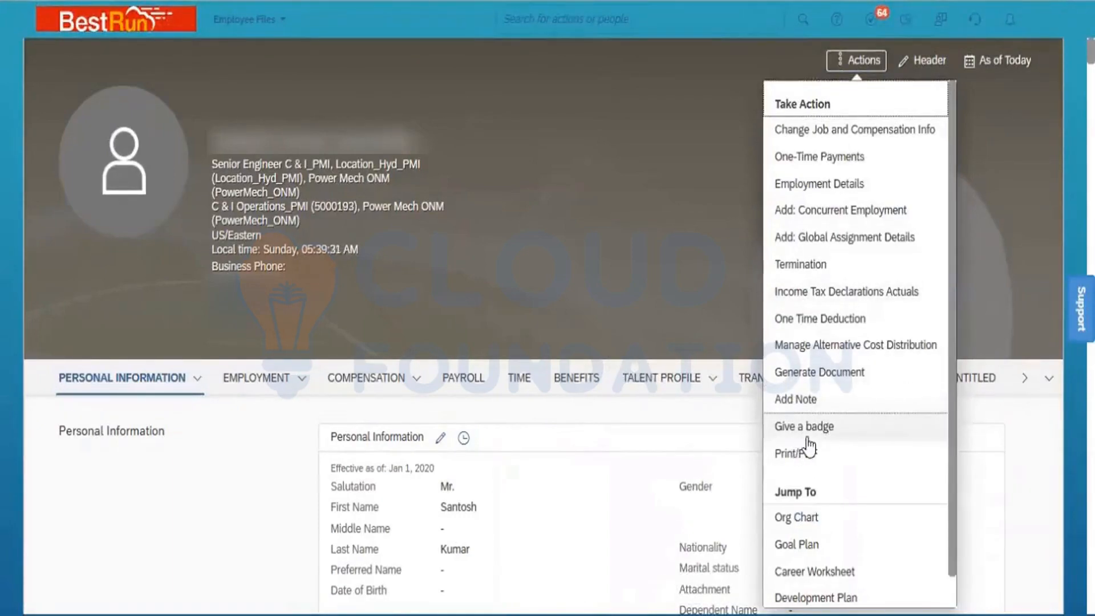
{"action": "left_click", "coordinate": [689, 423]}
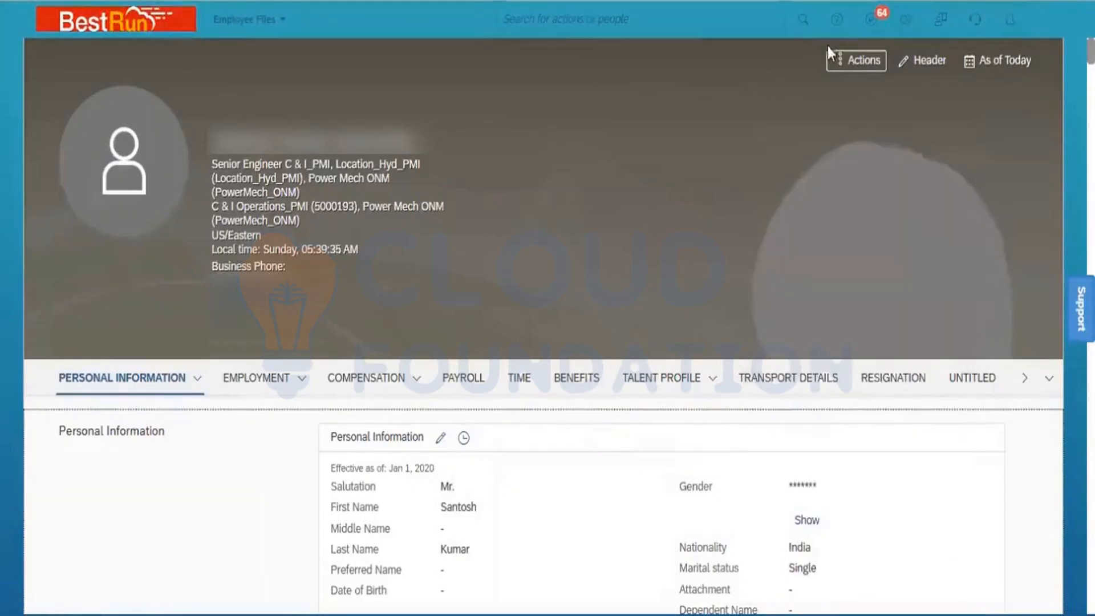
{"action": "left_click", "coordinate": [857, 60]}
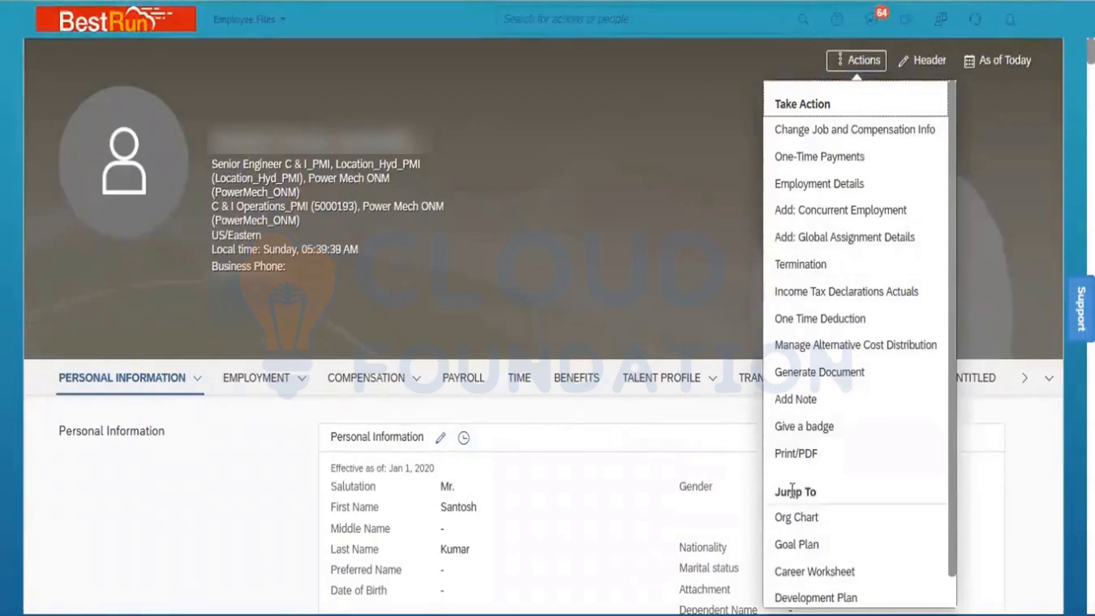
{"action": "left_click", "coordinate": [796, 516]}
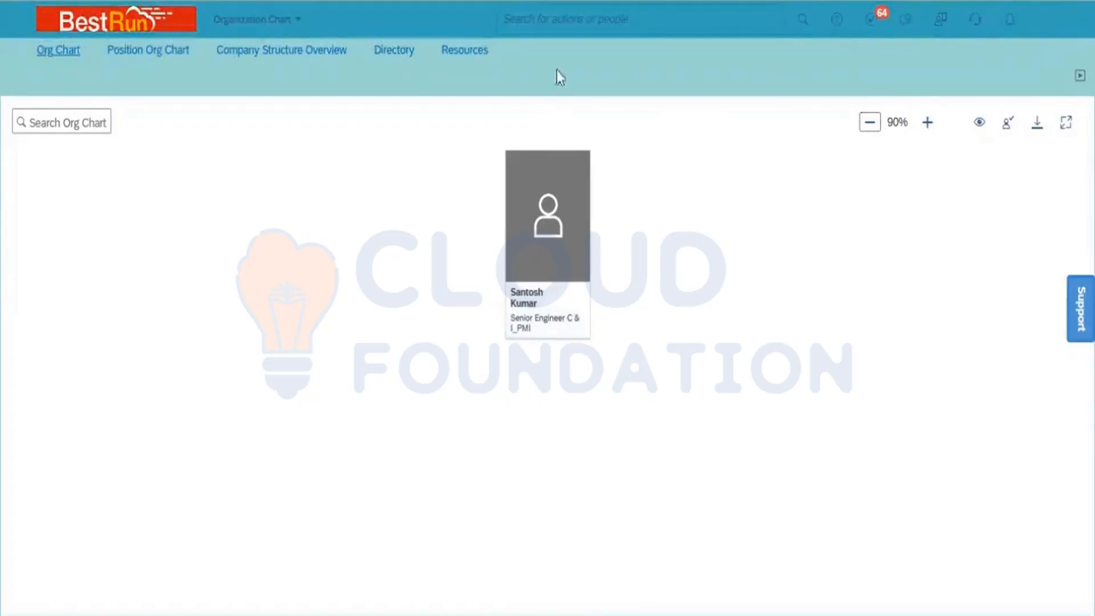
- Search for the SVP Operations & Maintenance by name and open their employee file
{"action": "left_click", "coordinate": [577, 22]}
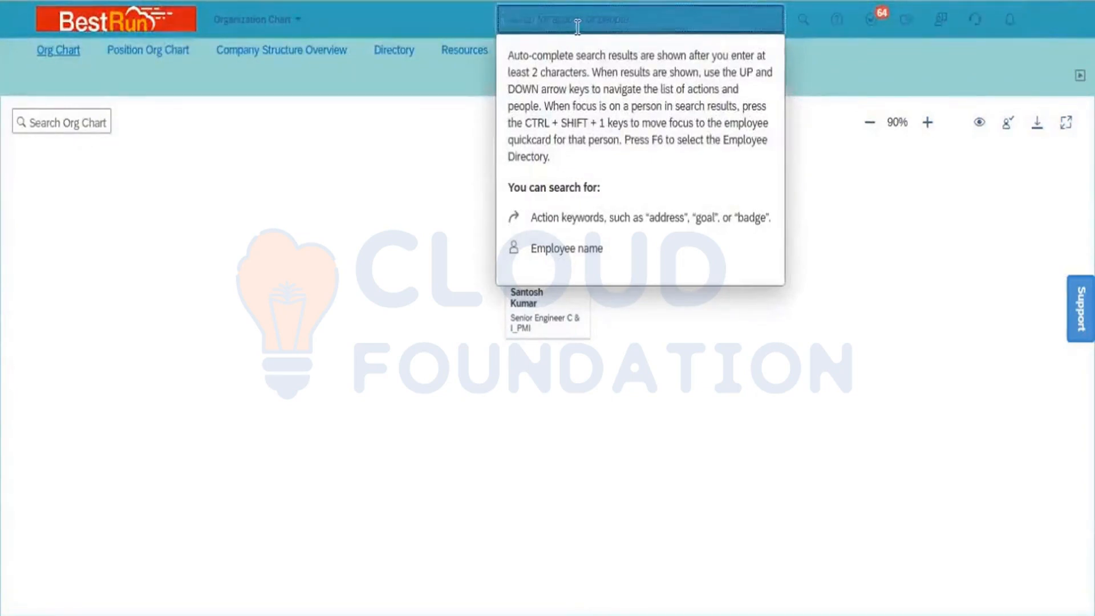
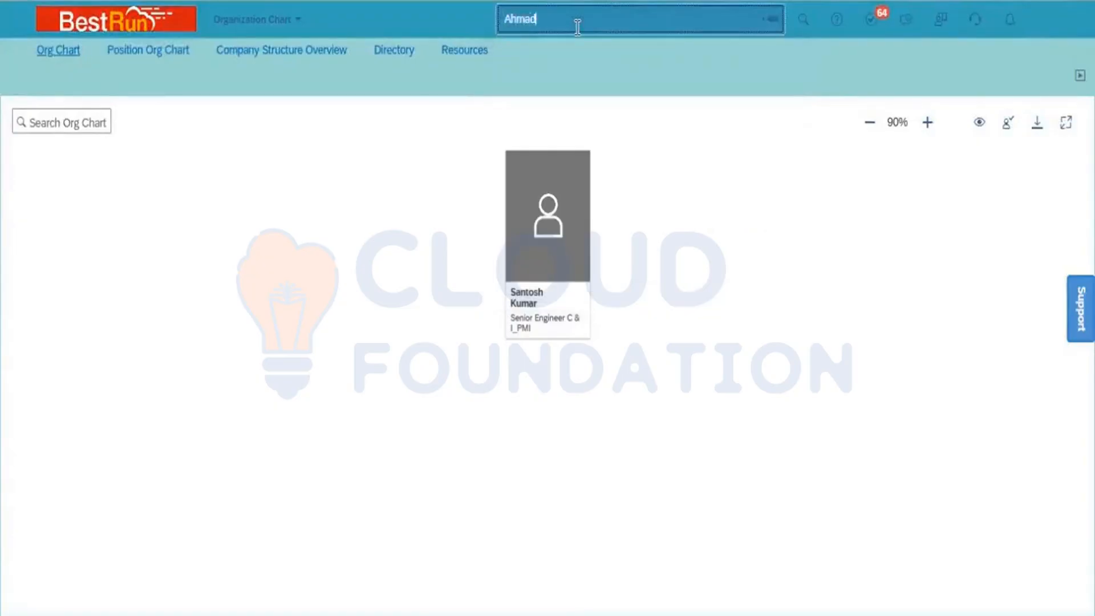
{"action": "left_click", "coordinate": [608, 110]}
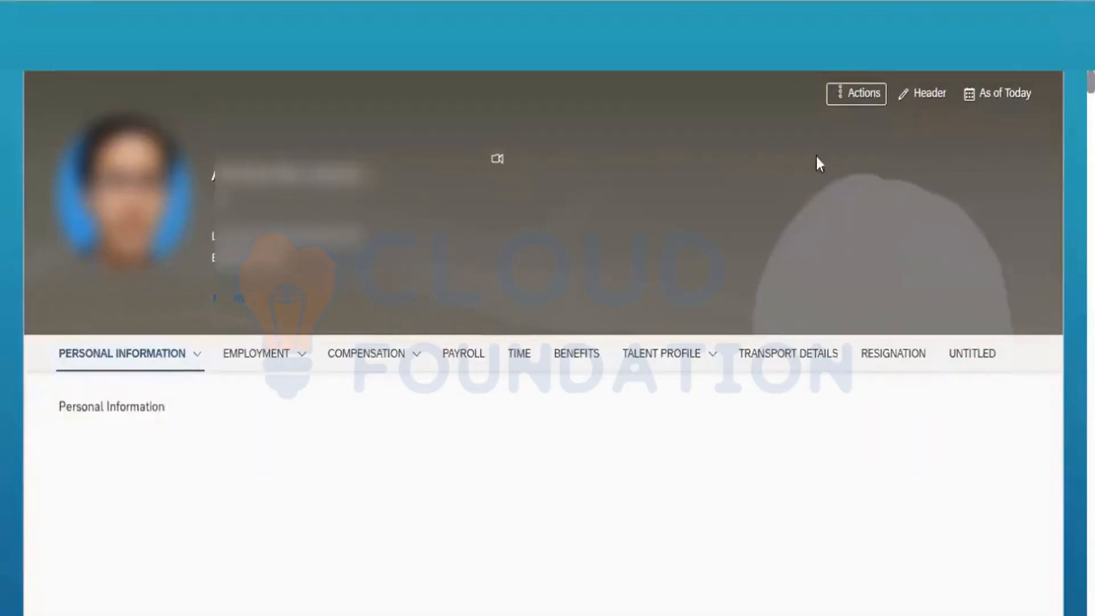
- Jump from this SVP's Actions menu to the Org Chart showing their five direct reports
{"action": "left_click", "coordinate": [864, 94]}
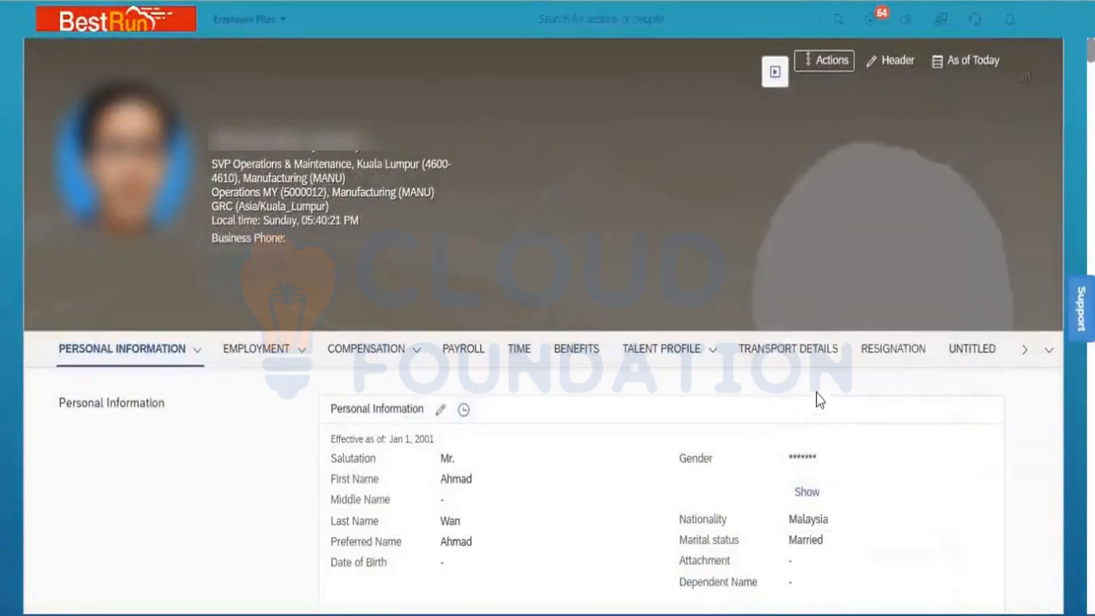
{"action": "left_click", "coordinate": [826, 59]}
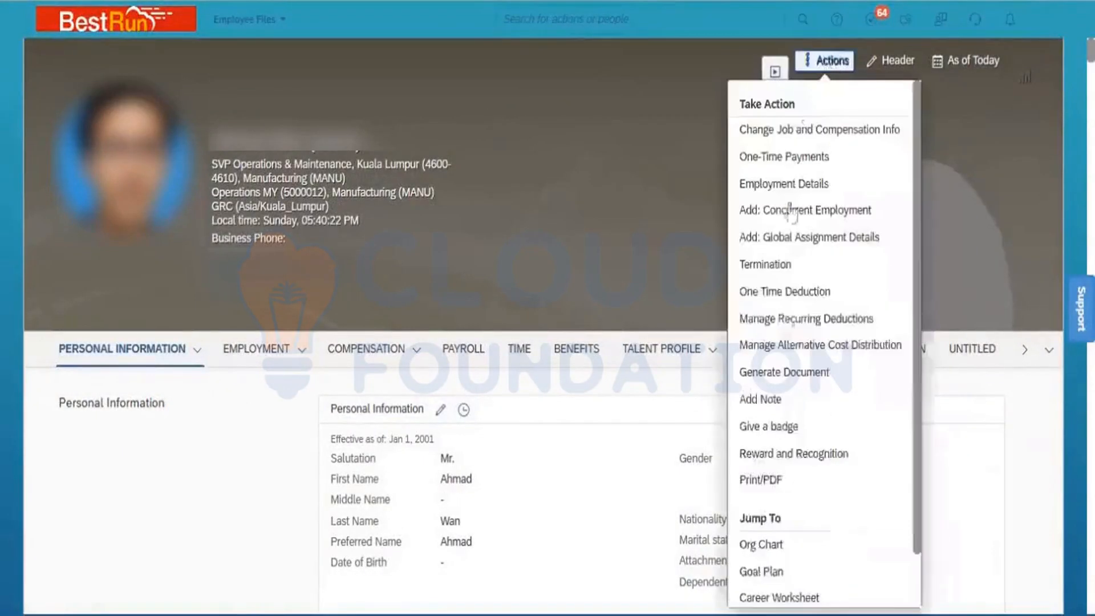
{"action": "left_click", "coordinate": [774, 549]}
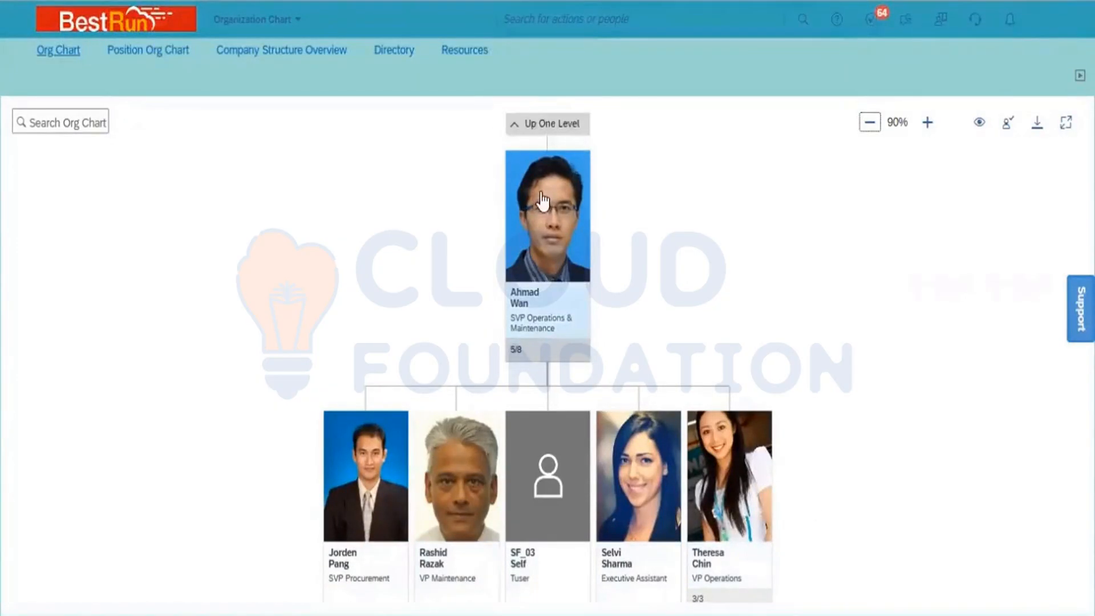
- Move the org chart up one level to the President SEA and reposition the view
{"action": "left_click", "coordinate": [550, 129]}
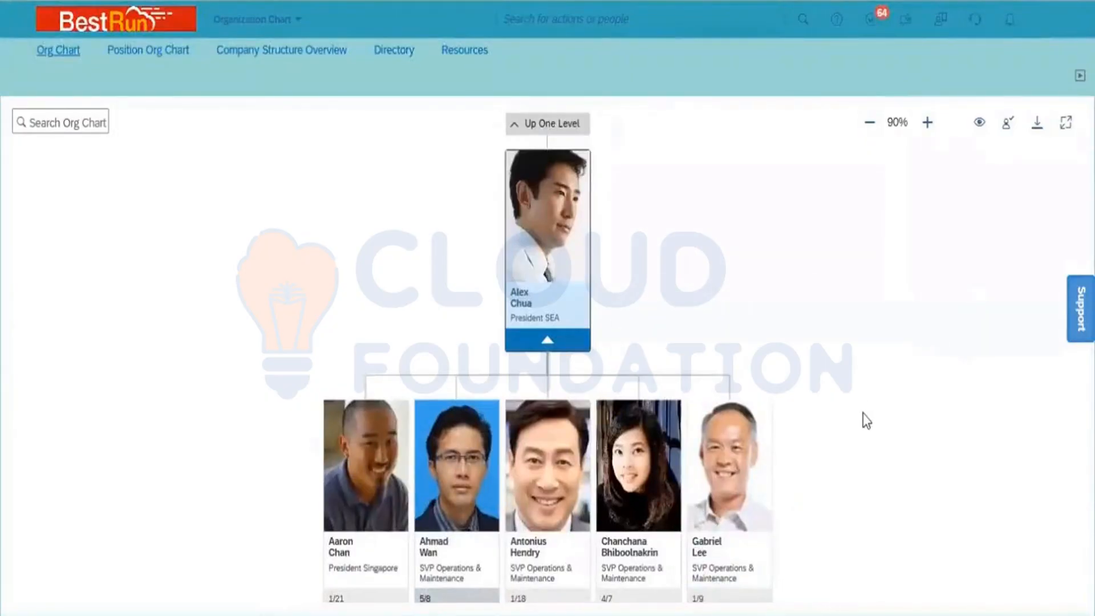
{"action": "mouse_move", "coordinate": [863, 420]}
{"action": "left_mouse_down"}
{"action": "mouse_move", "coordinate": [914, 218]}
{"action": "mouse_move", "coordinate": [919, 149]}
{"action": "mouse_move", "coordinate": [840, 443]}
{"action": "mouse_move", "coordinate": [849, 409]}
{"action": "left_mouse_up"}
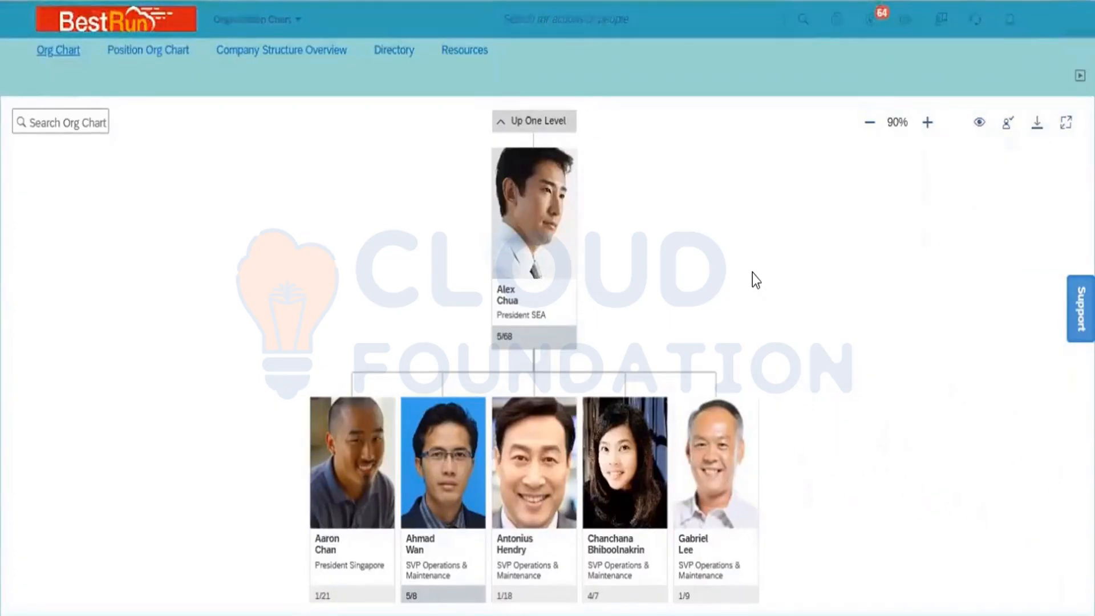
- Find the new Senior Engineer C & I_PMI employee by name and start Change Job and Compensation Info
{"action": "left_click", "coordinate": [544, 17]}
{"action": "type", "text": "Sant"}
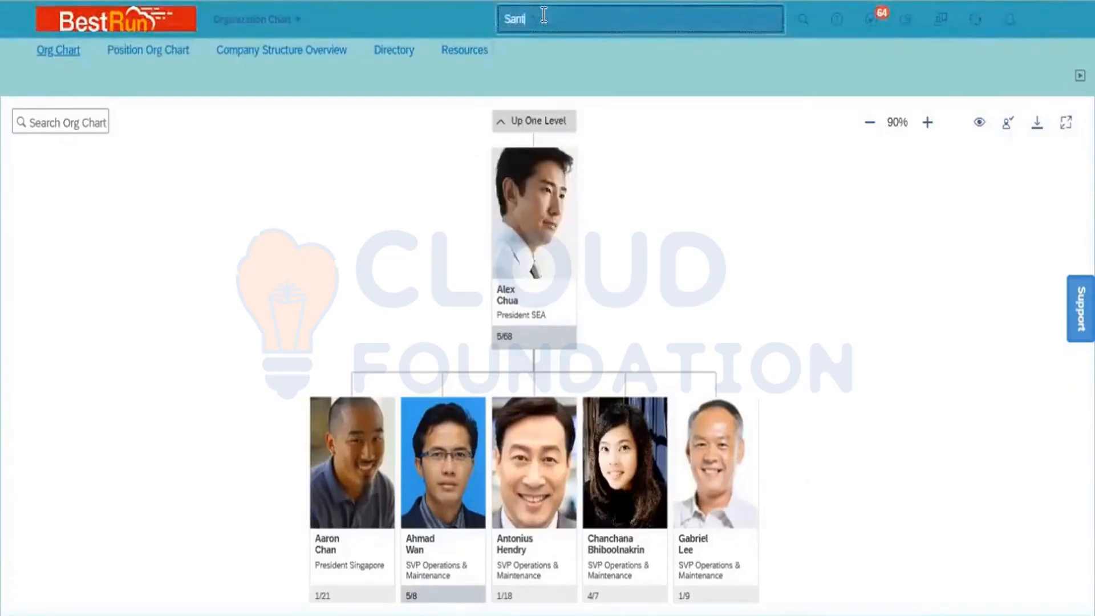
{"action": "type", "text": "osh"}
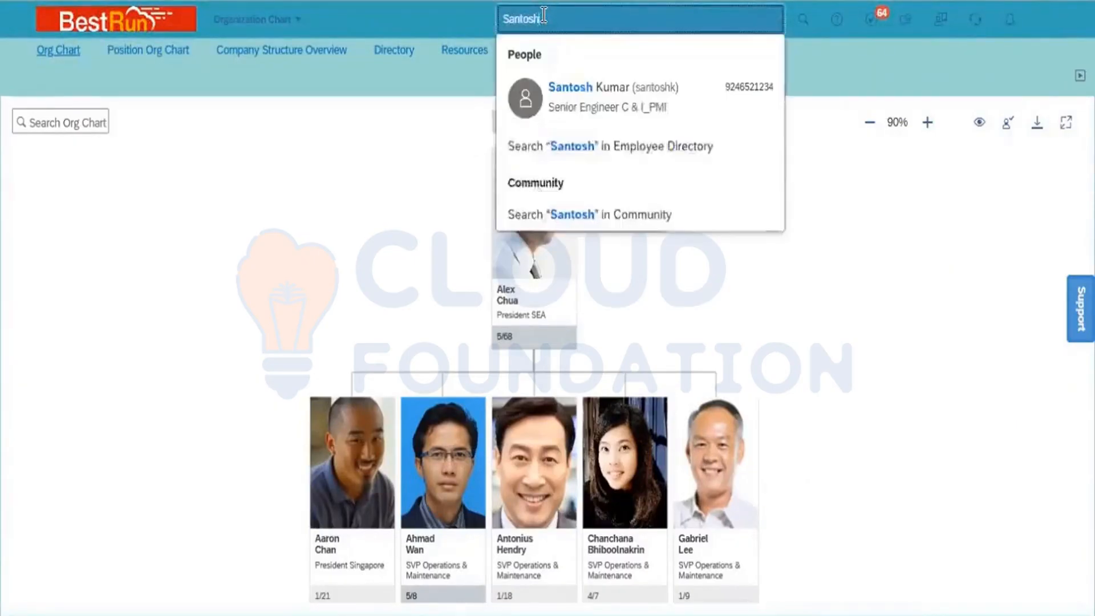
{"action": "mouse_move", "coordinate": [600, 112]}
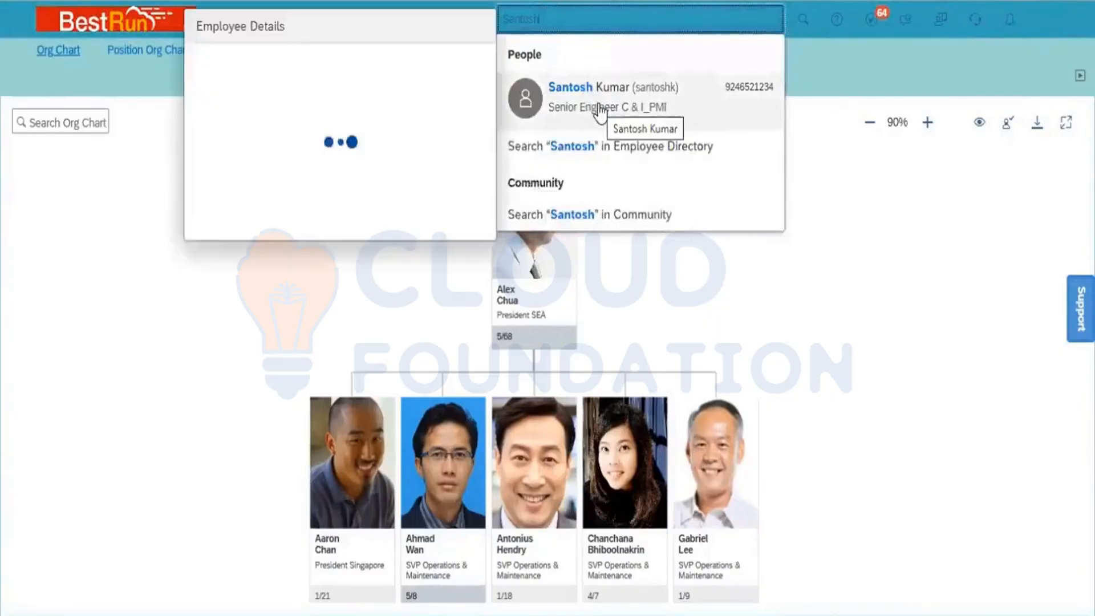
{"action": "left_click", "coordinate": [600, 112]}
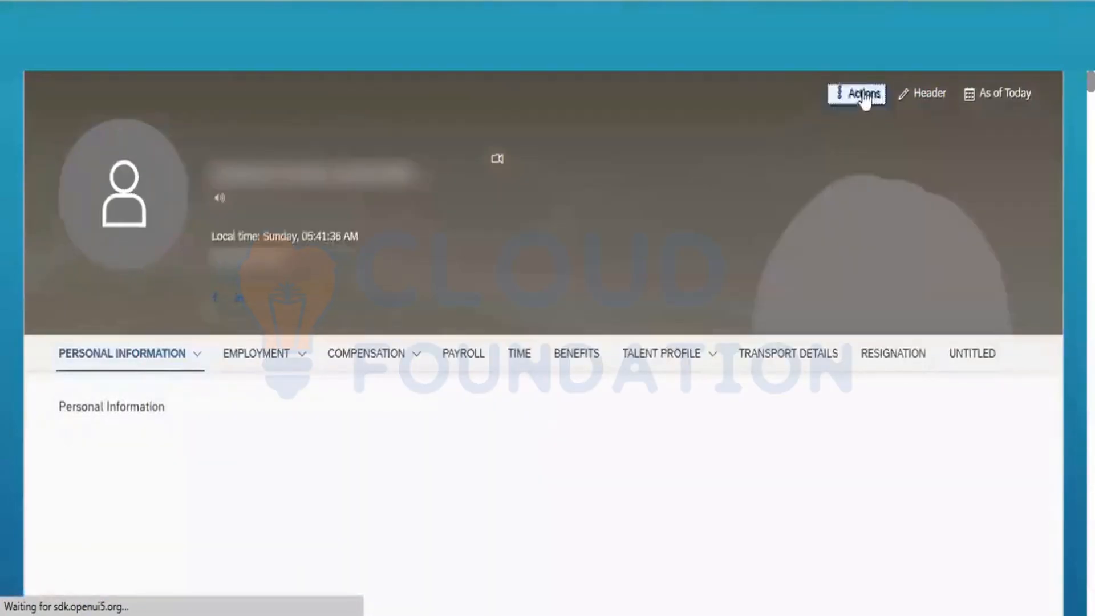
{"action": "left_click", "coordinate": [864, 95]}
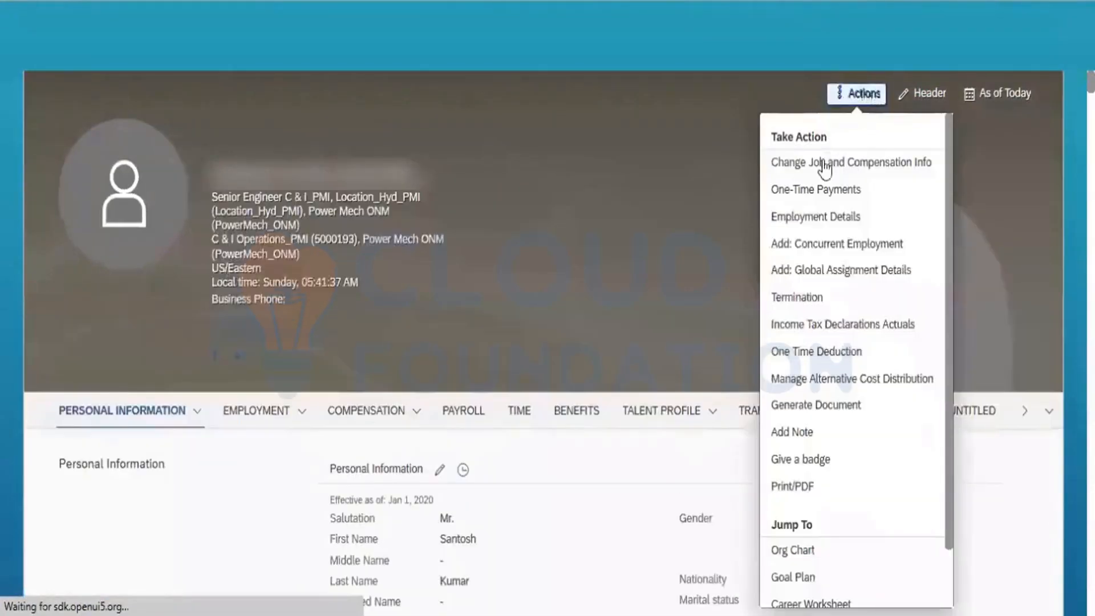
{"action": "left_click", "coordinate": [824, 165]}
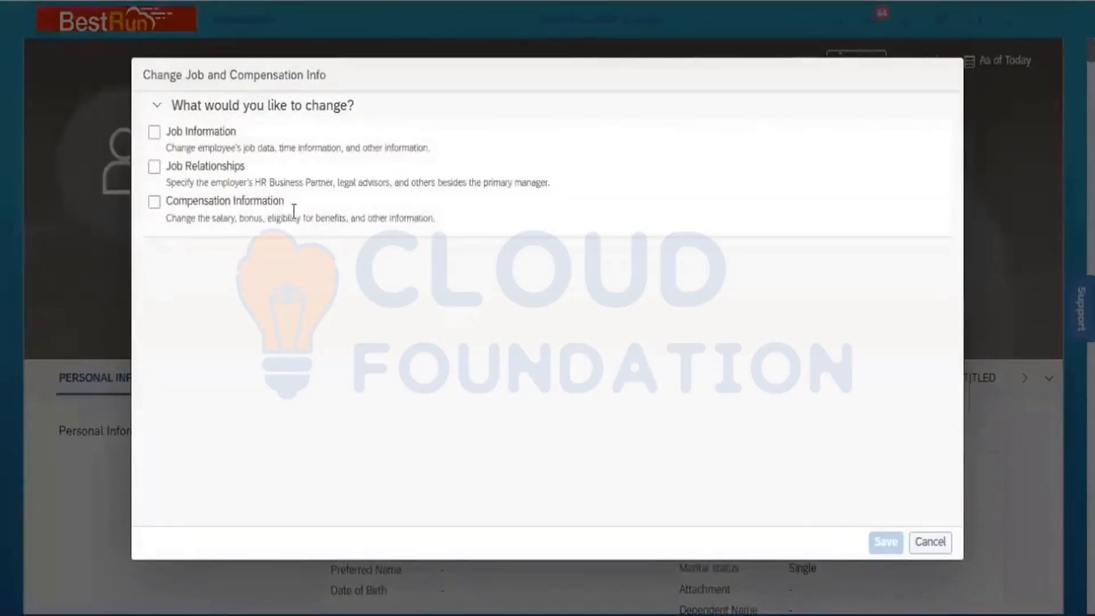
- Select Job Information as the change, effective Jan 01, 2023
{"action": "left_click", "coordinate": [153, 133]}
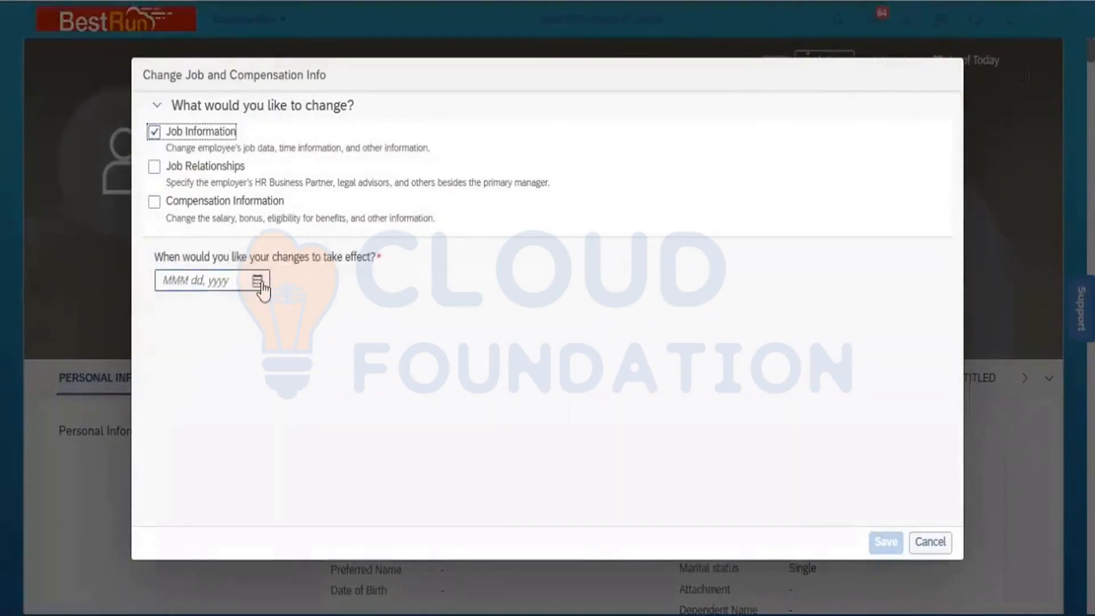
{"action": "left_click", "coordinate": [257, 281]}
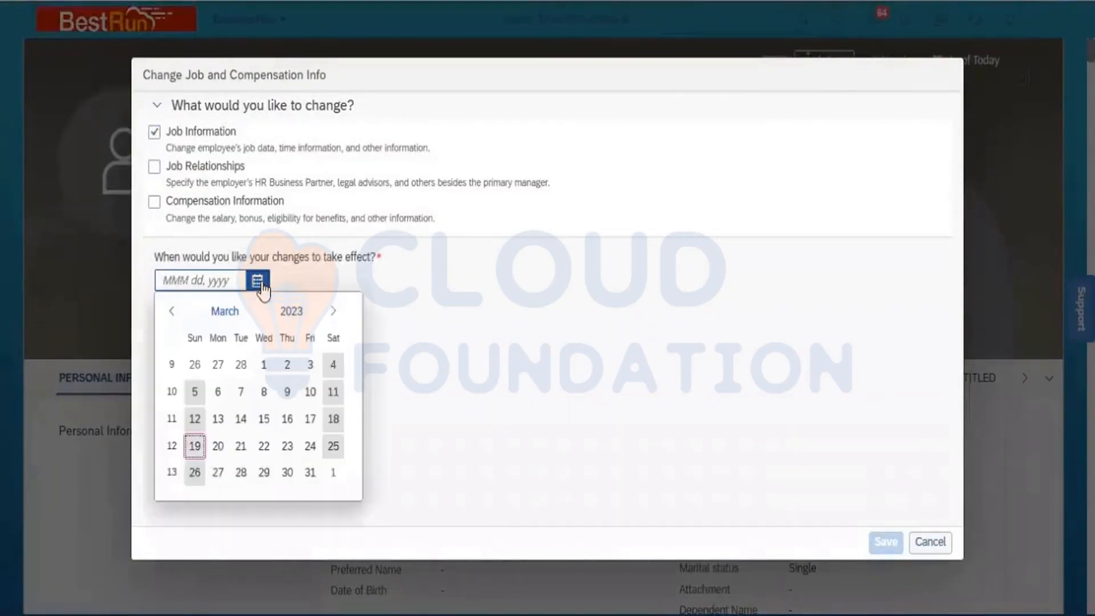
{"action": "left_click", "coordinate": [225, 313]}
{"action": "left_click", "coordinate": [196, 363]}
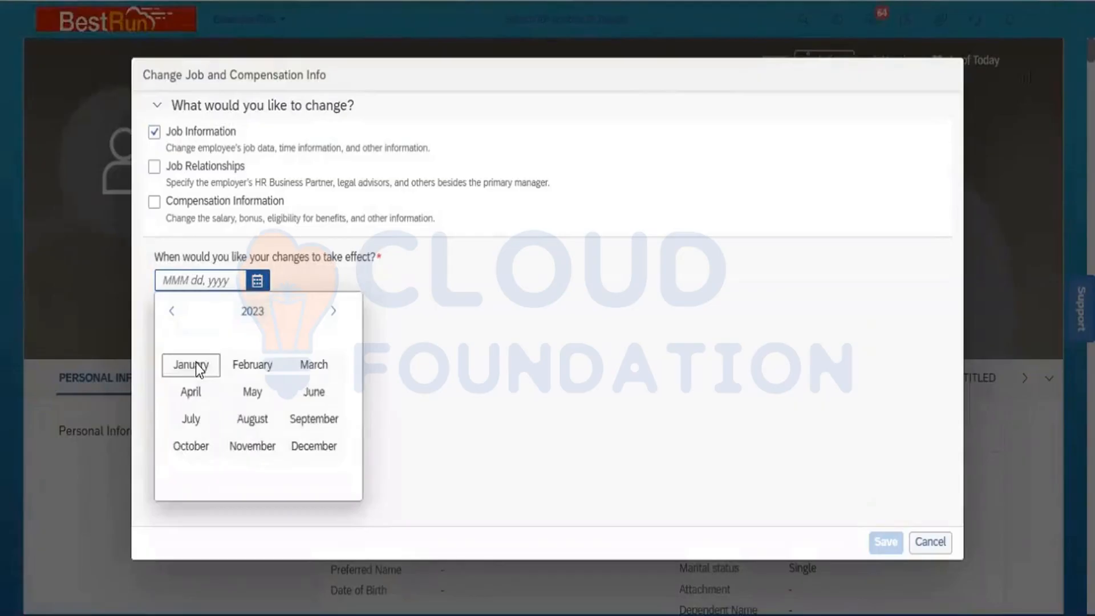
{"action": "left_click", "coordinate": [195, 364]}
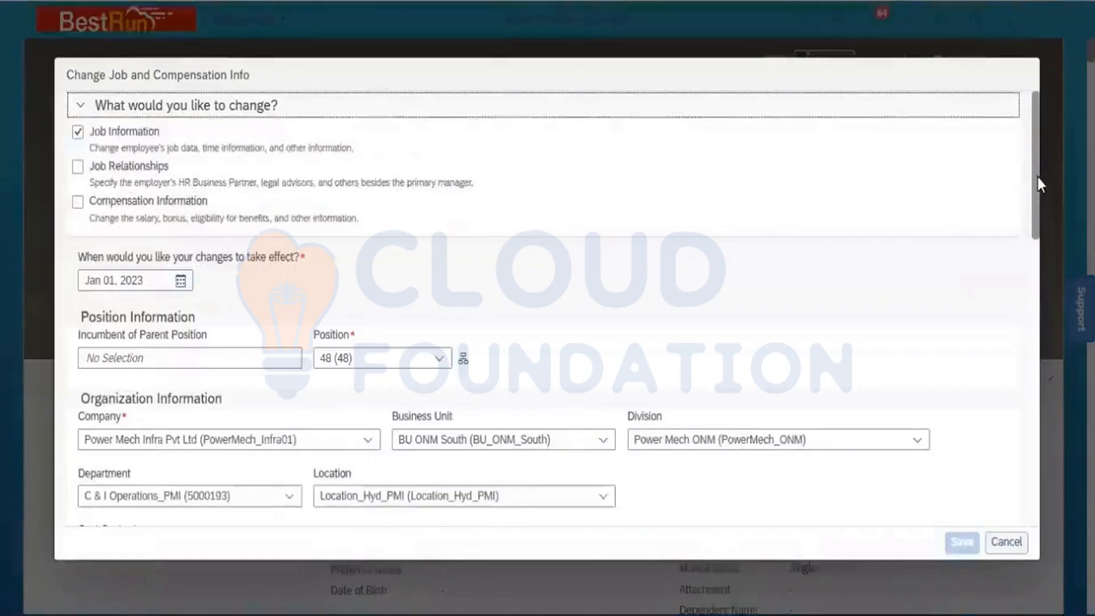
- Replace No Manager with the SVP Operations & Maintenance as supervisor and attempt to save
{"action": "left_click_drag", "start_coordinate": [1038, 177], "coordinate": [1030, 308]}
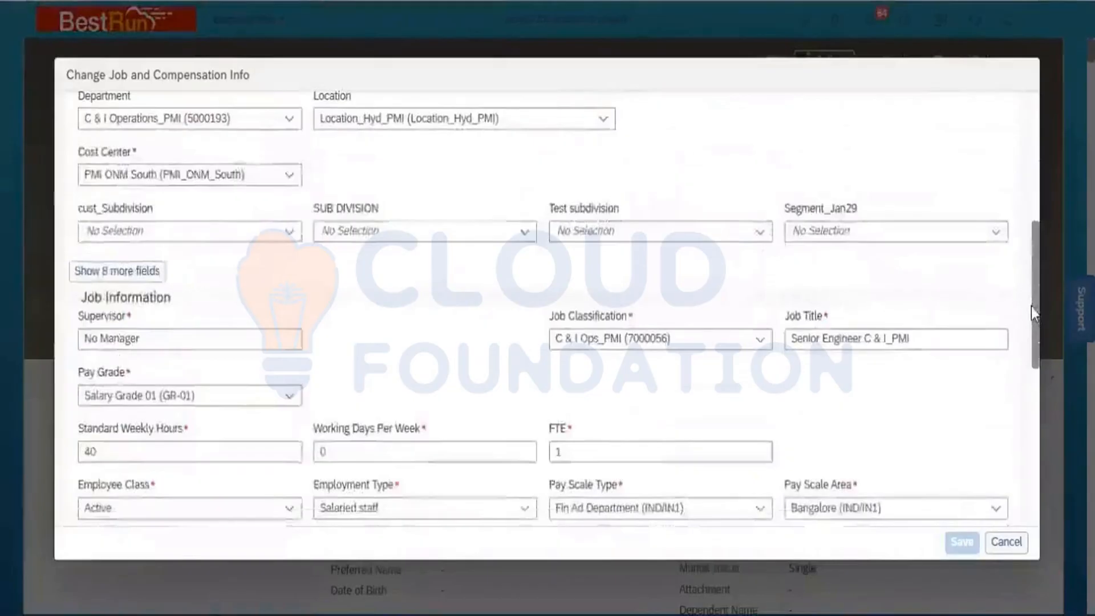
{"action": "left_click", "coordinate": [153, 338]}
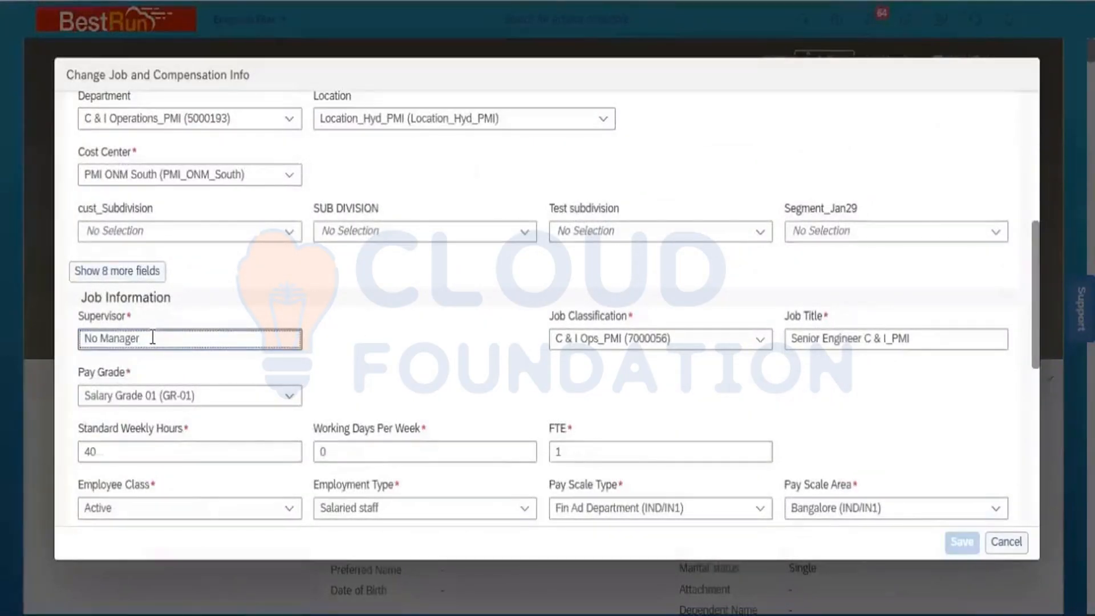
{"action": "key", "text": "shift+Left"}
{"action": "key", "text": "shift+Left"}
{"action": "key", "text": "shift+Left"}
{"action": "key", "text": "shift+Left"}
{"action": "key", "text": "shift+Left"}
{"action": "key", "text": "shift+Left"}
{"action": "key", "text": "shift+Left"}
{"action": "key", "text": "shift+Left"}
{"action": "key", "text": "shift+Left"}
{"action": "key", "text": "shift+Left"}
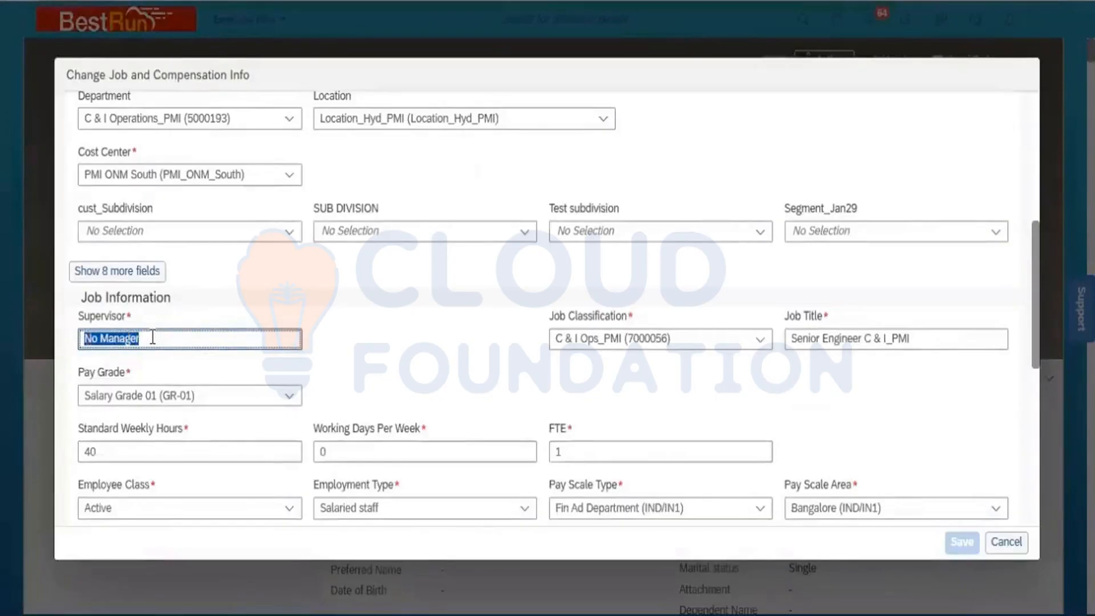
{"action": "type", "text": "Ahmad"}
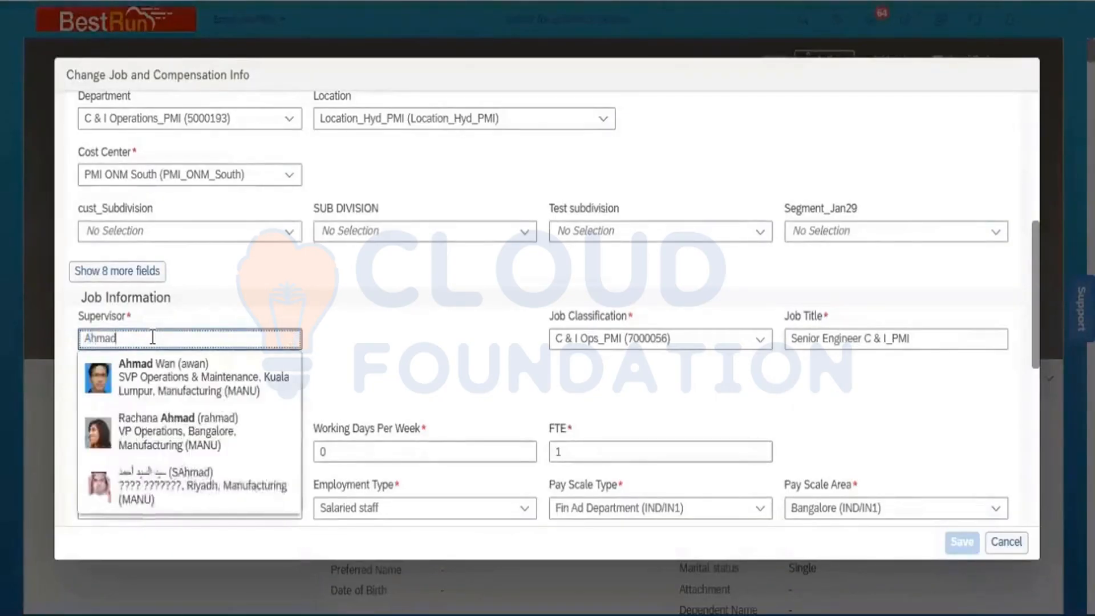
{"action": "left_click", "coordinate": [166, 378]}
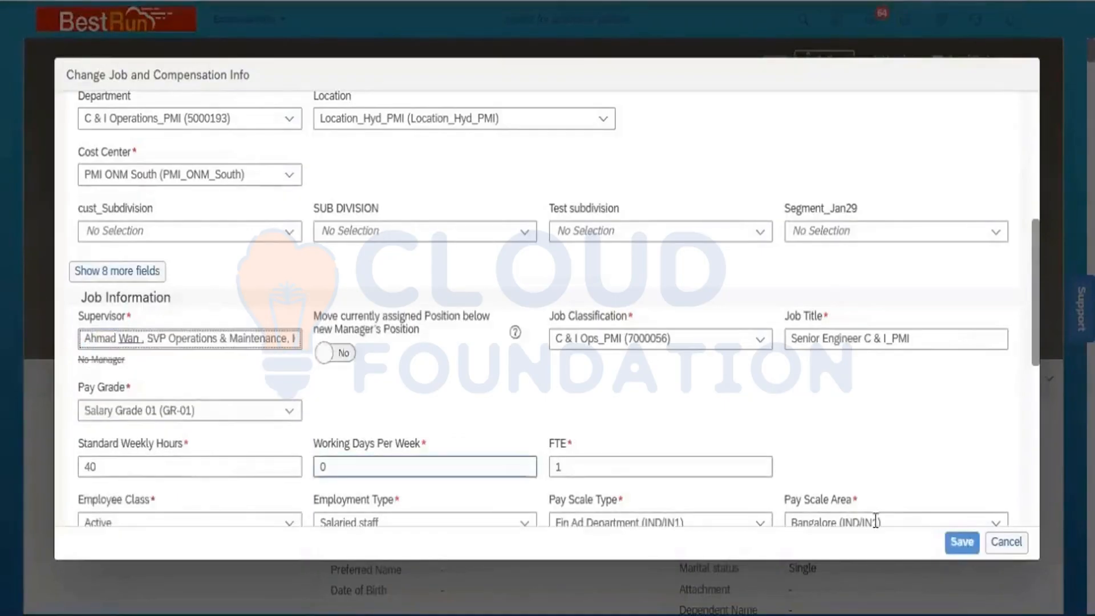
{"action": "left_click", "coordinate": [948, 543]}
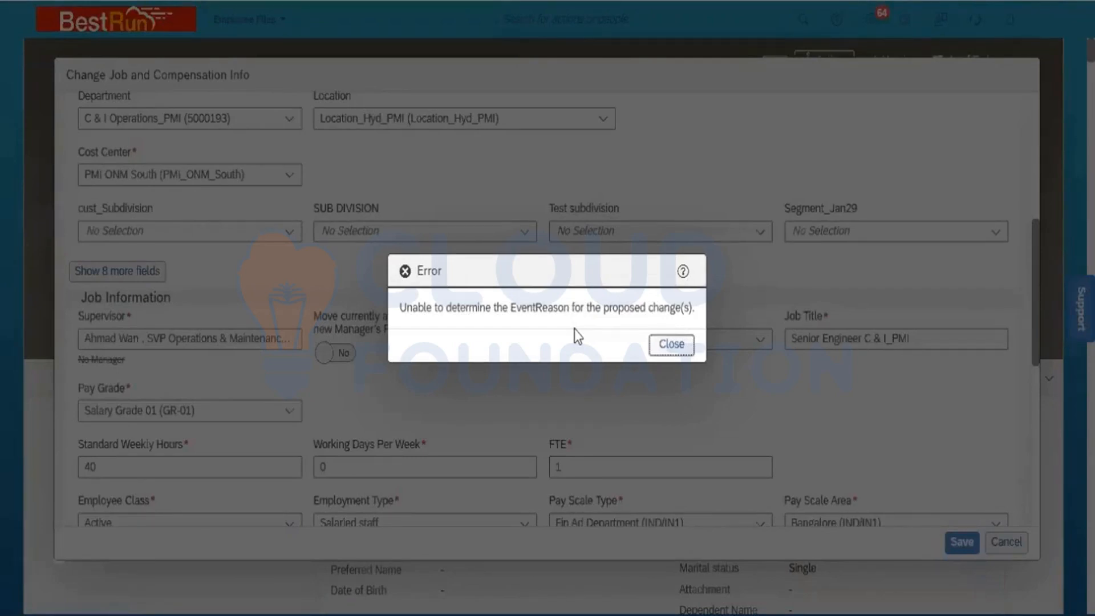
- Discard the failed change and jump to the Job Information section of the employee file
{"action": "left_click", "coordinate": [671, 345]}
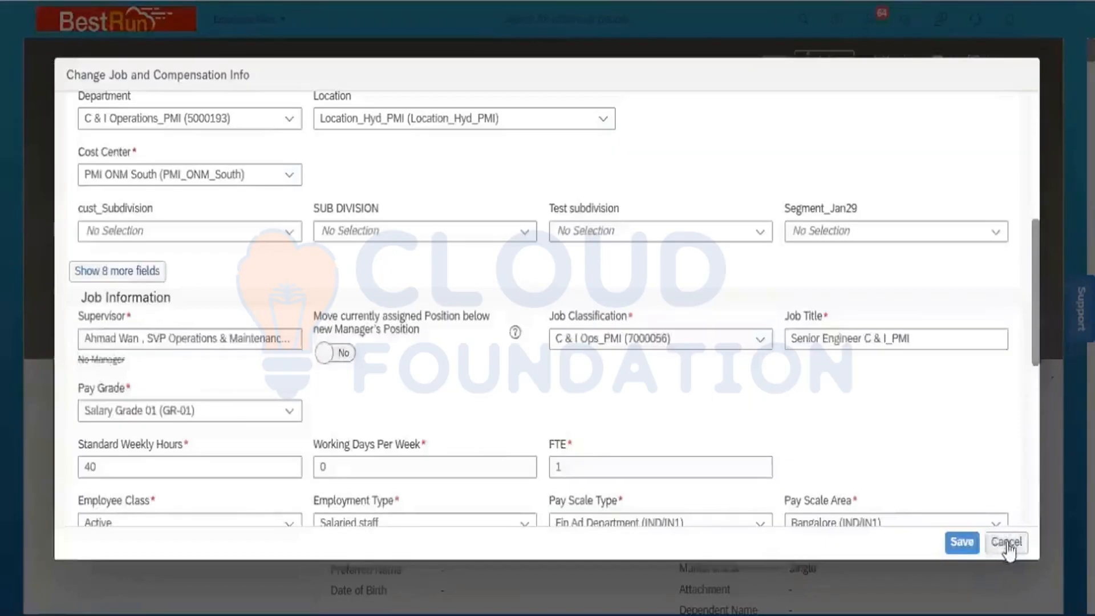
{"action": "left_click", "coordinate": [1006, 541]}
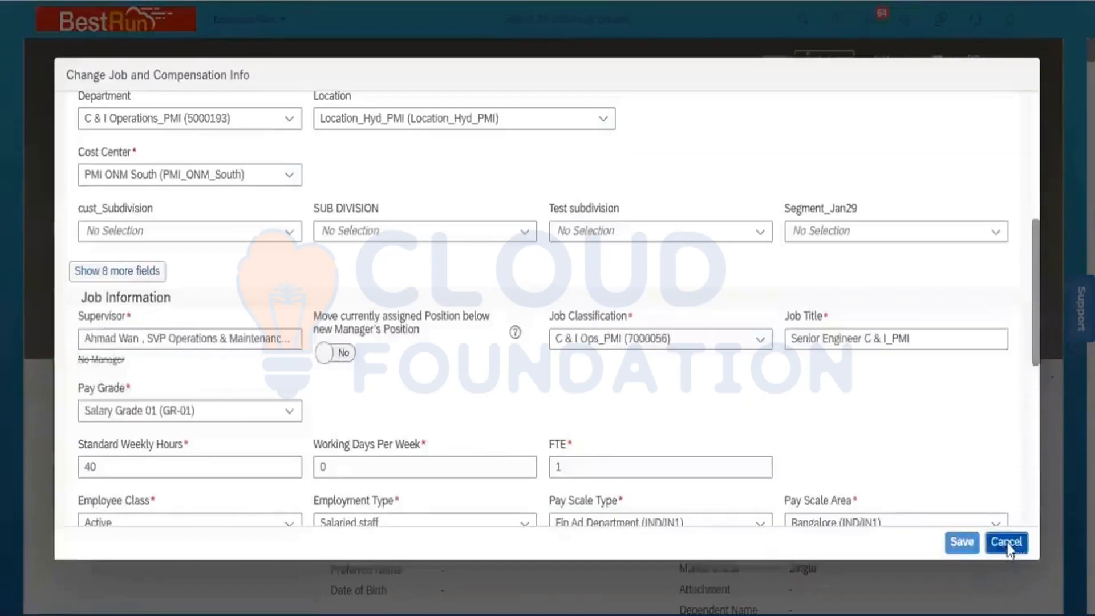
{"action": "left_click", "coordinate": [592, 344]}
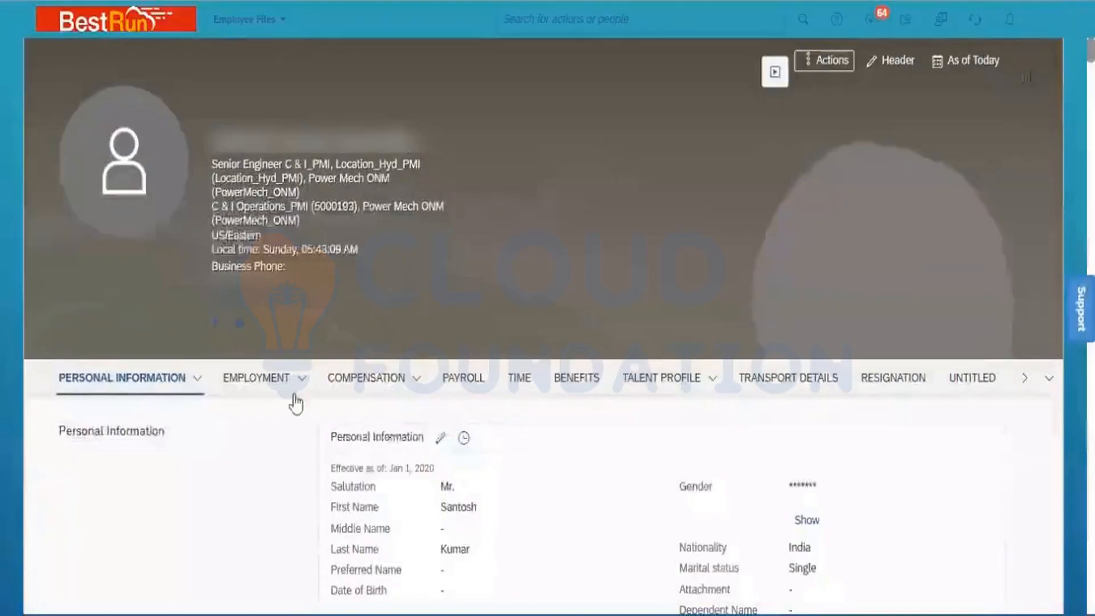
{"action": "left_click", "coordinate": [301, 385]}
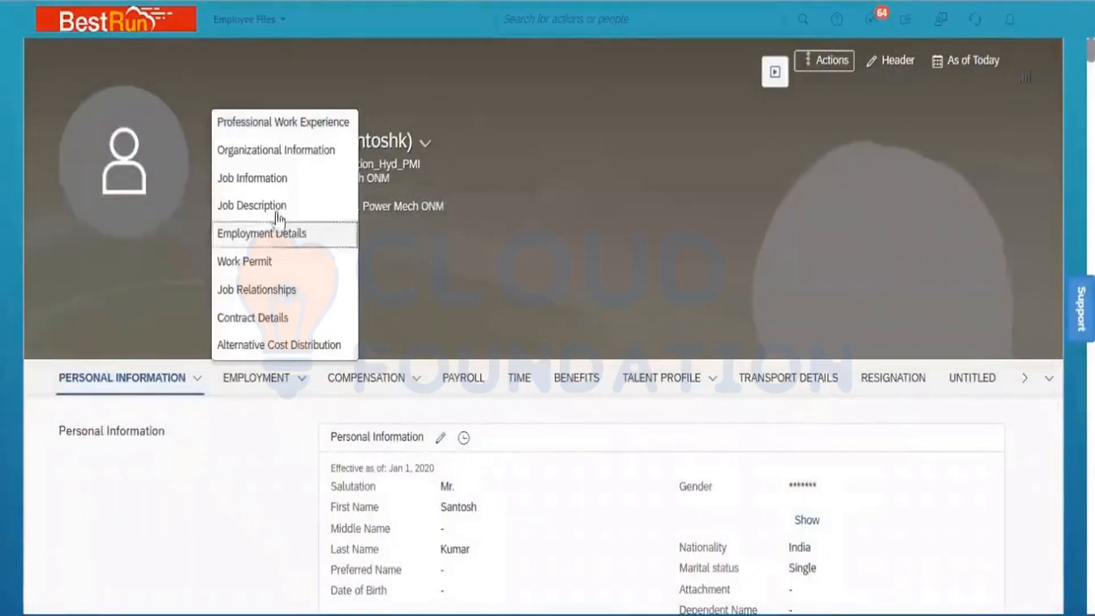
{"action": "left_click", "coordinate": [267, 189]}
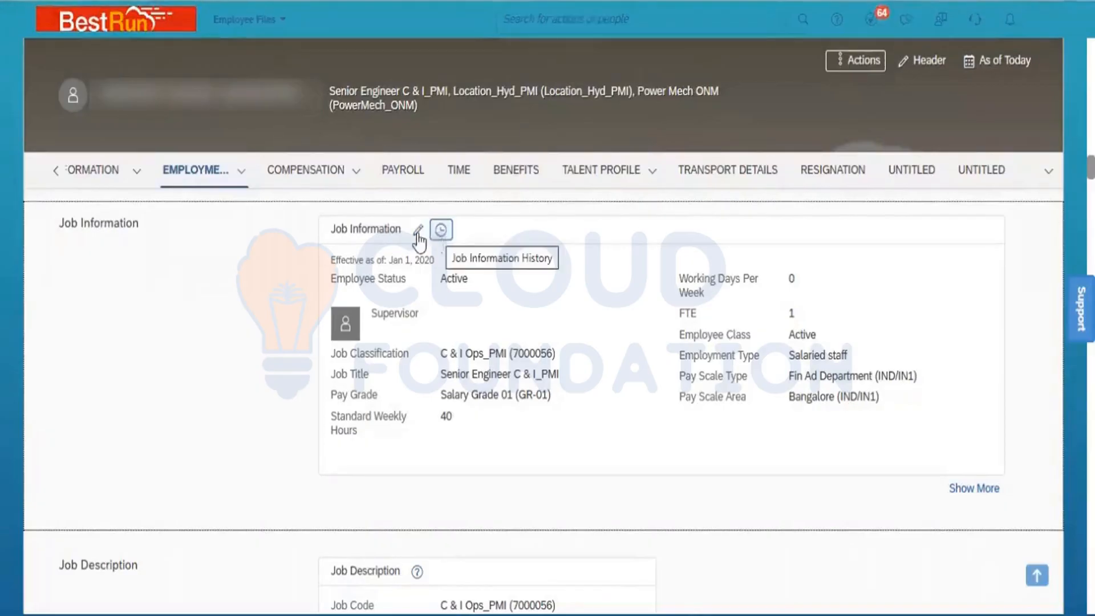
- Edit the Job Information record with an effective date of Jan 02, 2023
{"action": "left_click", "coordinate": [418, 233]}
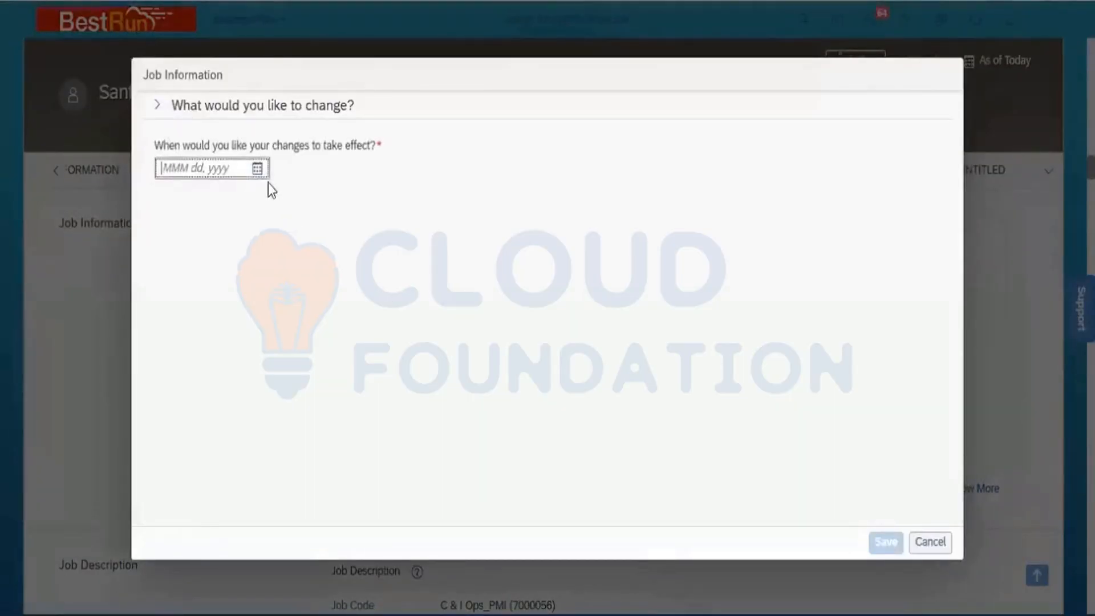
{"action": "left_click", "coordinate": [258, 169]}
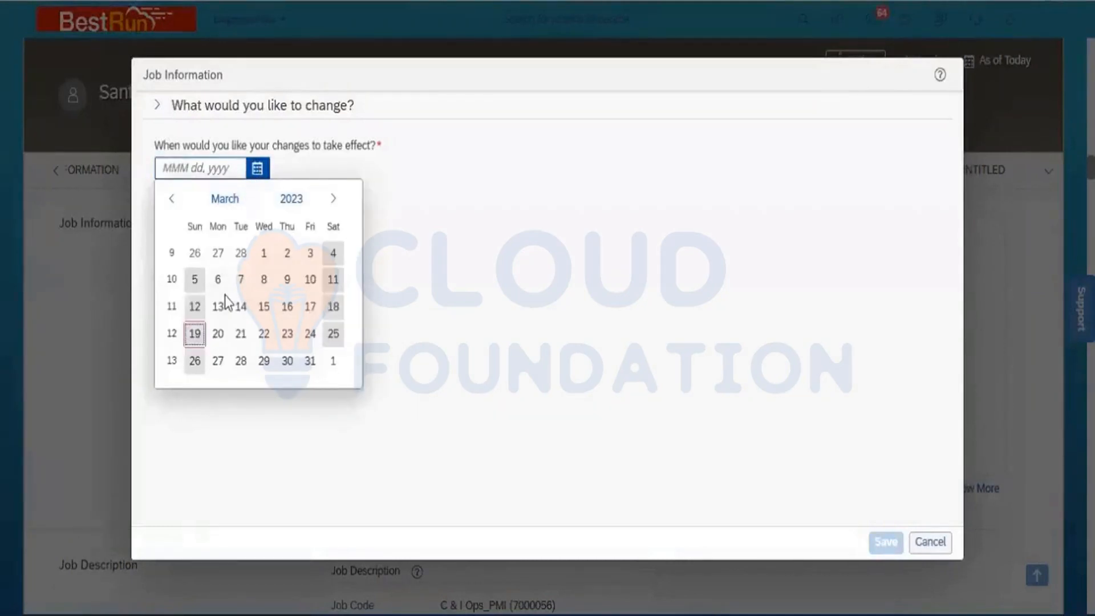
{"action": "left_click", "coordinate": [226, 200]}
{"action": "left_click", "coordinate": [194, 254]}
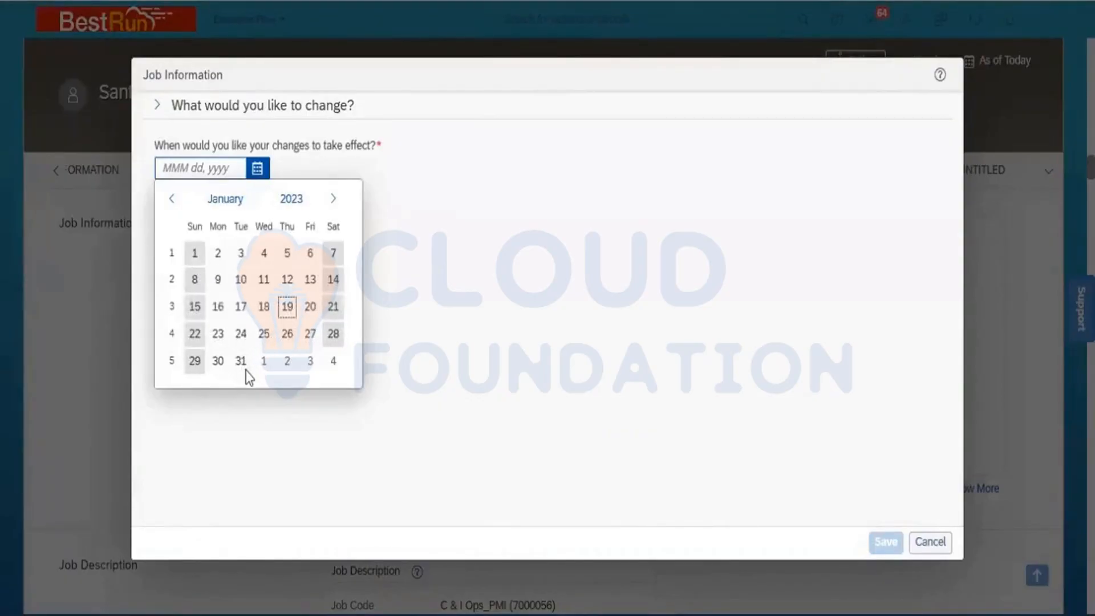
{"action": "left_click", "coordinate": [216, 252]}
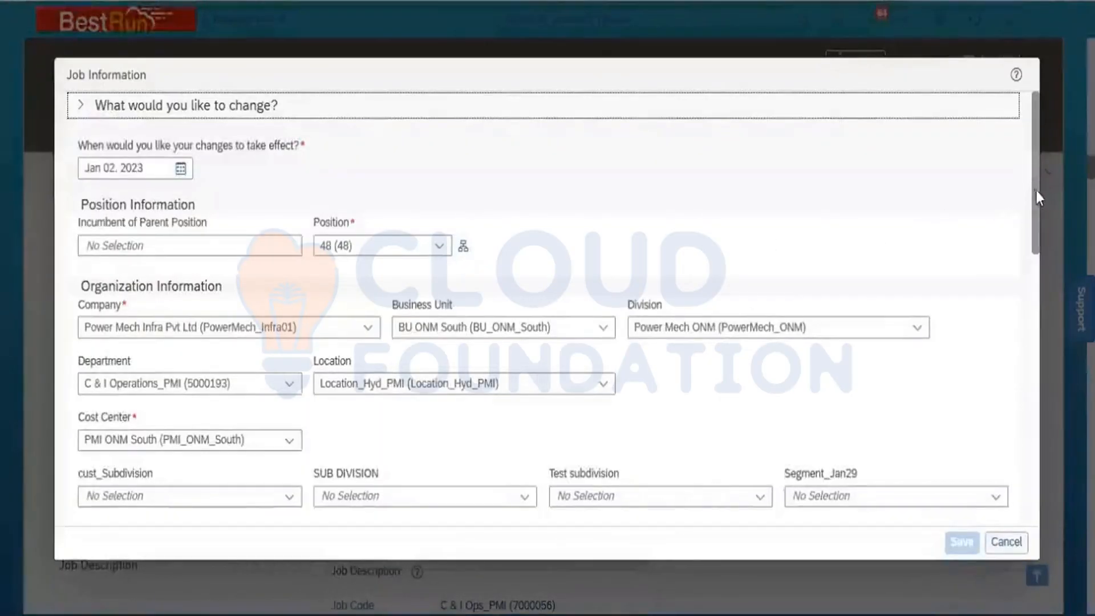
- Set the supervisor to the first suggested manager and save, dismissing the event-reason error
{"action": "left_click_drag", "start_coordinate": [1035, 191], "coordinate": [1038, 341]}
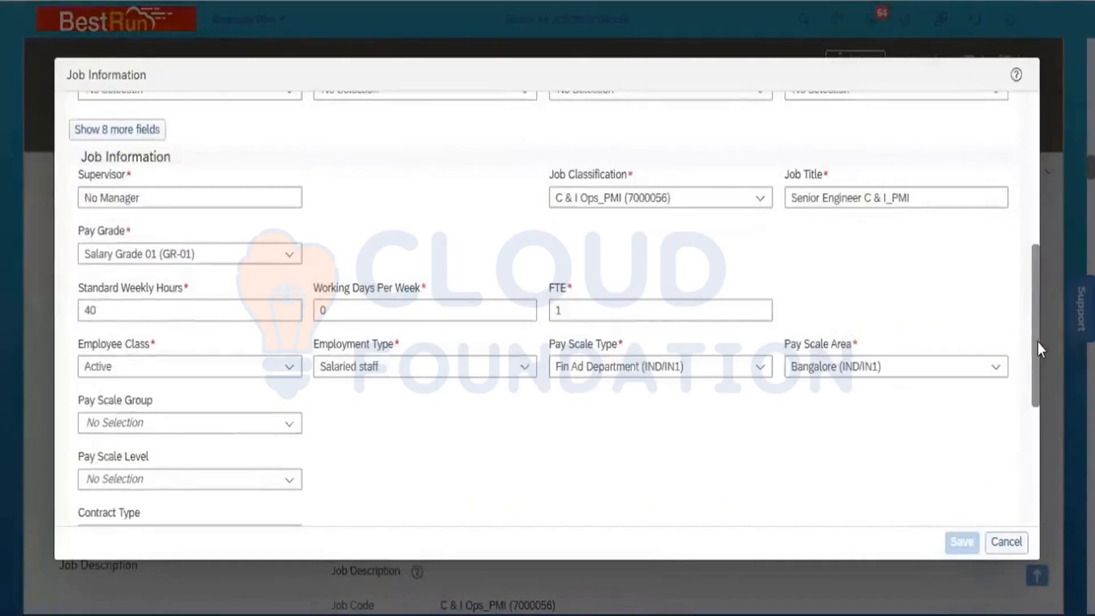
{"action": "left_click", "coordinate": [196, 196]}
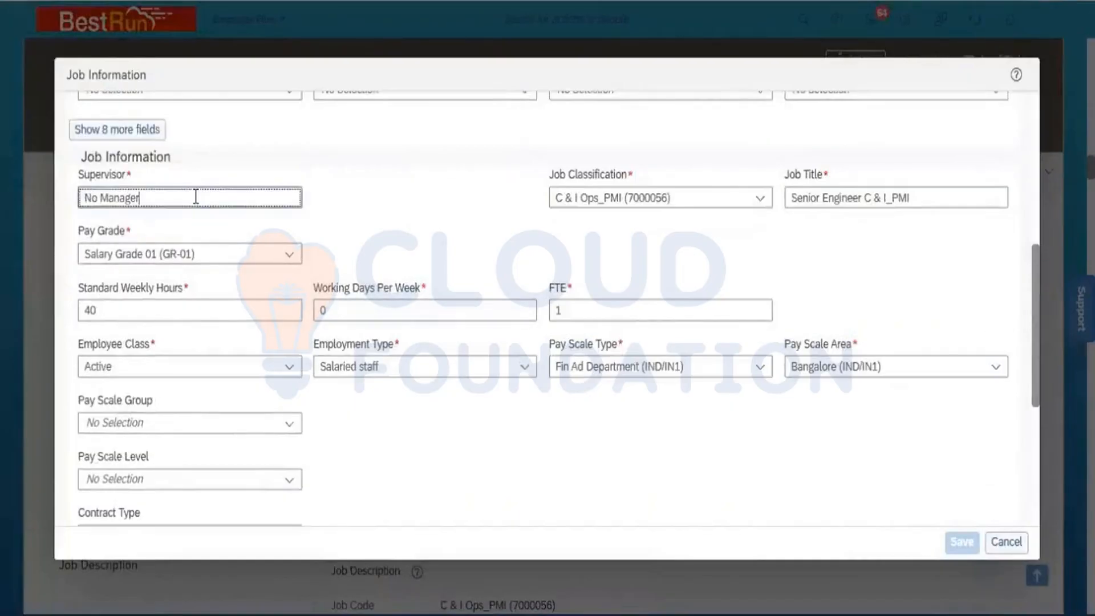
{"action": "key", "text": "ctrl+a"}
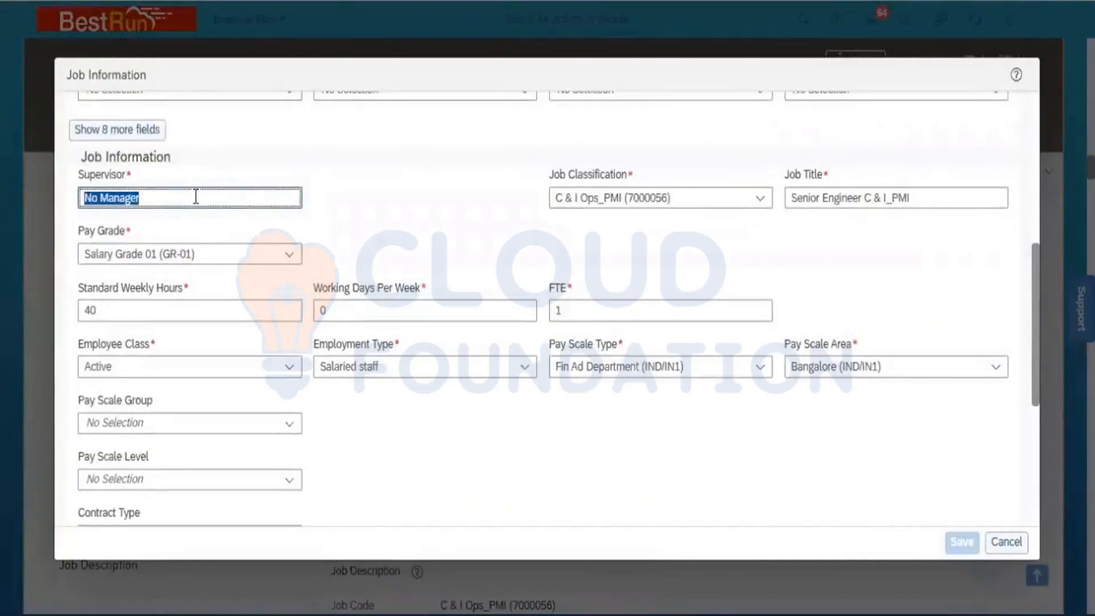
{"action": "type", "text": "Ahmad"}
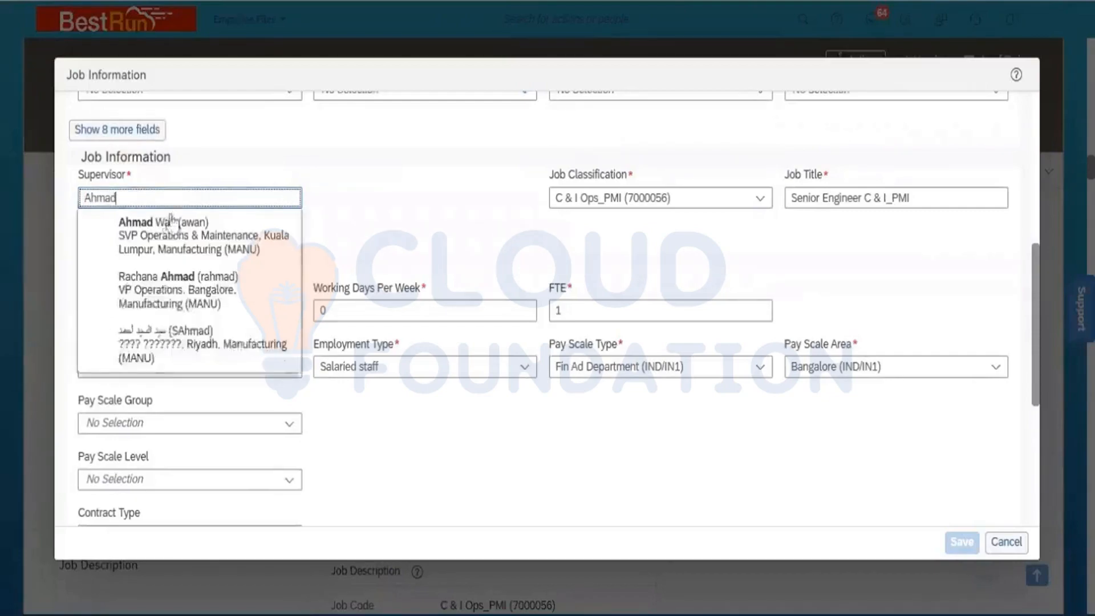
{"action": "left_click", "coordinate": [131, 225]}
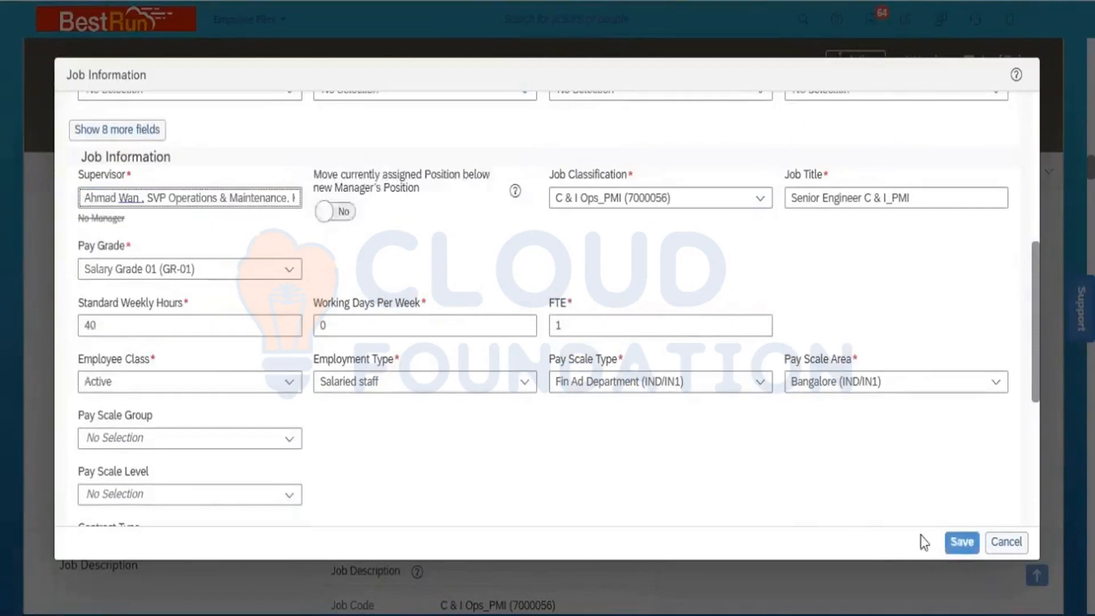
{"action": "left_click", "coordinate": [960, 541]}
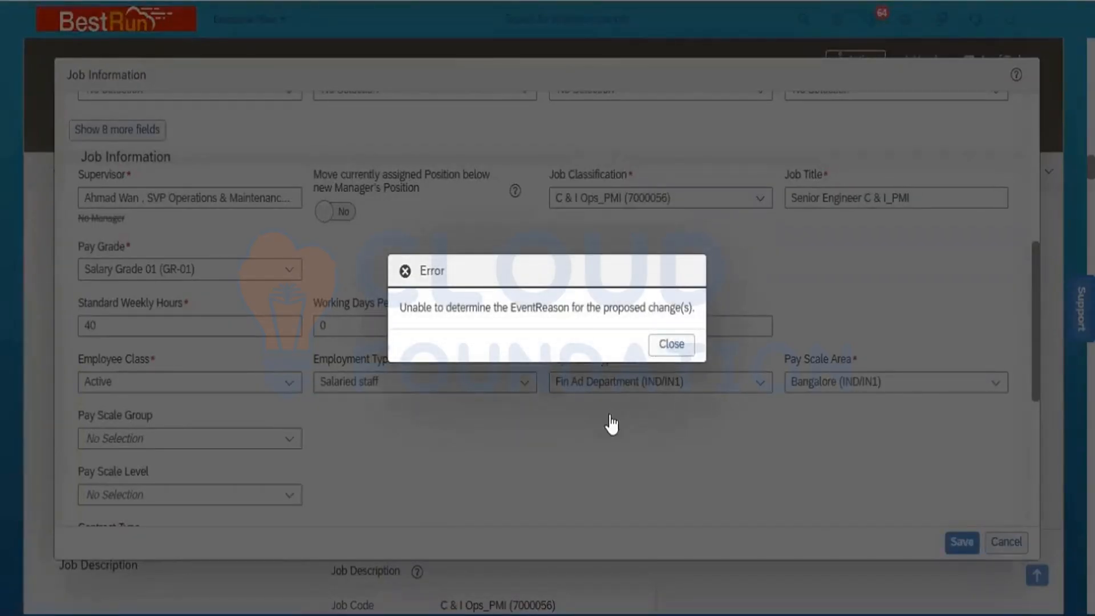
{"action": "left_click", "coordinate": [671, 344]}
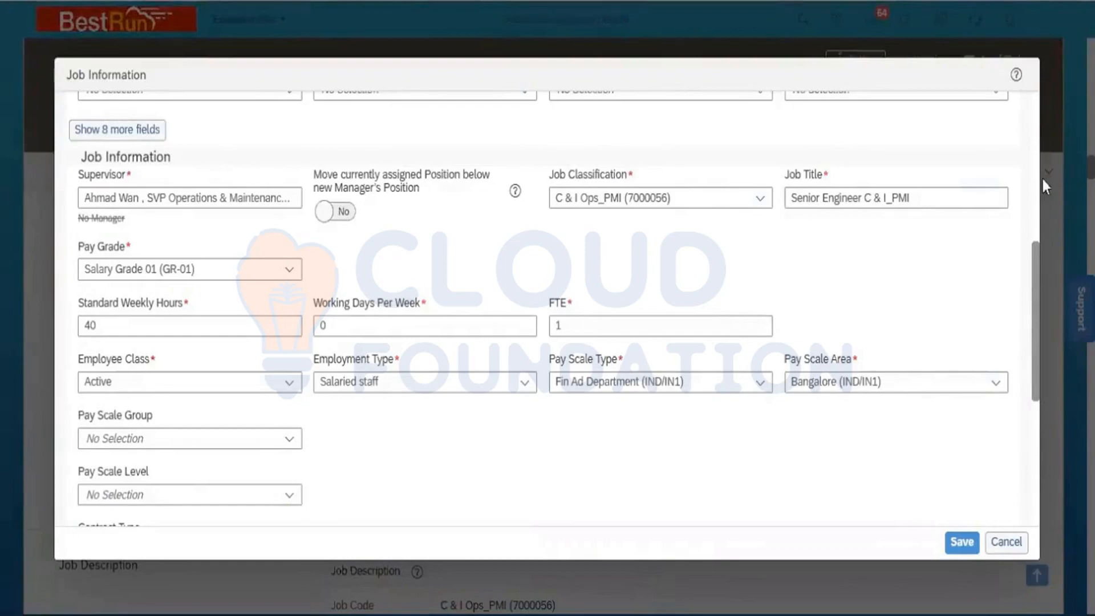
{"action": "left_click", "coordinate": [1035, 139]}
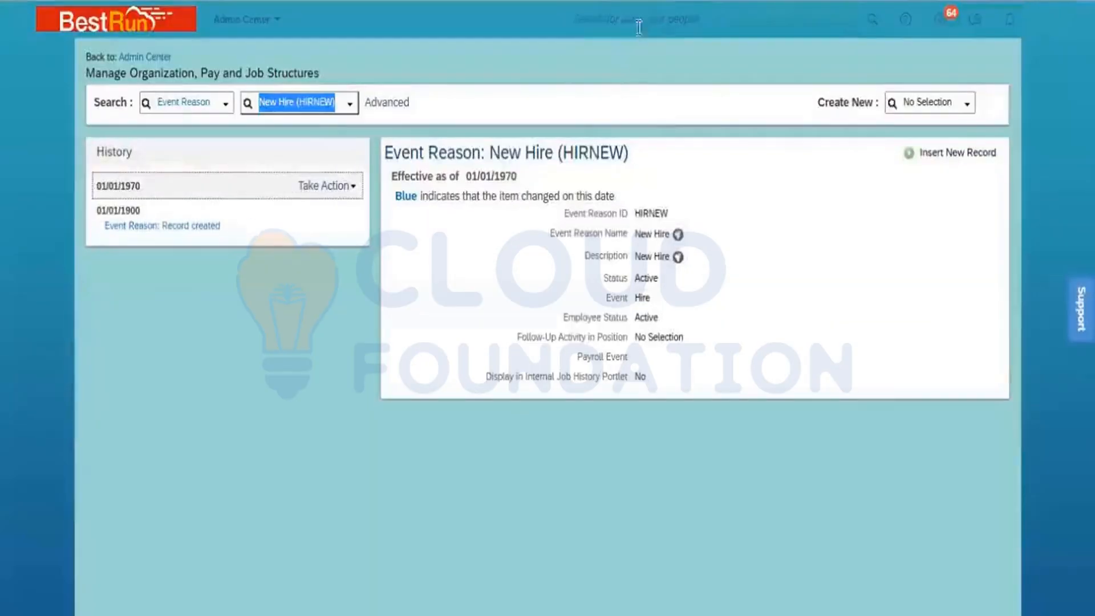
- Open Manage Data and load the India (IND) Country/Region record
{"action": "left_click", "coordinate": [638, 19]}
{"action": "type", "text": "Manage data"}
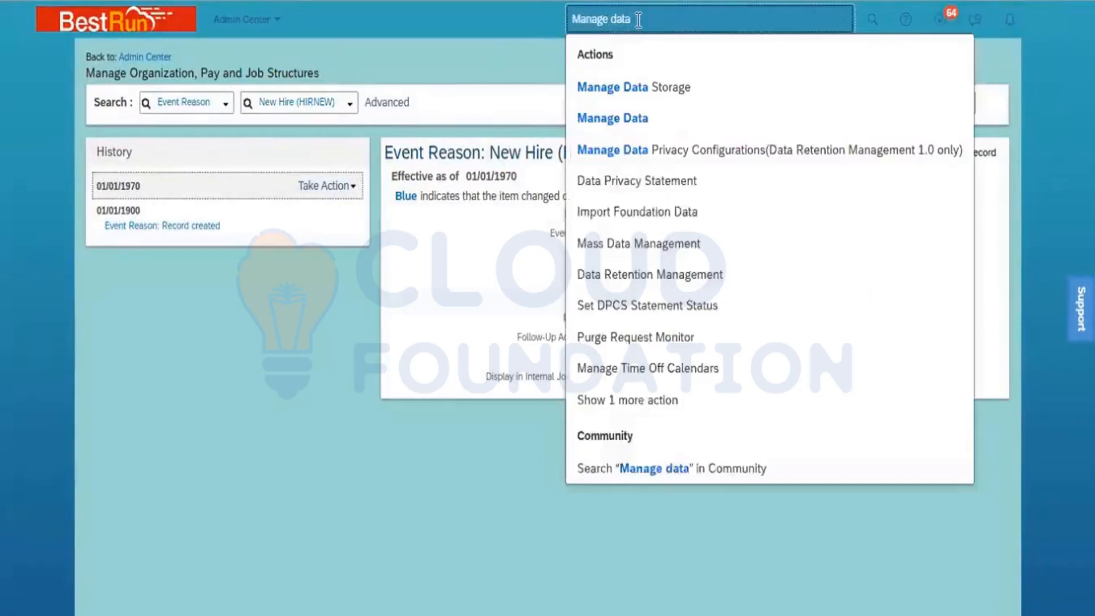
{"action": "left_click", "coordinate": [616, 118]}
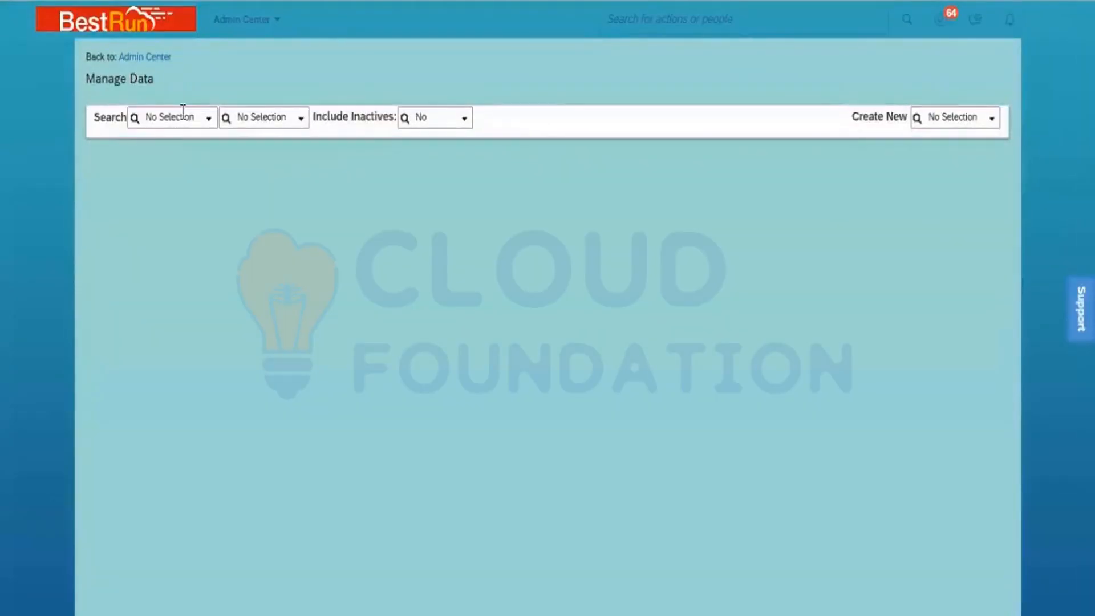
{"action": "left_click", "coordinate": [183, 110]}
{"action": "type", "text": "country"}
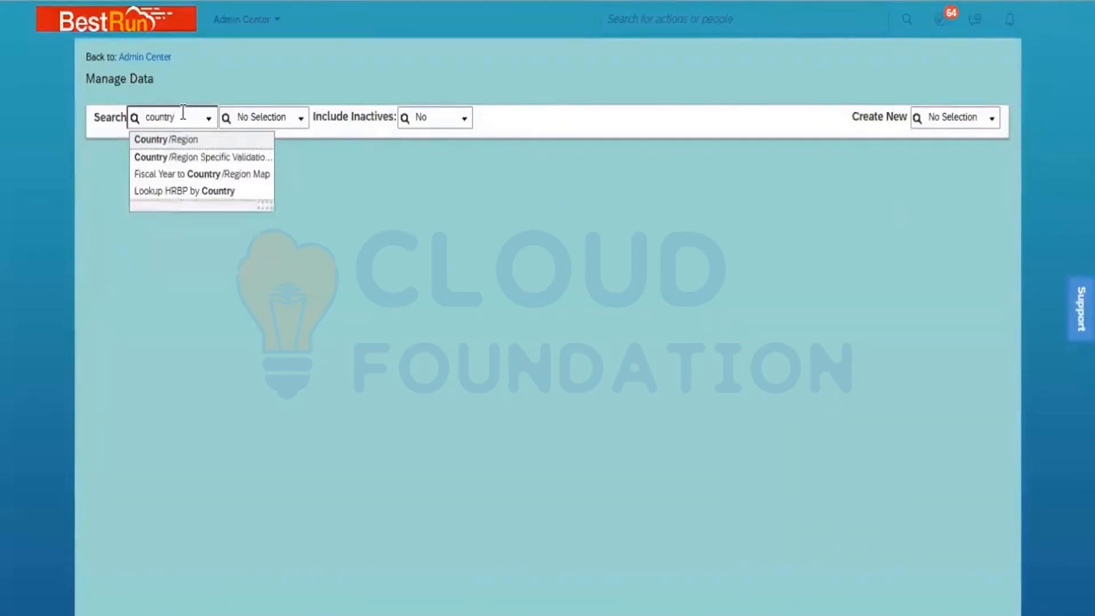
{"action": "left_click", "coordinate": [194, 139]}
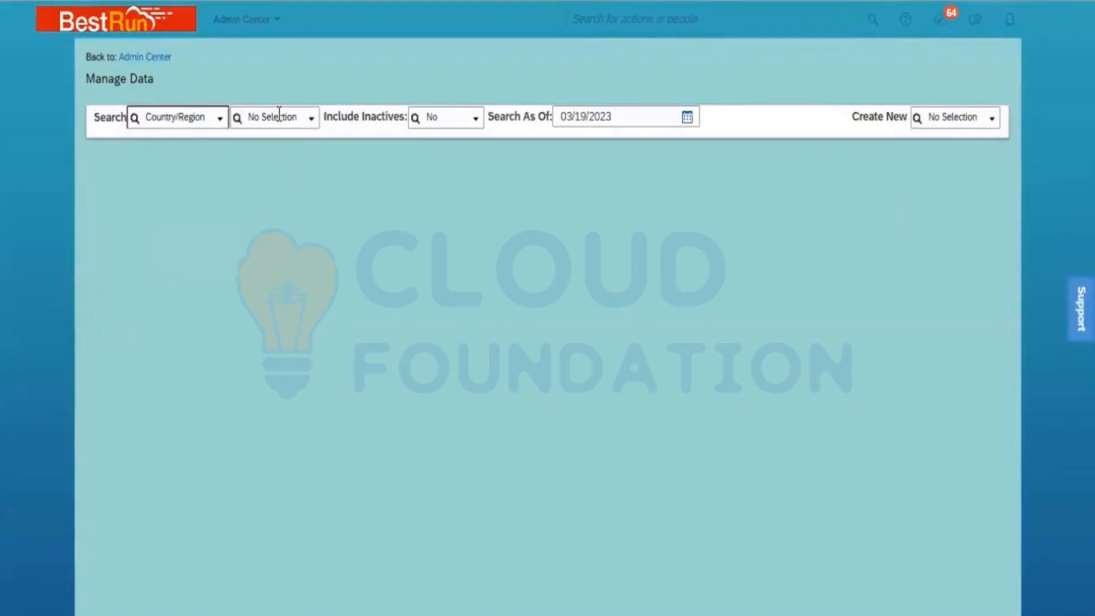
{"action": "left_click", "coordinate": [262, 118]}
{"action": "type", "text": "IND"}
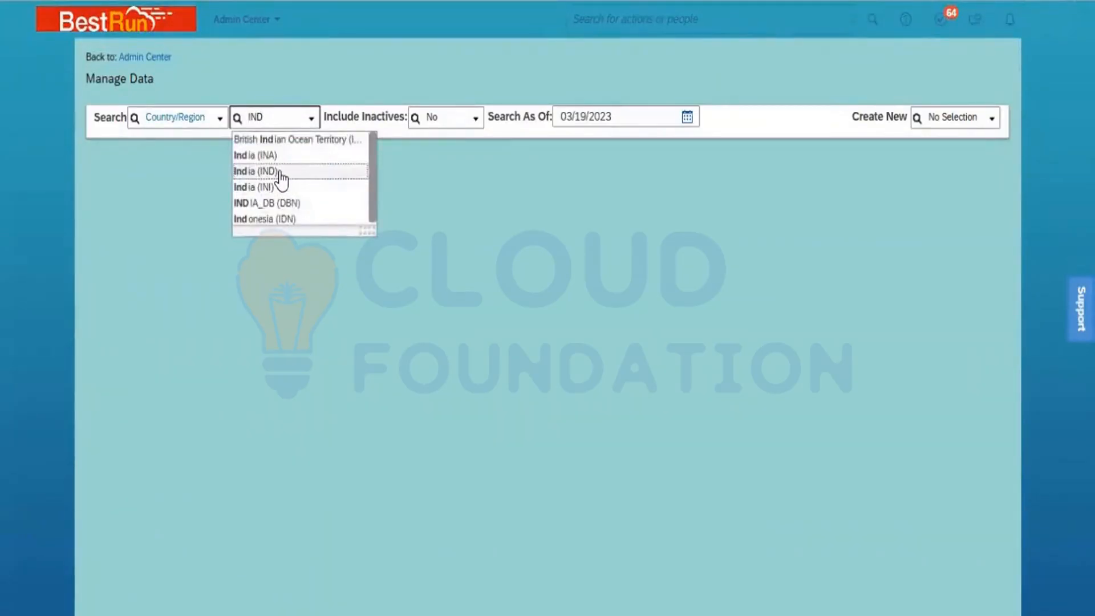
{"action": "left_click", "coordinate": [279, 173]}
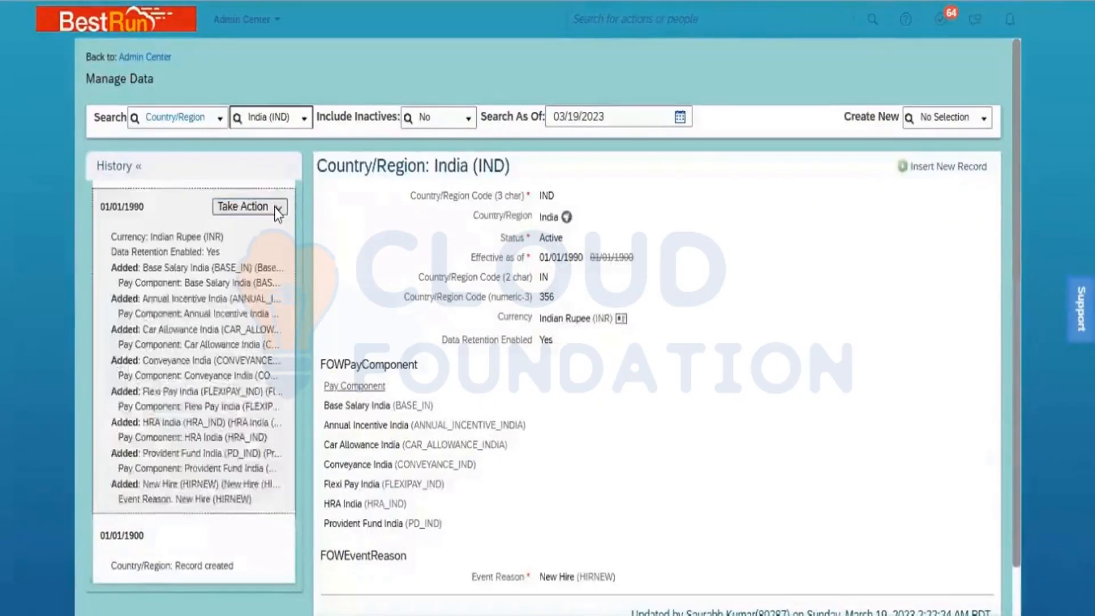
- Start a Make Correction on India's 01/01/1990 Country/Region entry
{"action": "left_click", "coordinate": [275, 207]}
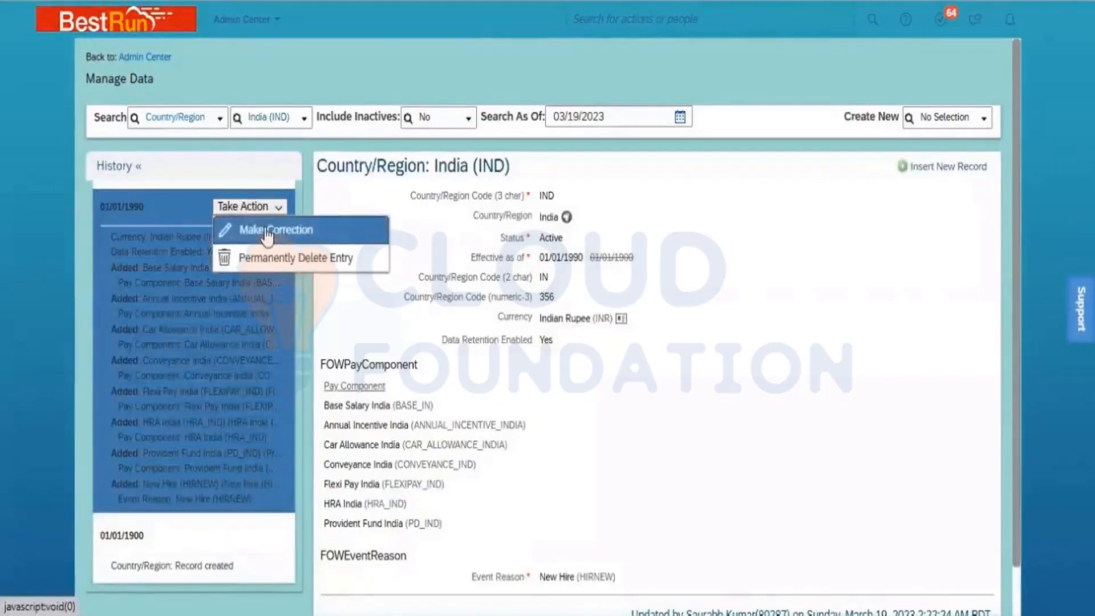
{"action": "left_click", "coordinate": [265, 228]}
{"action": "scroll", "coordinate": [1014, 474], "scroll_direction": "down", "scroll_amount": 5}
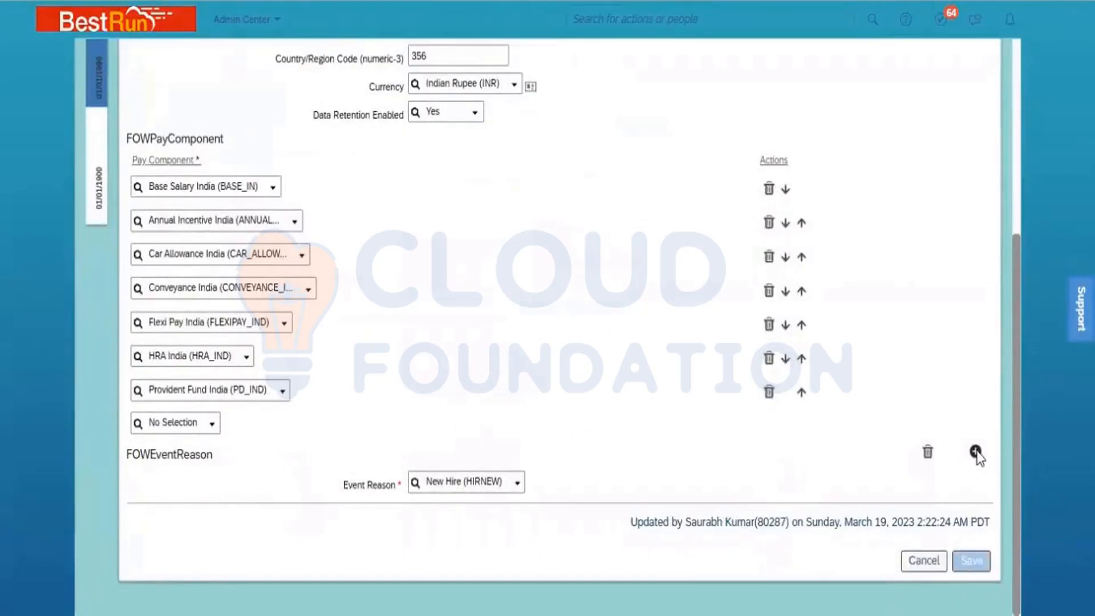
{"action": "left_click", "coordinate": [976, 453]}
- Change the Event Reason to Data Change (DATACHG) and save the India record
{"action": "left_click", "coordinate": [495, 482]}
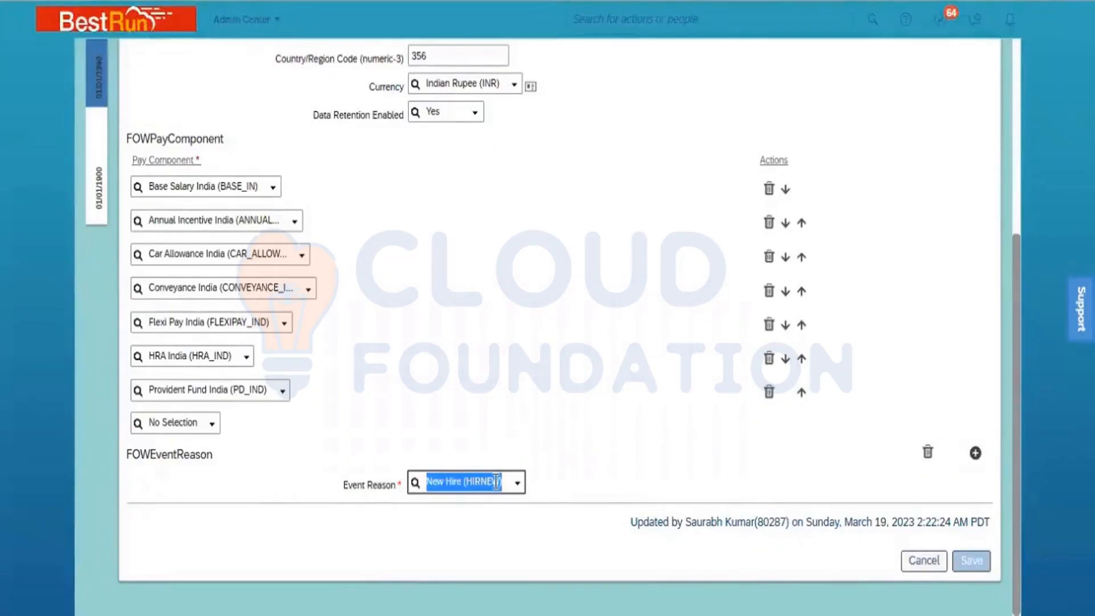
{"action": "type", "text": "data"}
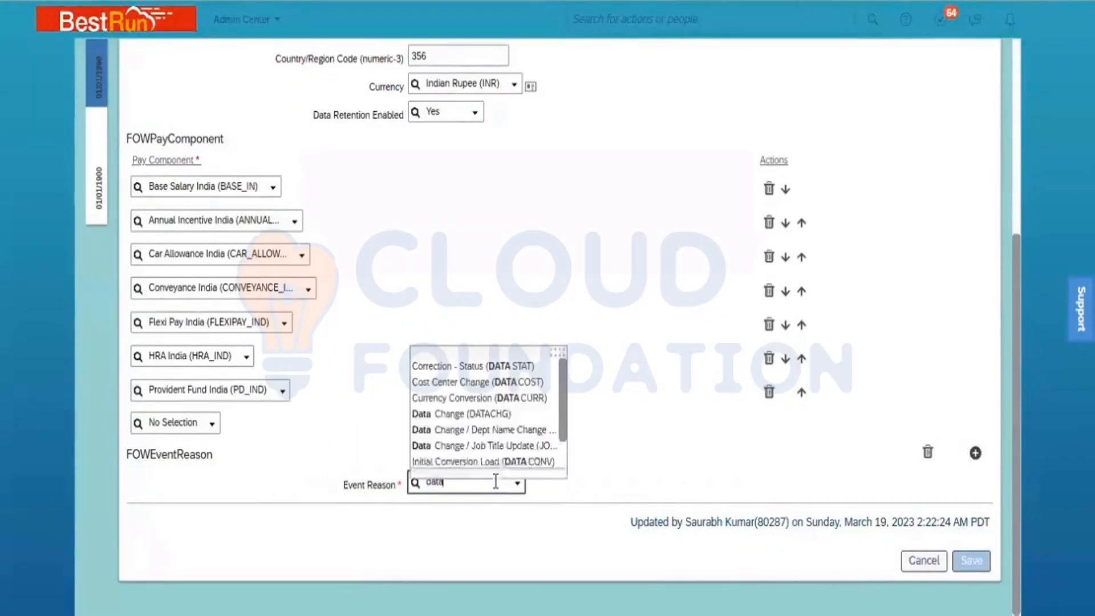
{"action": "left_click", "coordinate": [493, 418]}
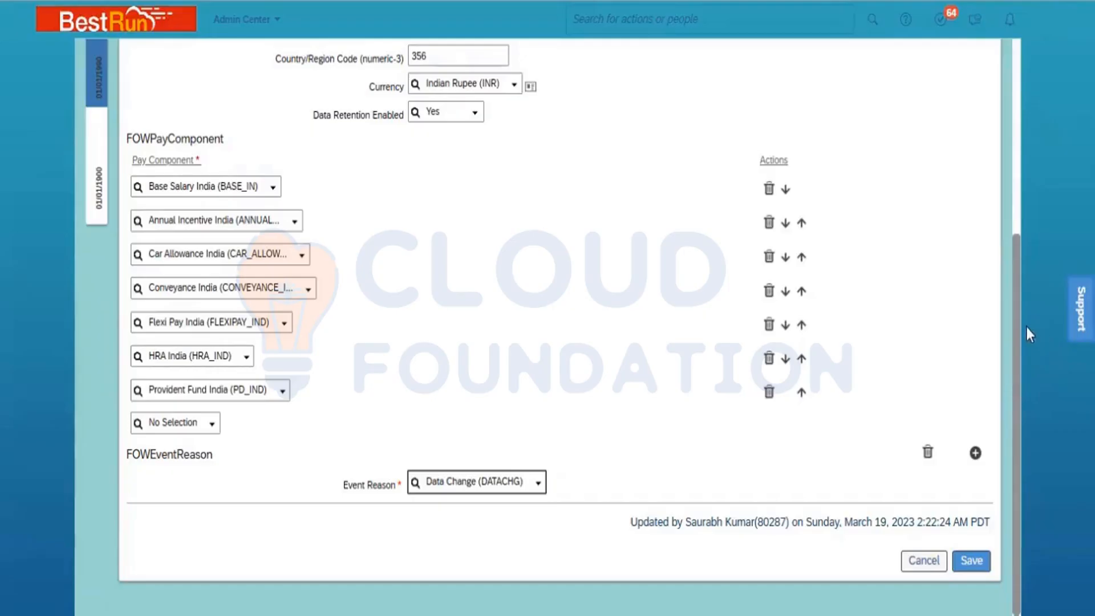
{"action": "left_click_drag", "start_coordinate": [1015, 336], "coordinate": [1019, 145]}
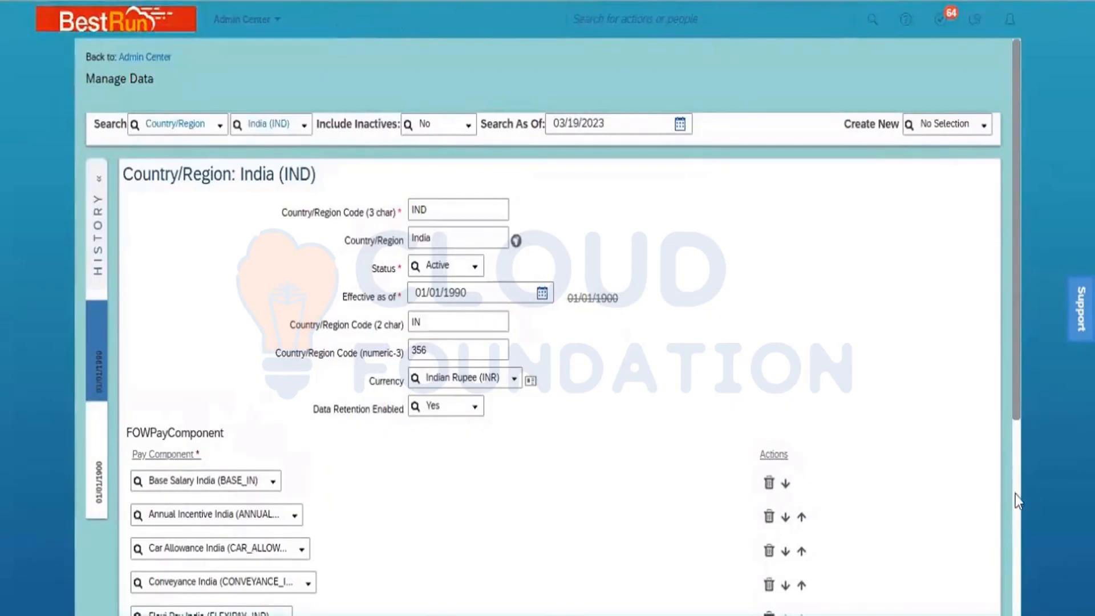
{"action": "scroll", "coordinate": [1015, 493], "scroll_direction": "down", "scroll_amount": 5}
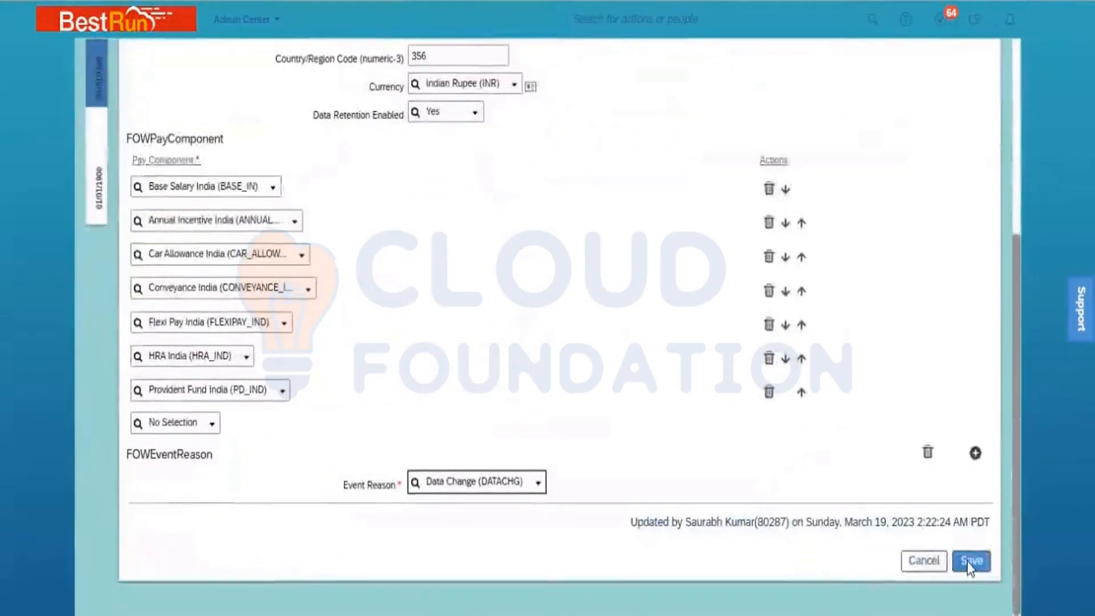
{"action": "left_click", "coordinate": [969, 561]}
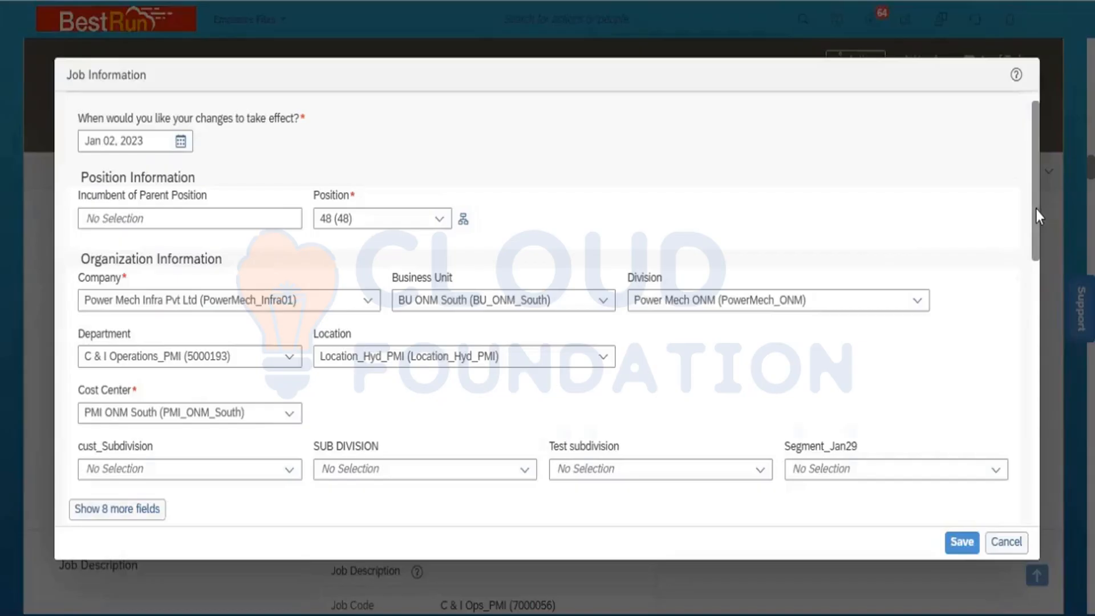
- Retry saving Job Information, dismiss the EventReason error, and discard the edits
{"action": "left_click_drag", "start_coordinate": [1035, 208], "coordinate": [1051, 355]}
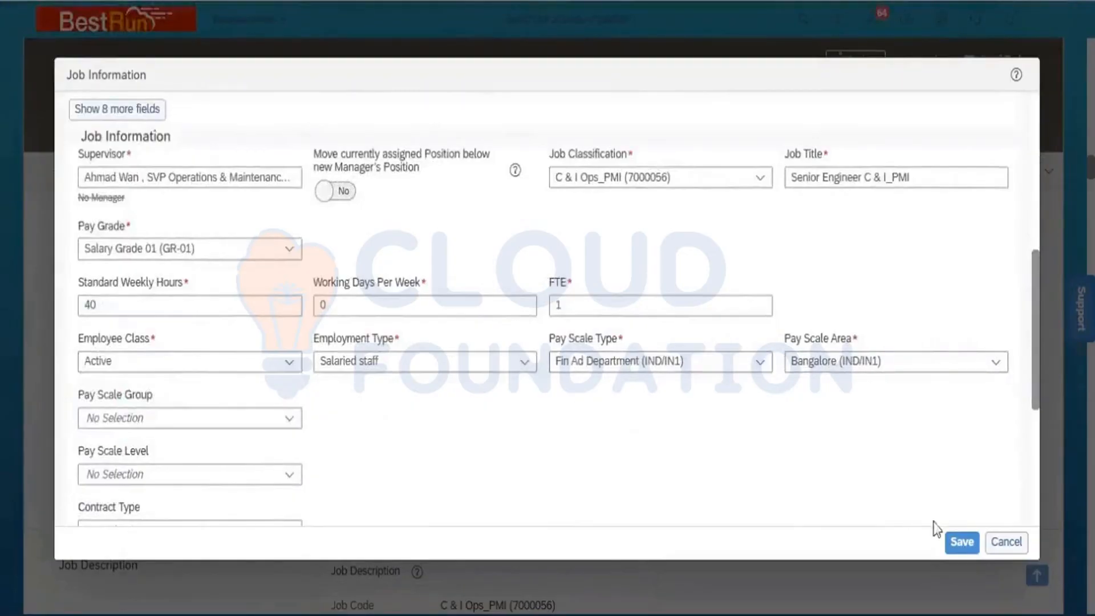
{"action": "left_click", "coordinate": [955, 545]}
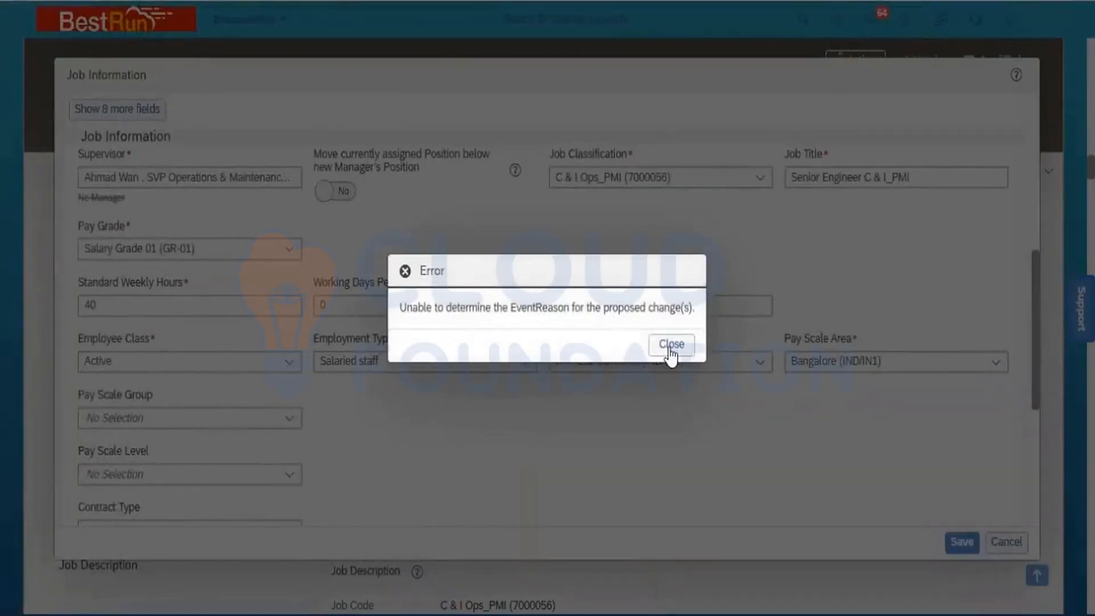
{"action": "left_click", "coordinate": [670, 349]}
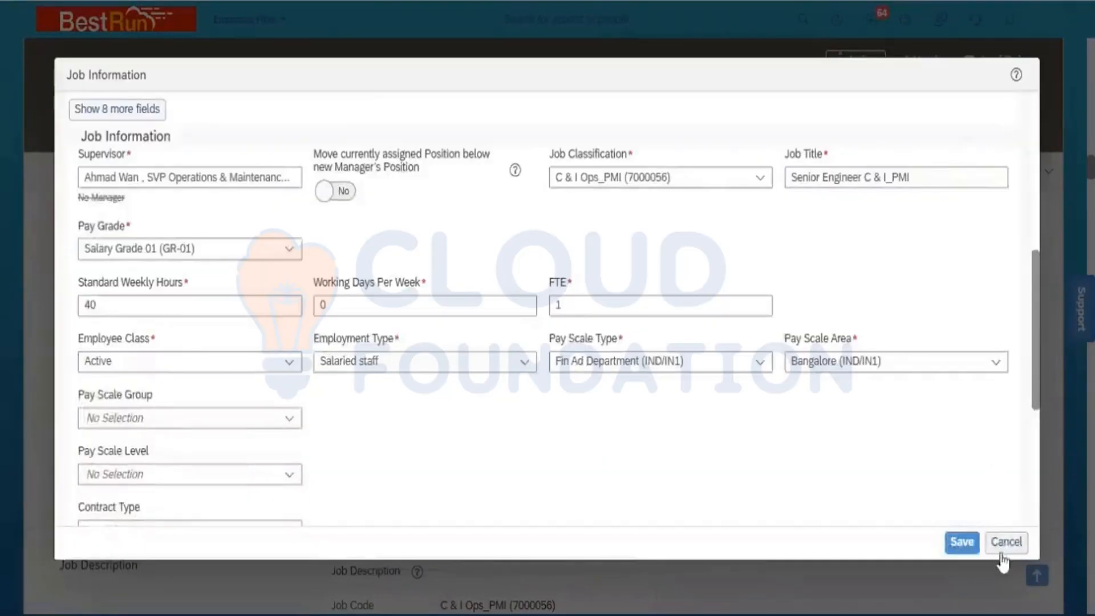
{"action": "left_click", "coordinate": [1005, 541]}
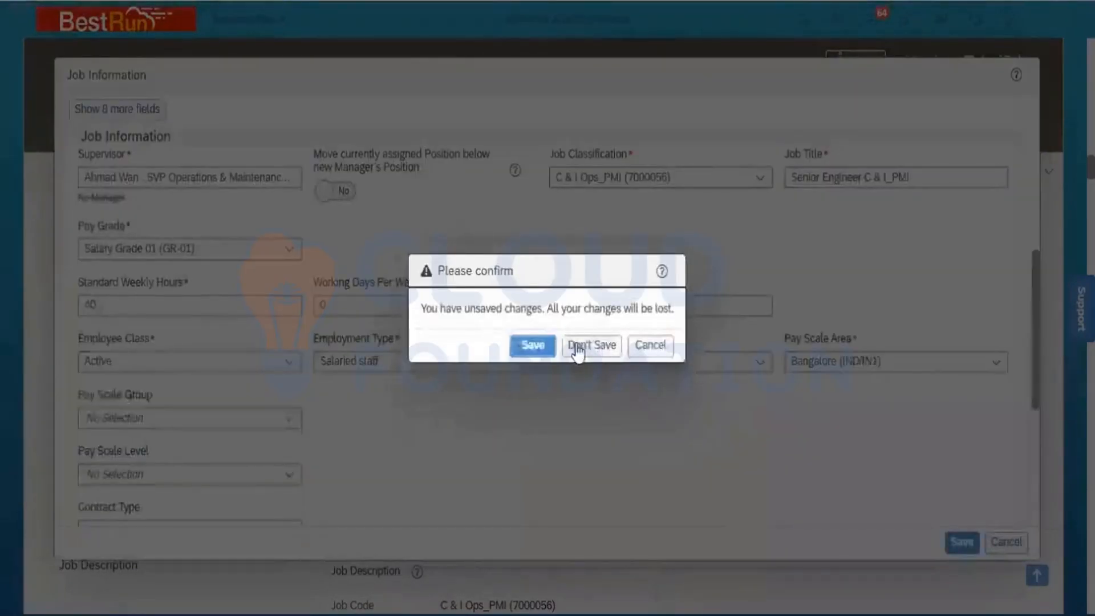
{"action": "left_click", "coordinate": [577, 344]}
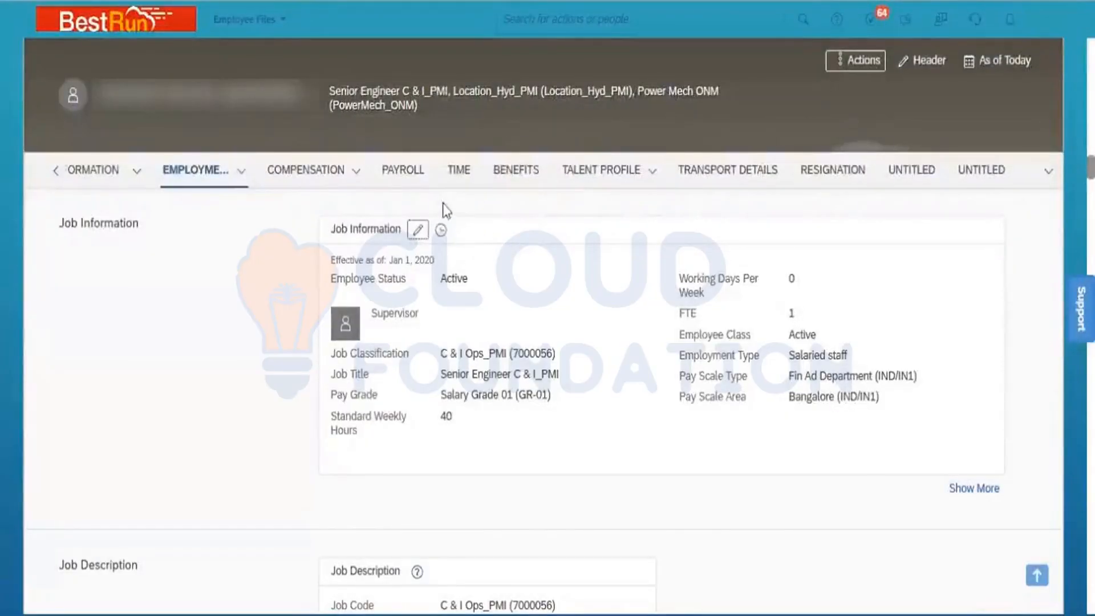
- Edit Job Information again with the effective date set to Jan 02, 2023
{"action": "left_click", "coordinate": [418, 230]}
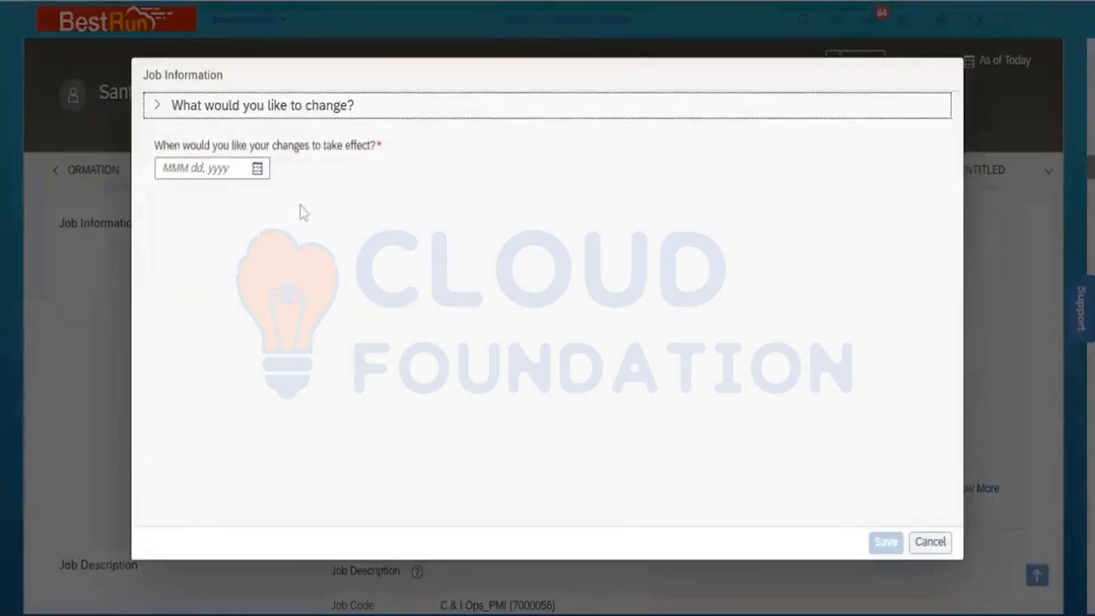
{"action": "left_click", "coordinate": [257, 168]}
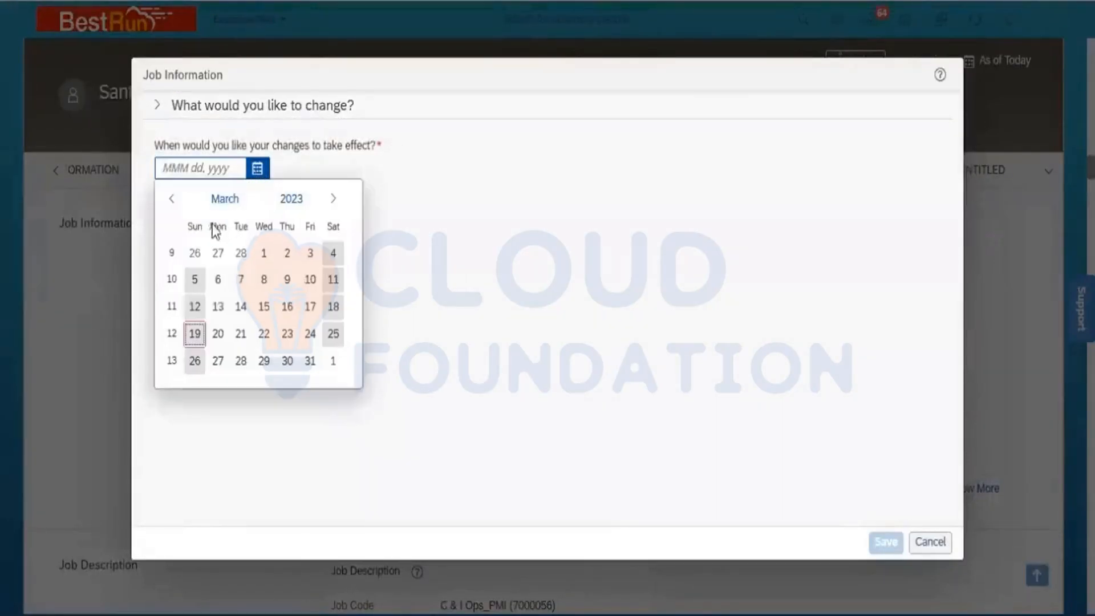
{"action": "left_click", "coordinate": [212, 206]}
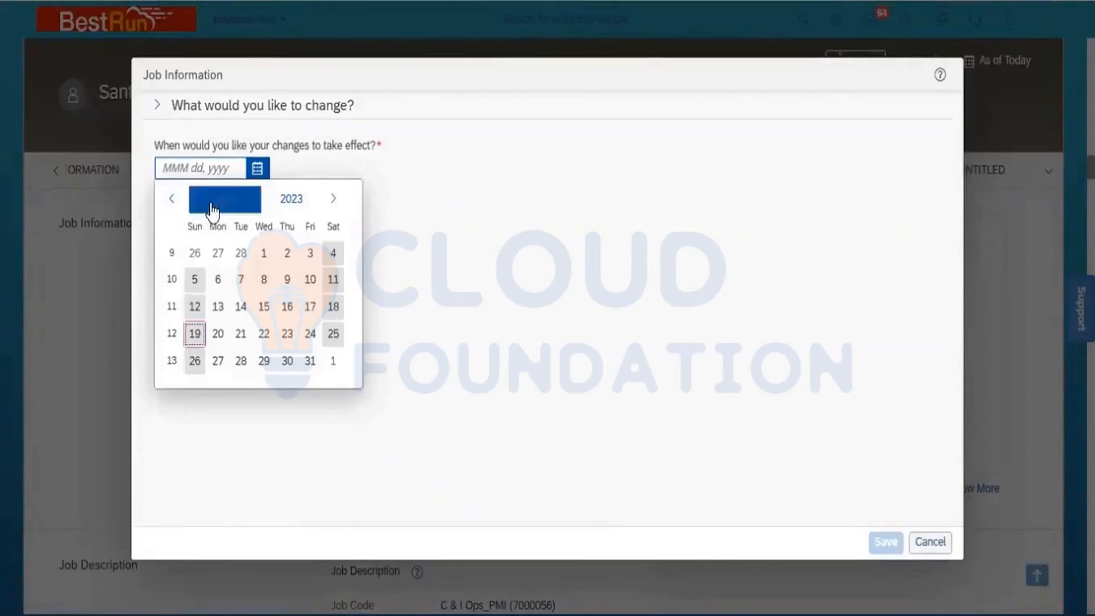
{"action": "left_click", "coordinate": [196, 258]}
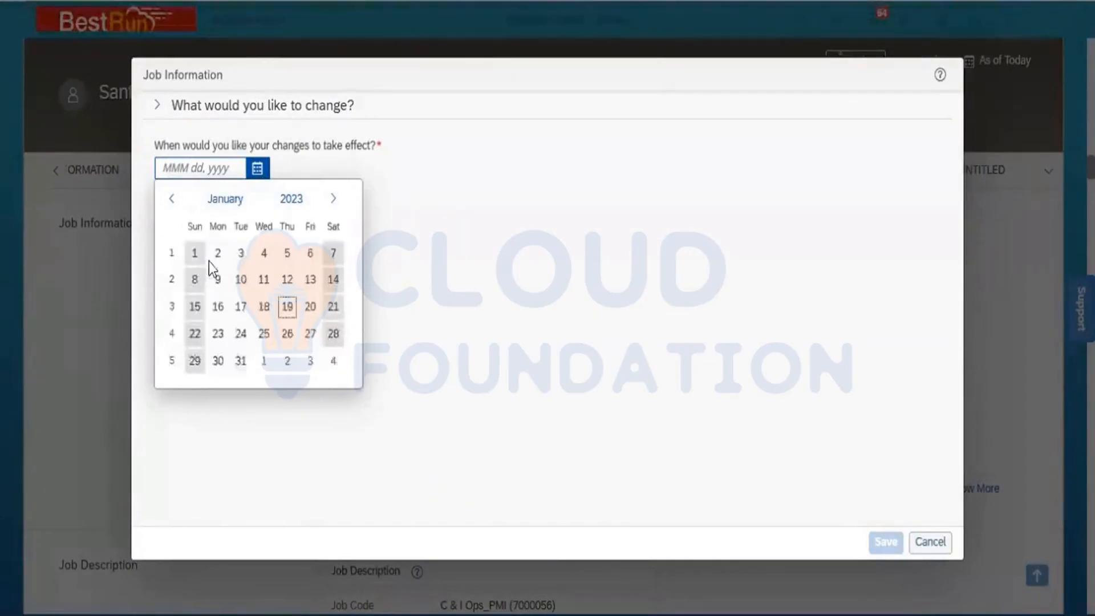
{"action": "left_click", "coordinate": [211, 258]}
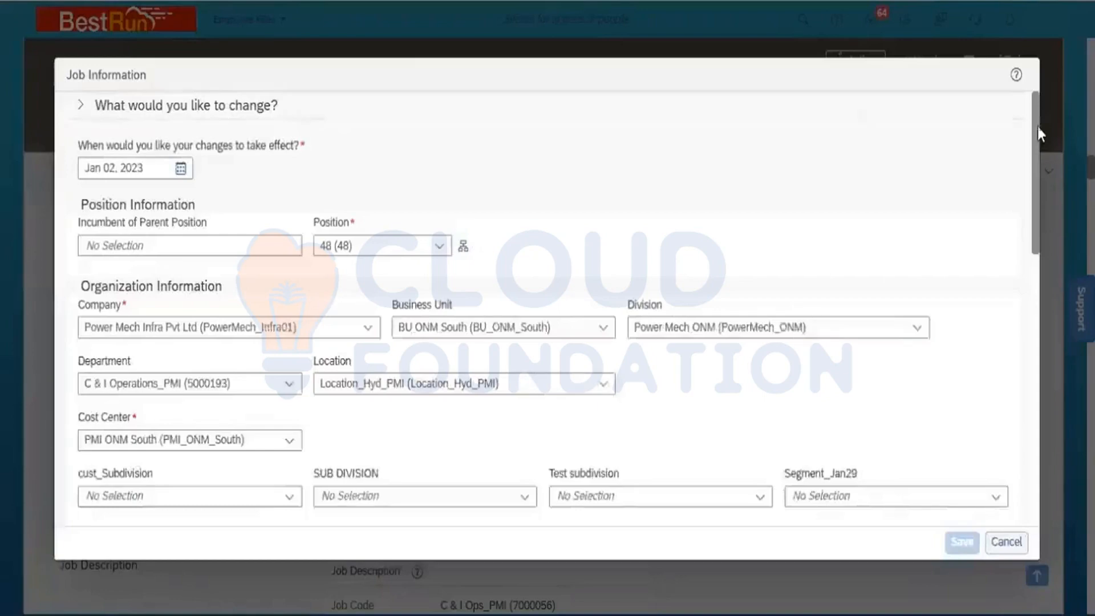
- Make the SVP Operations & Maintenance the supervisor and set Move Position to Yes
{"action": "left_click_drag", "start_coordinate": [1038, 126], "coordinate": [1041, 241]}
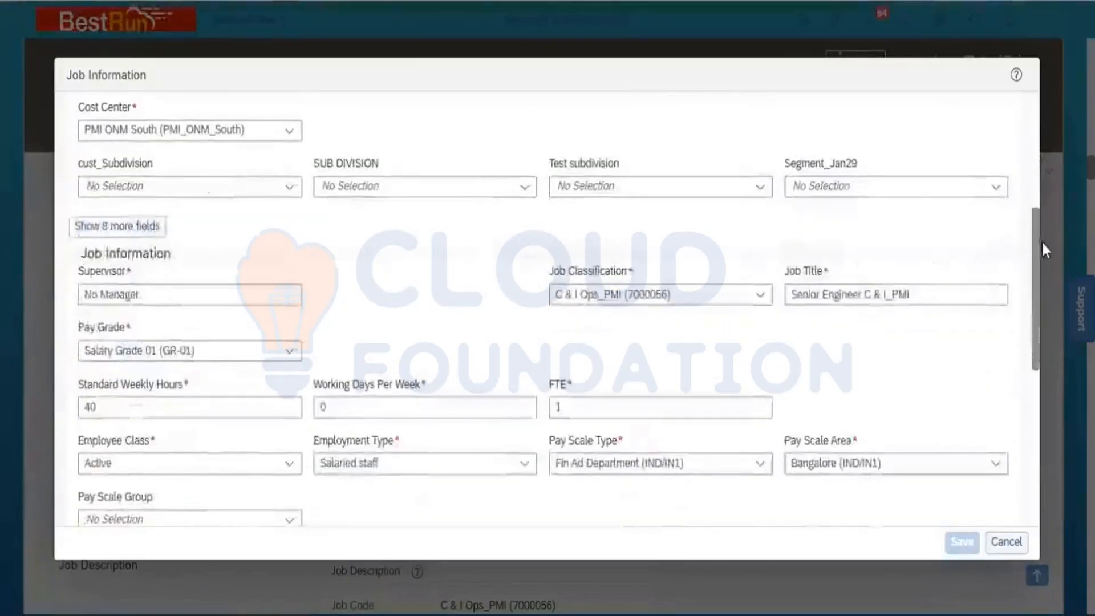
{"action": "left_click", "coordinate": [179, 296]}
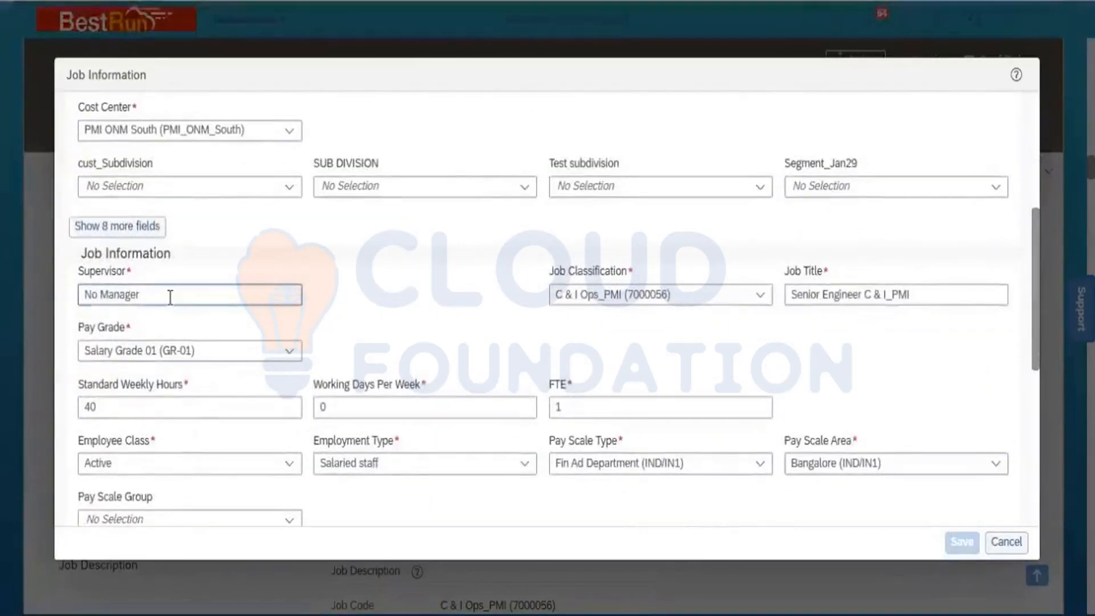
{"action": "triple_click", "coordinate": [170, 296]}
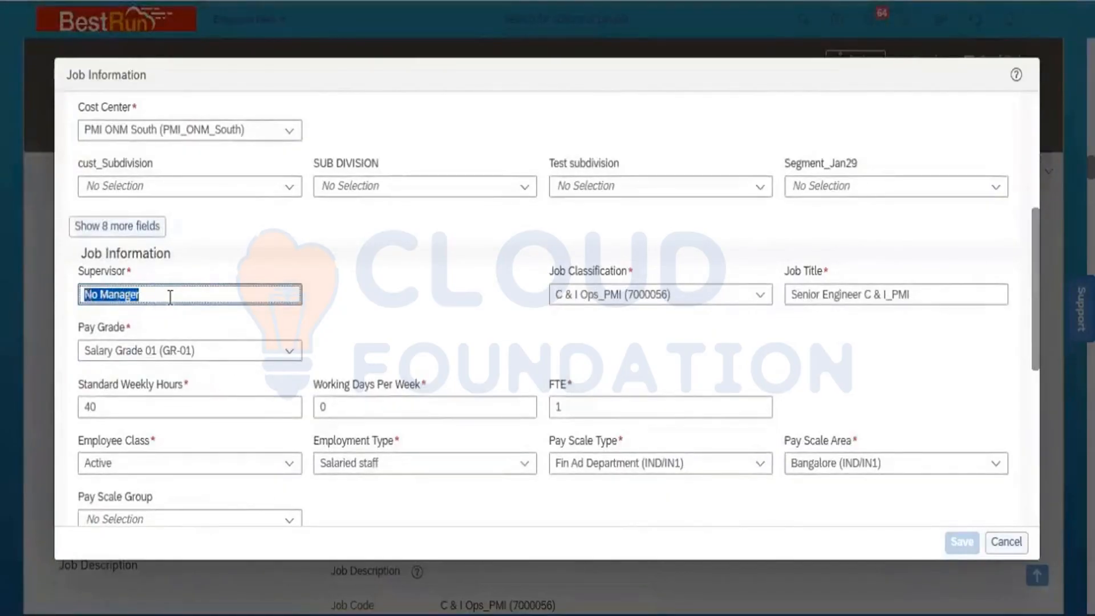
{"action": "type", "text": "Ahmad"}
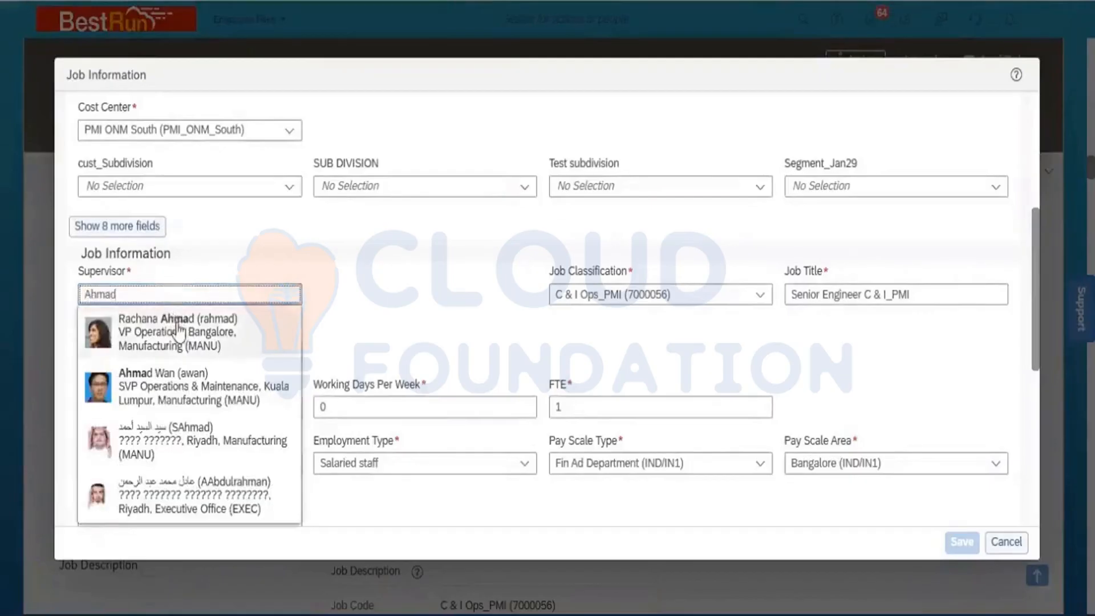
{"action": "left_click", "coordinate": [184, 384]}
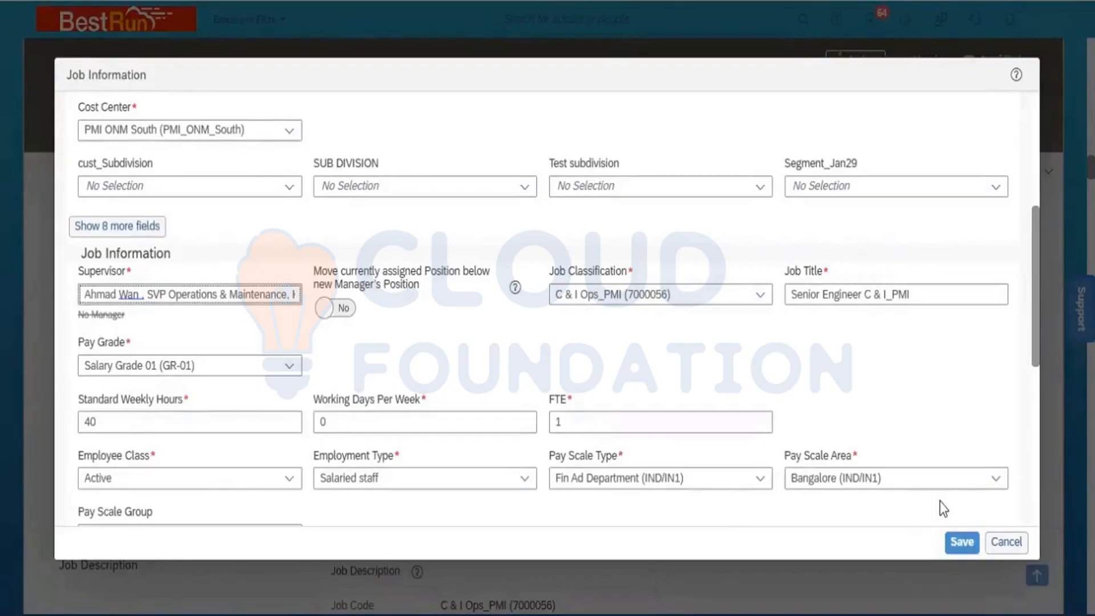
{"action": "left_click", "coordinate": [345, 308]}
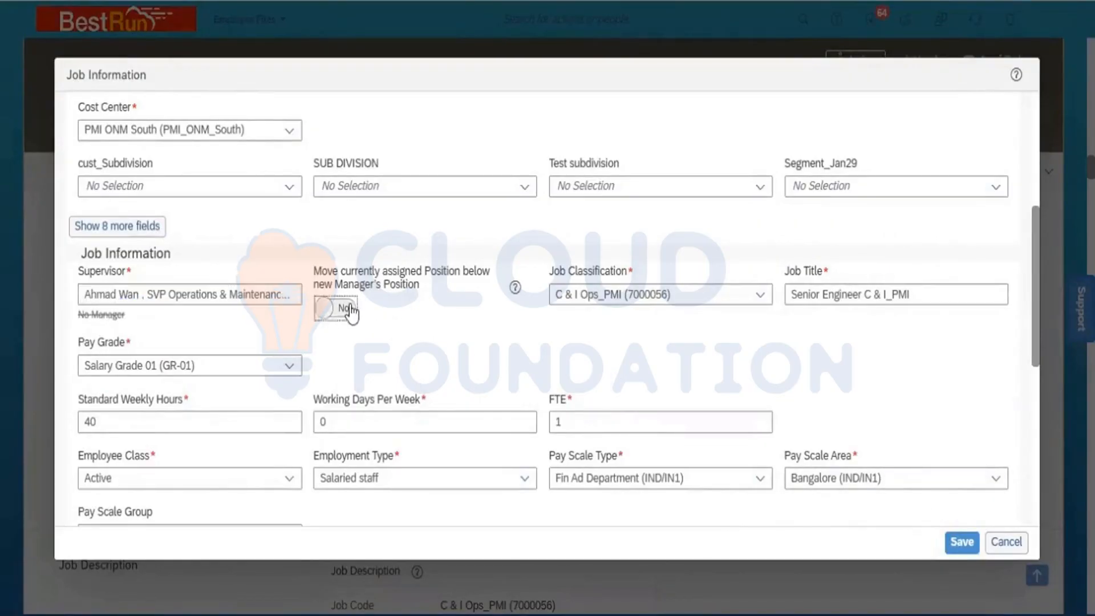
- Attempt to save, dismiss the EventReason error, and discard the unsaved changes
{"action": "left_click", "coordinate": [963, 541]}
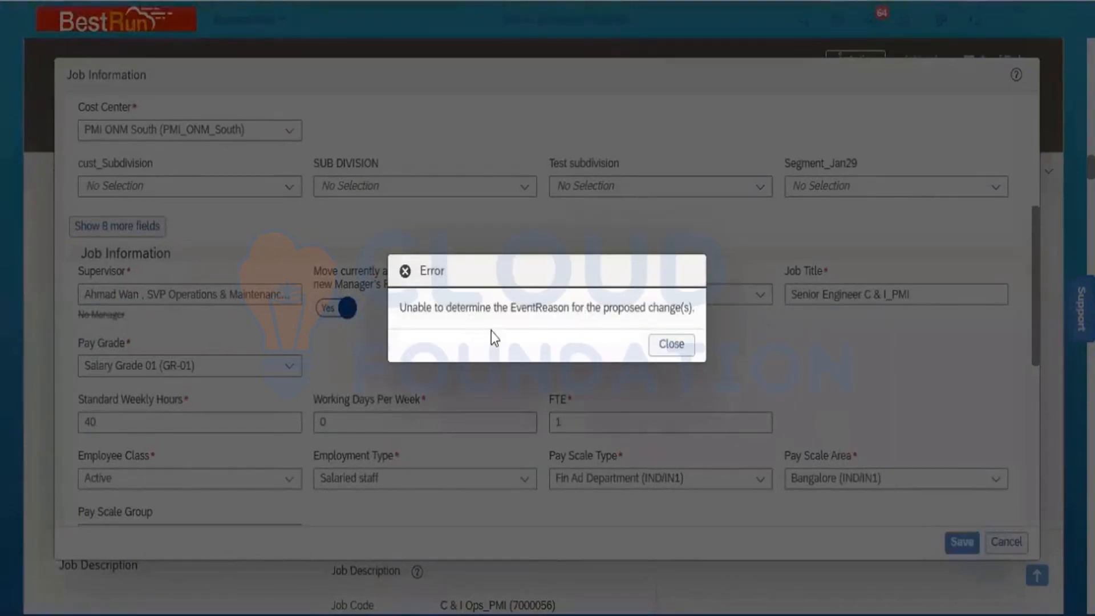
{"action": "left_click", "coordinate": [682, 345]}
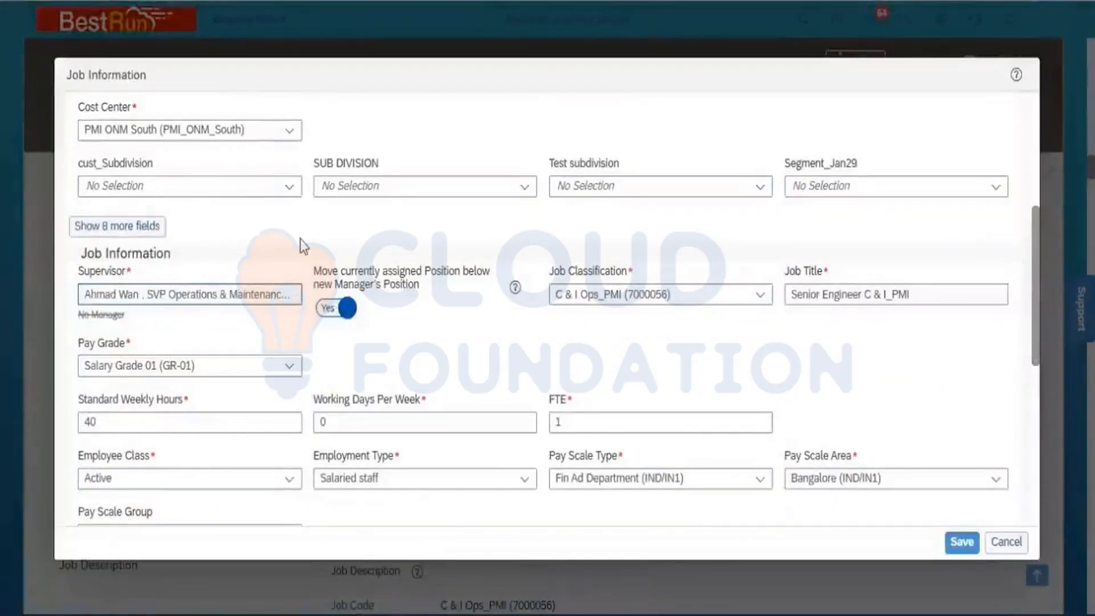
{"action": "left_click", "coordinate": [1013, 547]}
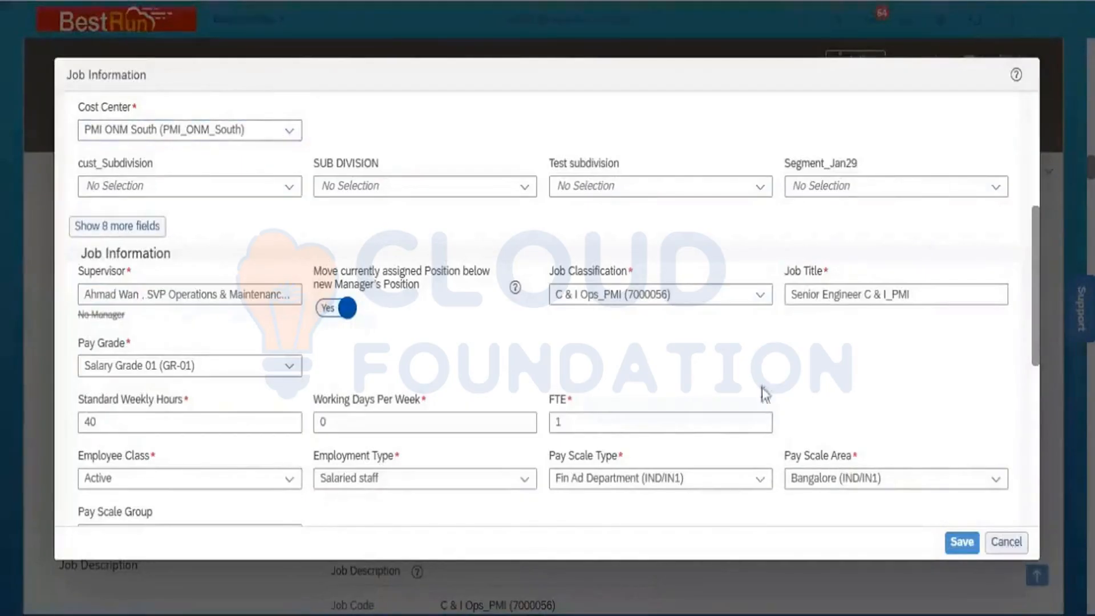
{"action": "left_click", "coordinate": [596, 346]}
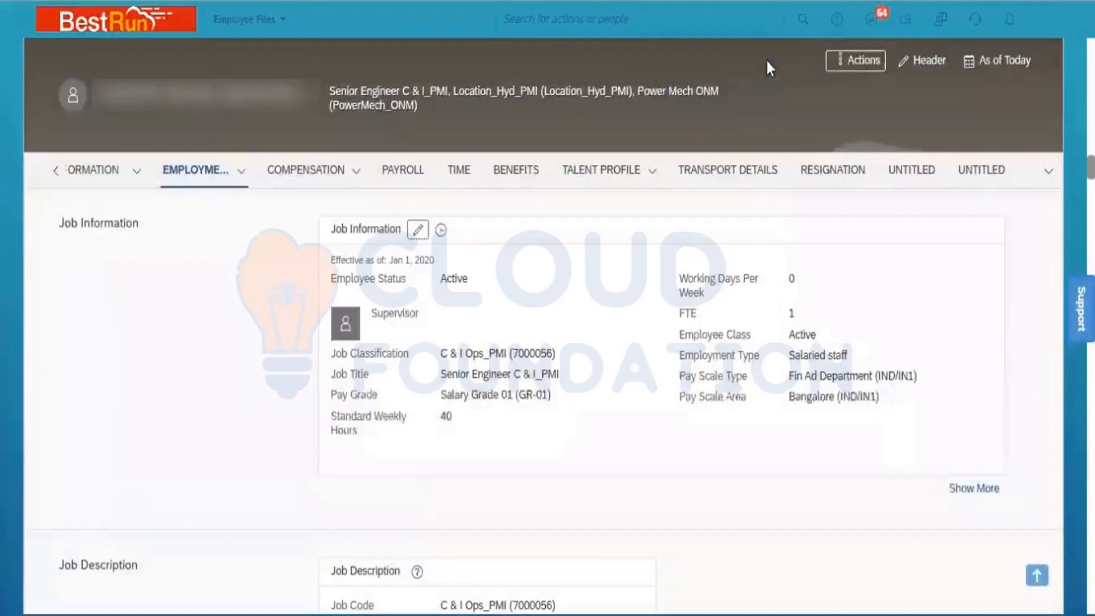
- Jump from the Senior Engineer's employee file to the Org Chart via the Actions menu
{"action": "left_click", "coordinate": [860, 73]}
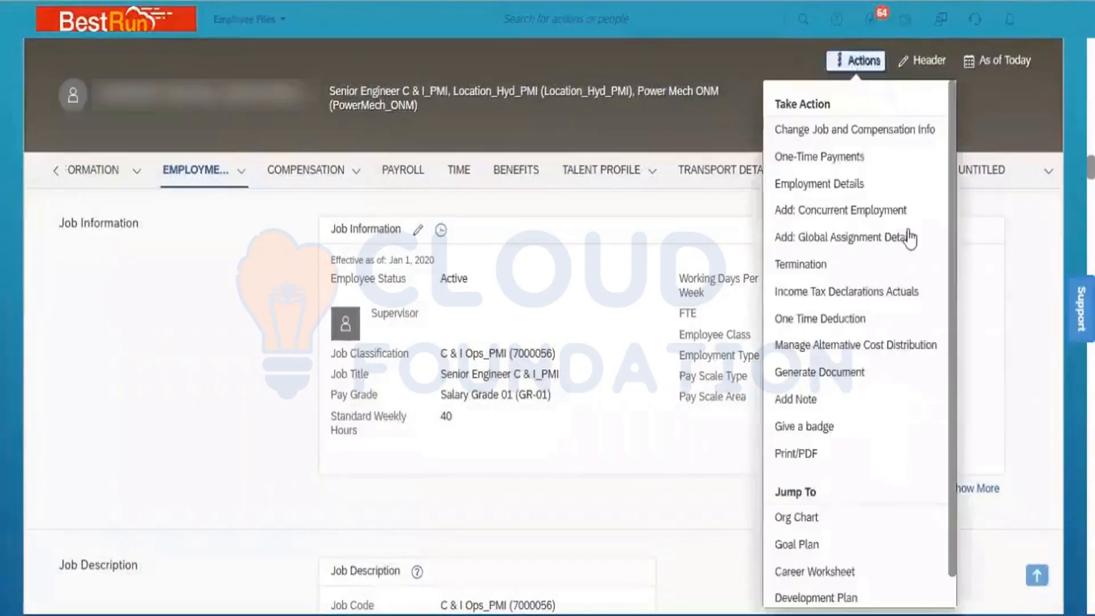
{"action": "left_click", "coordinate": [826, 523]}
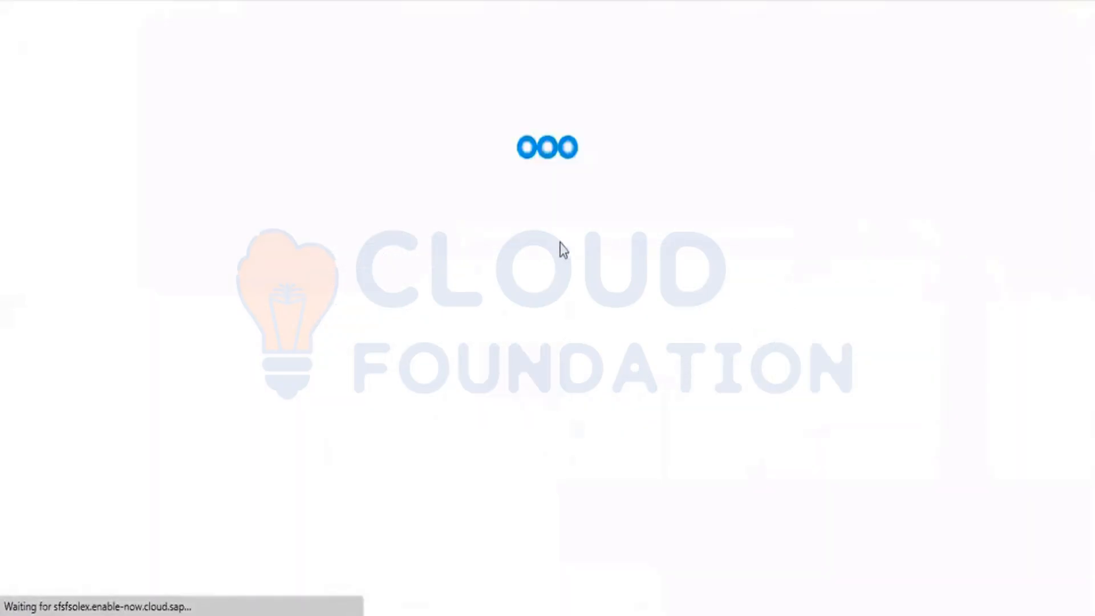